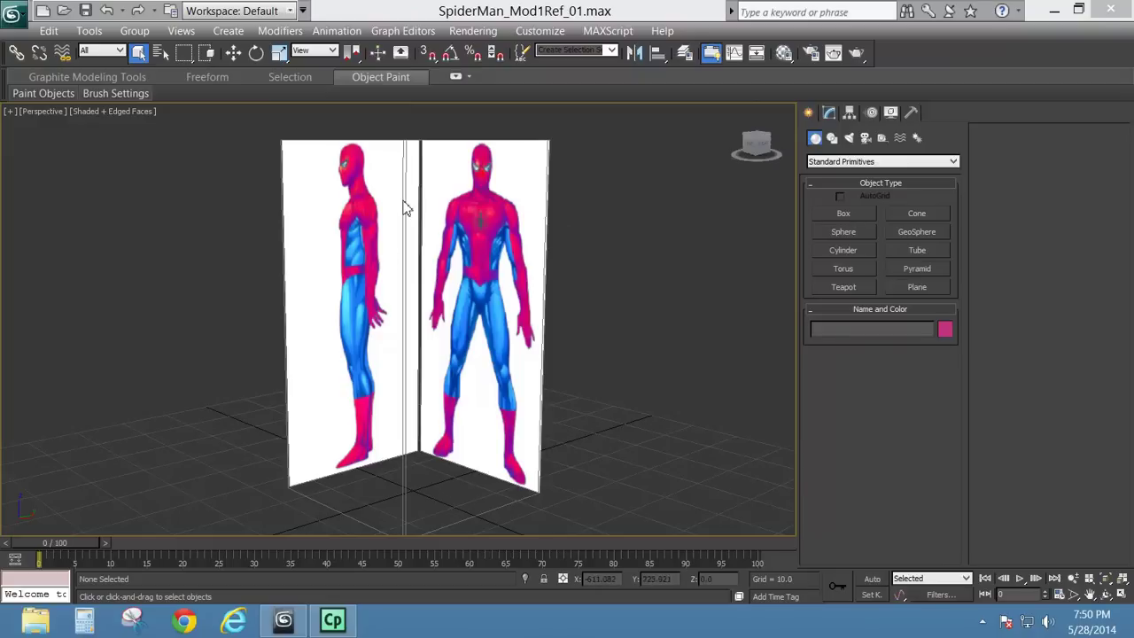
Step: Create a box about 5.4 long, 4.25 wide and 4.6 high on the ground grid in front of the front-view reference
mouse_move(412, 256)
middle_mouse_down("alt")
mouse_move(569, 271)
mouse_move(572, 257)
mouse_move(242, 253)
mouse_move(469, 265)
mouse_move(410, 273)
middle_mouse_up("alt")
scroll(422, 230, "up", 3)
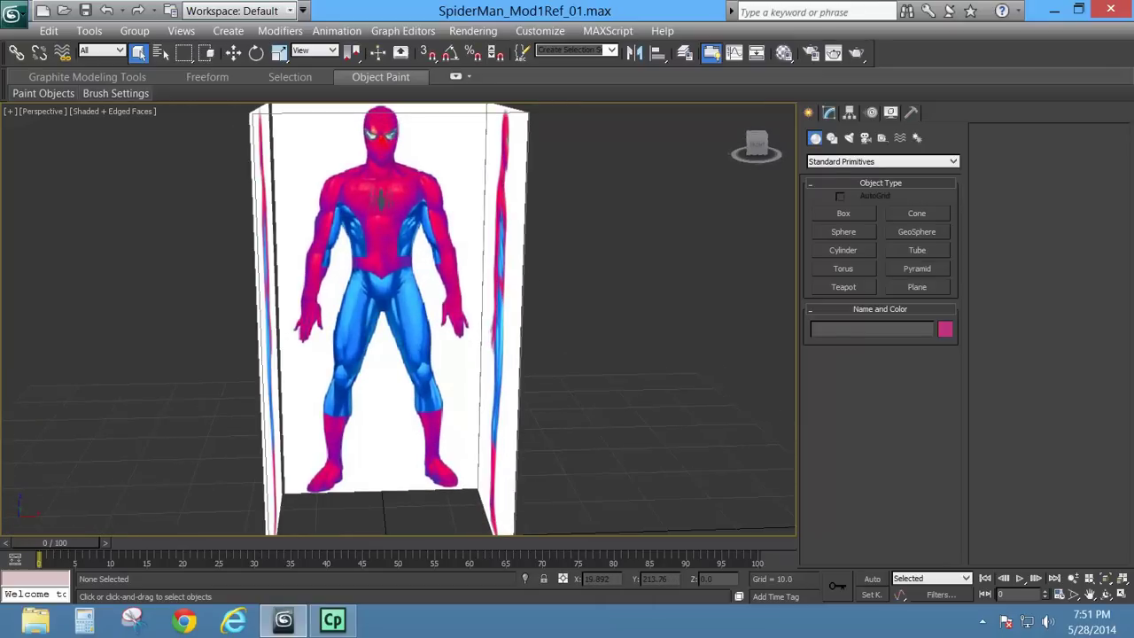
middle_click_drag(423, 209, 432, 237)
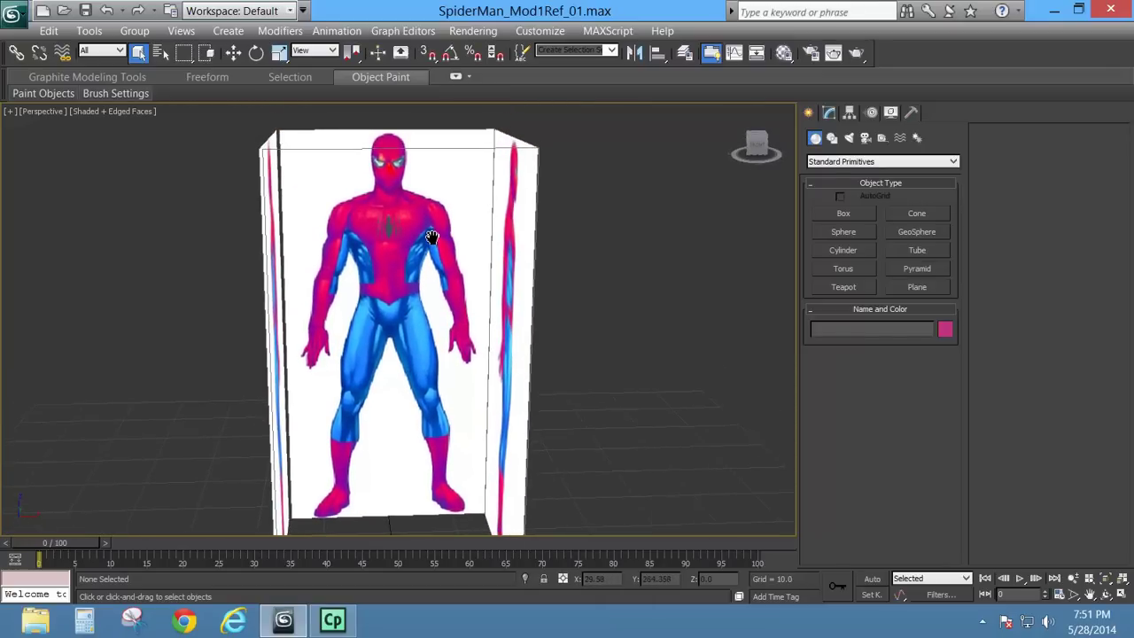
left_click(844, 212)
scroll(544, 301, "up", 3)
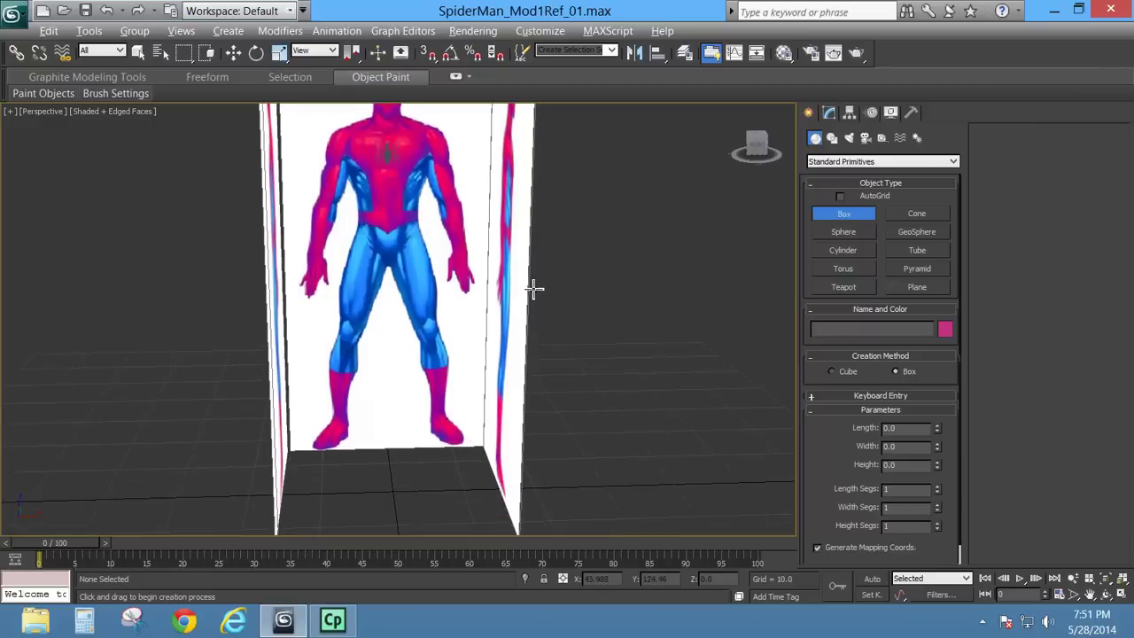
middle_click_drag(533, 369, 546, 323)
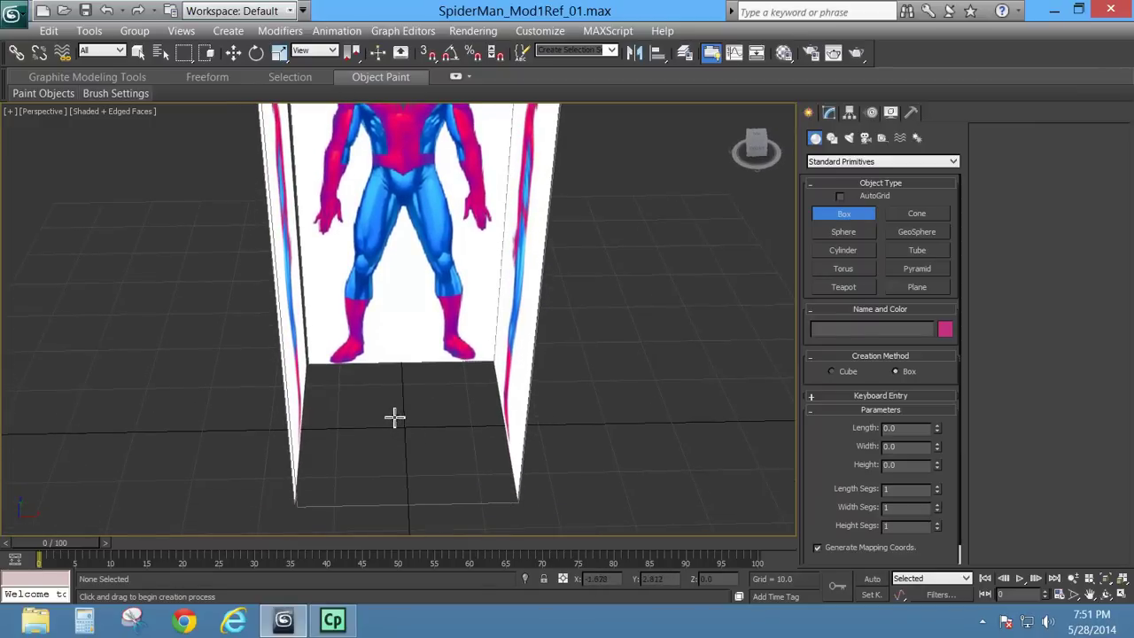
left_click_drag(395, 413, 417, 425)
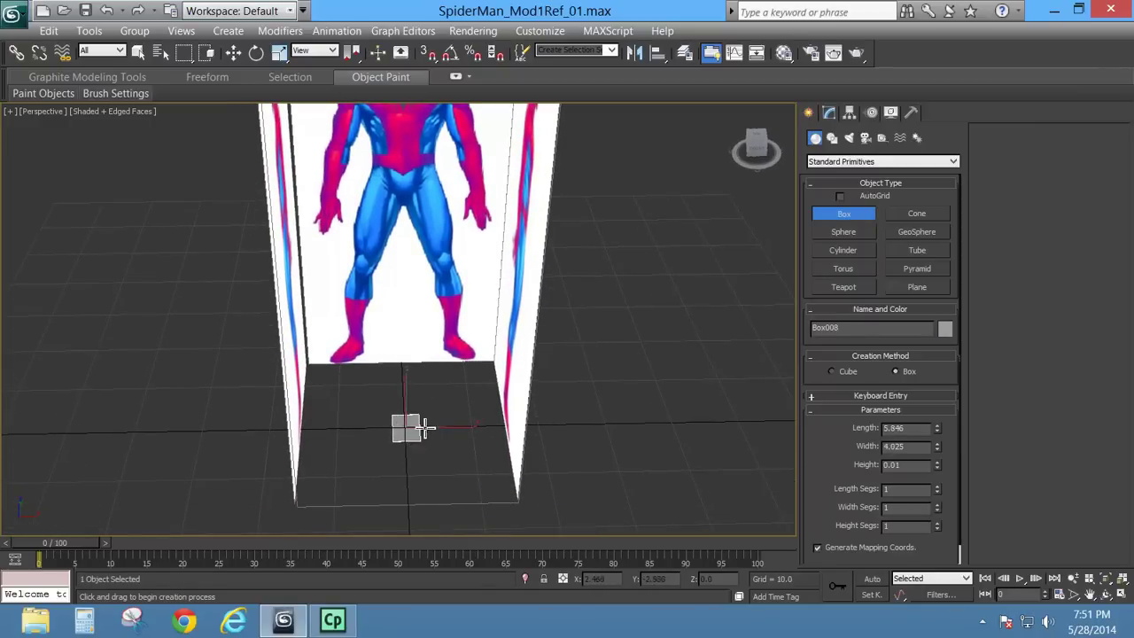
left_click(424, 409)
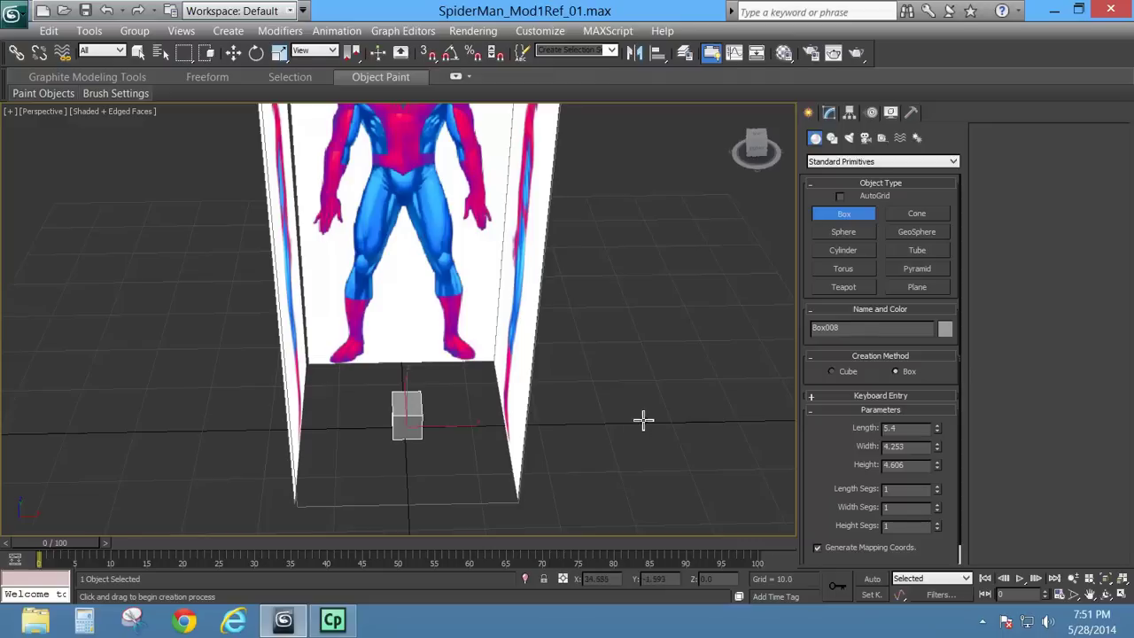
Step: Center the box at the world origin by resetting its X and Y positions to 0
left_click(233, 53)
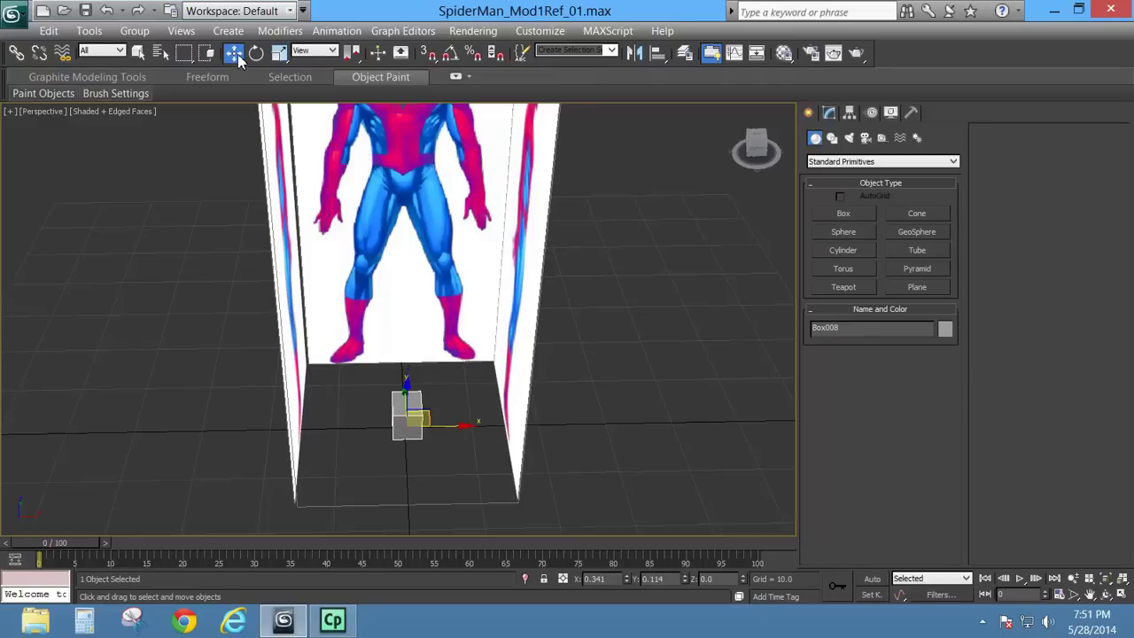
right_click(629, 578)
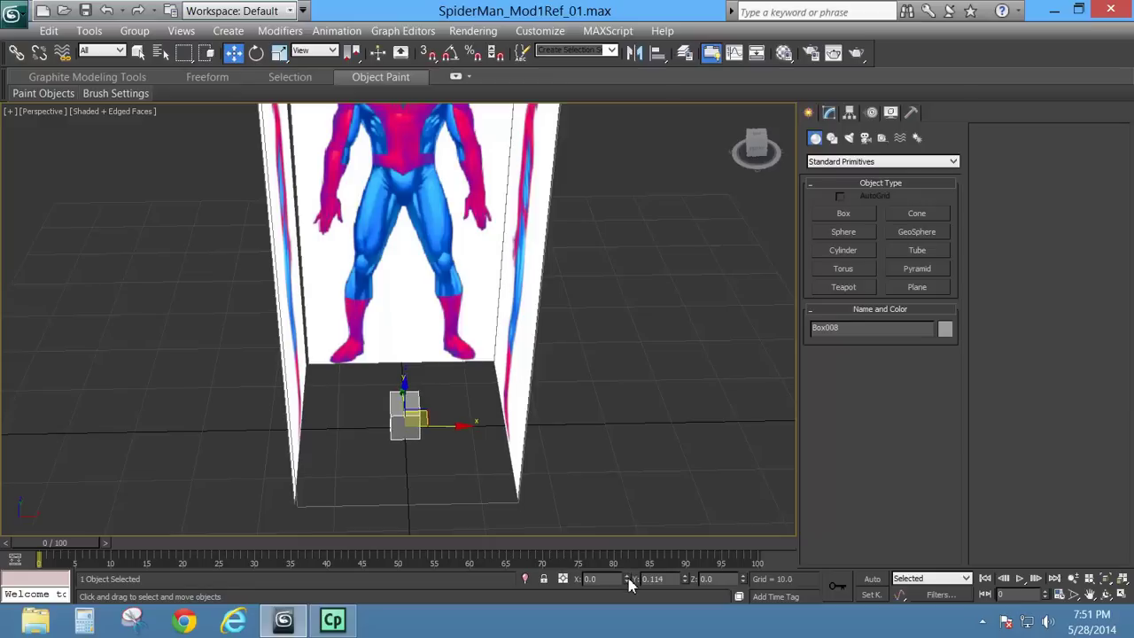
right_click(684, 578)
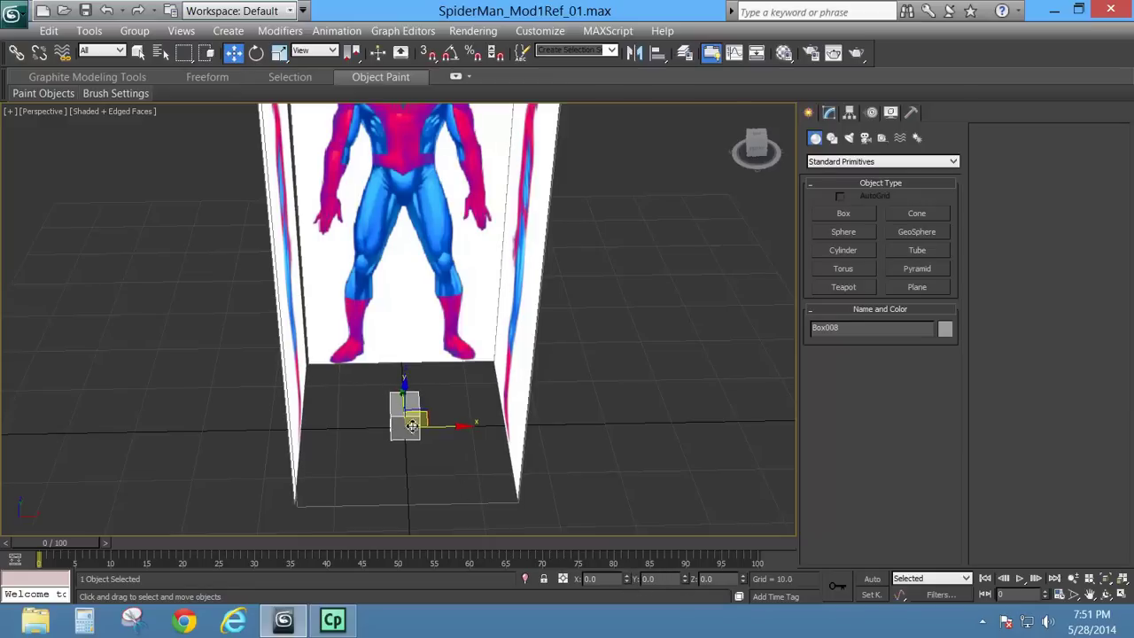
Step: Change the box's object color to purple from the basic colors palette
left_click(945, 328)
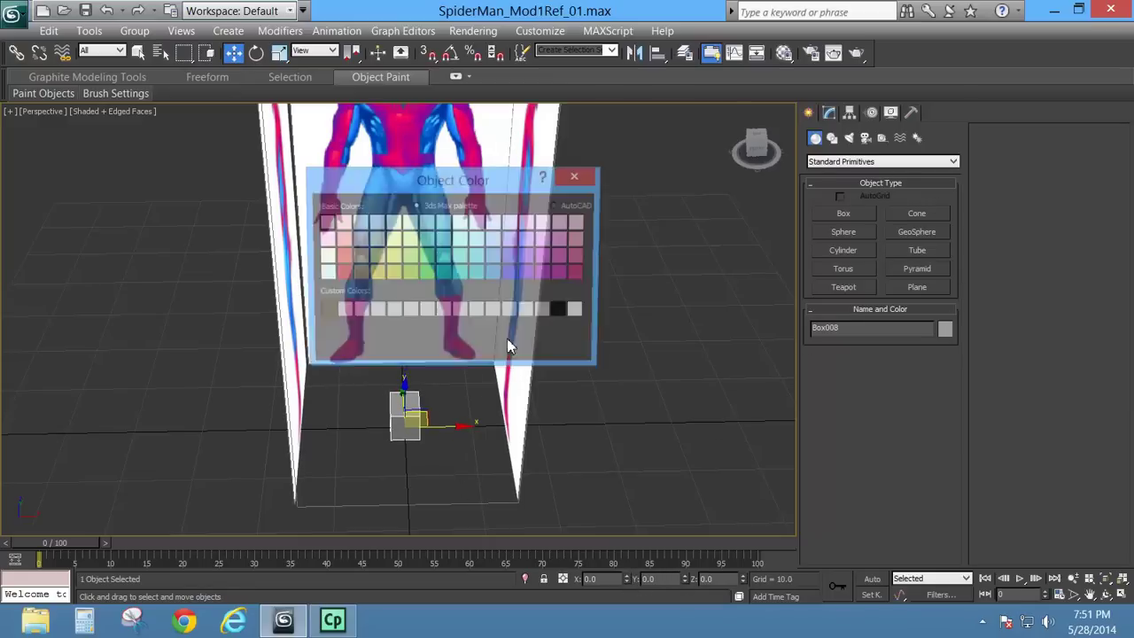
left_click(528, 271)
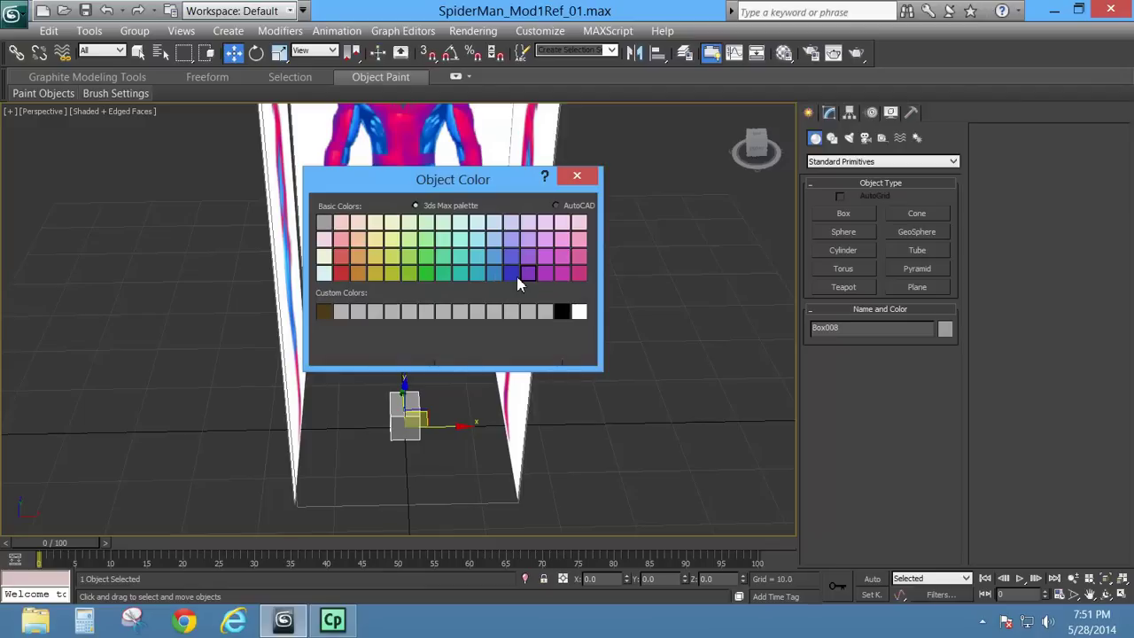
key("Return")
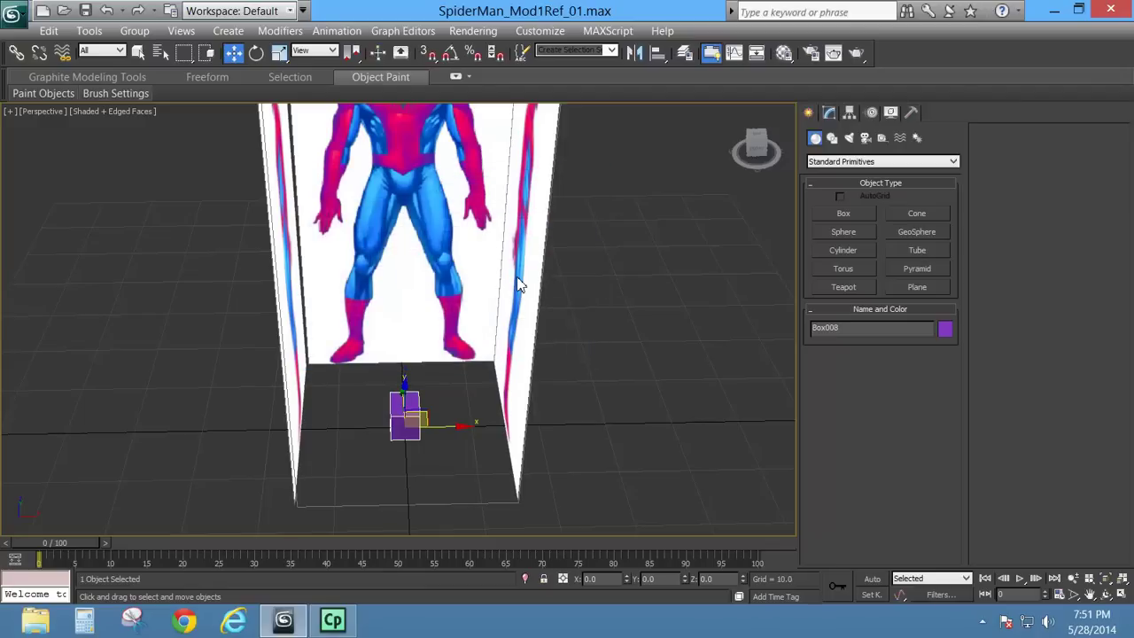
Step: Set the box's length, width and height parameters to 4 each
left_click(829, 113)
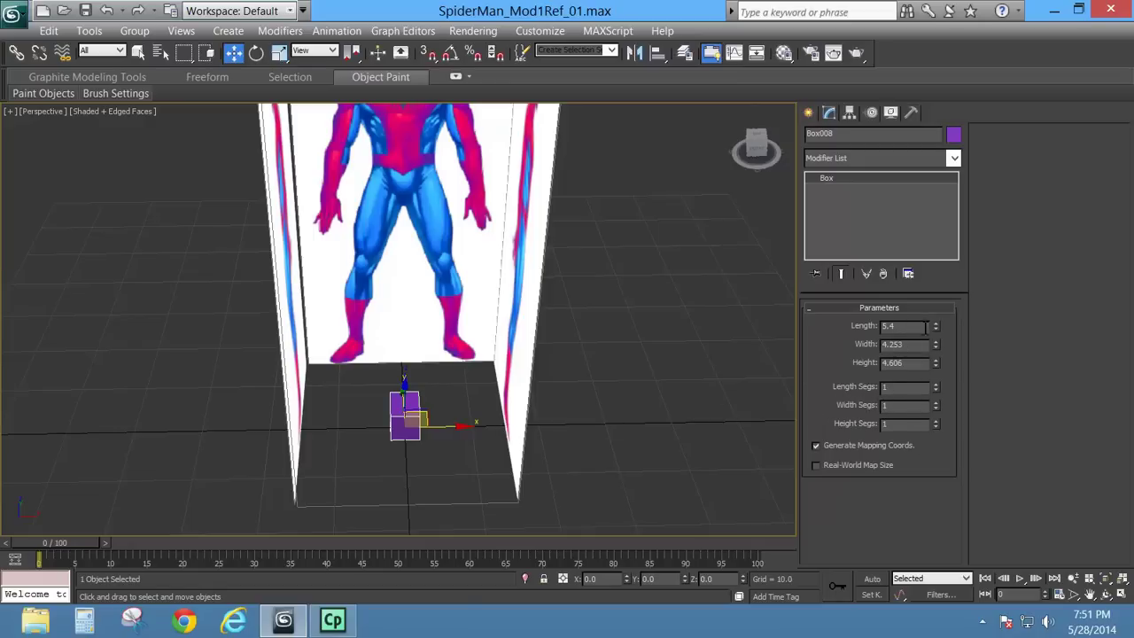
double_click(911, 328)
type("4")
key("Tab")
type("4")
key("Tab")
type("4")
key("Return")
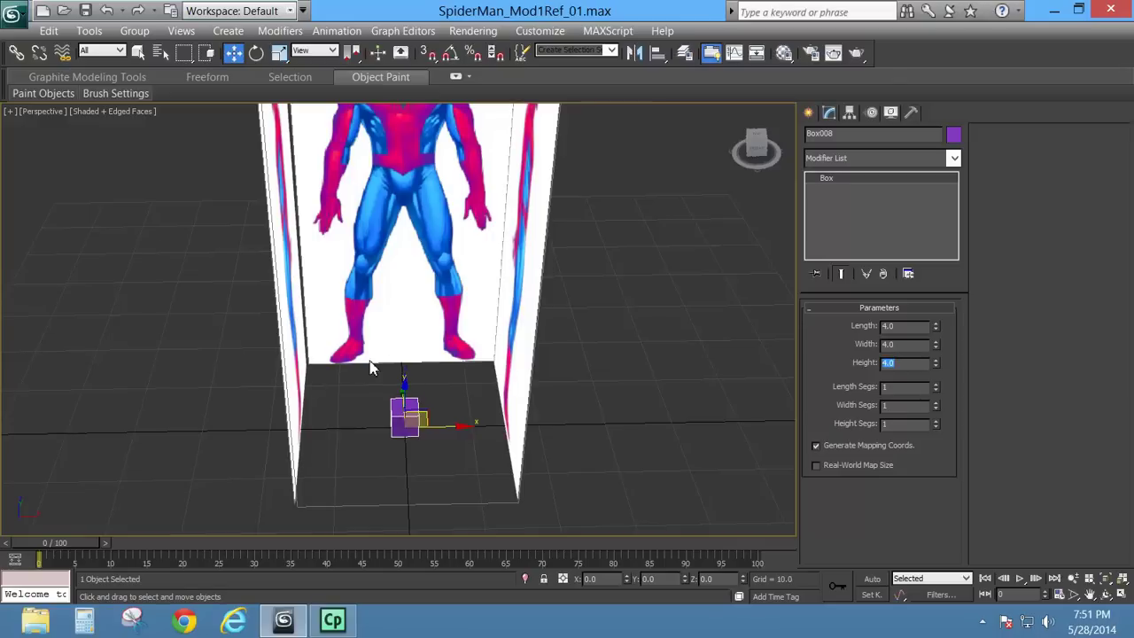
Step: Convert the purple box to an Editable Poly
middle_click_drag(449, 286, 440, 347)
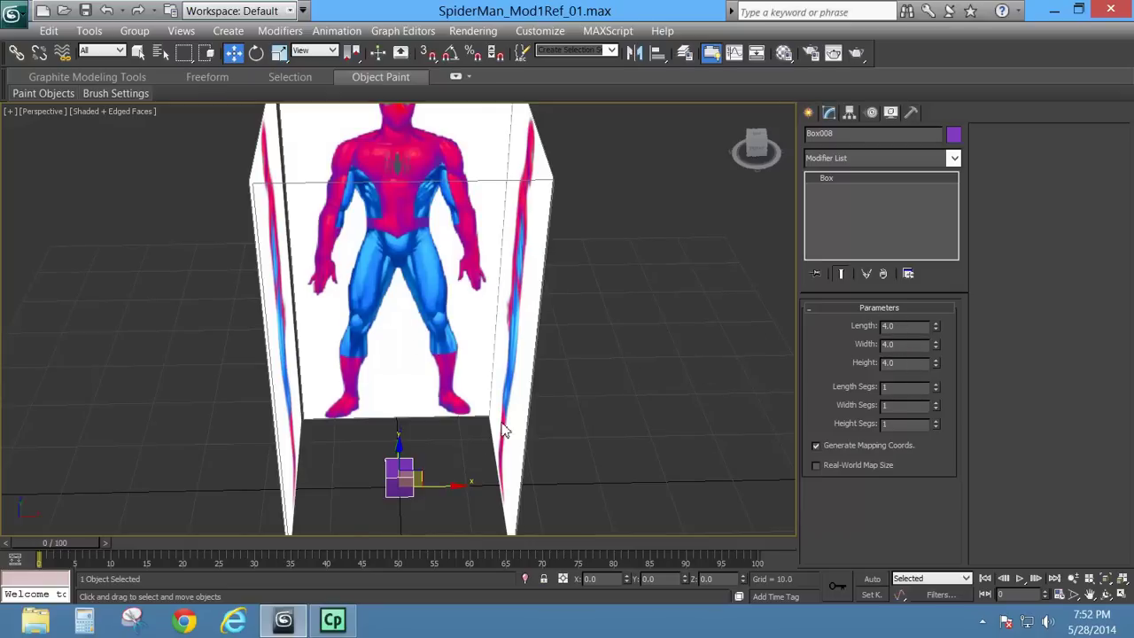
middle_click_drag(460, 416, 448, 363)
right_click(395, 435)
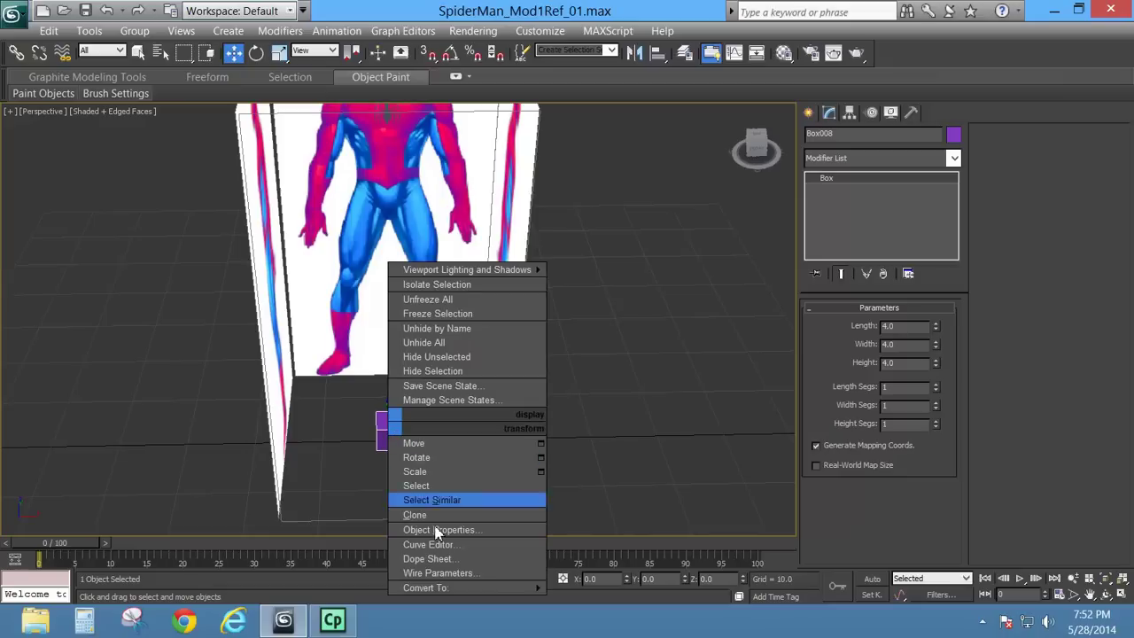
mouse_move(531, 587)
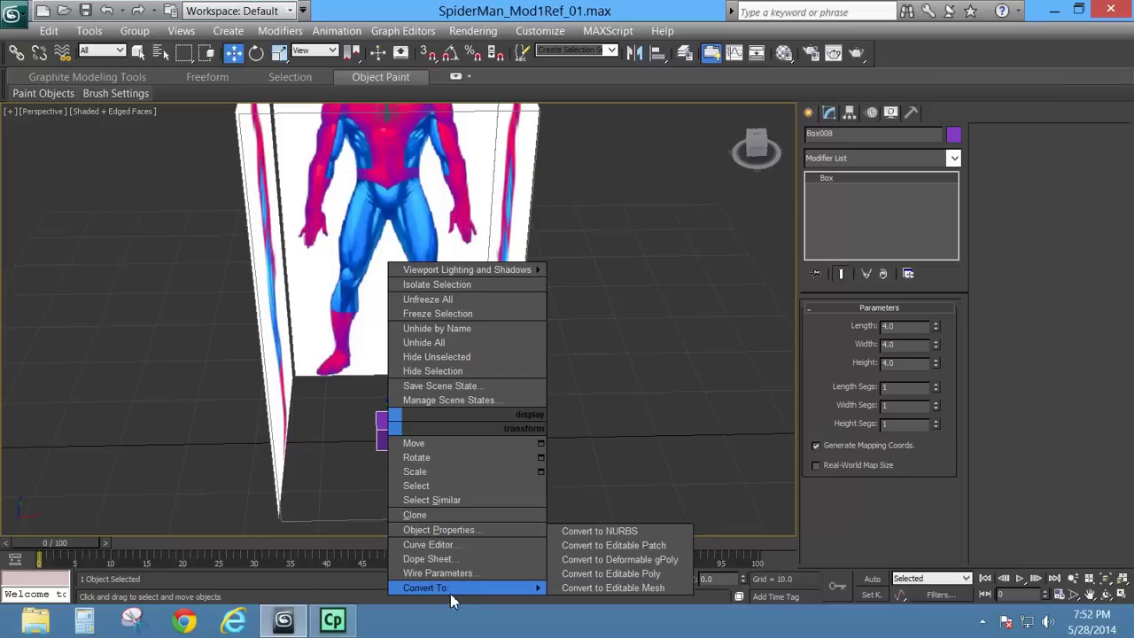
left_click(632, 574)
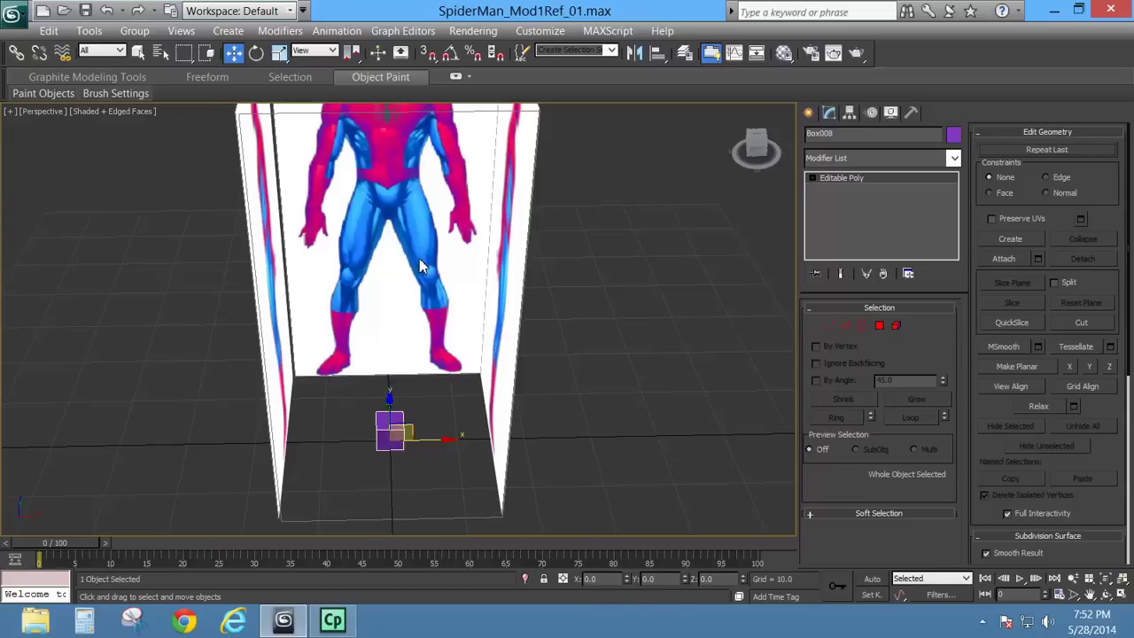
Step: Clone the cube to an element of the same mesh, placed straight above it at a Z position of about 11.5
middle_click_drag(425, 267, 426, 388)
middle_click_drag(305, 389, 203, 327, "alt")
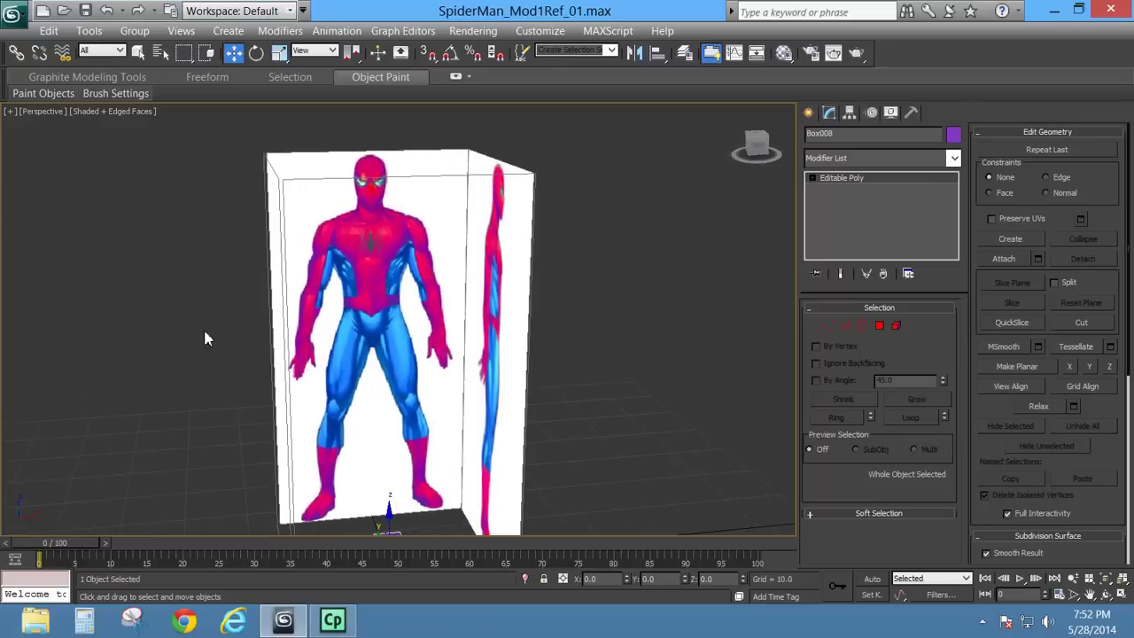
middle_click_drag(397, 332, 421, 299)
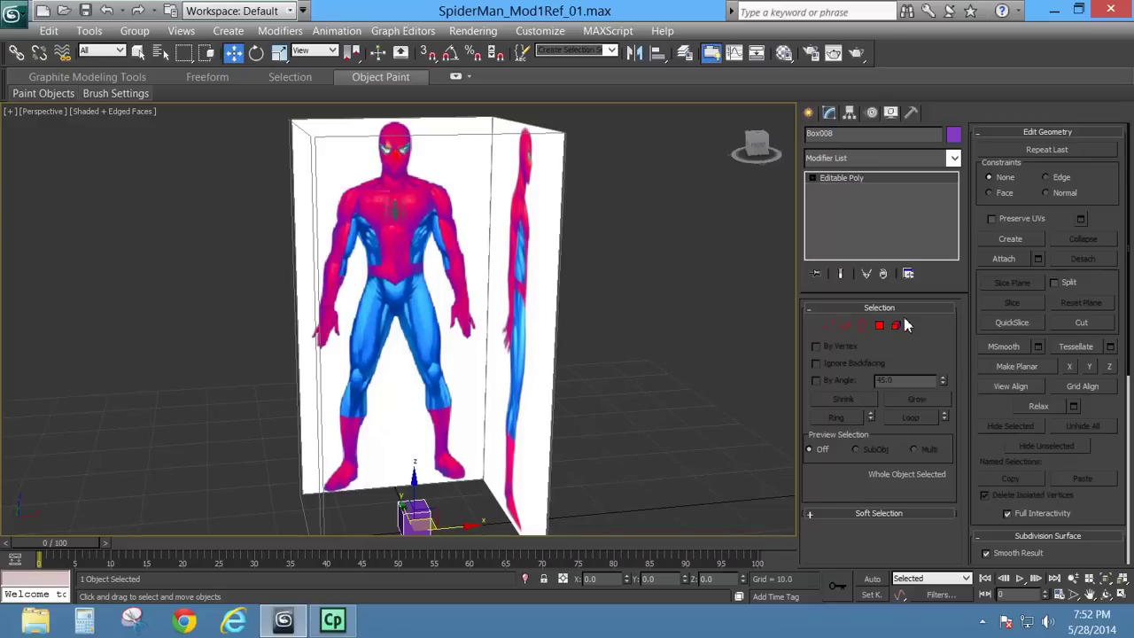
middle_click_drag(443, 492, 438, 413)
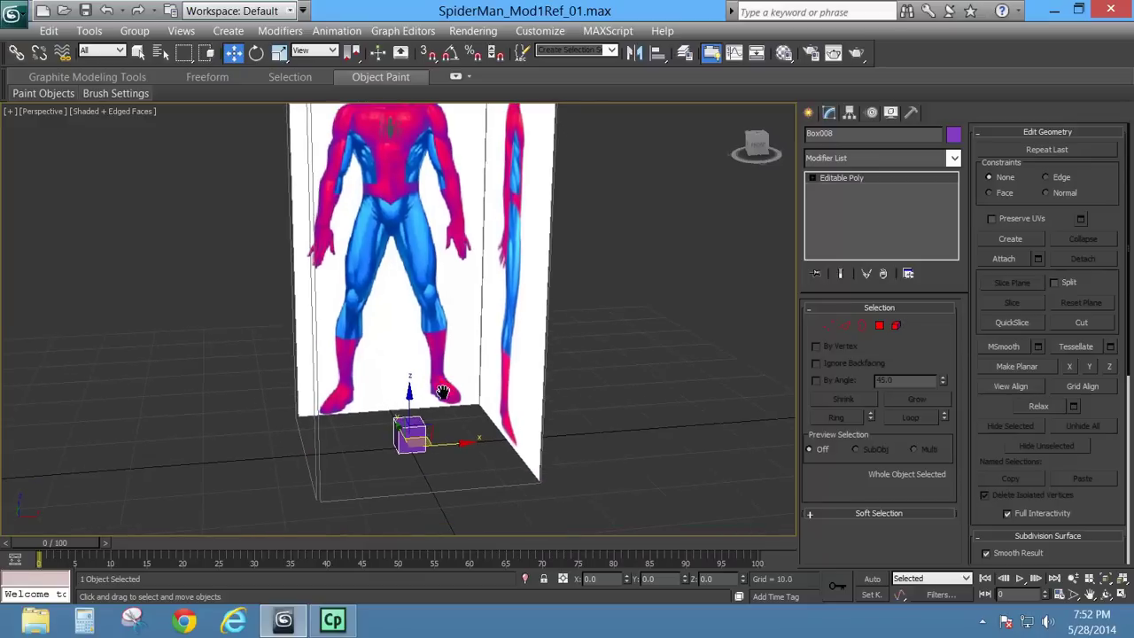
left_click(894, 328)
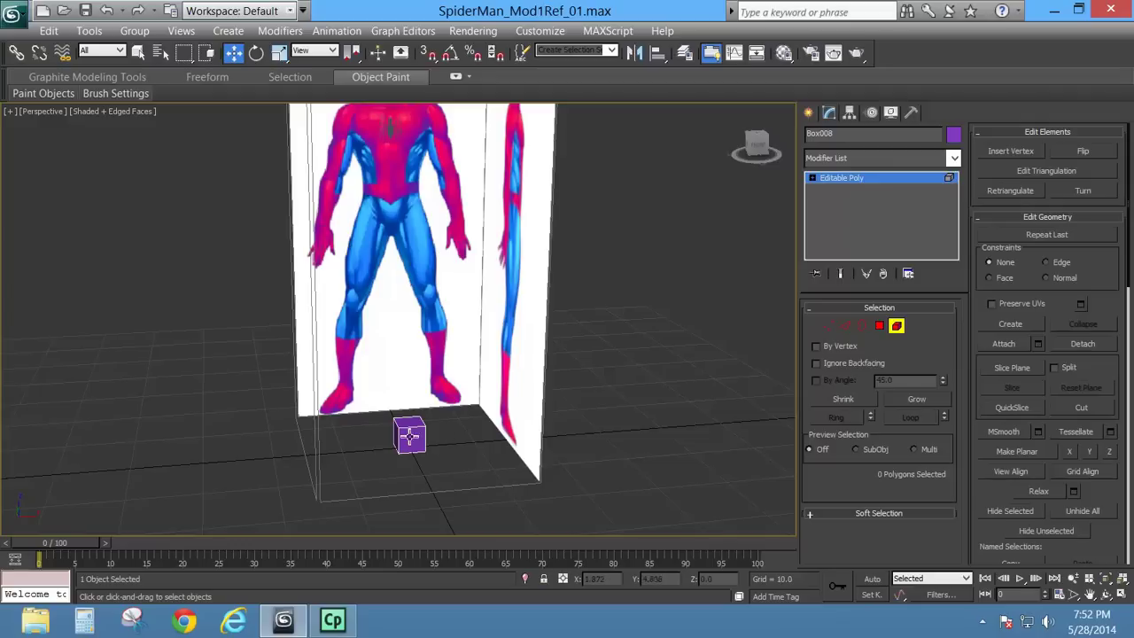
left_click(409, 435)
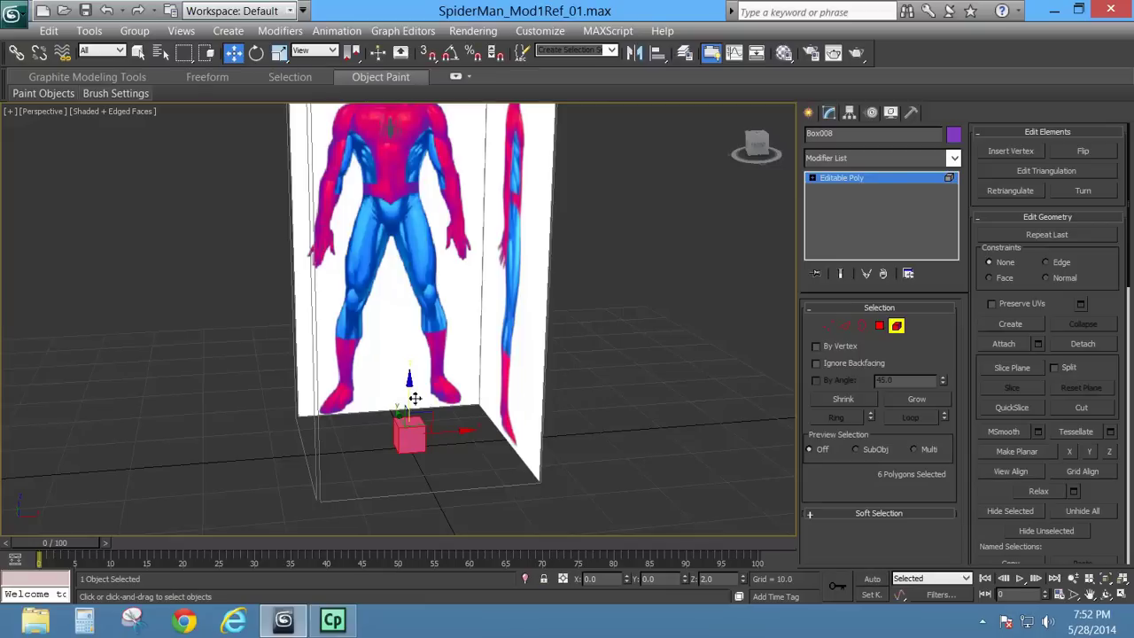
left_click_drag(415, 399, 410, 383, "shift")
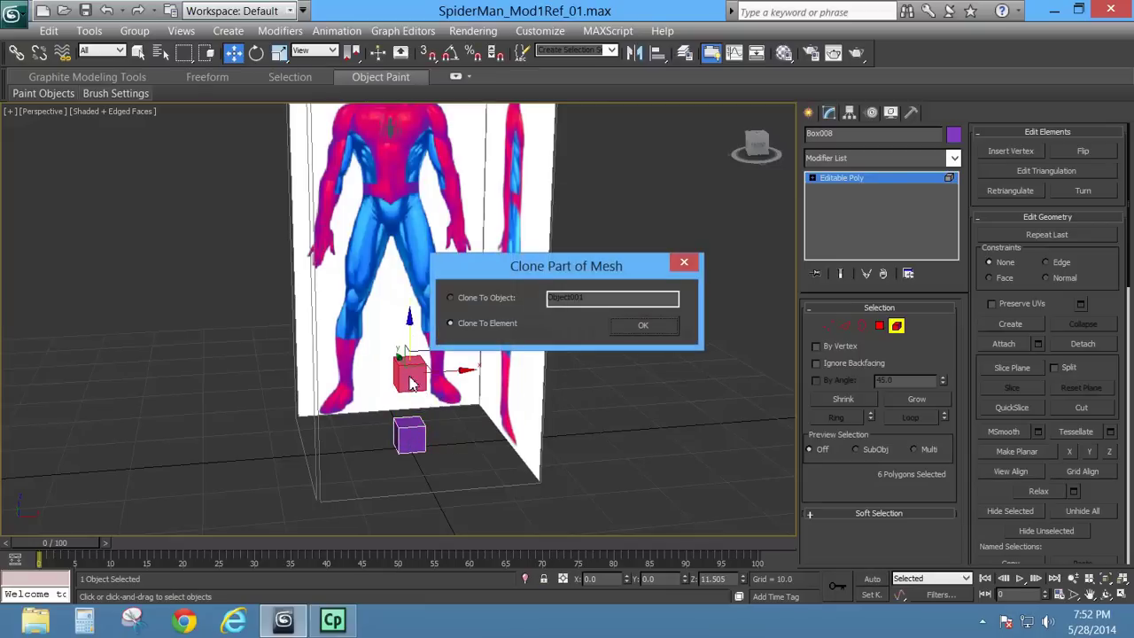
left_click(638, 328)
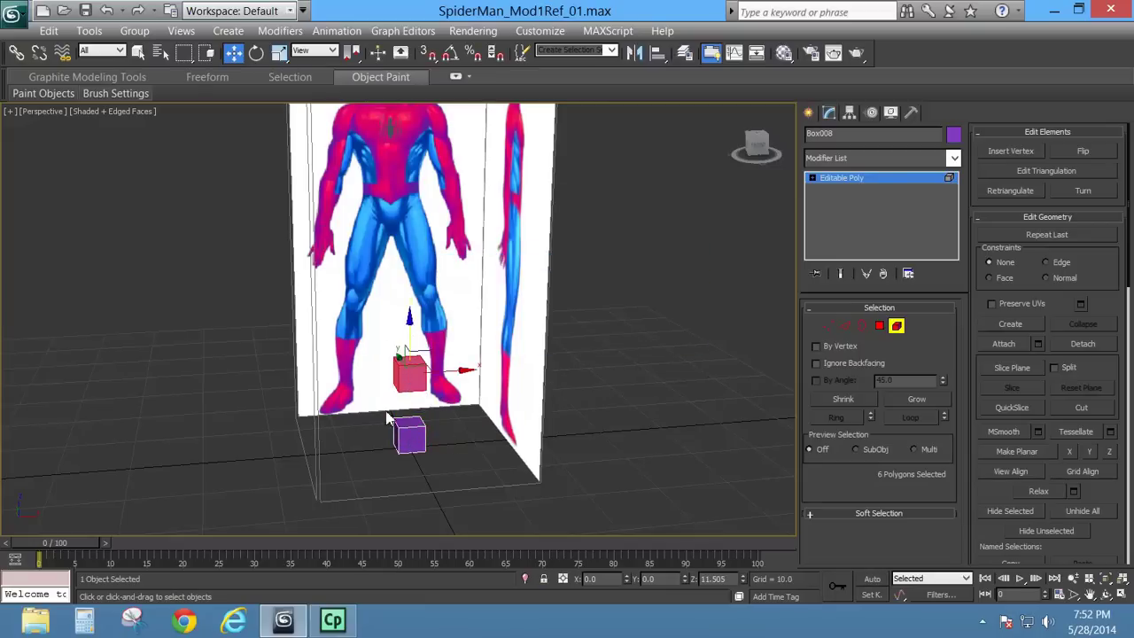
Step: Select the lower and upper cubes in turn to check that each is a separate element
left_click(411, 433)
left_click(409, 383)
left_click(414, 434)
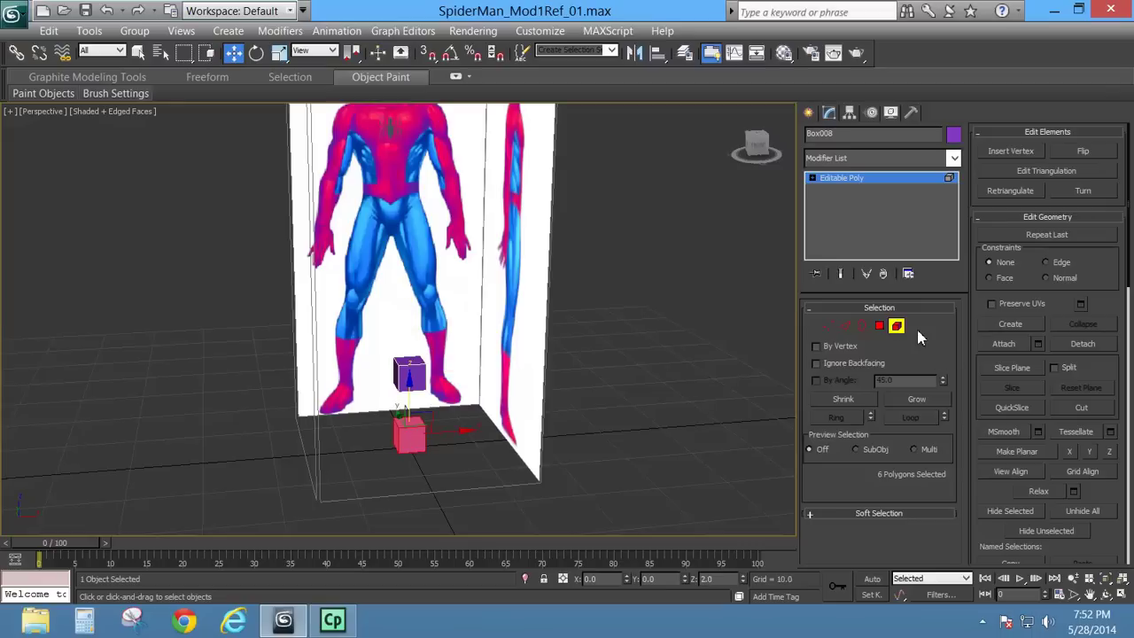
Step: Leave element editing and rename the whole object as Insectgai
left_click(896, 326)
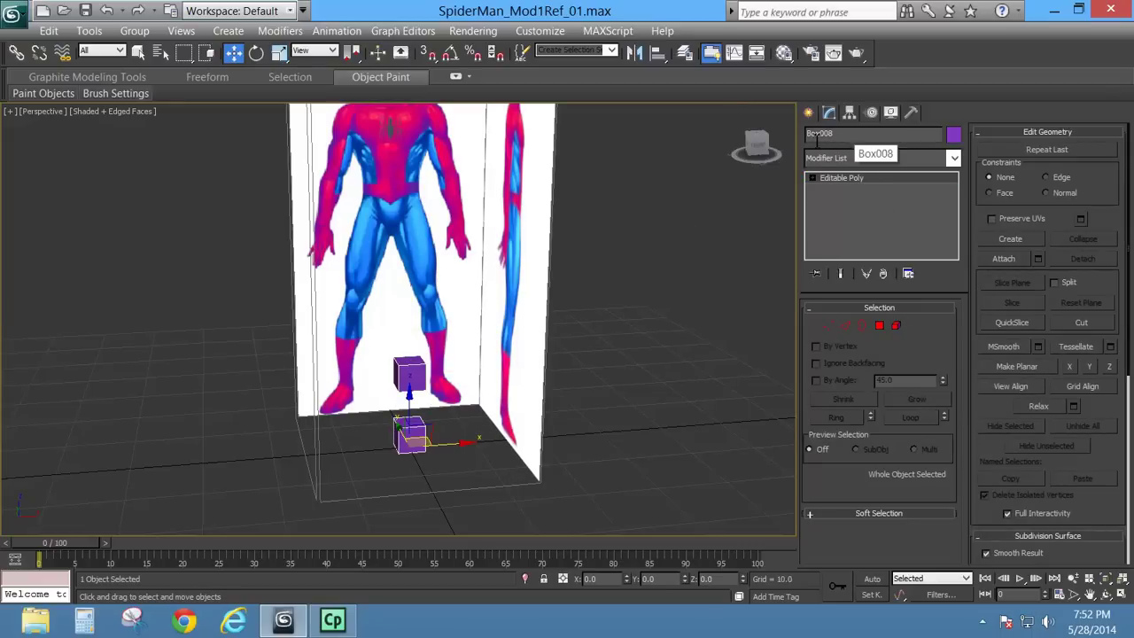
left_click(853, 133)
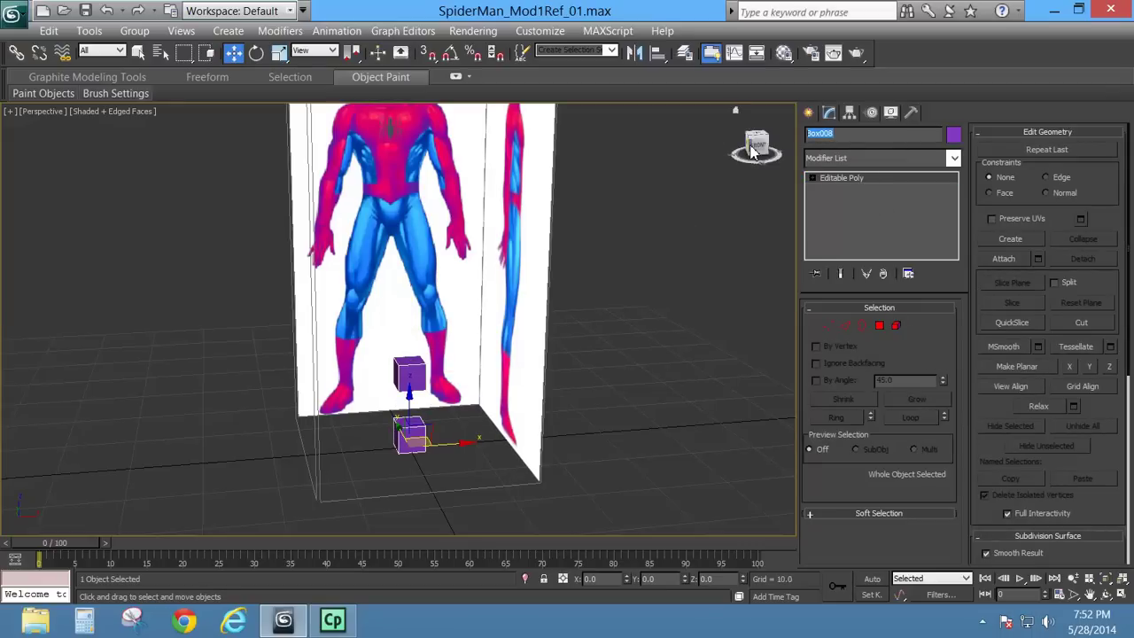
type("S")
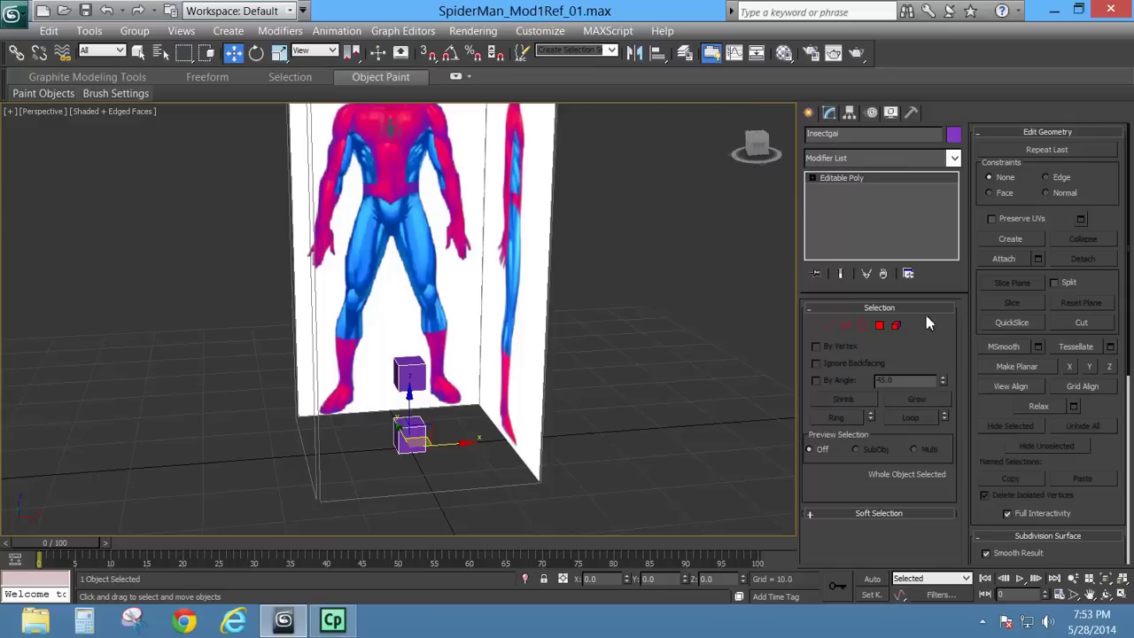
Step: Examine how the two cube elements of Insectgai can be selected individually, then return to the whole object
left_click(895, 326)
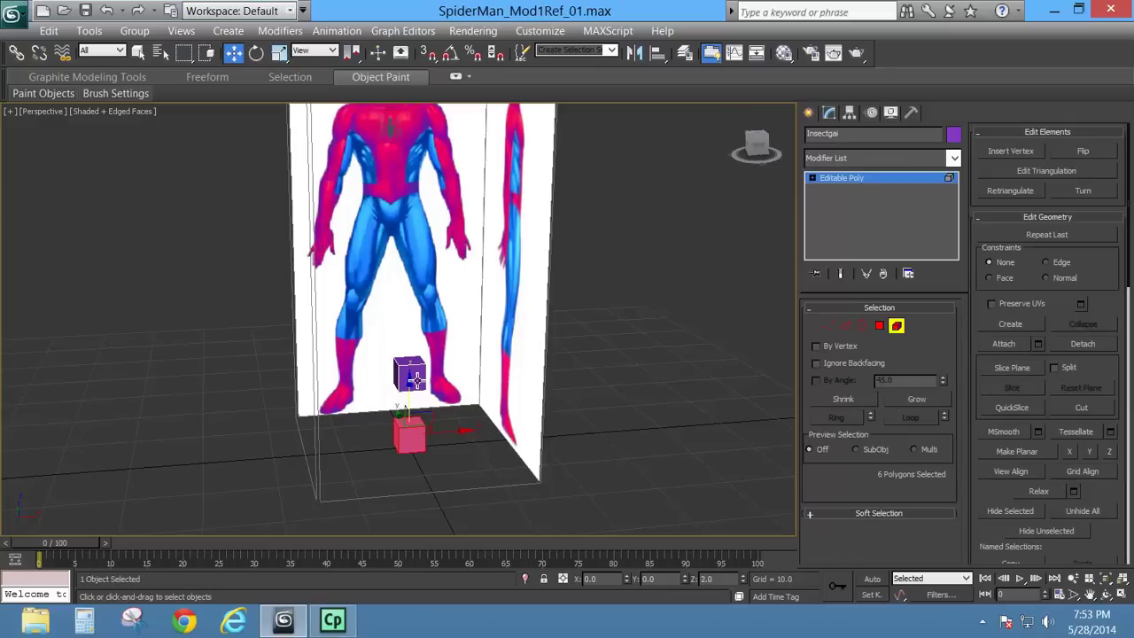
left_click(412, 376)
left_click(419, 432)
left_click(409, 377)
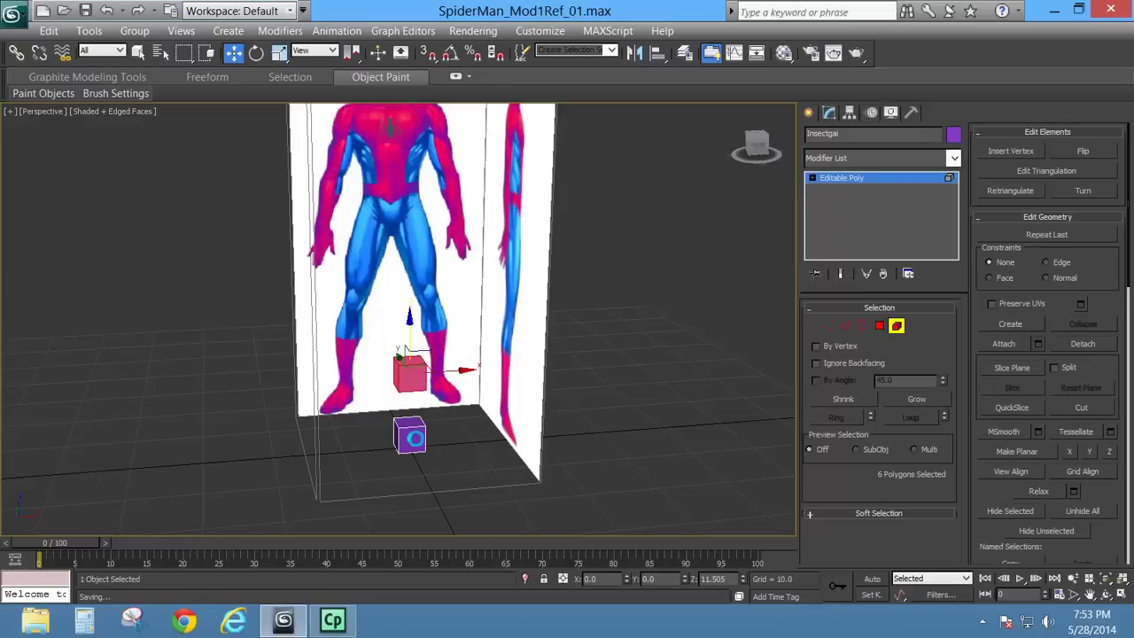
left_click(410, 434)
left_click(412, 377)
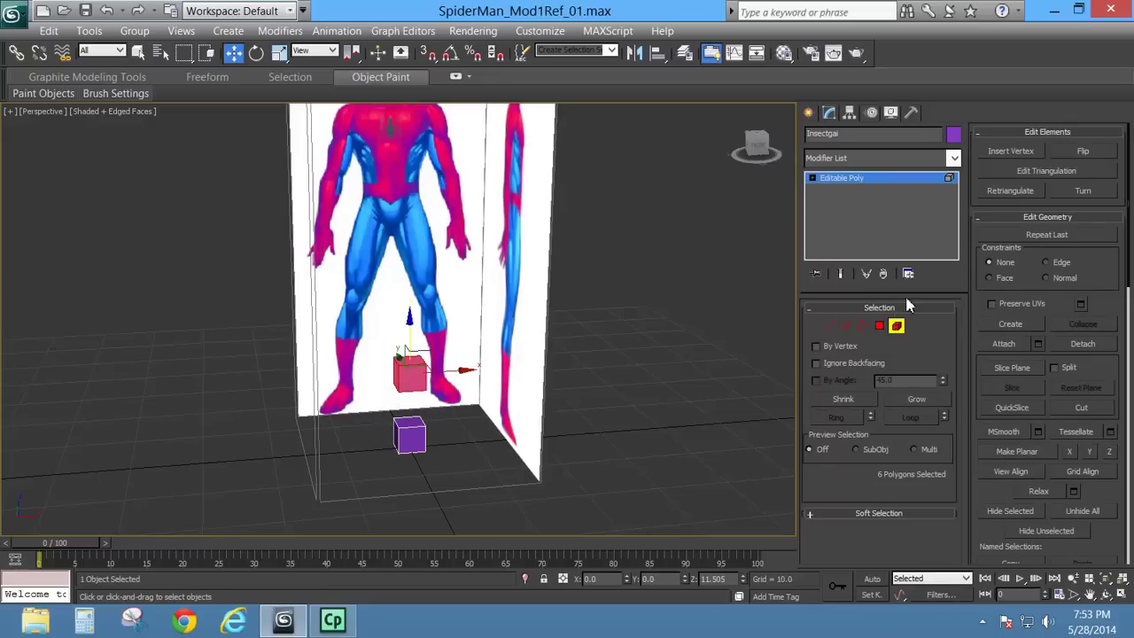
left_click(896, 326)
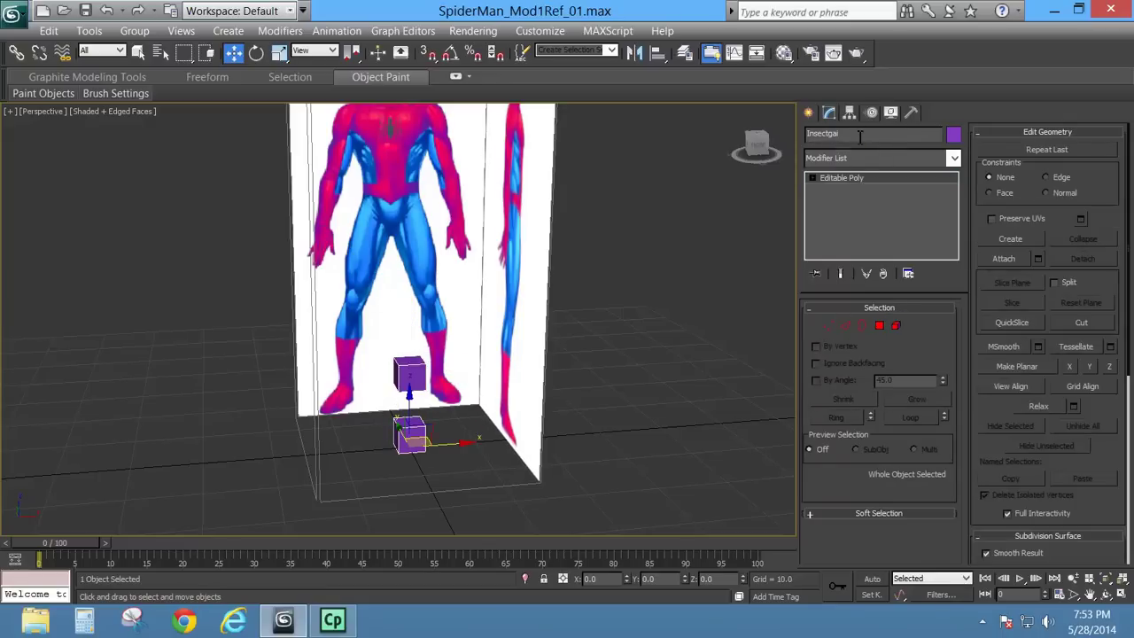
Step: Delete the upper cube element from the Insectgai mesh
left_click(895, 325)
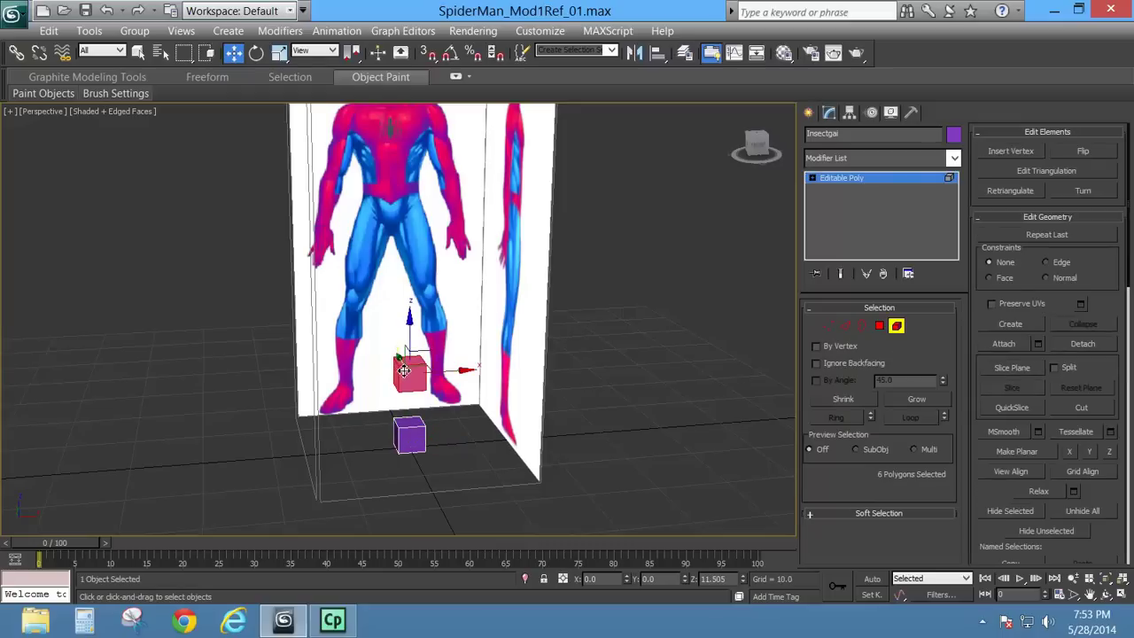
key("Delete")
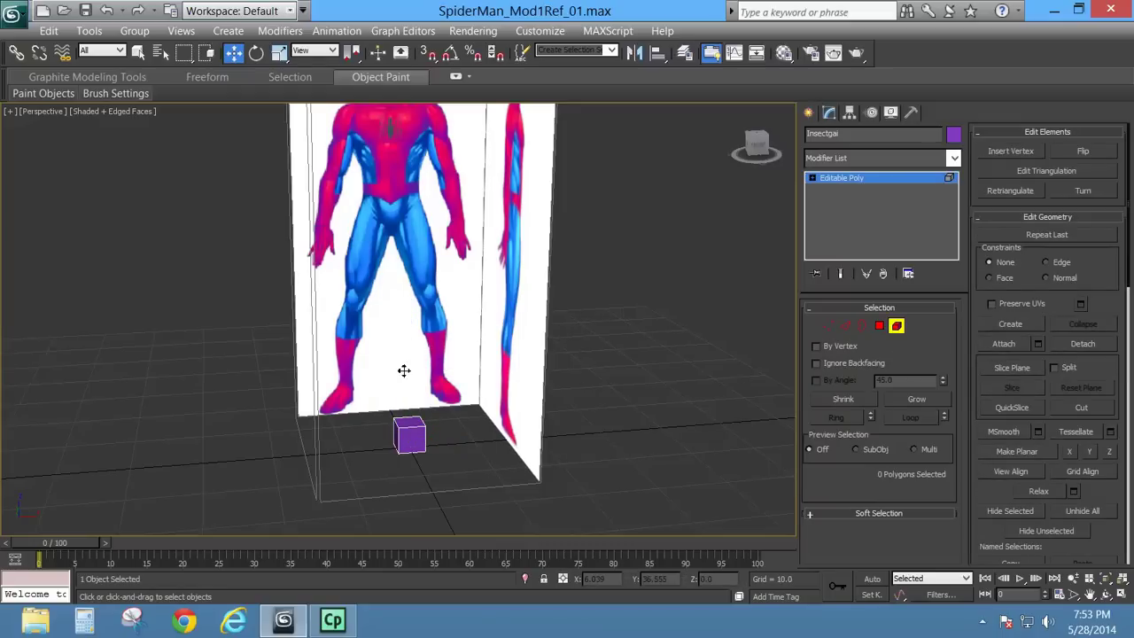
Step: Select the remaining cube element and move it away from the figure into the empty area in front of the side reference
middle_click_drag(404, 435, 445, 413, "alt")
left_click(420, 435)
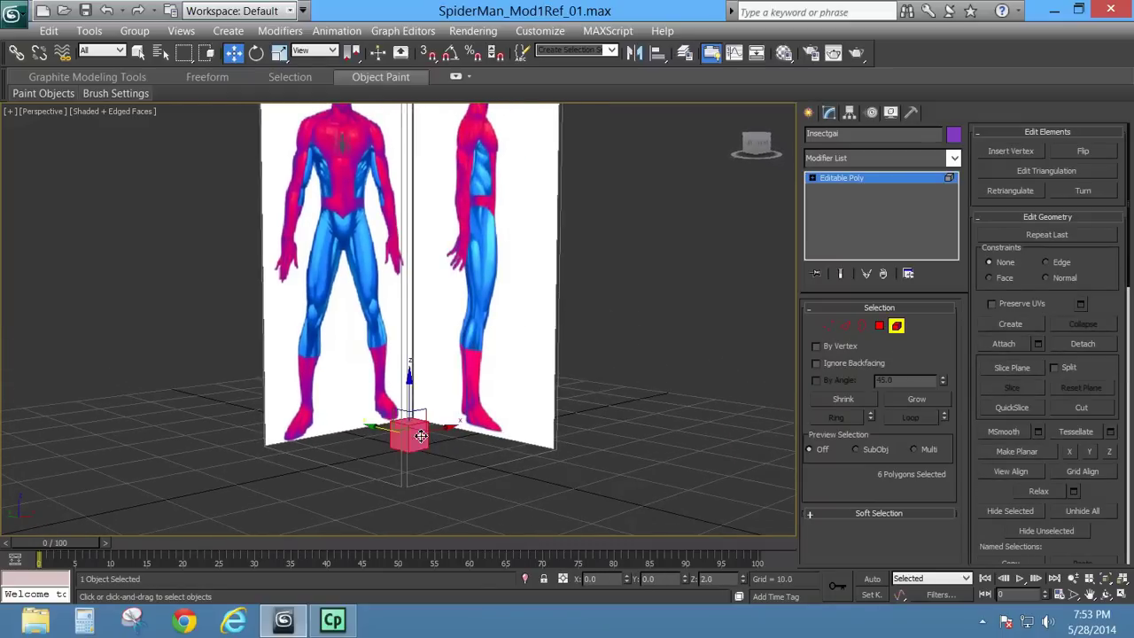
key("l")
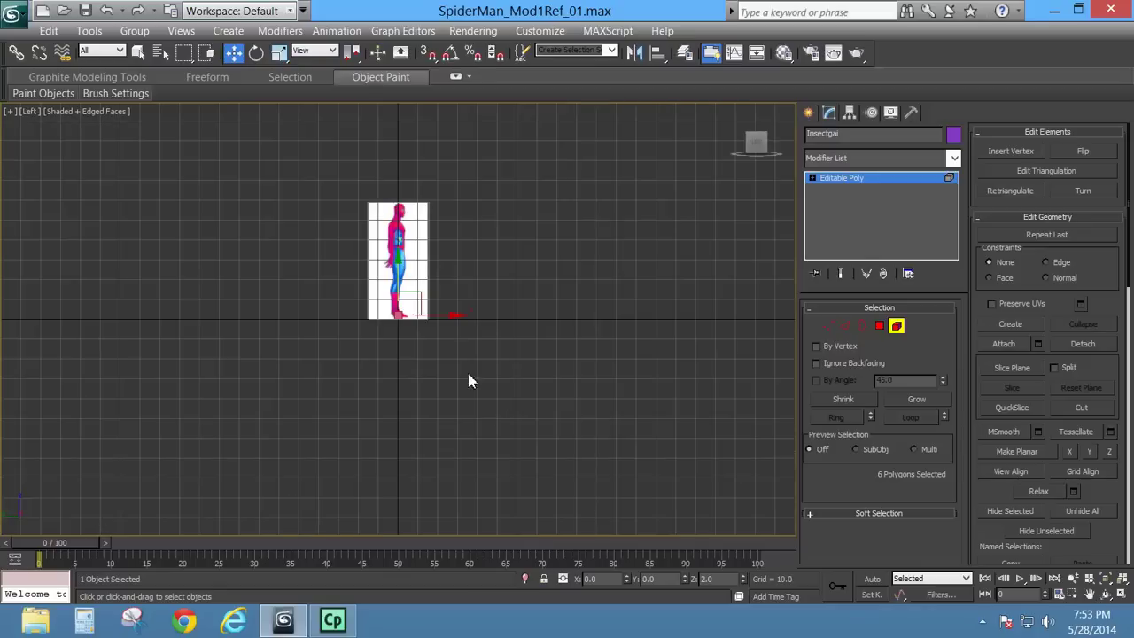
scroll(461, 390, "up", 5)
middle_click_drag(470, 395, 430, 295)
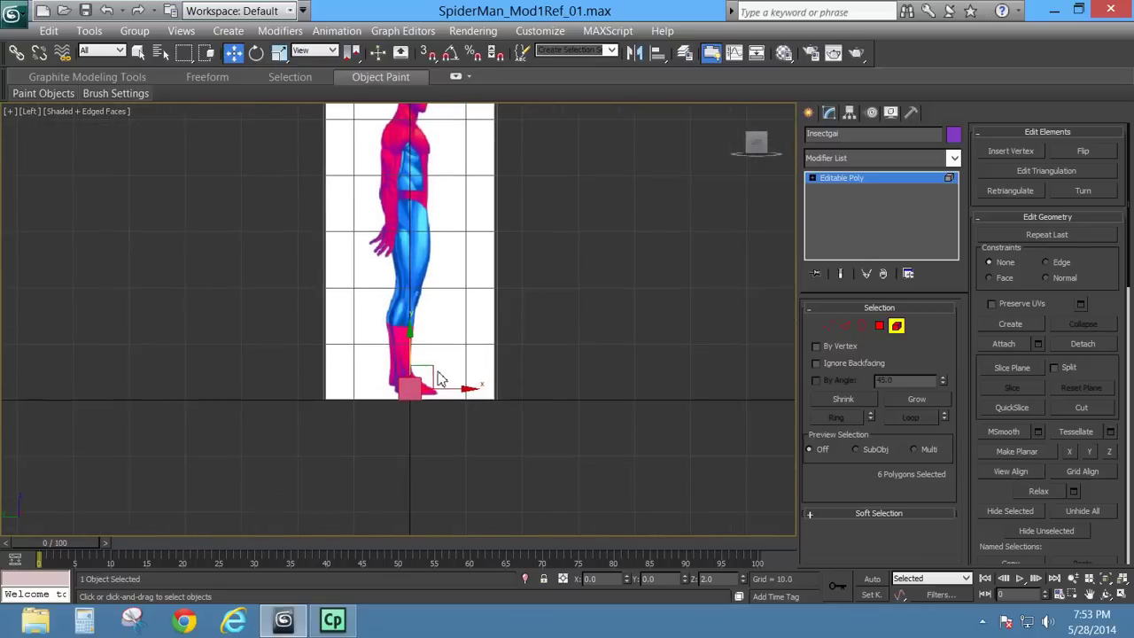
left_click_drag(435, 369, 577, 234)
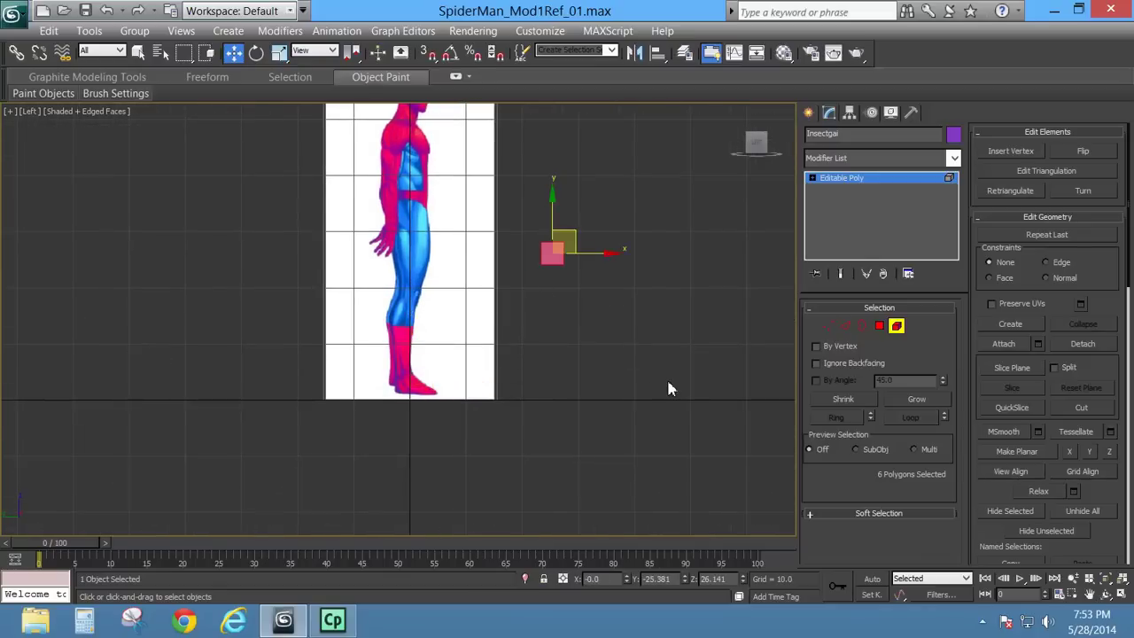
Step: Check the object's pivot position and coordinates at whole-object level, and return to editing the cube element
left_click(897, 326)
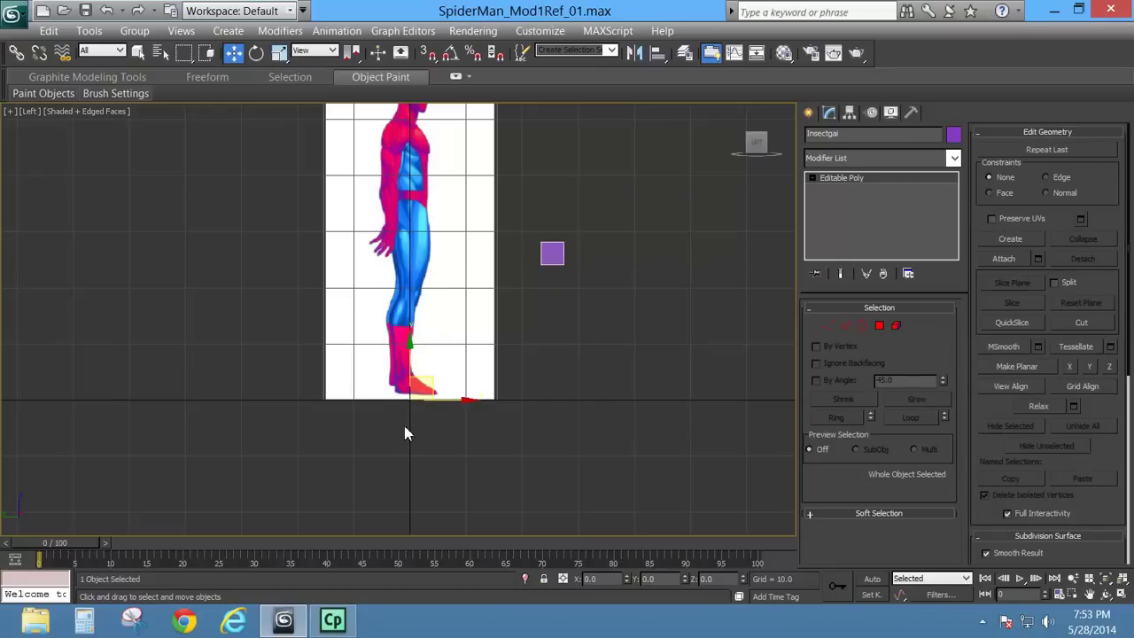
left_click(603, 578)
key("Tab")
key("Tab")
left_click(896, 326)
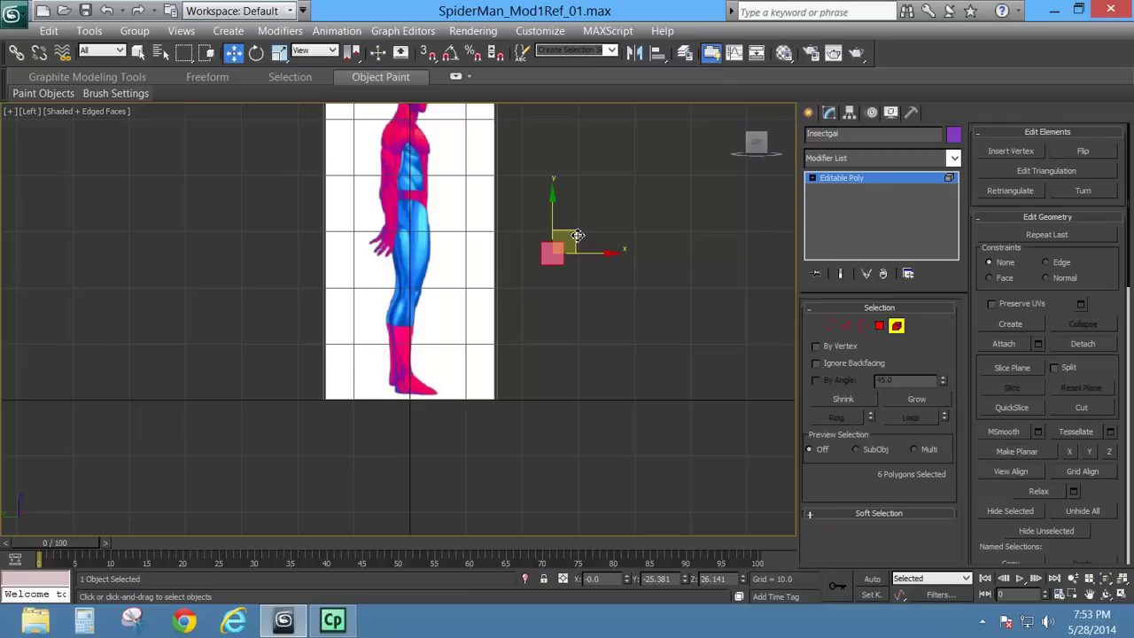
Step: Move the cube element onto the neck area of the Spider-Man figure in the side view
middle_click_drag(429, 225, 425, 384)
scroll(425, 355, "up", 3)
middle_click_drag(459, 340, 401, 279)
left_click_drag(655, 435, 383, 179)
middle_click_drag(368, 217, 367, 334)
scroll(367, 334, "up", 4)
middle_click_drag(293, 254, 433, 311)
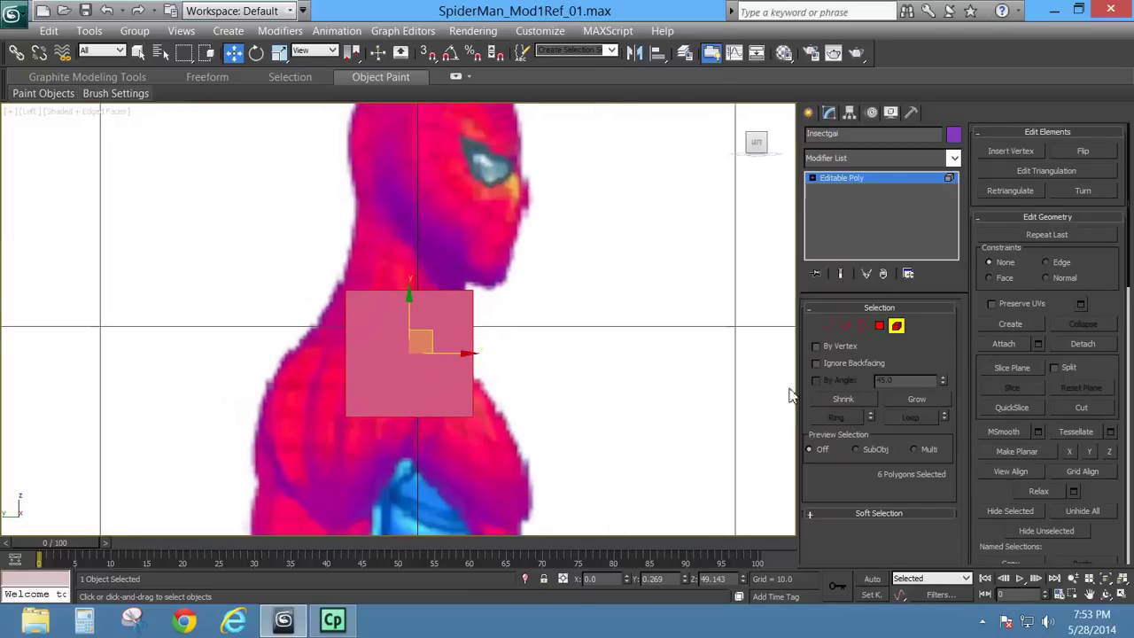
Step: Switch to vertex editing and move the box's upper front vertices under the chin and its upper rear vertices to the nape
left_click(820, 326)
middle_click_drag(514, 271, 526, 334)
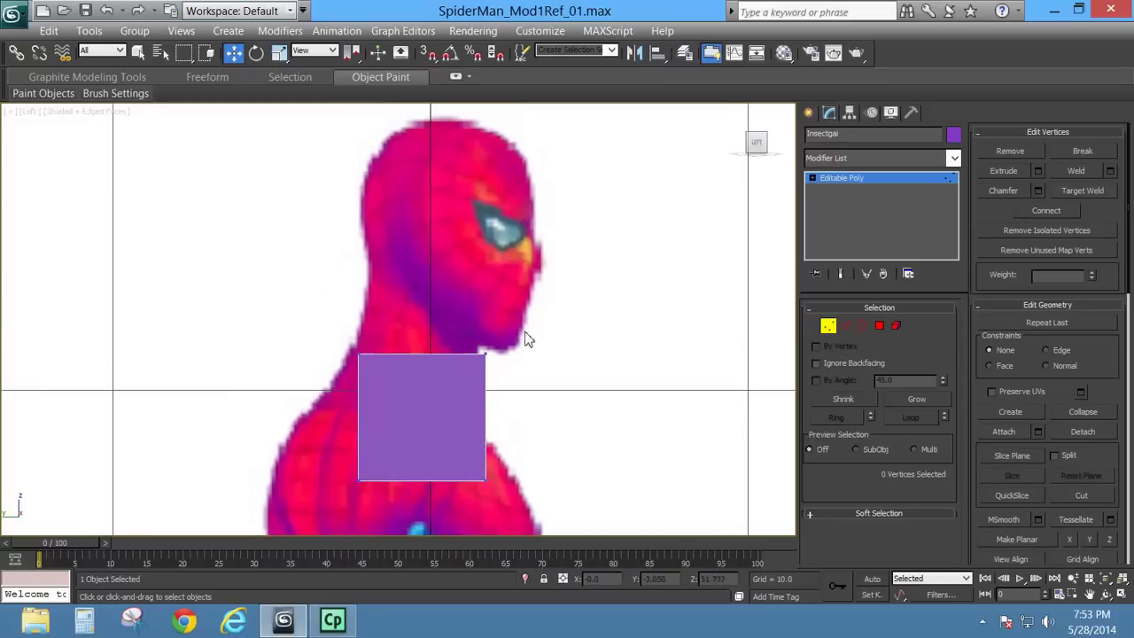
left_click_drag(523, 328, 449, 370)
left_click_drag(506, 334, 491, 320)
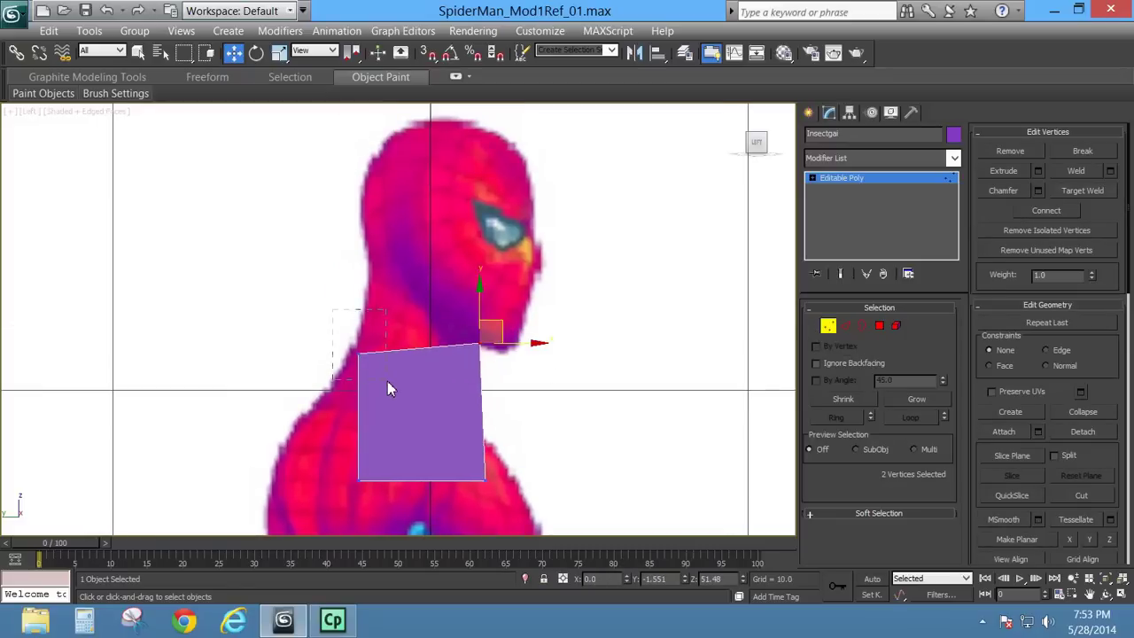
left_click_drag(387, 388, 386, 383)
left_click_drag(382, 329, 392, 261)
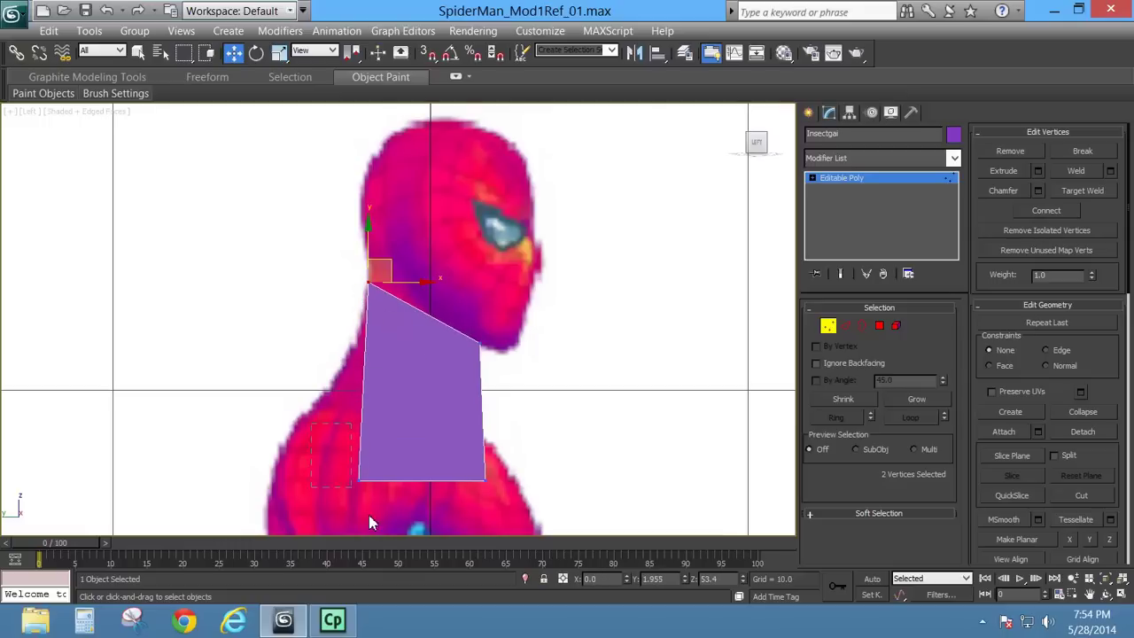
Step: Move the box's lower rear and lower front vertex pairs to the base of the neck in the side view
left_click_drag(370, 515, 377, 521)
left_click_drag(371, 461, 351, 367)
left_click_drag(548, 450, 464, 510)
left_click_drag(513, 466, 497, 410)
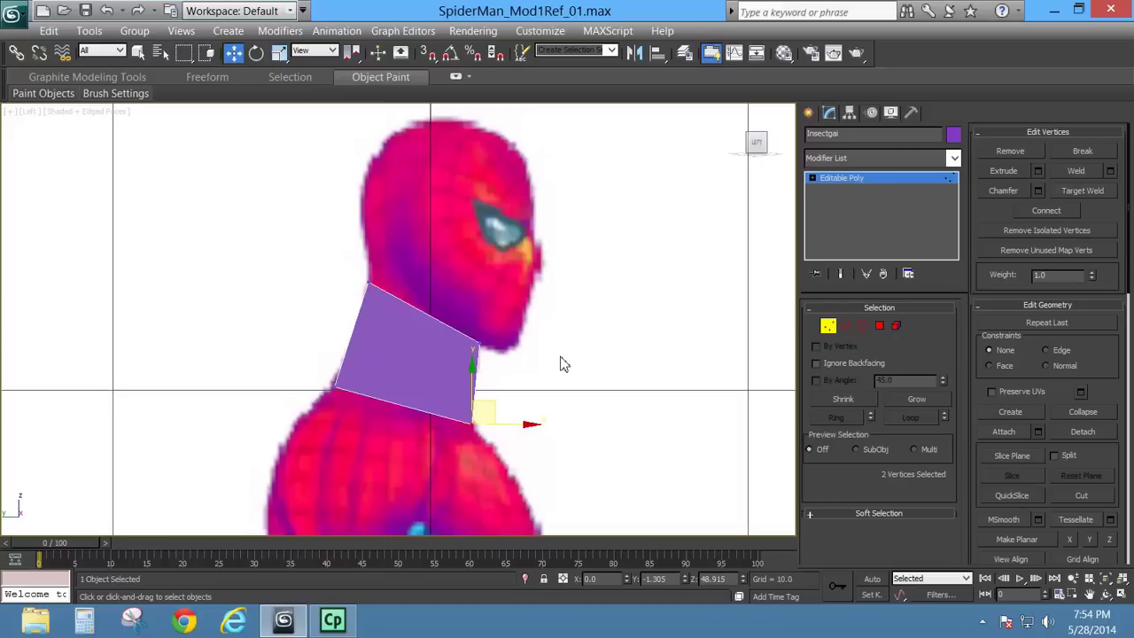
Step: Examine the shaped neck box against the reference in perspective and front views, and return to the side view
key("p")
middle_click_drag(554, 375, 451, 384, "alt")
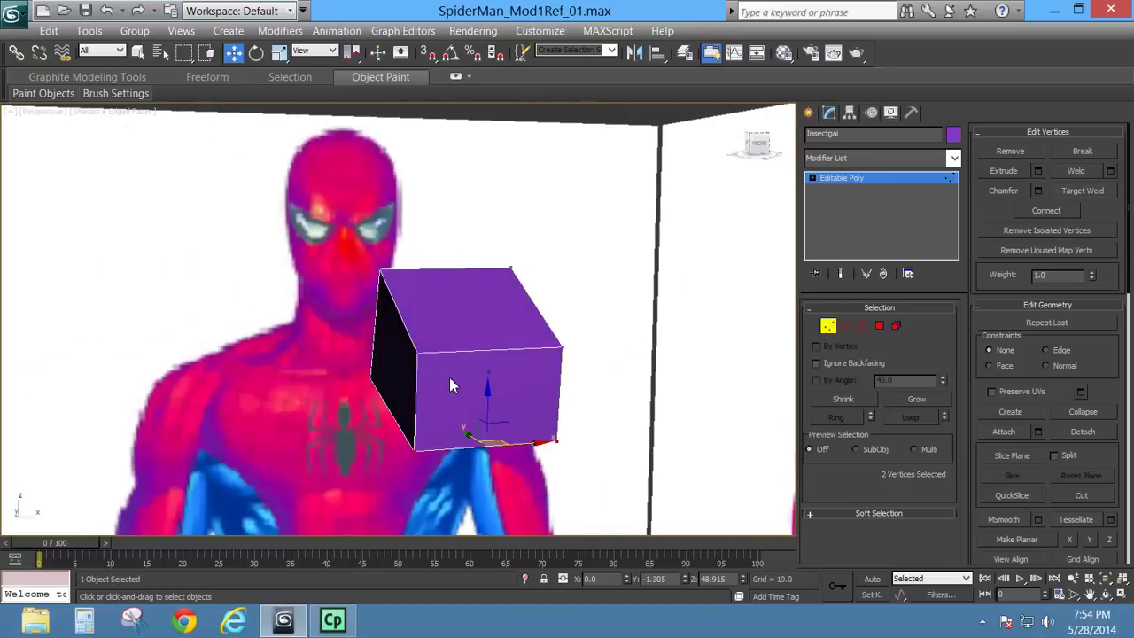
key("f")
middle_click_drag(442, 262, 445, 356)
scroll(425, 336, "up", 2)
scroll(404, 318, "up", 10)
middle_click_drag(406, 286, 393, 377)
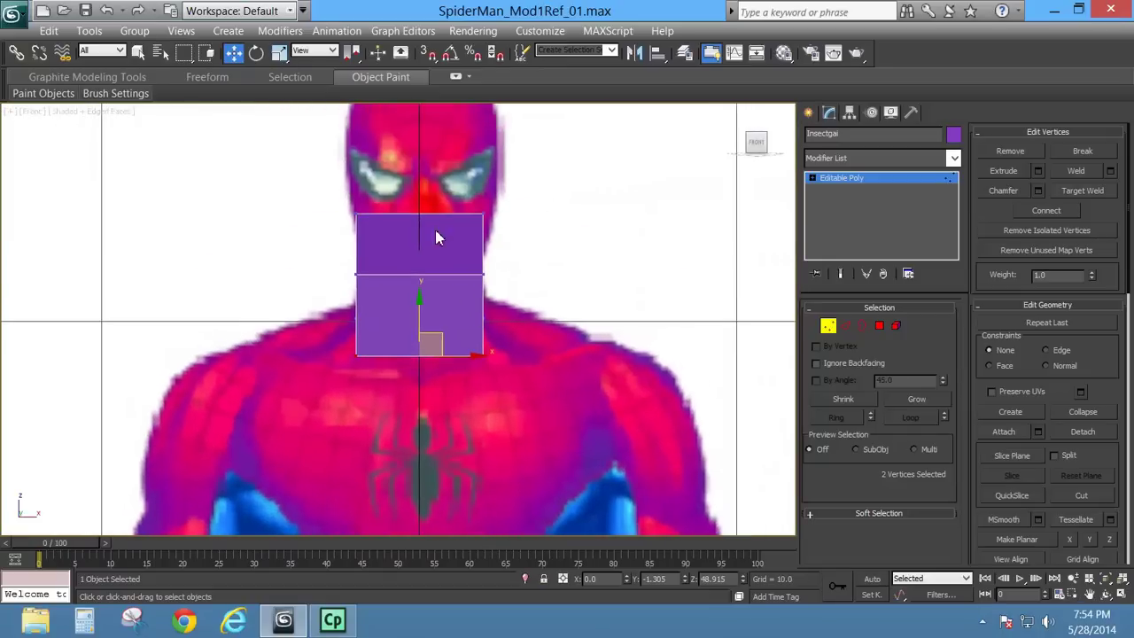
key("shift+z")
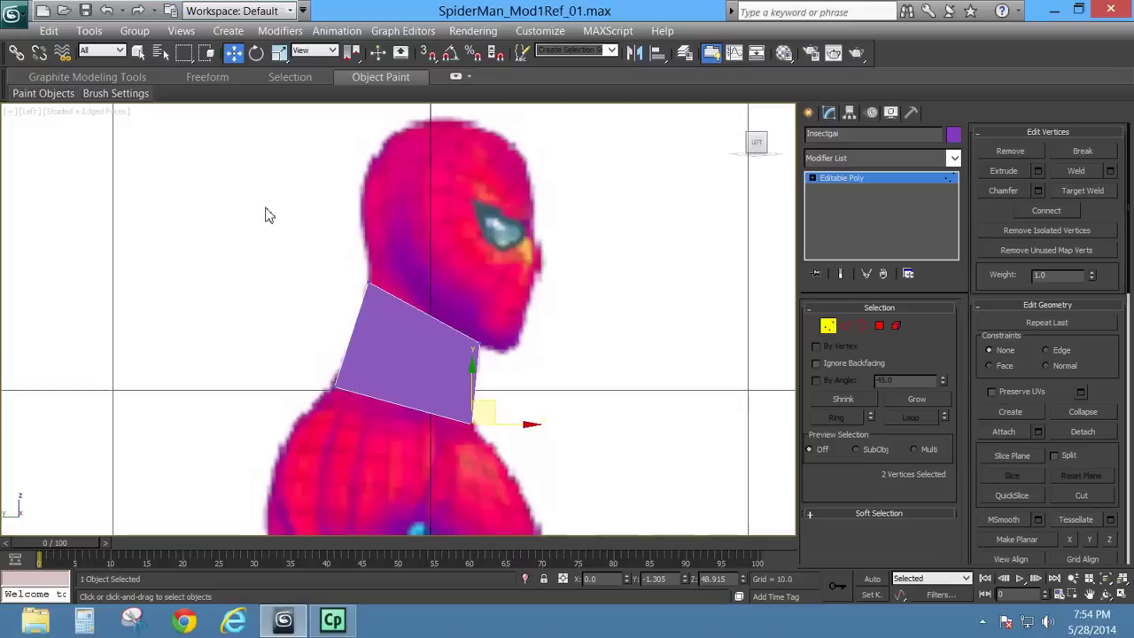
Step: Try to move a single upper front vertex of the neck box in the front view, and undo the move
left_click_drag(254, 218, 608, 506)
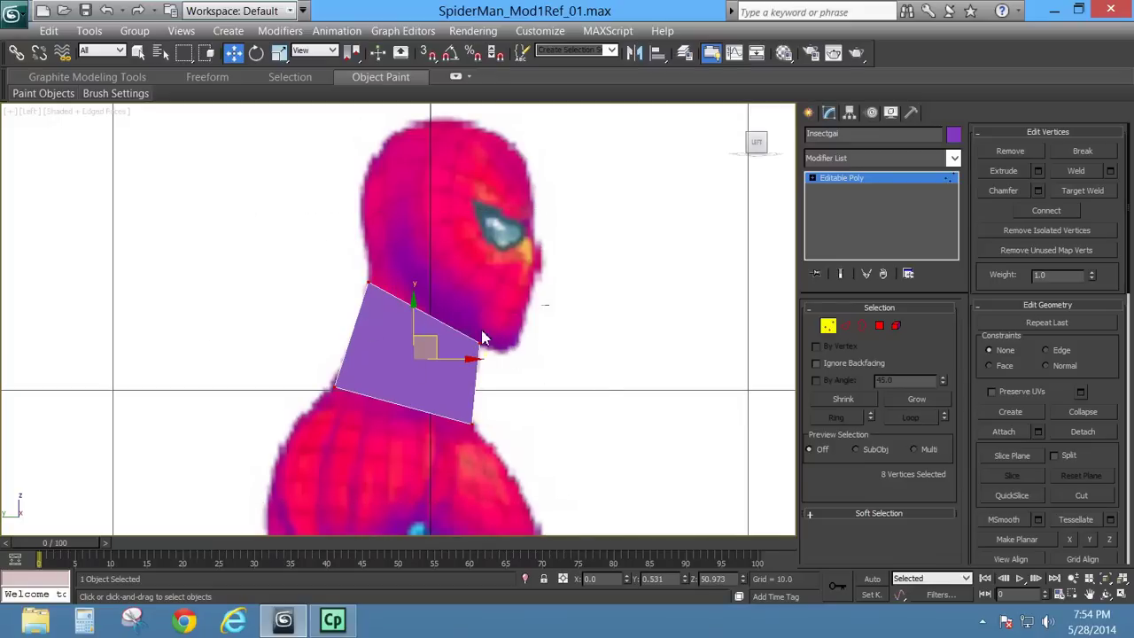
left_click_drag(470, 327, 567, 399)
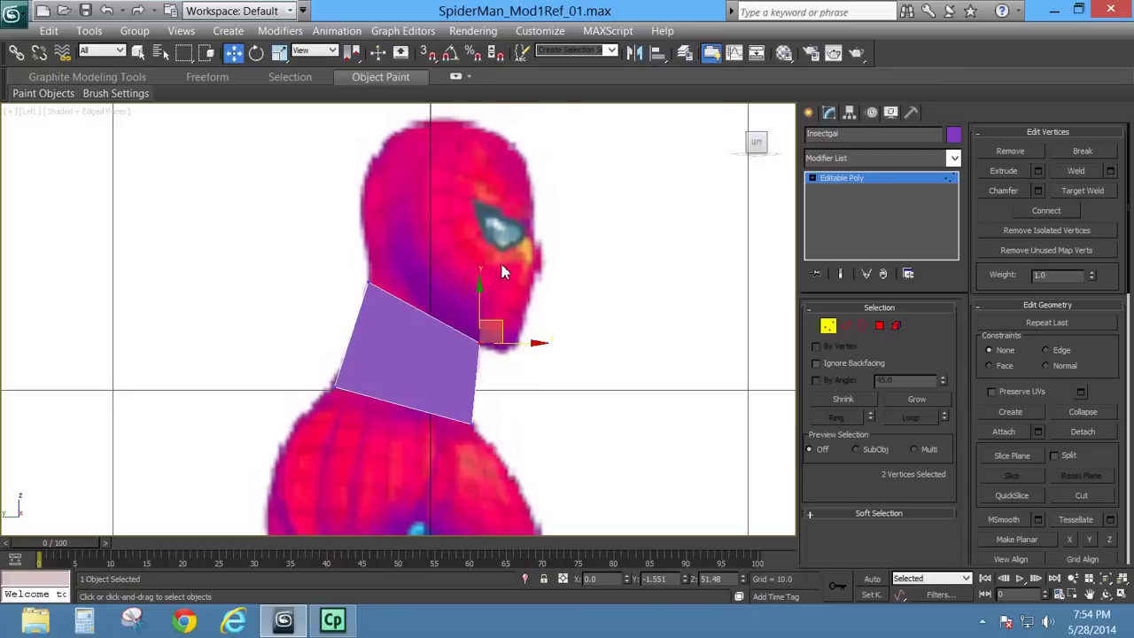
key("f")
left_click(312, 278)
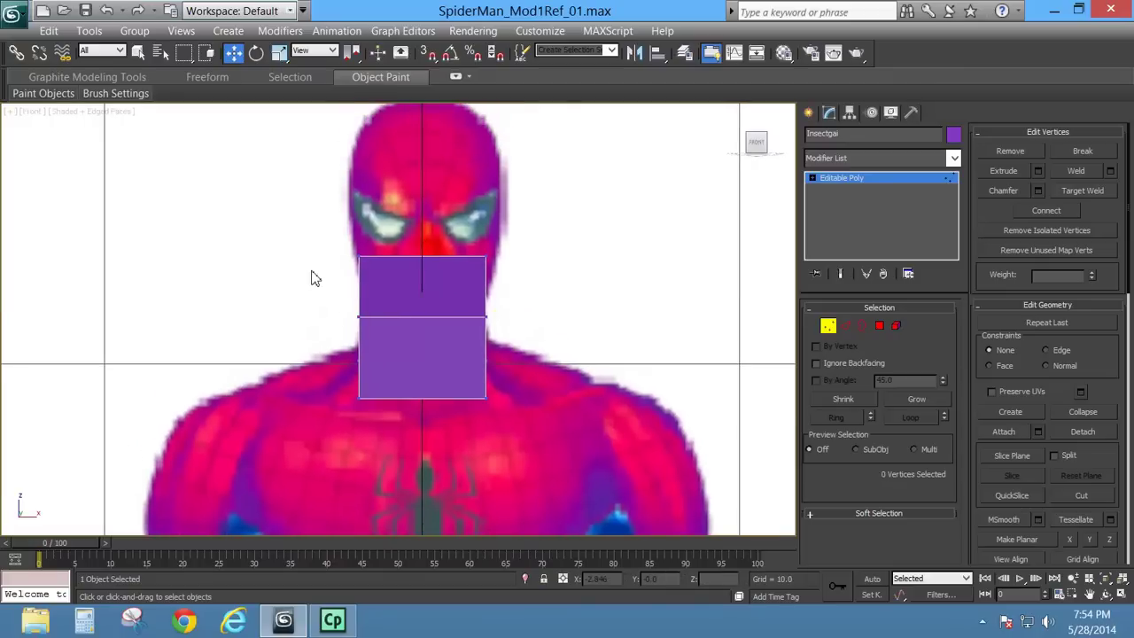
left_click(360, 317)
left_click_drag(398, 322, 404, 283)
key("ctrl+z")
key("ctrl+z")
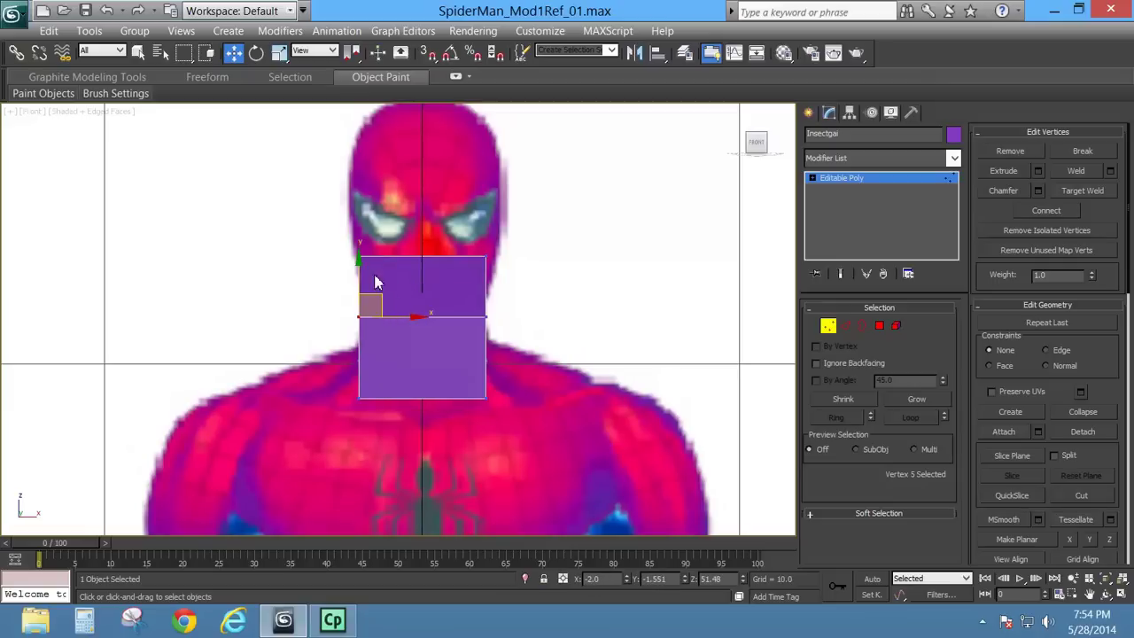
left_click_drag(413, 320, 433, 324)
right_click(433, 324)
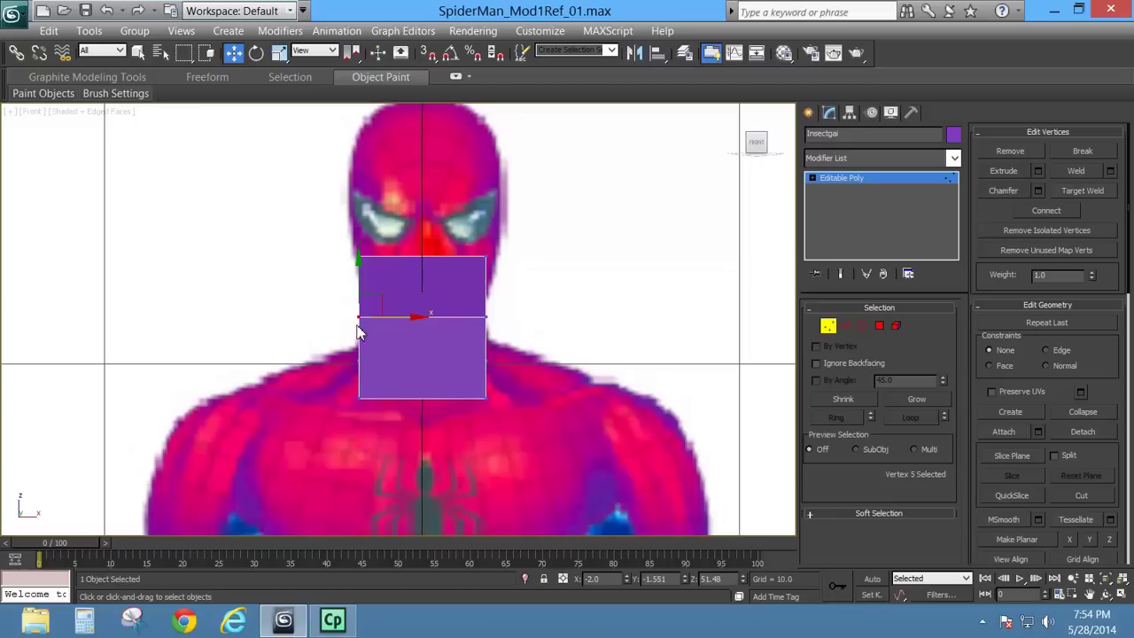
Step: Select both upper front vertices, make the mesh see-through, and scale the pair inward in the front view
key("l")
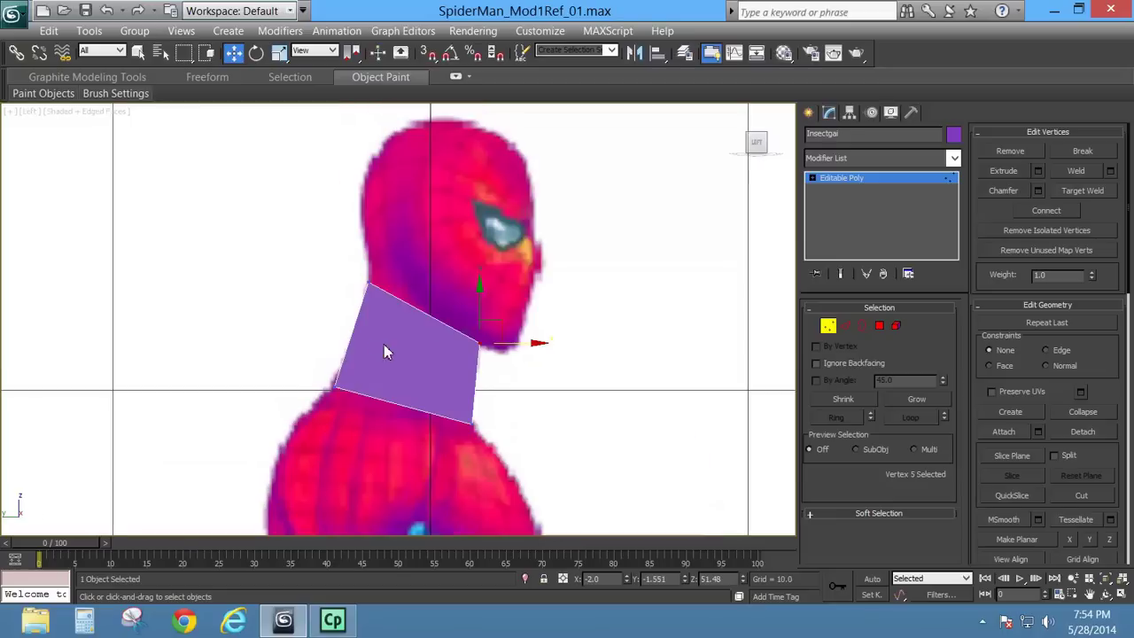
left_click_drag(475, 367, 493, 309)
key("f")
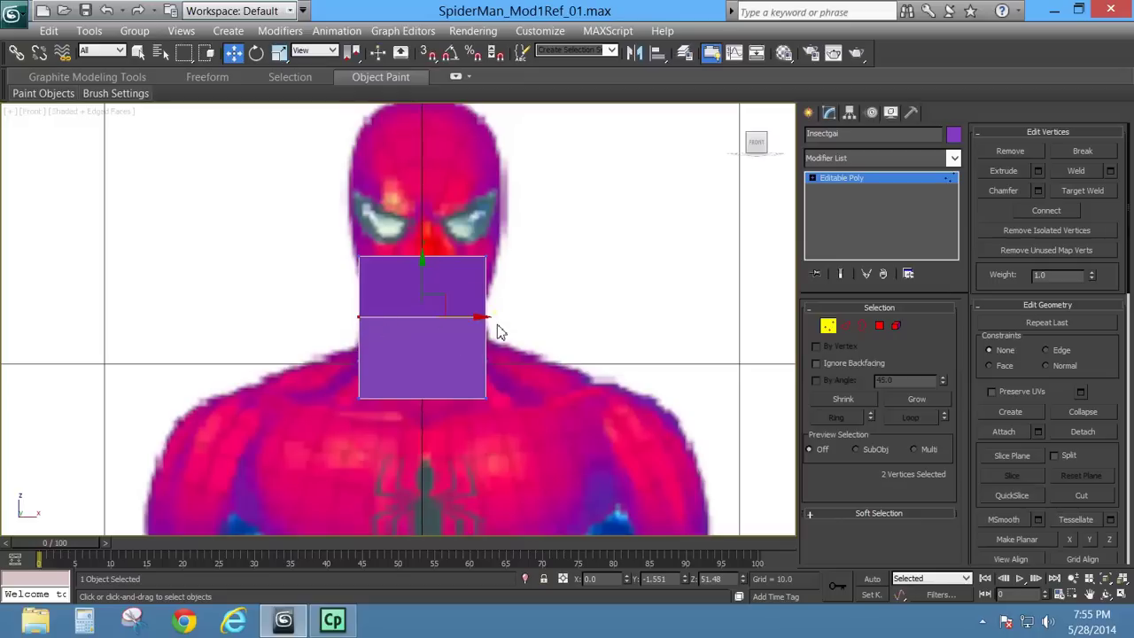
scroll(471, 342, "up", 3)
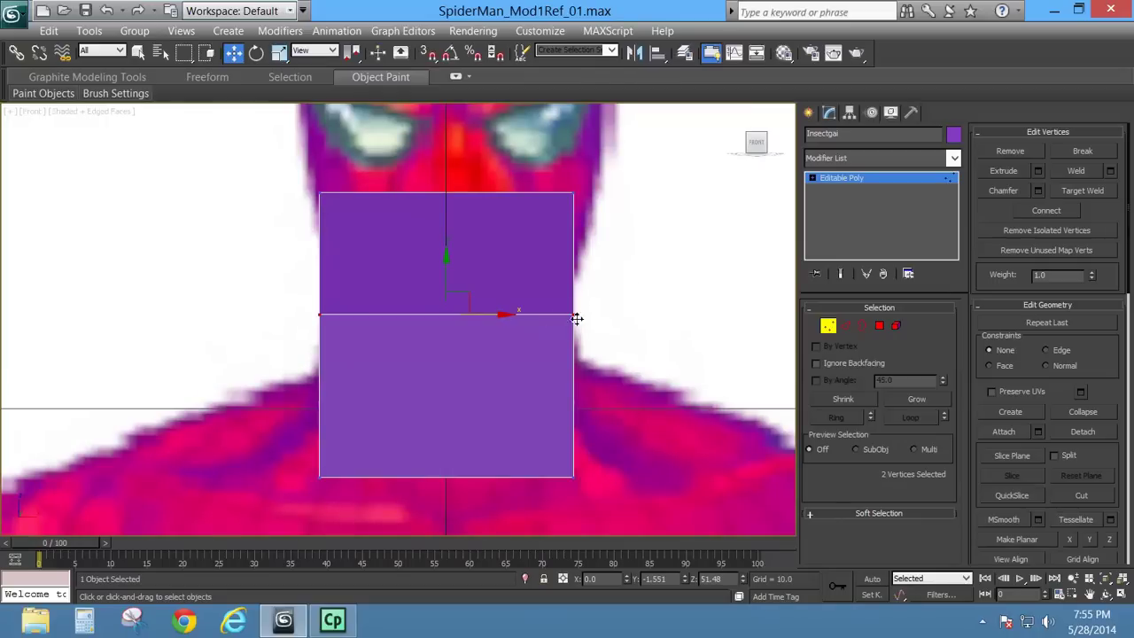
left_click(279, 52)
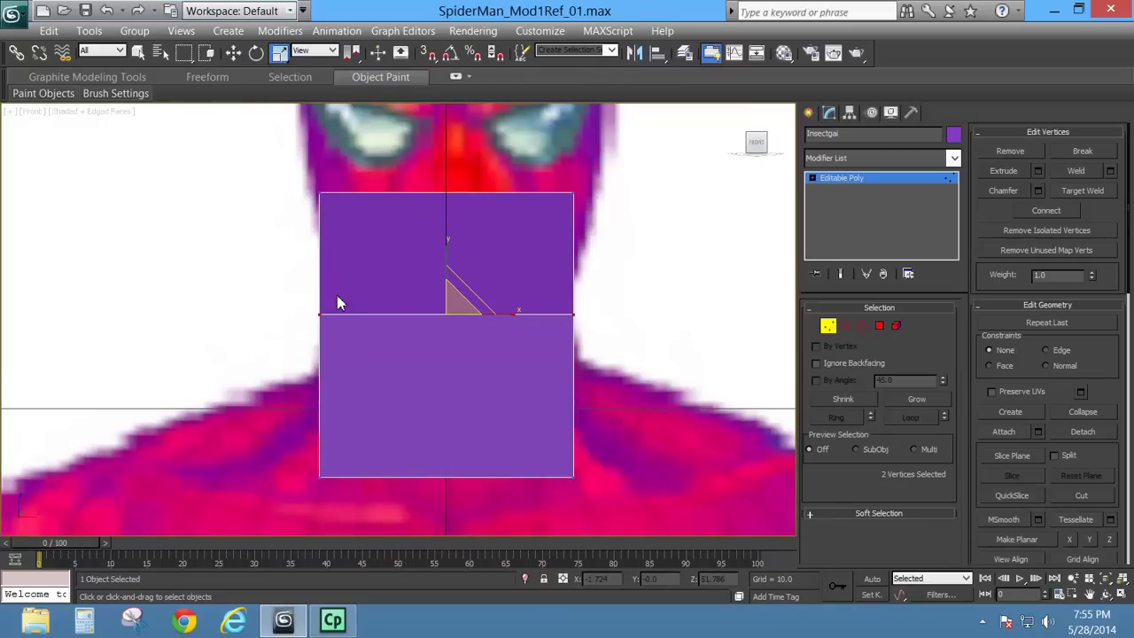
key("alt+x")
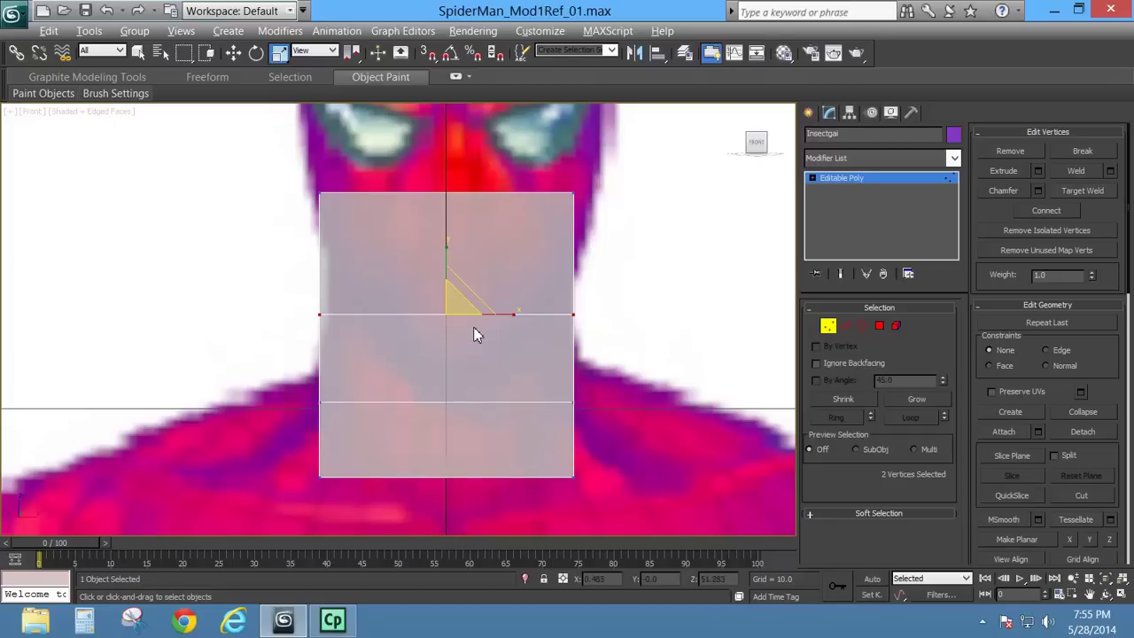
left_click_drag(458, 304, 462, 338)
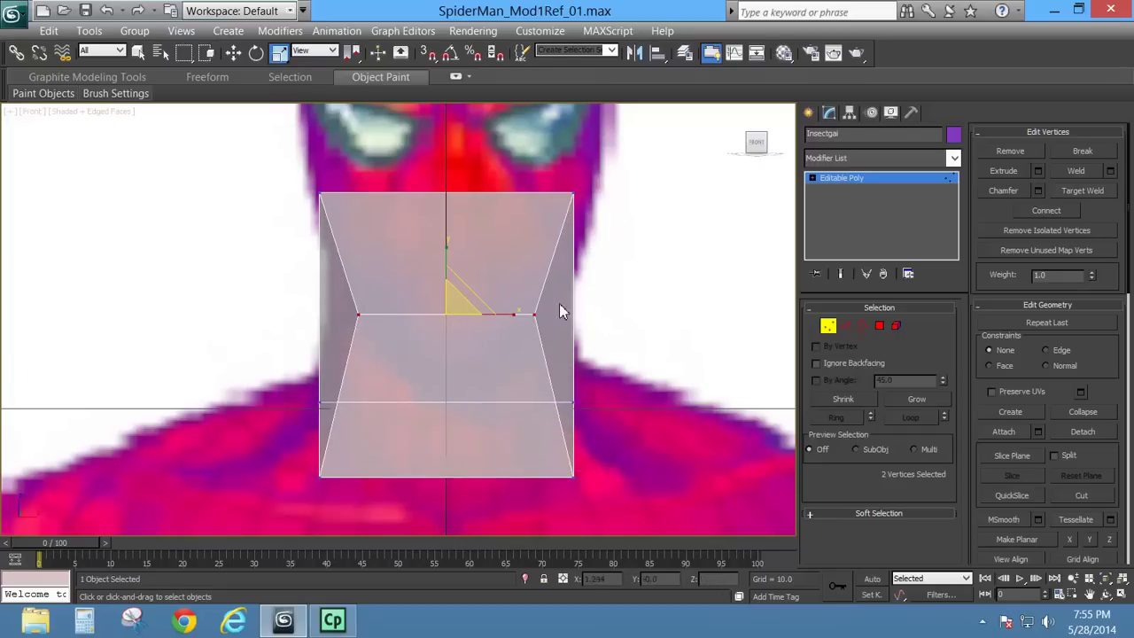
Step: Scale the upper rear vertex pair slightly inward and the lower rear pair slightly outward to follow the neck outline
left_click_drag(606, 182, 260, 248)
mouse_move(464, 185)
left_mouse_down()
mouse_move(452, 302)
mouse_move(448, 132)
mouse_move(466, 298)
mouse_move(451, 83)
mouse_move(460, 246)
mouse_move(455, 150)
mouse_move(458, 213)
mouse_move(453, 192)
left_mouse_up()
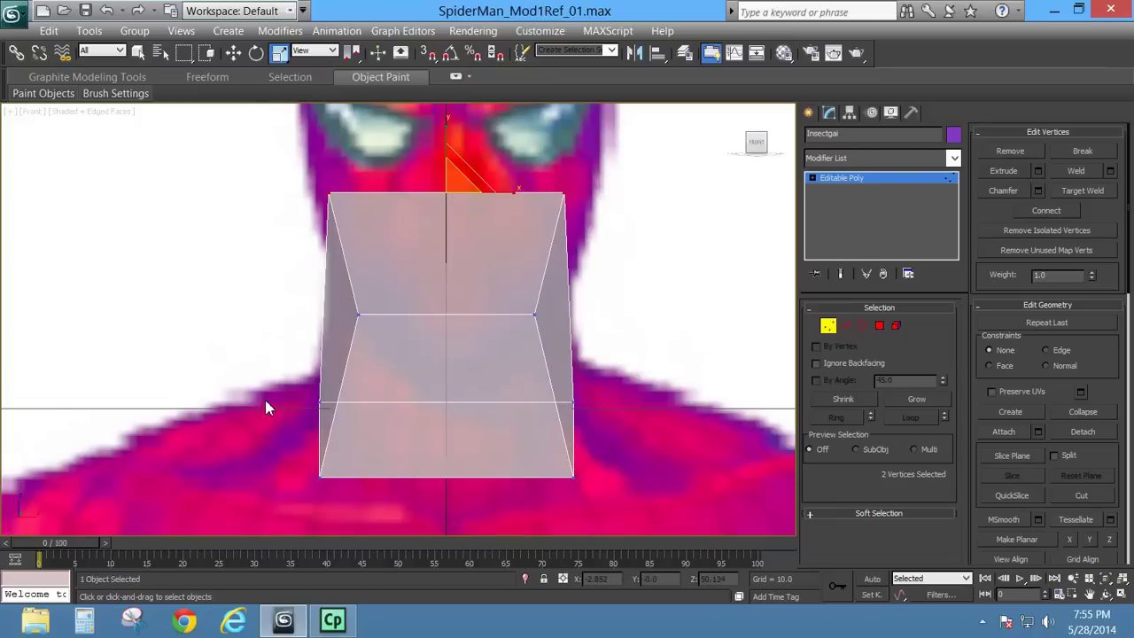
key("l")
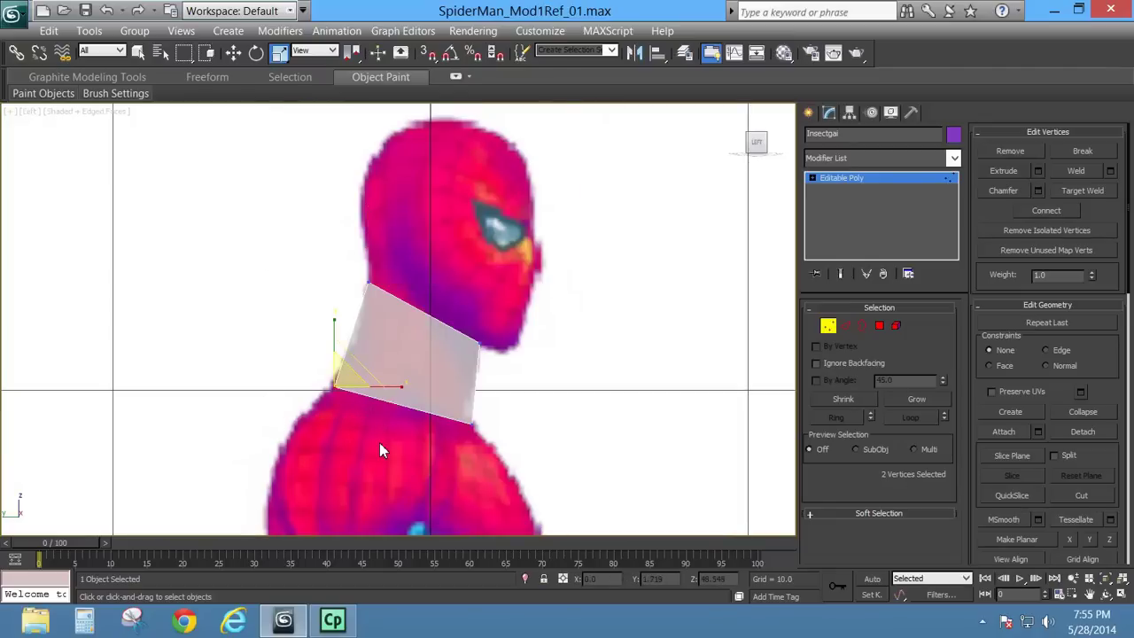
key("f")
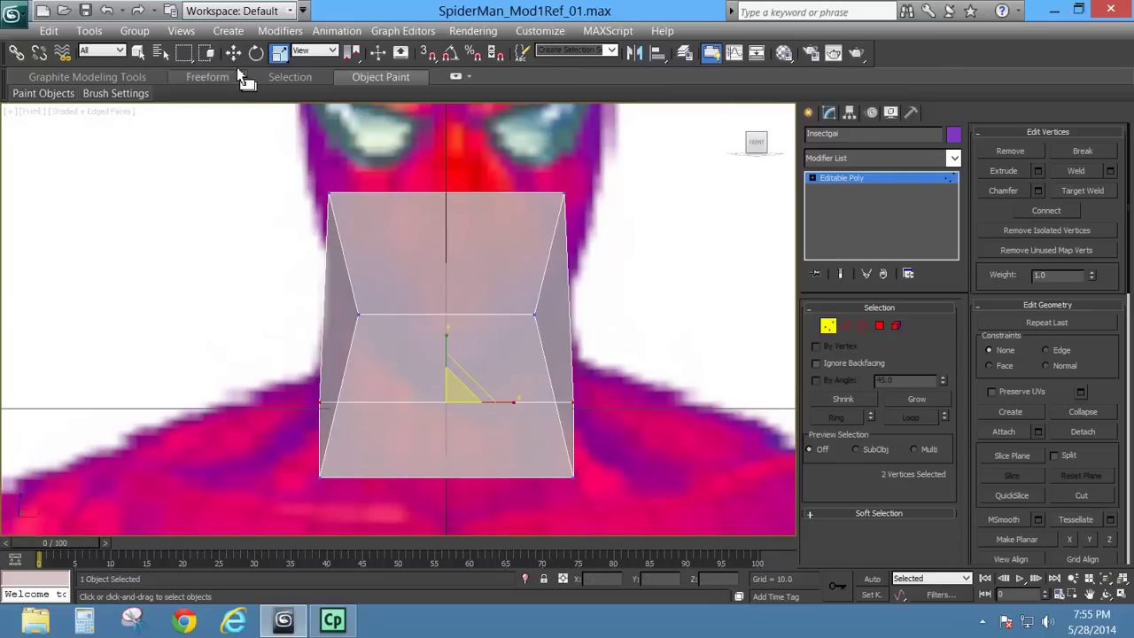
left_click_drag(453, 395, 451, 390)
Step: Scale the lower front vertex pair inward at the base of the neck and turn off see-through display
left_click_drag(593, 467, 314, 519)
left_click_drag(459, 463, 445, 487)
middle_click_drag(542, 413, 561, 372)
key("alt+x")
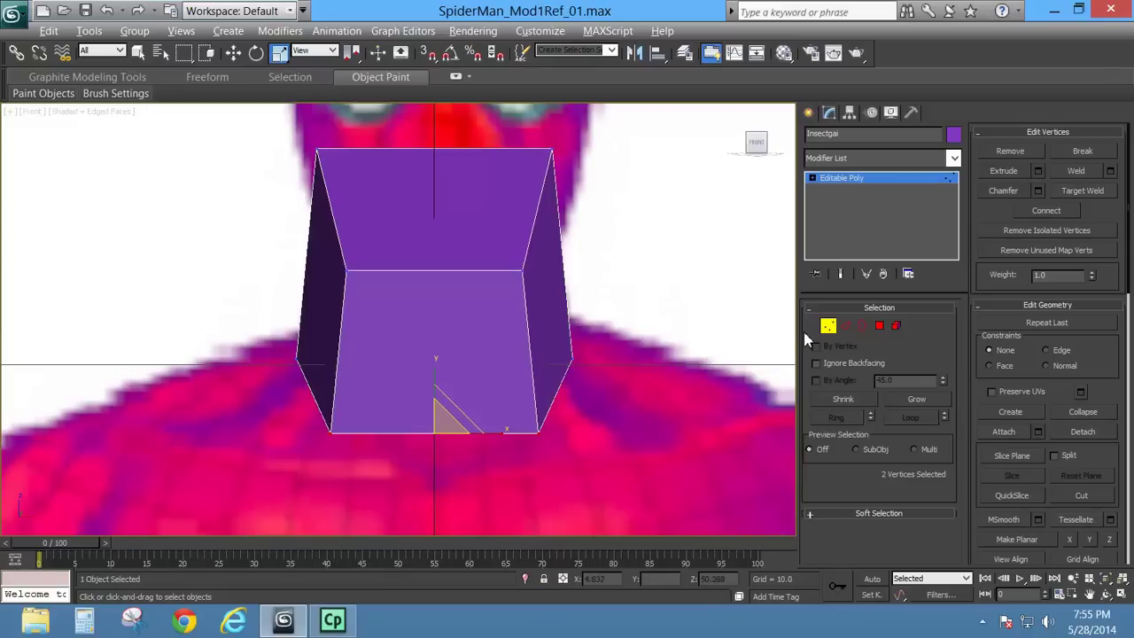
Step: Switch to polygon editing and select the top polygon of the neck box
left_click(879, 325)
left_click(762, 348)
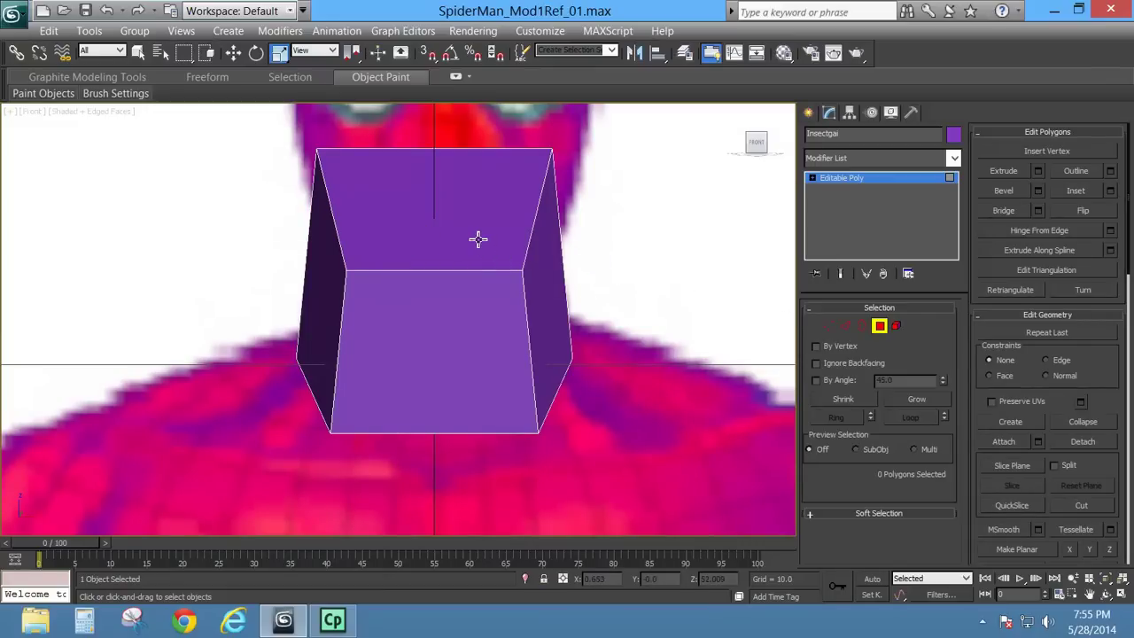
left_click(477, 238)
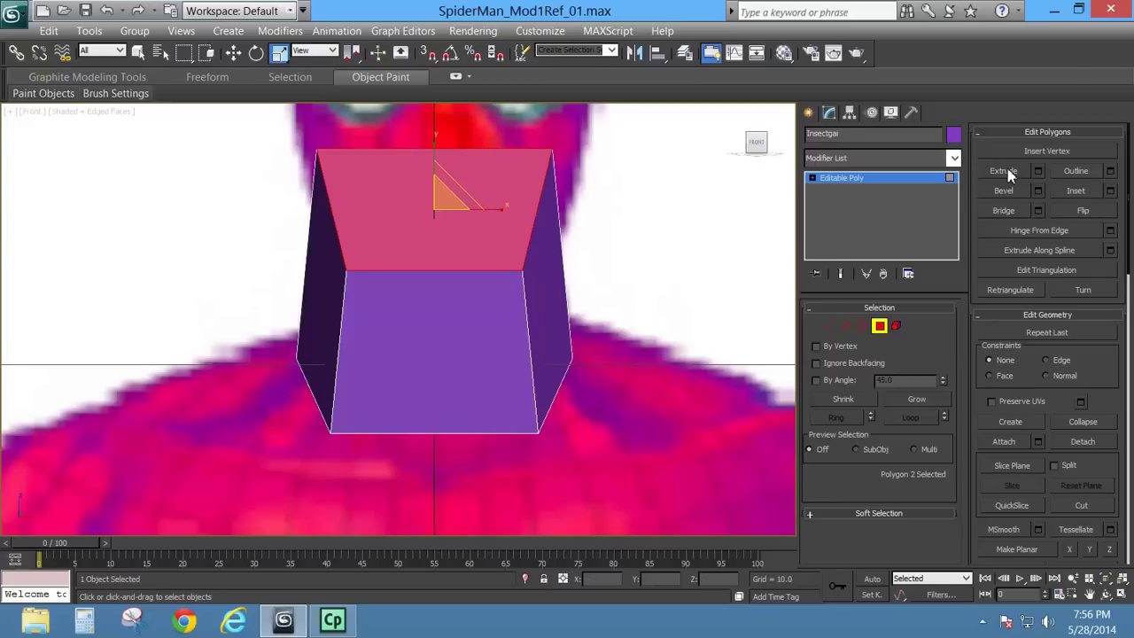
Step: Examine the Group, Local Normal and By Polygon extrusion types in the Extrude settings for the top polygon, and cancel the extrusion
left_click(1036, 167)
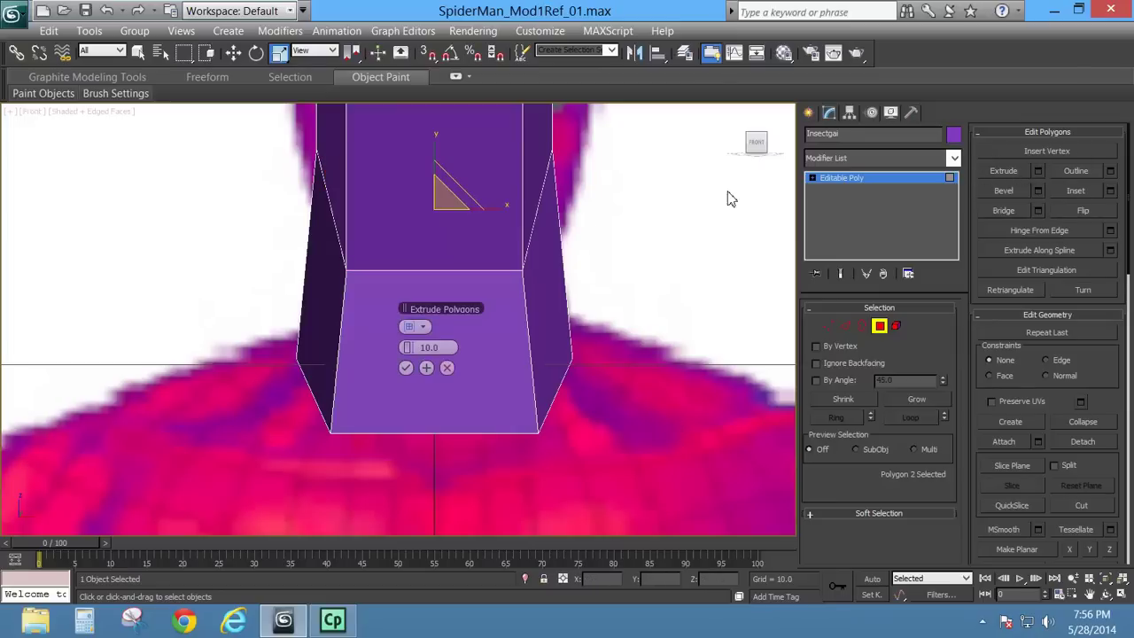
scroll(600, 357, "down", 5)
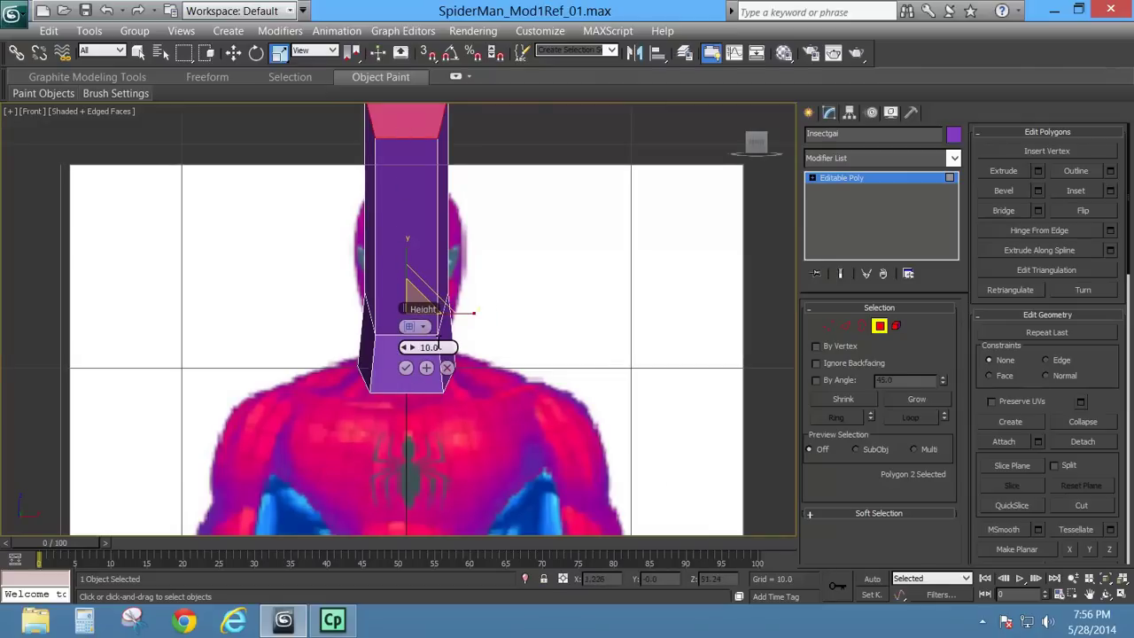
left_click(424, 328)
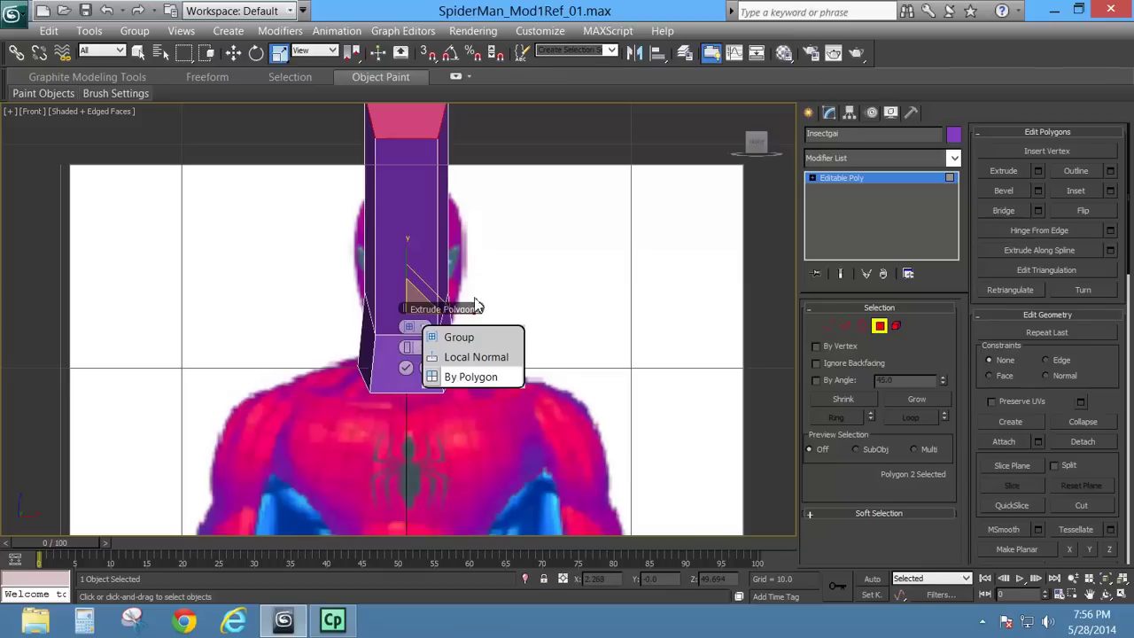
left_click(451, 371)
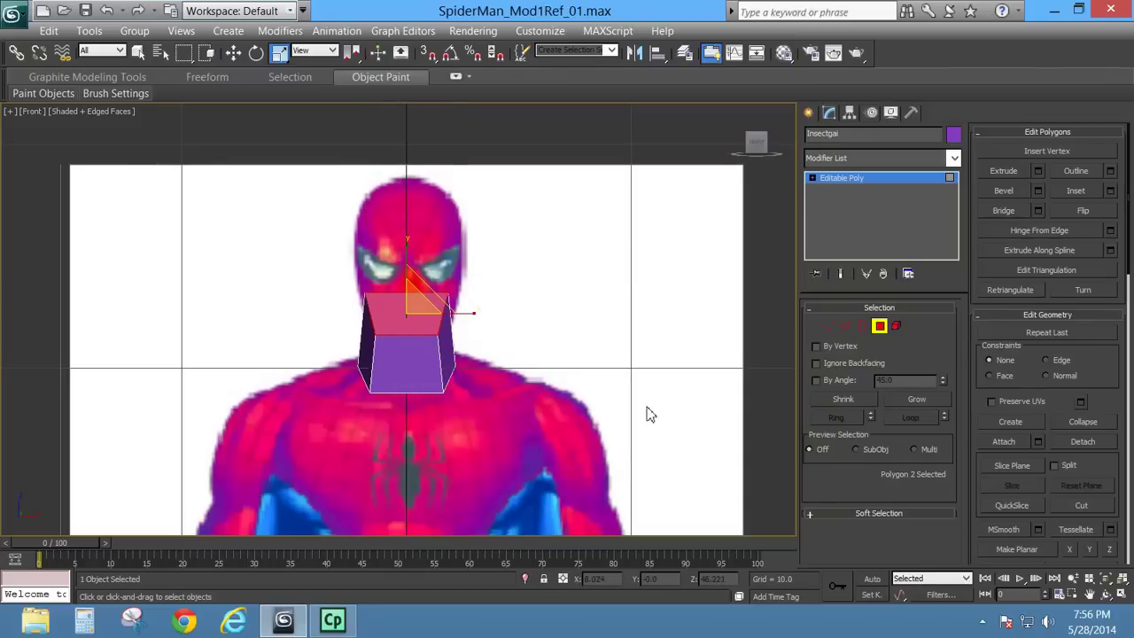
Step: Try insetting the top polygon of the neck box by 0.763, and cancel the inset
left_click(1112, 192)
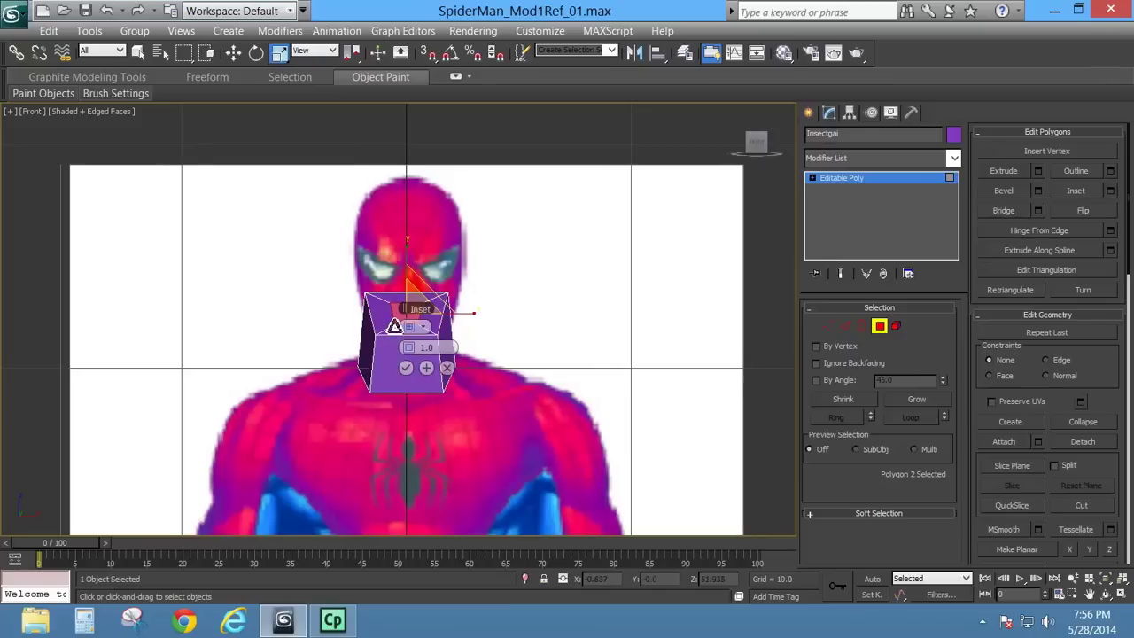
scroll(394, 330, "up", 3)
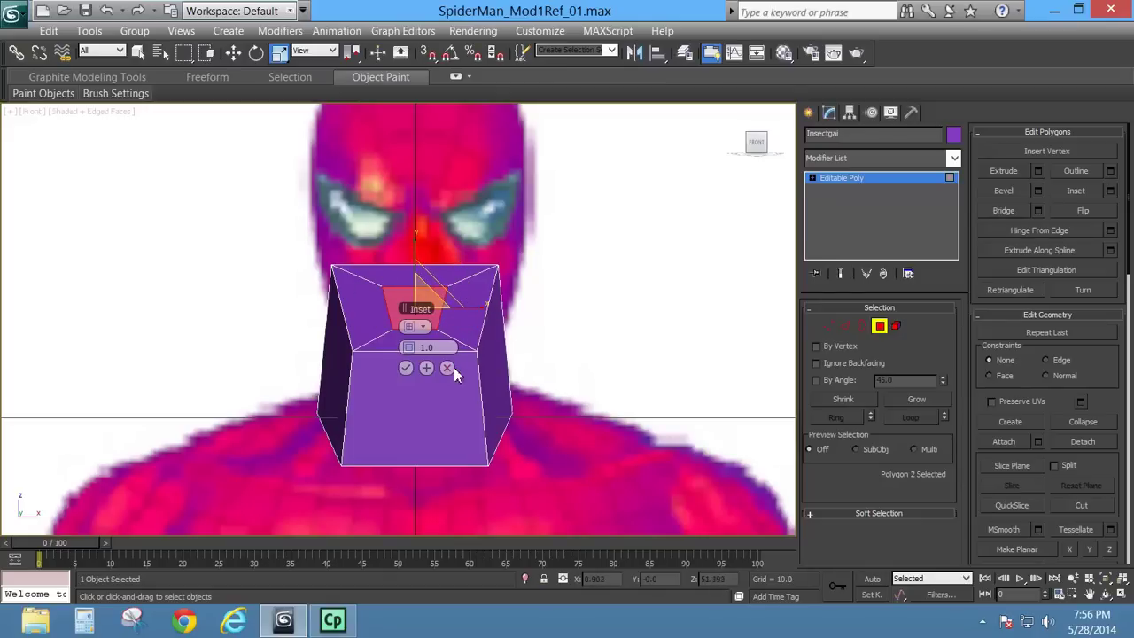
left_click_drag(417, 352, 408, 356)
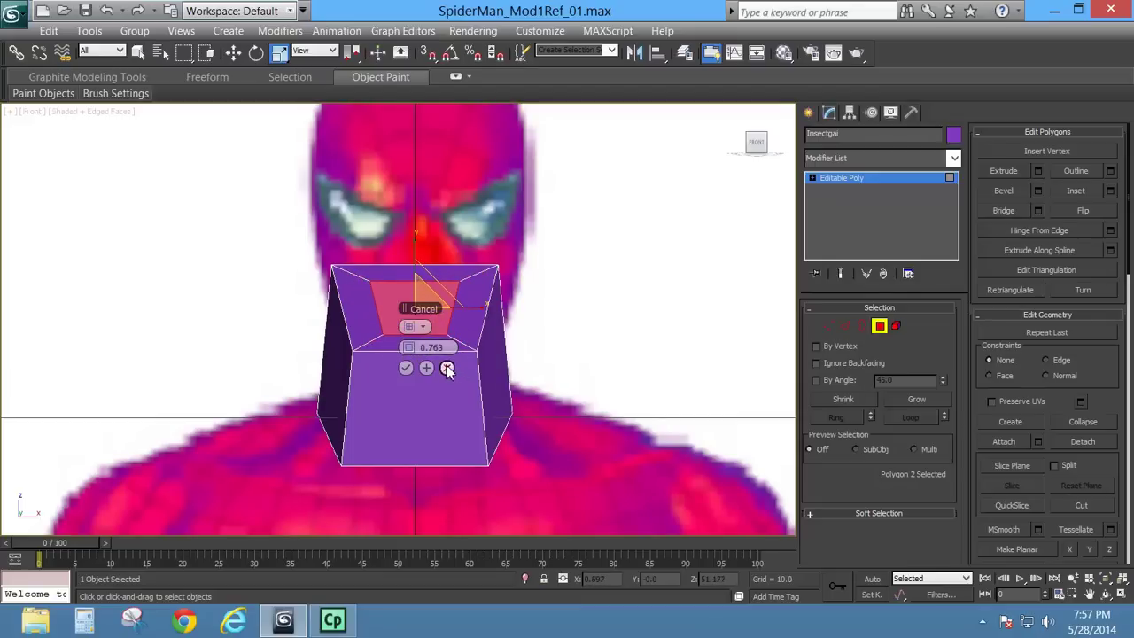
left_click(447, 368)
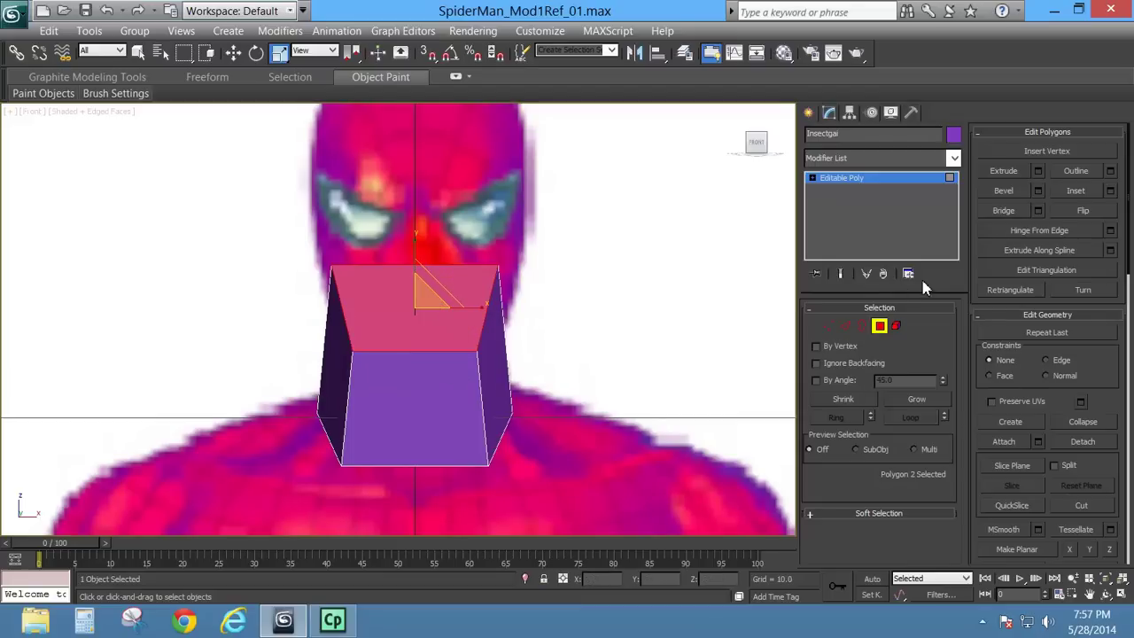
Step: Preview a bevel on the top polygon with height 0 and outline -0.554, and reset the outline to 0
left_click(1036, 192)
left_click(436, 347)
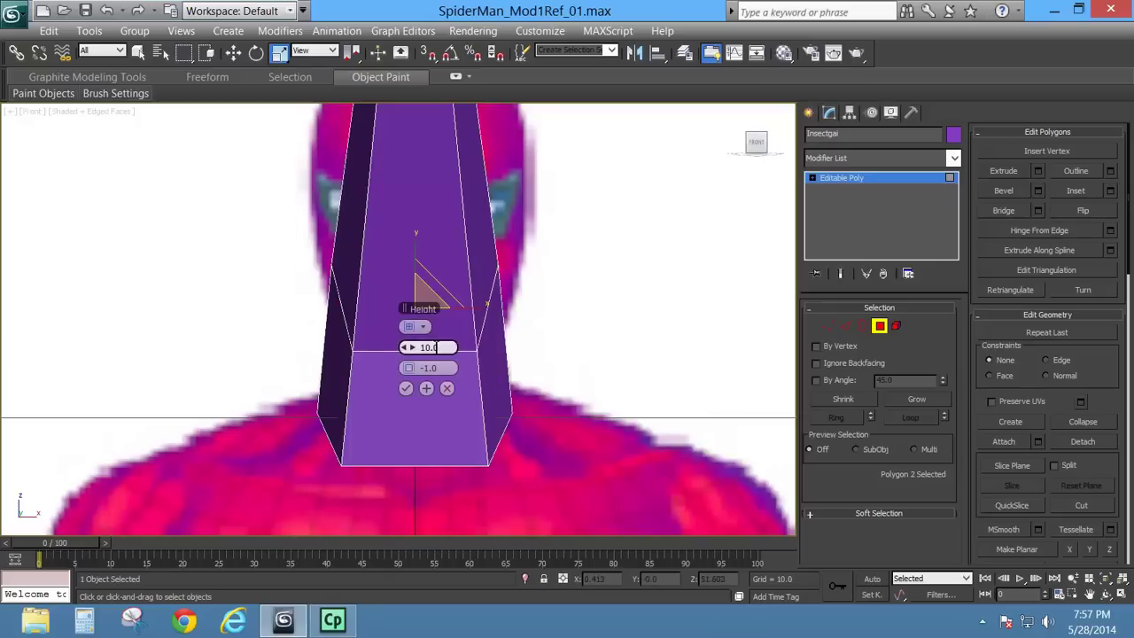
left_click(448, 367)
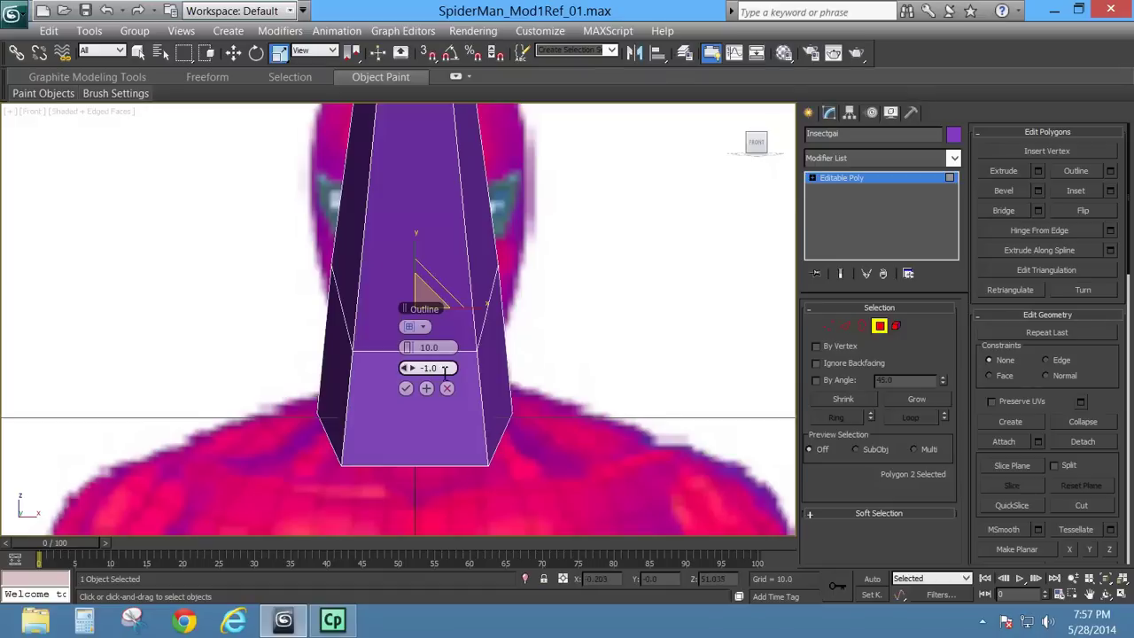
scroll(570, 366, "down", 2)
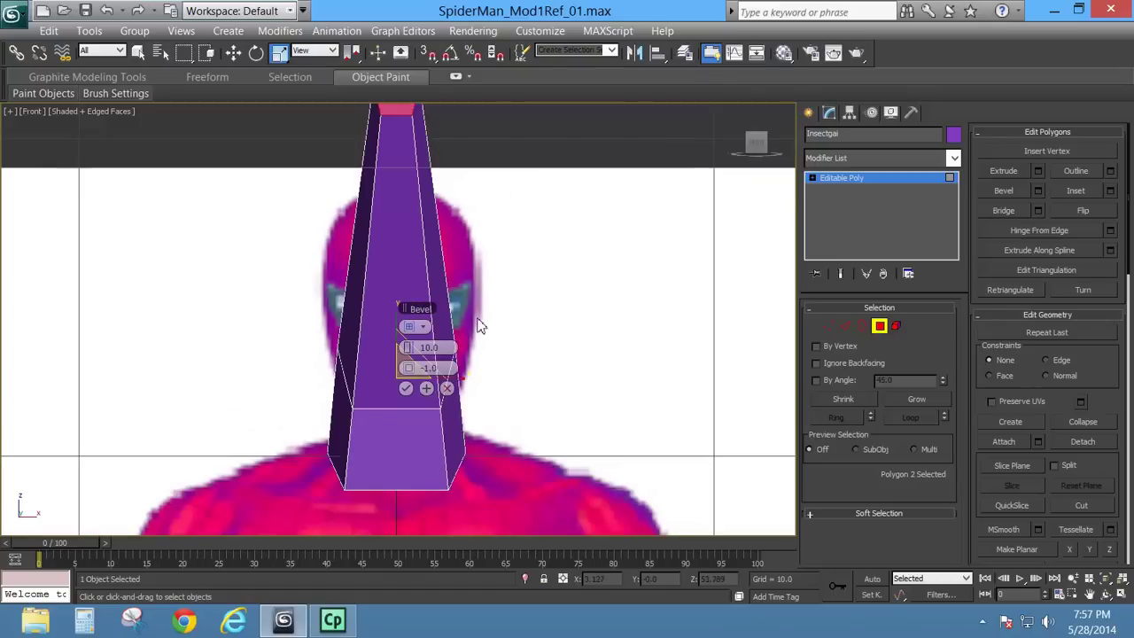
left_click(428, 347)
type("0")
key("Return")
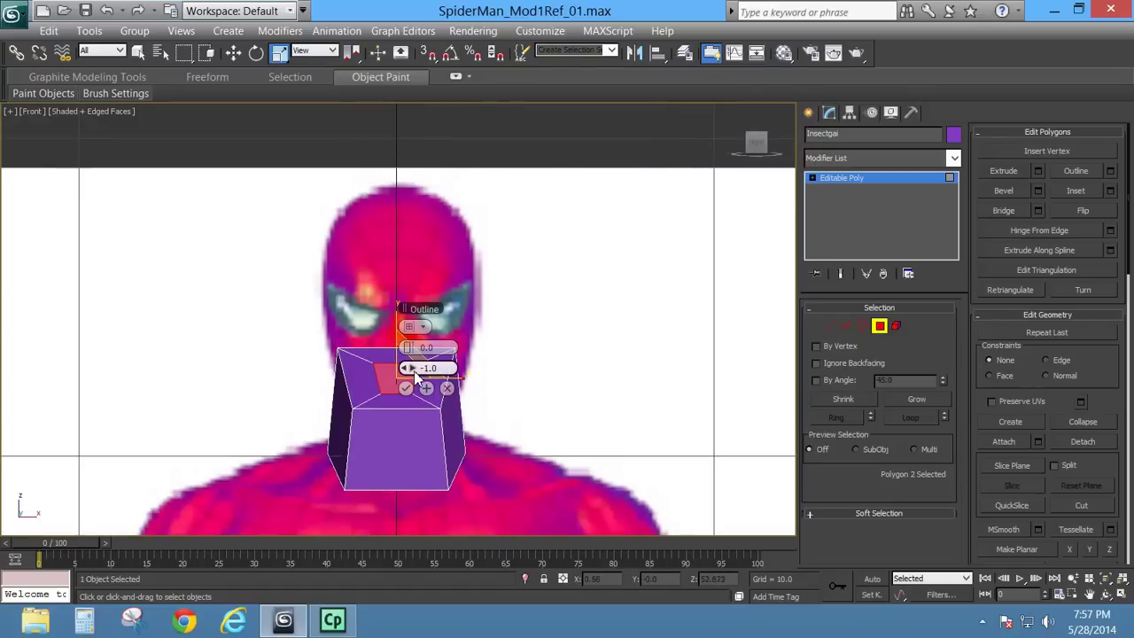
left_click_drag(427, 370, 427, 375)
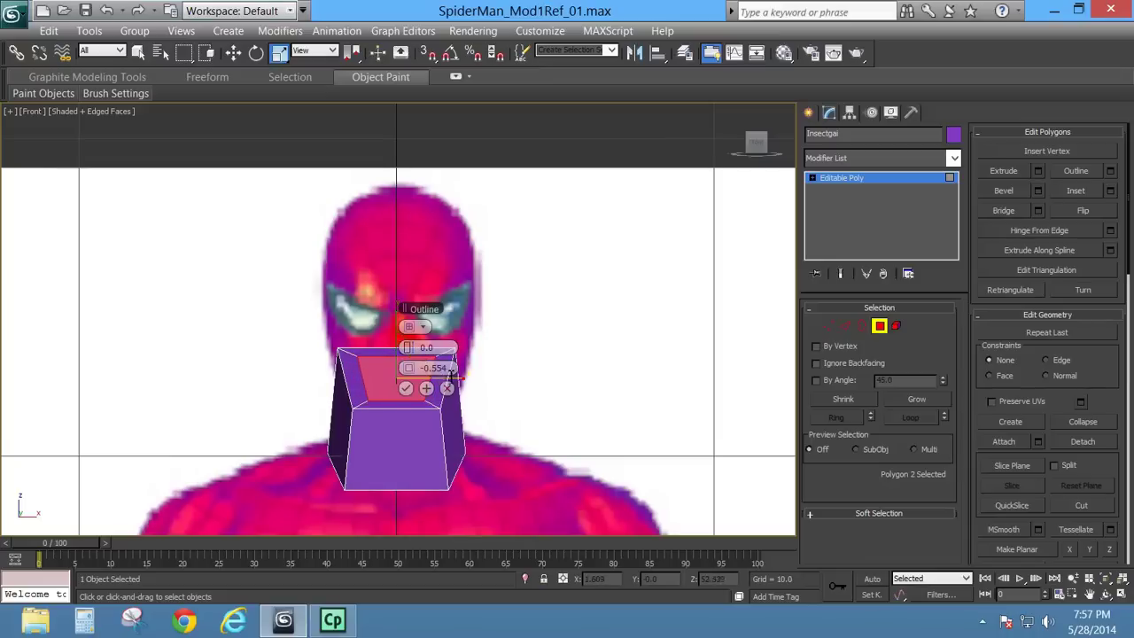
right_click(396, 370)
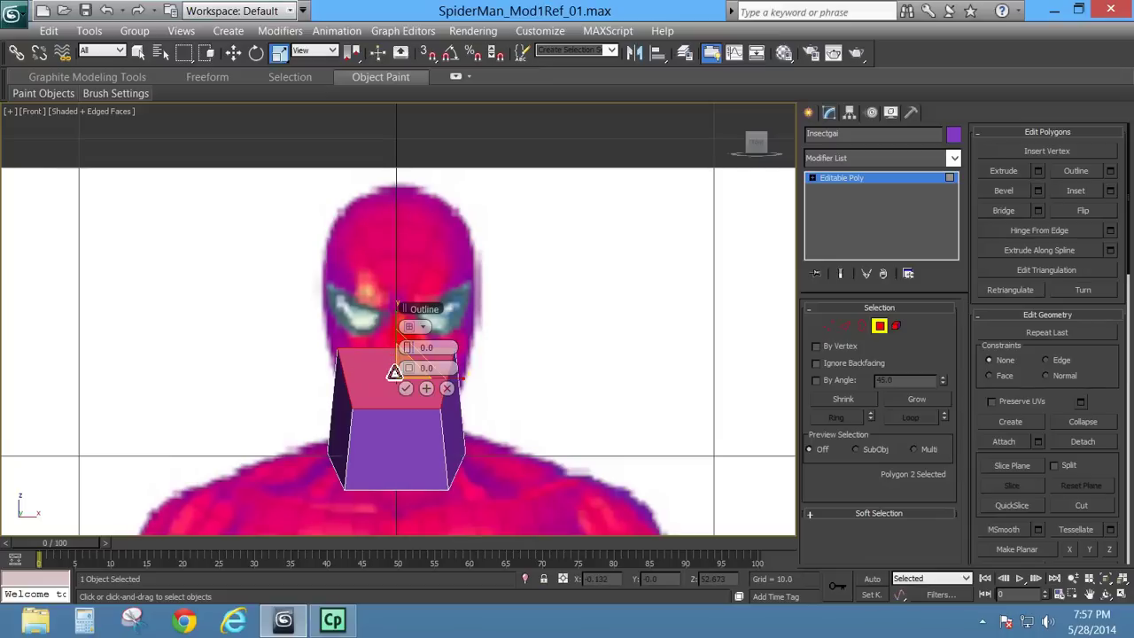
Step: Bevel the top polygon three times in a row with height 2.254 and outline -0.402
left_click_drag(410, 354, 496, 350)
mouse_move(408, 368)
left_mouse_down()
mouse_move(390, 375)
mouse_move(399, 372)
left_mouse_up()
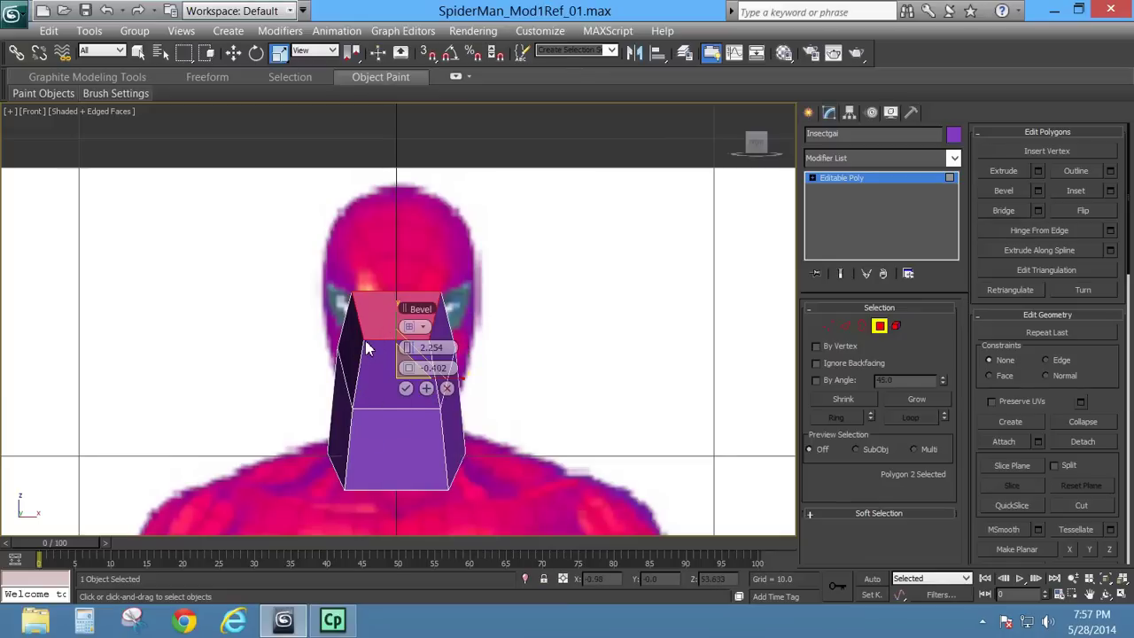
left_click(426, 388)
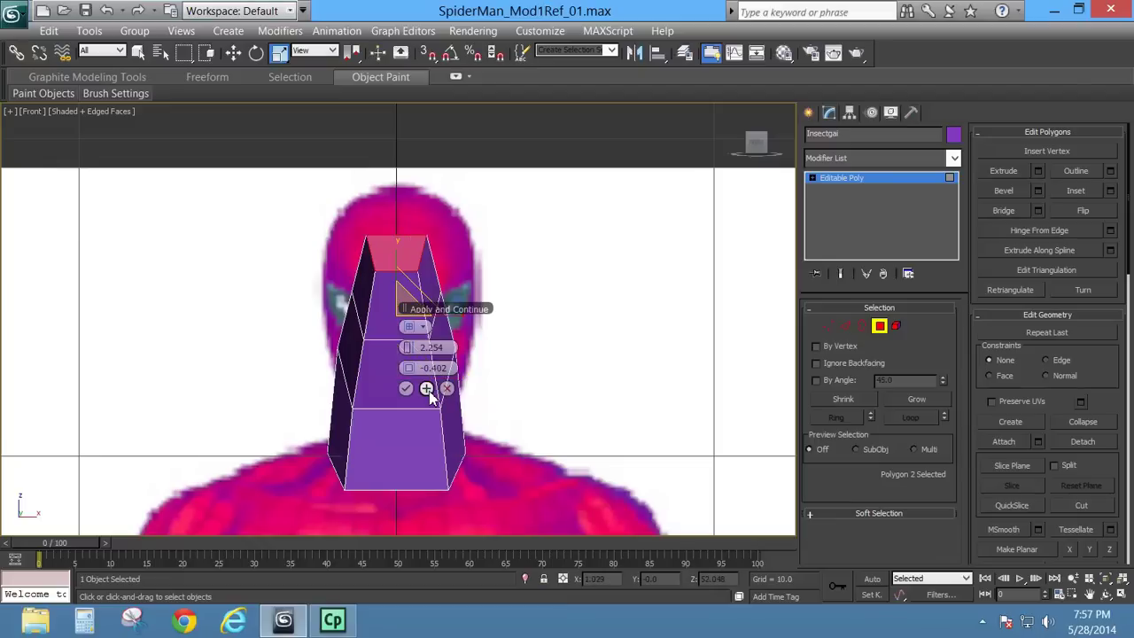
left_click(427, 389)
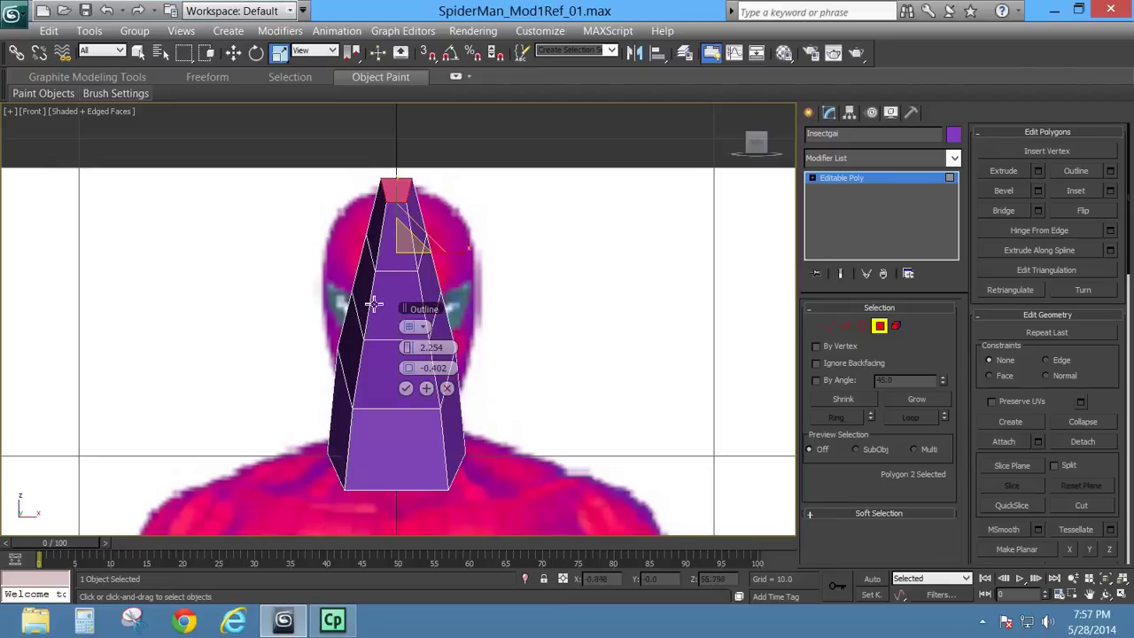
left_click(406, 389)
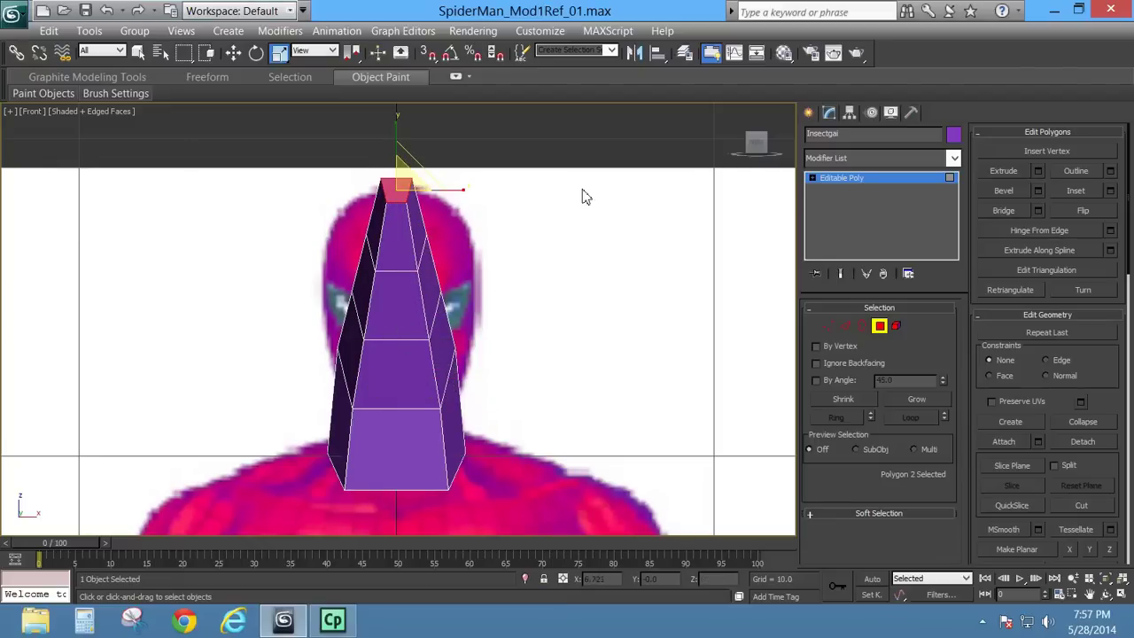
Step: Undo the three bevels on the top polygon
key("ctrl+z")
key("ctrl+z")
key("ctrl+z")
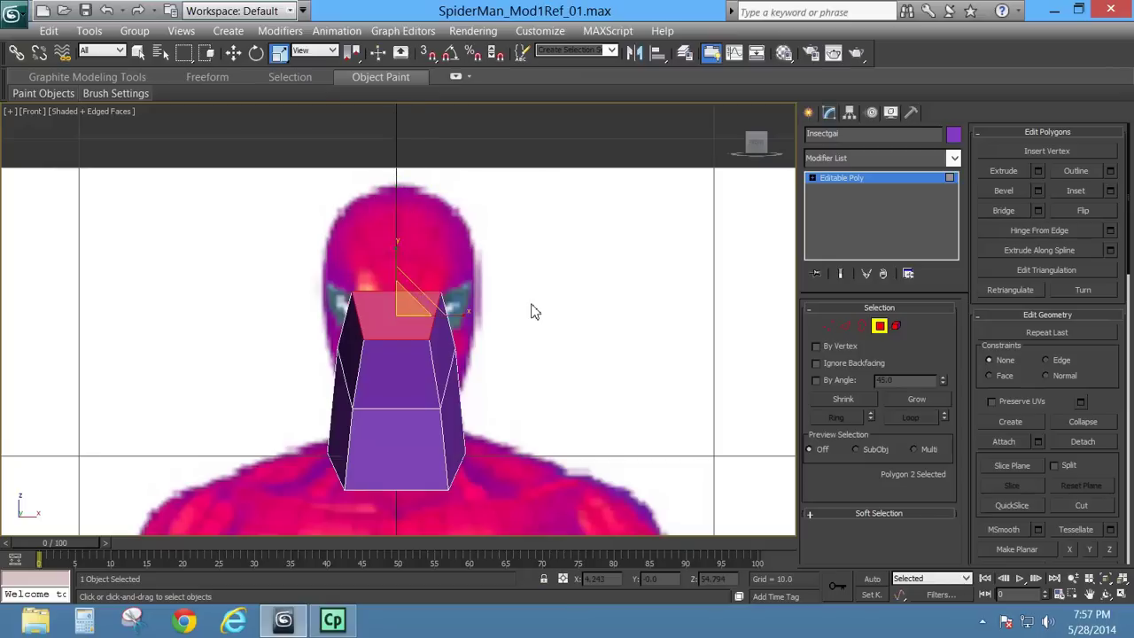
Step: Select the bottom polygon of the neck box and delete it to open the base
middle_click_drag(606, 348, 603, 213)
key("l")
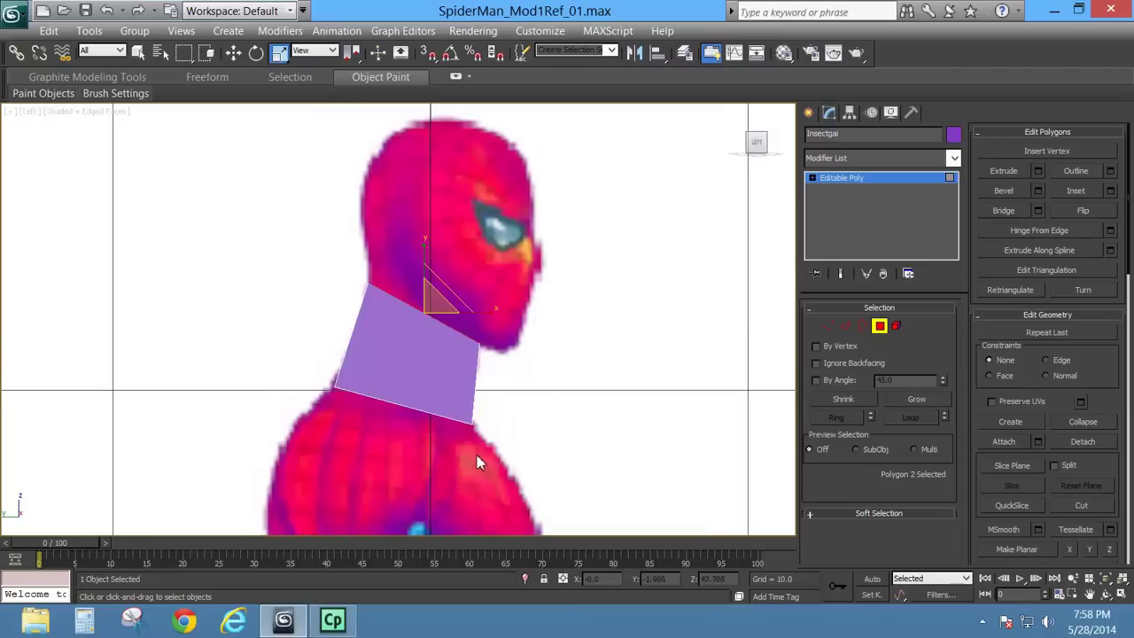
middle_click_drag(475, 463, 476, 357)
scroll(407, 395, "up", 2)
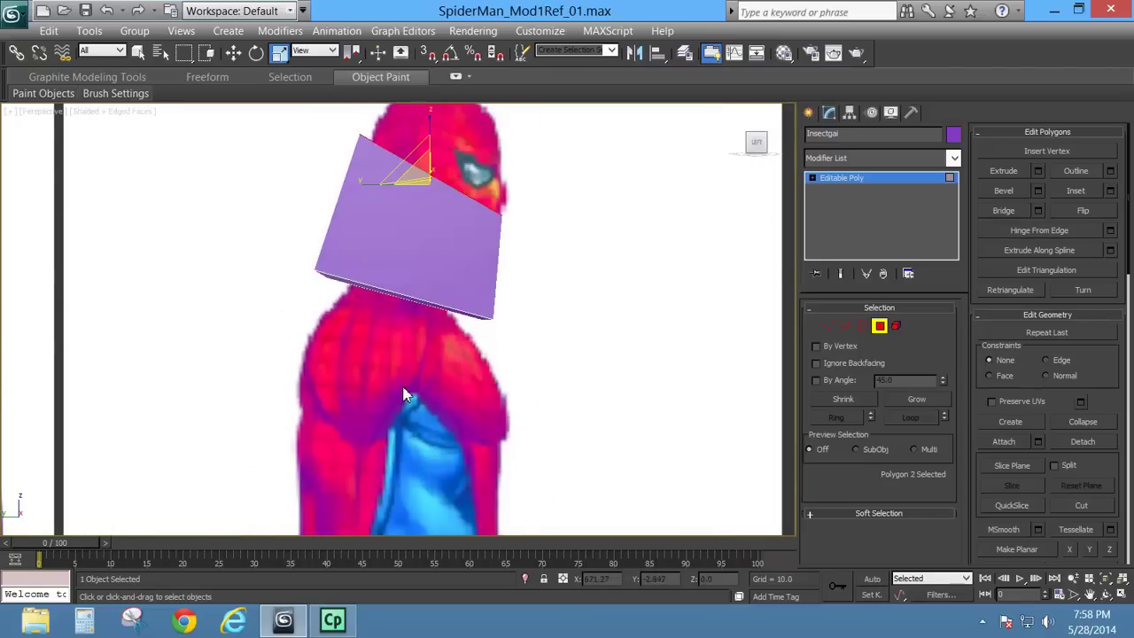
key("p")
left_click(423, 269)
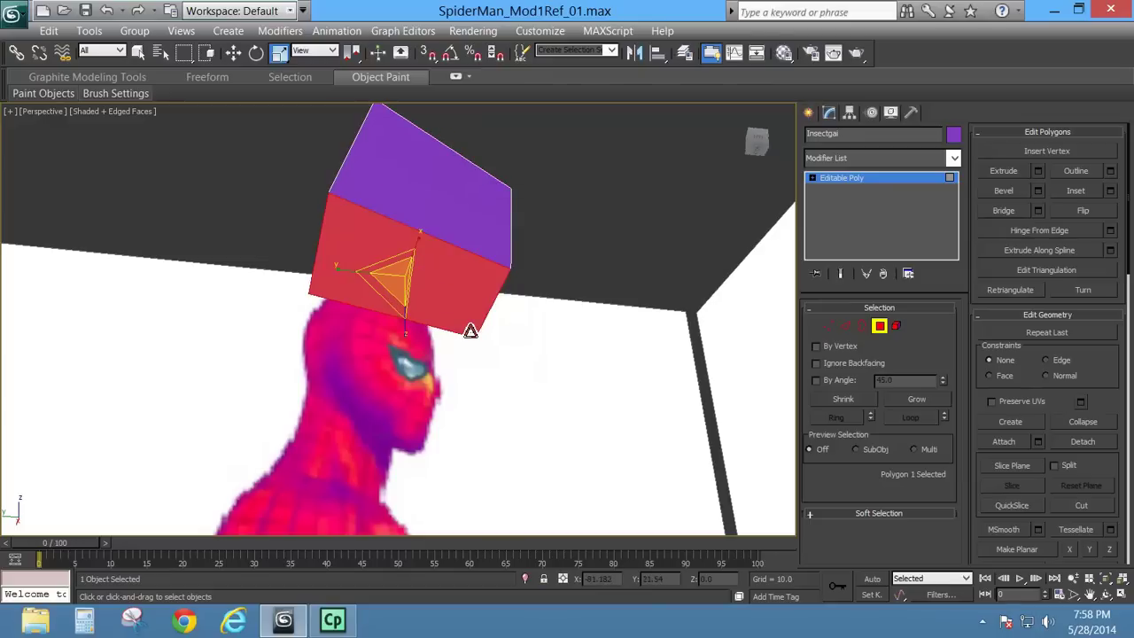
key("l")
middle_click_drag(471, 324, 421, 201)
scroll(398, 299, "down", 2)
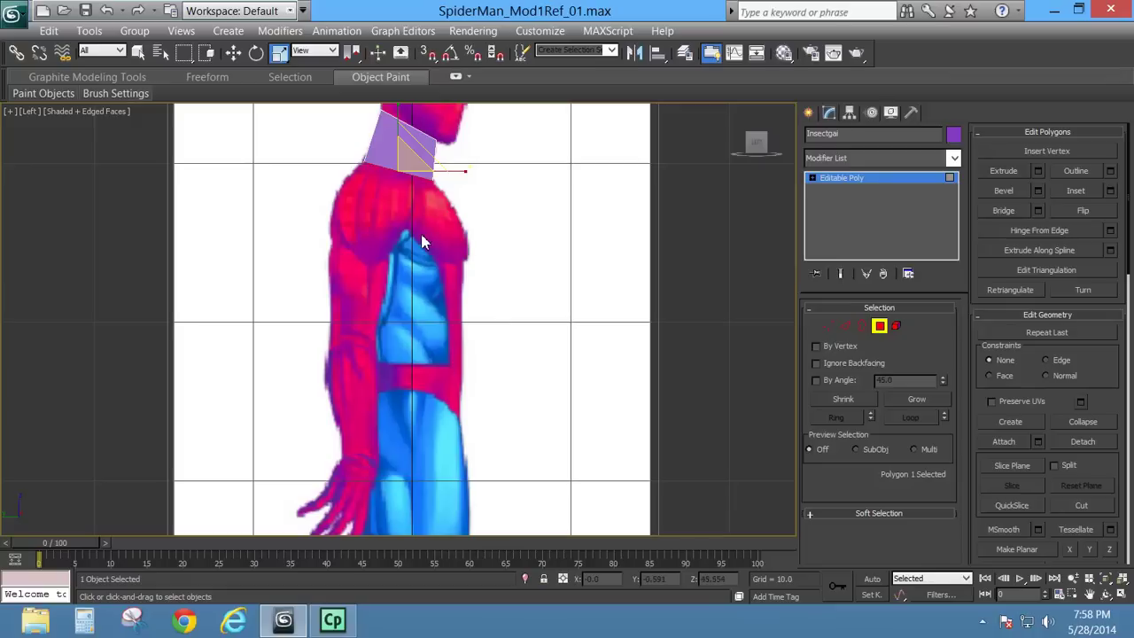
middle_click_drag(422, 241, 430, 380)
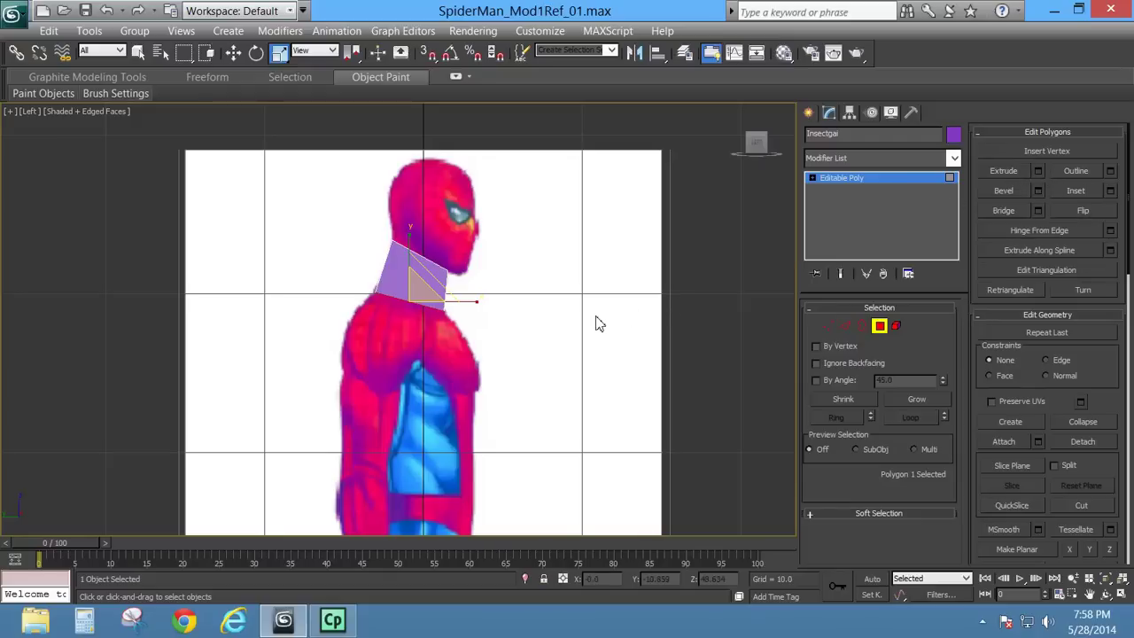
key("p")
middle_click_drag(468, 337, 271, 251, "alt")
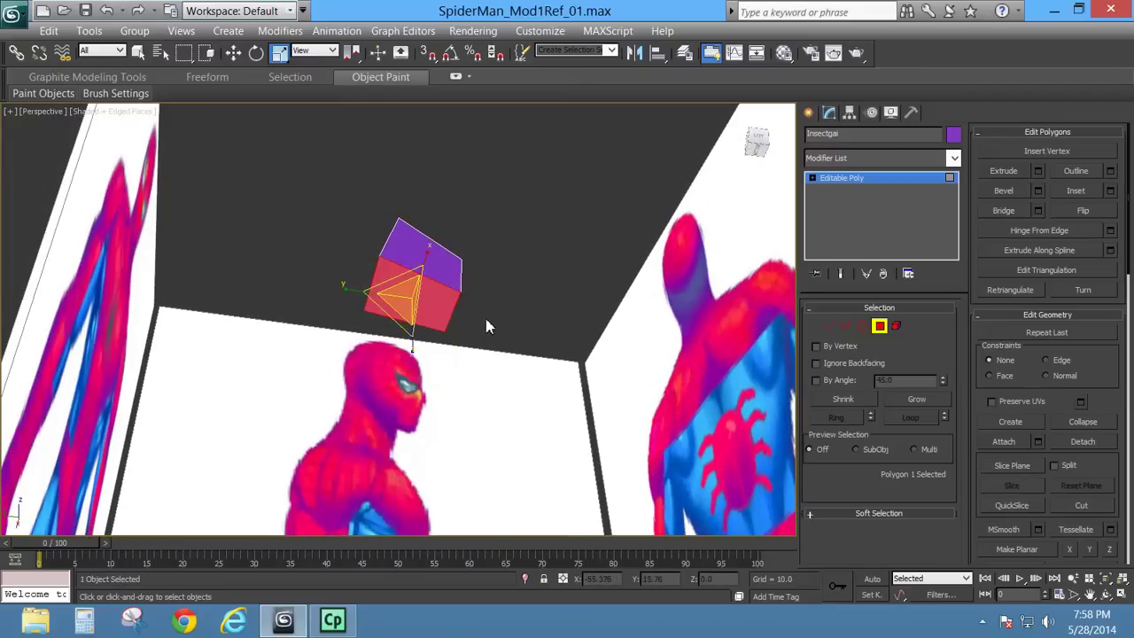
key("Delete")
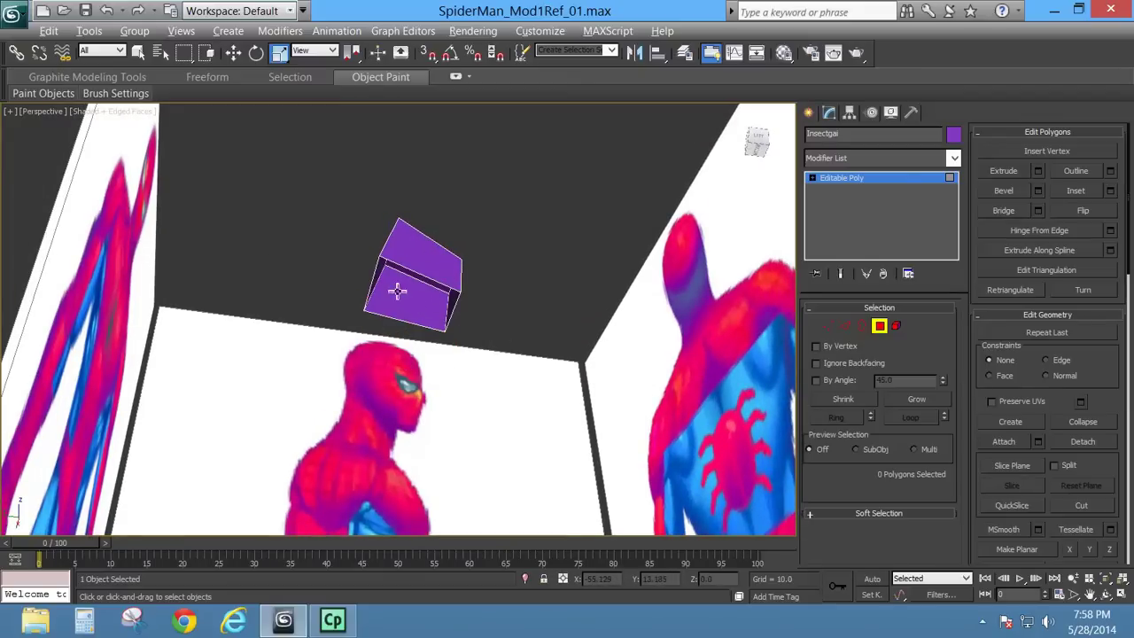
Step: Render the perspective view from below to examine the inside of the open neck box, and close the render
middle_click_drag(395, 292, 455, 309, "alt")
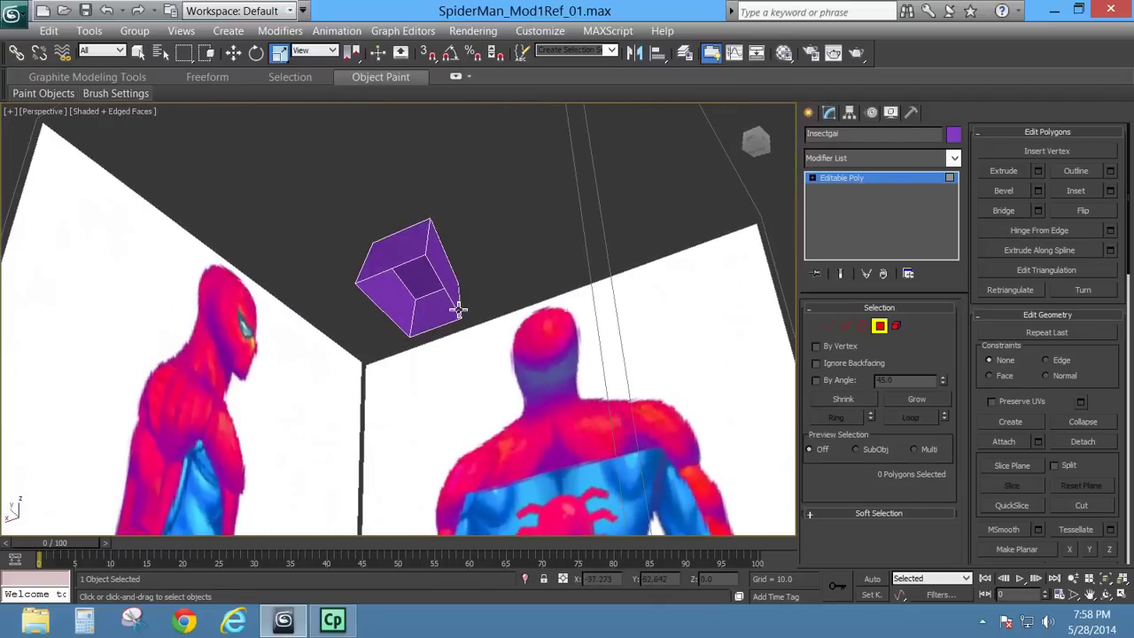
scroll(435, 324, "up", 6)
scroll(475, 237, "down", 6)
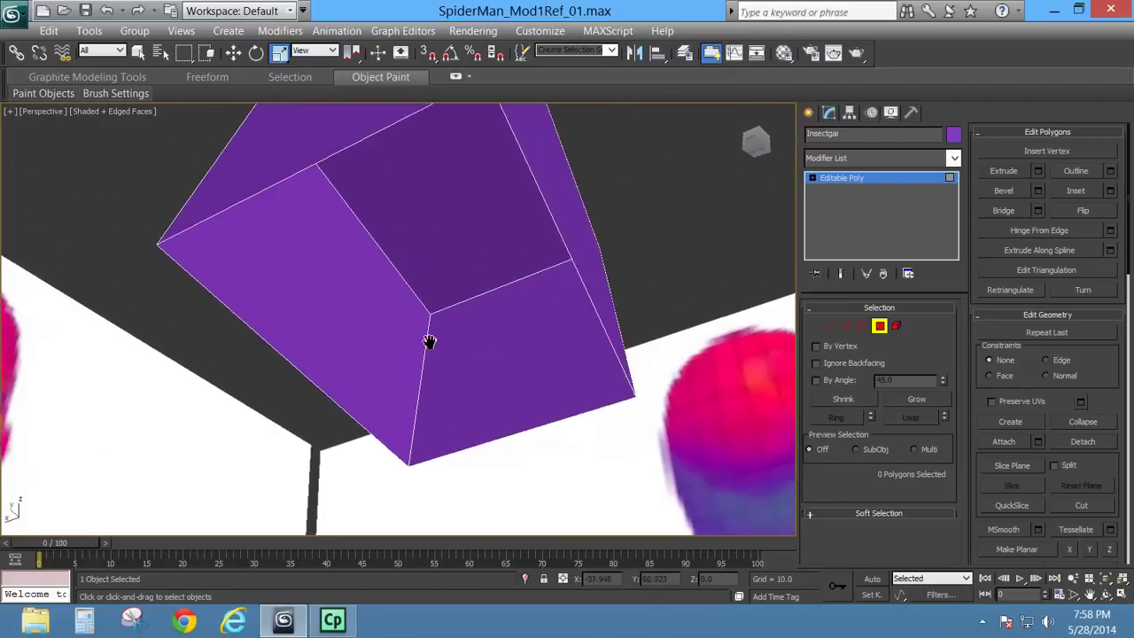
left_click(854, 53)
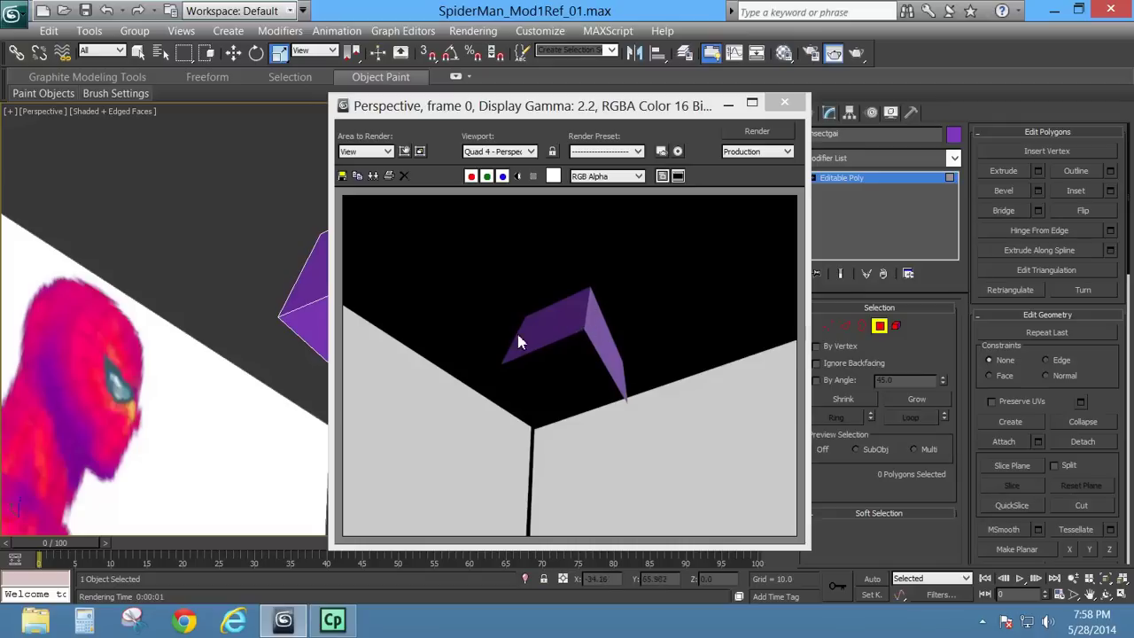
left_click(782, 101)
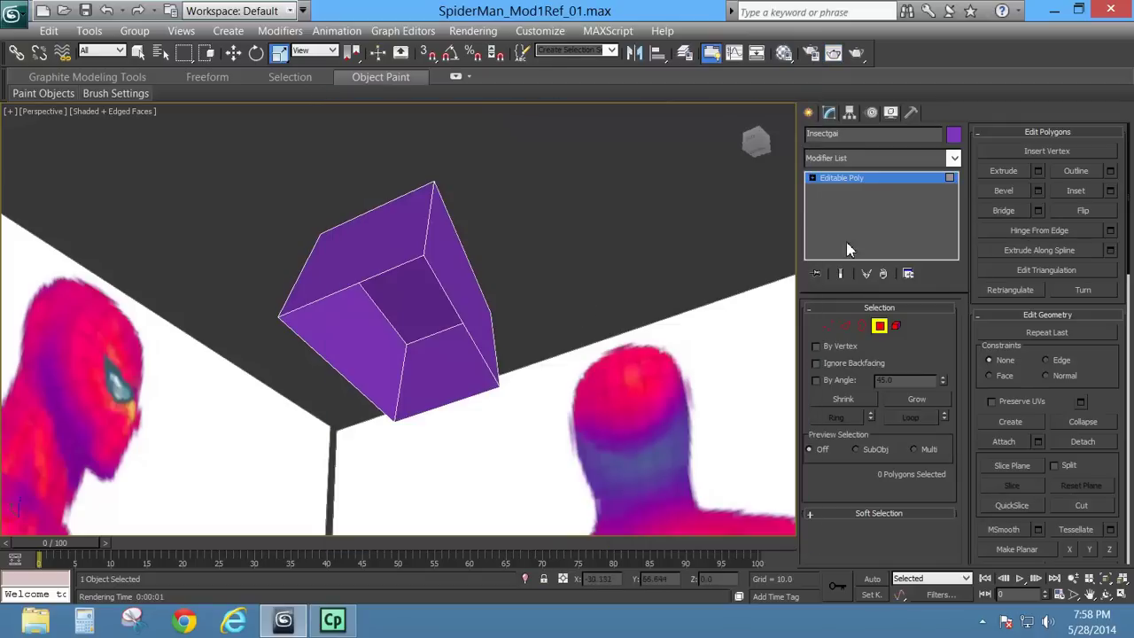
Step: Leave polygon editing and enable Backface Cull in the neck box's object properties
left_click(879, 325)
right_click(428, 296)
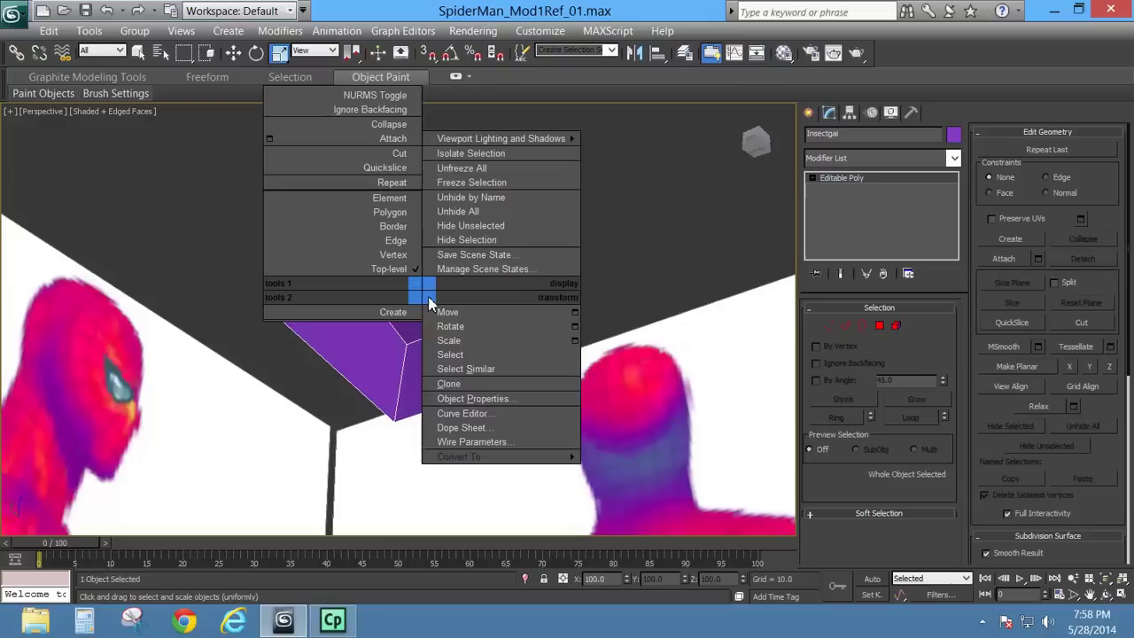
left_click(481, 403)
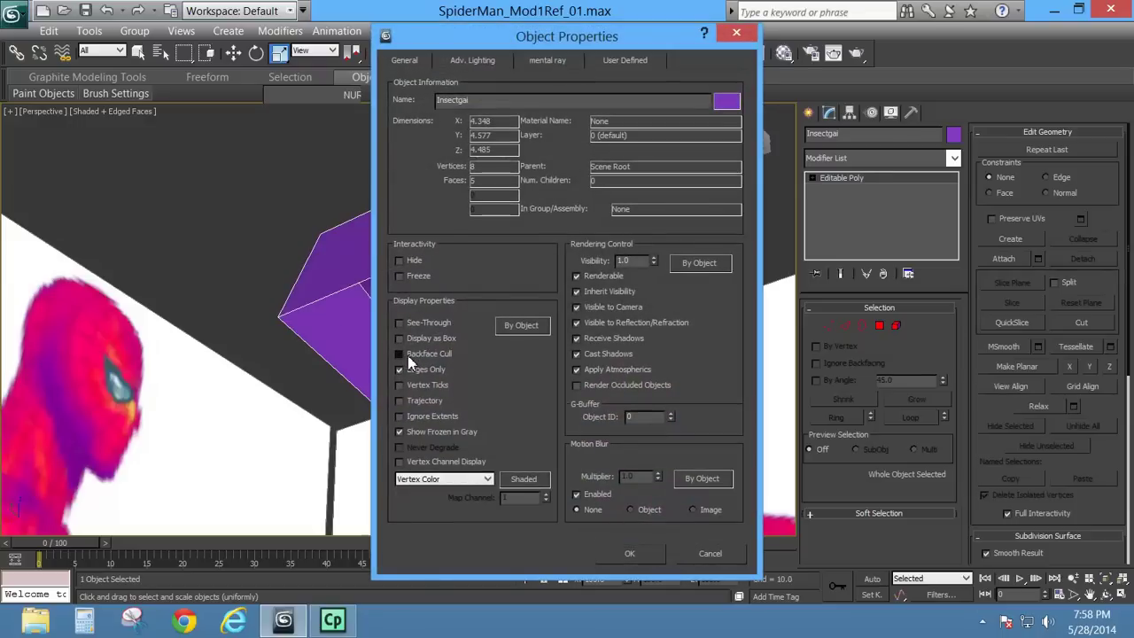
left_click(417, 355)
left_click(632, 553)
mouse_move(429, 278)
middle_mouse_down("alt")
mouse_move(240, 311)
mouse_move(139, 221)
mouse_move(349, 215)
mouse_move(443, 321)
mouse_move(263, 338)
mouse_move(315, 308)
mouse_move(417, 297)
middle_mouse_up("alt")
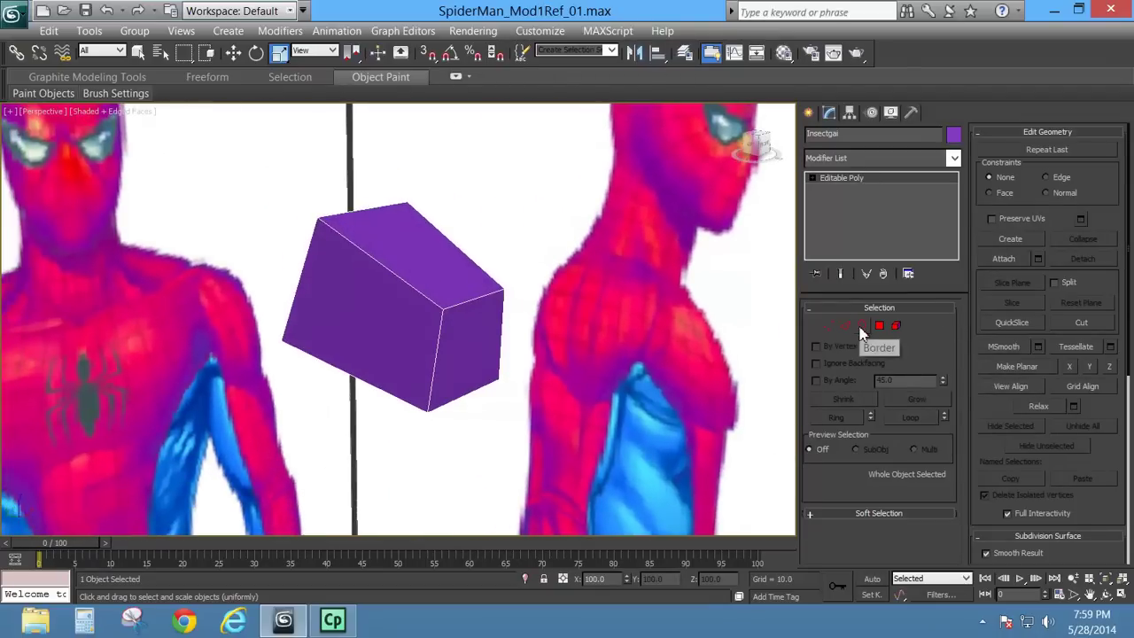
Step: Switch to border editing and select the open border at the base of the neck box
left_click(865, 330)
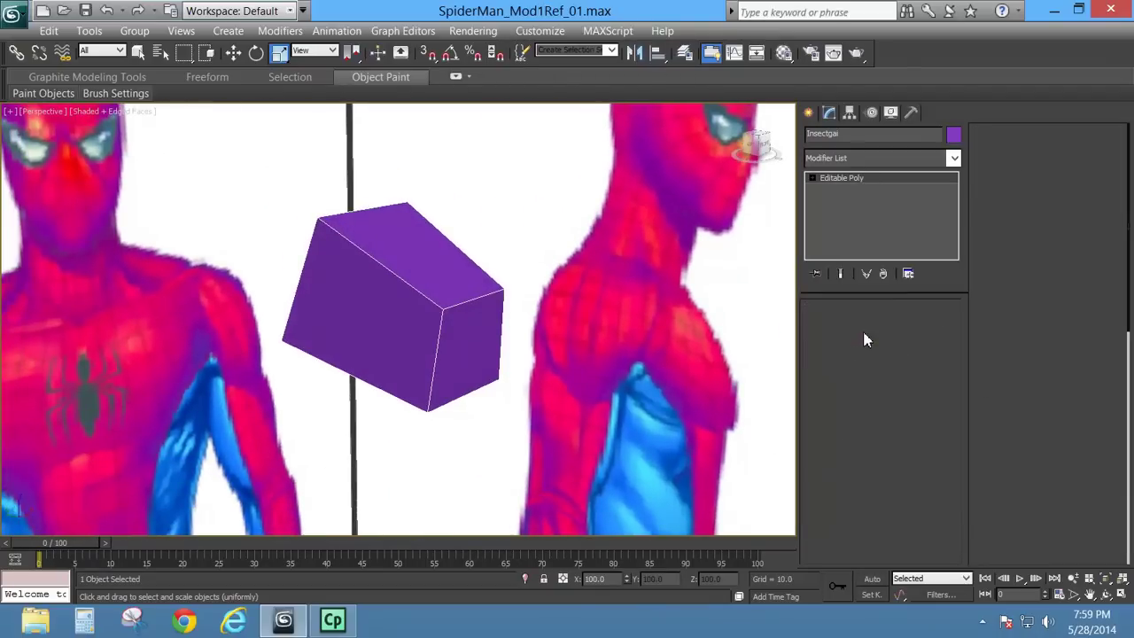
middle_click_drag(382, 368, 449, 281, "alt")
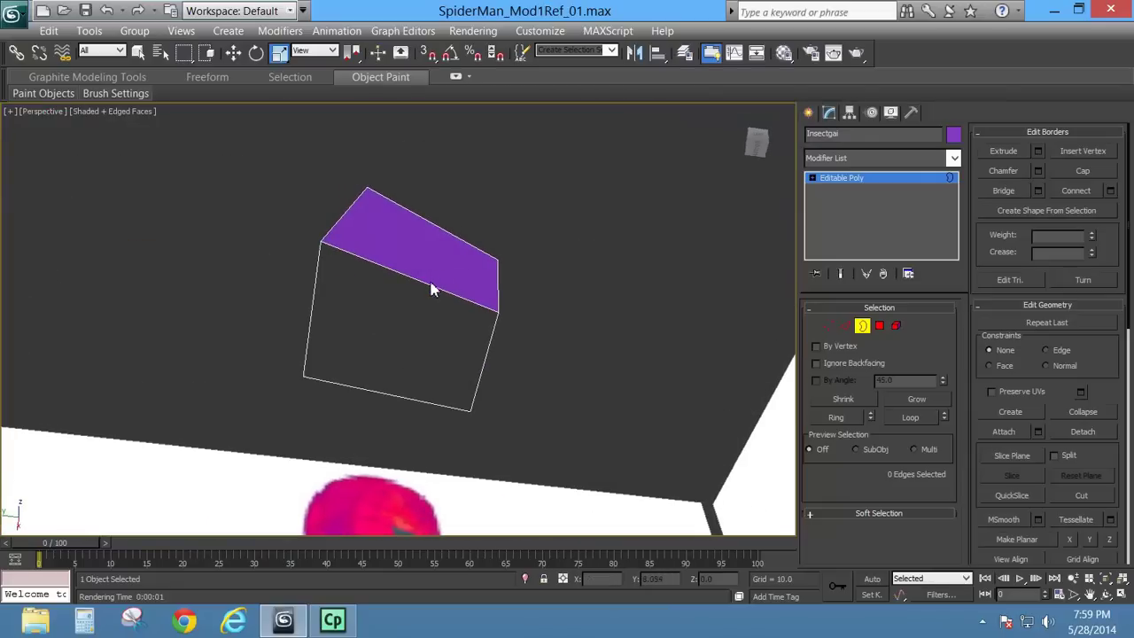
left_click(428, 283)
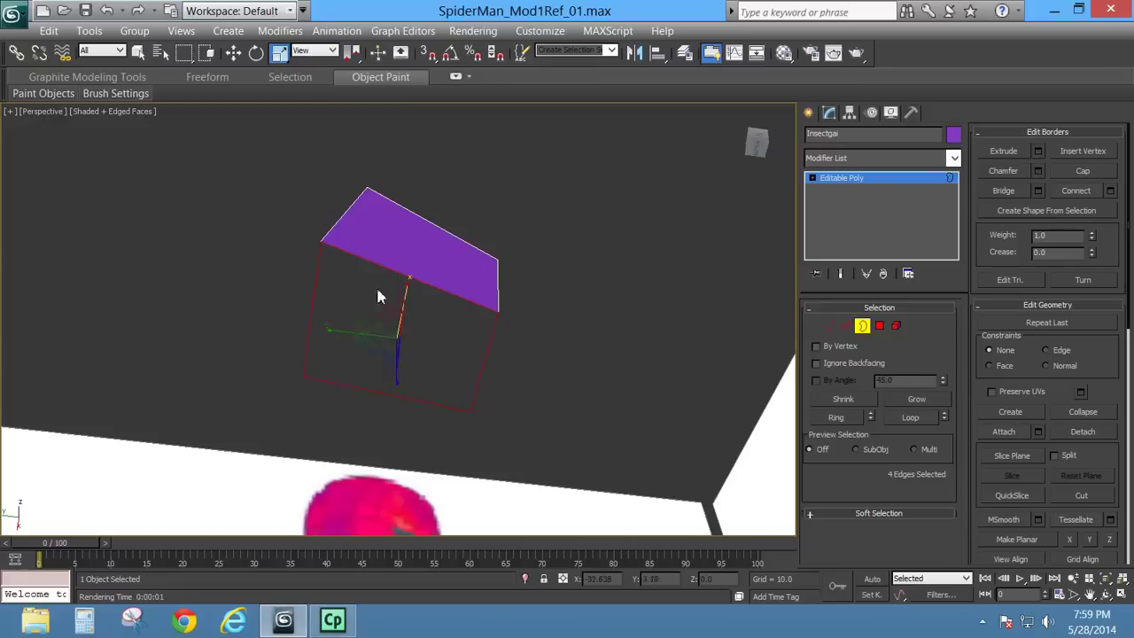
middle_click_drag(379, 296, 333, 242, "alt")
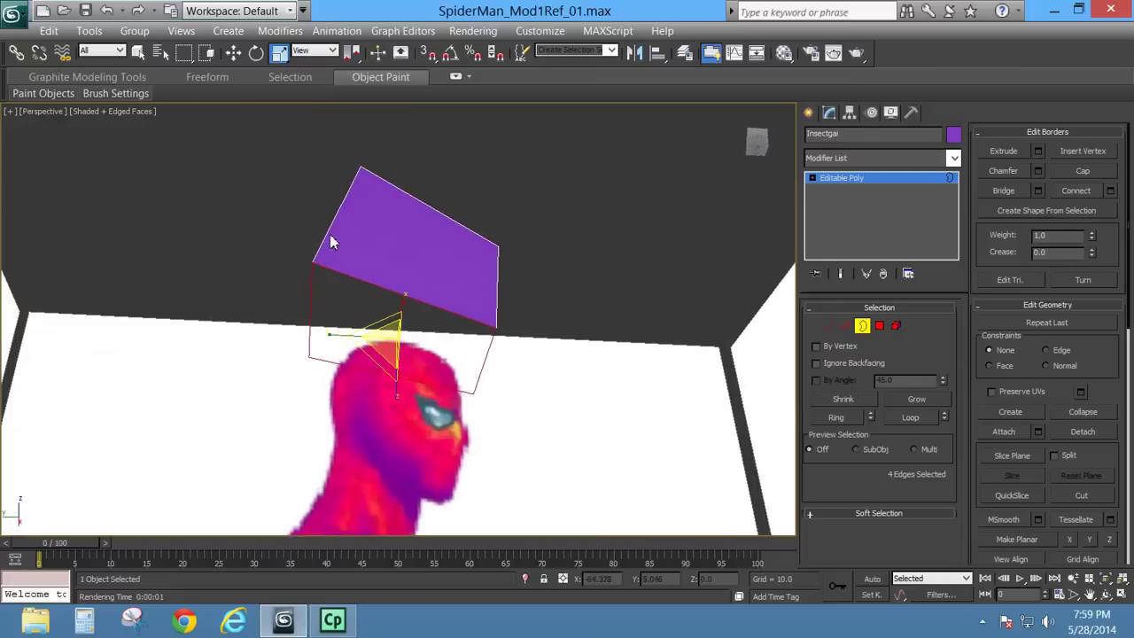
Step: Switch to edge editing and select the single upper edge of the neck box's side face
left_click(845, 326)
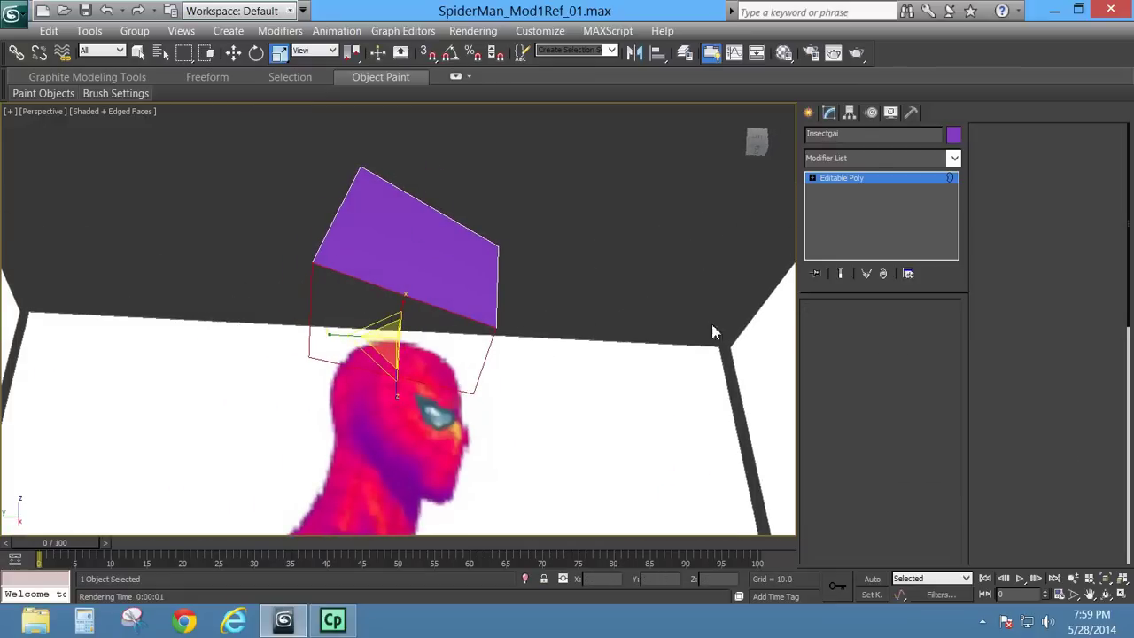
left_click(464, 318)
left_click(437, 211)
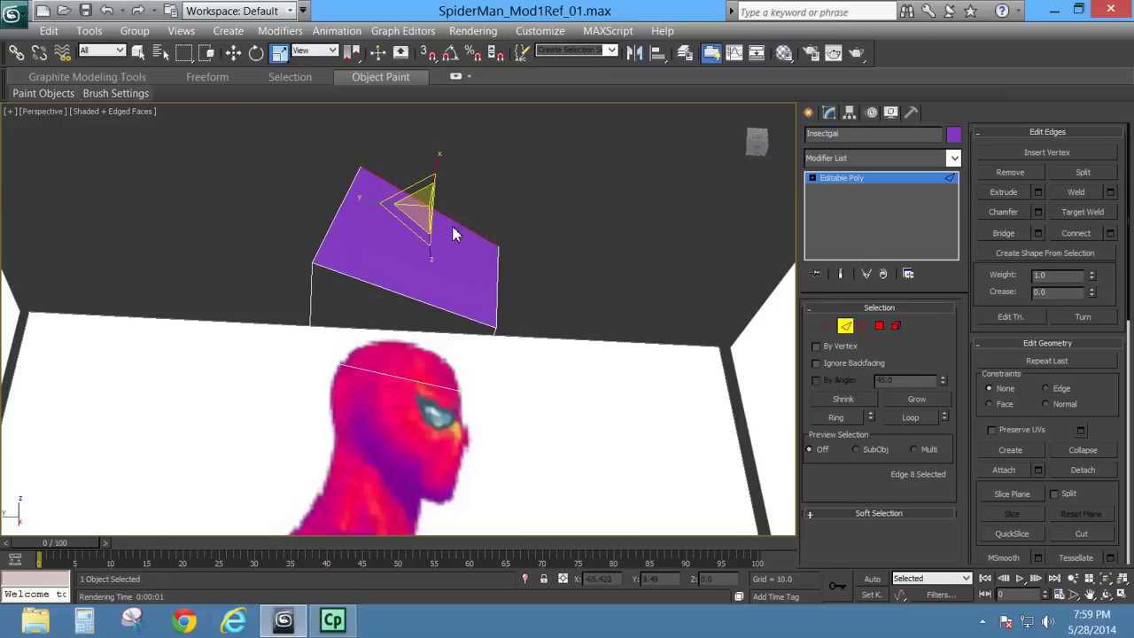
Step: Select the side face's two end edges one at a time, and select the lower front corner vertices in vertex editing
left_click(496, 276)
left_click(332, 222)
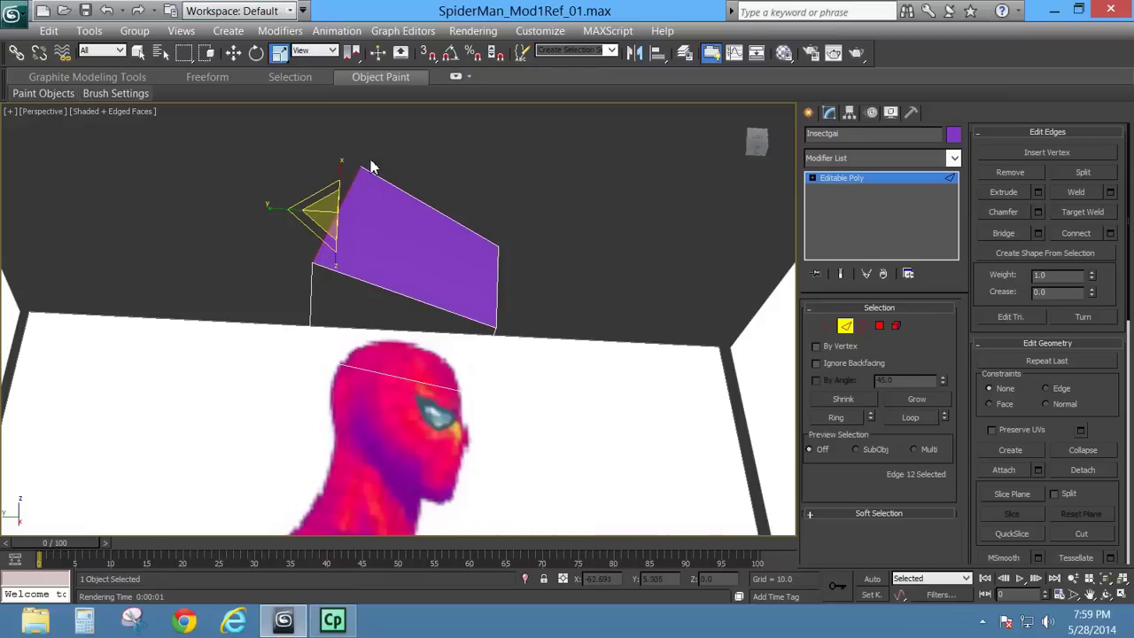
middle_click_drag(465, 293, 448, 337, "alt")
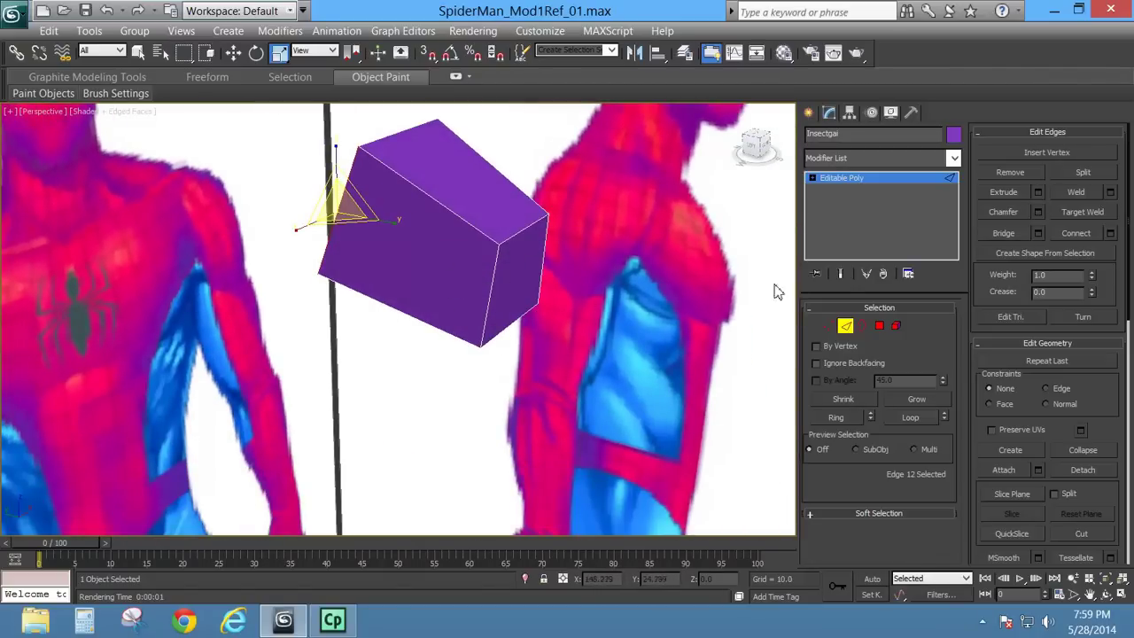
left_click(833, 326)
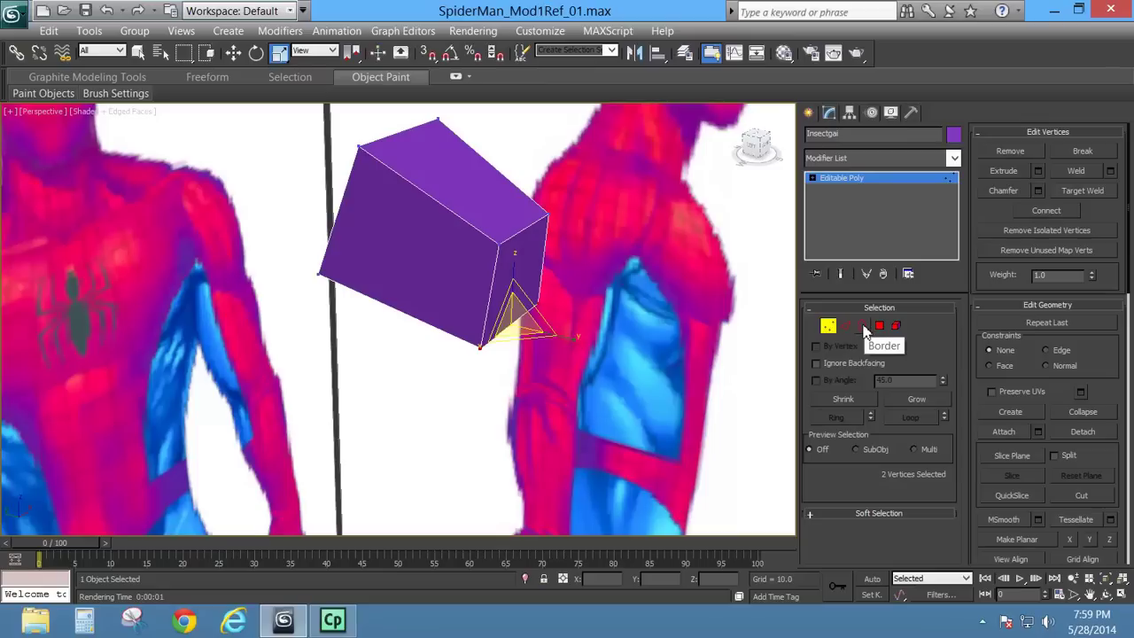
Step: Return to border editing, select the open border at the neck box's base and activate the Move tool
left_click(865, 330)
left_click(383, 303)
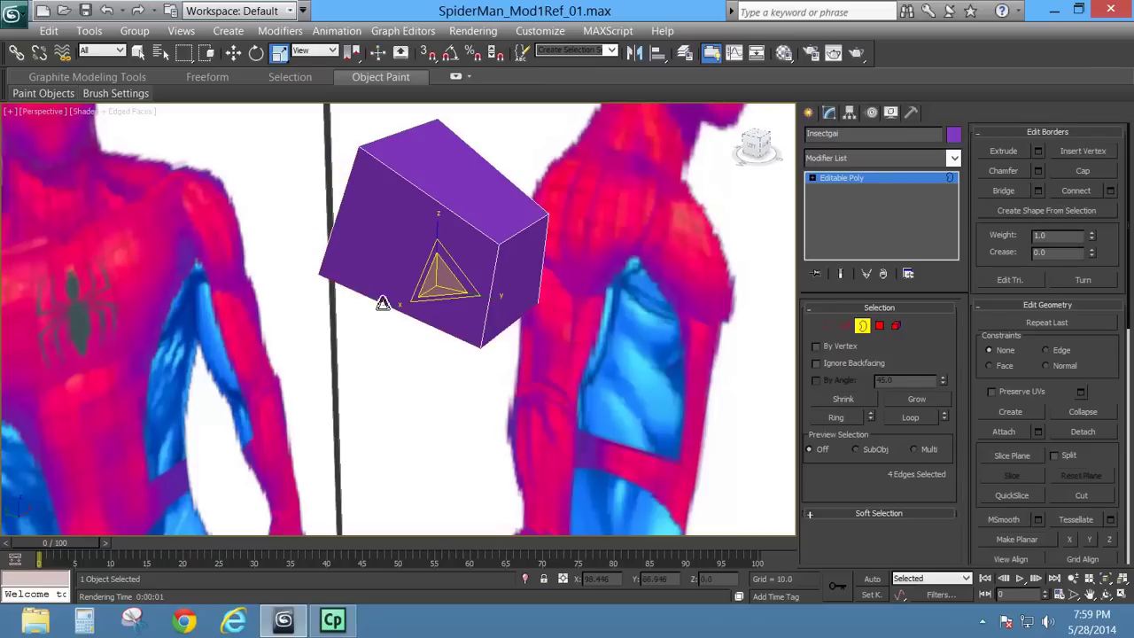
middle_click_drag(384, 303, 253, 131, "alt")
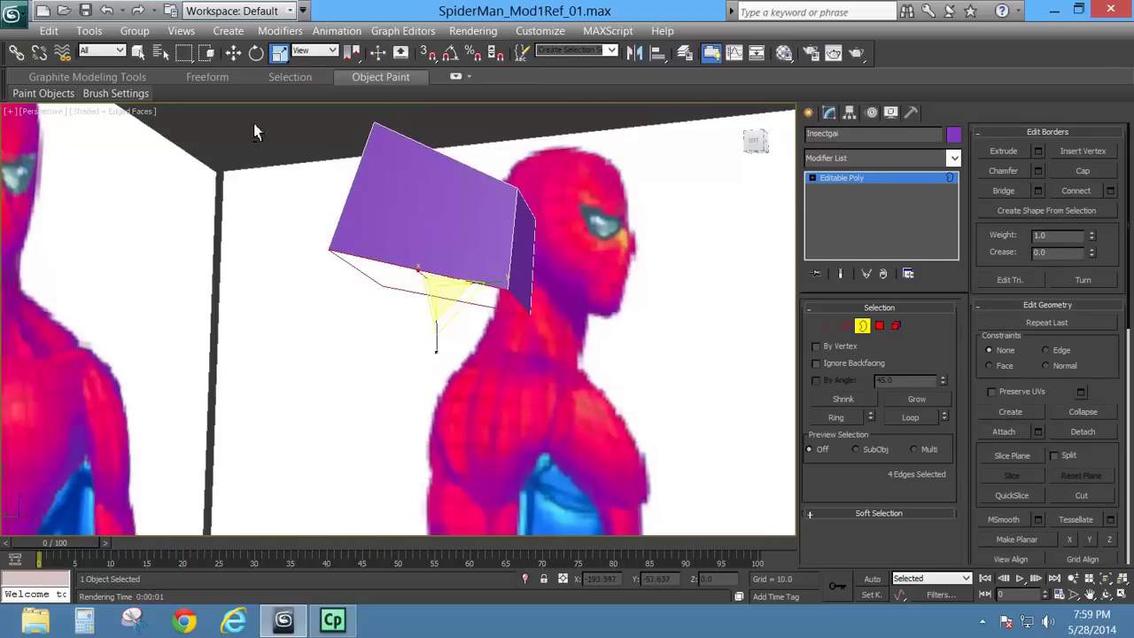
left_click(233, 52)
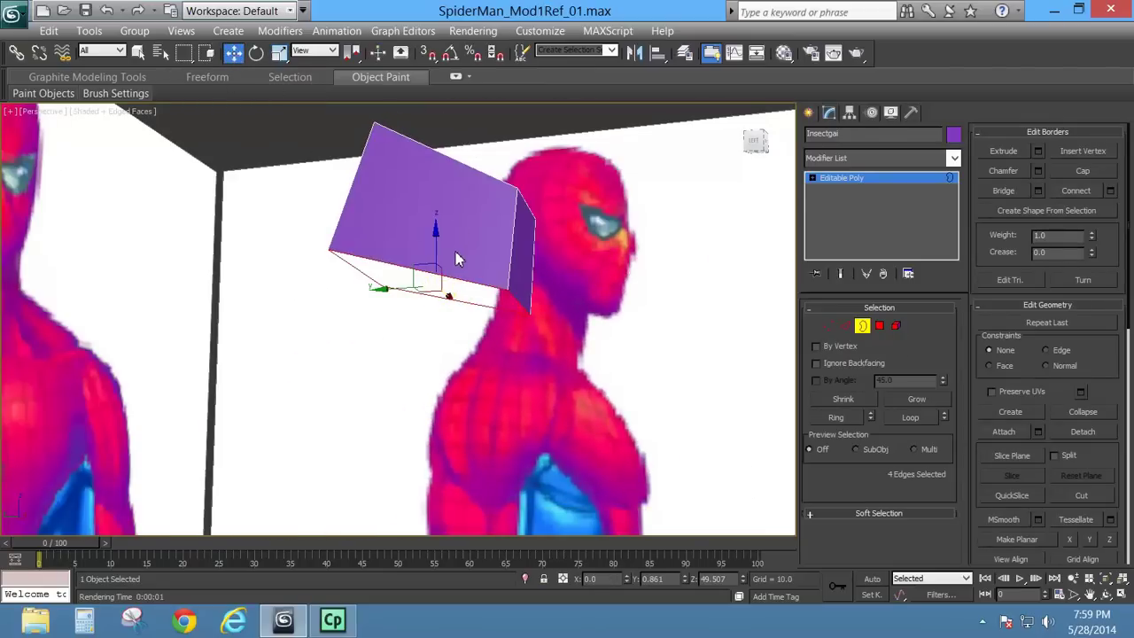
Step: Try extending the open base border downward twice to add two bands of polygons in the perspective view
middle_click_drag(344, 278, 413, 256, "alt")
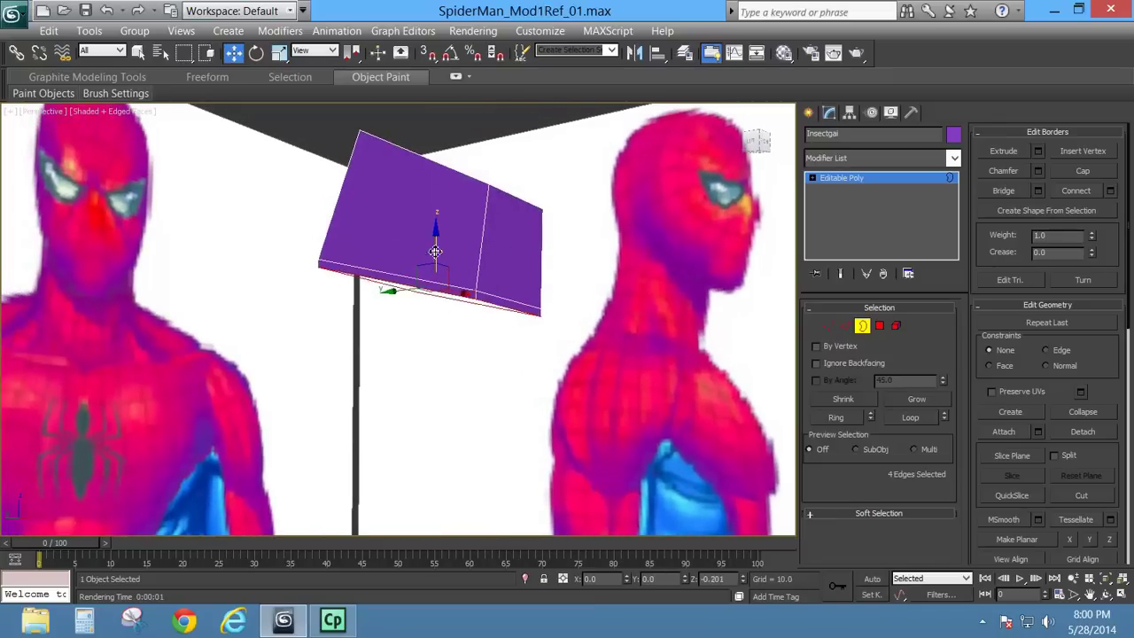
left_click_drag(435, 251, 432, 353, "shift")
mouse_move(439, 426)
middle_mouse_down("alt")
mouse_move(434, 375)
mouse_move(458, 285)
mouse_move(559, 363)
mouse_move(424, 410)
middle_mouse_up("alt")
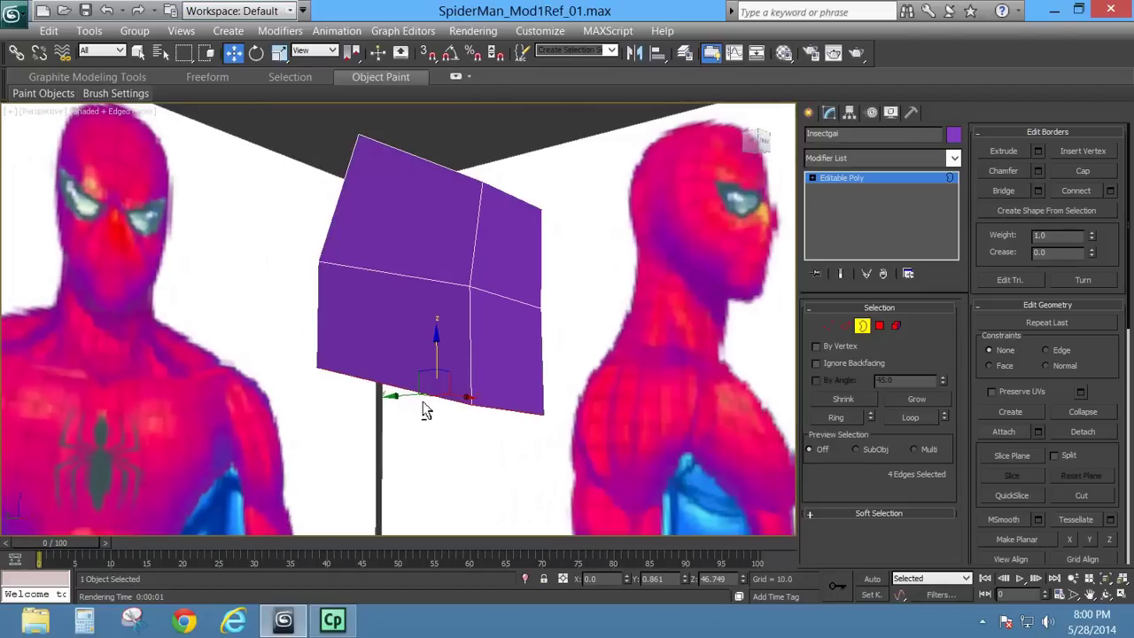
left_click_drag(442, 351, 428, 387, "shift")
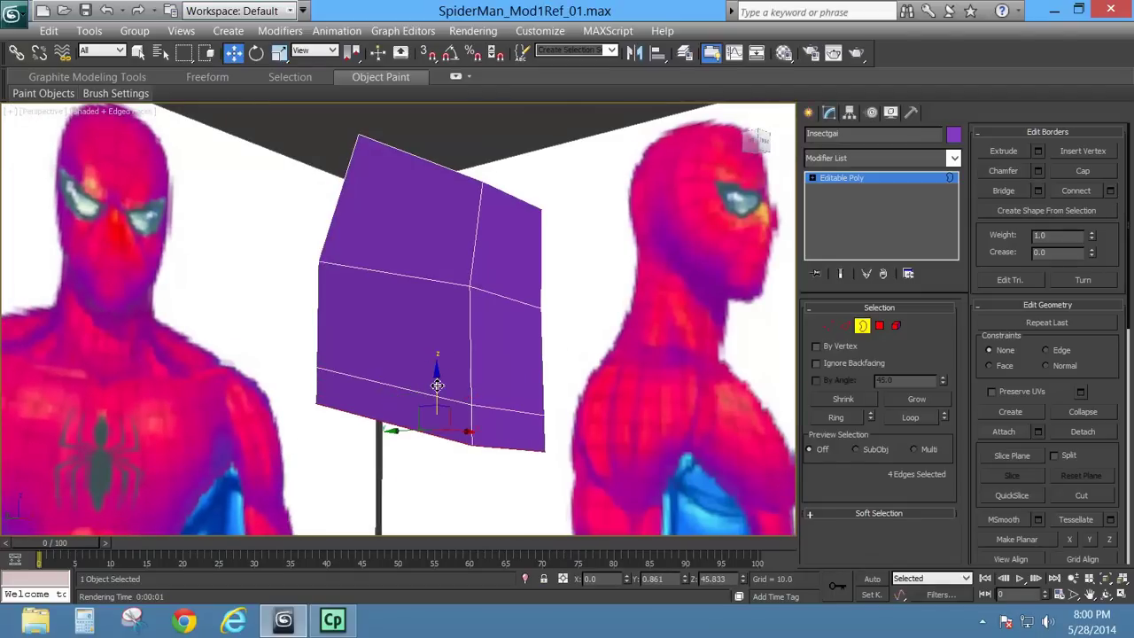
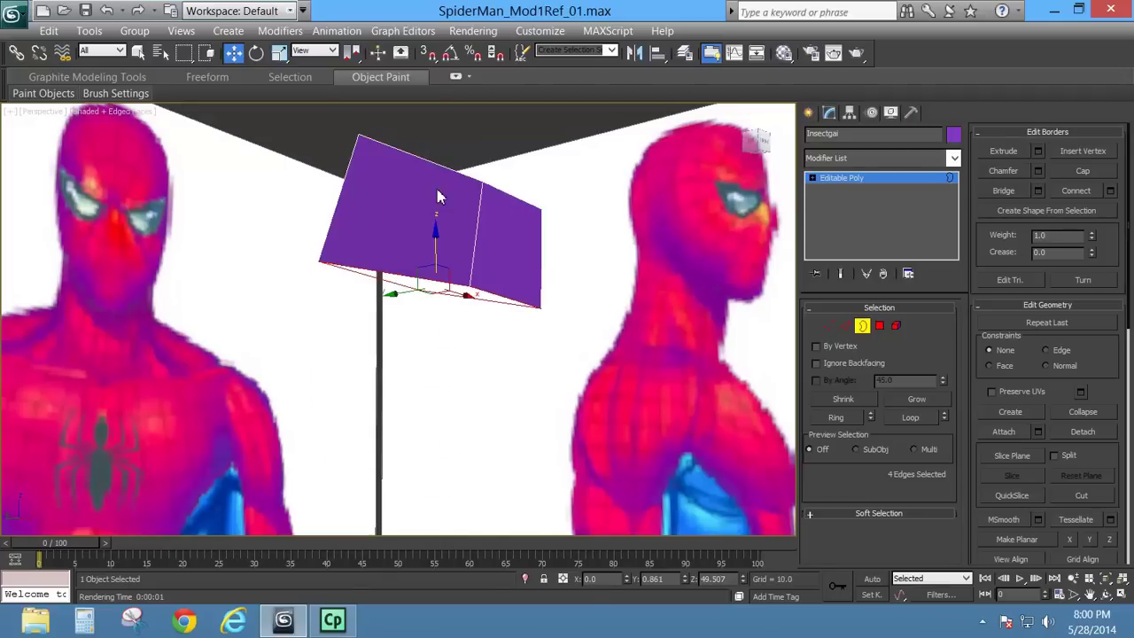
Step: In the left view, try adding two thin bands below the base border and flaring it toward the shoulder outline
key("l")
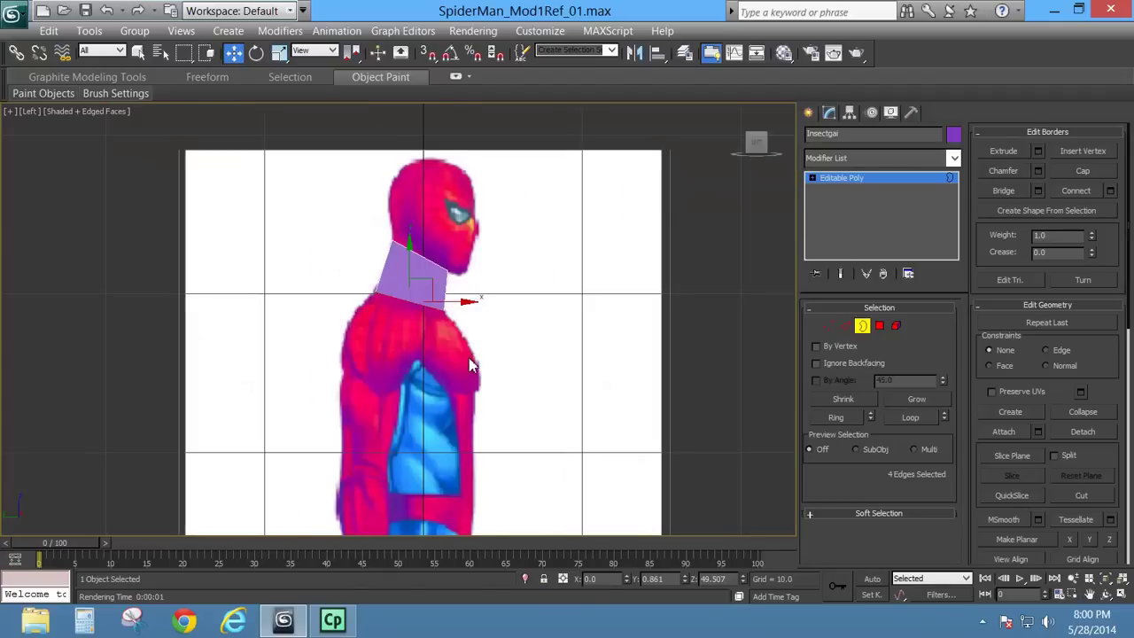
scroll(474, 310, "up", 4)
middle_click_drag(476, 270, 470, 224)
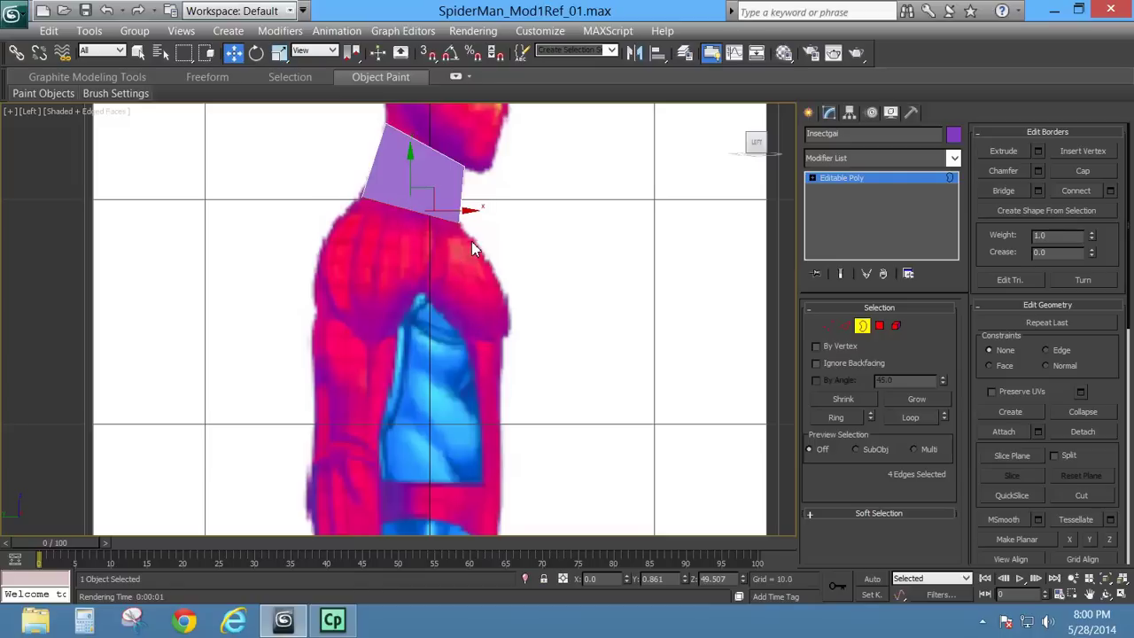
mouse_move(459, 376)
middle_mouse_down()
mouse_move(446, 304)
mouse_move(448, 396)
middle_mouse_up()
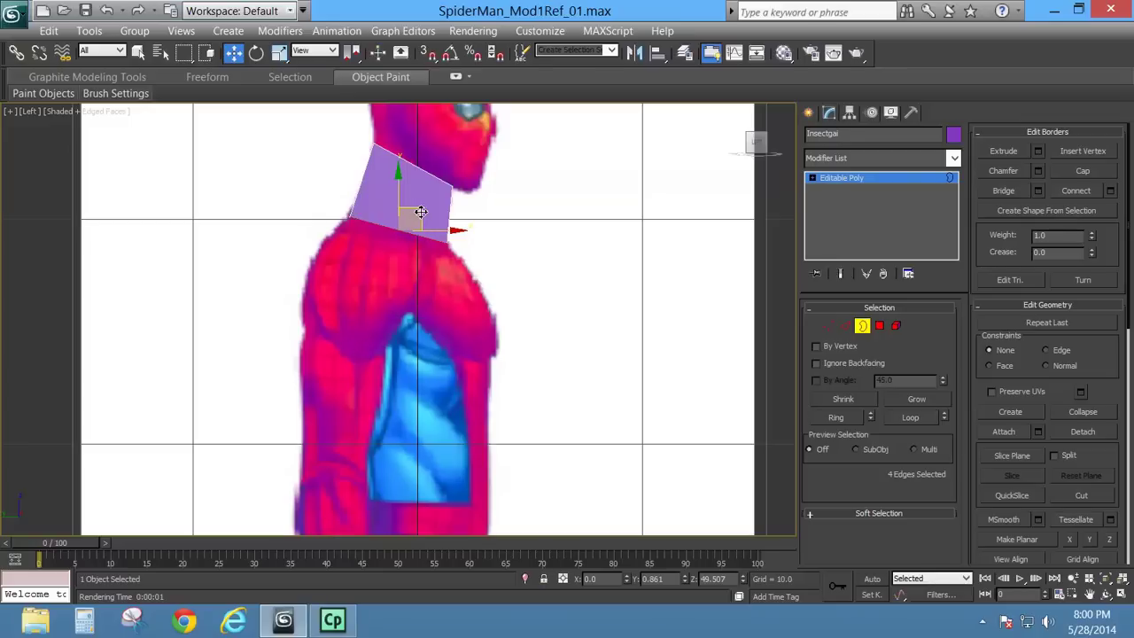
middle_click_drag(419, 276, 429, 320)
scroll(429, 320, "up", 2)
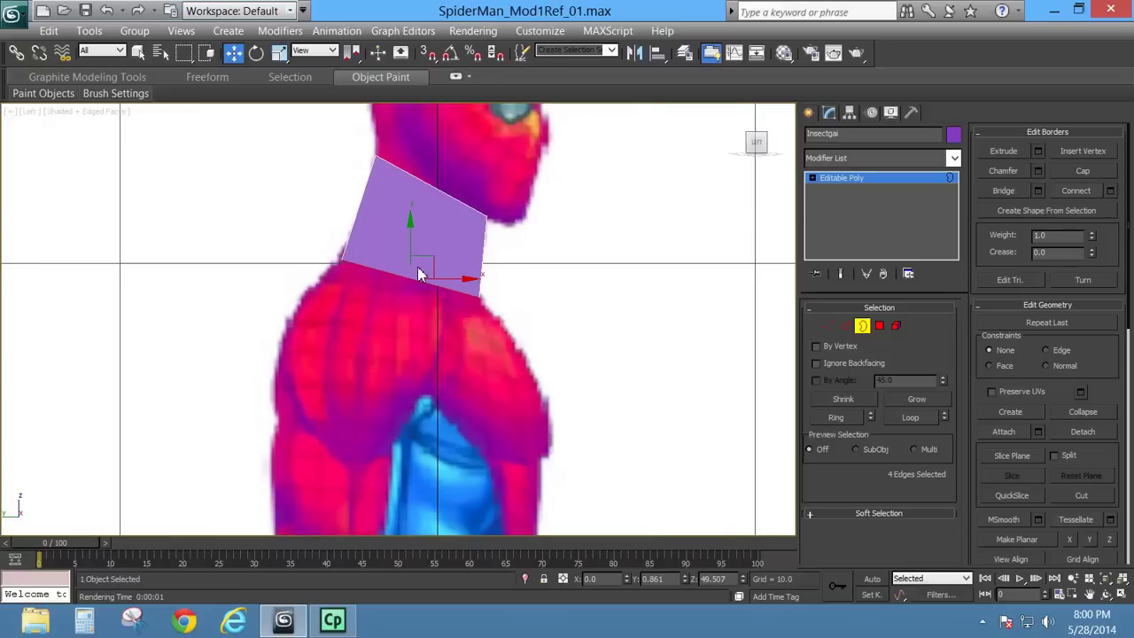
left_click_drag(431, 263, 429, 270, "shift")
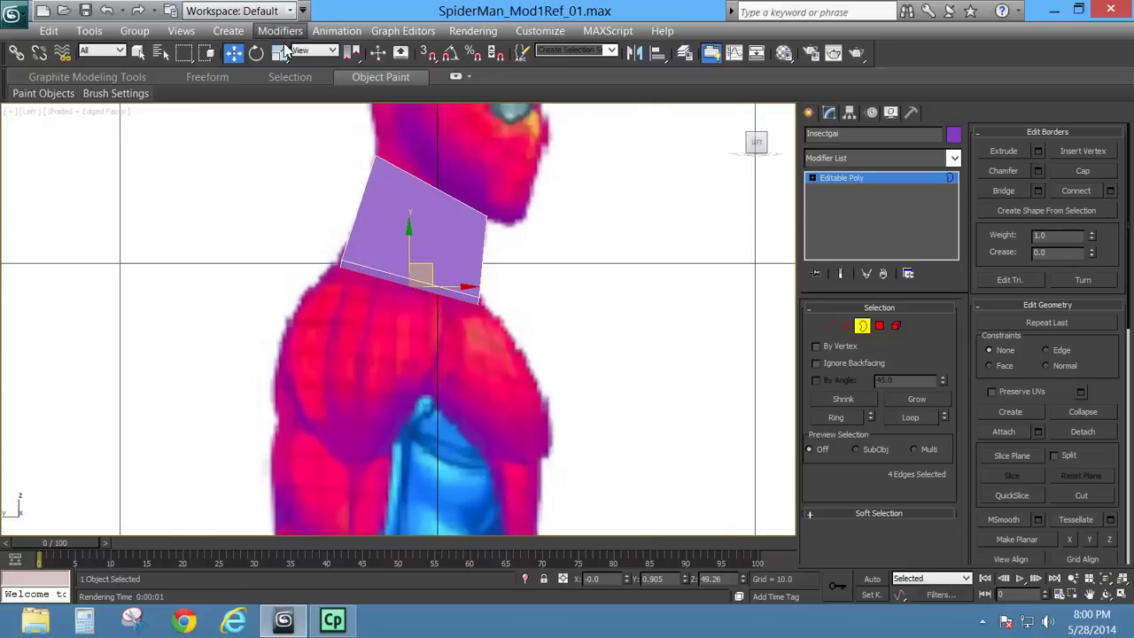
key("r")
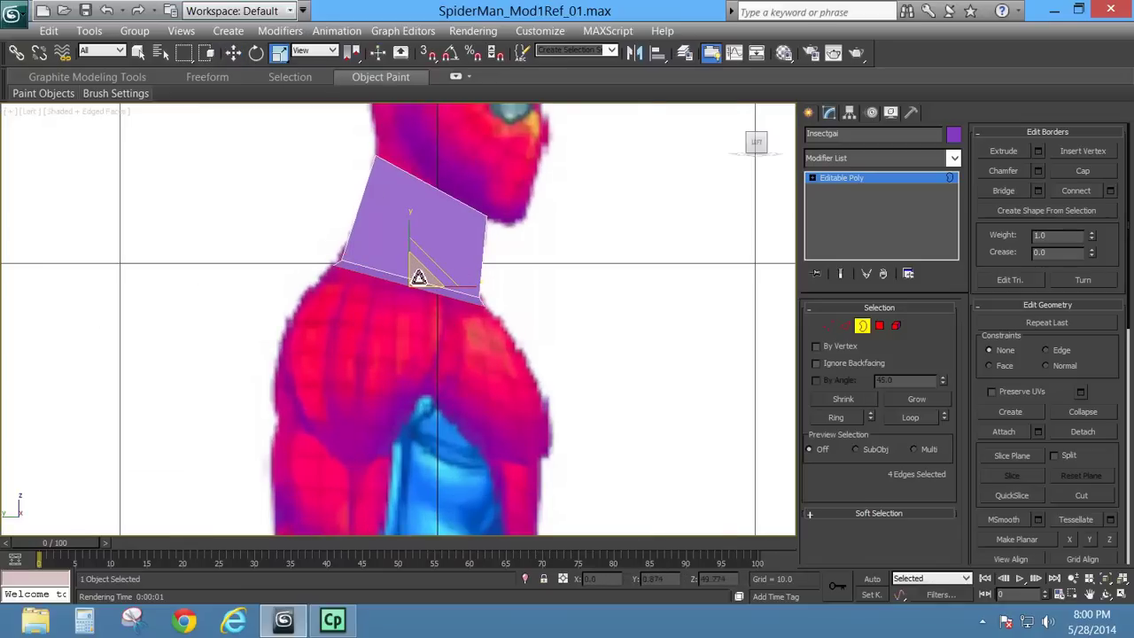
left_click(233, 52)
left_click_drag(430, 261, 404, 271, "shift")
left_click(279, 55)
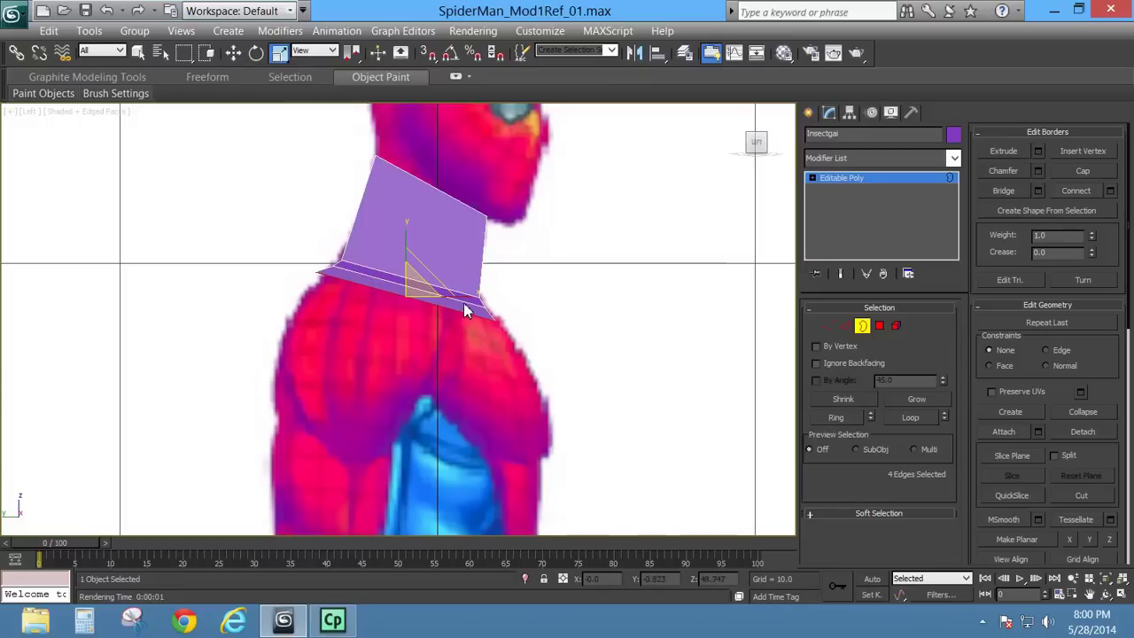
Step: Undo the thin trial bands below the neck box and reactivate the Move tool
key("ctrl+z")
key("ctrl+z")
key("ctrl+z")
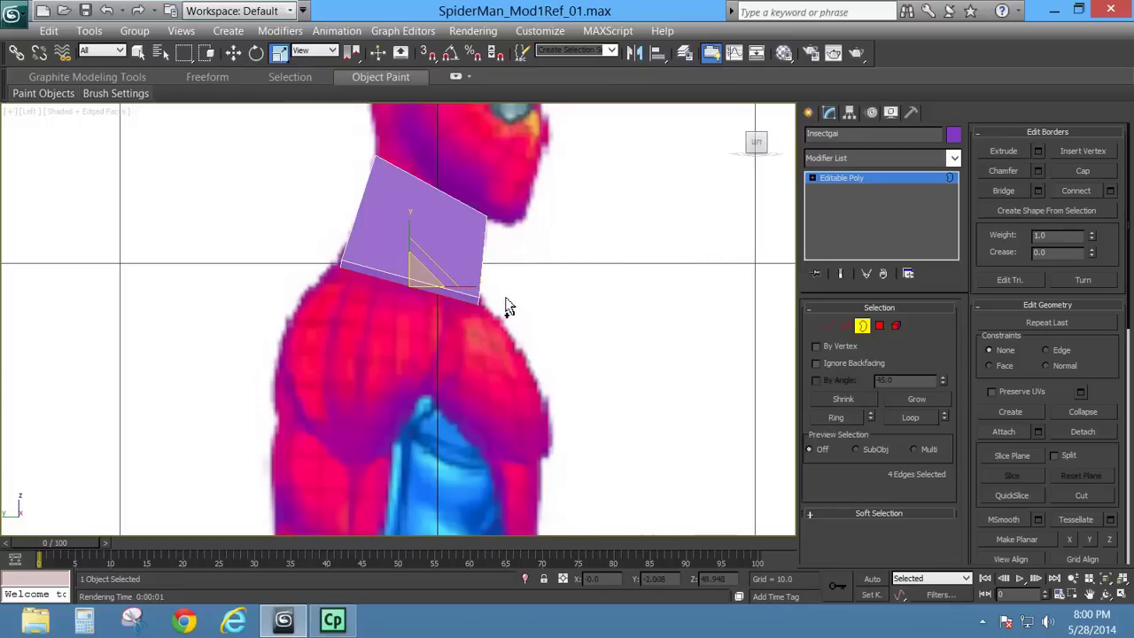
key("ctrl+z")
left_click(233, 52)
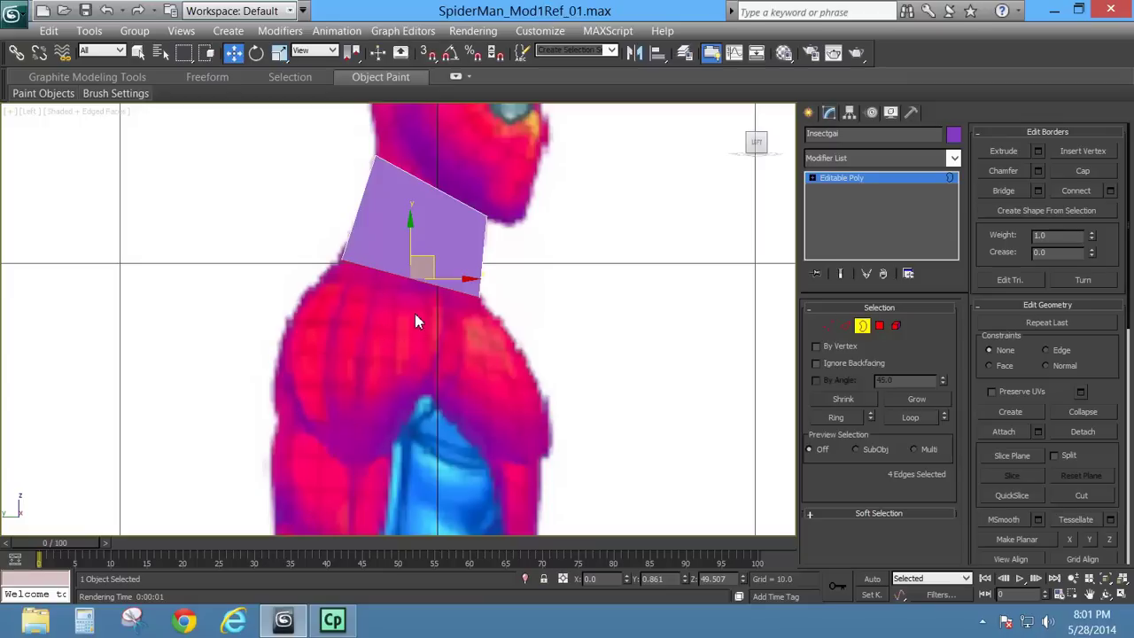
Step: Examine the side reference's torso, arm and shoulder outline in relation to the base of the neck box
scroll(481, 404, "down", 6)
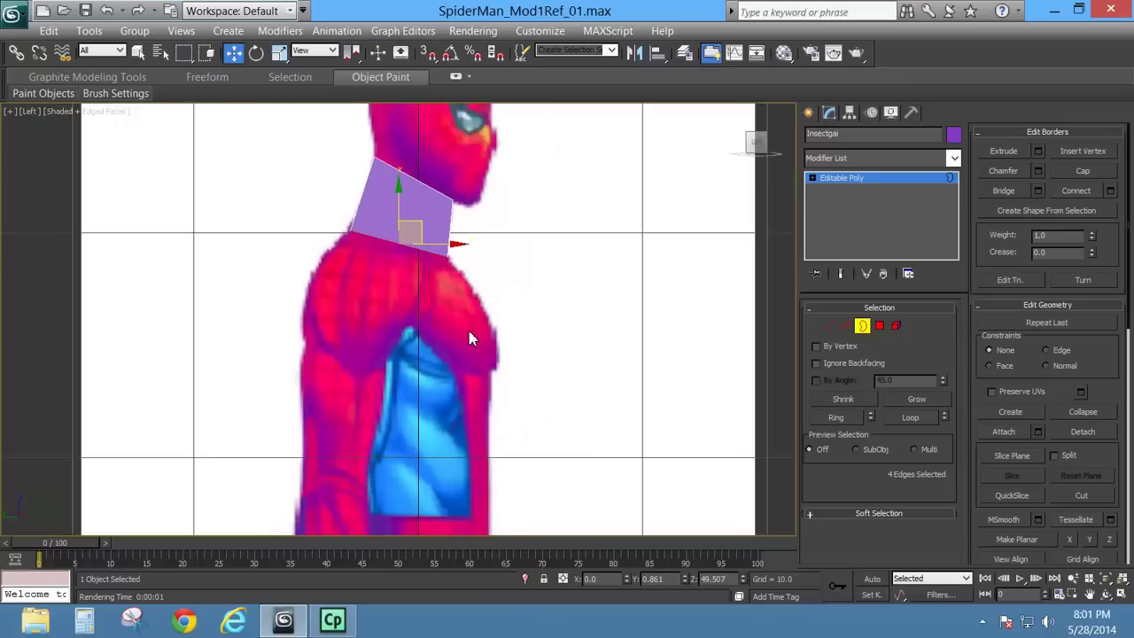
middle_click_drag(435, 452, 422, 305)
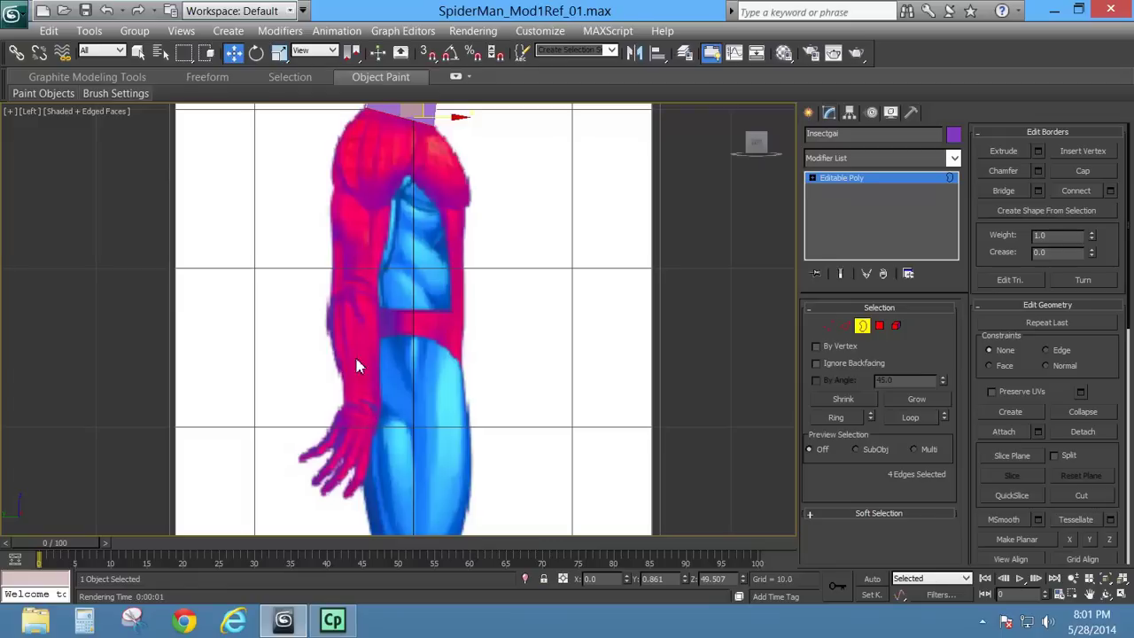
middle_click_drag(439, 220, 363, 324)
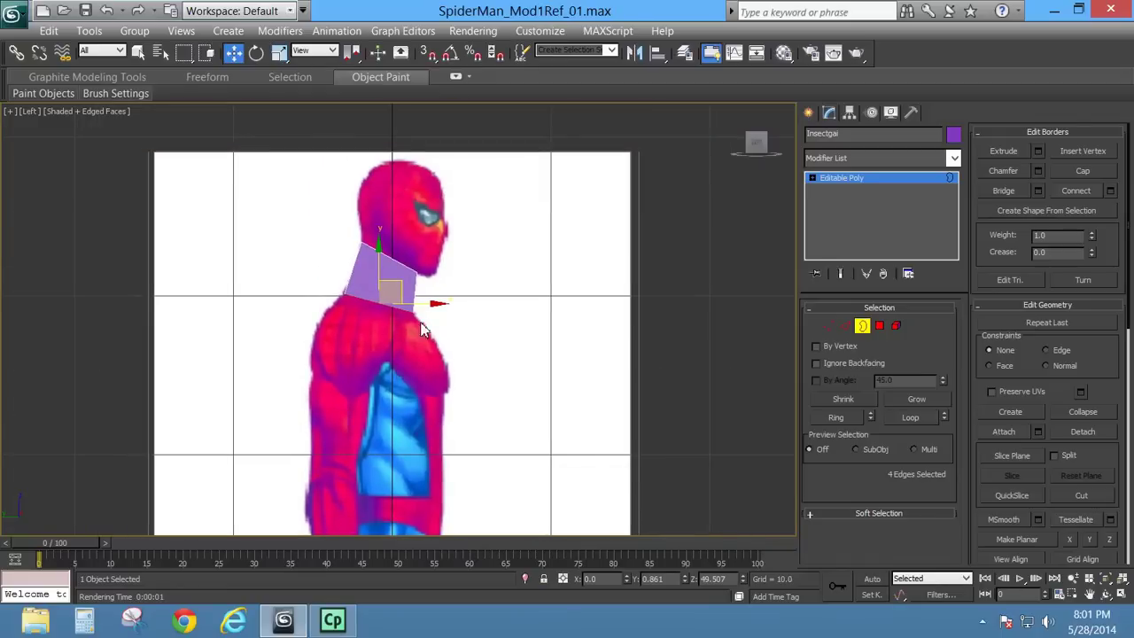
middle_click_drag(397, 389, 417, 256)
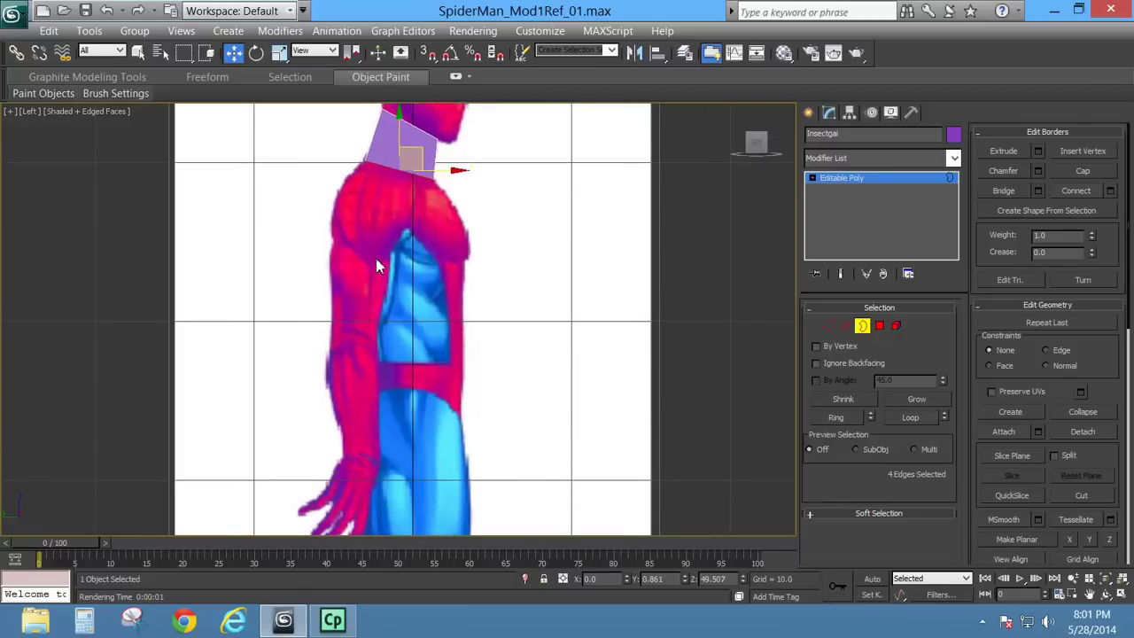
middle_click_drag(411, 256, 404, 324)
scroll(405, 324, "up", 1)
middle_click_drag(410, 264, 456, 295)
scroll(428, 431, "up", 2)
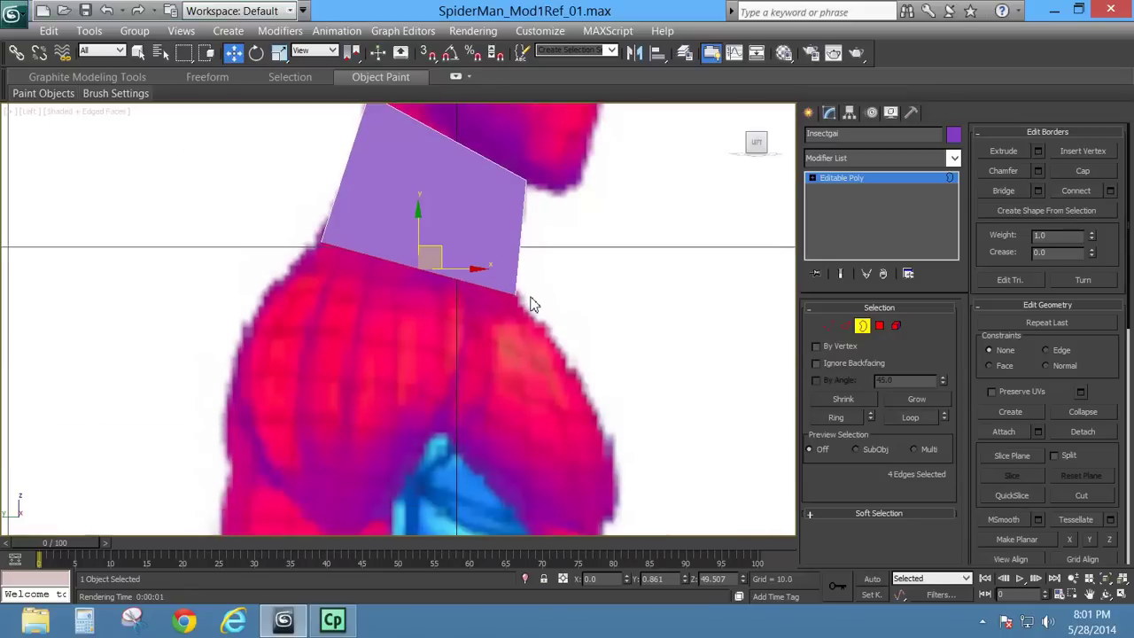
Step: Examine the front reference's shoulders, chest and torso around the neck box in the front view
key("f")
middle_click_drag(473, 337, 475, 245)
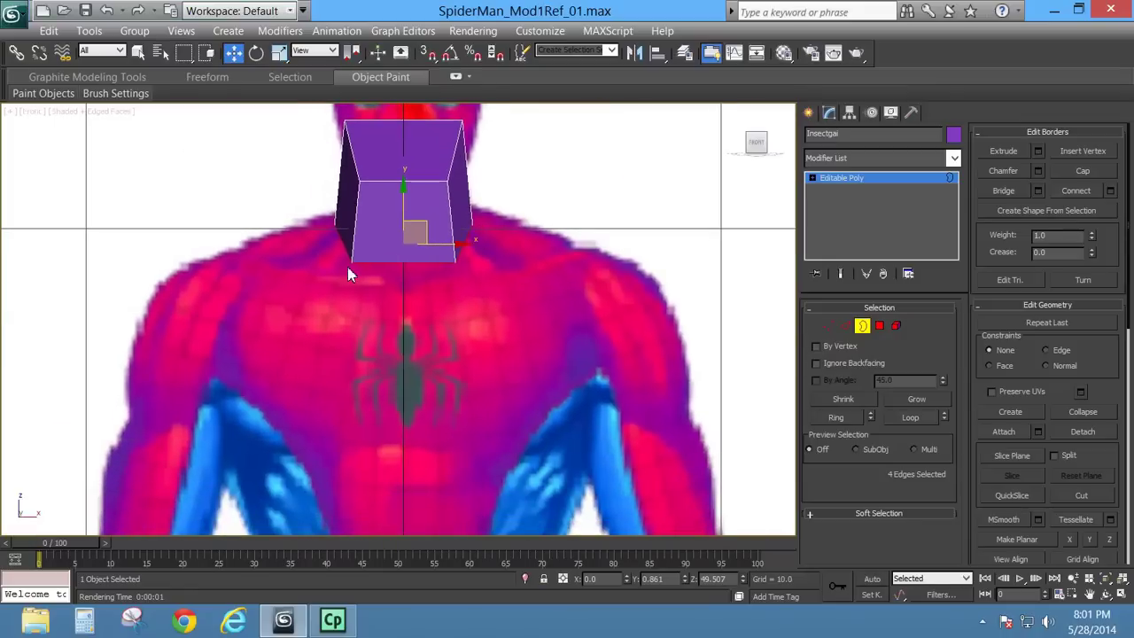
middle_click_drag(405, 328, 410, 231)
scroll(405, 244, "down", 5)
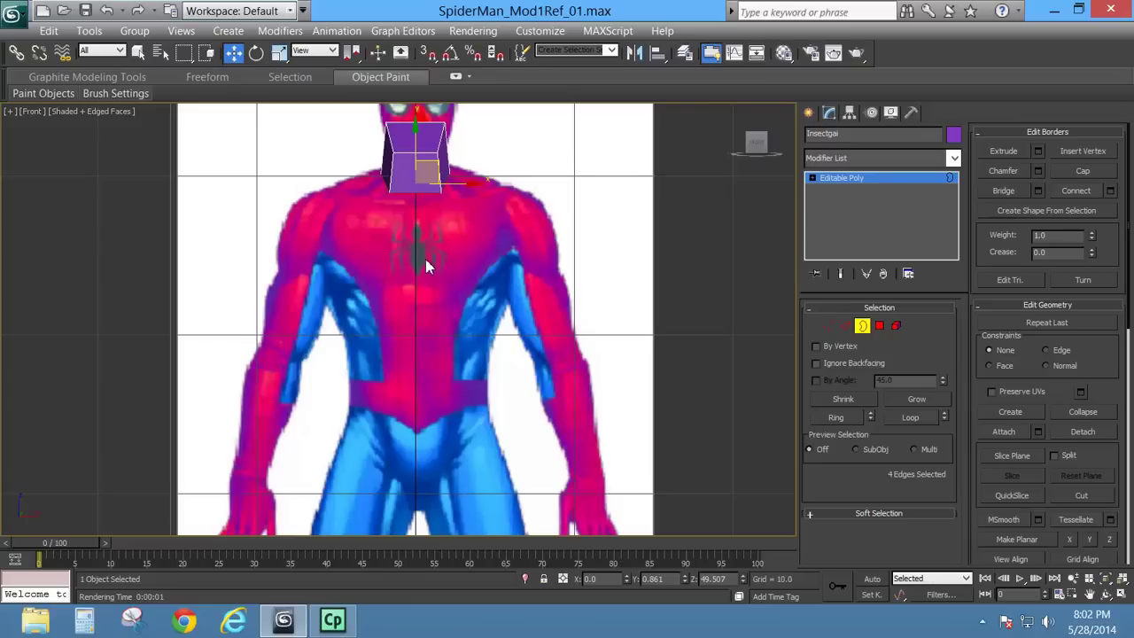
scroll(423, 256, "up", 4)
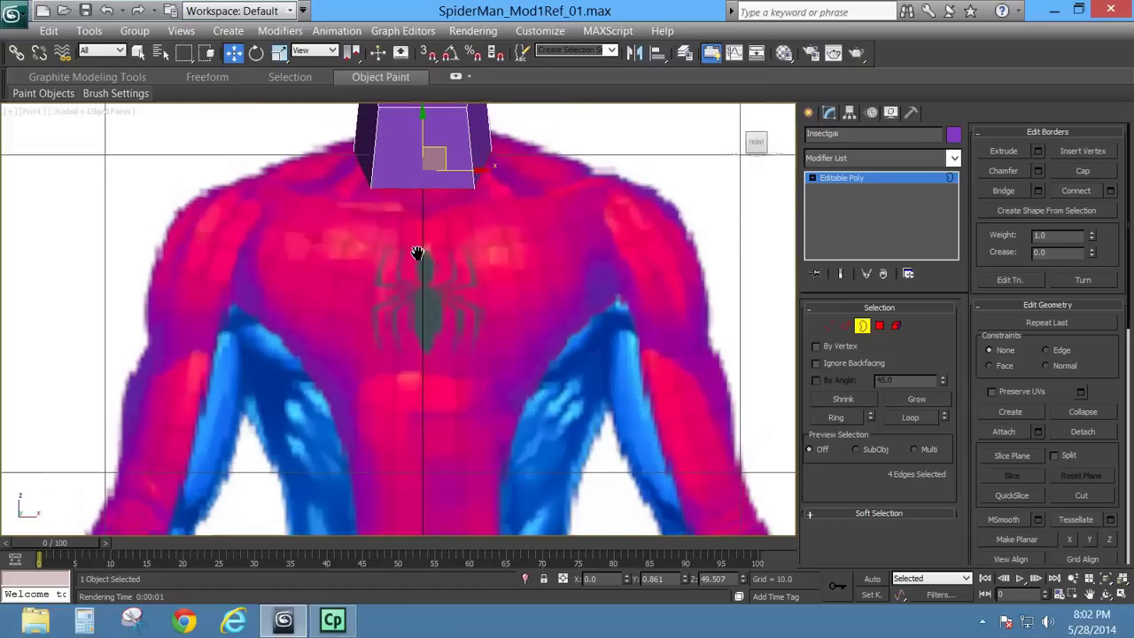
middle_click_drag(417, 253, 414, 259)
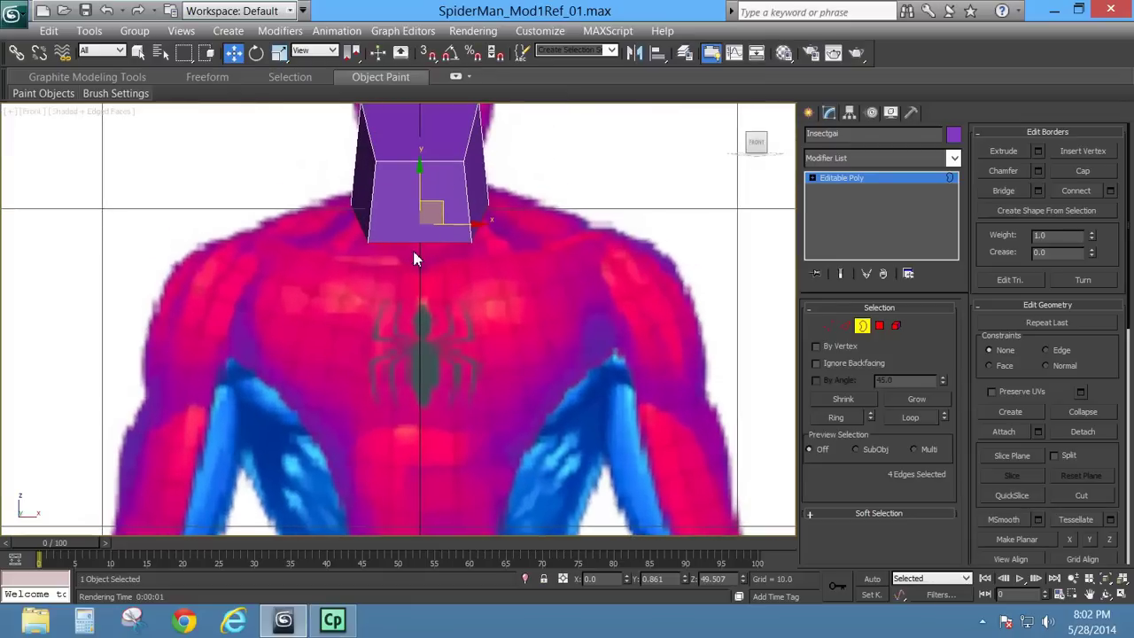
Step: In the left view, extend the open base border straight down to about Z 46.6 as one new band of polygons
key("l")
middle_click_drag(394, 315, 400, 241)
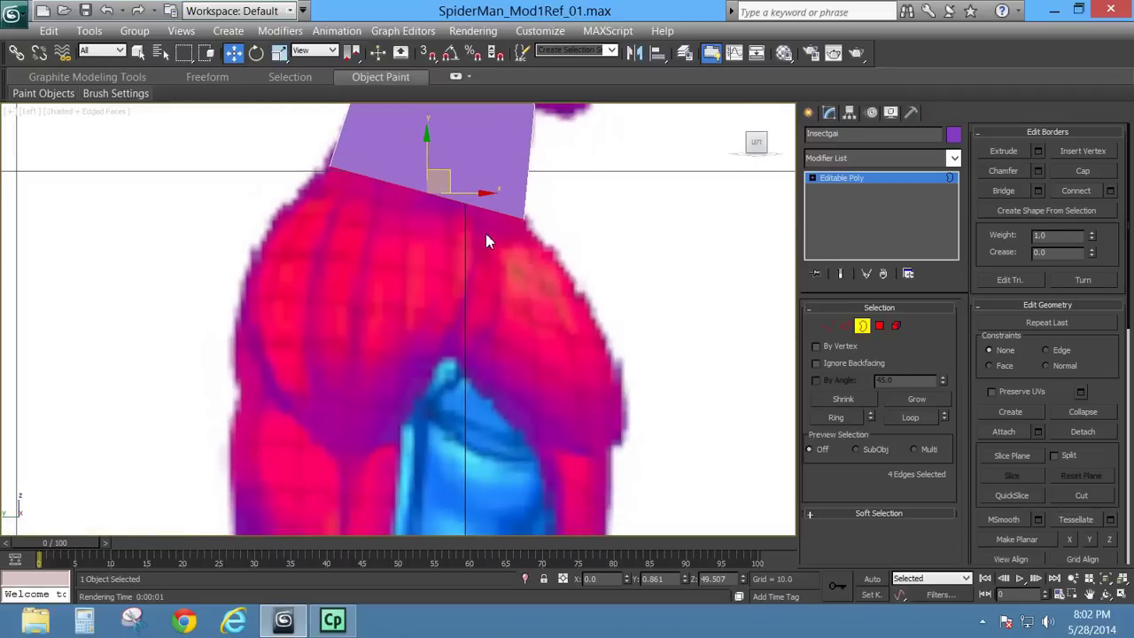
scroll(485, 233, "down", 2)
middle_click_drag(495, 312, 490, 330)
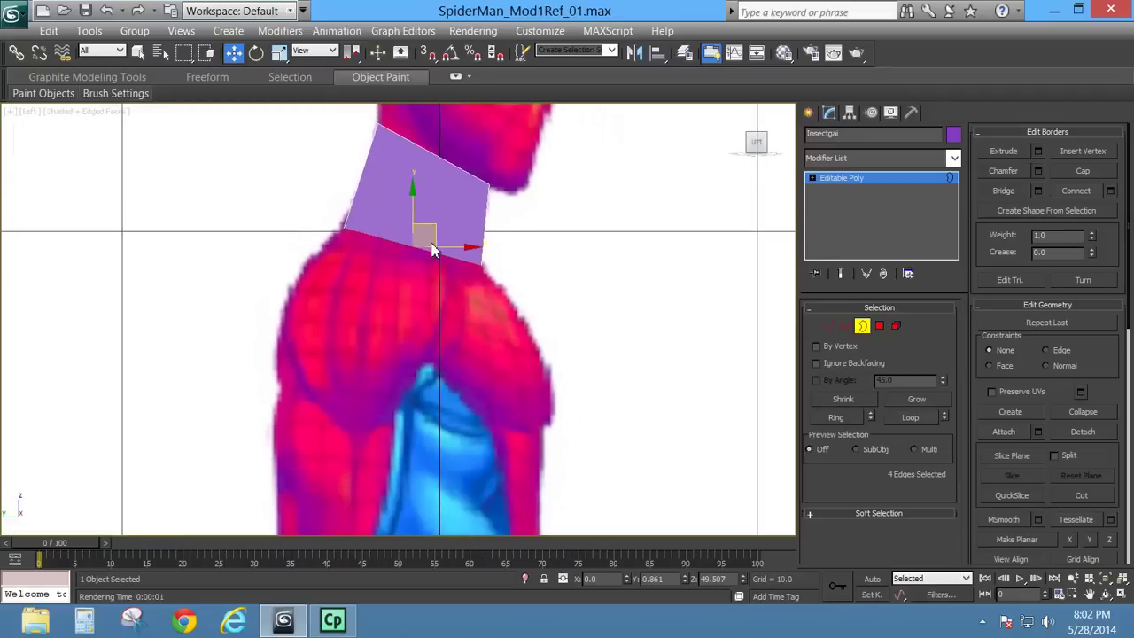
left_click_drag(434, 224, 428, 315, "shift")
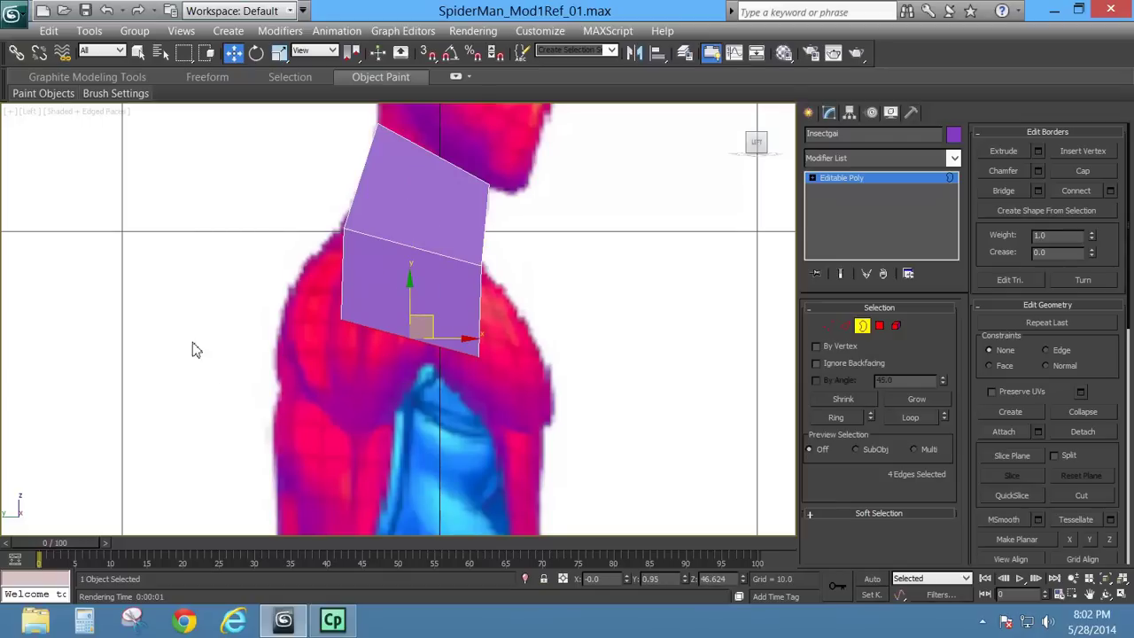
Step: In vertex editing, move the band's lower rear vertices to the back outline and its lower front vertices to the chest outline
left_click(828, 327)
left_click_drag(303, 293, 381, 344)
left_click_drag(360, 301, 297, 310)
left_click_drag(508, 338, 468, 368)
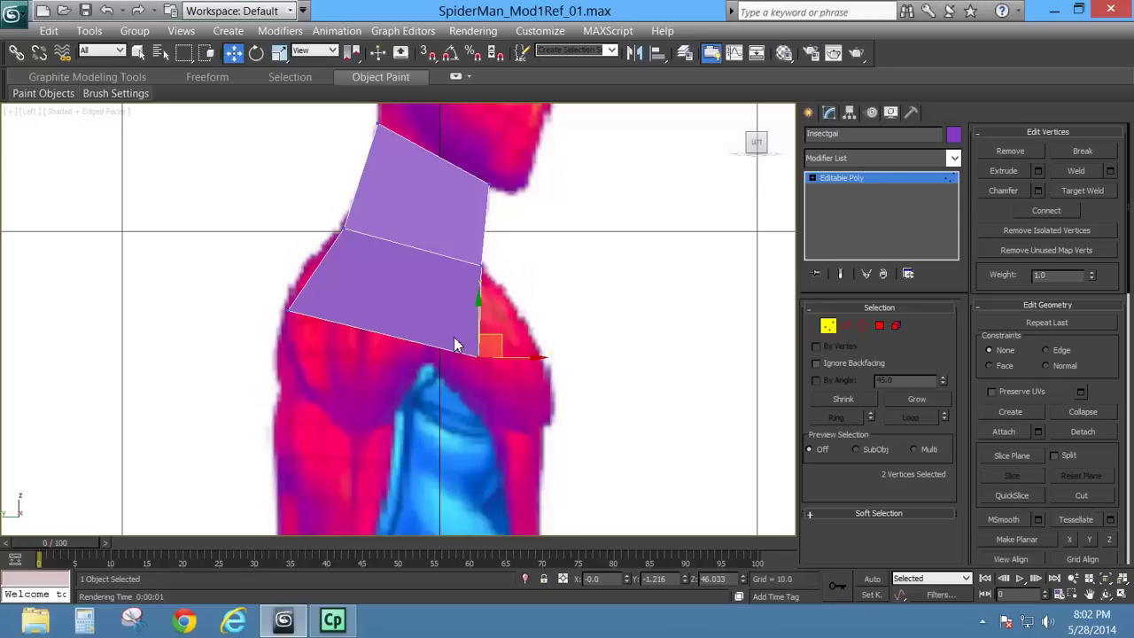
left_click_drag(492, 335, 548, 308)
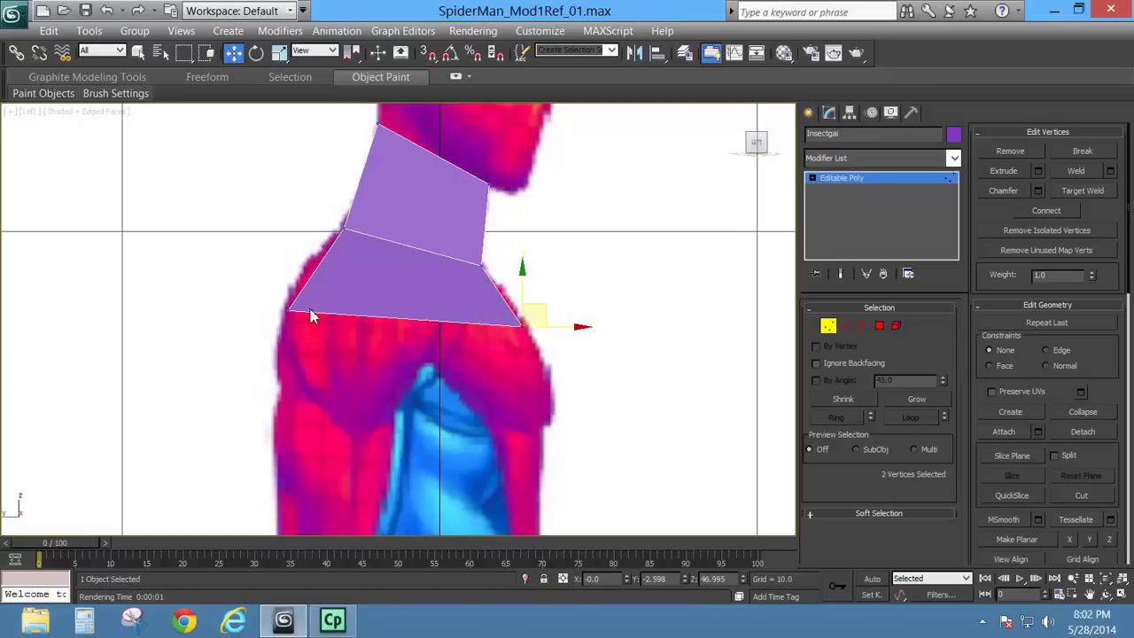
Step: Extend the open base border straight down to about Z 45 as a new band across the chest
scroll(366, 284, "down", 5)
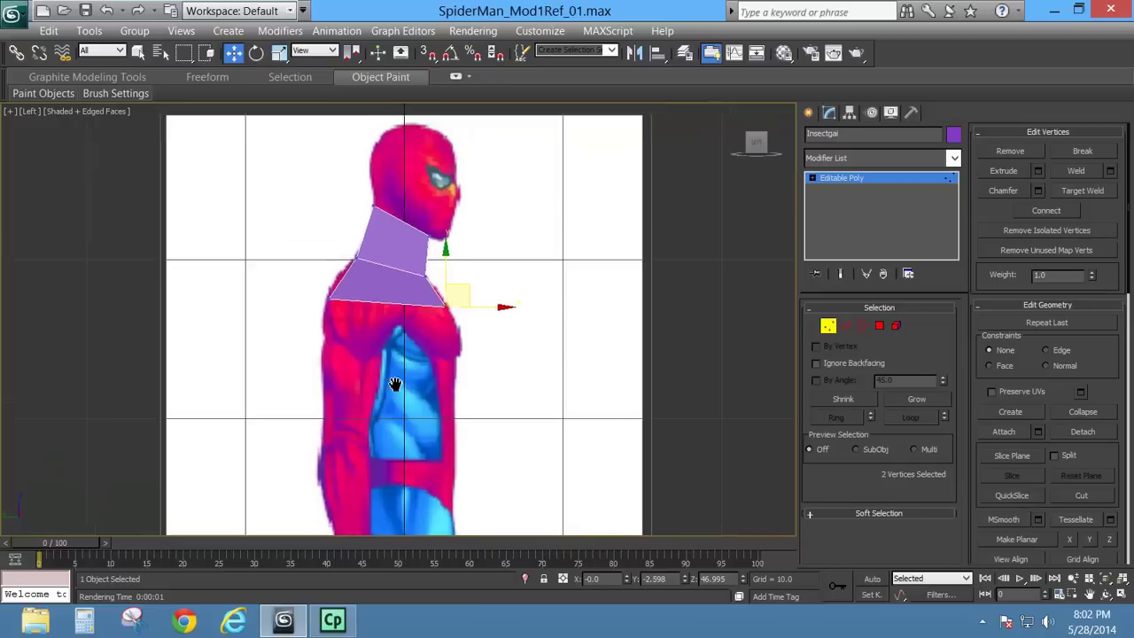
scroll(390, 376, "up", 3)
left_click(845, 325)
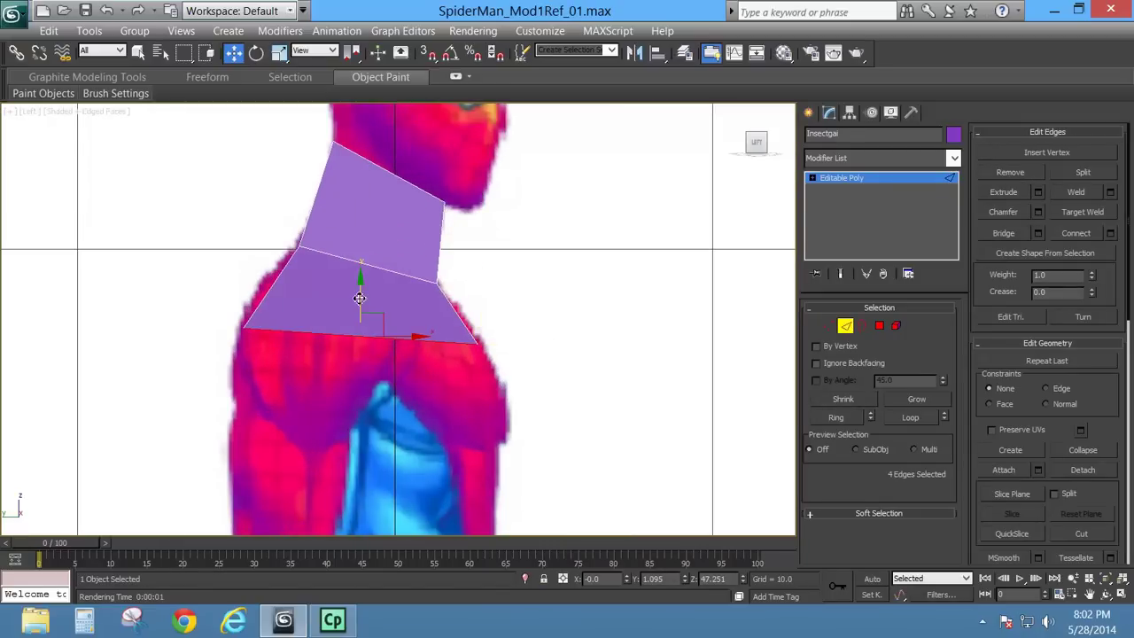
left_click_drag(360, 295, 334, 365, "shift")
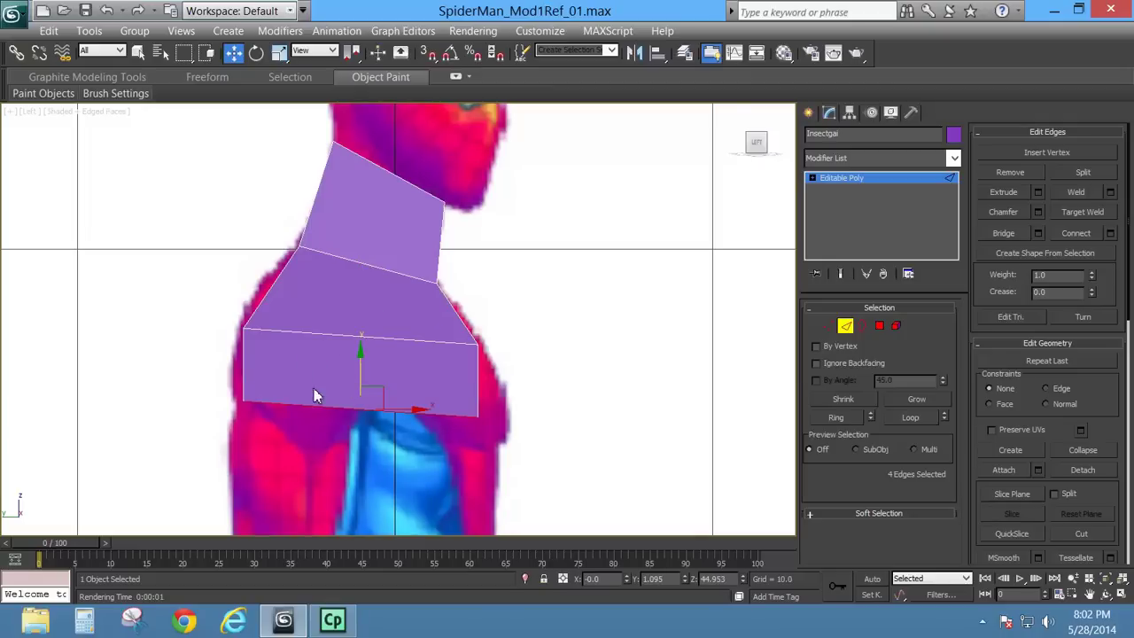
Step: In vertex editing, move the new band's lower front vertices to the chest outline and its lower rear vertices down and slightly inward
left_click(827, 326)
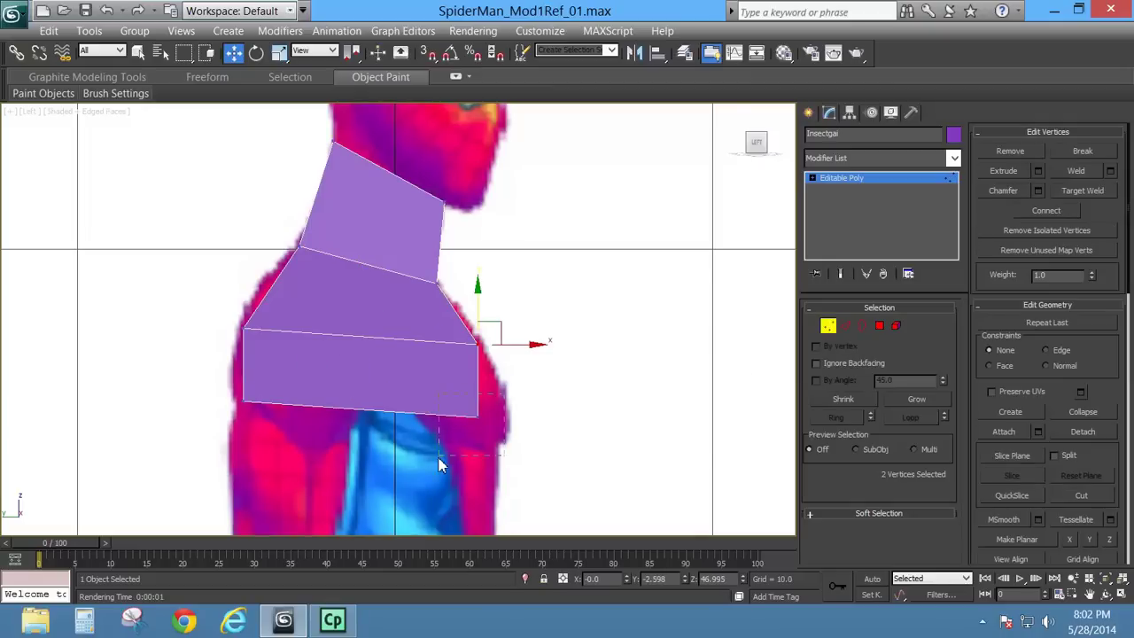
left_click_drag(442, 464, 508, 437)
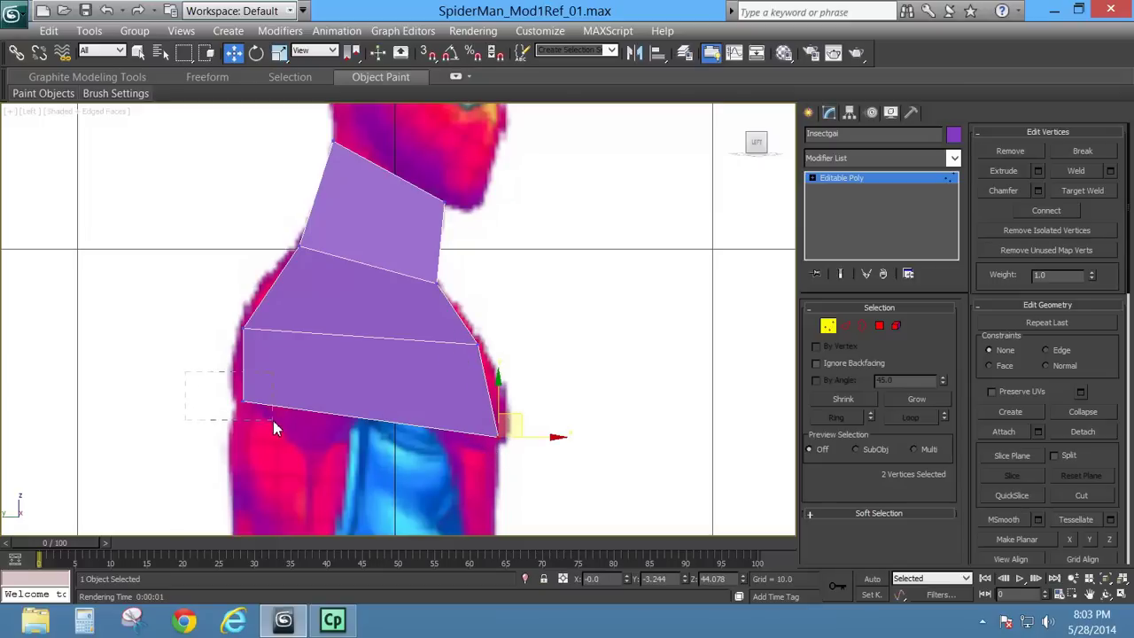
mouse_move(273, 420)
left_mouse_down()
mouse_move(269, 395)
mouse_move(274, 408)
left_mouse_up()
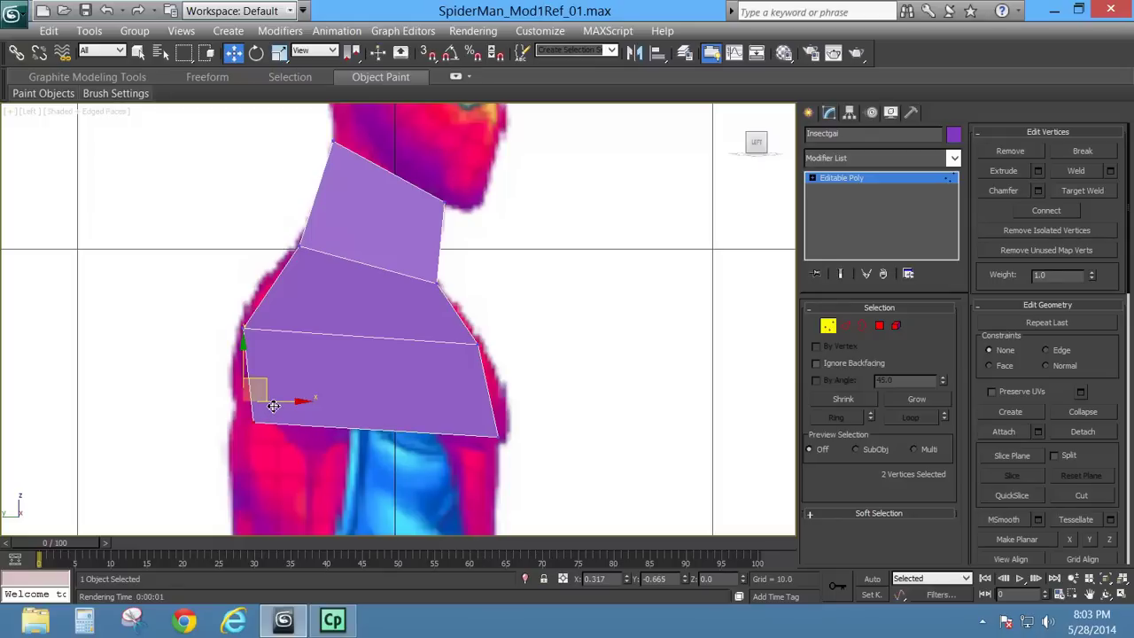
Step: Extend the open base border down to about Z 40.4 as another band along the abdomen
middle_click_drag(387, 359, 373, 284)
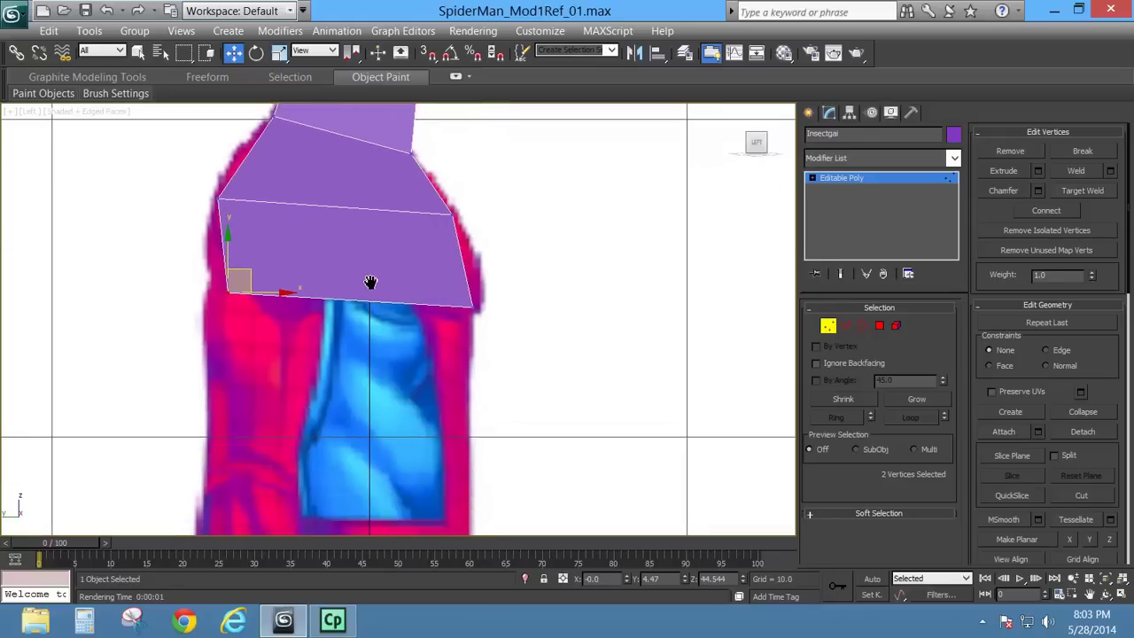
left_click(845, 325)
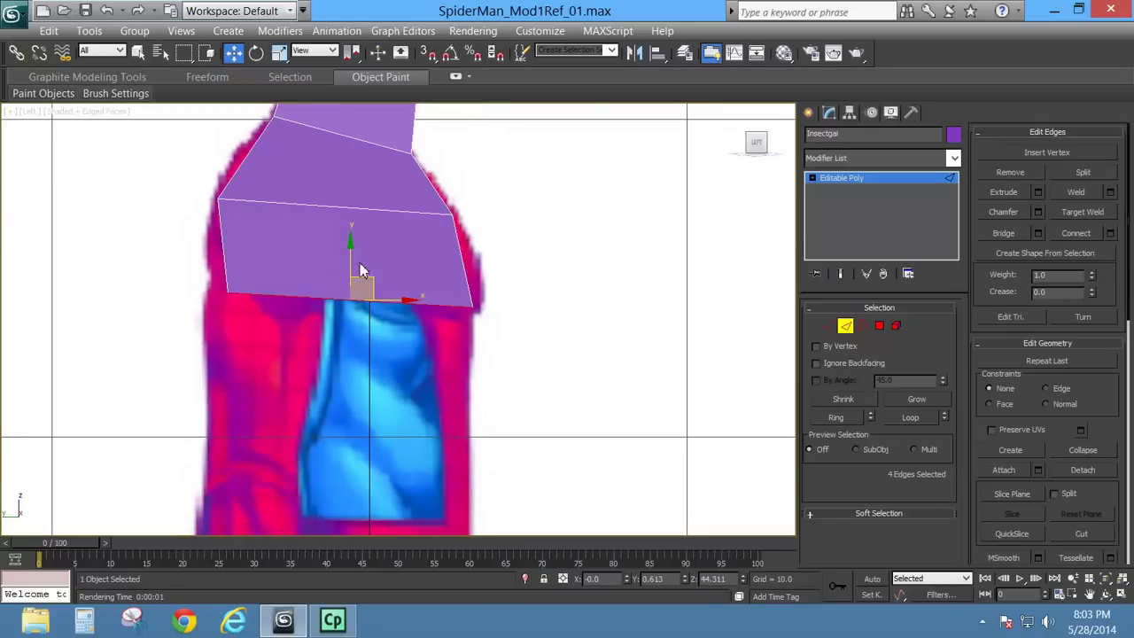
left_click(862, 325)
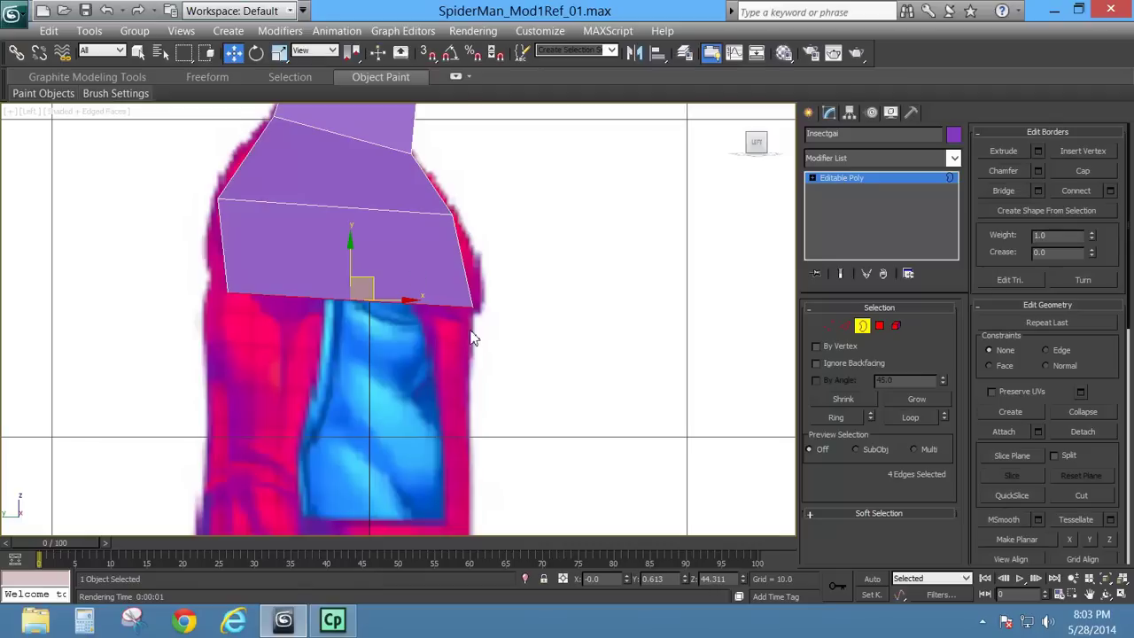
left_click(845, 326)
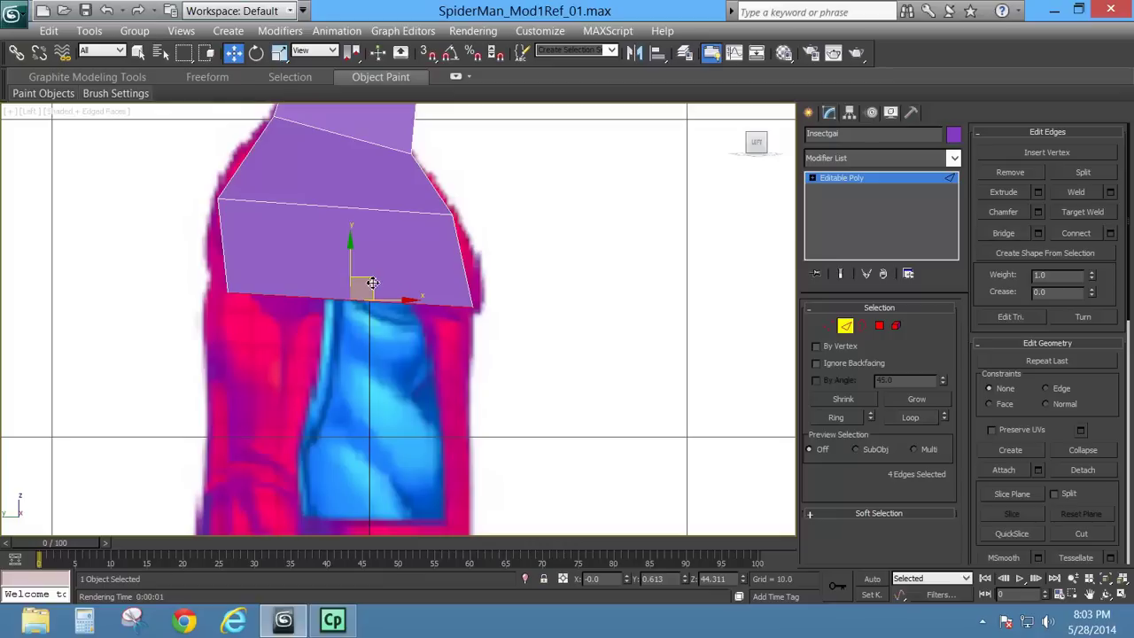
left_click_drag(372, 283, 371, 410, "shift")
middle_click_drag(372, 440, 400, 324)
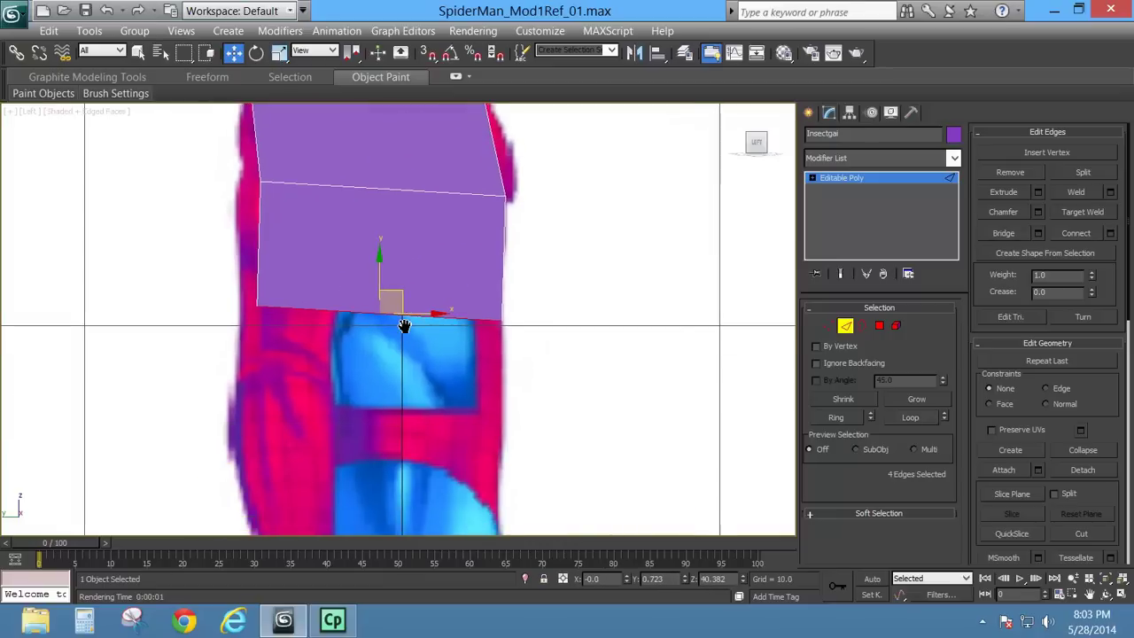
Step: Move the abdomen band's lower rear vertices inward to shape the lower back, and shift its upper rear vertices down to about Z 43.9
left_click(827, 325)
left_click_drag(205, 279, 317, 304)
left_click_drag(321, 305, 319, 296)
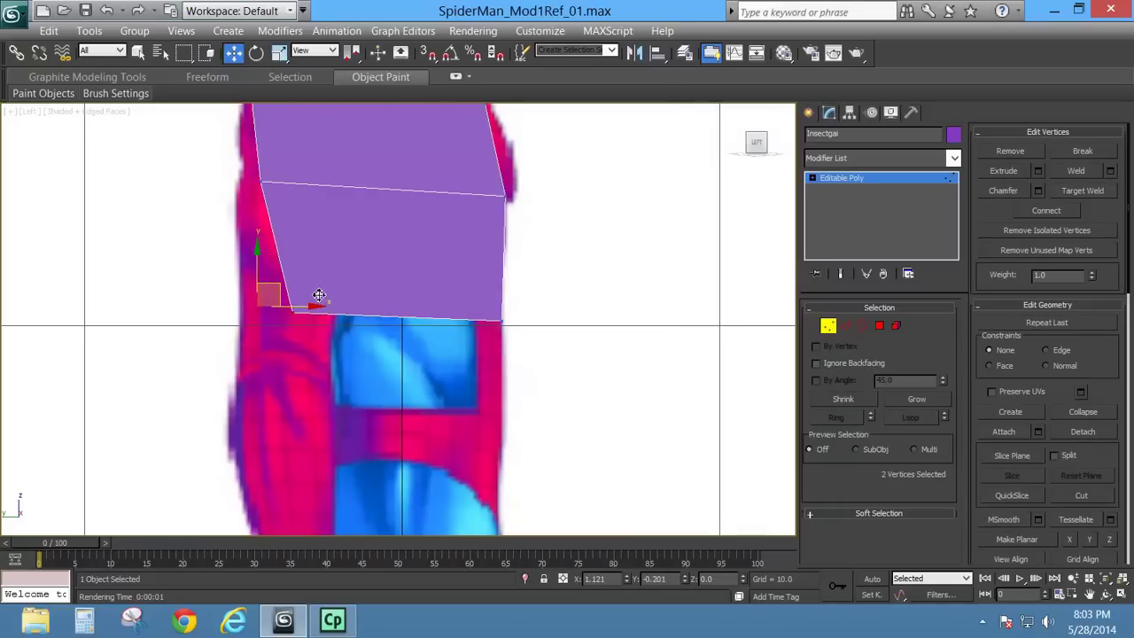
scroll(265, 316, "down", 4)
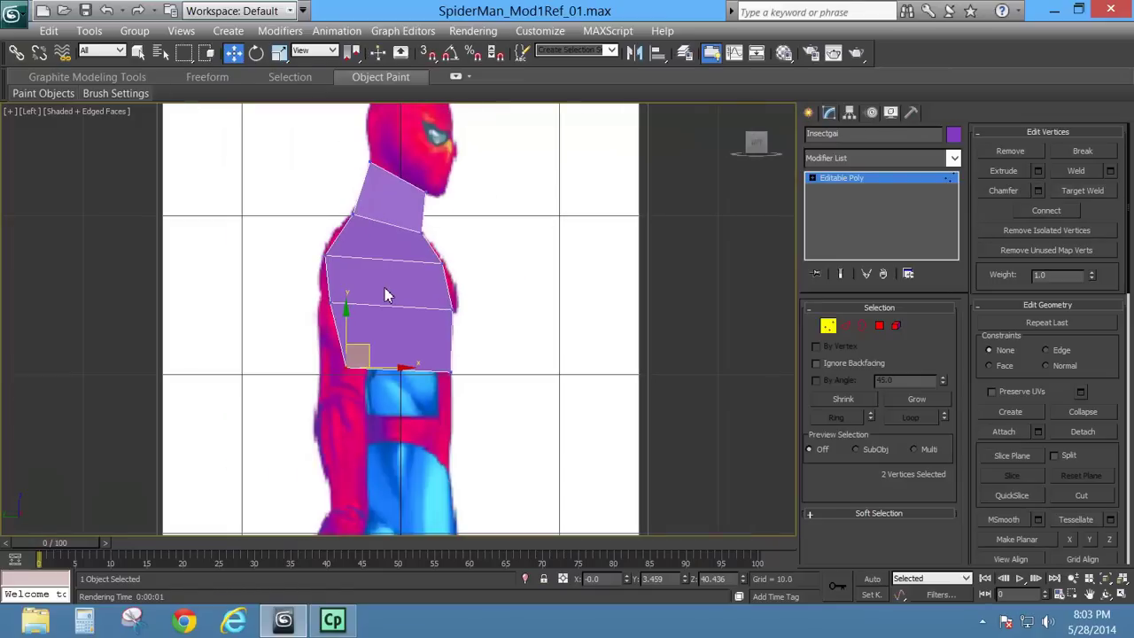
middle_click_drag(381, 291, 372, 256)
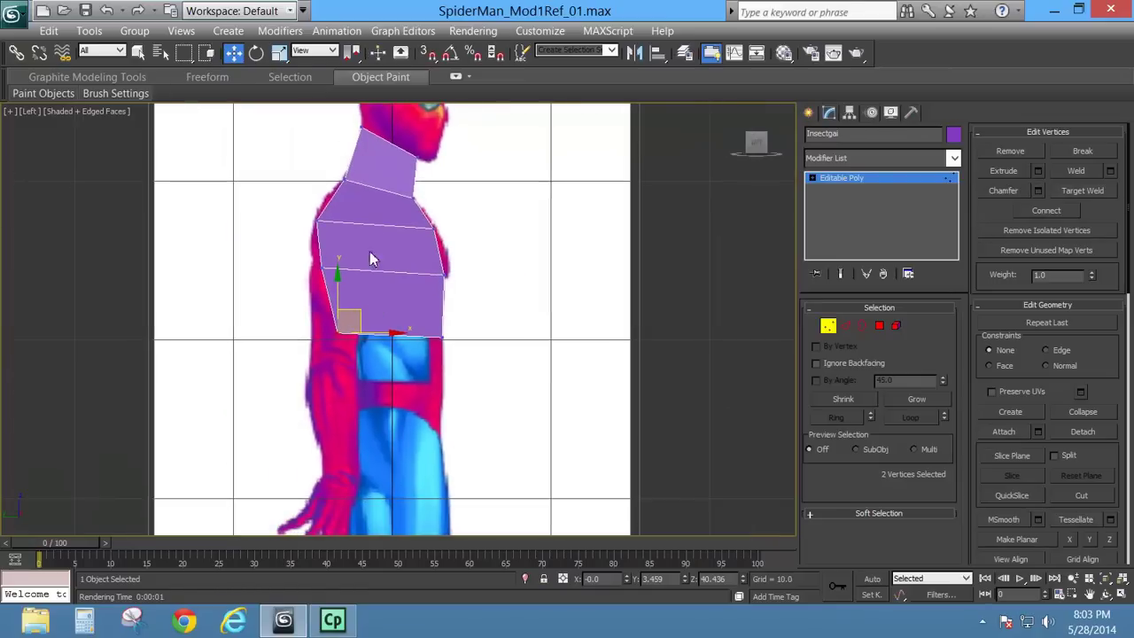
left_click(318, 268)
left_click_drag(348, 255, 343, 264)
middle_click_drag(388, 342, 398, 298)
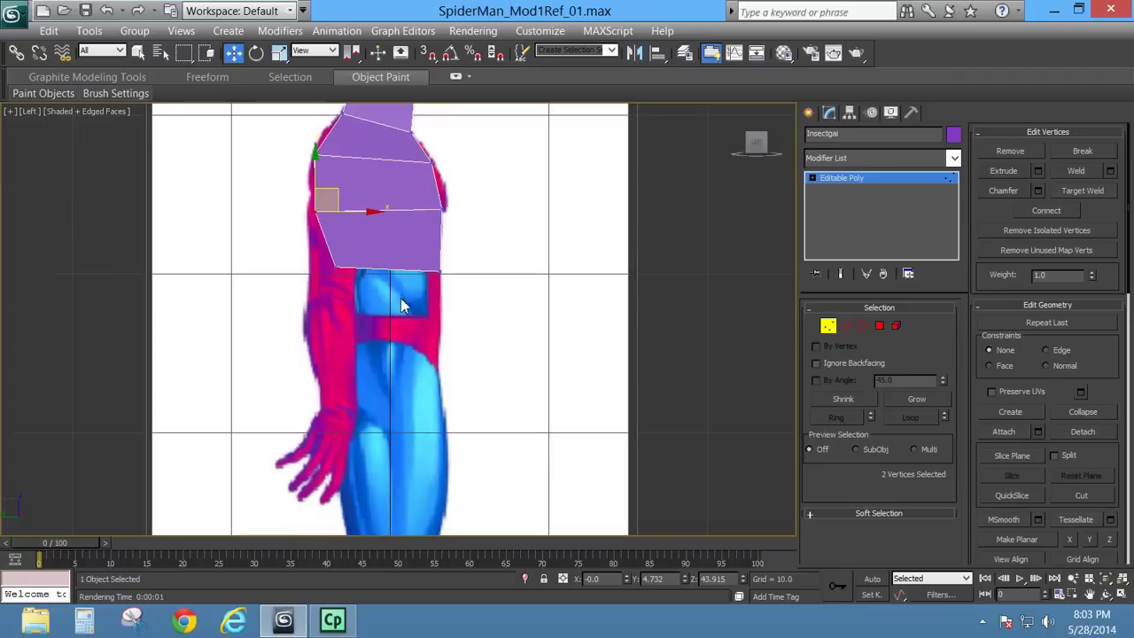
scroll(403, 312, "up", 3)
left_click(458, 251)
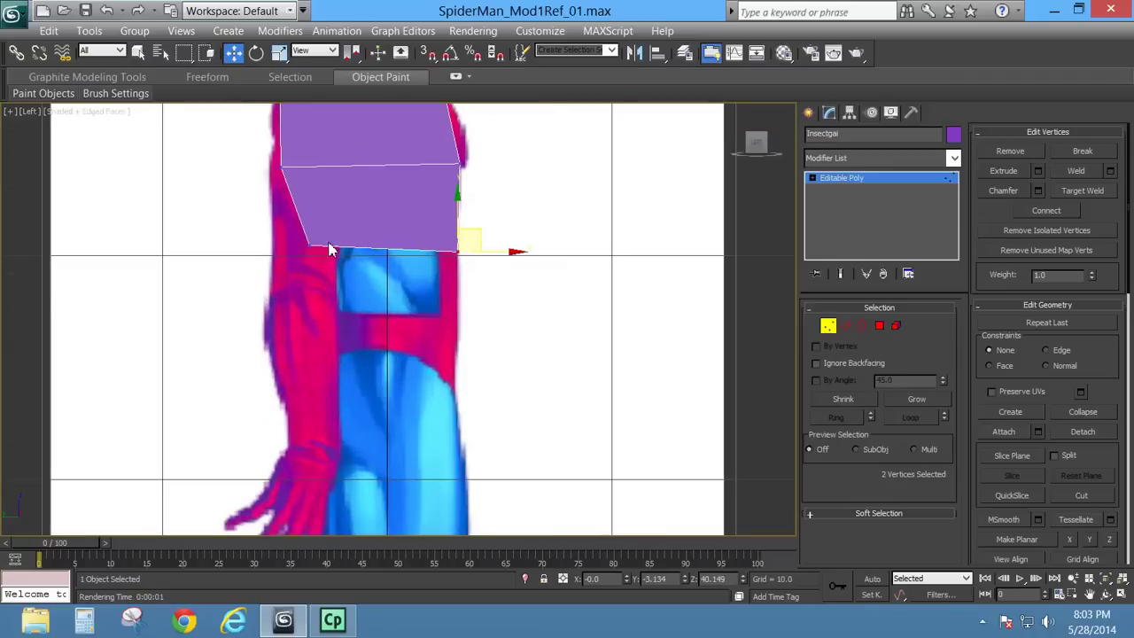
Step: Extend the base border down as two more bands, to about Z 37.2 and to about Z 34.9 below the belt
left_click(863, 326)
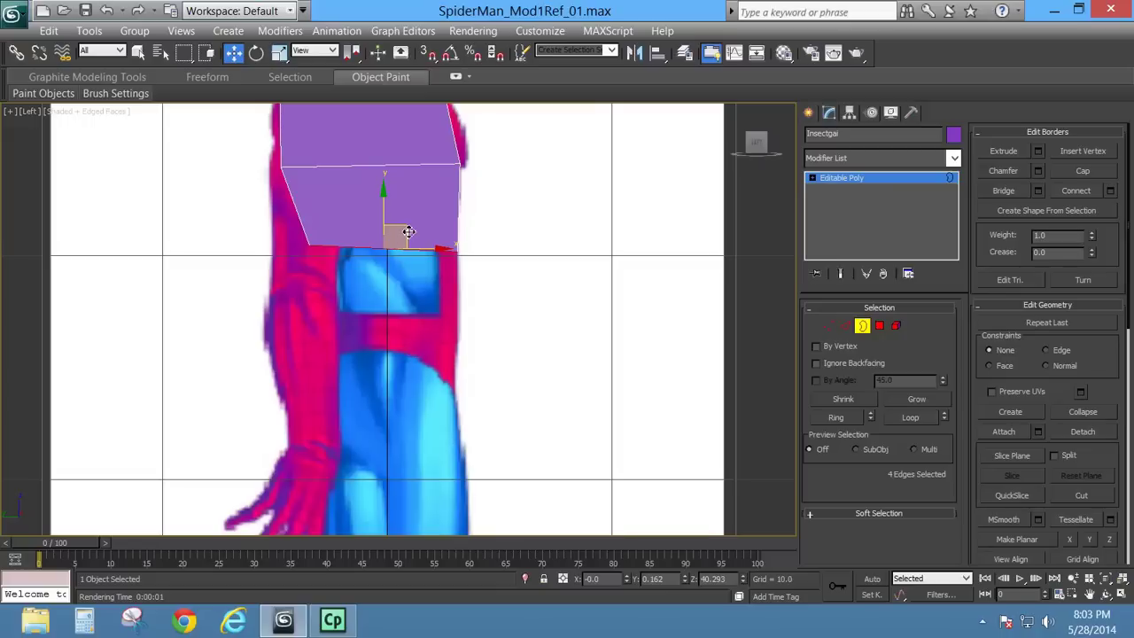
left_click_drag(408, 232, 410, 302, "shift")
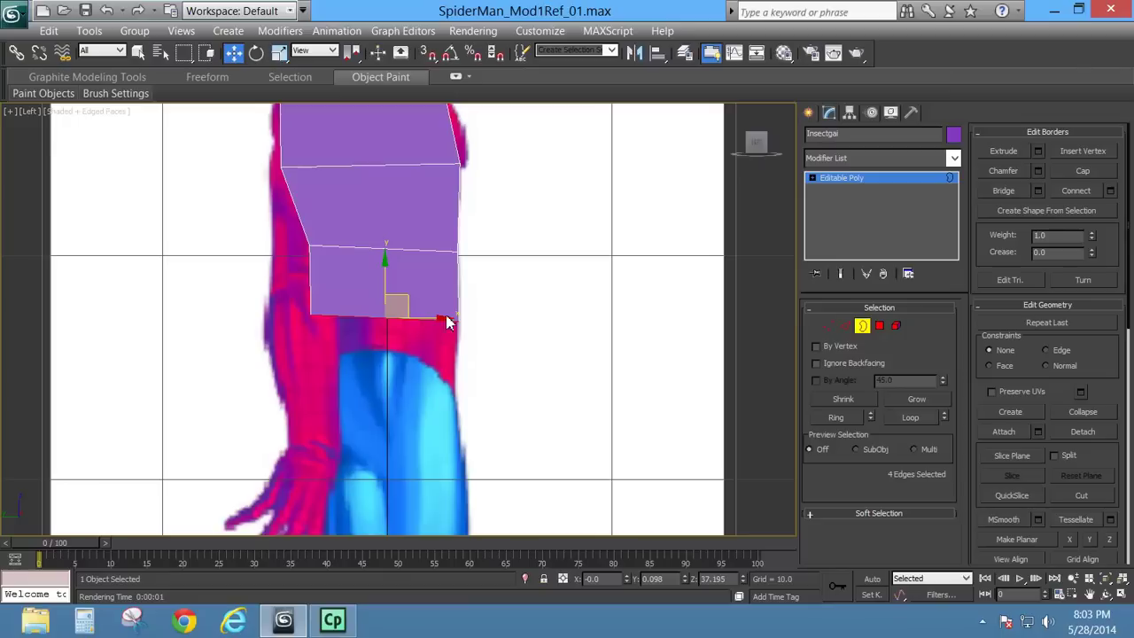
left_click_drag(385, 275, 387, 325, "shift")
key("f")
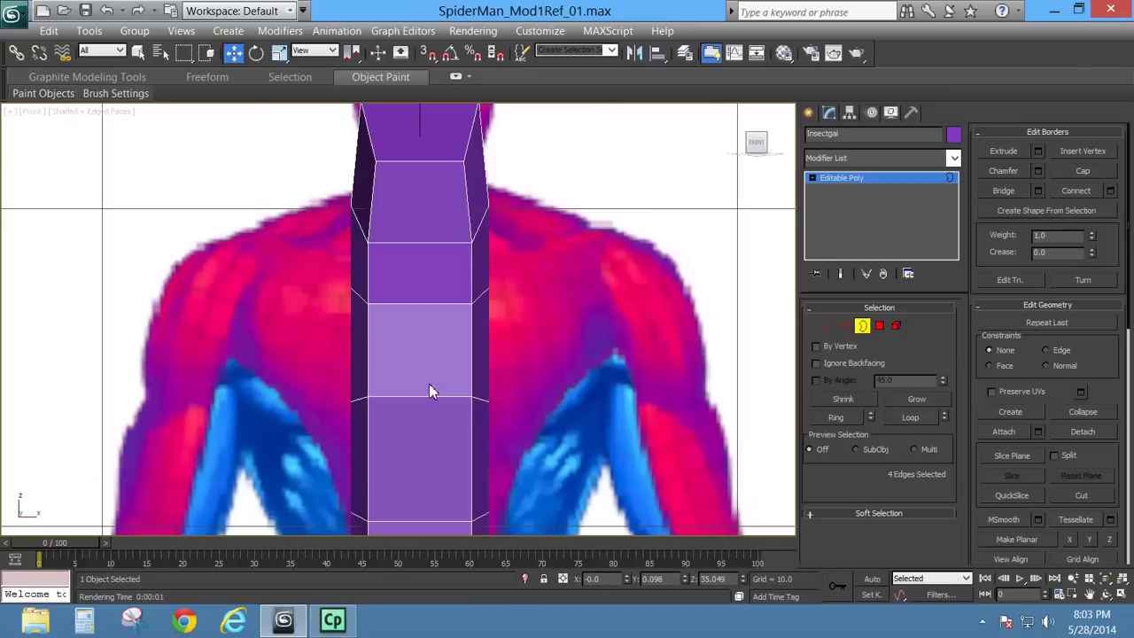
middle_click_drag(433, 390, 433, 238)
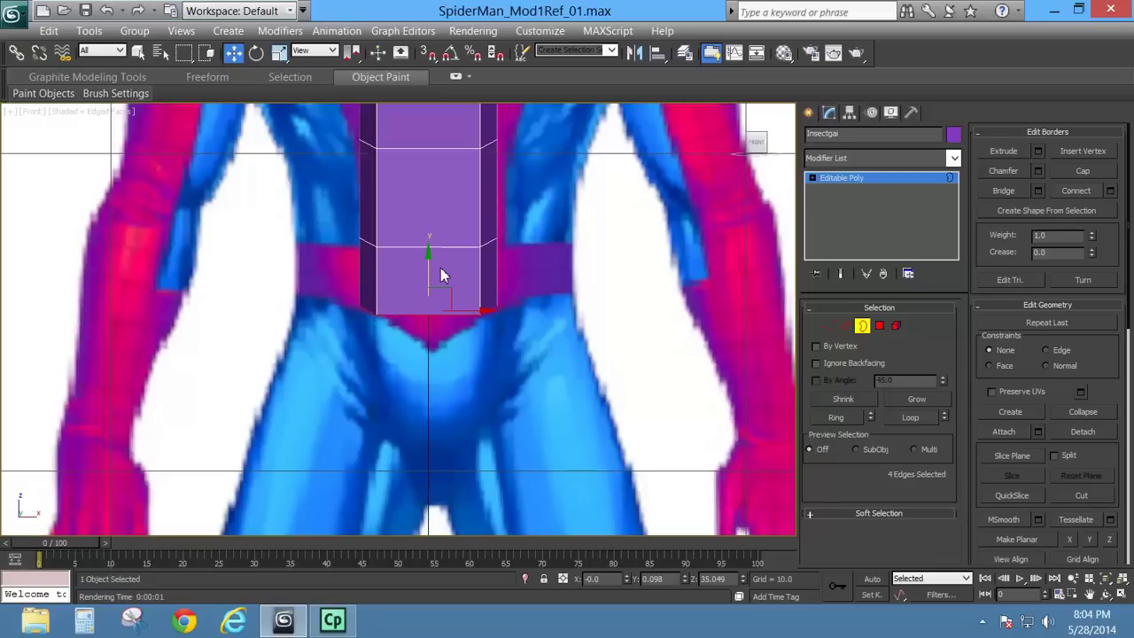
left_click_drag(426, 254, 426, 261)
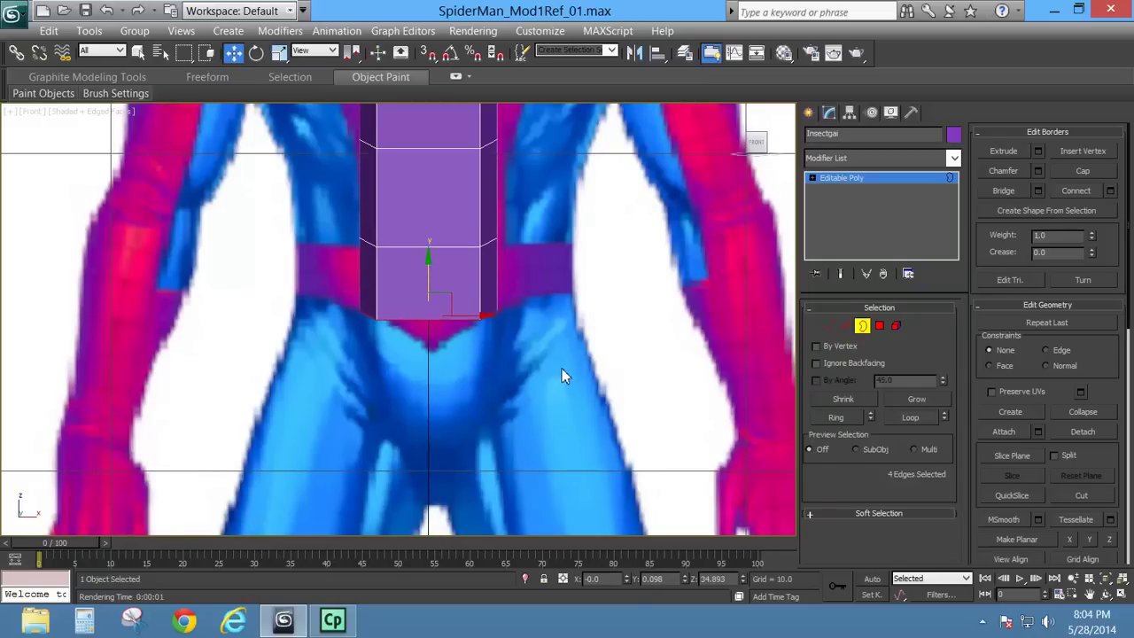
Step: In the left view, extend the base border down to about Z 32.1 as a hip band
middle_click_drag(561, 369, 567, 318)
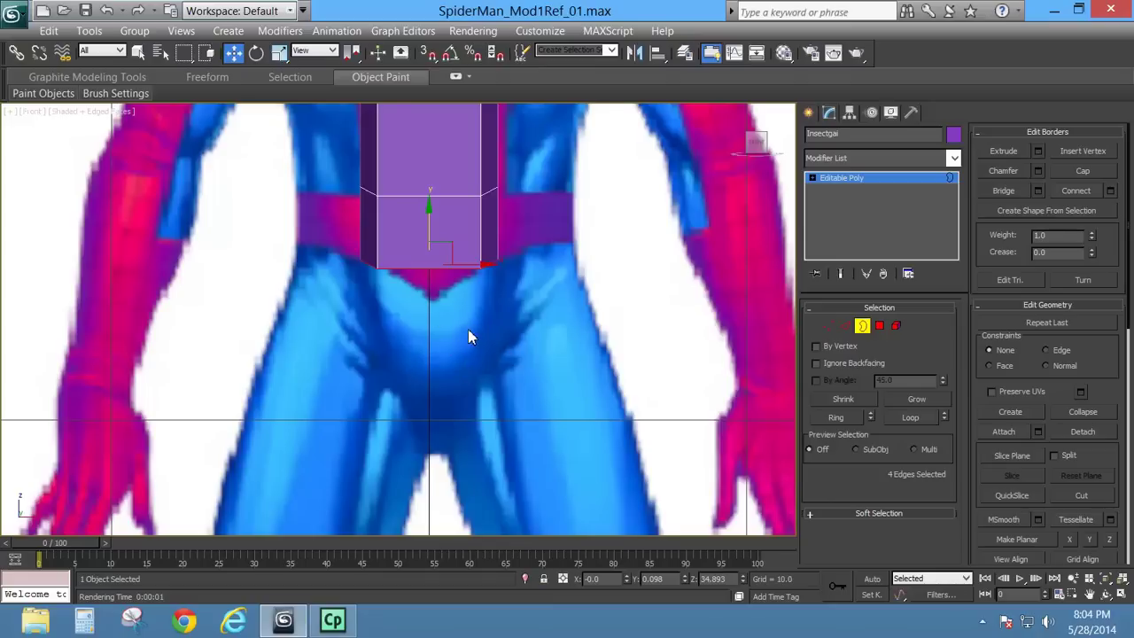
key("l")
middle_click_drag(386, 330, 391, 278)
left_click_drag(391, 277, 372, 339, "shift")
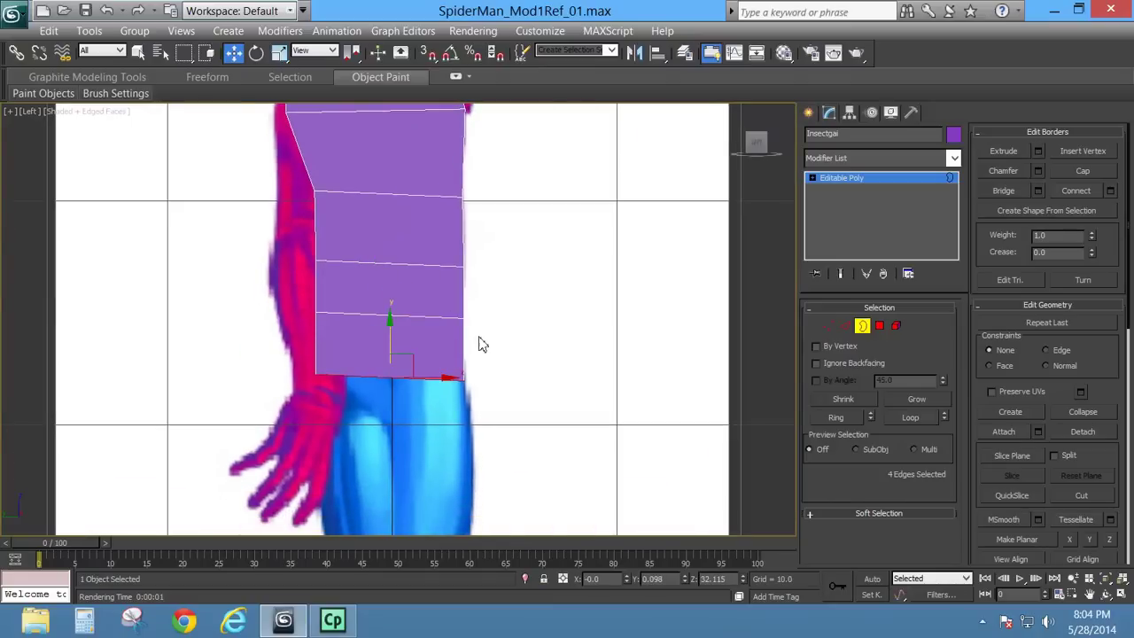
Step: Move the rear vertices of the two lowest rows outward to form the buttocks, and raise the waist row's front vertices to about Z 37.4
left_click(825, 326)
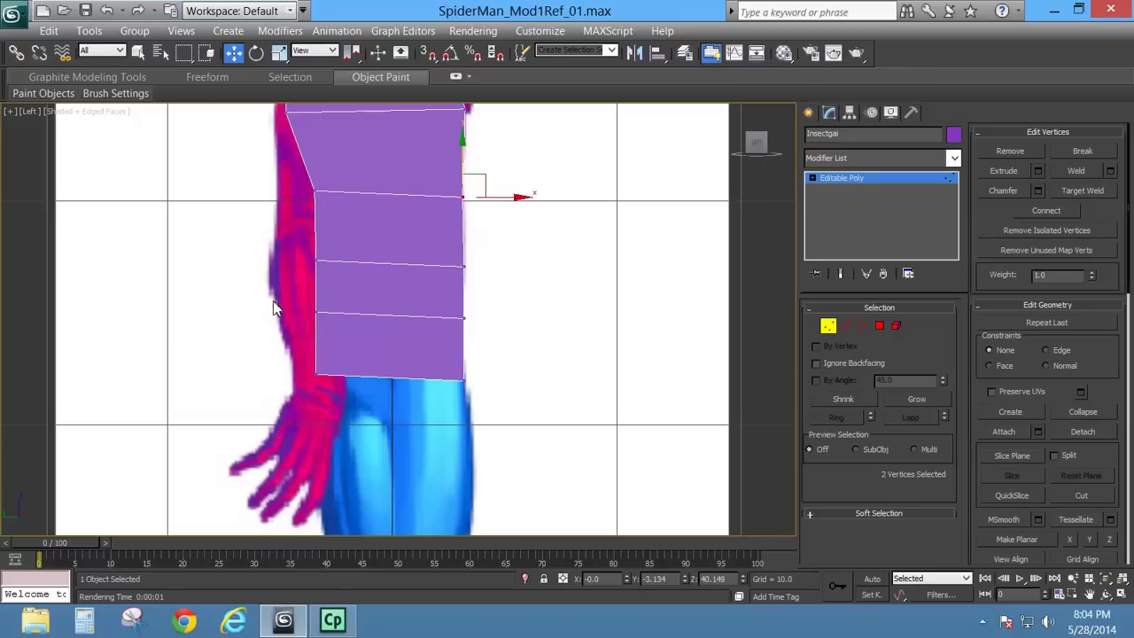
left_click_drag(317, 291, 319, 321)
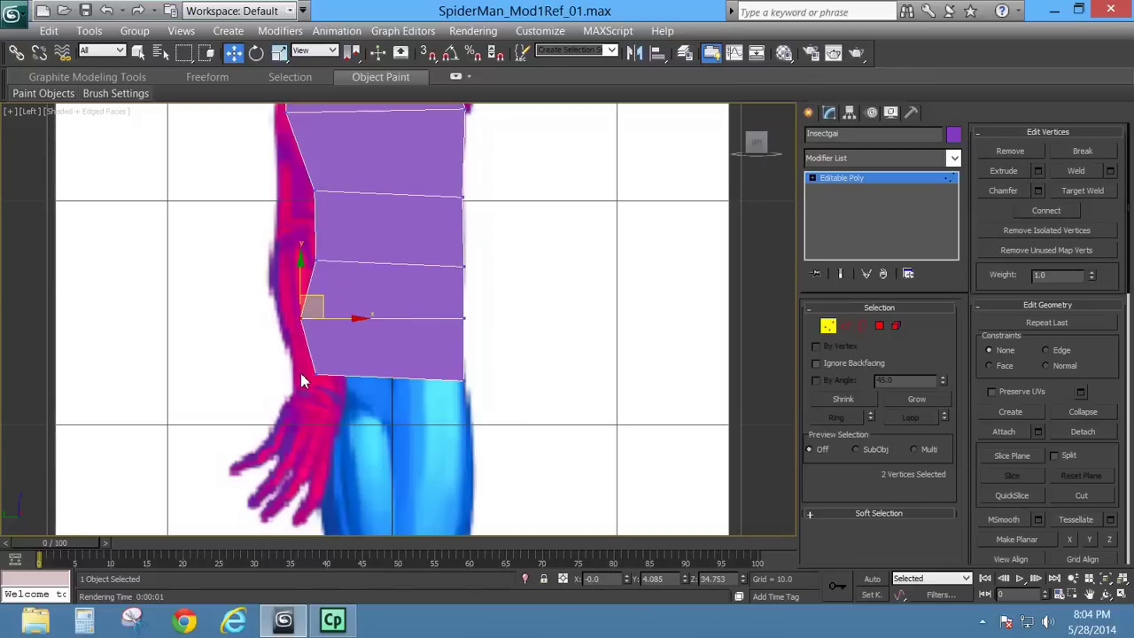
left_click_drag(350, 396, 351, 396)
left_click_drag(335, 356, 317, 365)
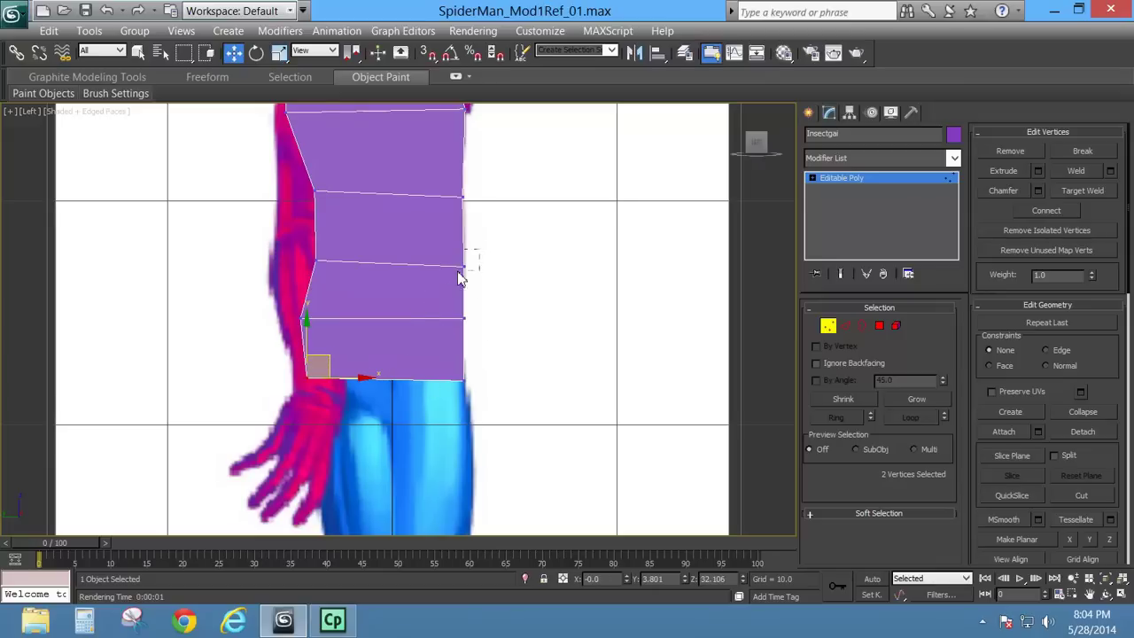
left_click_drag(459, 277, 487, 246)
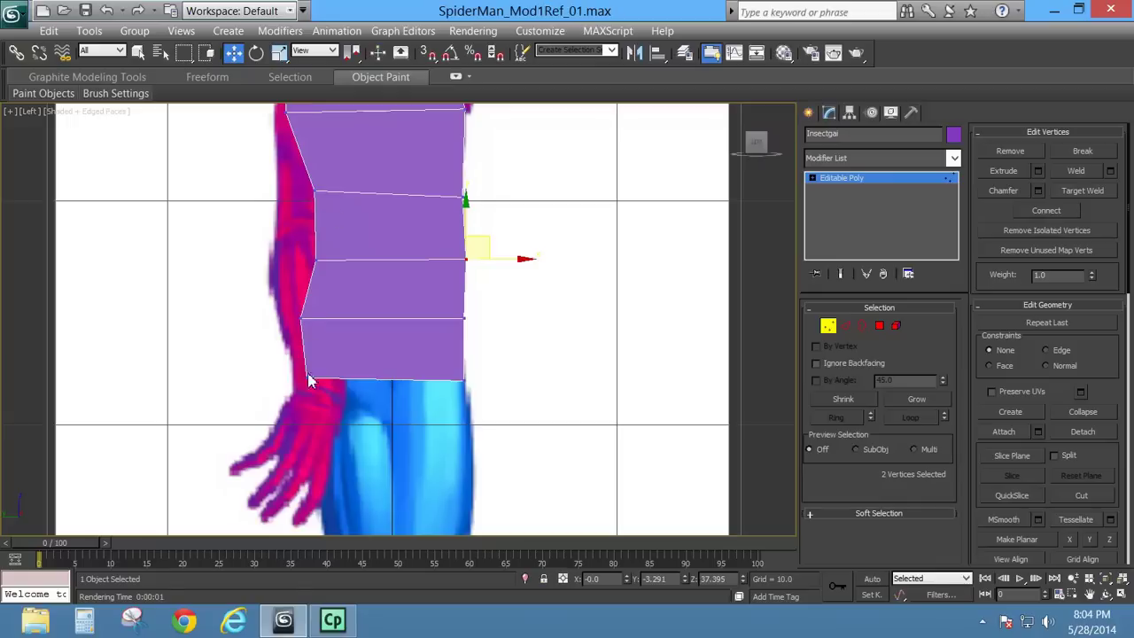
Step: In the front view, extend the base border down to the crotch and scale the new bottom edges down to a narrow opening
scroll(353, 274, "down", 4)
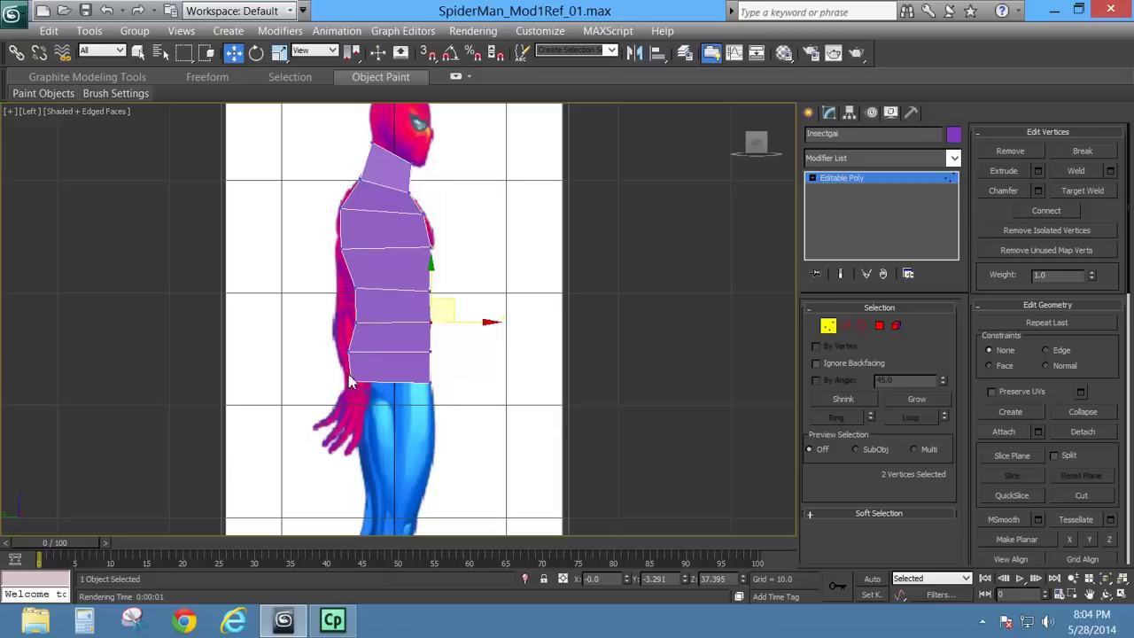
left_click(847, 326)
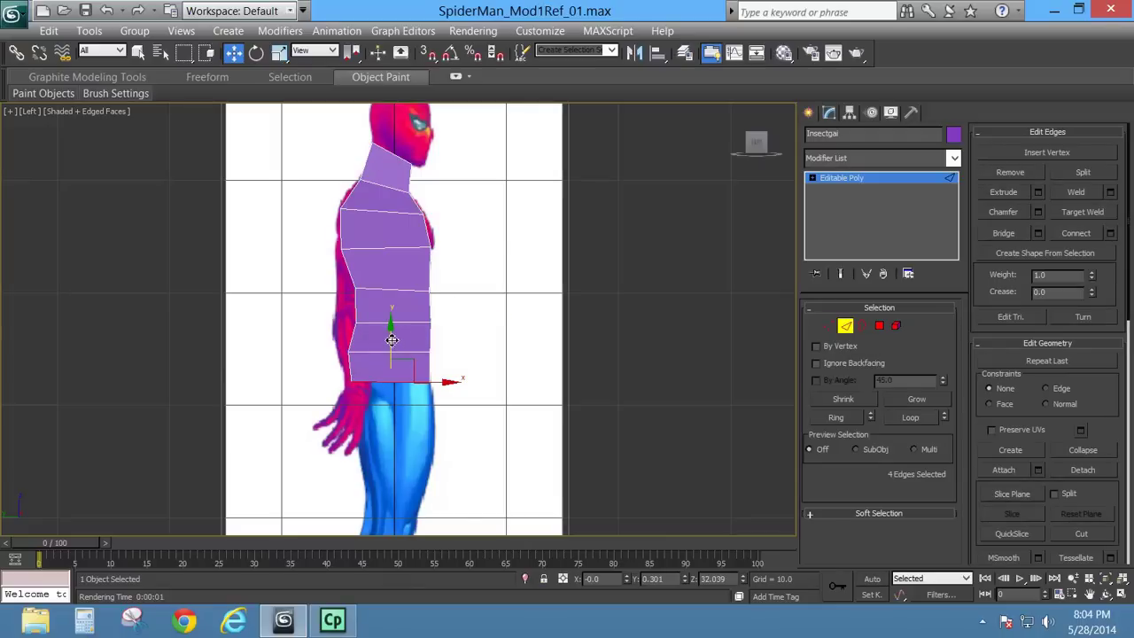
key("f")
middle_click_drag(415, 394, 415, 377)
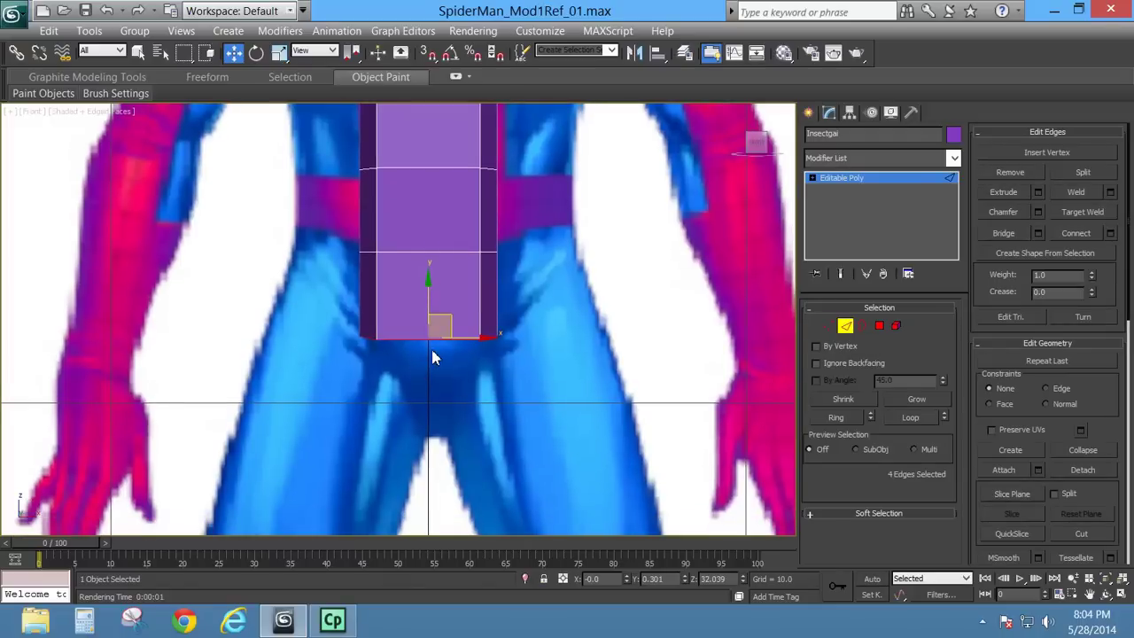
left_click_drag(432, 300, 413, 392, "shift")
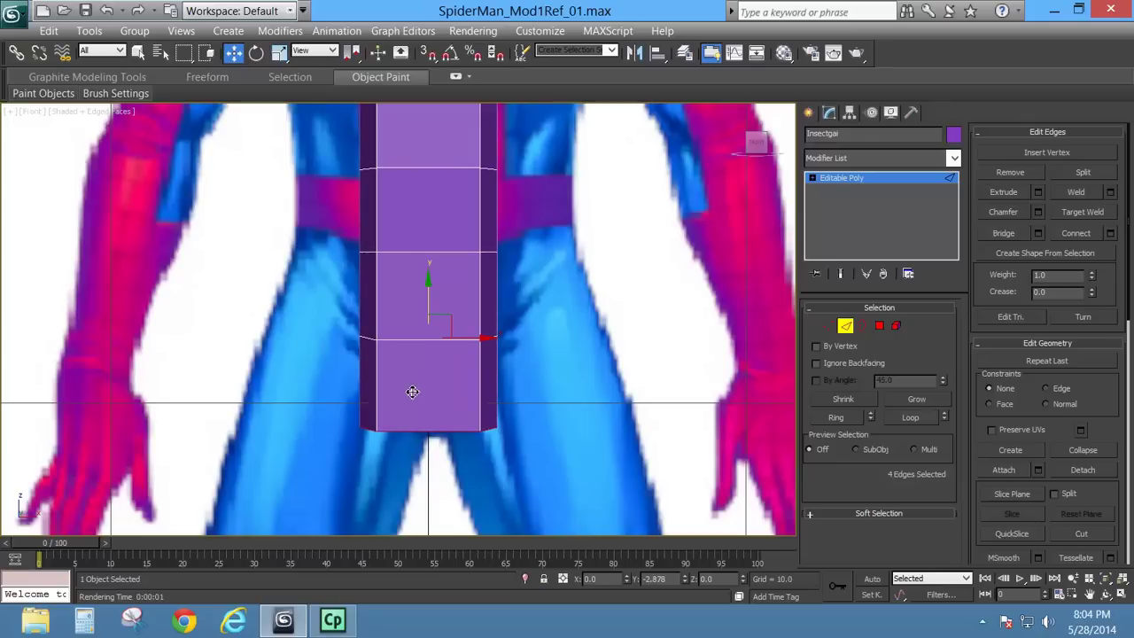
left_click(278, 54)
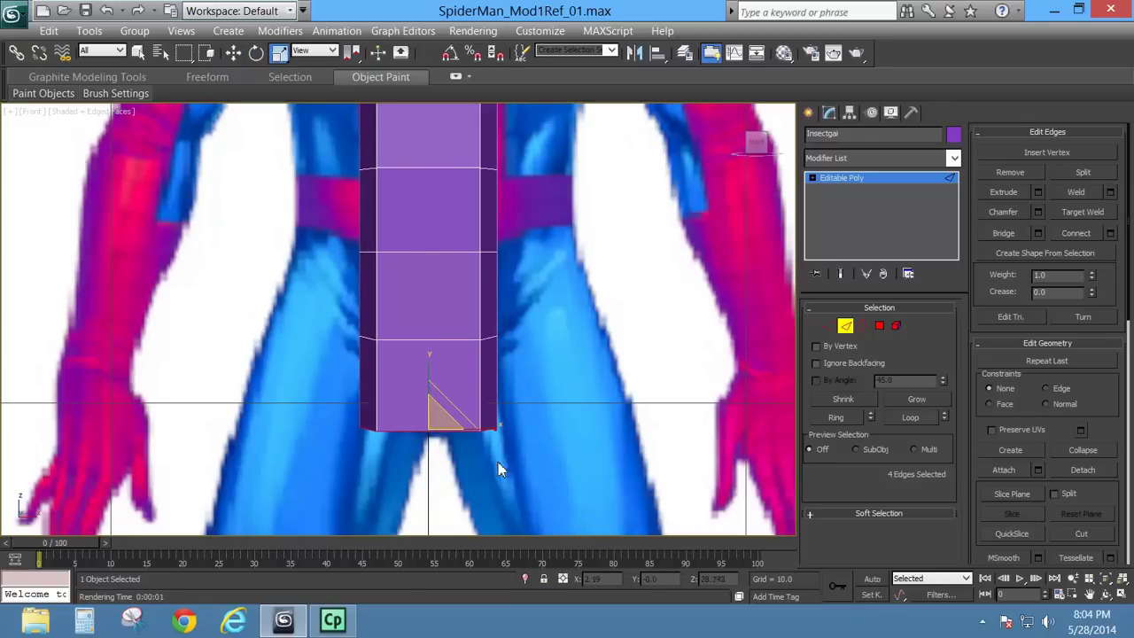
left_click_drag(486, 431, 379, 447)
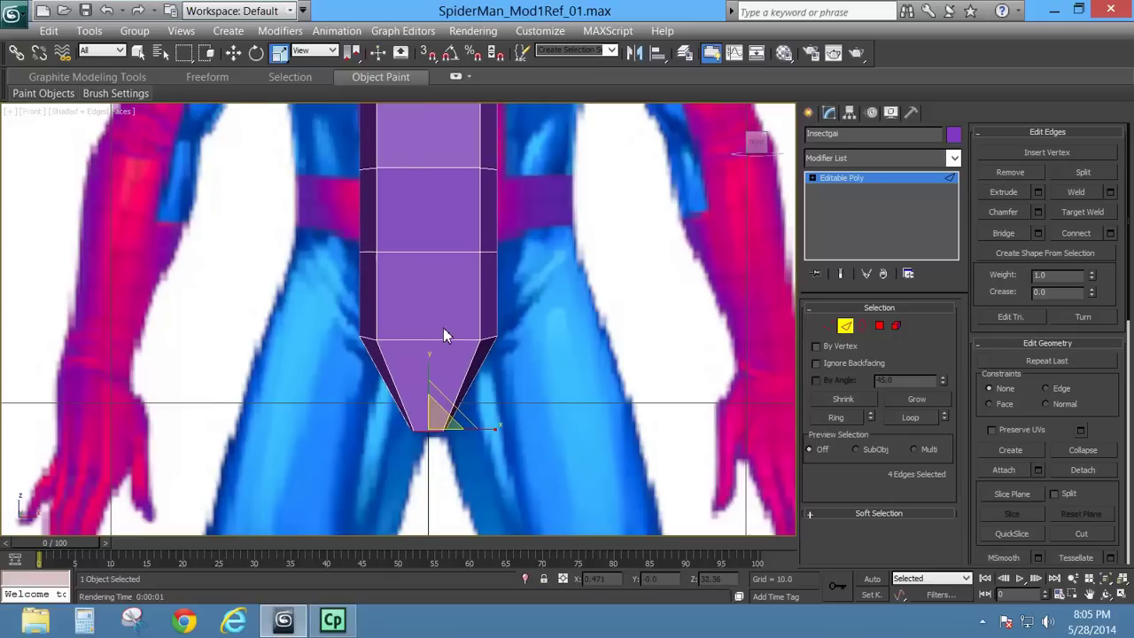
Step: Examine the extended torso mesh against the side and front references, from the neck down to the crotch
key("l")
scroll(470, 355, "up", 2)
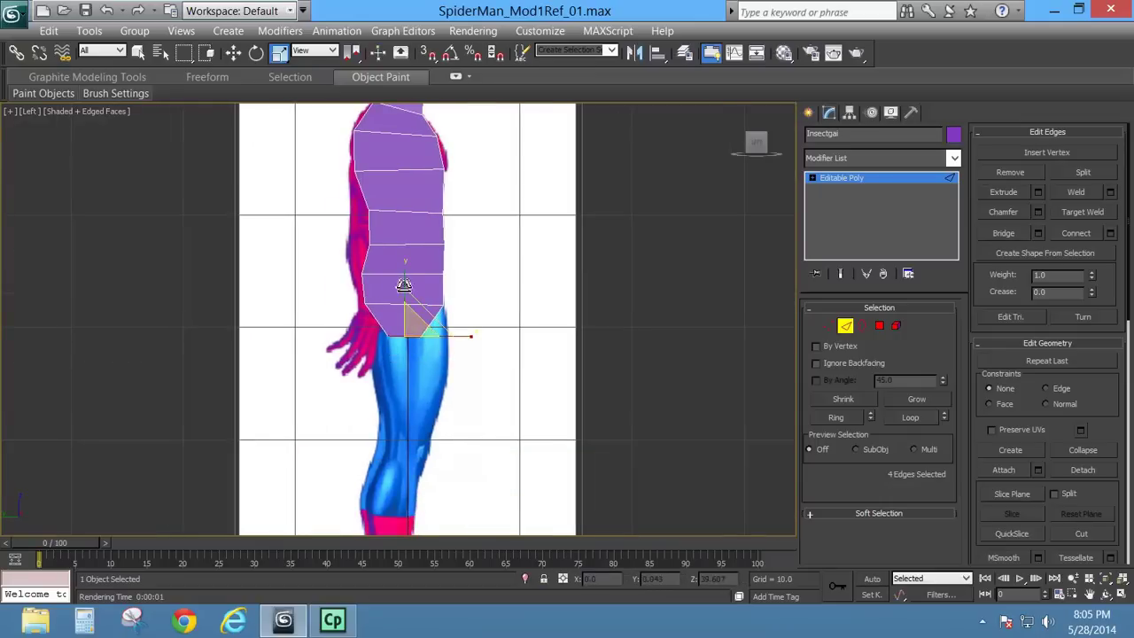
middle_click_drag(501, 245, 419, 376)
scroll(425, 373, "up", 2)
key("f")
scroll(443, 382, "up", 1)
scroll(434, 374, "down", 1)
scroll(419, 376, "down", 4)
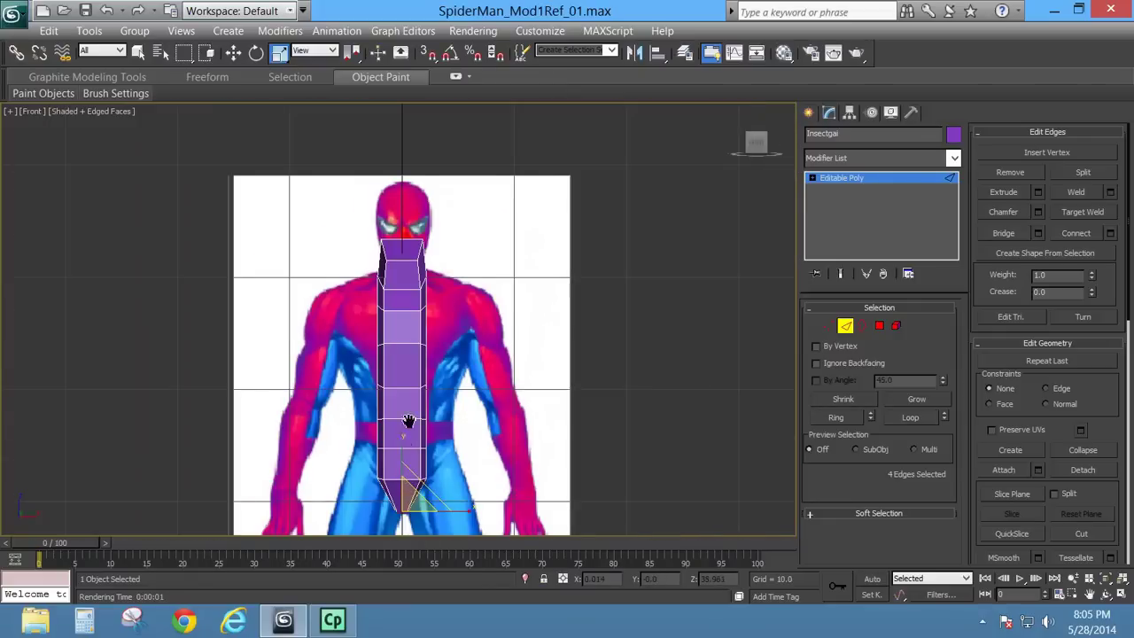
Step: In the front view, scale the vertex rows at the lower chest and upper chest inward to narrow the torso strip
middle_click_drag(409, 421, 419, 389)
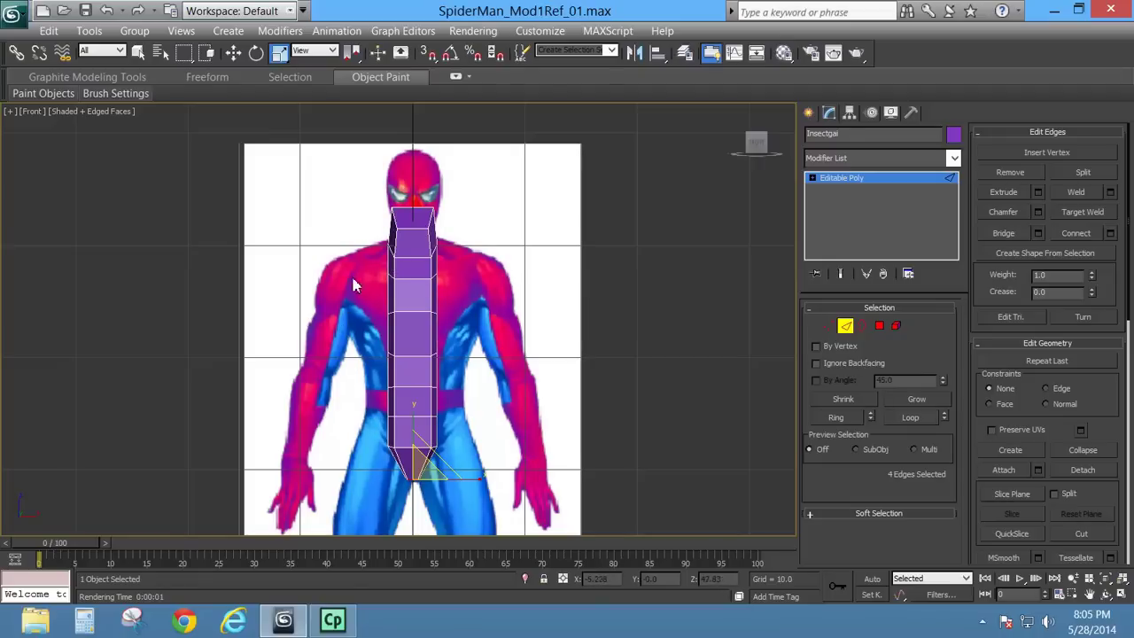
left_click(828, 326)
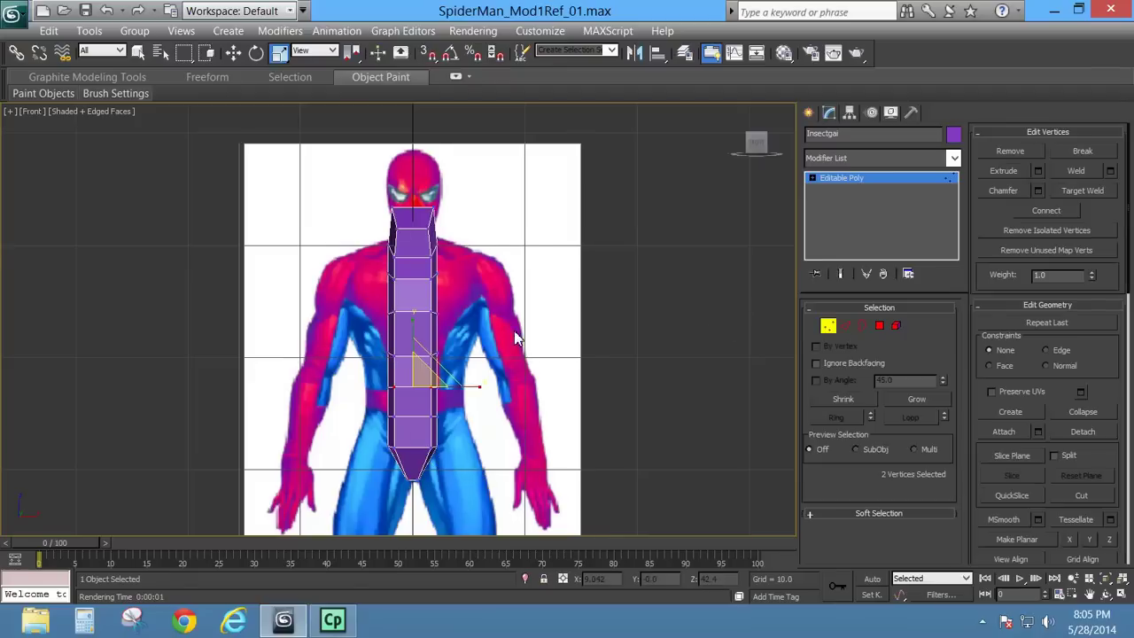
scroll(449, 329, "up", 6)
middle_click_drag(443, 295, 442, 329)
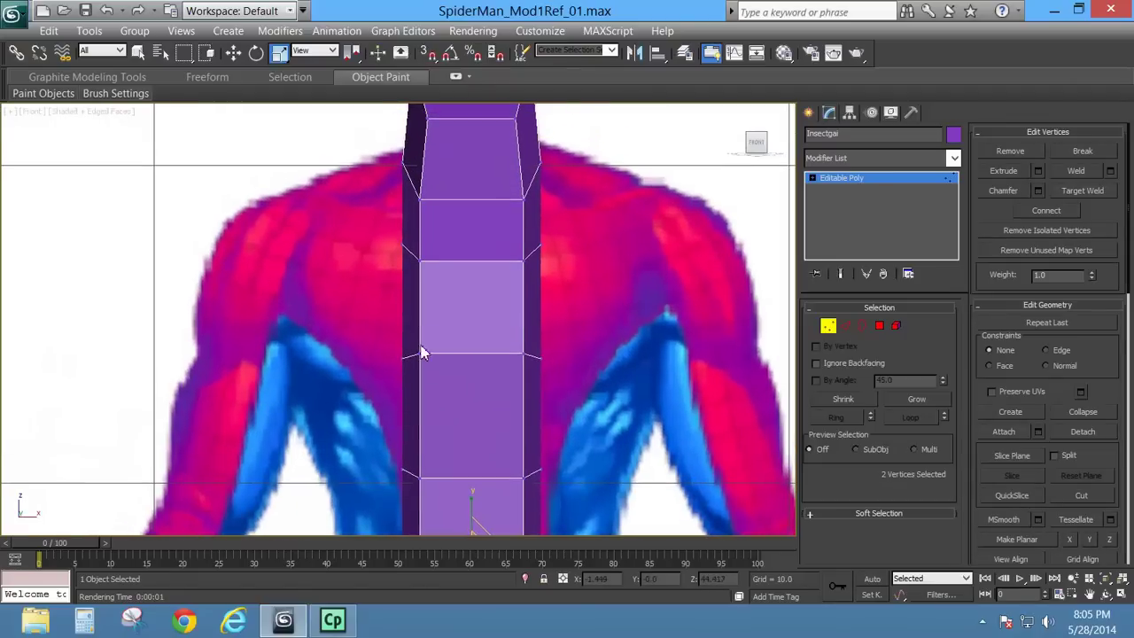
left_click_drag(366, 329, 470, 357)
left_click(234, 54)
key("ctrl+z")
left_click_drag(600, 320, 357, 387)
left_click(279, 53)
left_click_drag(536, 357, 499, 367)
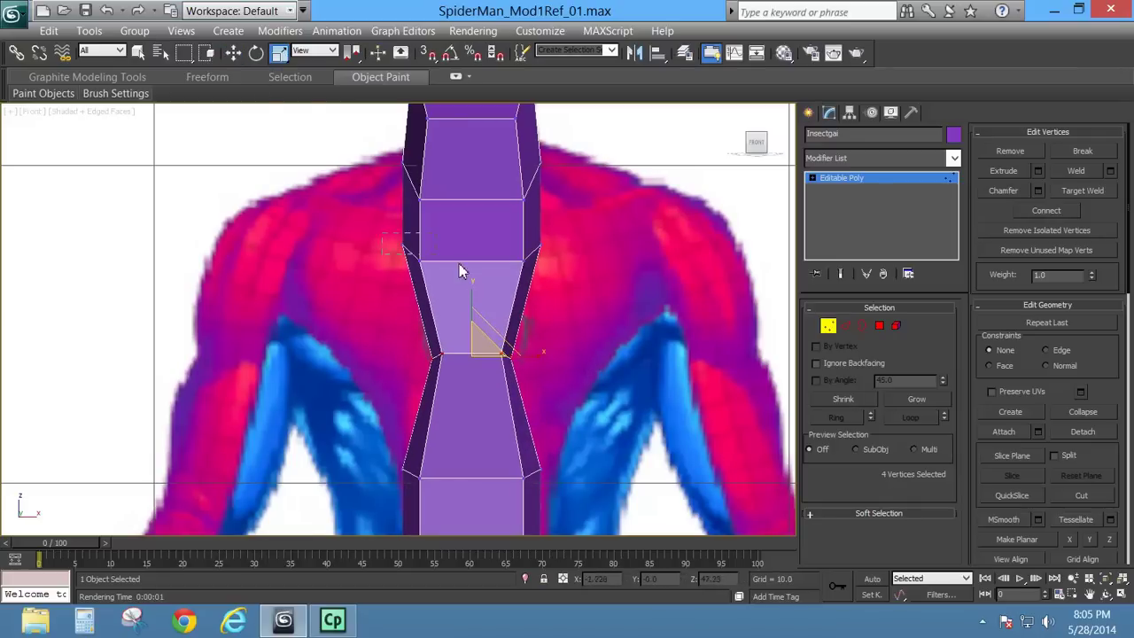
left_click_drag(459, 263, 585, 283)
left_click_drag(534, 255, 513, 256)
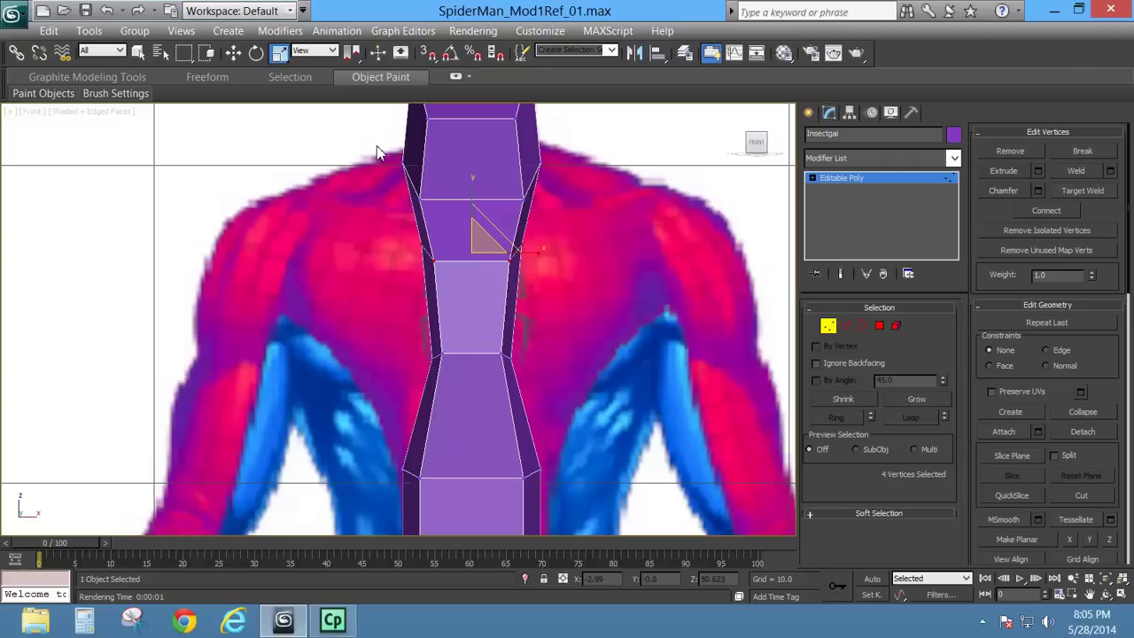
Step: Raise the edge loop at the collar to about Z 49.9 to follow the base of the neck
left_click(845, 325)
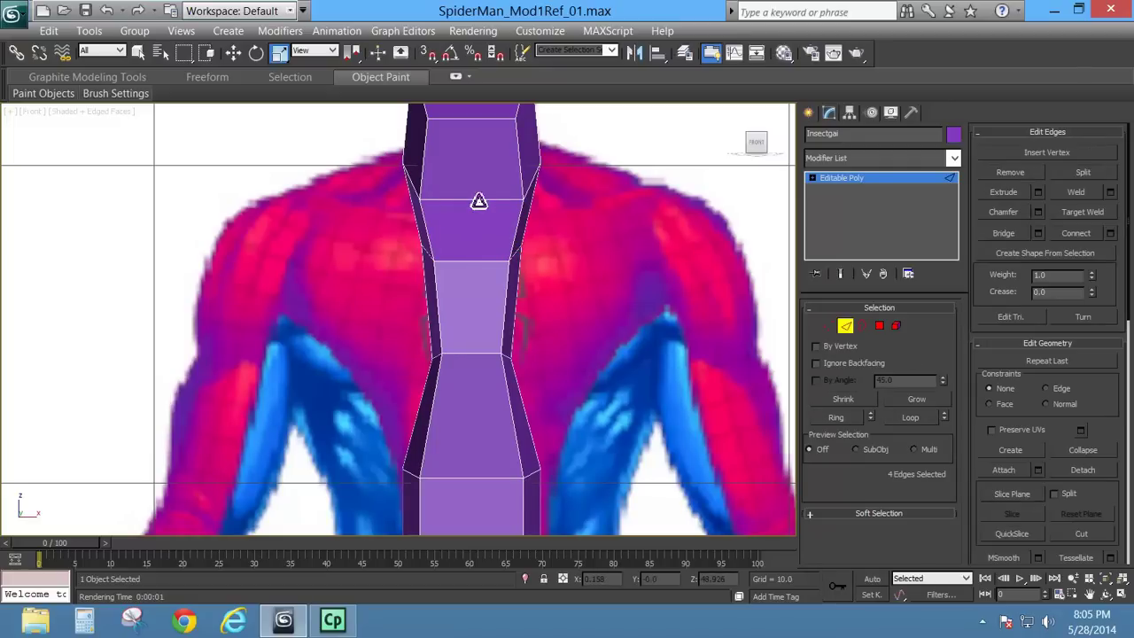
left_click(479, 202)
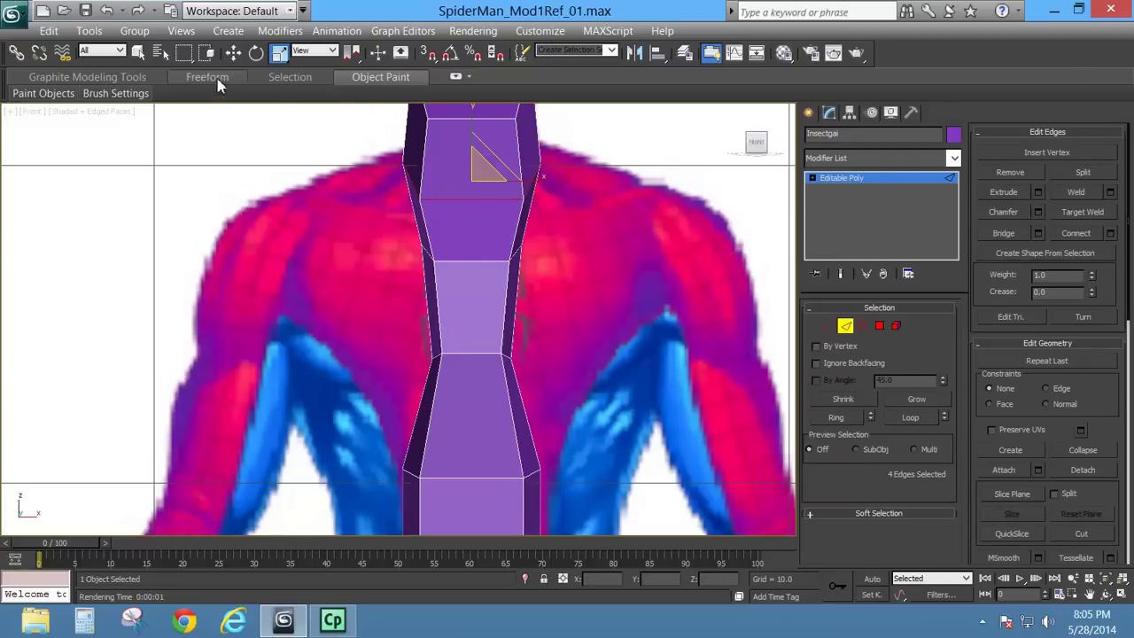
left_click(233, 53)
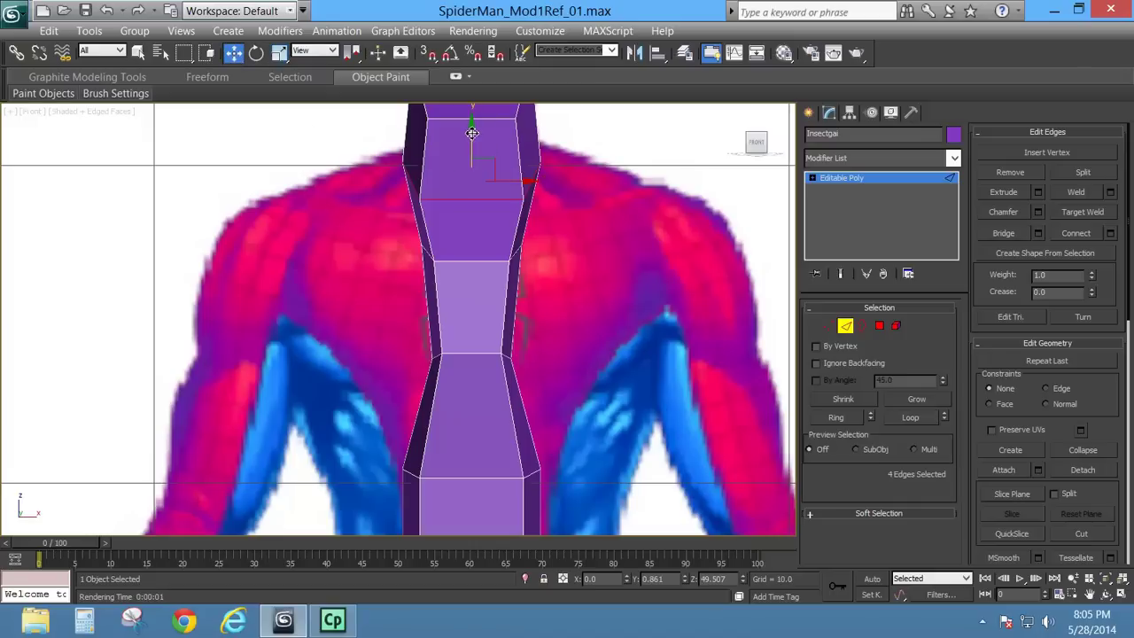
left_click_drag(472, 133, 470, 111)
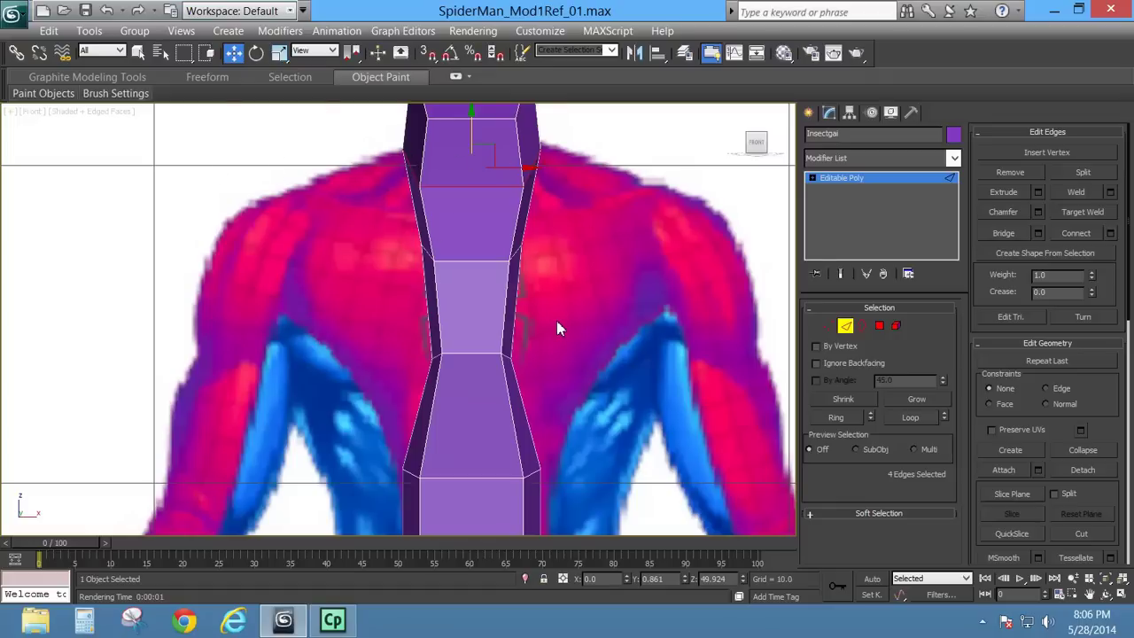
middle_click_drag(556, 325, 538, 384)
middle_click_drag(555, 303, 551, 240)
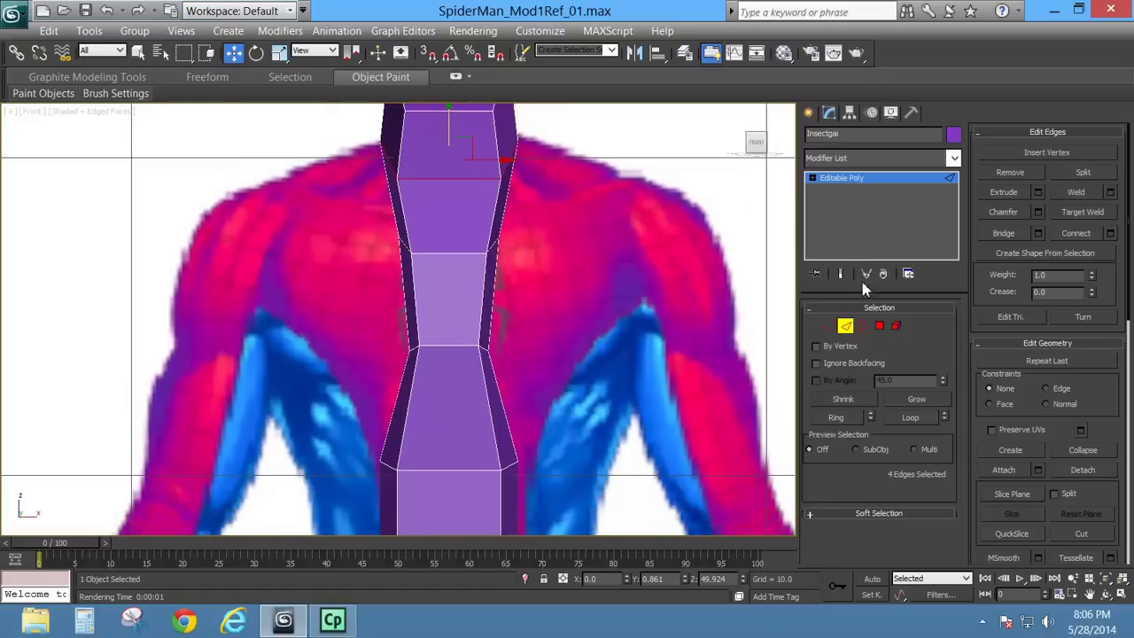
Step: Scale the edge loop above the waist slightly wider and widen the lower chest loop a little
left_click(877, 325)
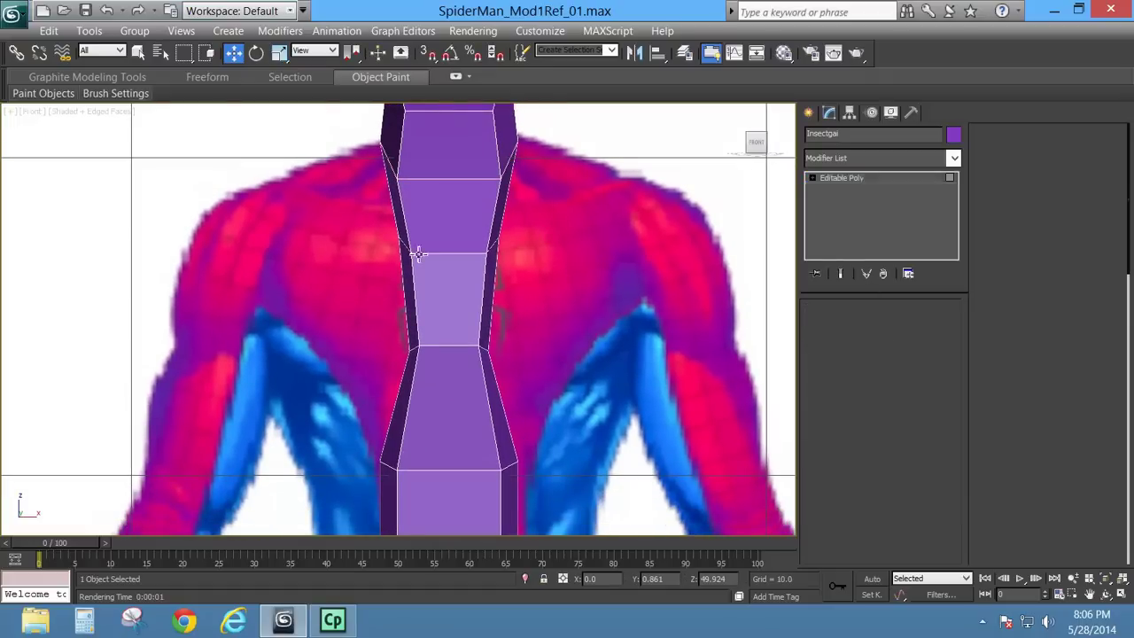
middle_click_drag(418, 254, 422, 172)
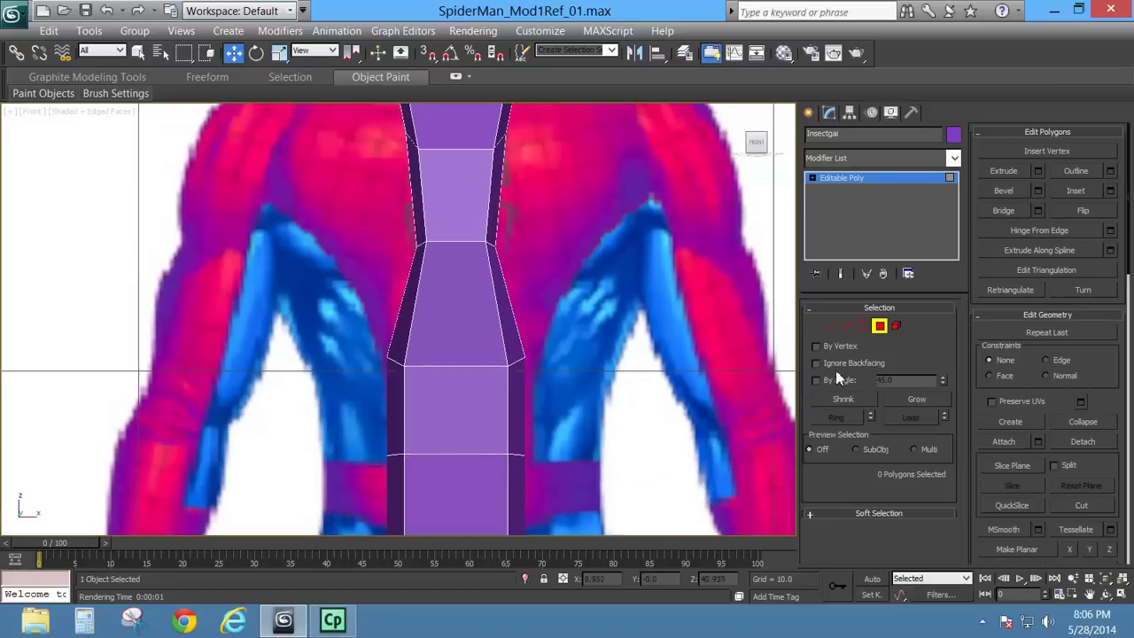
left_click(845, 325)
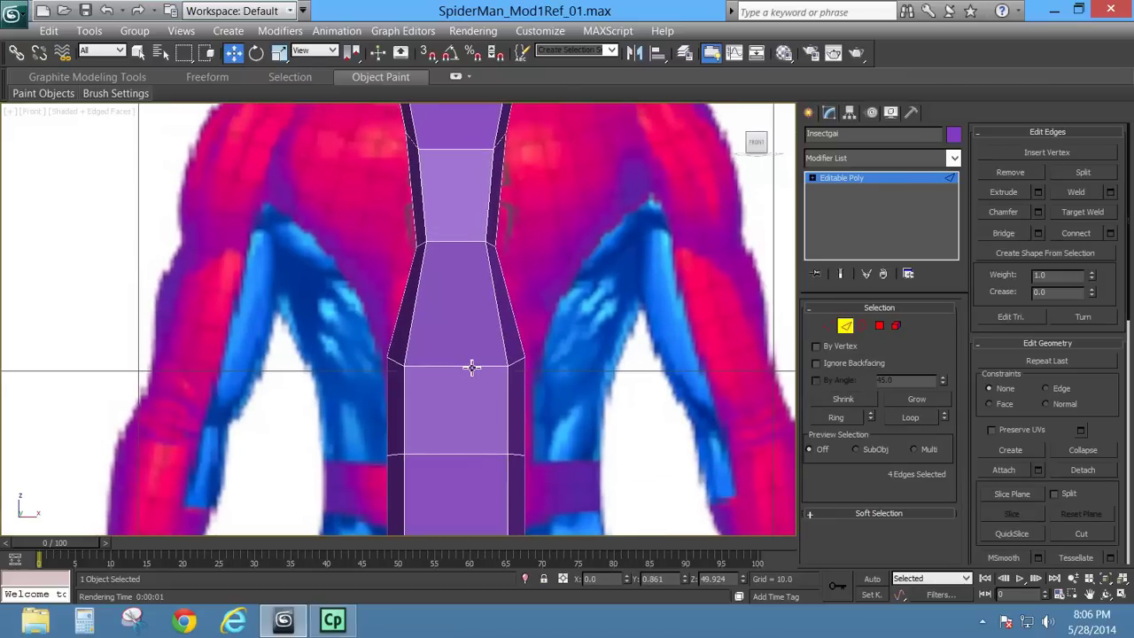
key("r")
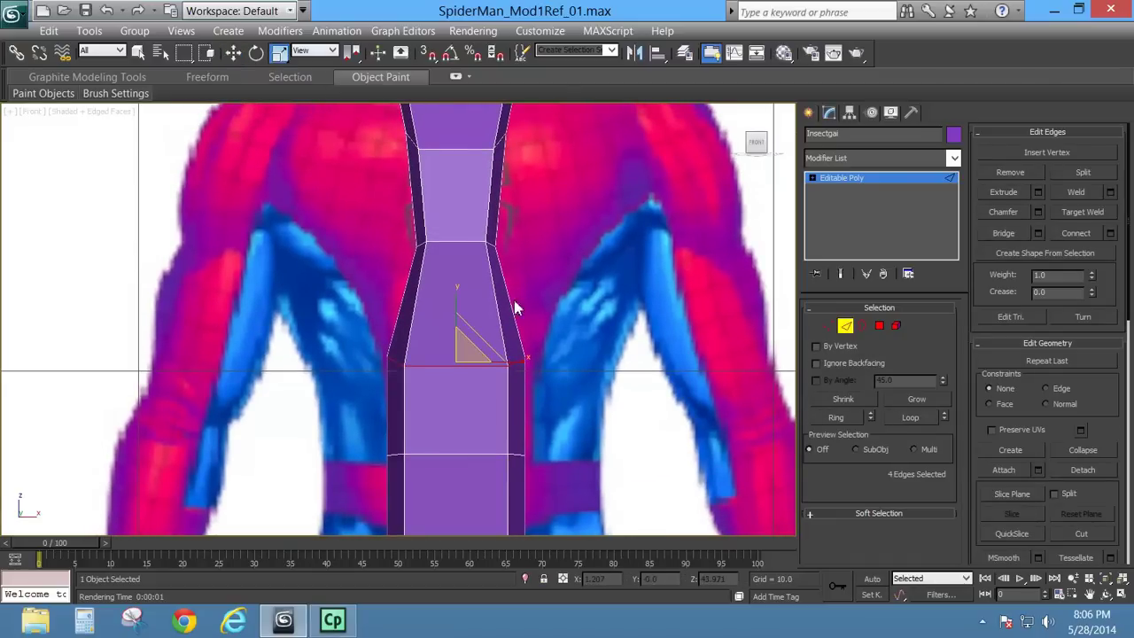
mouse_move(520, 359)
left_mouse_down()
mouse_move(498, 370)
mouse_move(419, 362)
mouse_move(516, 361)
left_mouse_up()
middle_click_drag(534, 245, 531, 299)
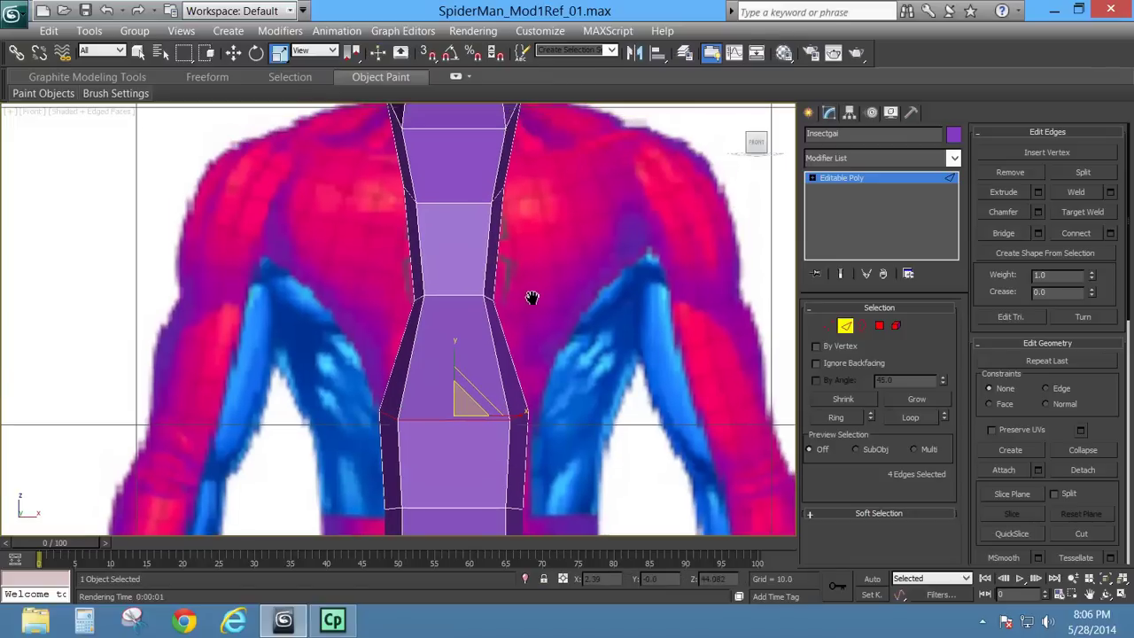
double_click(460, 297)
left_click_drag(523, 301, 534, 301)
middle_click_drag(481, 263, 501, 285)
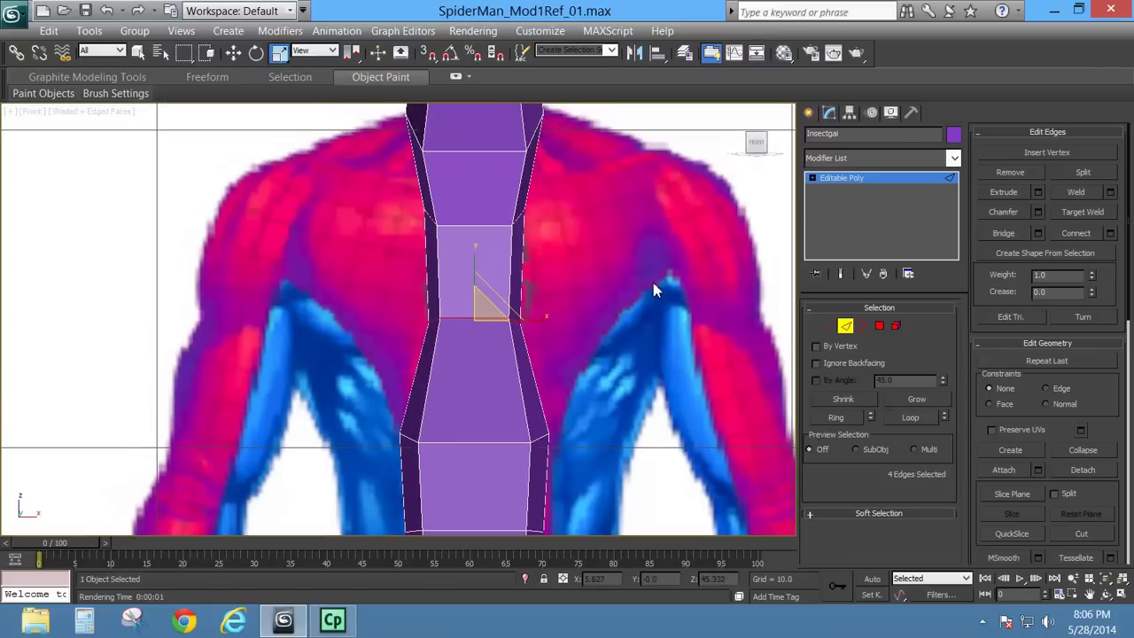
scroll(620, 269, "down", 3)
middle_click_drag(579, 296, 570, 261)
scroll(581, 258, "up", 1)
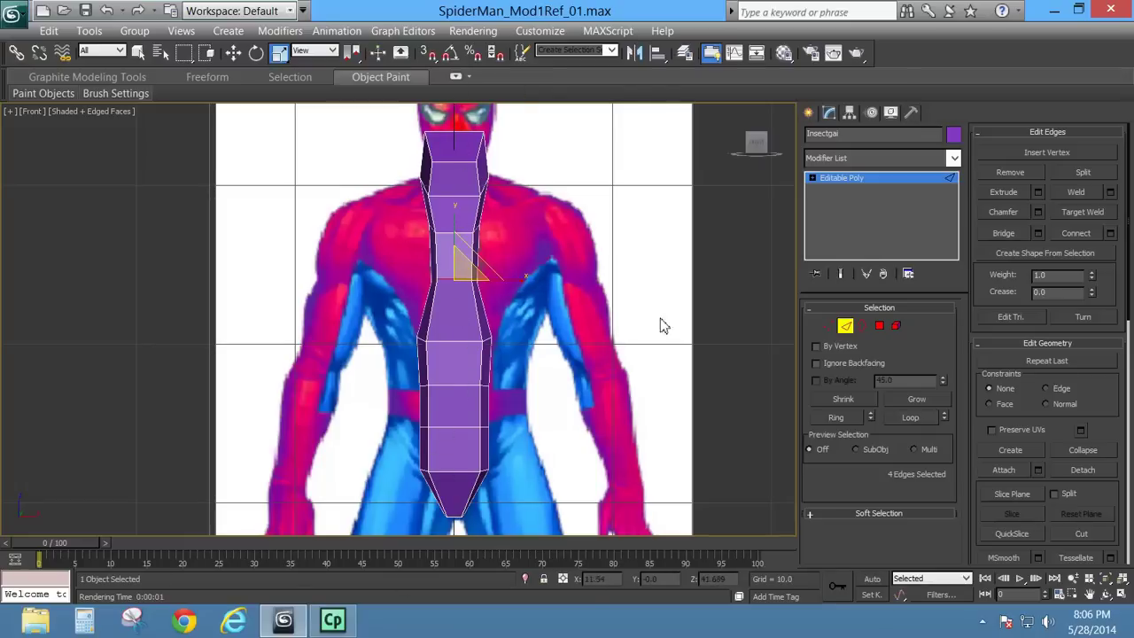
Step: Select the six side polygons on the character's right, from the hips up to the shoulder
left_click(879, 325)
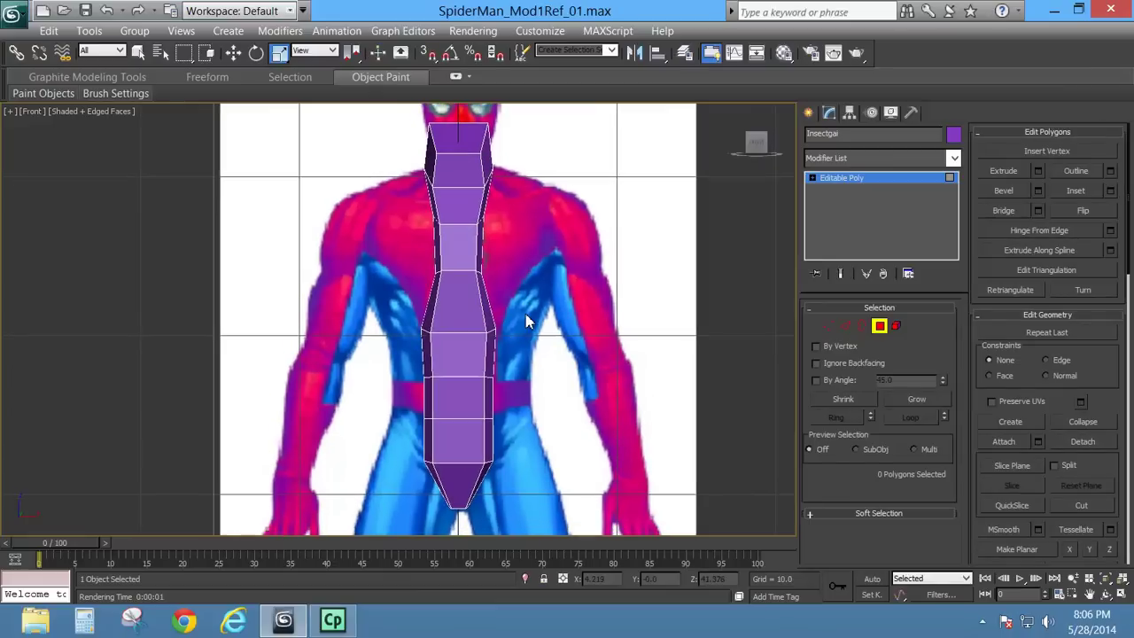
key("p")
middle_click_drag(400, 353, 454, 357, "alt")
middle_click_drag(485, 416, 498, 332)
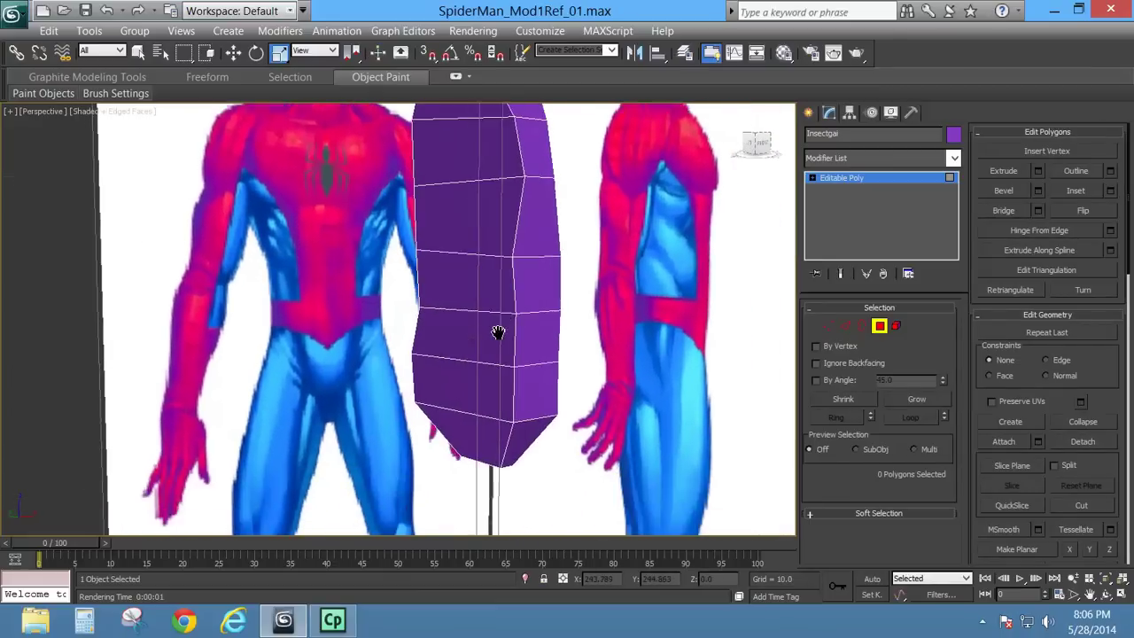
left_click(489, 389)
left_click(484, 328, "ctrl")
left_click(473, 268, "ctrl")
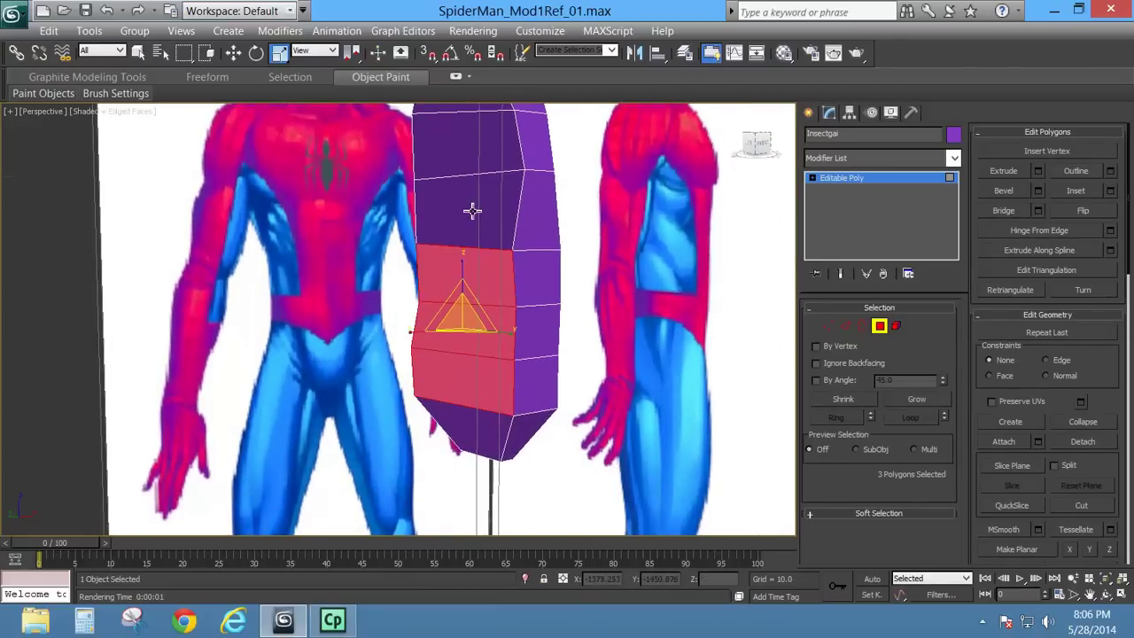
left_click(472, 211, "ctrl")
left_click(460, 147, "ctrl")
middle_click_drag(476, 217, 465, 345)
left_click(449, 225, "ctrl")
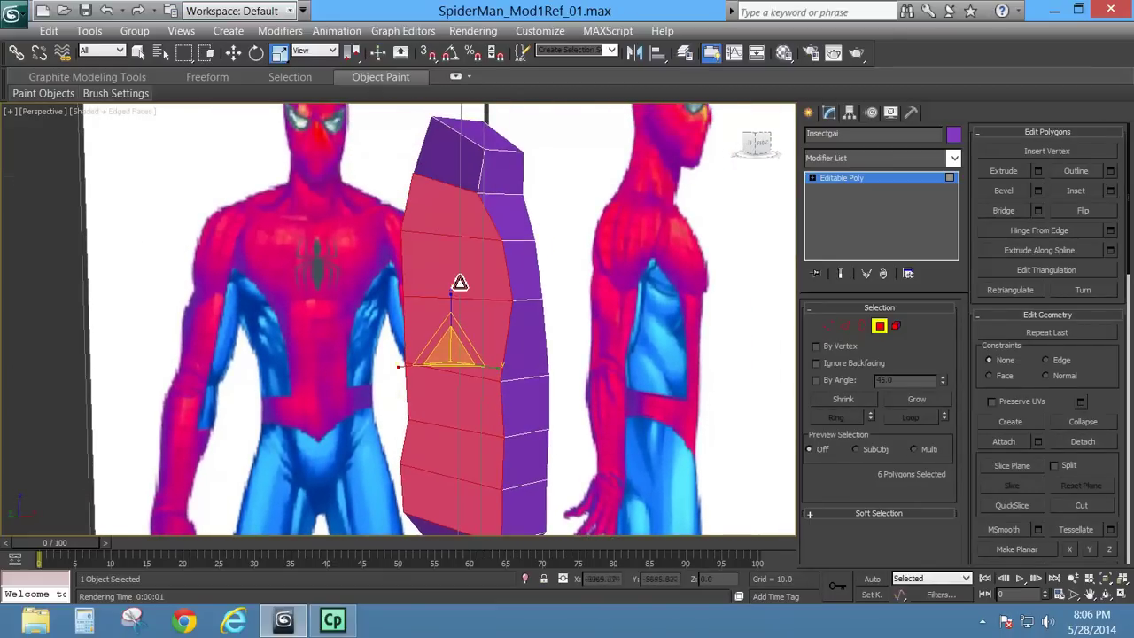
key("f")
middle_click_drag(483, 301, 480, 334)
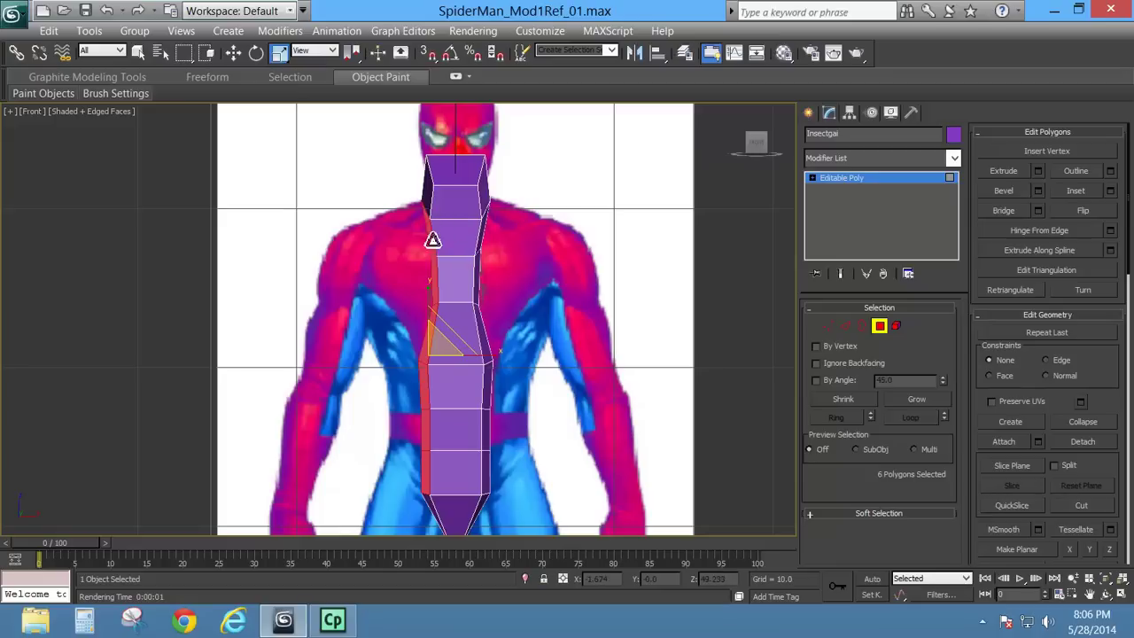
left_click(233, 52)
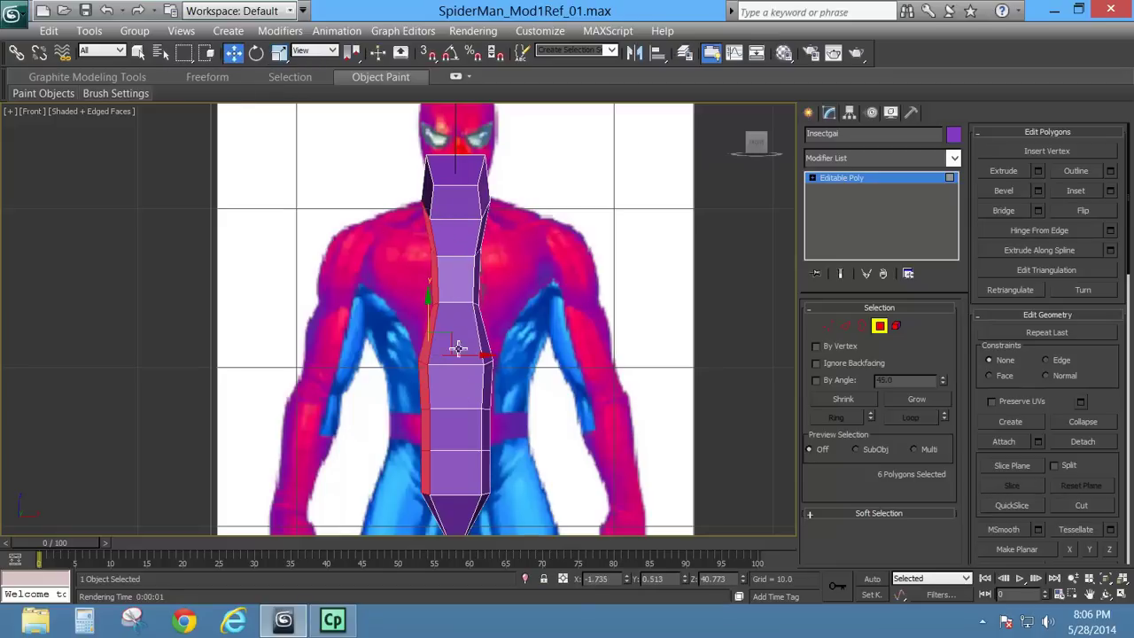
left_click_drag(444, 340, 352, 348)
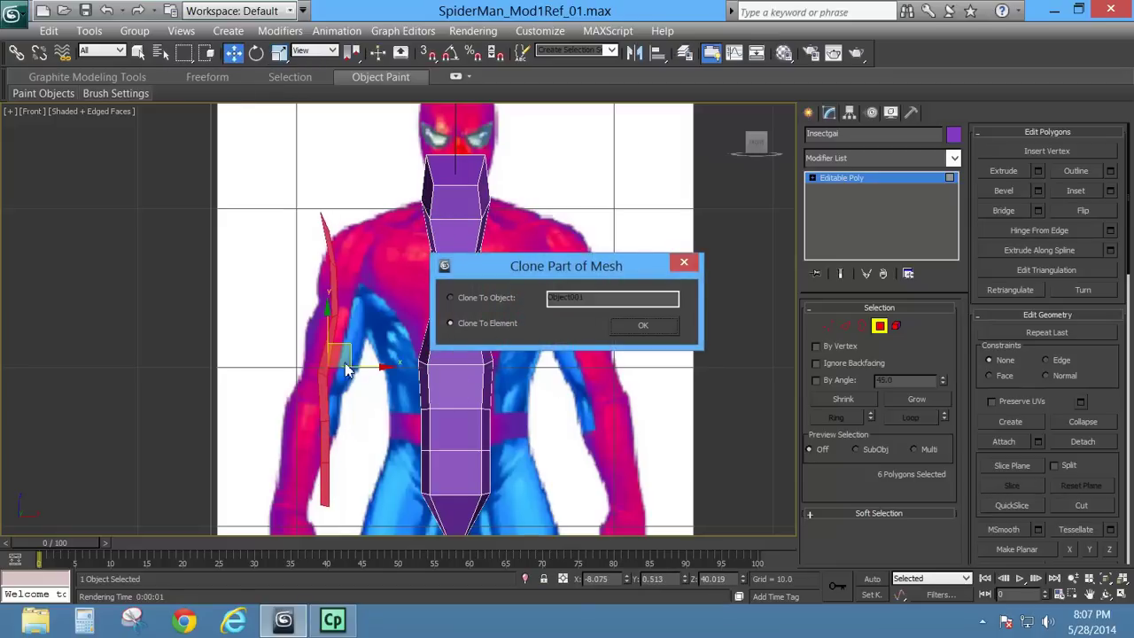
left_click(643, 325)
key("ctrl+z")
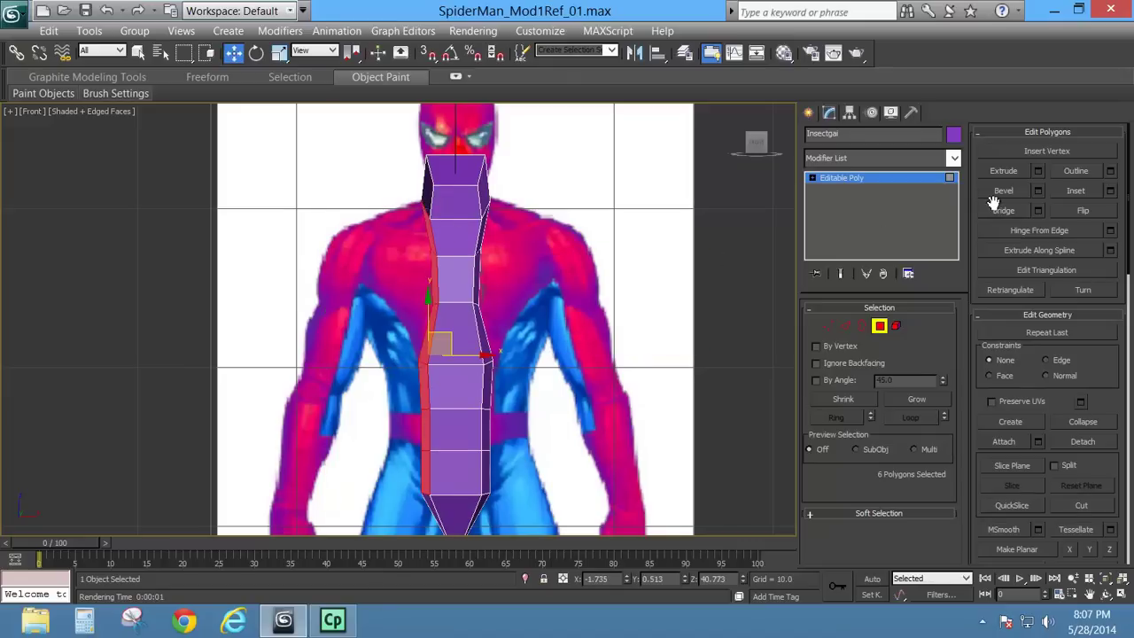
Step: Extrude the six selected side polygons by 2.679 along Local Normal to widen the torso's right half
left_click(1040, 170)
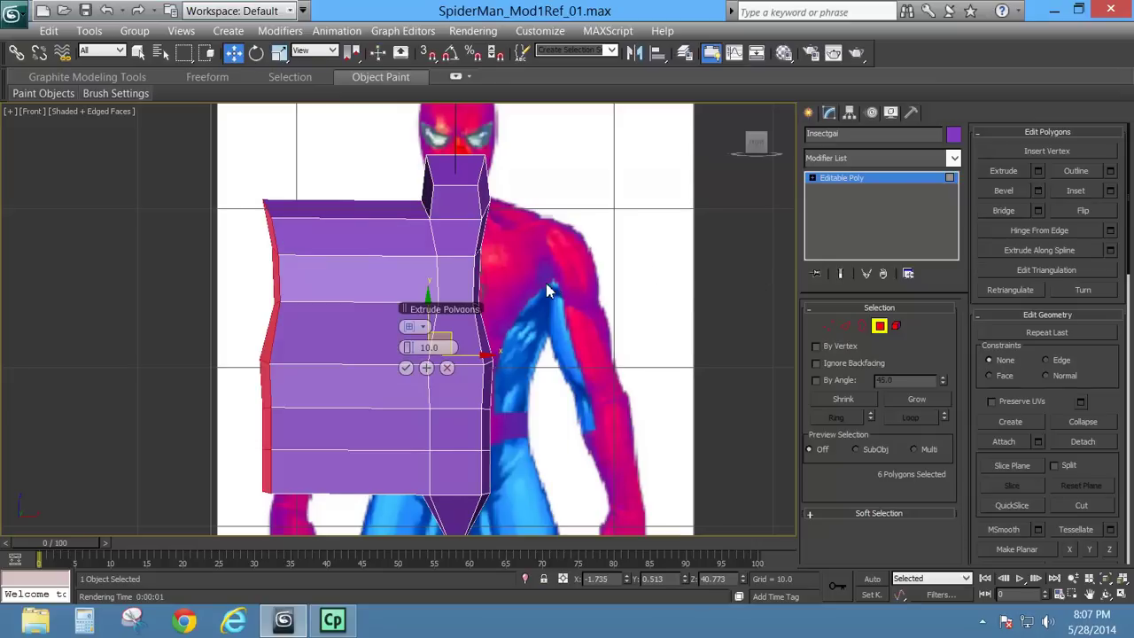
left_click_drag(409, 347, 306, 350)
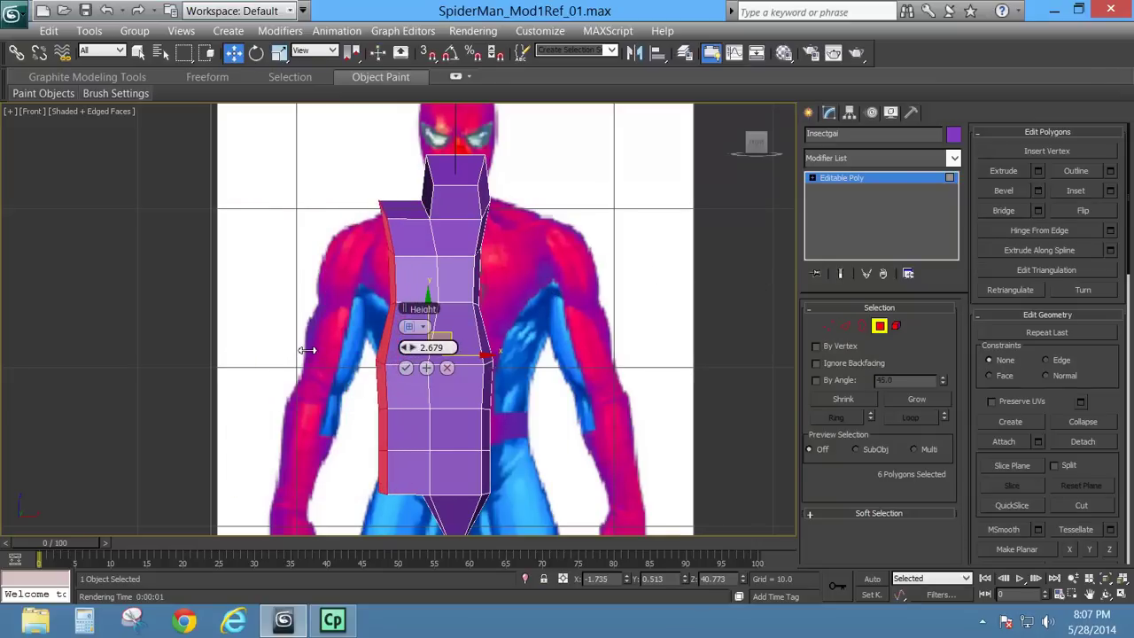
left_click(412, 328)
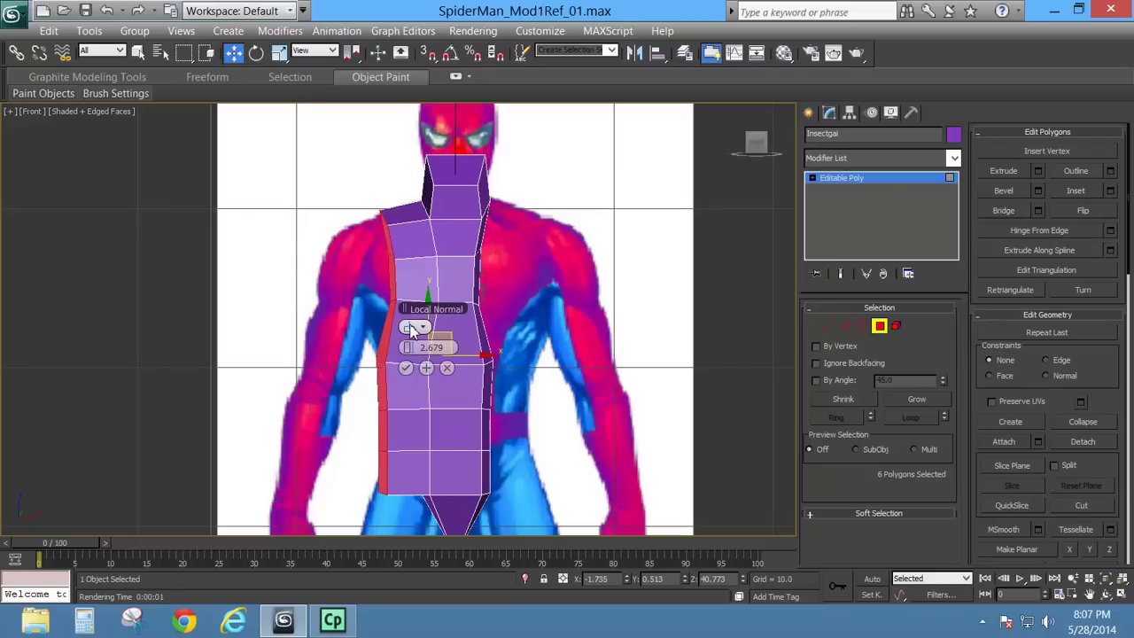
left_click(411, 328)
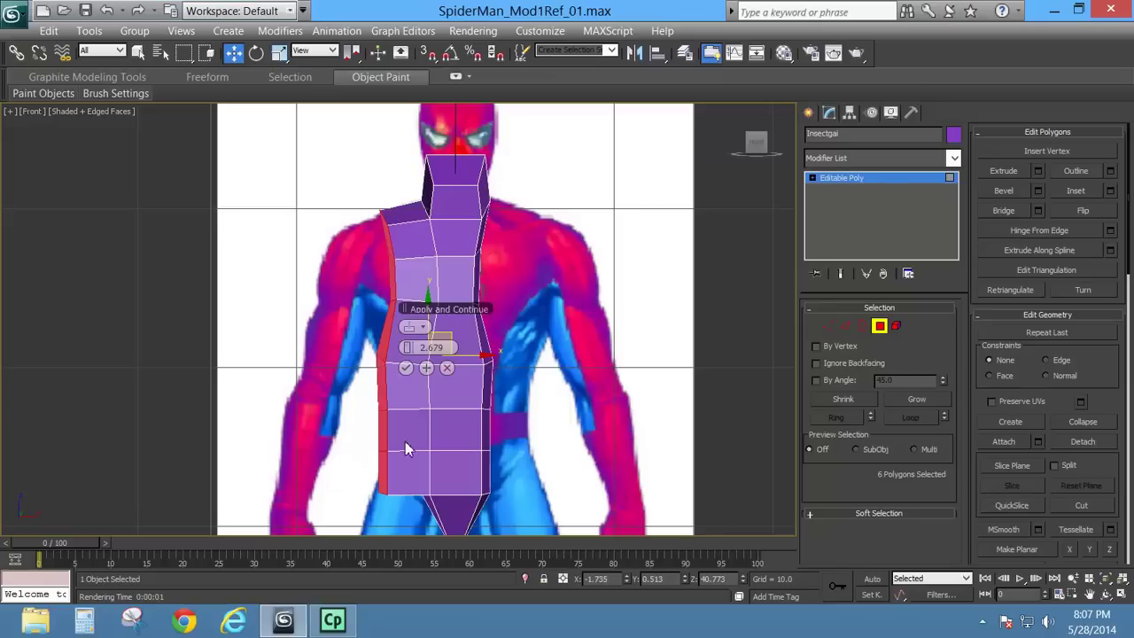
left_click(406, 369)
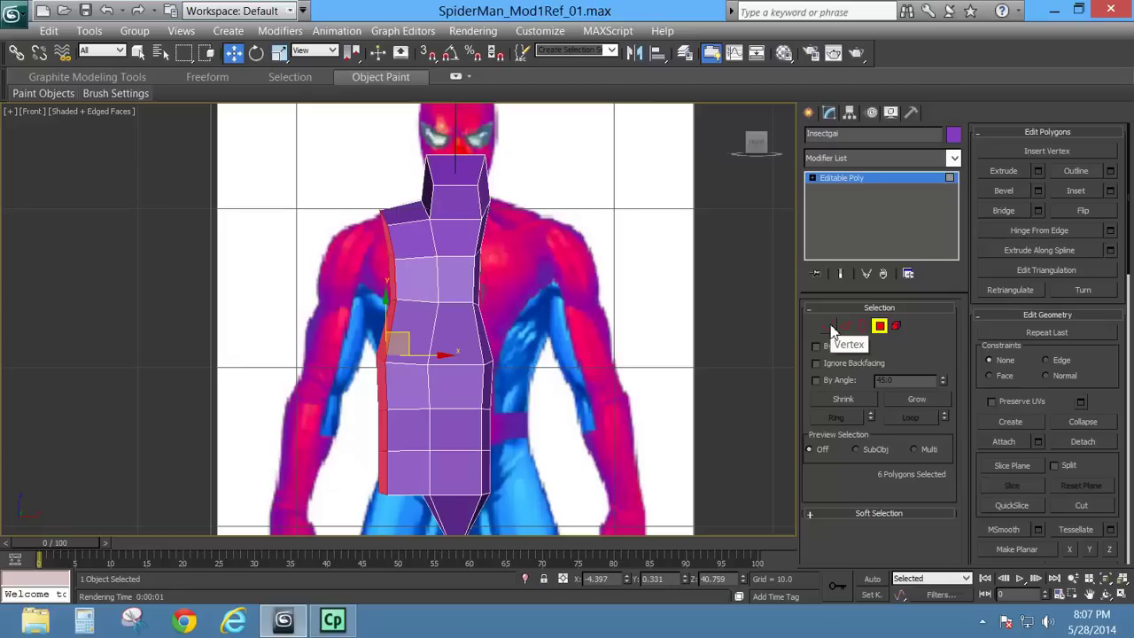
Step: Move the extruded side's top outer edge out and down onto the shoulder line, to about X -5.3, Z 48.8
left_click(832, 331)
scroll(394, 330, "up", 5)
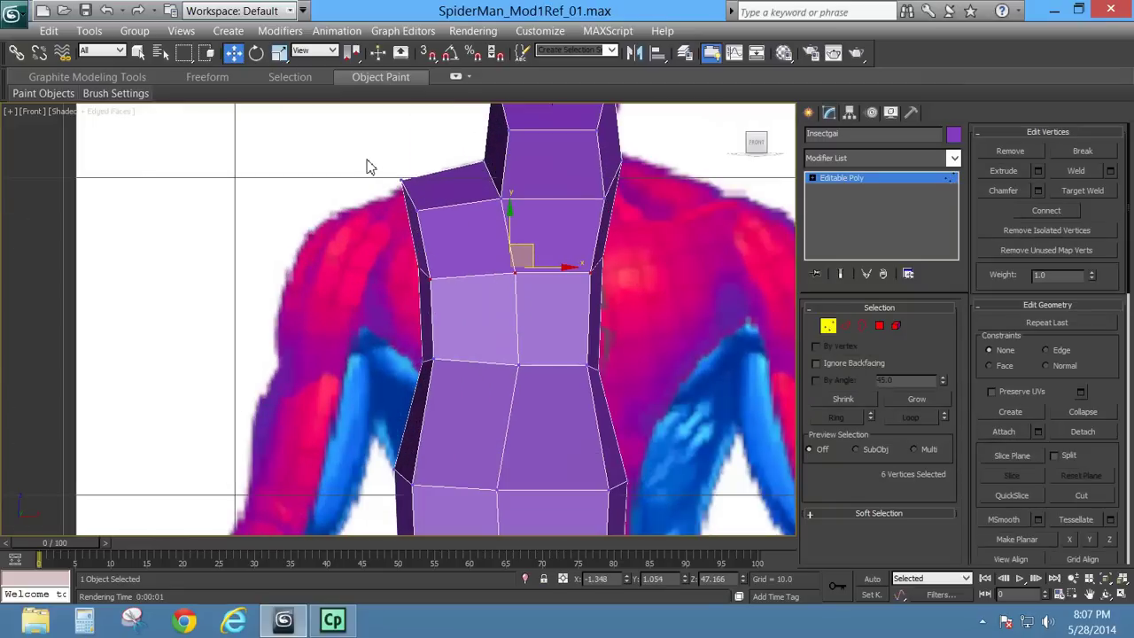
key("2")
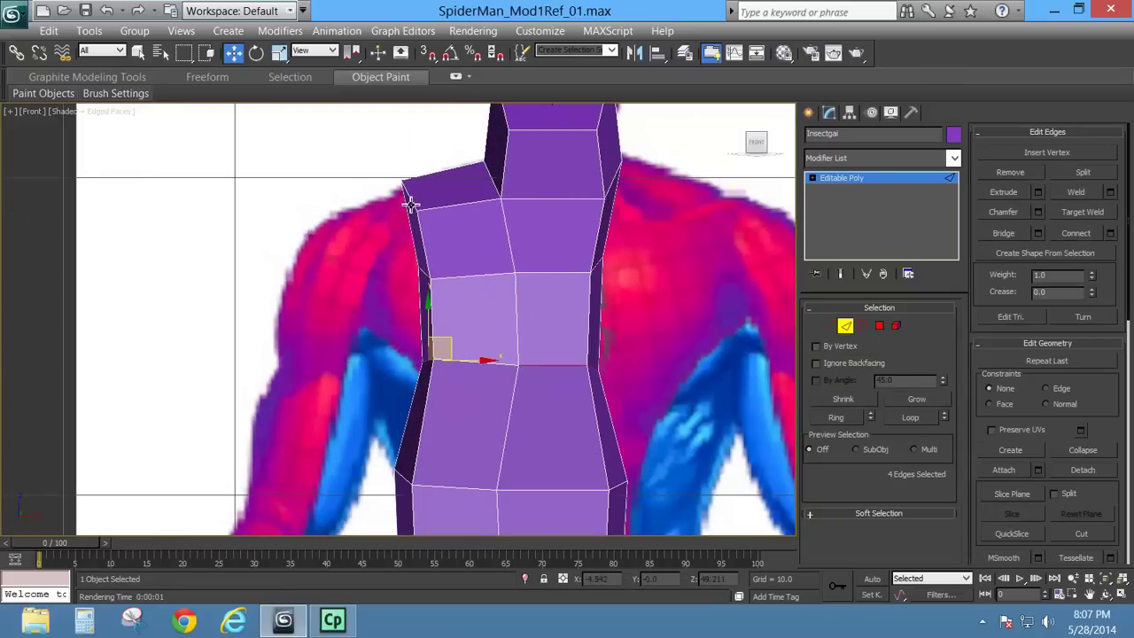
left_click(414, 200)
left_click_drag(429, 184, 383, 216)
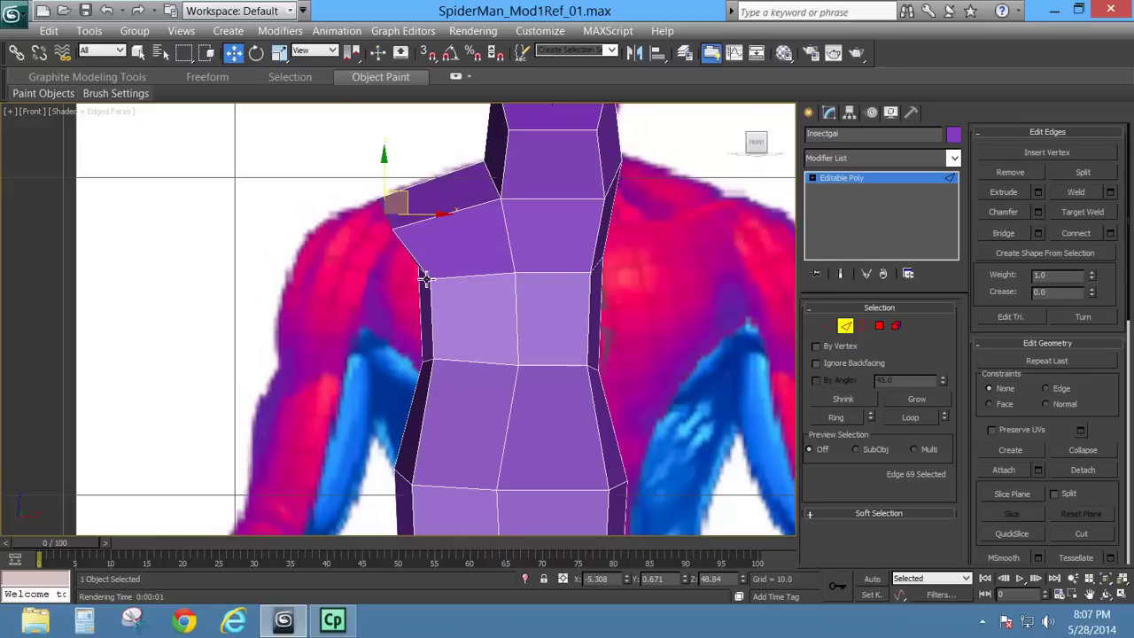
Step: Move the next two outer side edges below the shoulder outward to follow the chest and armpit of the reference
left_click(426, 279)
left_click(426, 278)
left_click_drag(444, 256, 360, 309)
left_click(427, 361)
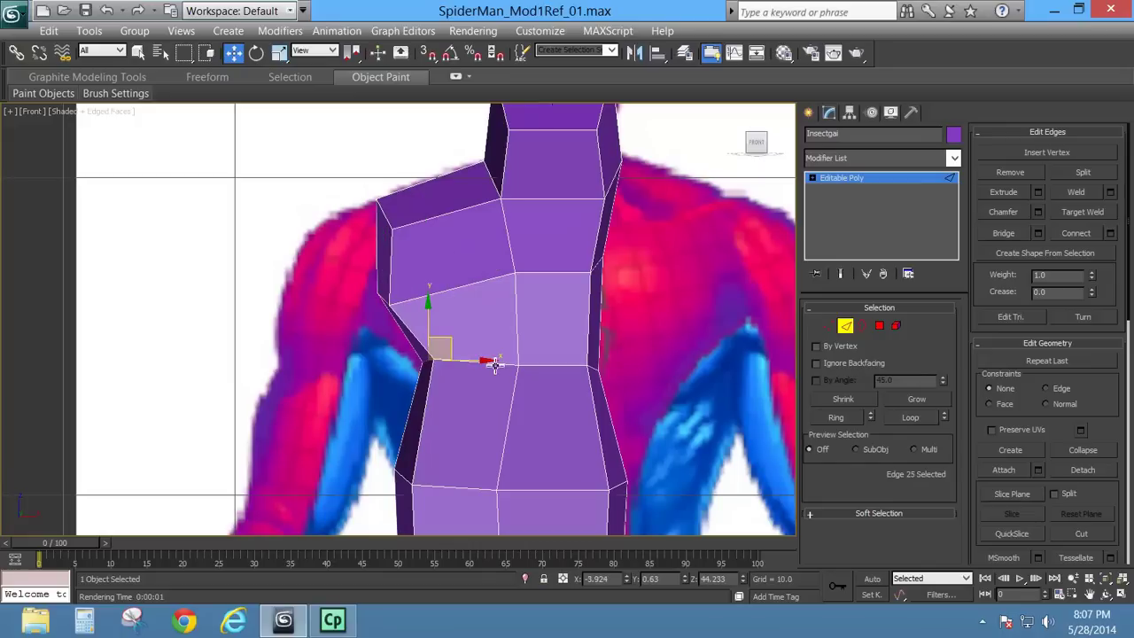
left_click_drag(437, 345, 403, 341)
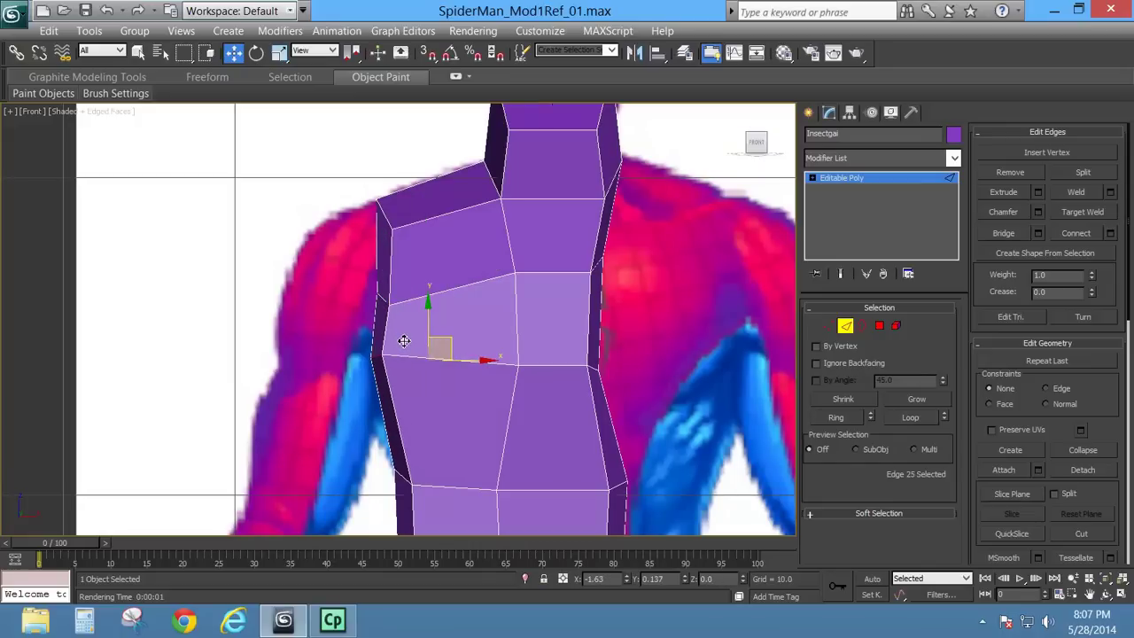
Step: Fit the extruded side's armpit edge to about X -5.46, Z 43.9 and the chest edge above it to about X -5.63, Z 46.2
mouse_move(403, 341)
middle_mouse_down()
mouse_move(412, 375)
mouse_move(400, 328)
middle_mouse_up()
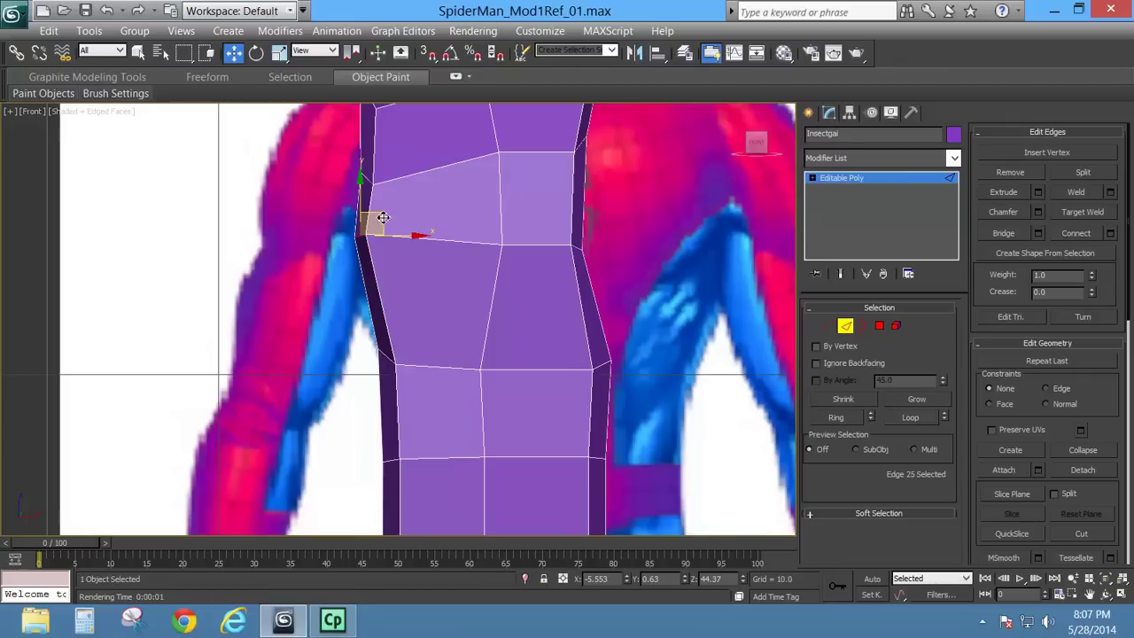
left_click_drag(383, 217, 387, 233)
middle_click_drag(386, 233, 395, 295)
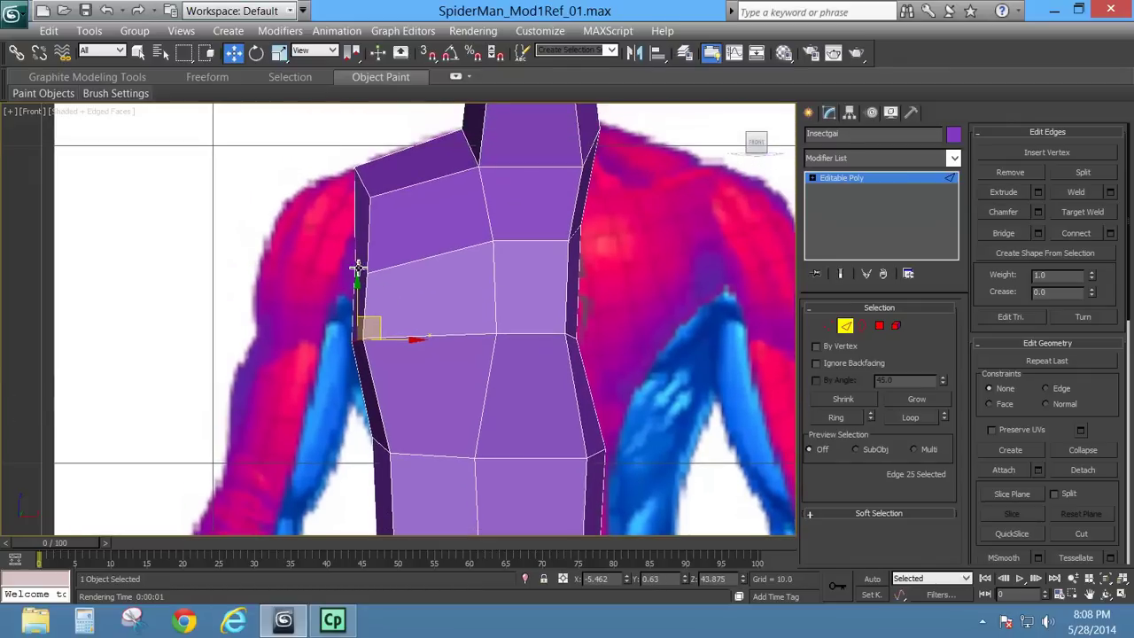
left_click(363, 265)
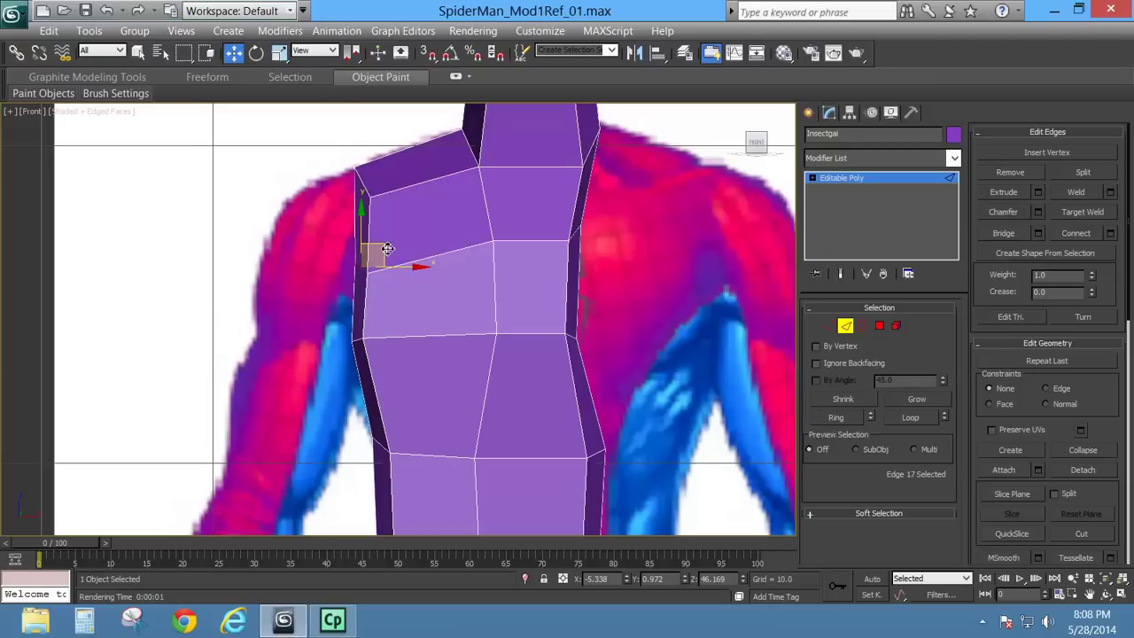
left_click_drag(386, 248, 369, 248)
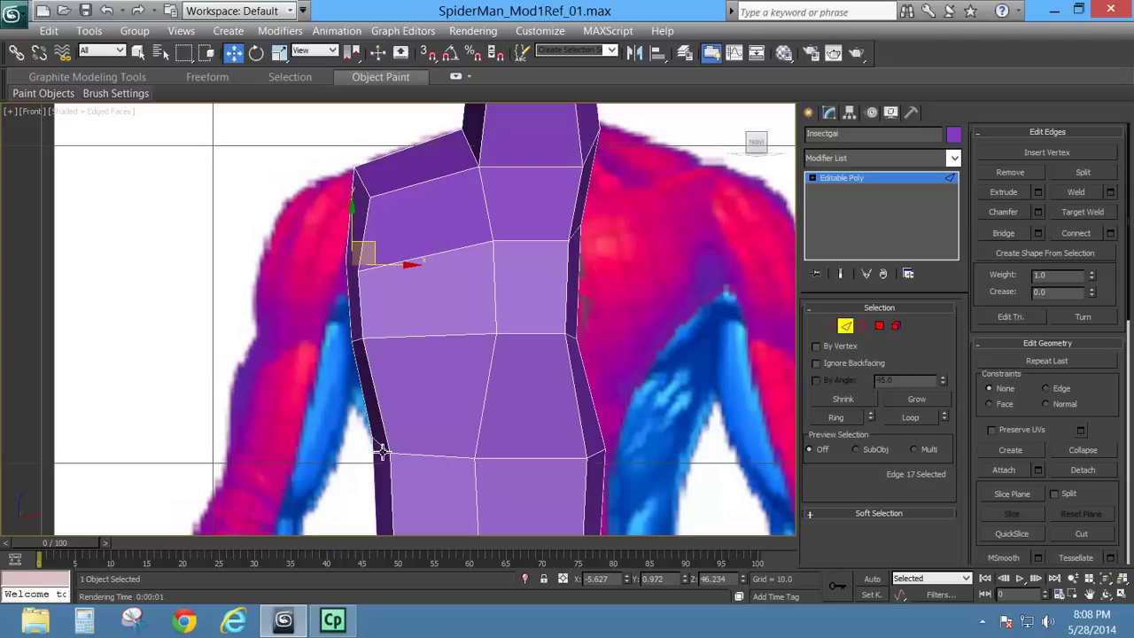
Step: Move the outer rib edge to about X -4.42, Z 39.9 and the waist edge below it inward to about X -3.9, Z 37.3
left_click(381, 452)
middle_click_drag(442, 448, 443, 306)
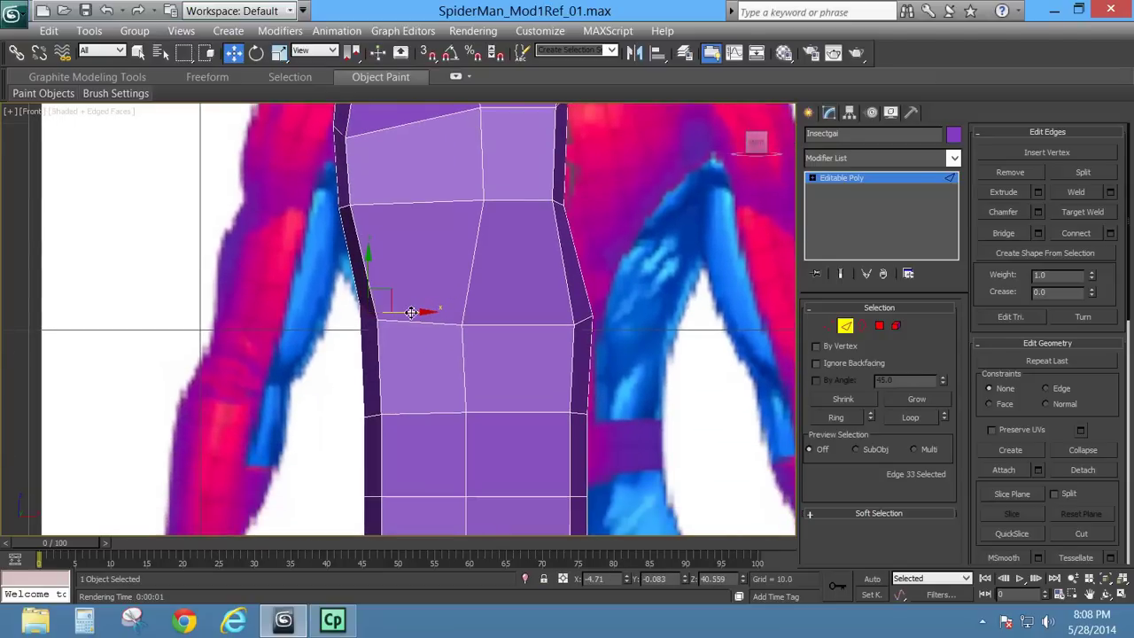
mouse_move(411, 312)
left_mouse_down()
mouse_move(448, 309)
mouse_move(403, 313)
left_mouse_up()
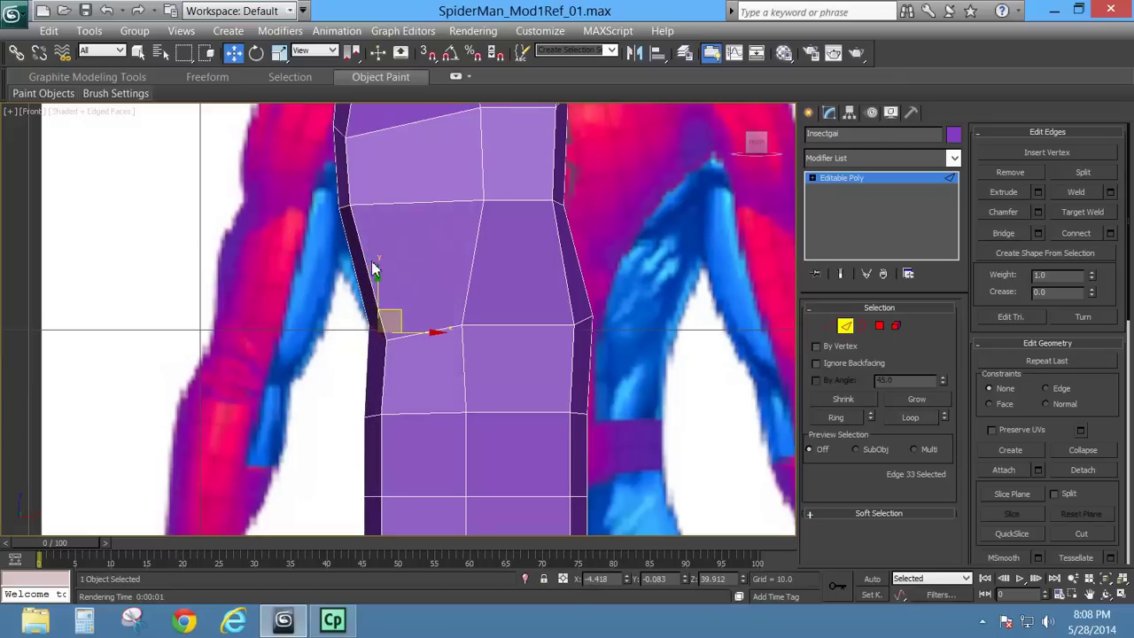
middle_click_drag(424, 372, 417, 315)
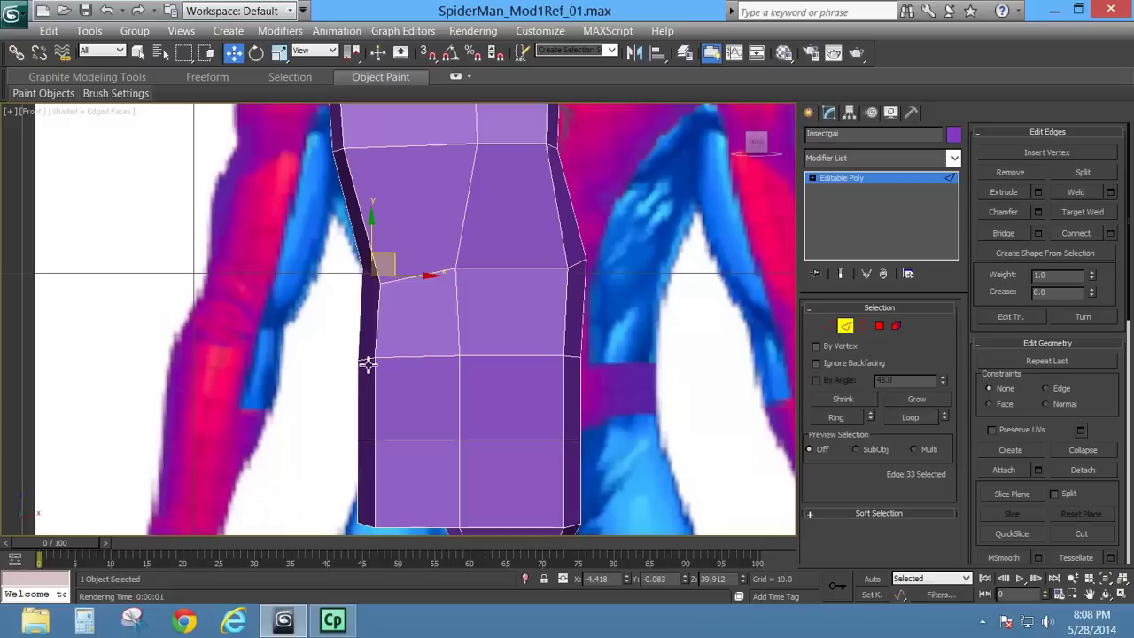
left_click(369, 359)
left_click_drag(403, 366, 440, 373)
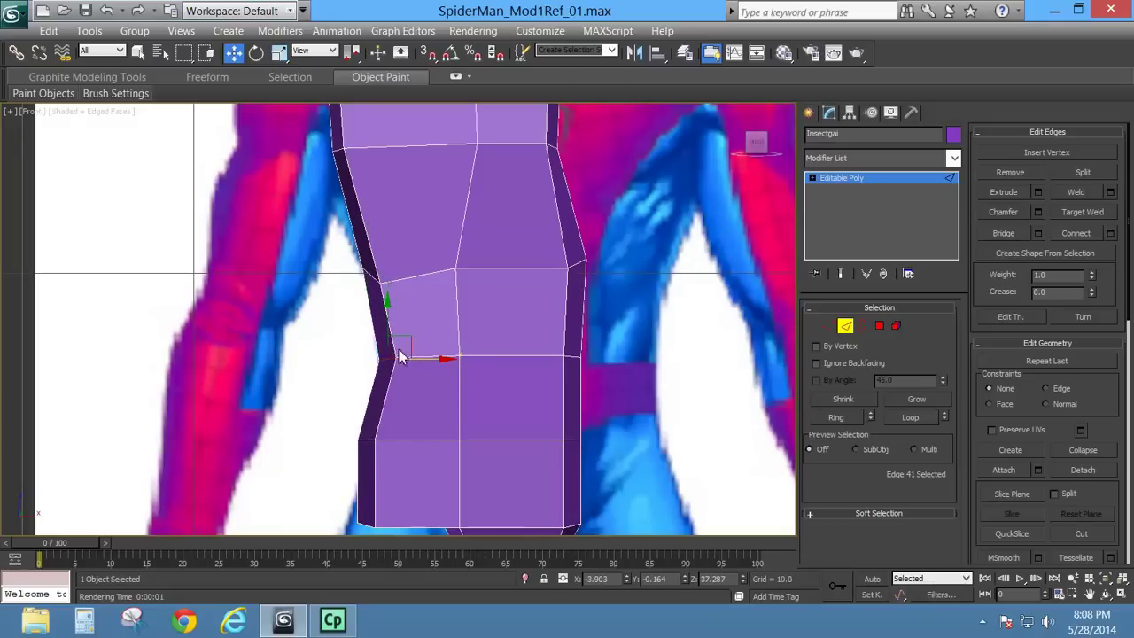
Step: Move the outer hip edge inward and raise the lowest side edge onto the leg crease, to about X -4.17, Z 34.15
left_click(366, 441)
mouse_move(429, 444)
left_mouse_down()
mouse_move(463, 442)
mouse_move(428, 444)
left_mouse_up()
middle_click_drag(429, 444, 484, 274)
left_click(353, 350)
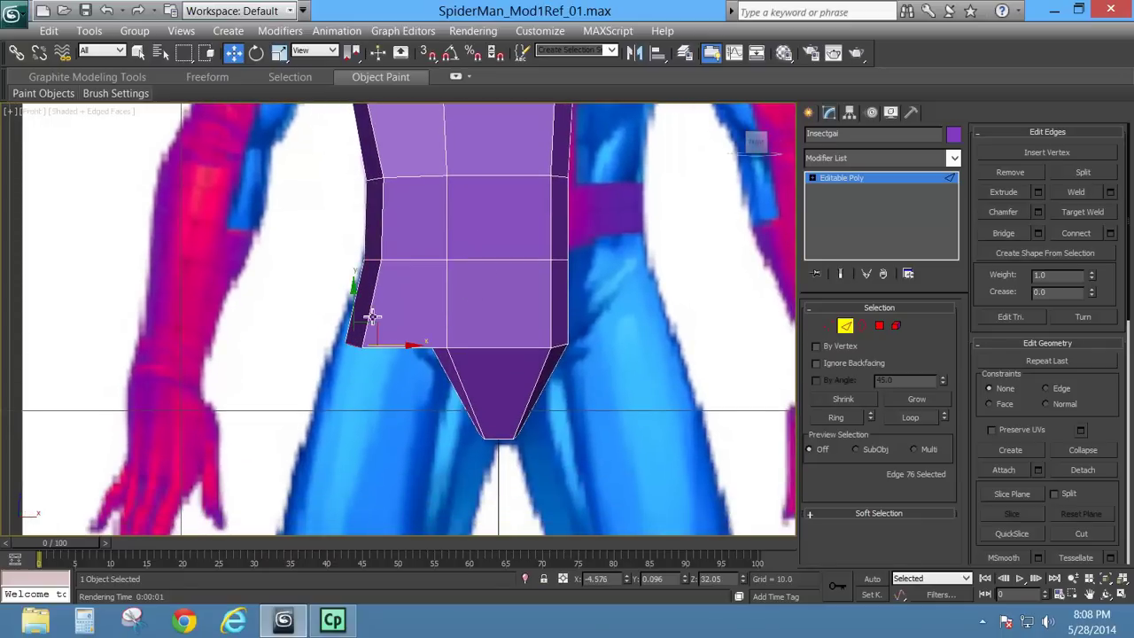
left_click_drag(376, 329, 391, 264)
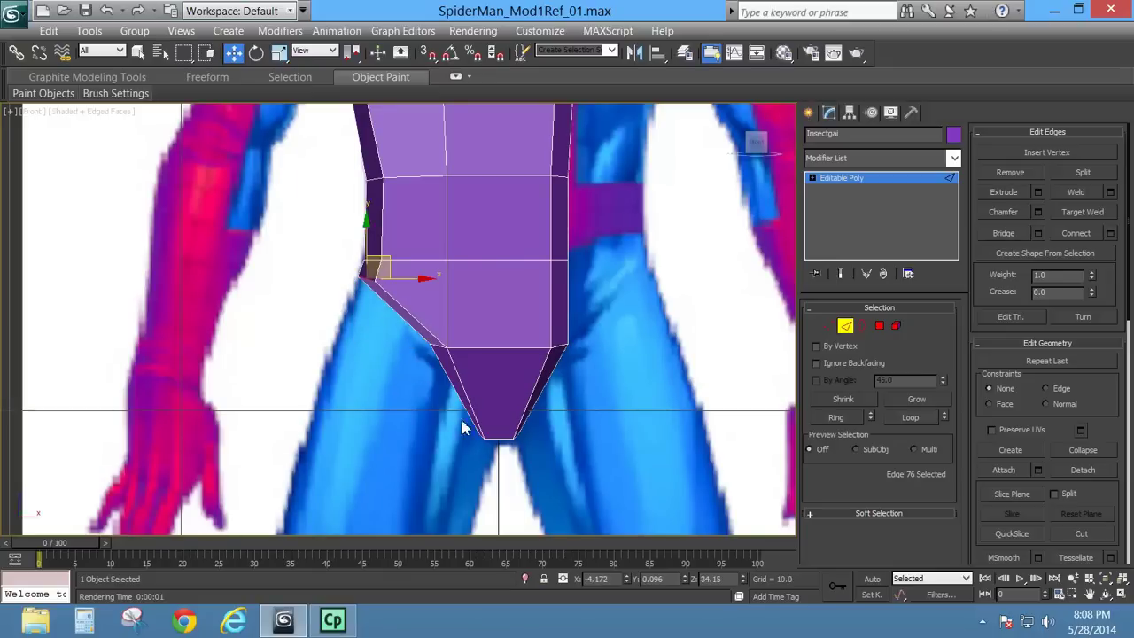
Step: Examine the extruded side's outline against the reference from hips to shoulder, in the front view and in perspective
middle_click_drag(421, 263, 430, 323)
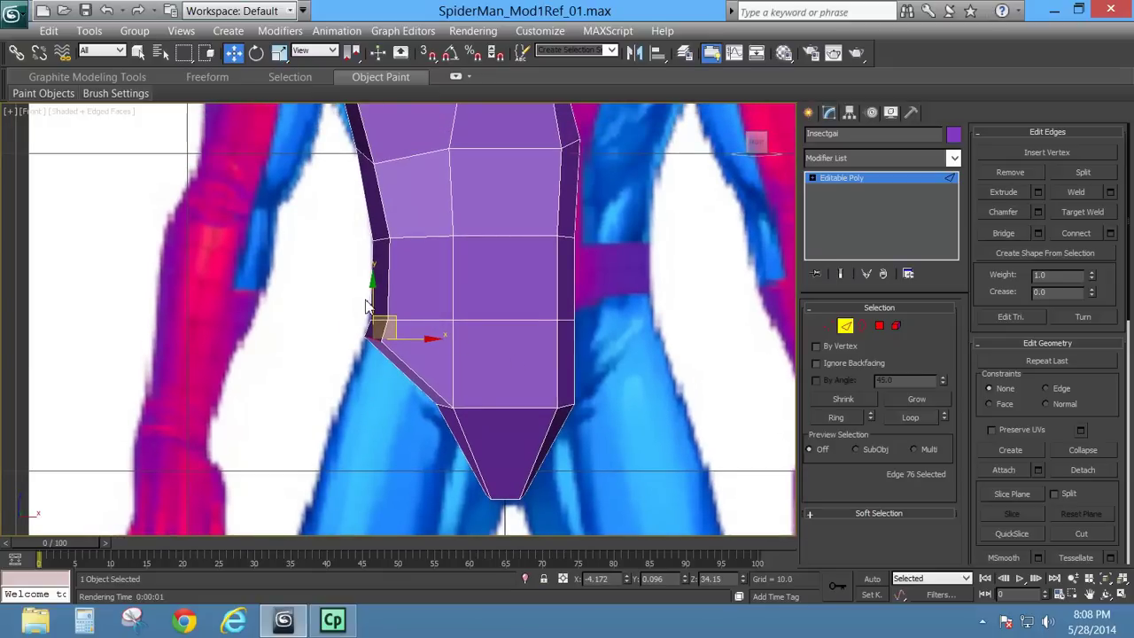
middle_click_drag(398, 432, 398, 321)
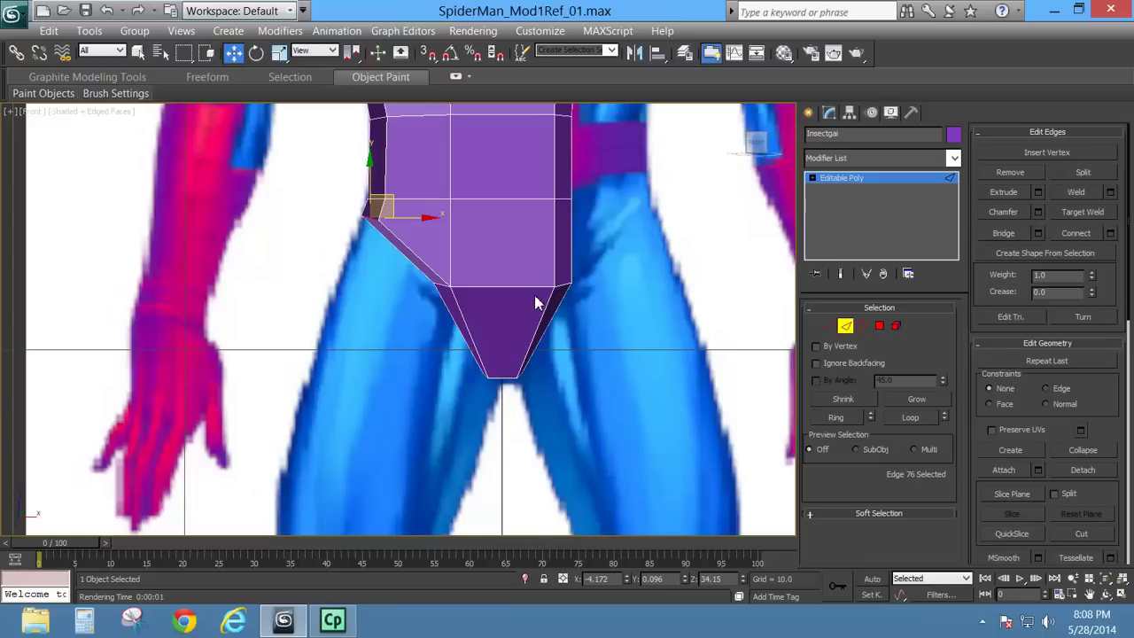
scroll(503, 287, "up", 5)
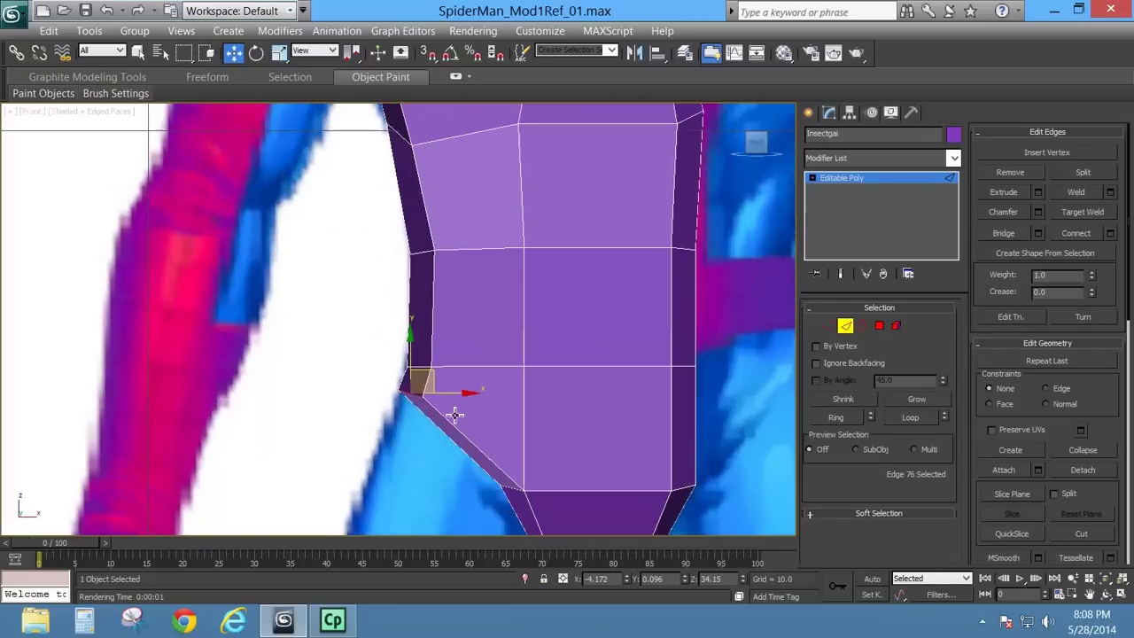
middle_click_drag(473, 340, 446, 481)
middle_click_drag(384, 294, 420, 466)
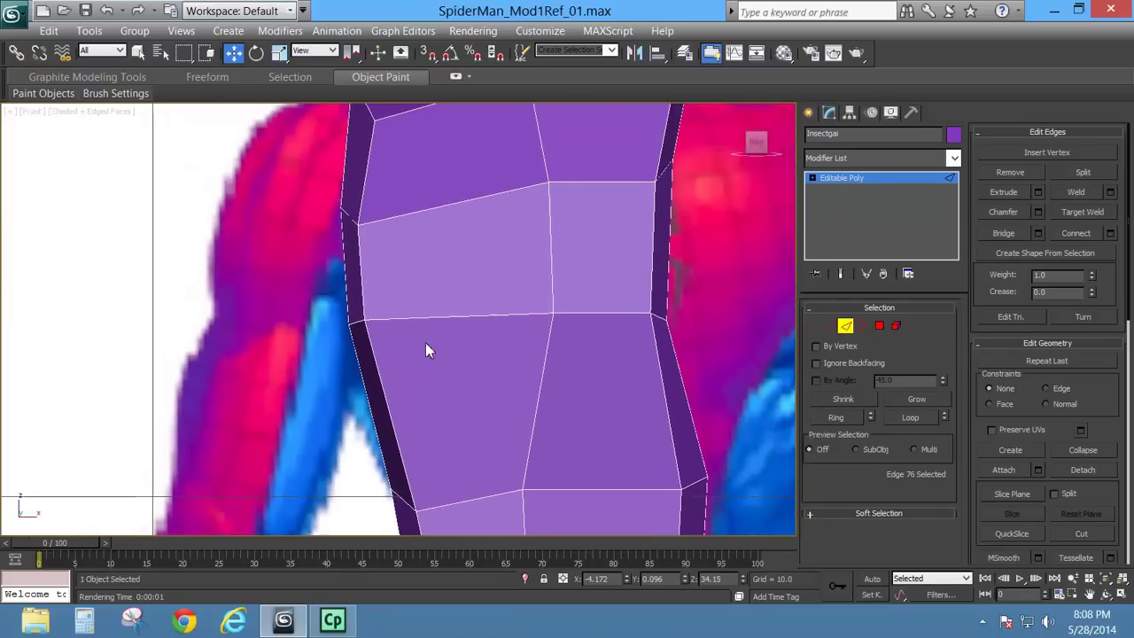
middle_click_drag(422, 292, 408, 375)
scroll(408, 374, "down", 6)
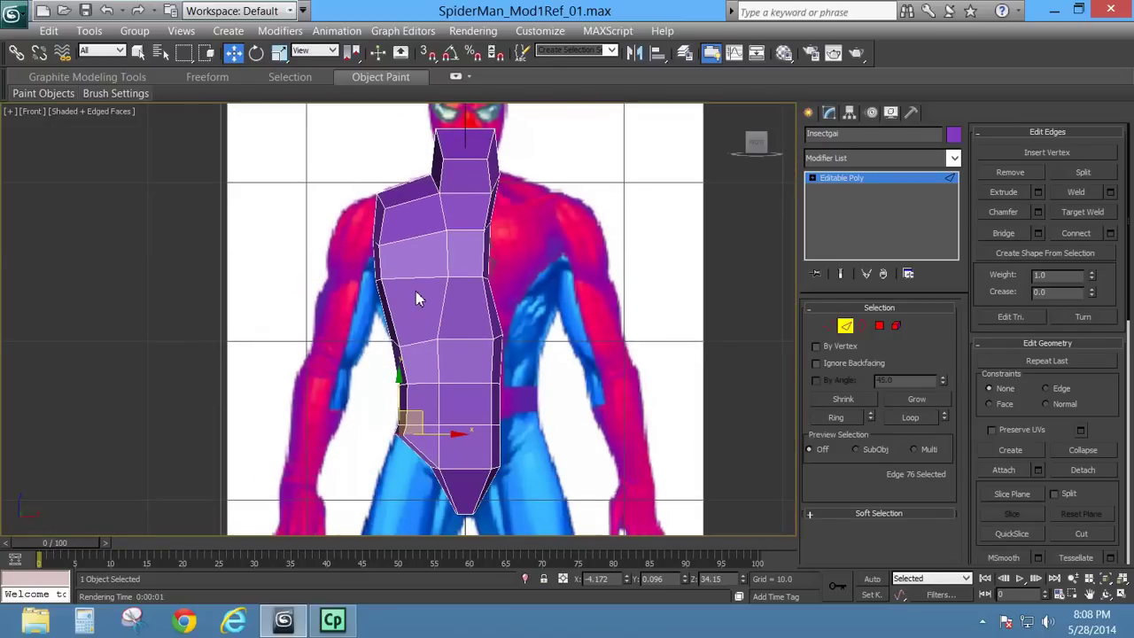
key("p")
middle_click_drag(304, 233, 375, 212, "alt")
Step: Select the front shoulder vertex of the extruded side and show the model see-through in the left view
left_click(879, 325)
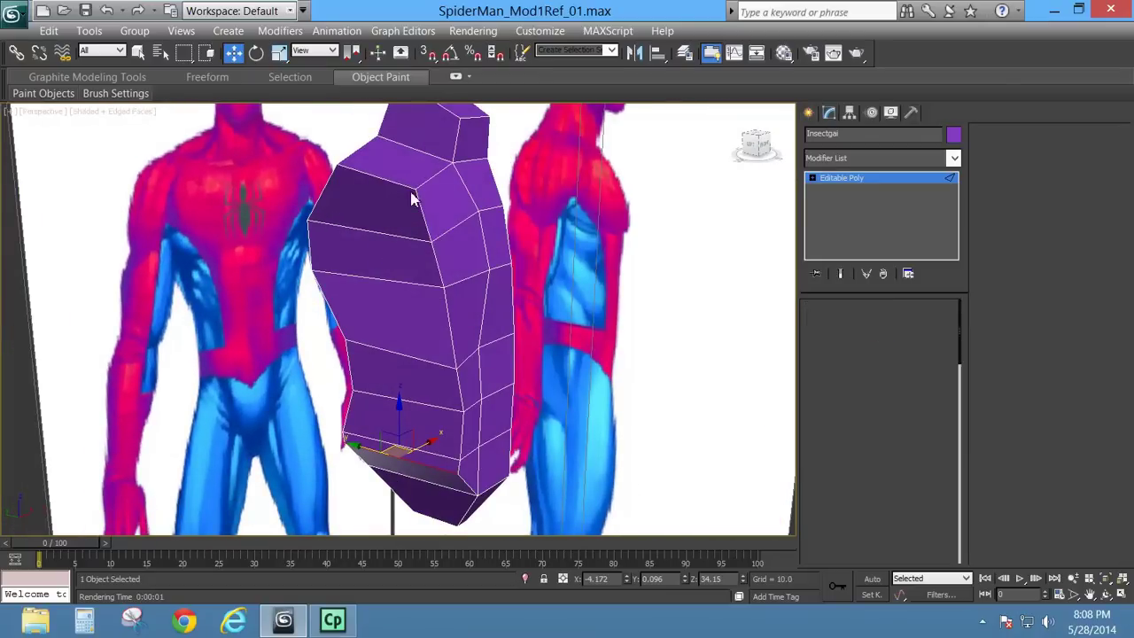
left_click(828, 326)
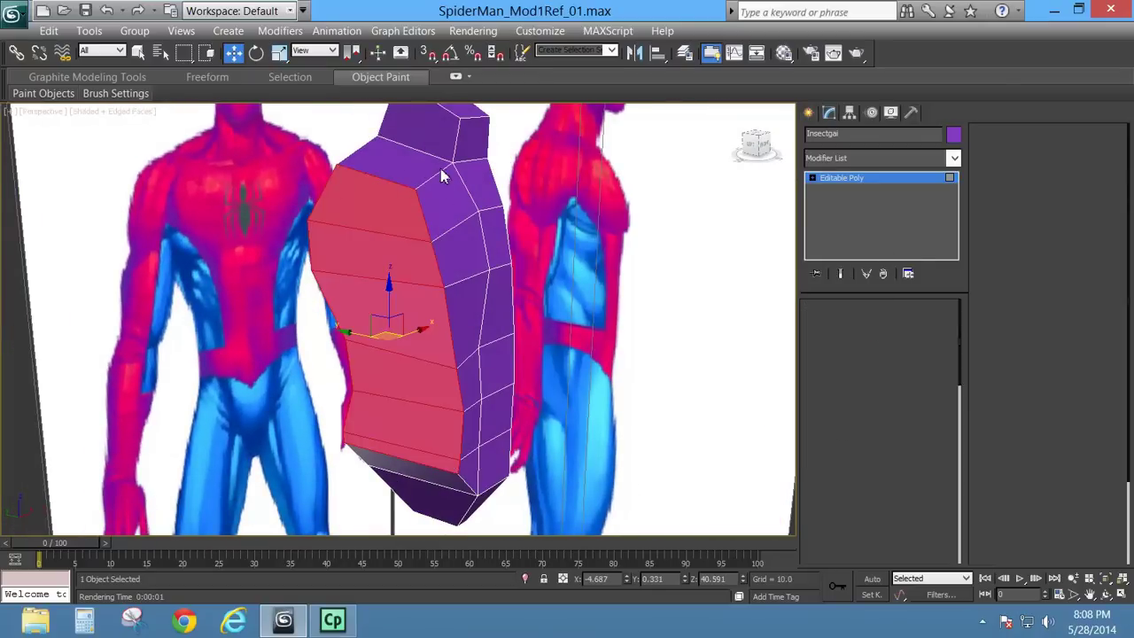
left_click(417, 177)
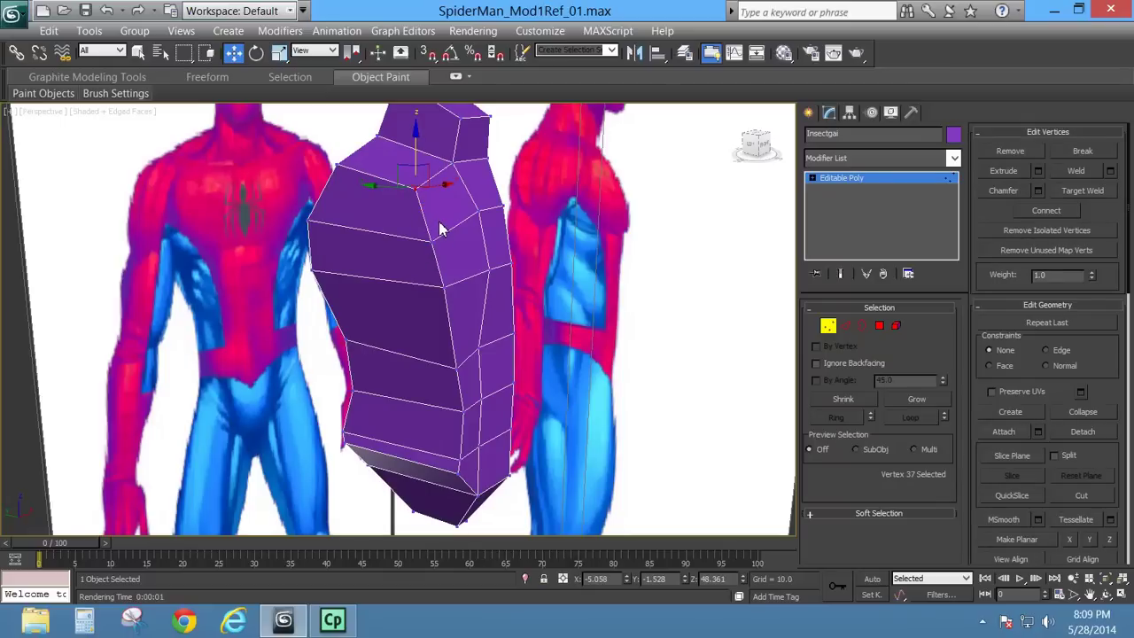
key("l")
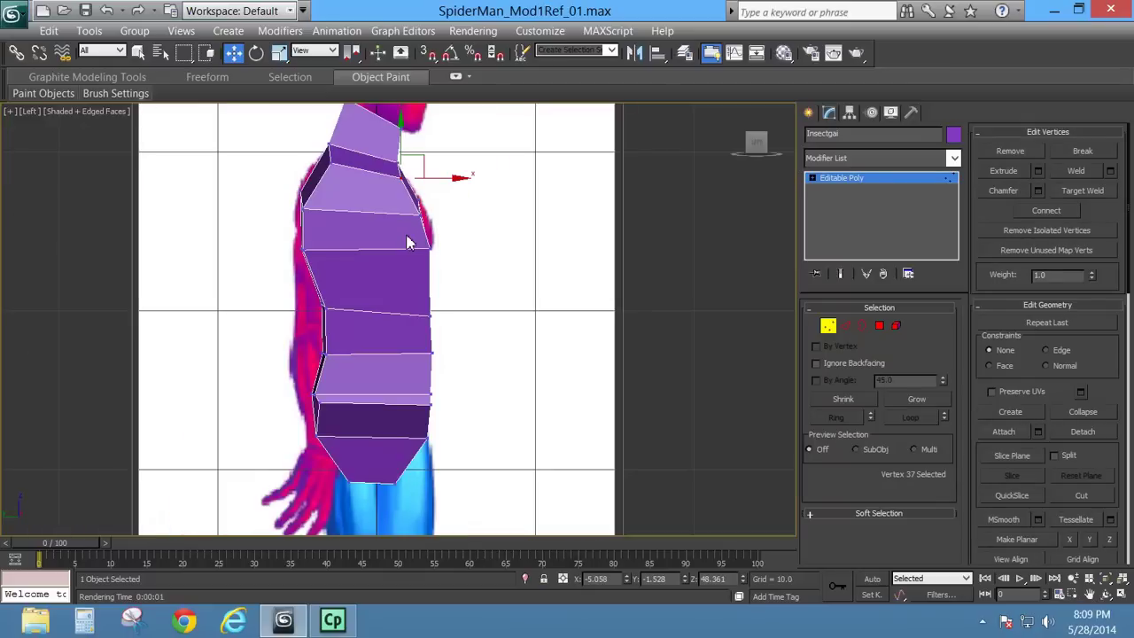
key("alt+x")
scroll(384, 274, "up", 5)
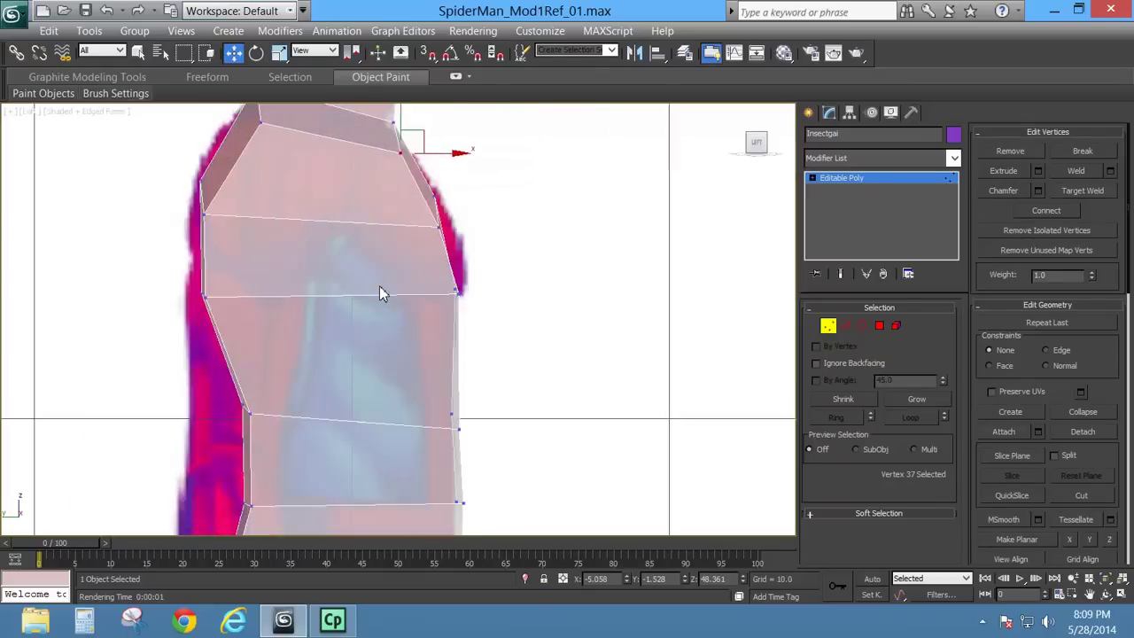
Step: Move the side's three front vertices backward: shoulder to about Y -0.4, chest to about Y -0.2, armpit to about Y 1.1
middle_click_drag(374, 190, 440, 434)
middle_click_drag(394, 363, 417, 276)
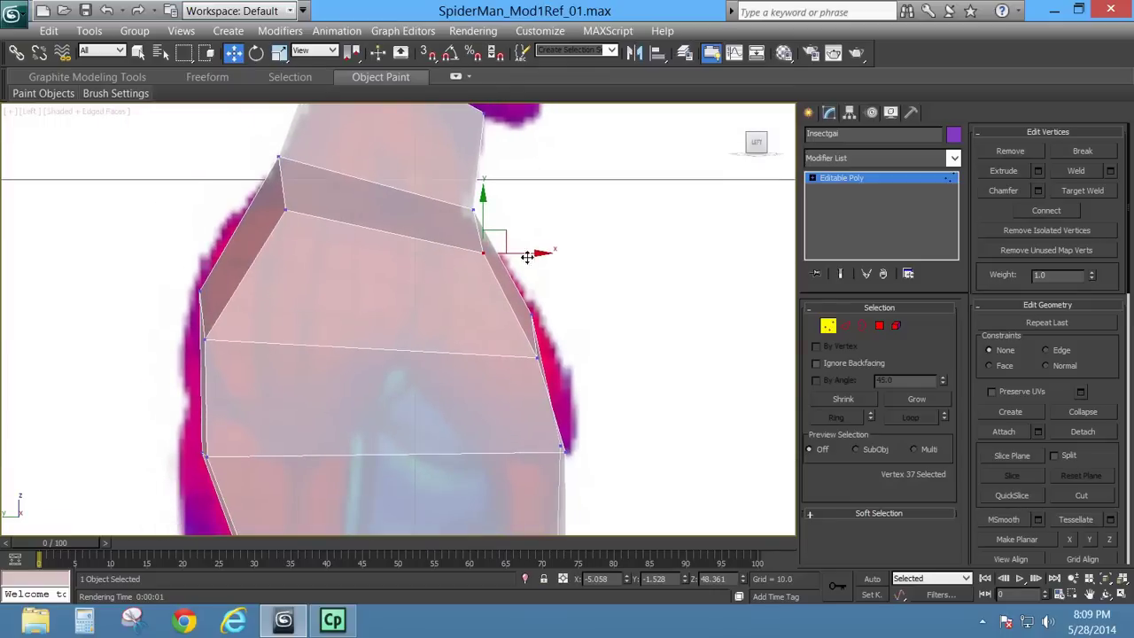
left_click_drag(532, 253, 486, 254)
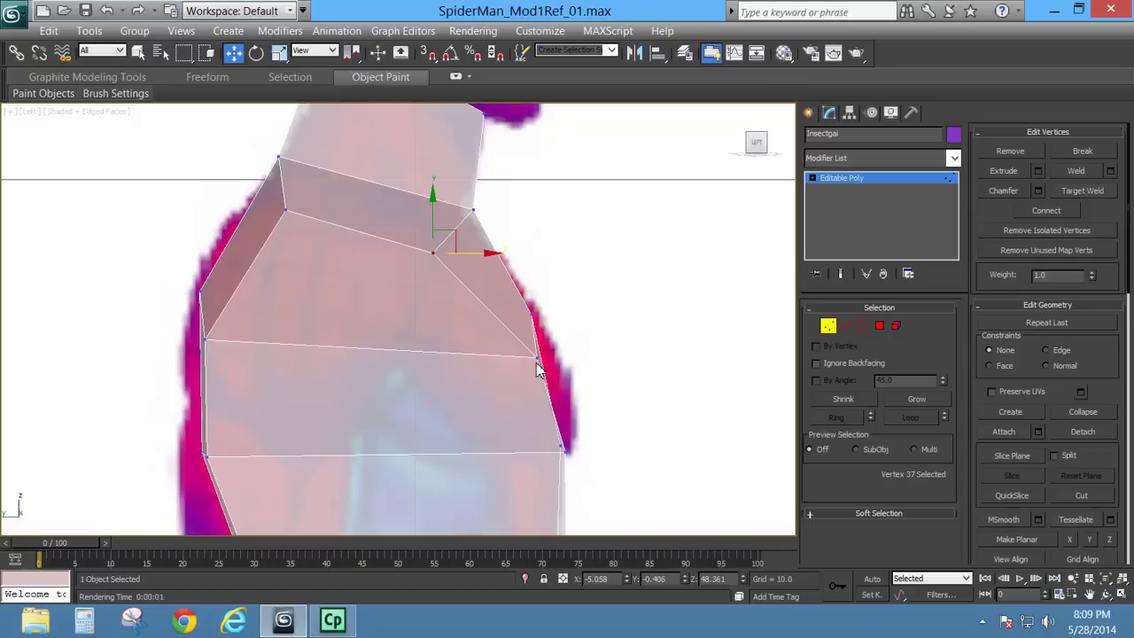
left_click(537, 360)
left_click_drag(587, 361, 468, 345)
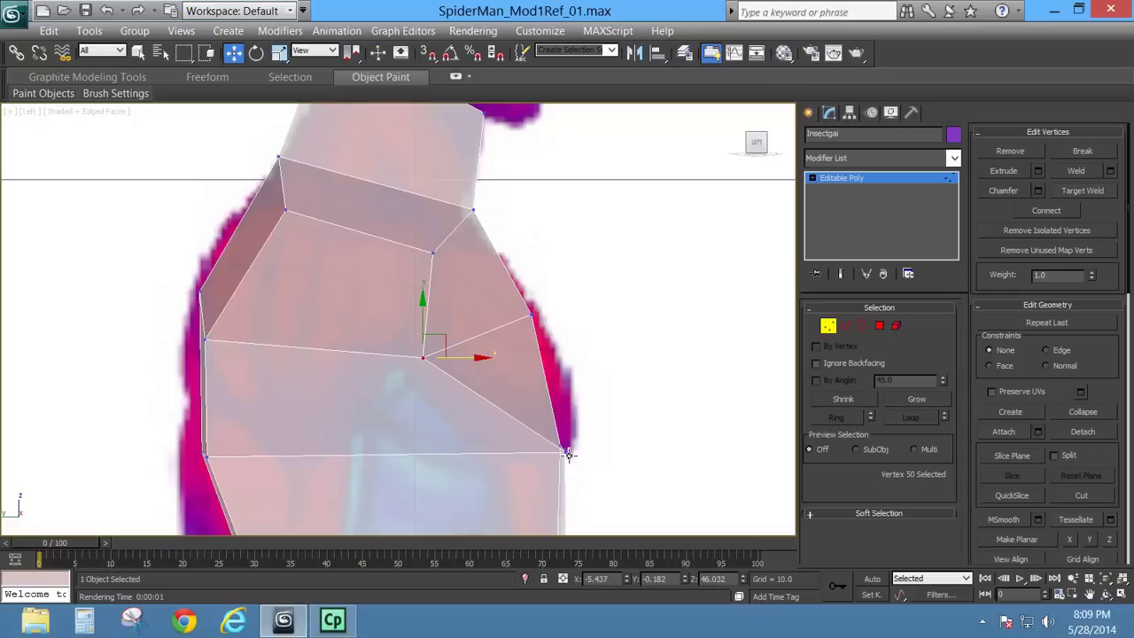
left_click(567, 452)
left_click_drag(583, 457, 397, 430)
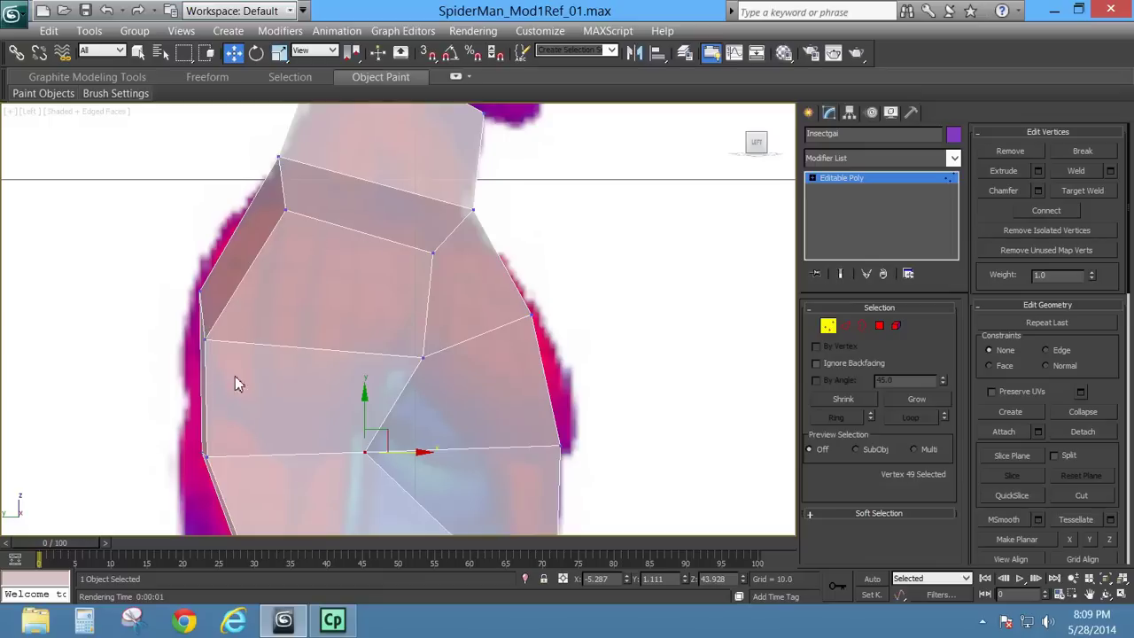
Step: Move the back armpit-level vertex forward to about Y 4.13 and raise the back vertex above it to about Y 4.55, Z 47
left_click(209, 457)
left_click_drag(252, 456, 274, 455)
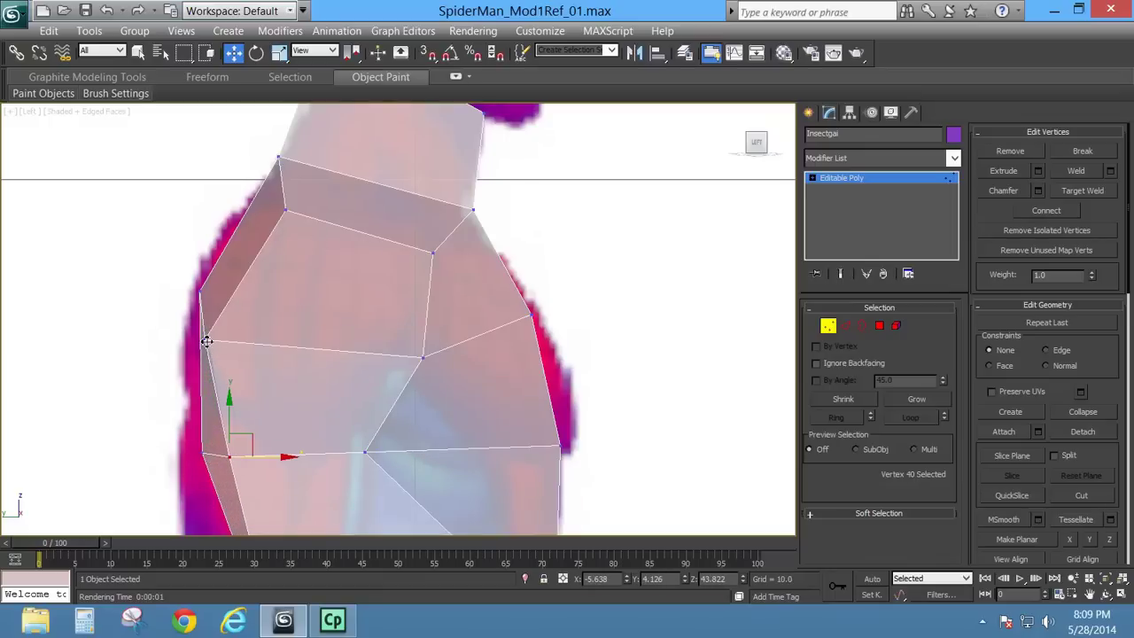
left_click(207, 341)
left_click_drag(228, 322, 235, 296)
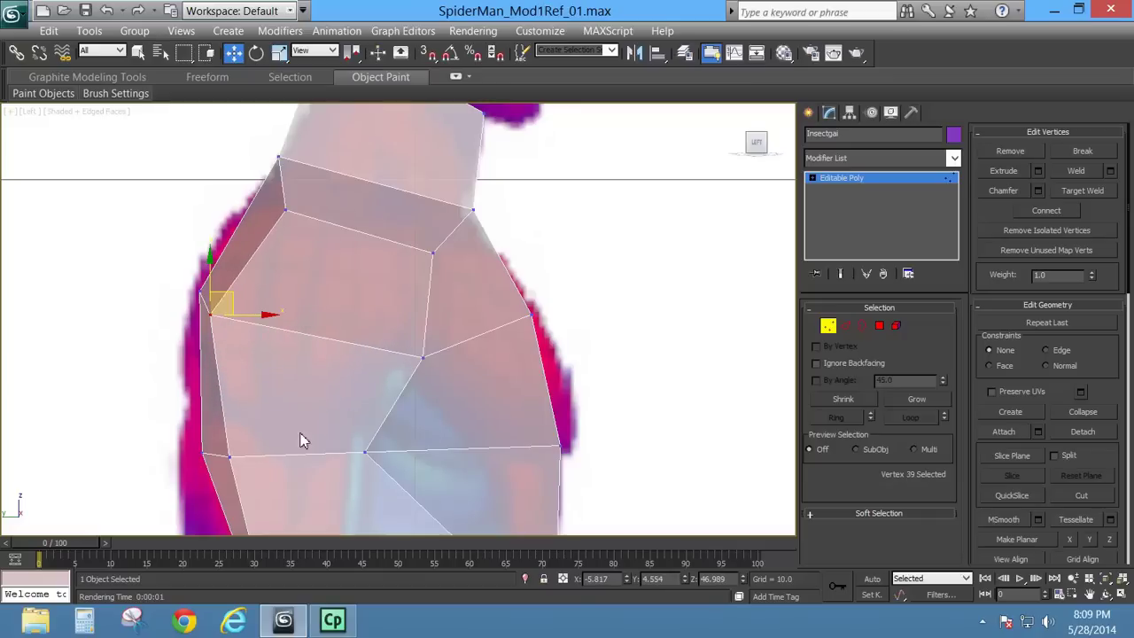
Step: Lower the side's front chest vertex to about Y -0.2, Z 45.7, undoing the larger move toward the back
left_click(424, 357)
left_click_drag(447, 339, 322, 313)
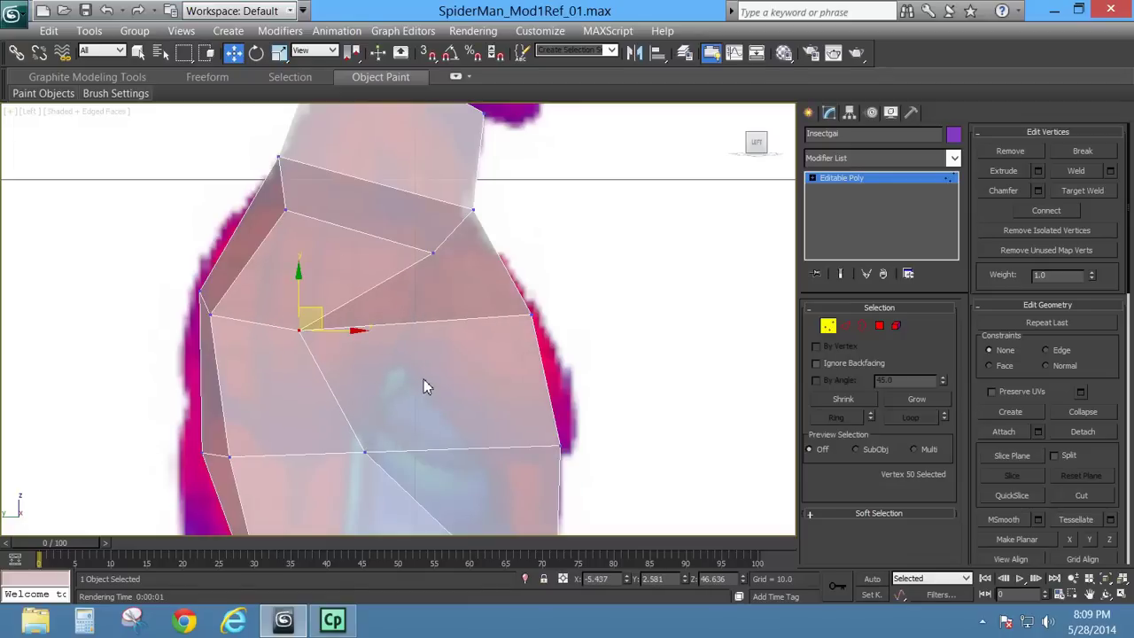
key("ctrl+z")
middle_click_drag(451, 327, 488, 261)
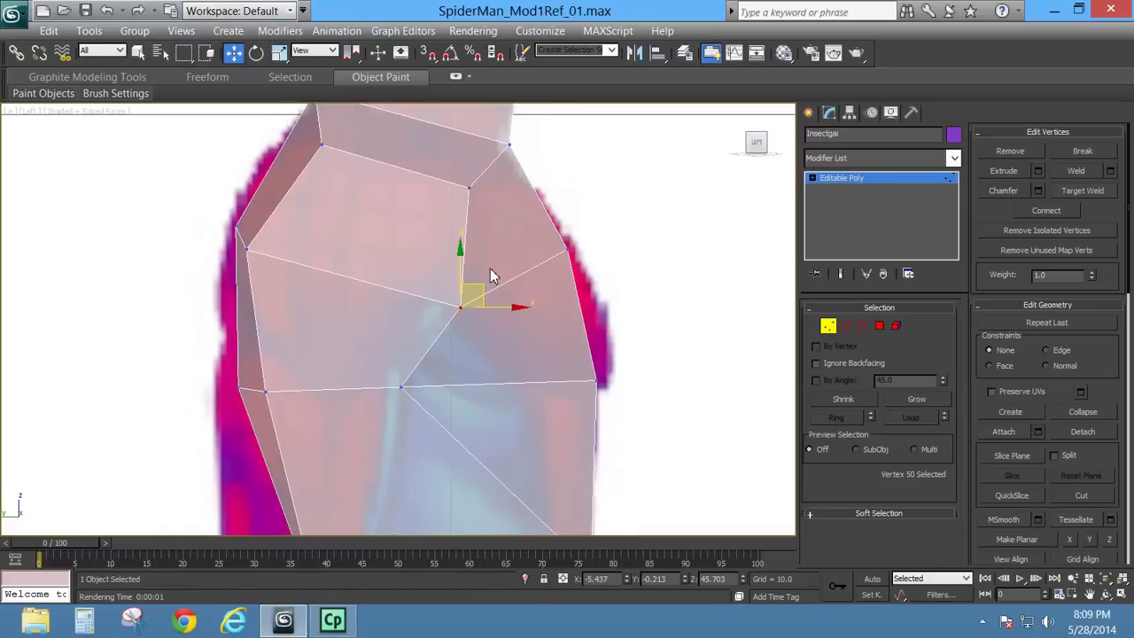
scroll(492, 276, "down", 3)
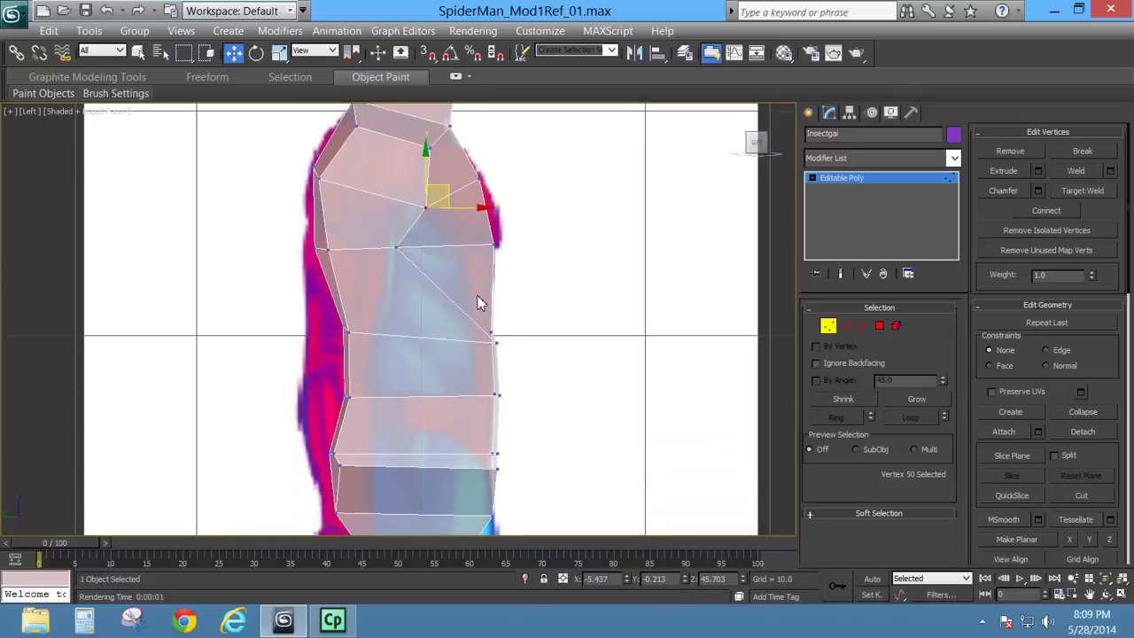
left_click(497, 344)
left_click_drag(496, 359, 532, 360)
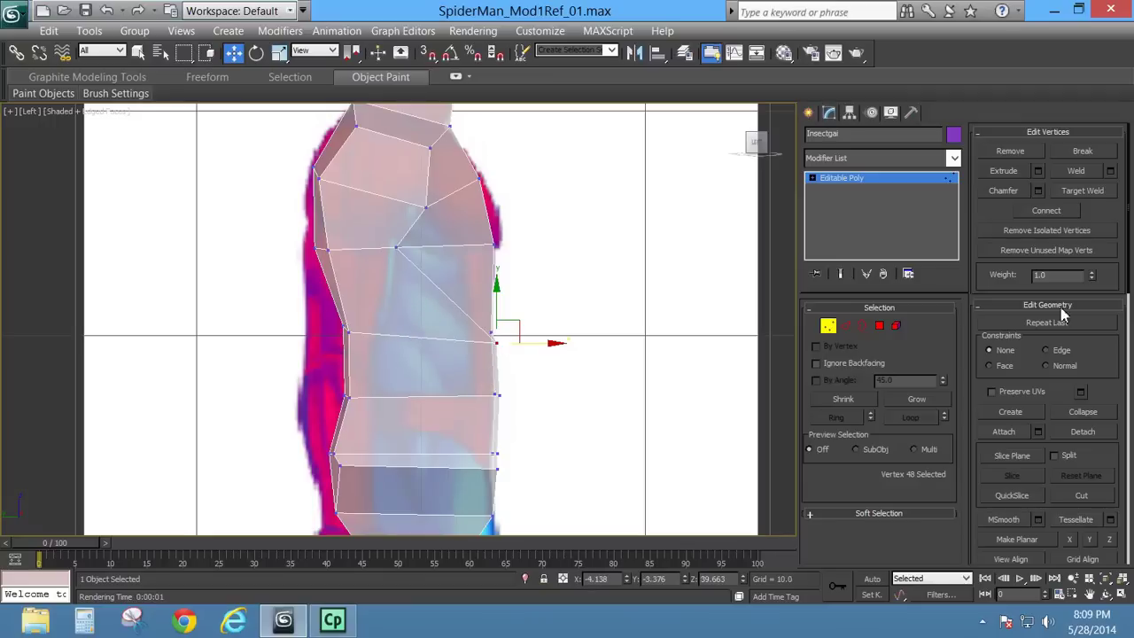
Step: Scale the outer rib and waist edges uniformly to narrow the side from front to back, the waist edge to 66 percent
left_click(862, 326)
left_click(396, 337)
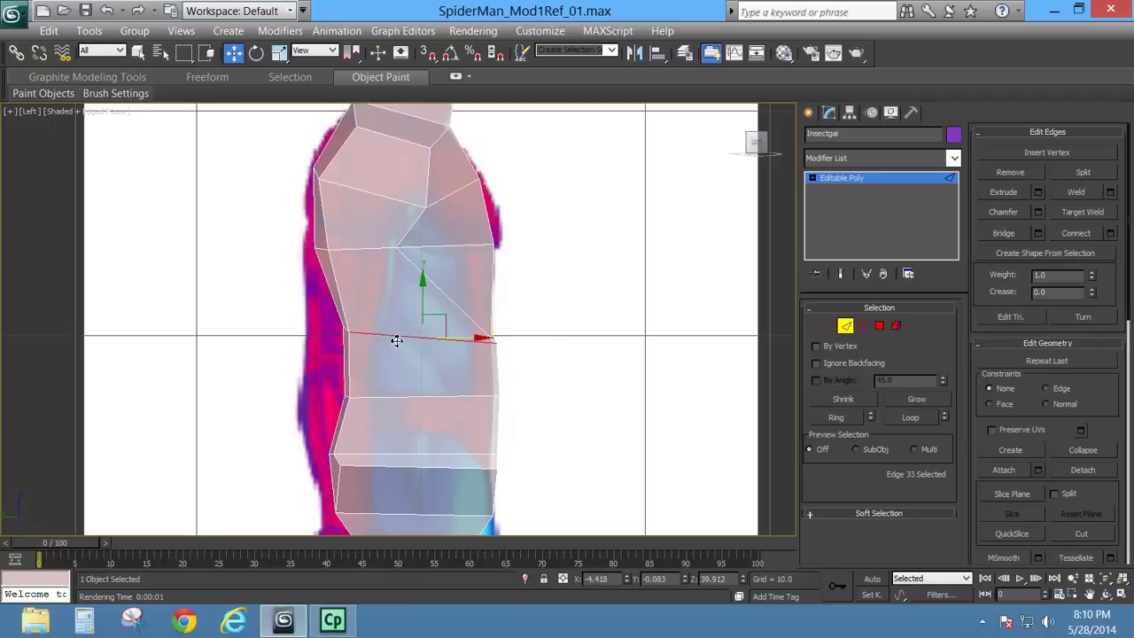
left_click(279, 52)
left_click_drag(432, 338, 432, 396)
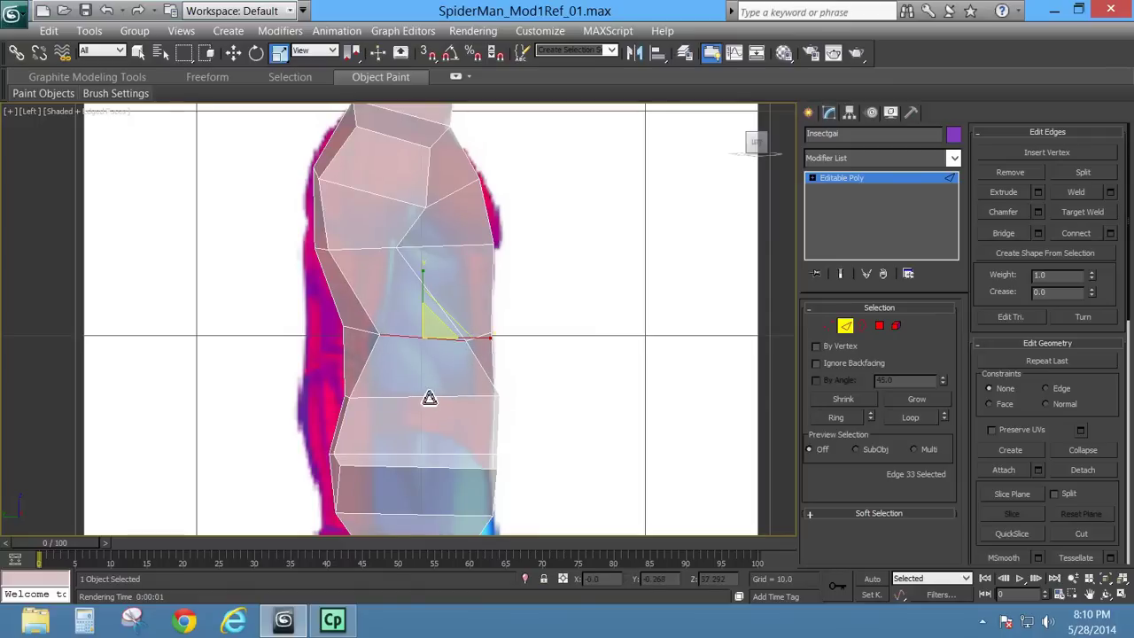
left_click(433, 395)
left_click_drag(434, 390, 433, 410)
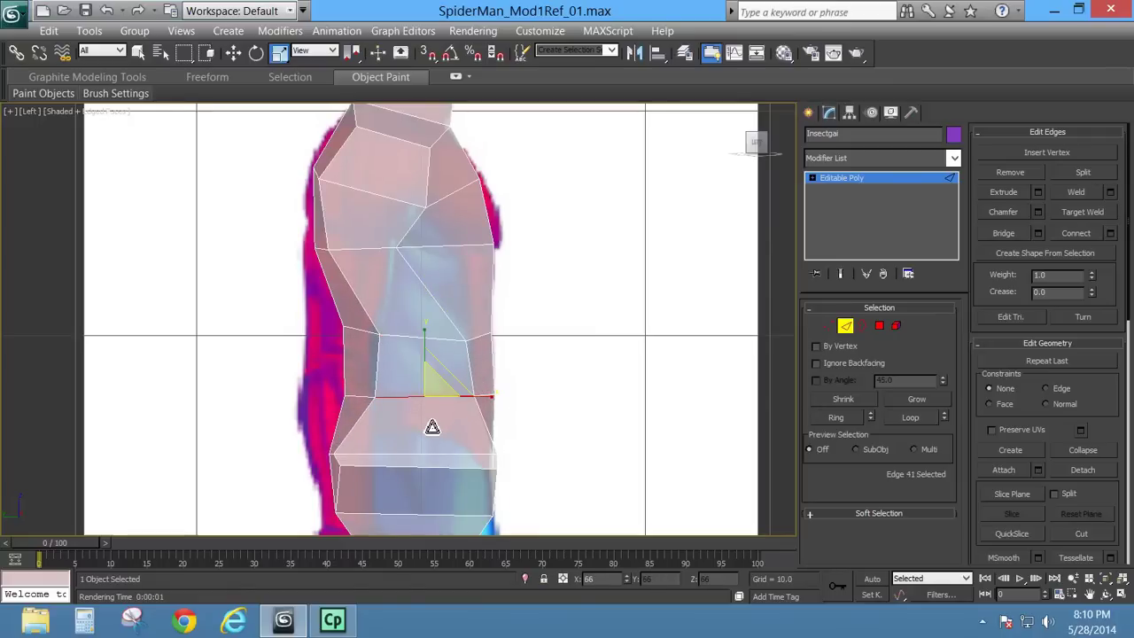
Step: Uniformly scale down the side's two lowest outer hip edges to narrow the hip from front to back
left_click(427, 456)
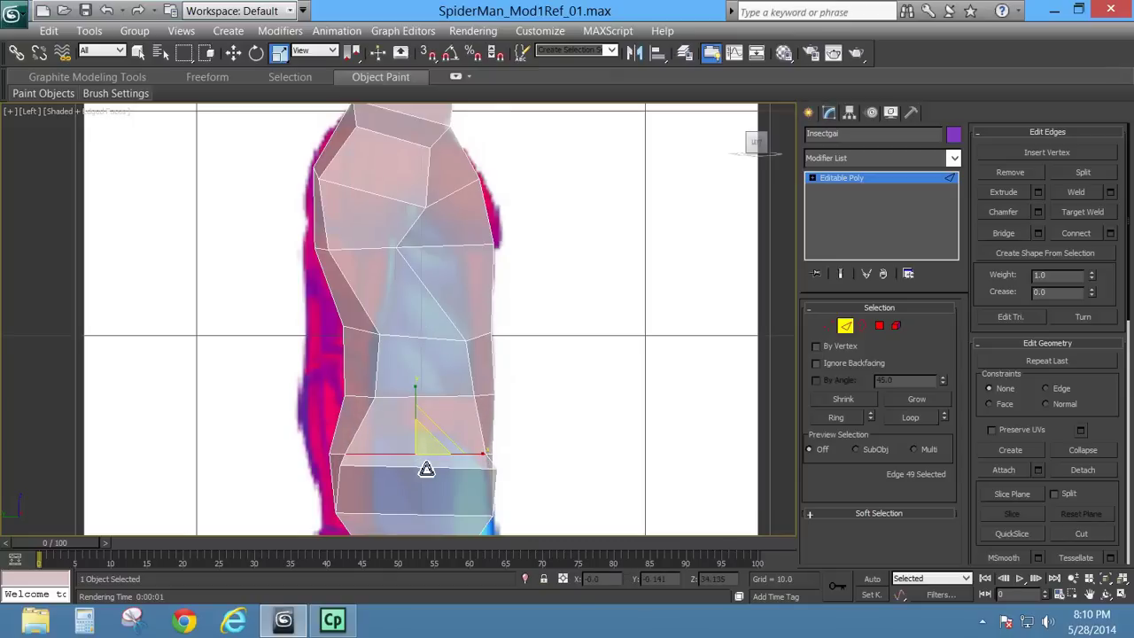
left_click(427, 467)
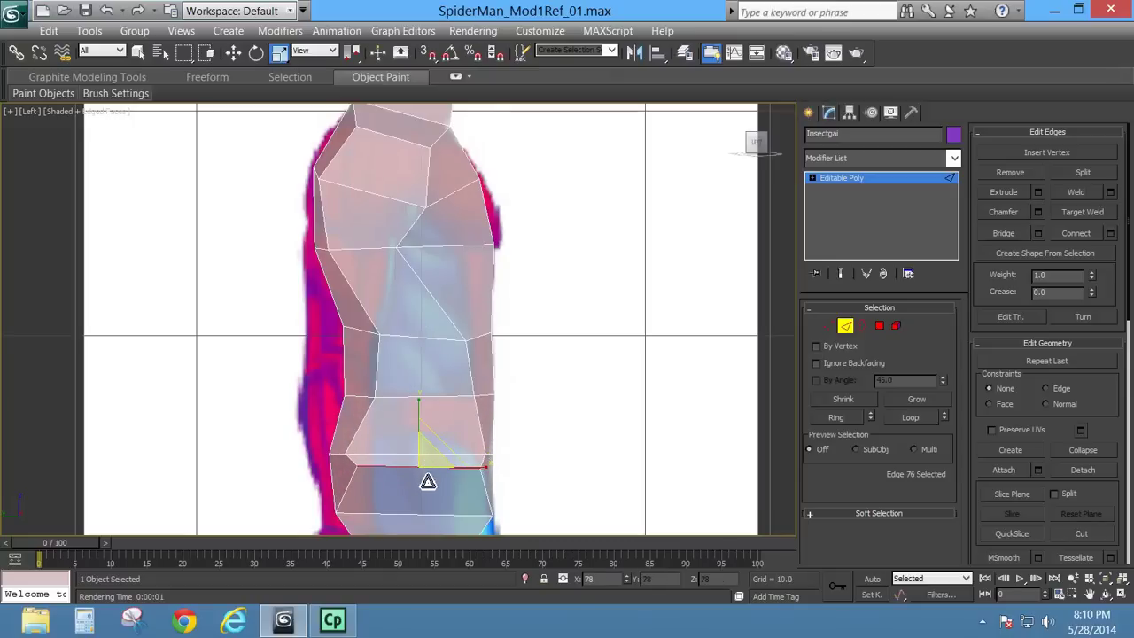
middle_click_drag(425, 488, 425, 409)
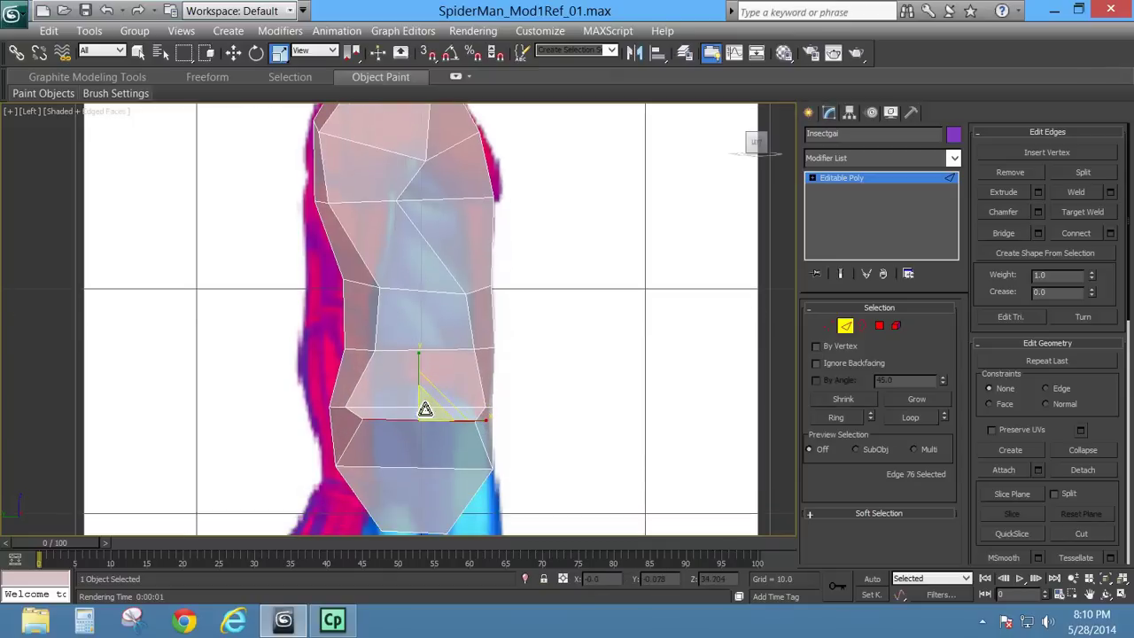
left_click(433, 407)
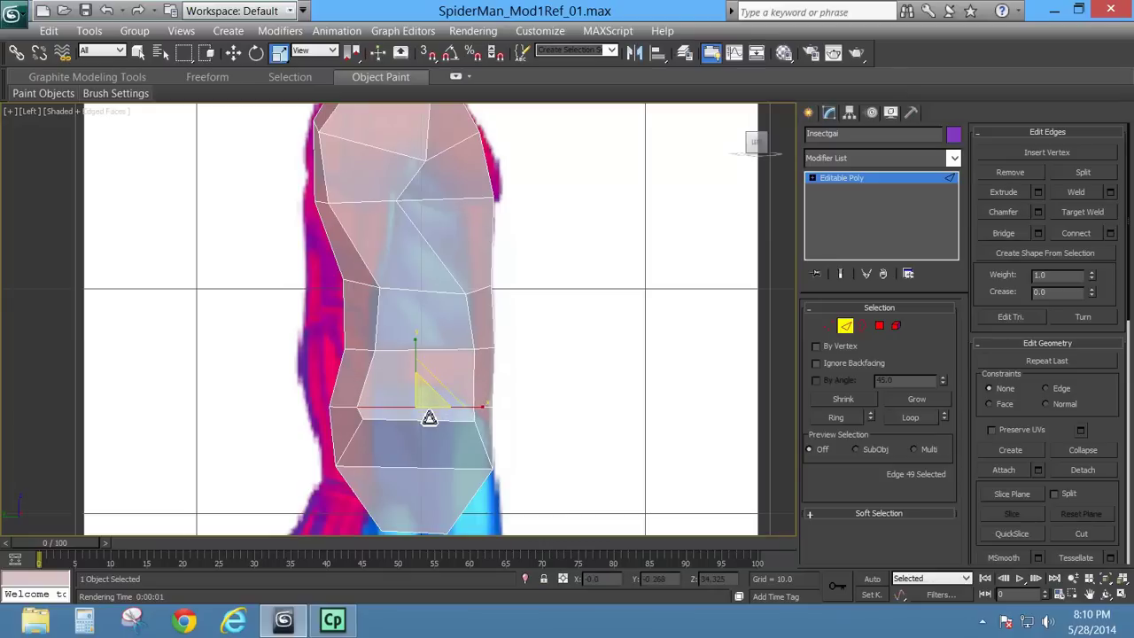
Step: Turn off the see-through display and examine the torso's shape from the front, side and back in perspective
key("alt+x")
mouse_move(430, 405)
middle_mouse_down()
mouse_move(477, 341)
mouse_move(287, 296)
mouse_move(345, 372)
mouse_move(419, 368)
middle_mouse_up()
key("p")
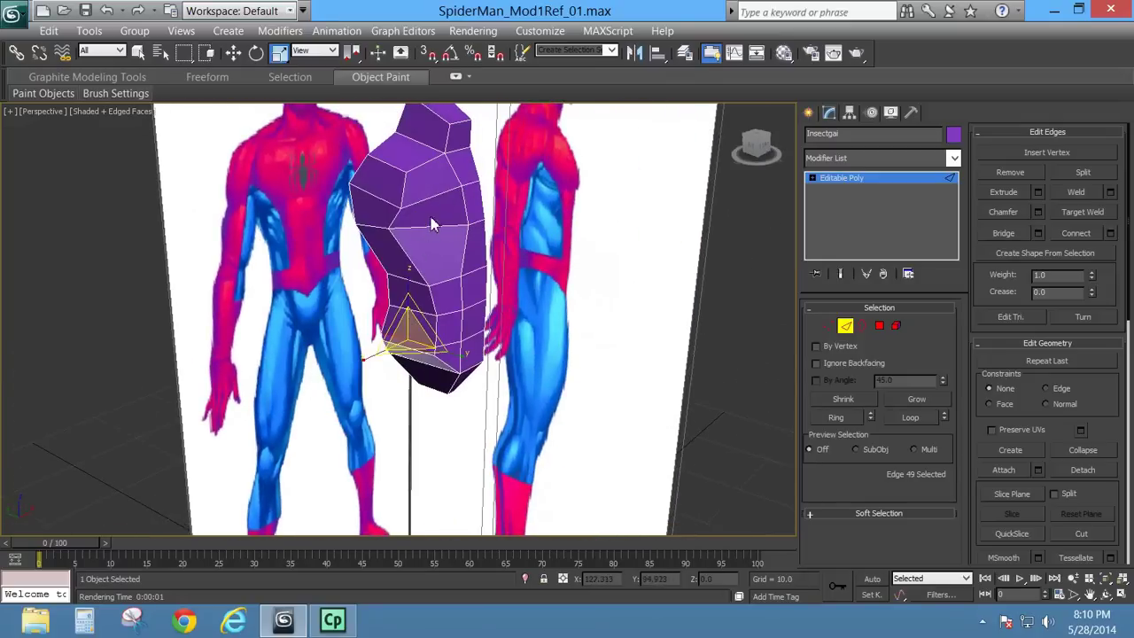
middle_click_drag(431, 230, 535, 211, "alt")
middle_click_drag(377, 300, 229, 270, "alt")
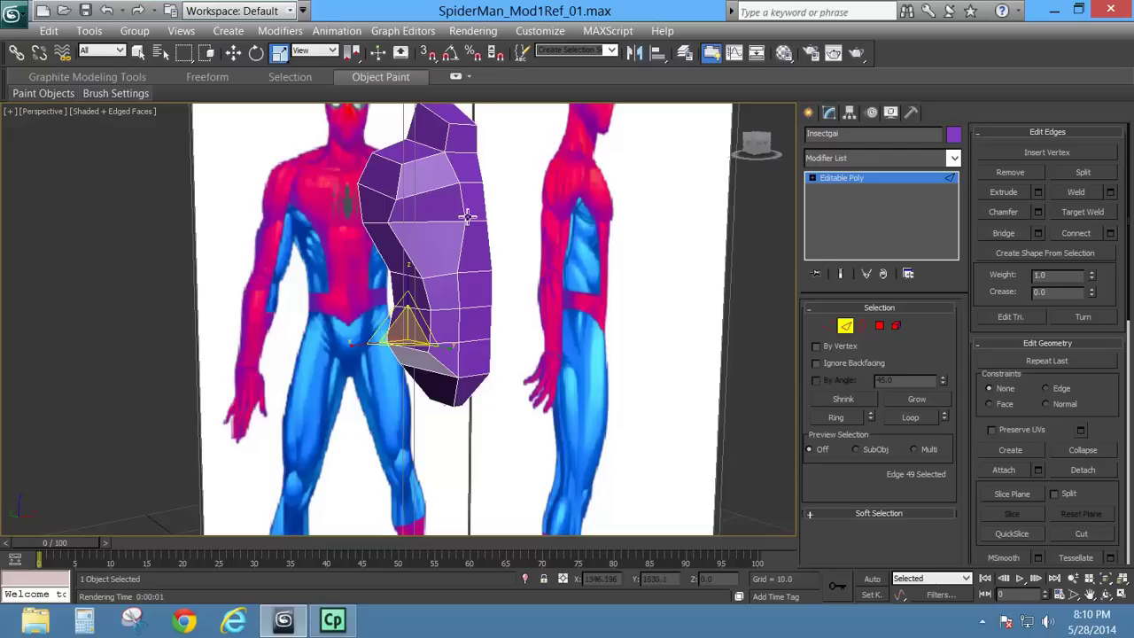
middle_click_drag(467, 217, 409, 227, "alt")
scroll(440, 265, "up", 3)
middle_click_drag(486, 246, 453, 279)
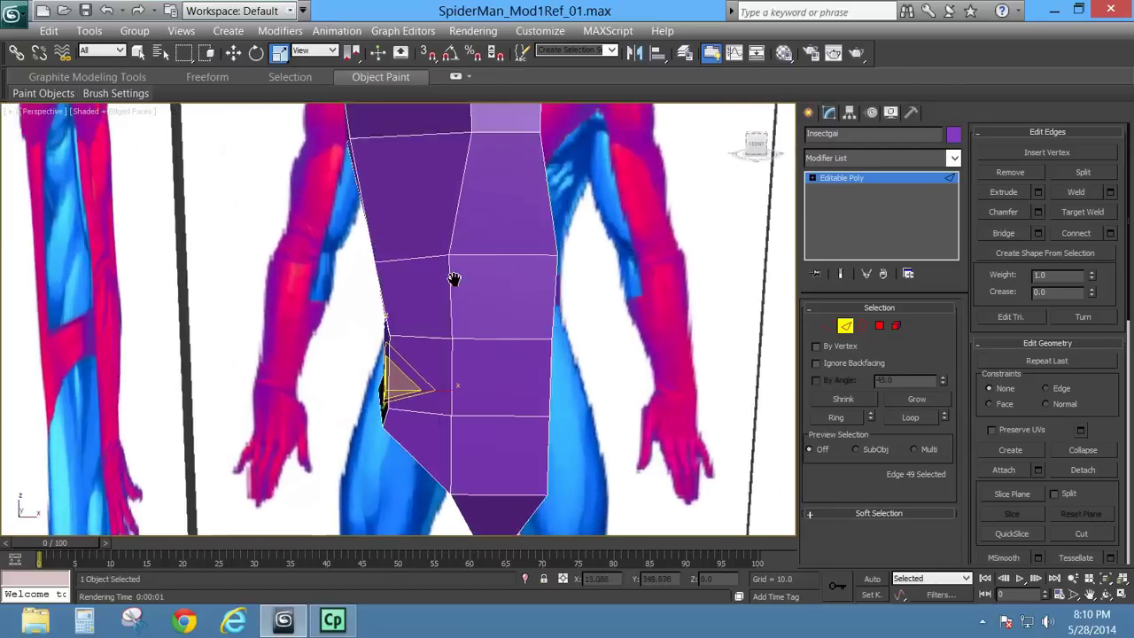
scroll(400, 372, "down", 2)
middle_click_drag(400, 372, 478, 372, "alt")
scroll(391, 275, "down", 4)
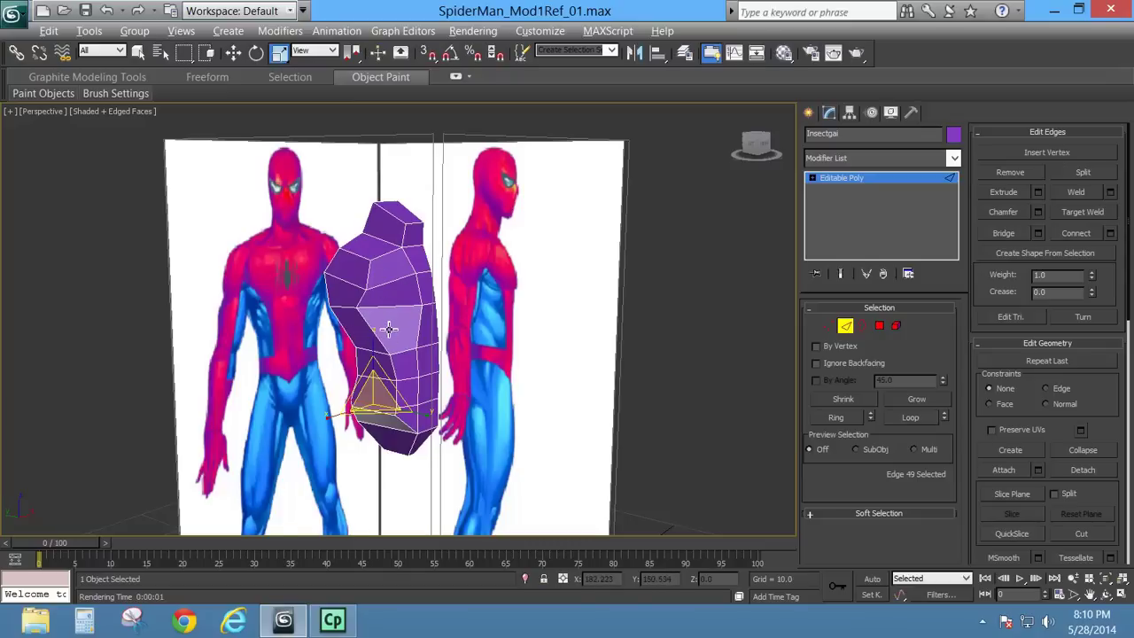
mouse_move(389, 328)
middle_mouse_down("alt")
mouse_move(349, 331)
mouse_move(372, 342)
middle_mouse_up("alt")
scroll(387, 343, "up", 3)
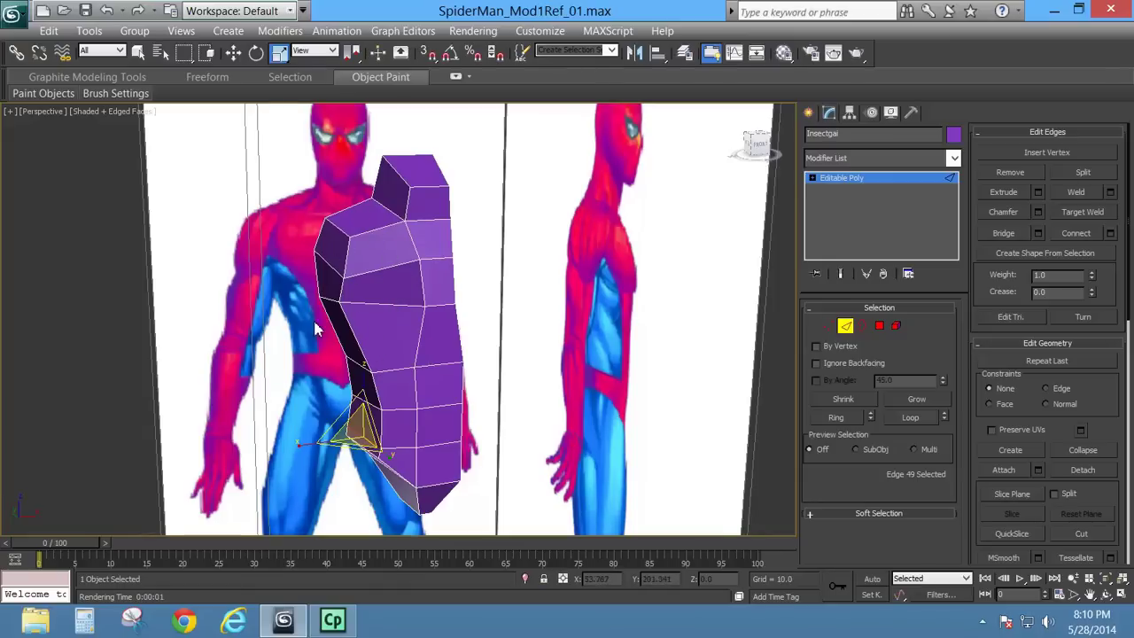
middle_click_drag(317, 330, 521, 344, "alt")
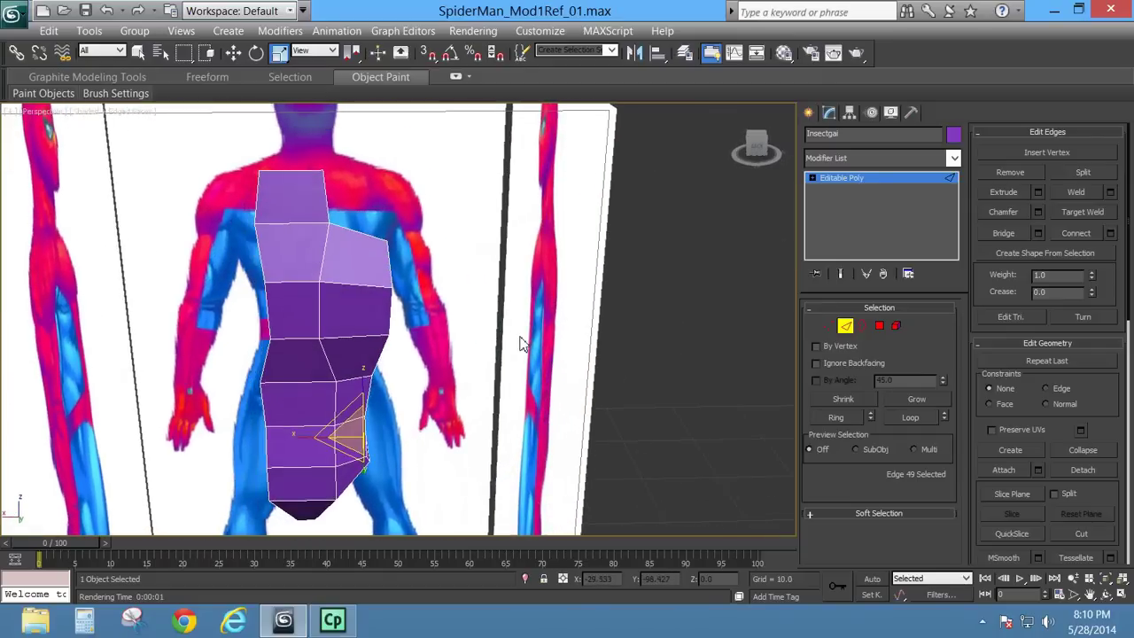
Step: Move the back's shoulder-blade and armpit-level vertices outward from the spine, the armpit-level one to about X -3.0
left_click(829, 327)
left_click(318, 241)
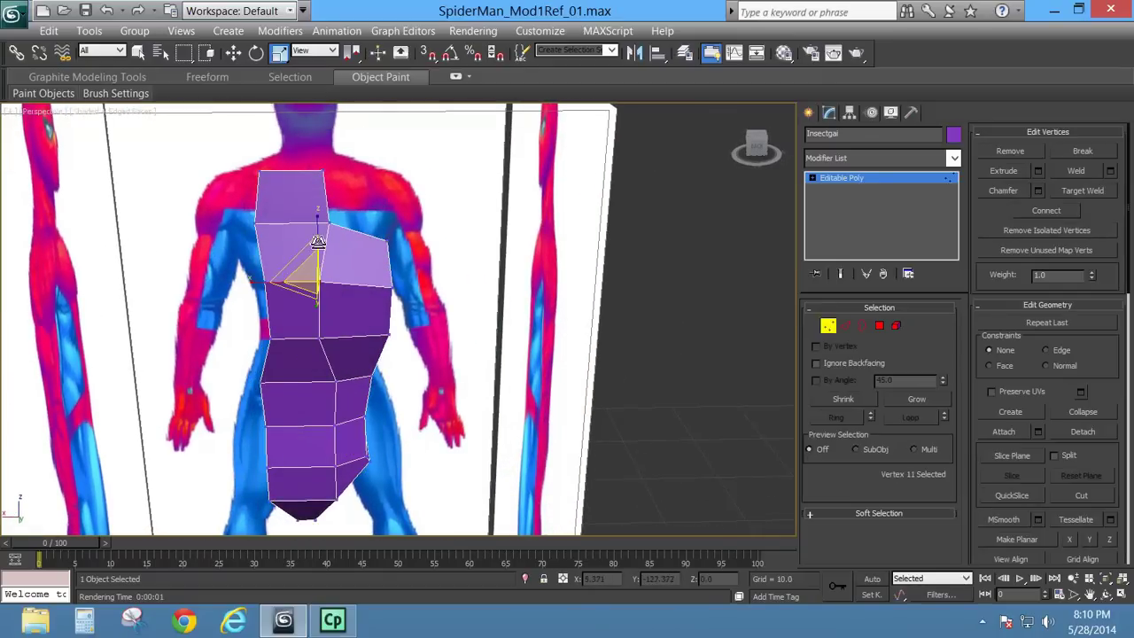
left_click(234, 53)
mouse_move(292, 283)
middle_mouse_down("alt")
mouse_move(316, 325)
mouse_move(278, 349)
mouse_move(248, 280)
mouse_move(263, 258)
mouse_move(279, 284)
middle_mouse_up("alt")
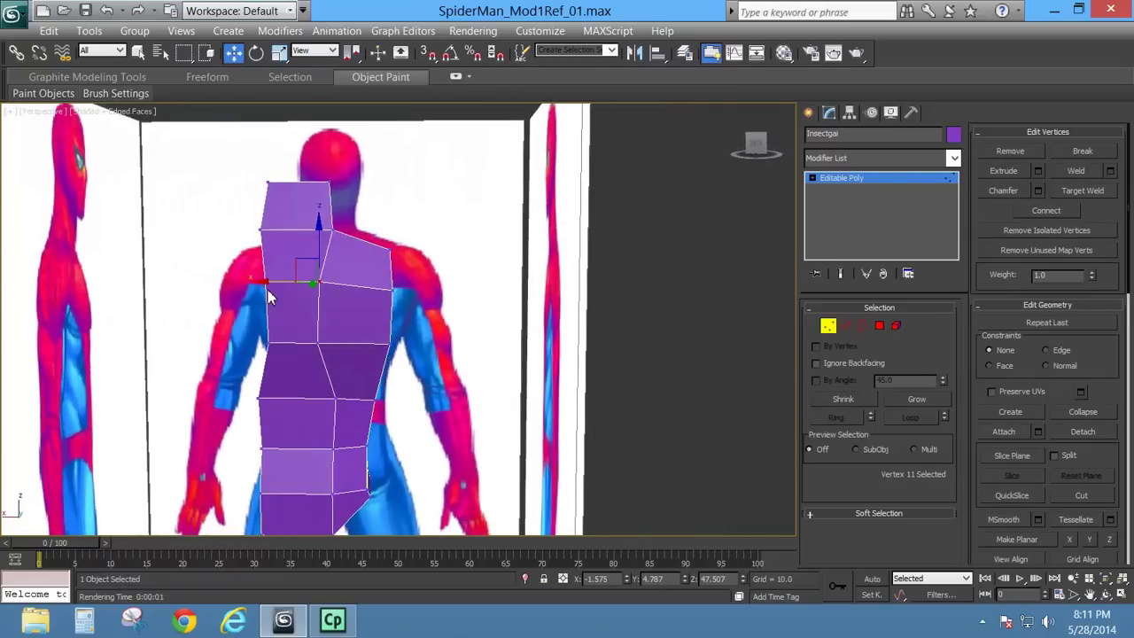
left_click_drag(276, 282, 295, 306)
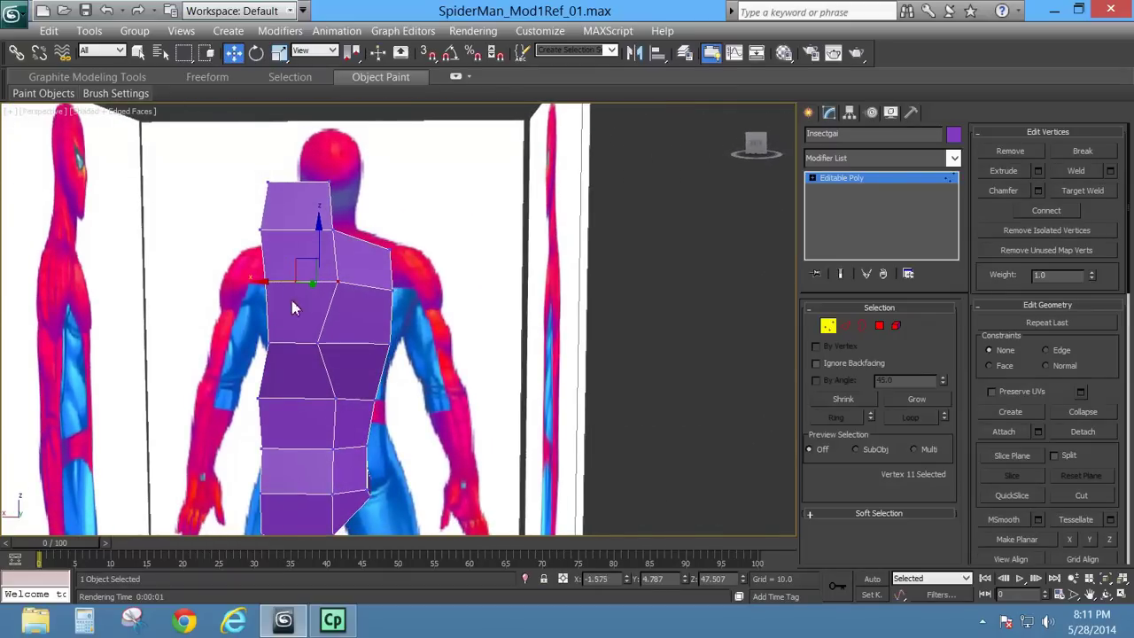
left_click(307, 344)
left_click_drag(279, 345, 330, 346)
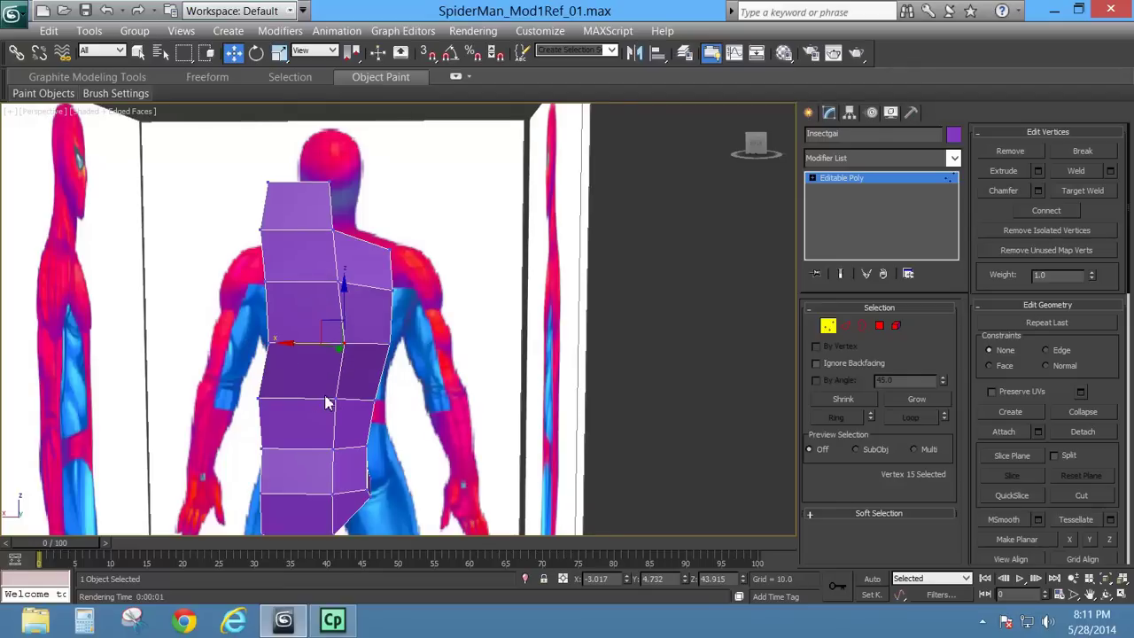
Step: Move the back's two waist-level vertices toward the spine, the lower one to about X -1.7, and leave vertex editing
left_click_drag(337, 400, 317, 405)
left_click(336, 449)
left_click_drag(297, 452, 288, 452)
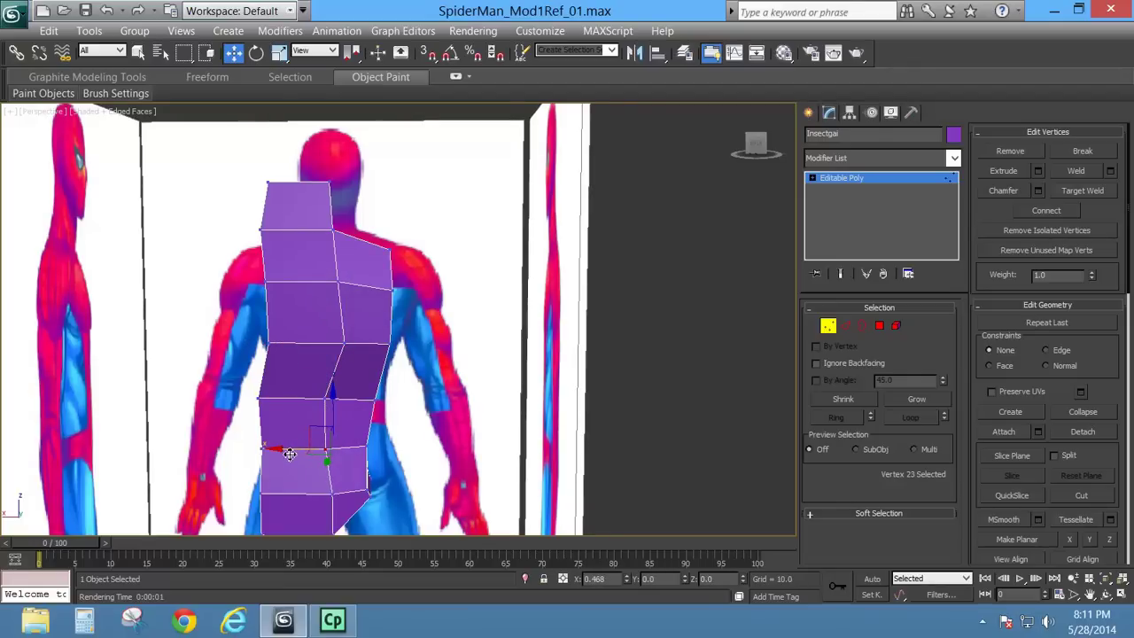
middle_click_drag(380, 393, 157, 370, "alt")
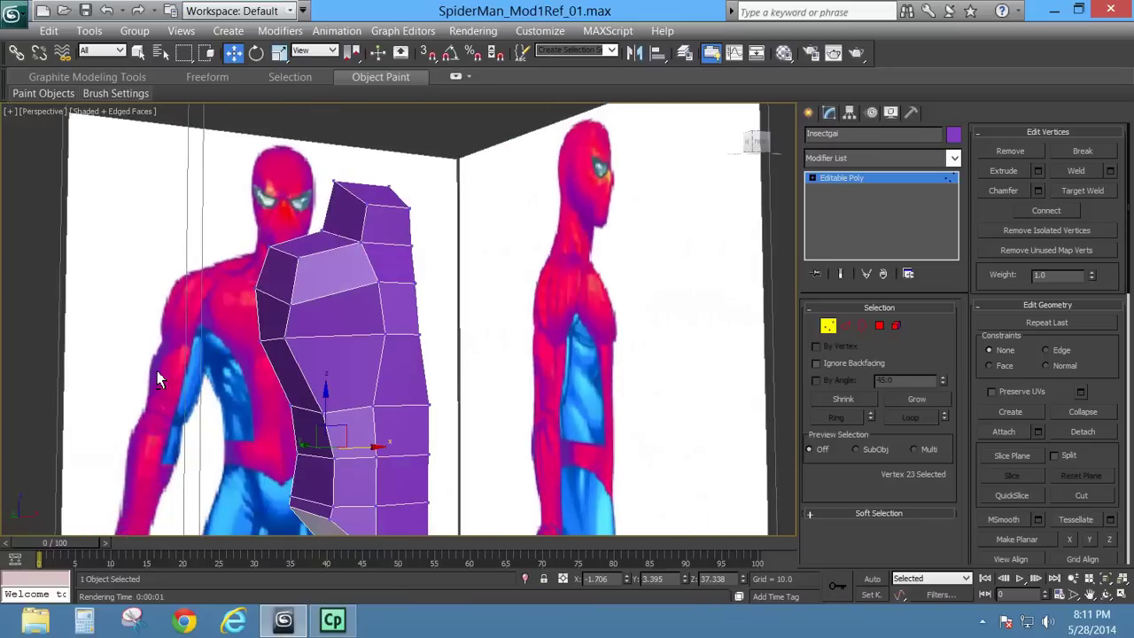
scroll(272, 355, "down", 3)
middle_click_drag(341, 386, 344, 310)
middle_click_drag(344, 311, 645, 344, "alt")
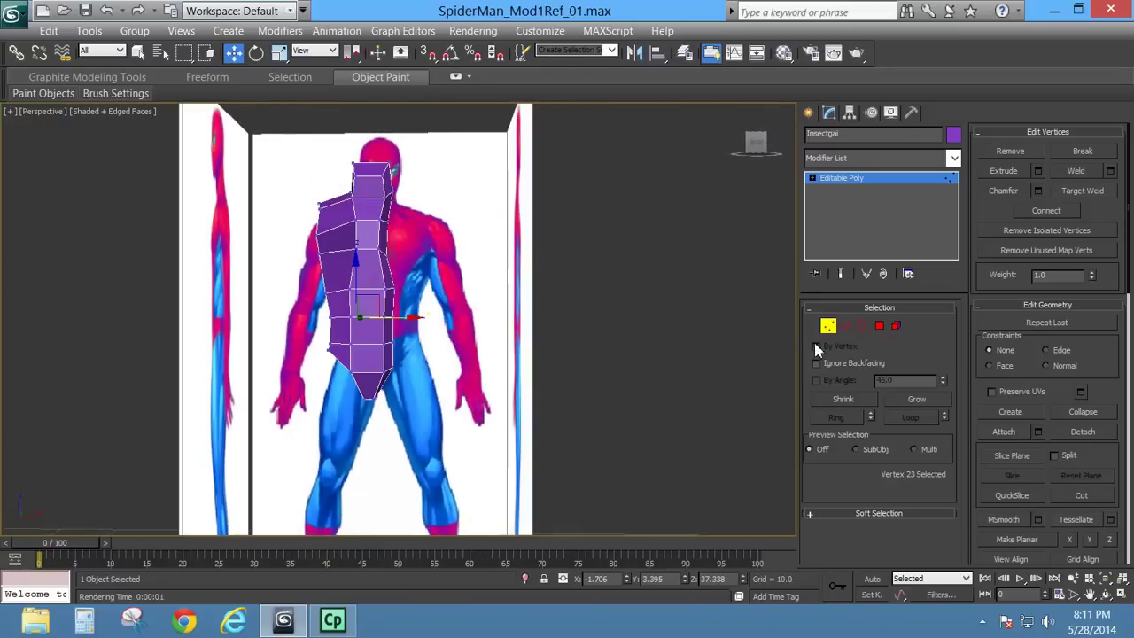
left_click(827, 326)
Step: Select the whole torso element, activate the slice plane and raise it to about Z 41.7
middle_click_drag(365, 258, 403, 306)
scroll(387, 352, "up", 2)
scroll(476, 337, "up", 1)
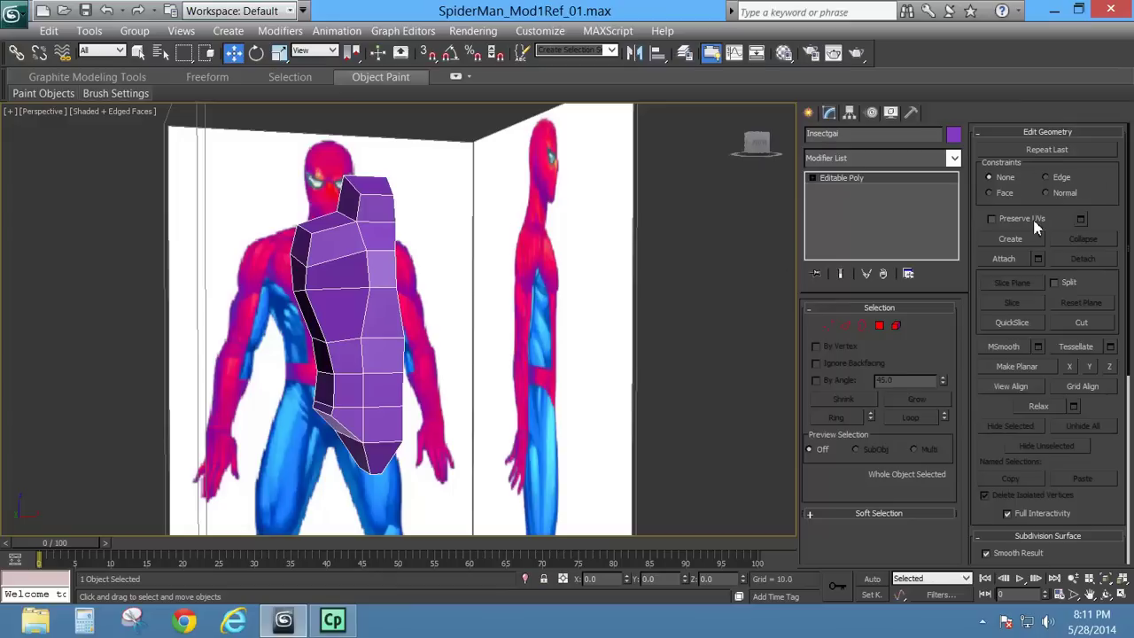
left_click(896, 326)
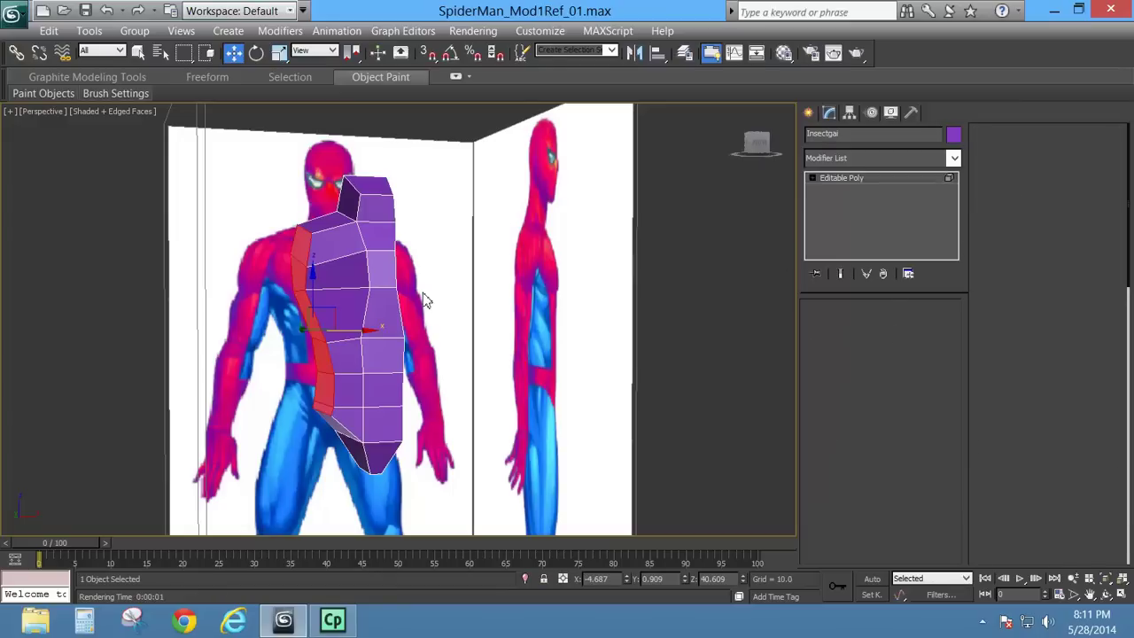
left_click(398, 314)
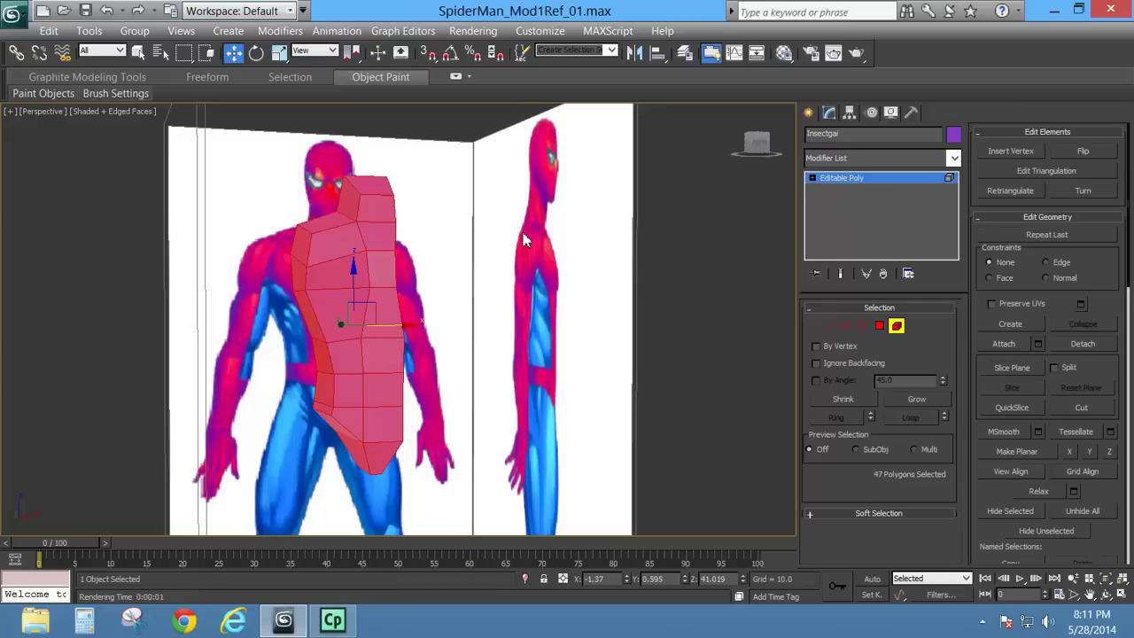
left_click(1010, 367)
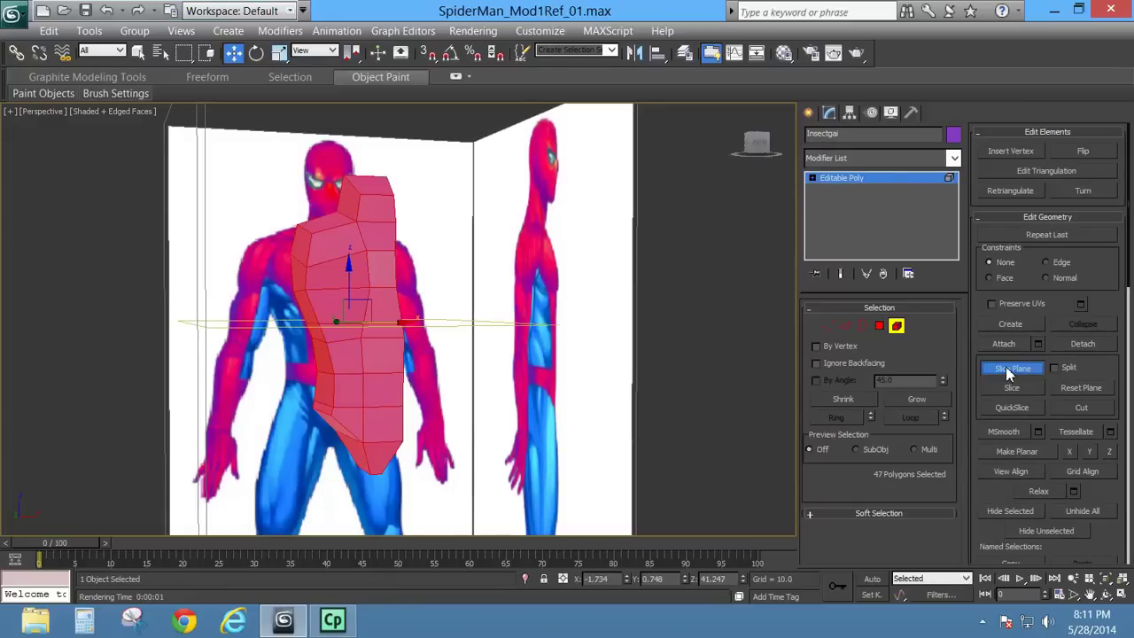
middle_click_drag(484, 382, 488, 398, "alt")
middle_click_drag(439, 359, 537, 350)
scroll(465, 371, "up", 3)
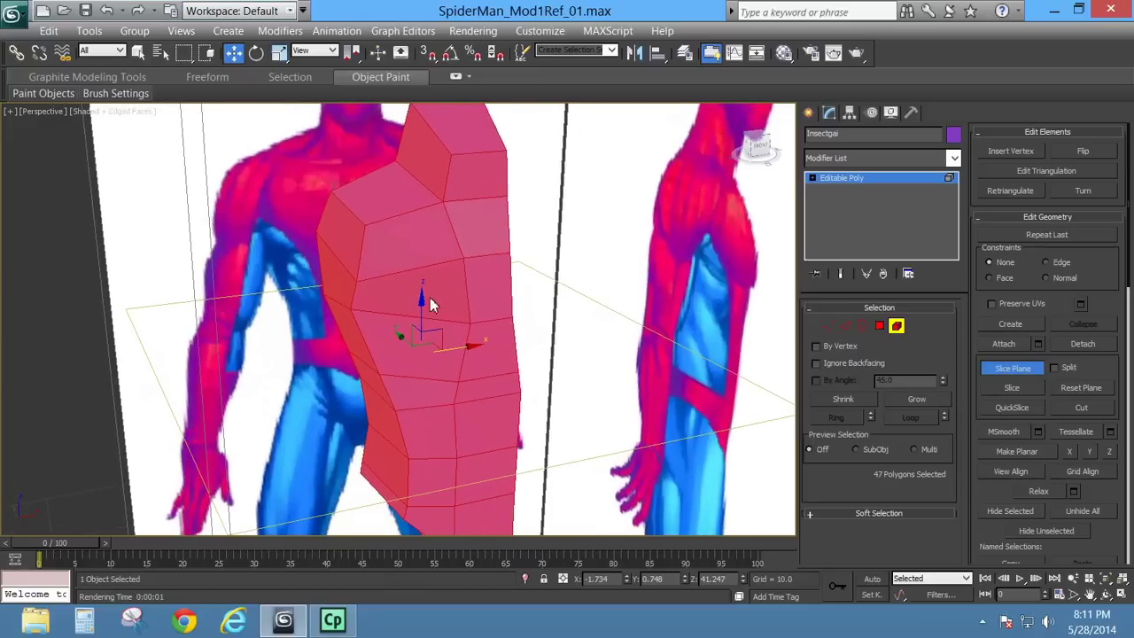
left_click_drag(426, 312, 409, 292)
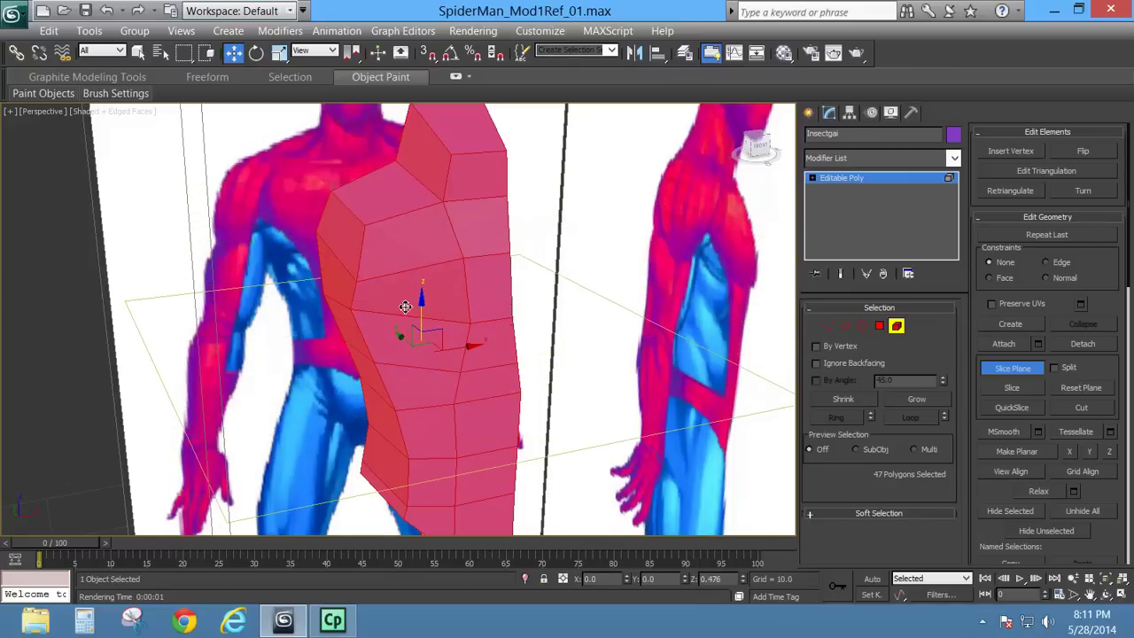
Step: Turn on angle snap and rotate the slice plane -90 degrees about Y so it stands vertically
left_click(256, 52)
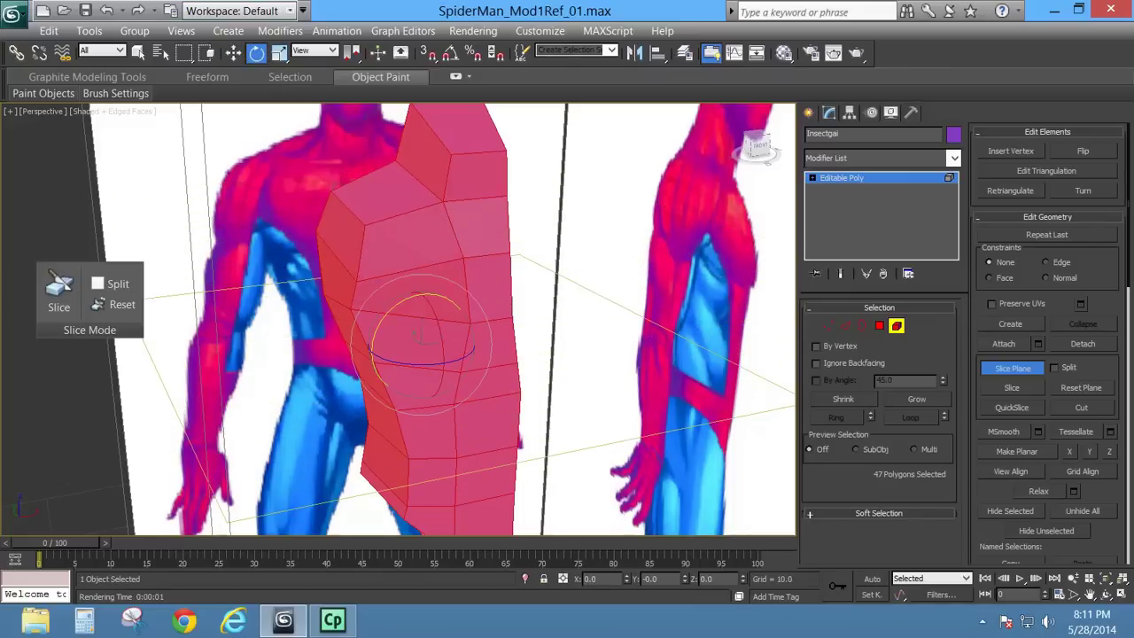
left_click(450, 53)
left_click_drag(686, 579, 680, 636)
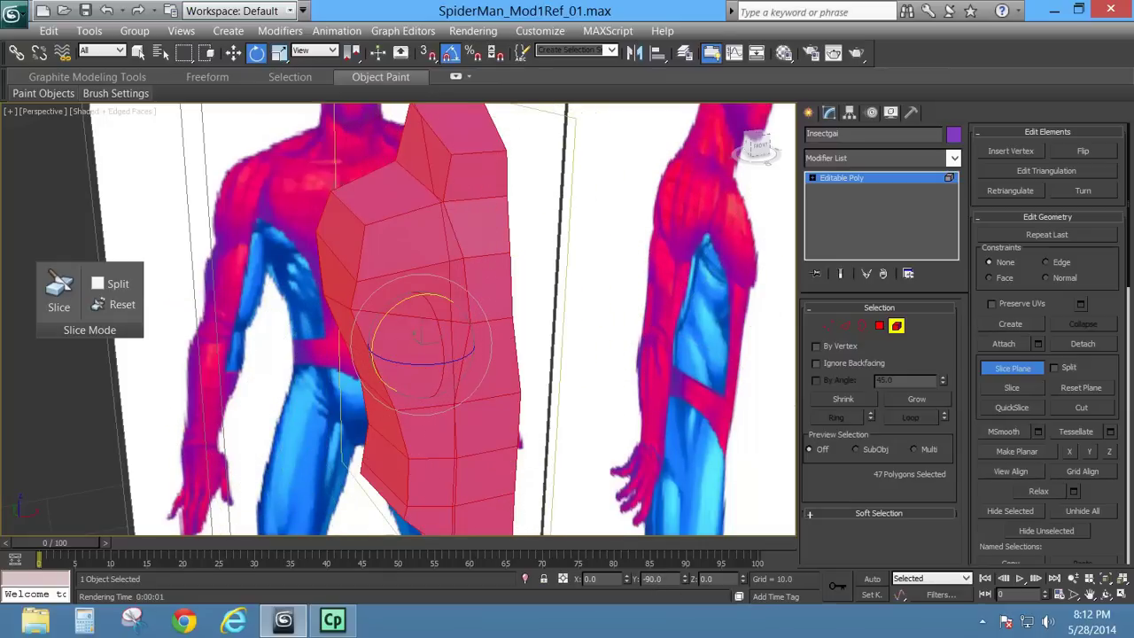
Step: Move the vertical slice plane to X 0, onto the character's centre line
left_click(231, 55)
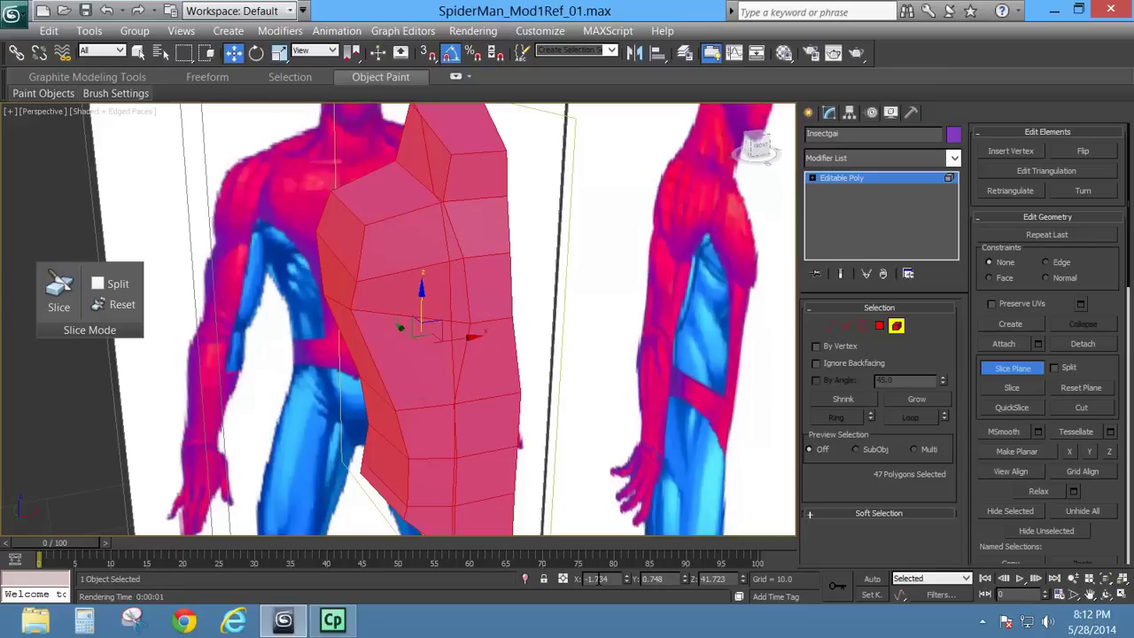
middle_click_drag(558, 485, 531, 271)
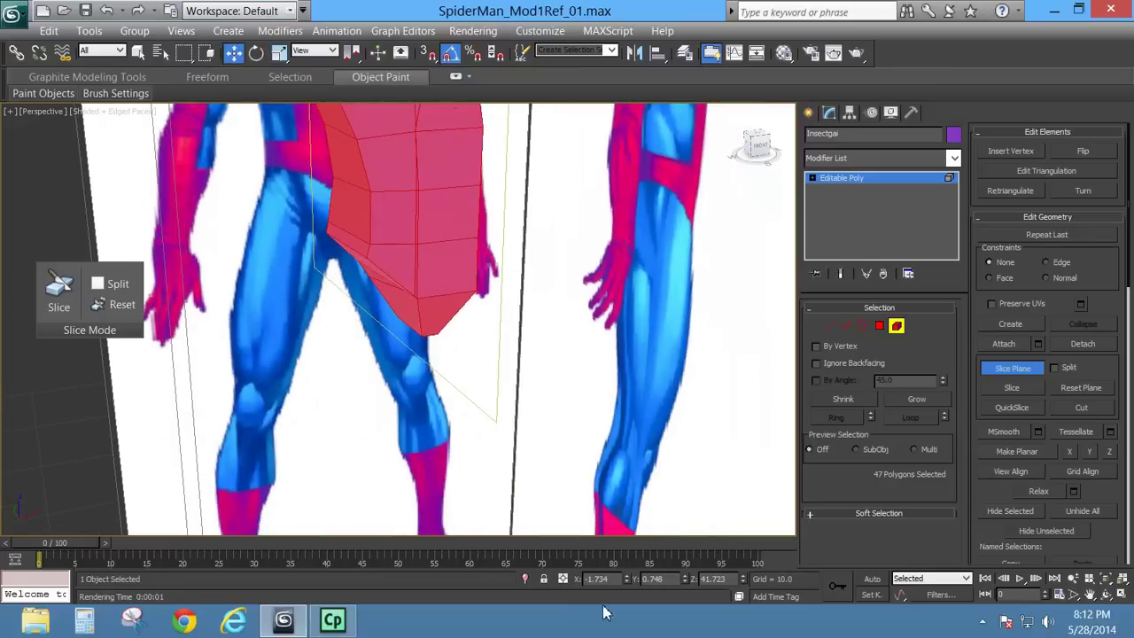
middle_click_drag(541, 479, 532, 286)
scroll(413, 367, "down", 5)
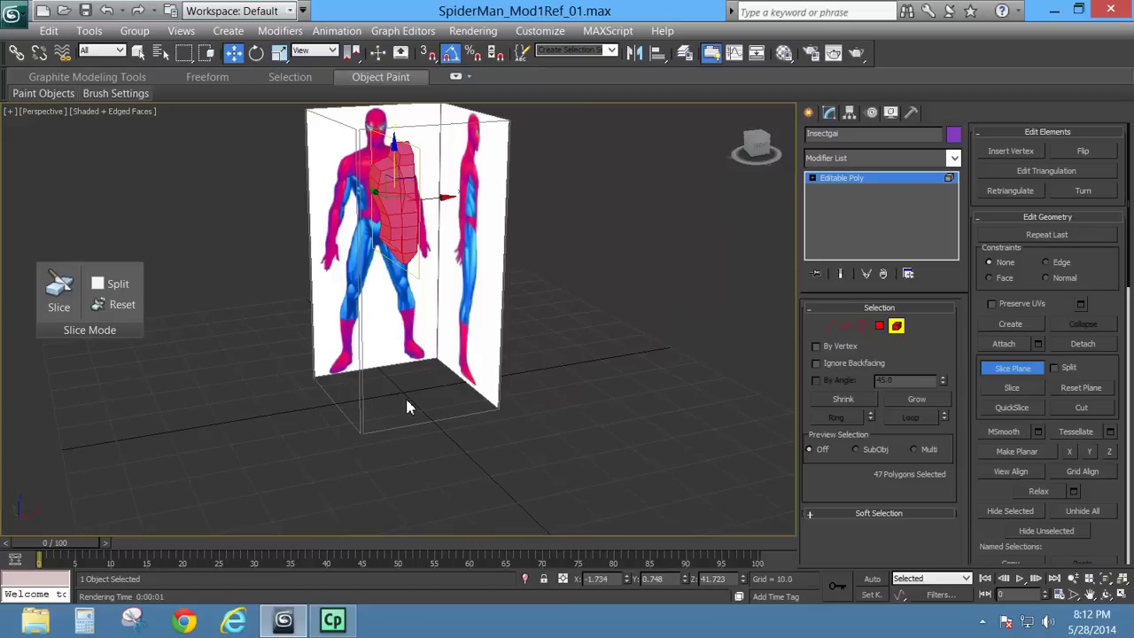
key("z")
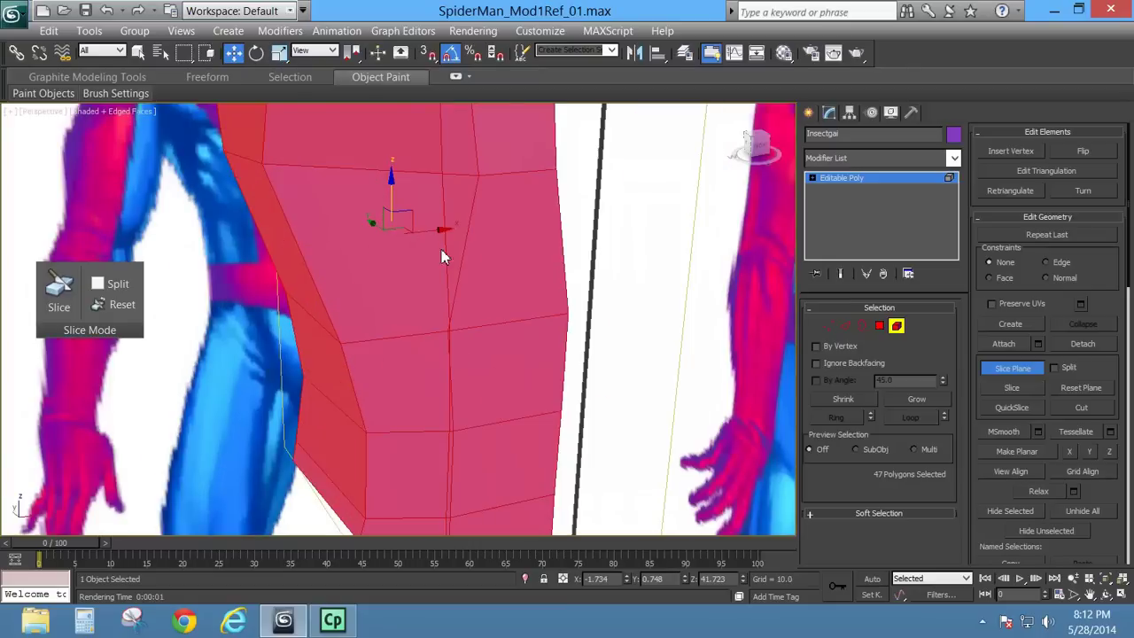
right_click(627, 582)
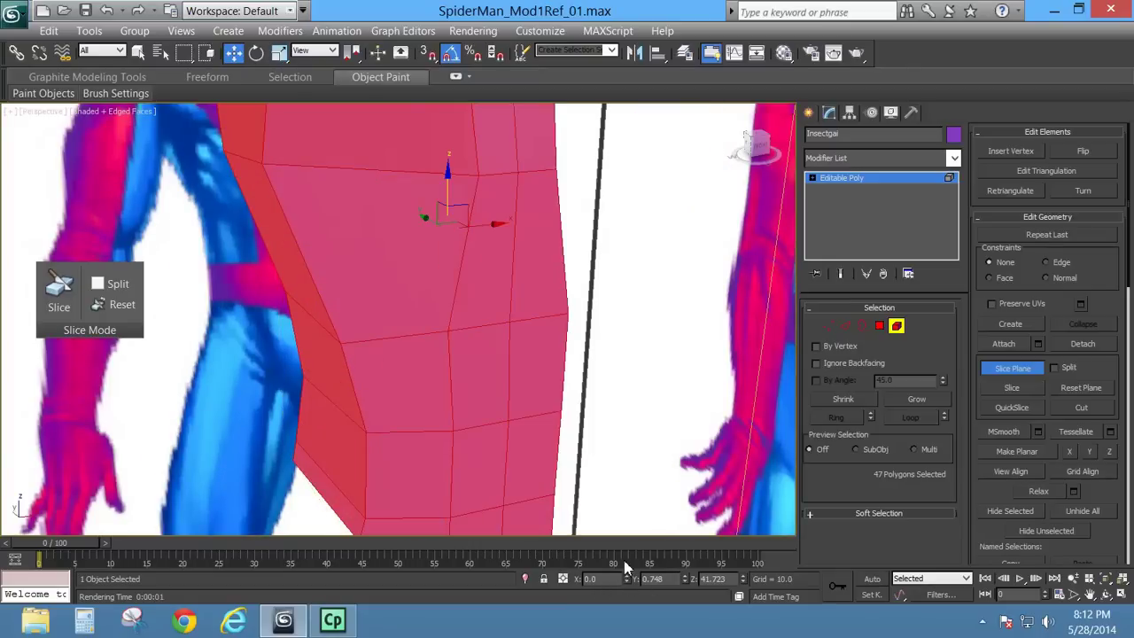
Step: Slice the torso element along the vertical centre plane and leave slice plane mode
scroll(613, 343, "down", 4)
middle_click_drag(593, 304, 582, 413)
middle_click_drag(581, 412, 551, 362, "alt")
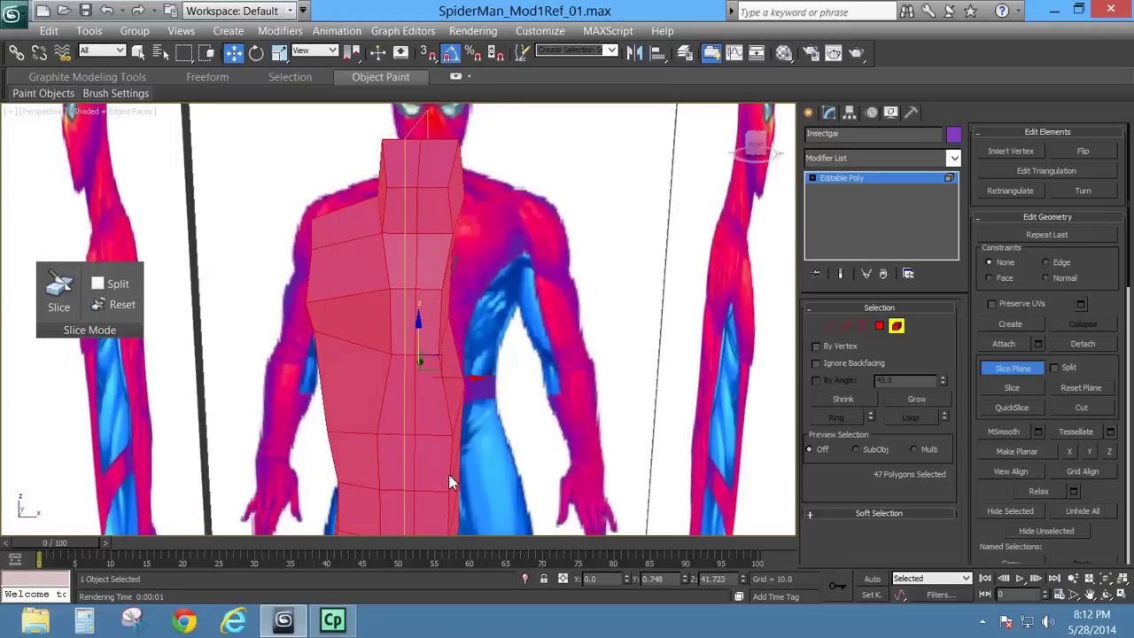
middle_click_drag(475, 391, 518, 299)
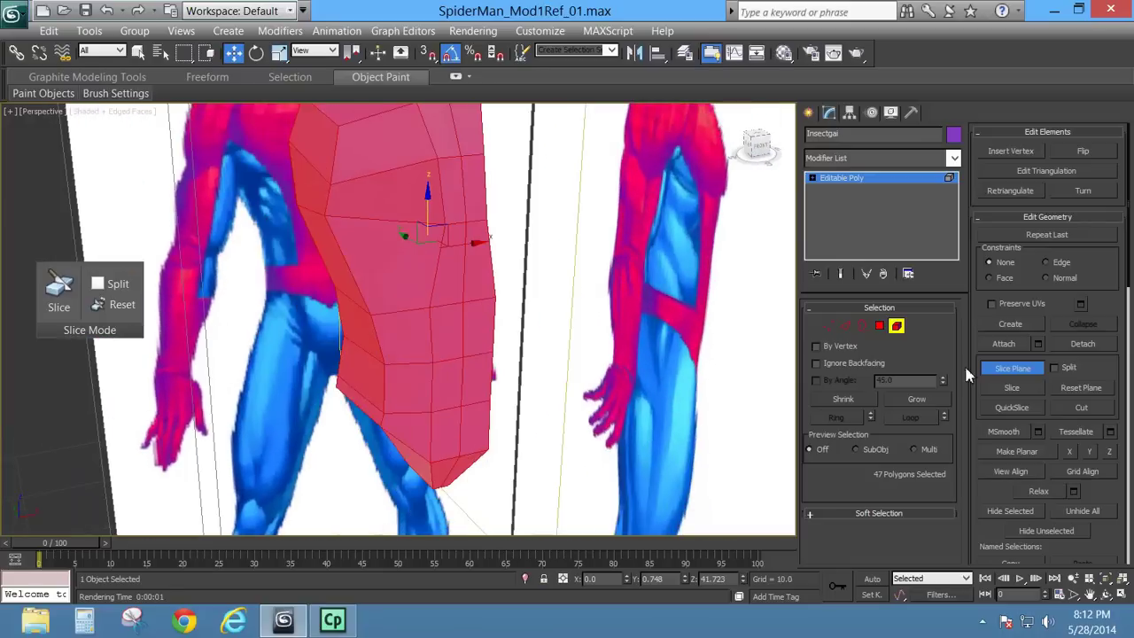
left_click(1024, 367)
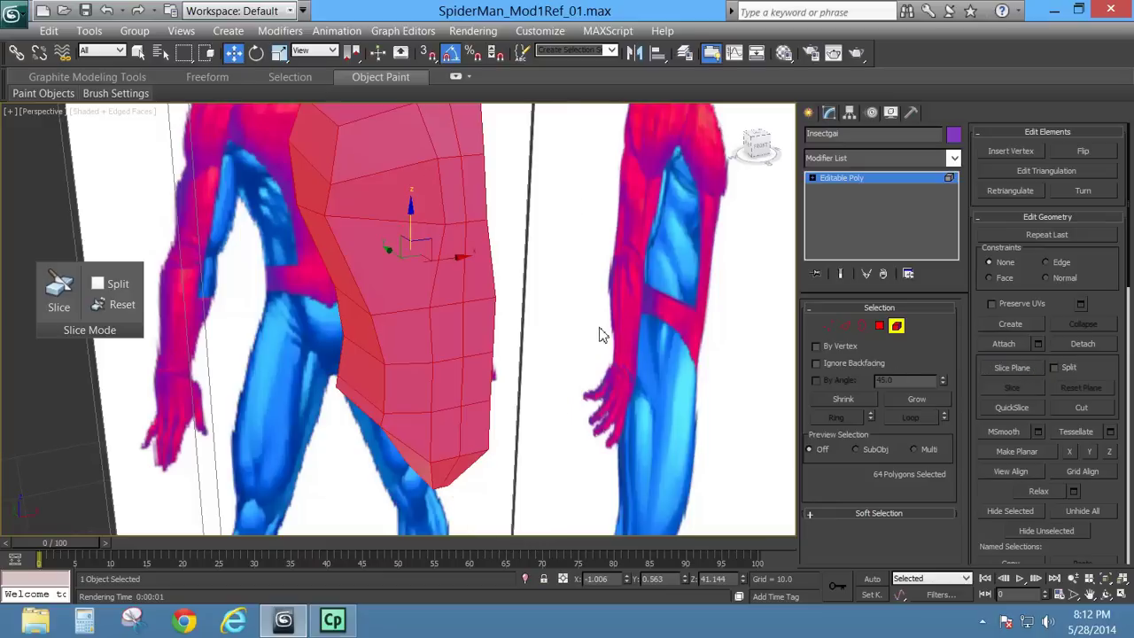
Step: Delete the torso polygons on the positive X side of the centre line in the front view
key("f")
left_click(879, 327)
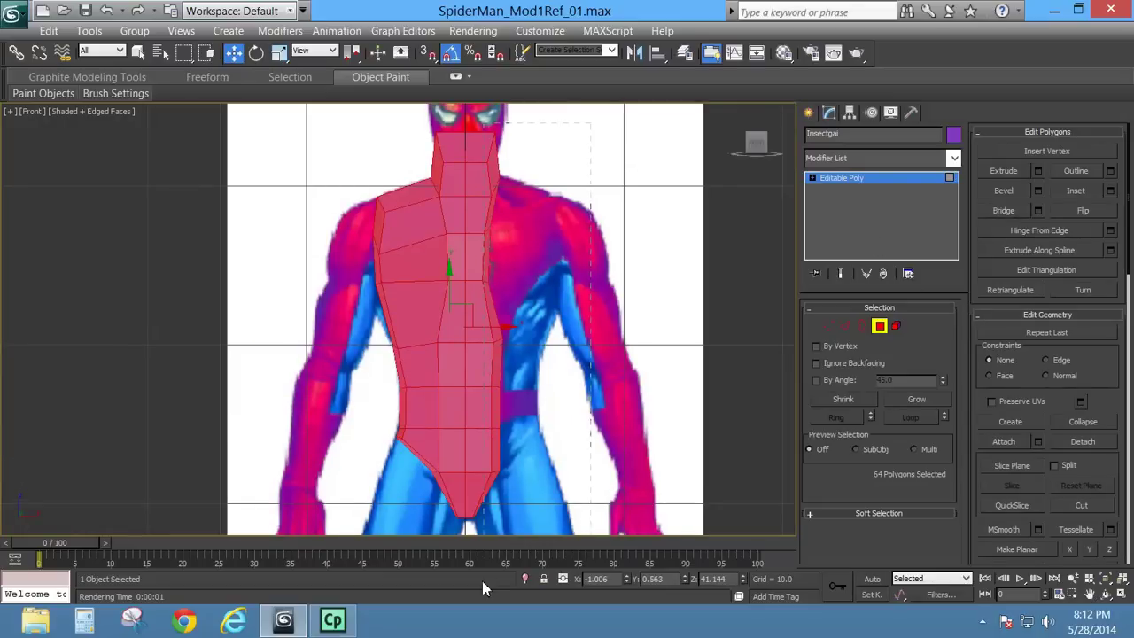
left_click_drag(470, 602, 470, 600)
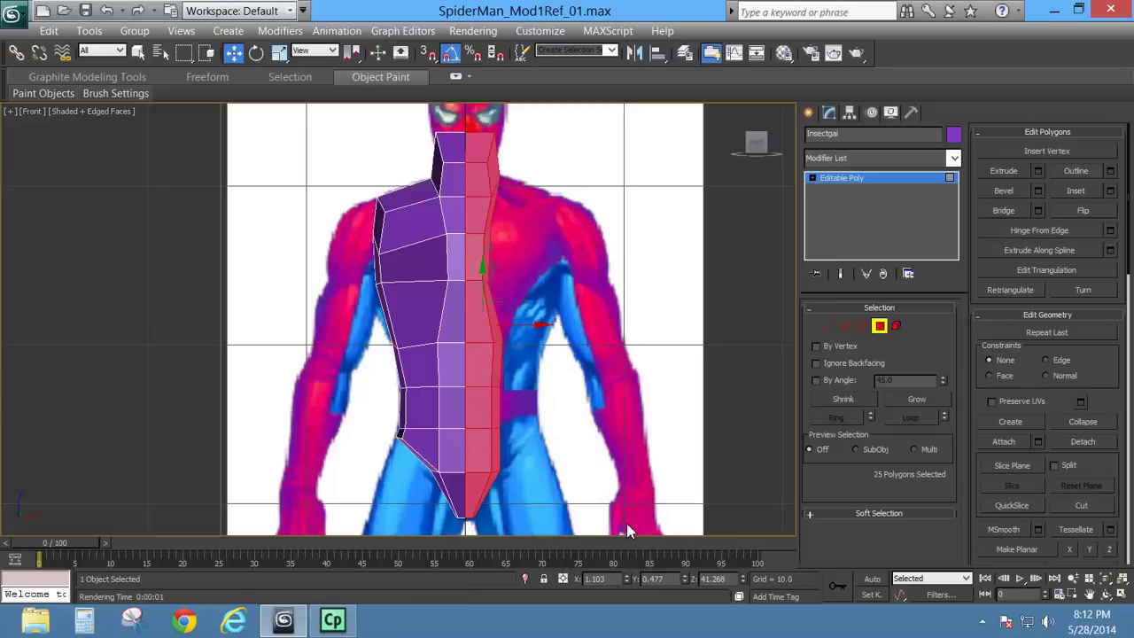
left_click(628, 366)
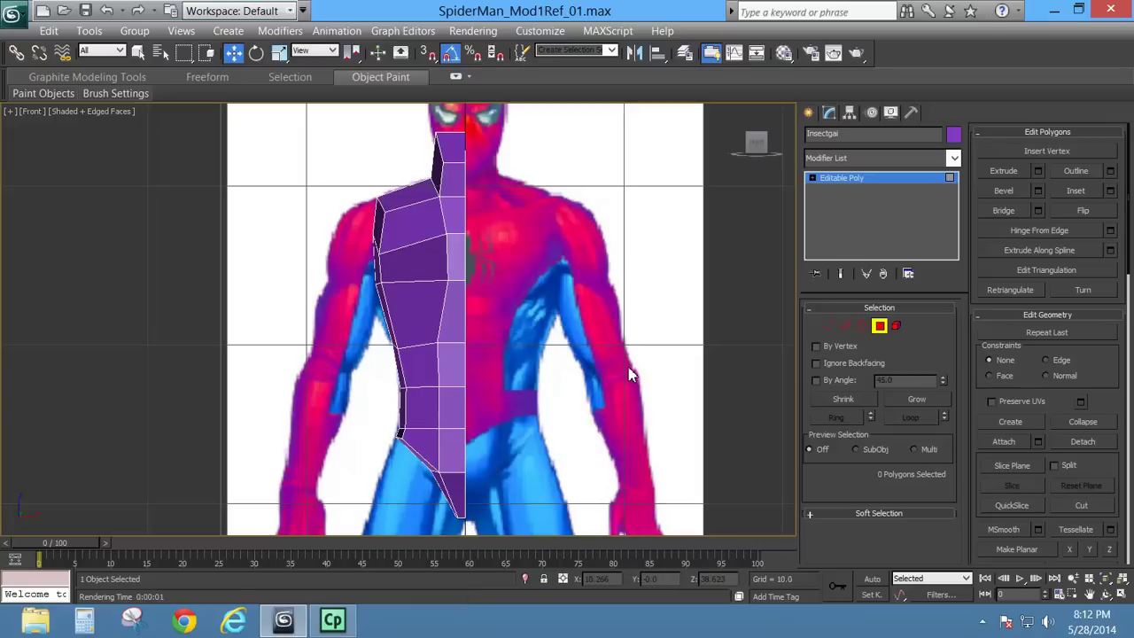
left_click(879, 326)
scroll(570, 328, "up", 3)
key("p")
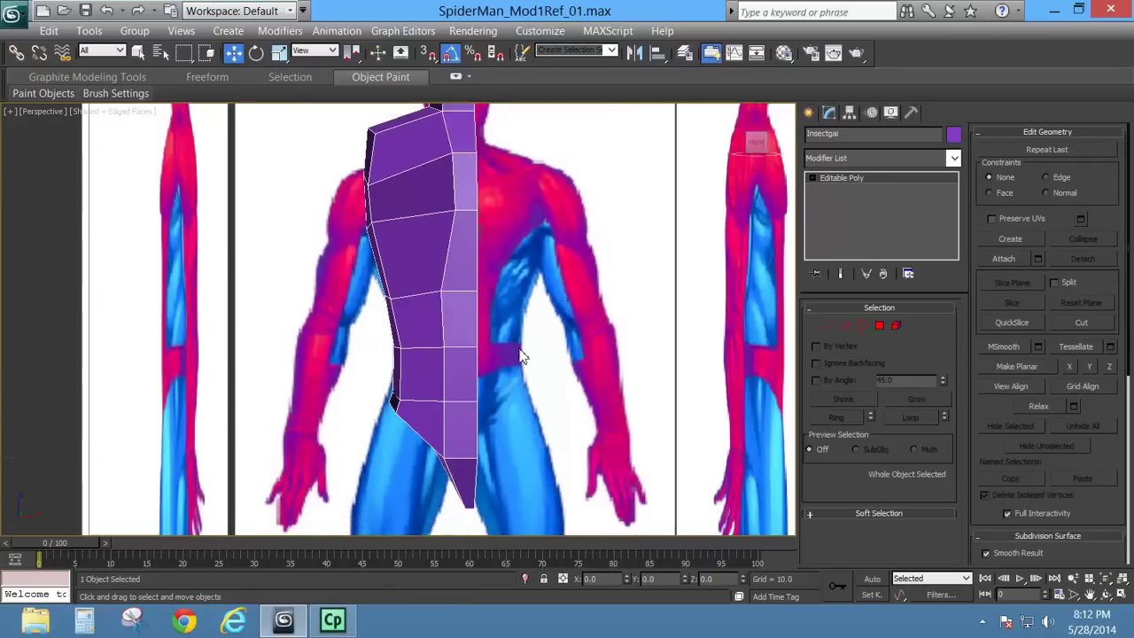
middle_click_drag(521, 354, 438, 316, "alt")
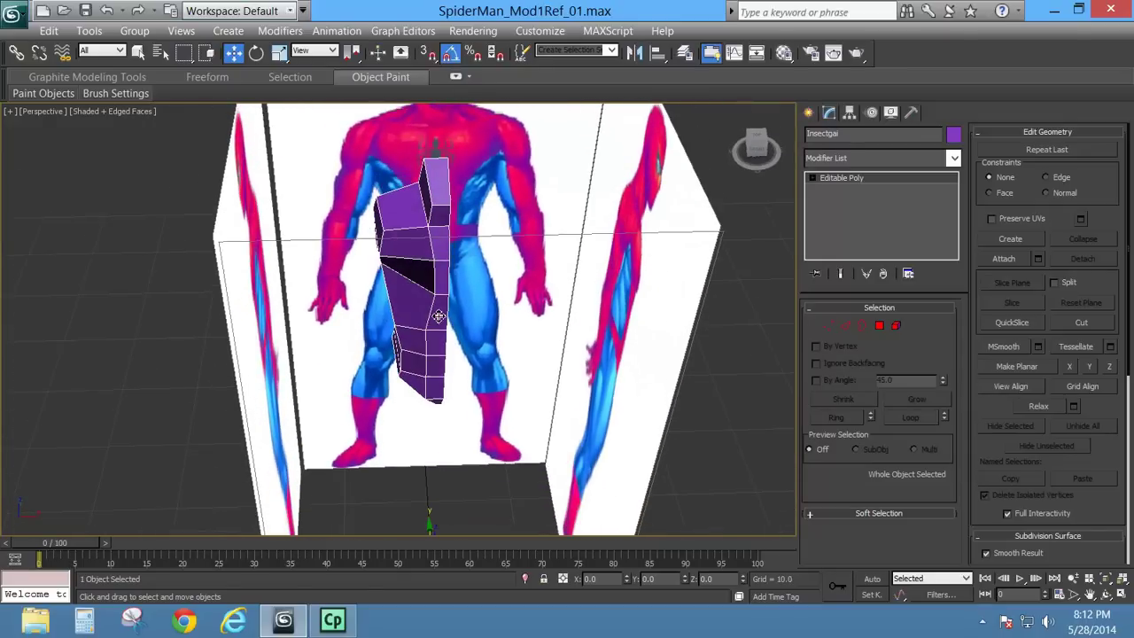
Step: Move the front chest vertex beside the centre line outward to about X -2.9 in the front view
left_click(827, 326)
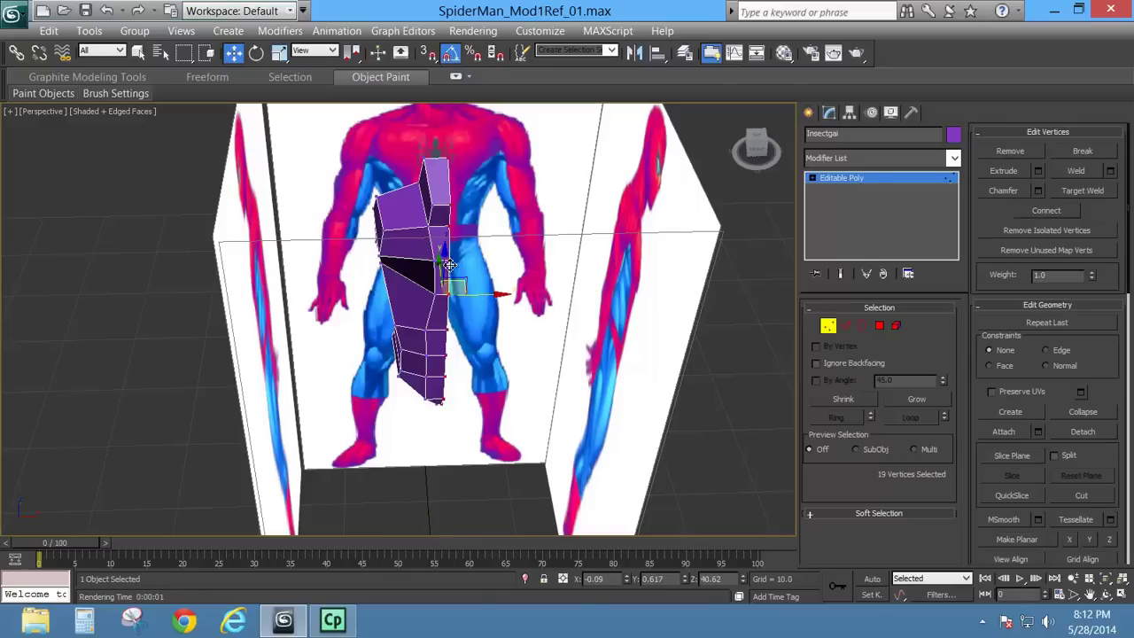
scroll(450, 295, "up", 3)
middle_click_drag(450, 294, 473, 340)
left_click(470, 333)
scroll(474, 365, "down", 2)
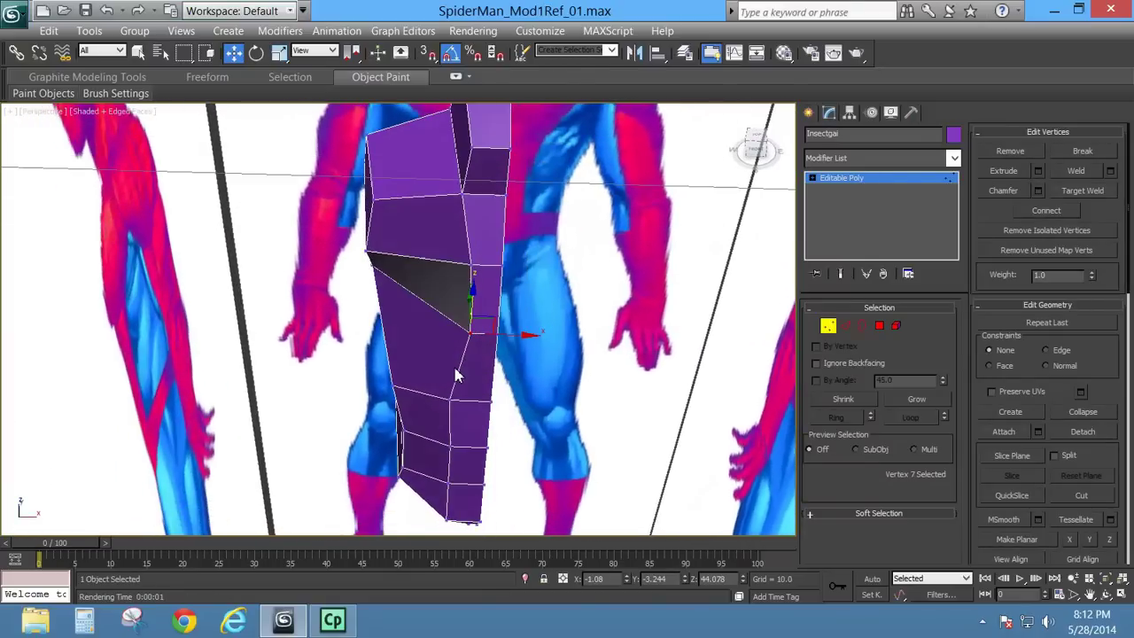
key("f")
middle_click_drag(459, 306, 455, 363)
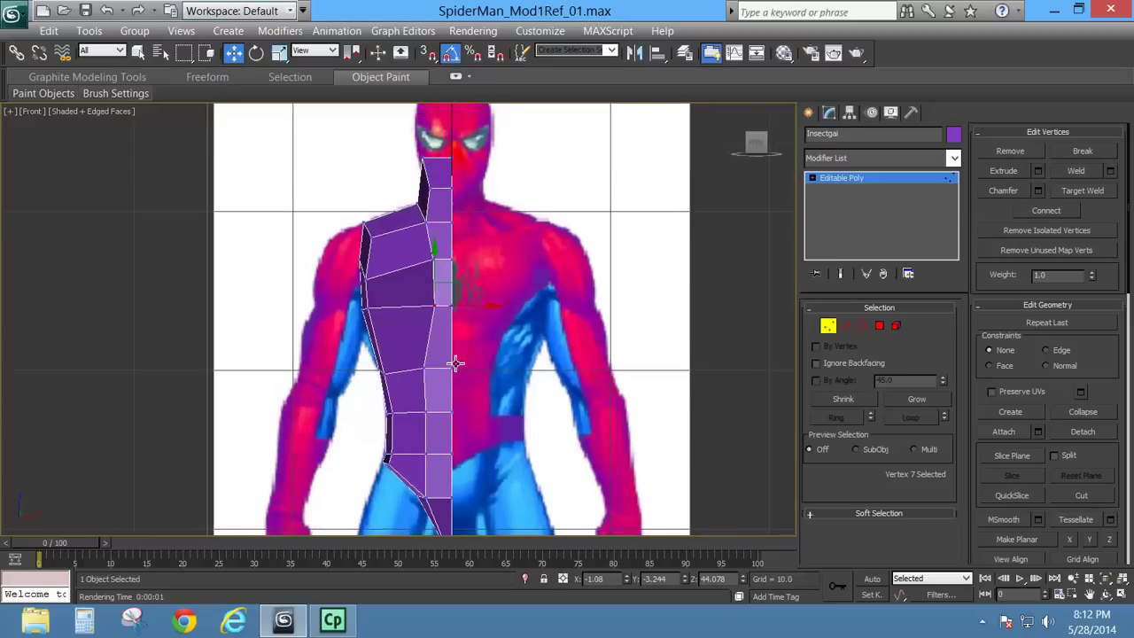
scroll(455, 363, "up", 3)
left_click_drag(517, 296, 454, 293)
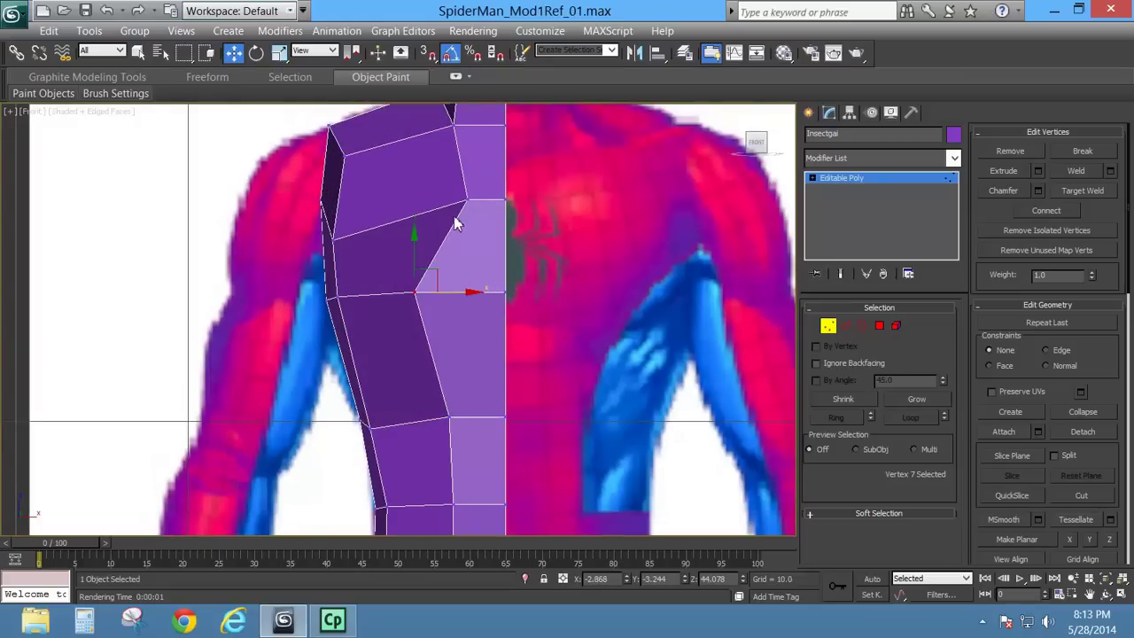
Step: Move the upper chest vertex above it outward and slightly down, to about X -3.1, Z 47, and leave vertex editing
left_click_drag(467, 199, 448, 212)
key("p")
middle_click_drag(388, 236, 746, 369, "alt")
scroll(440, 246, "down", 5)
left_click(827, 326)
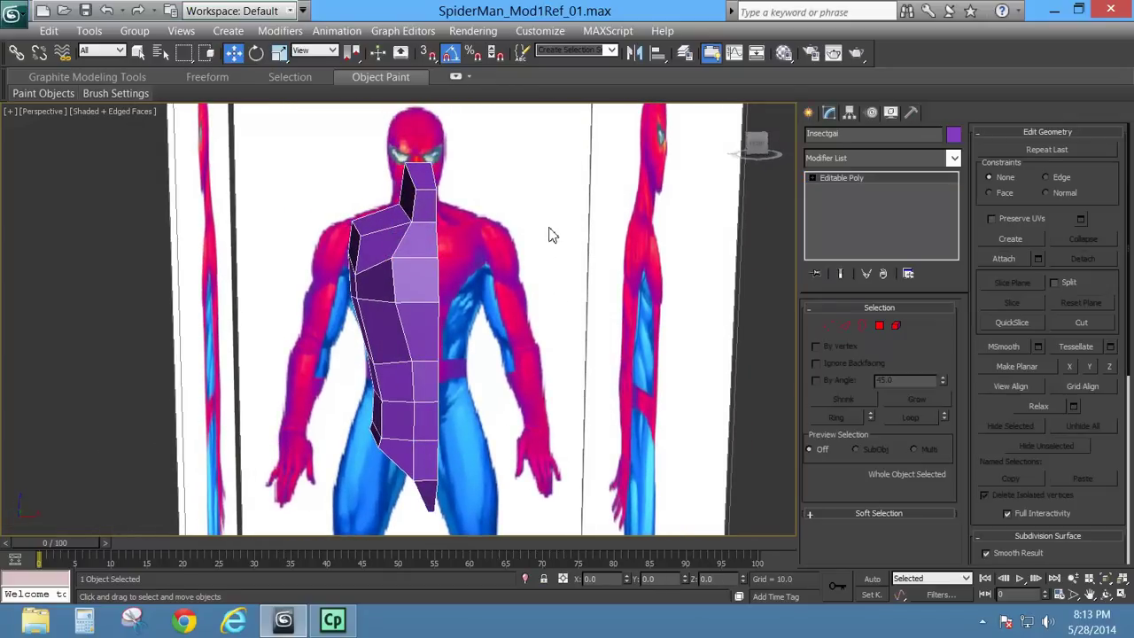
Step: Mirror the half torso across the X axis as an instance with offset 0
left_click(636, 53)
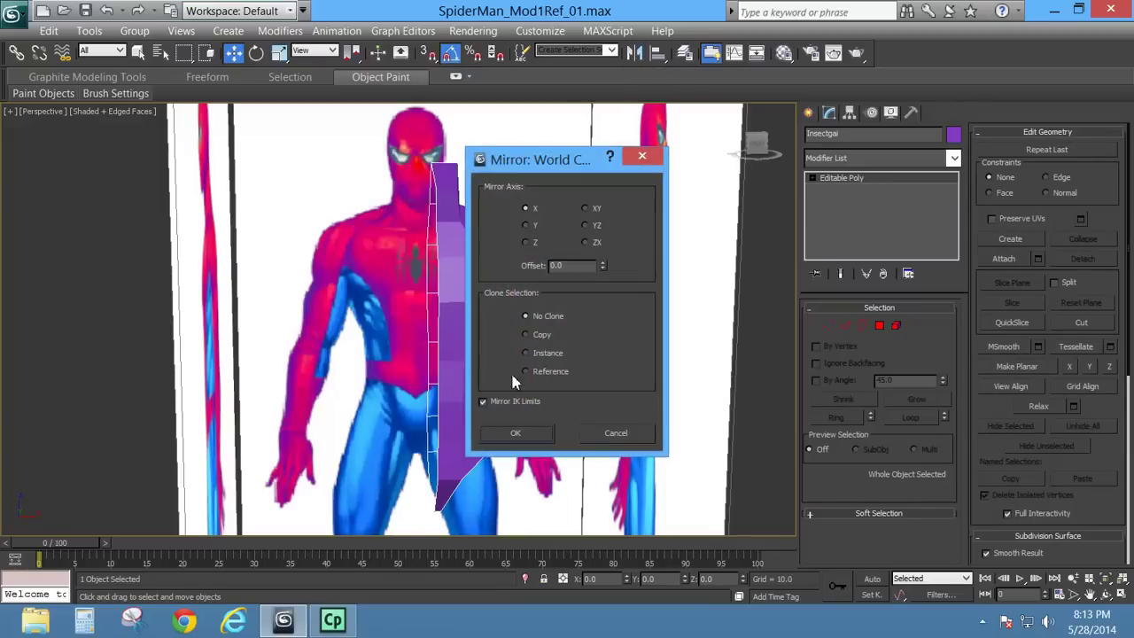
left_click(499, 403)
left_click(537, 352)
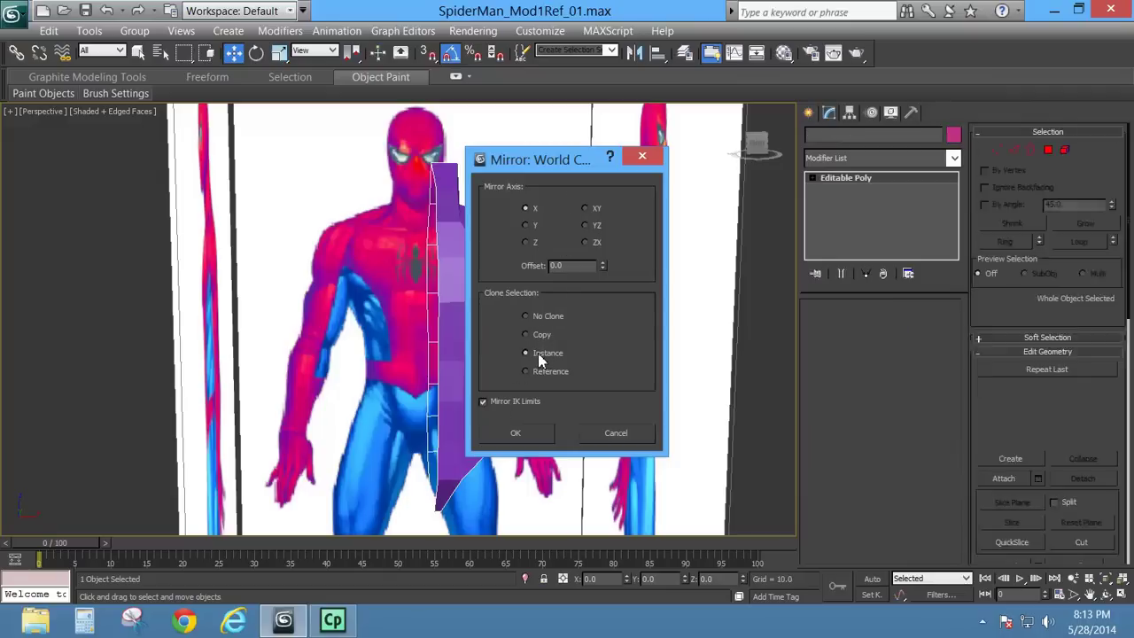
left_click(530, 434)
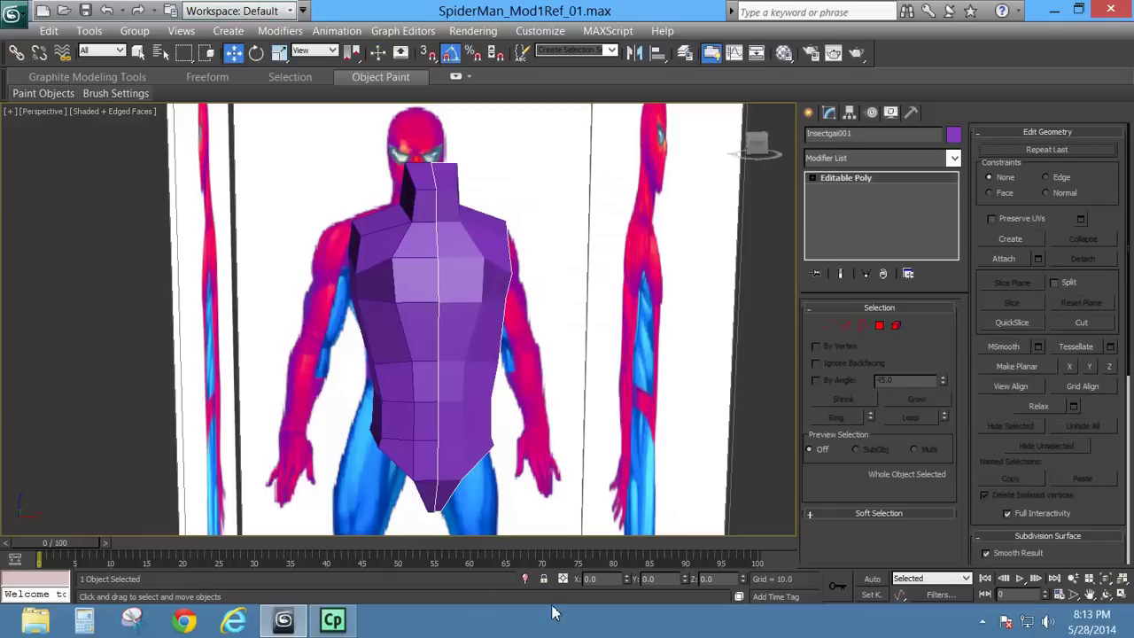
scroll(358, 330, "down", 5)
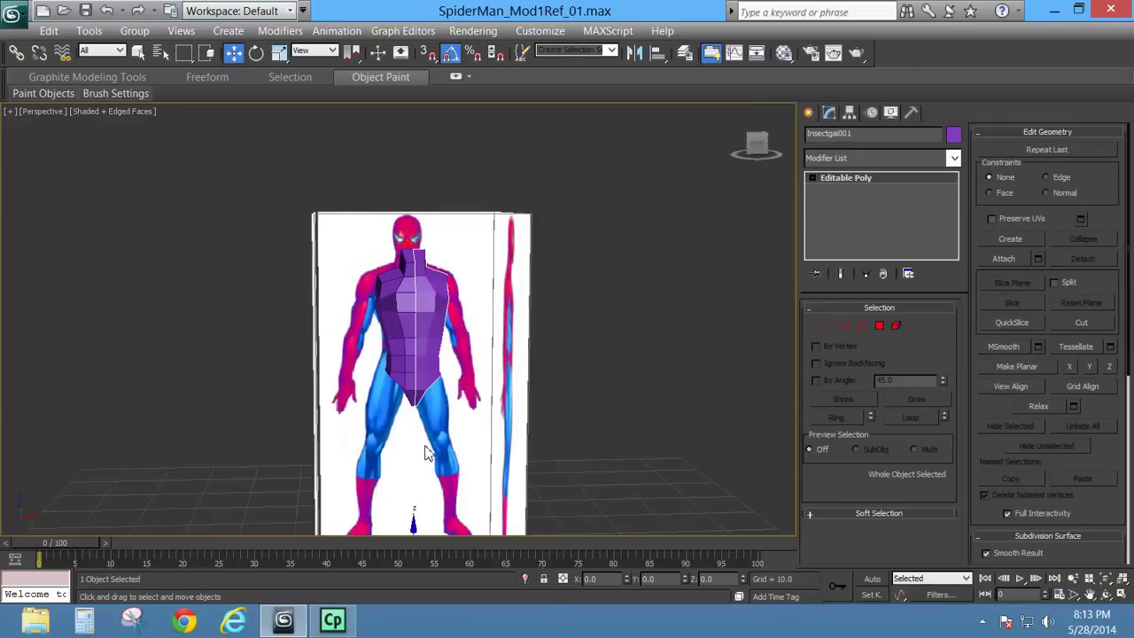
scroll(425, 452, "down", 5)
left_click_drag(481, 423, 610, 423)
right_click(610, 423)
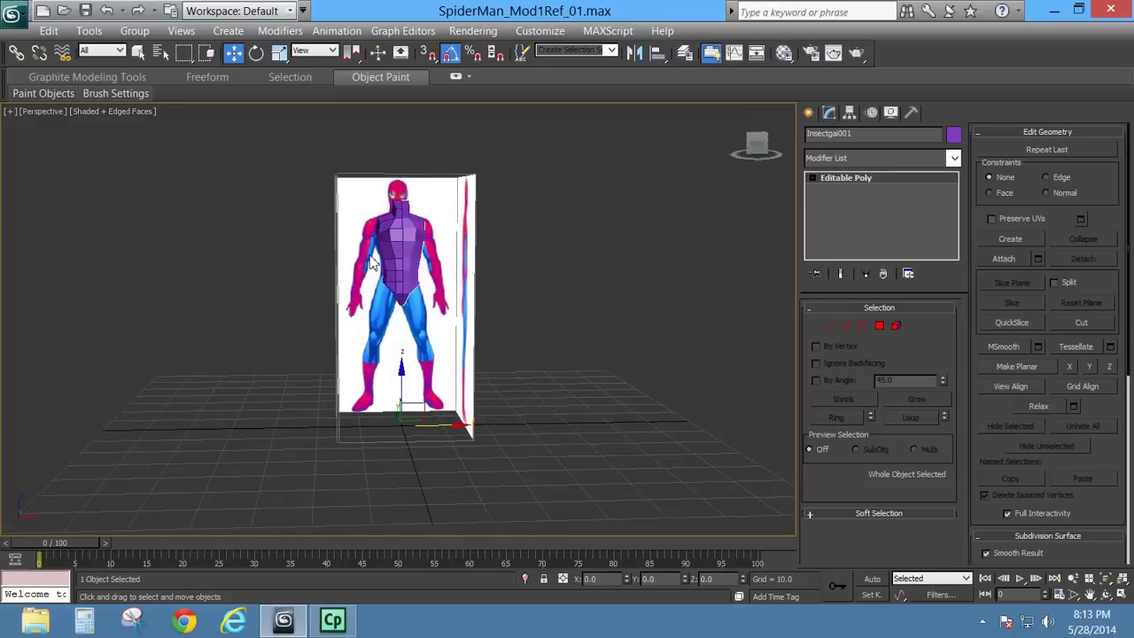
Step: Select the original and mirrored torso halves in turn to examine them as separate objects
left_click(379, 240)
scroll(409, 198, "up", 5)
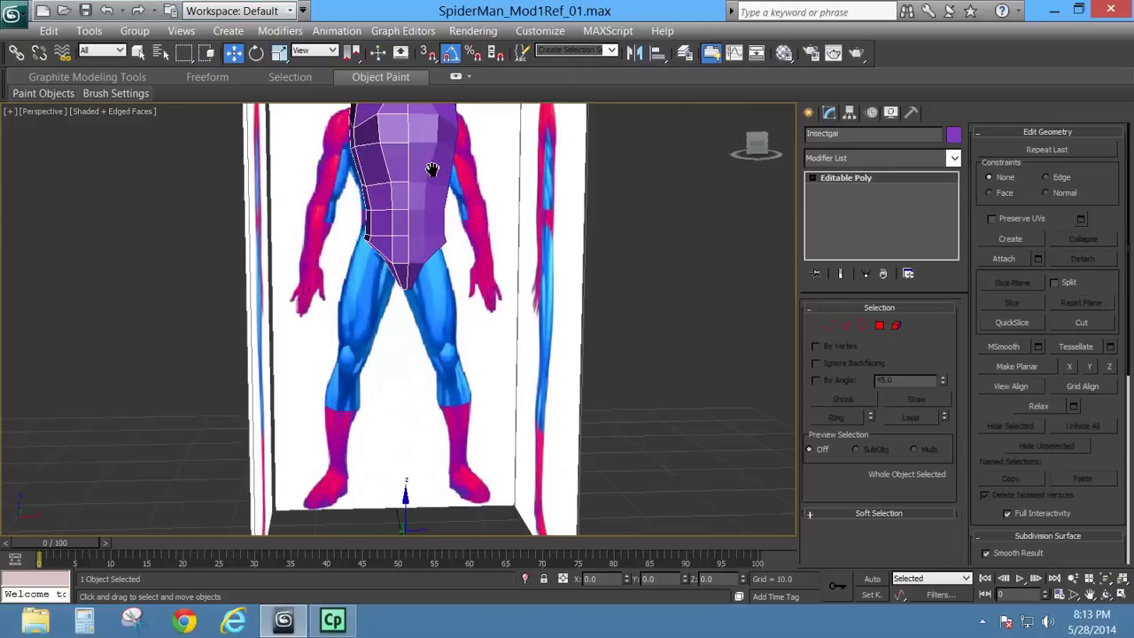
middle_click_drag(431, 169, 430, 293)
scroll(431, 317, "up", 4)
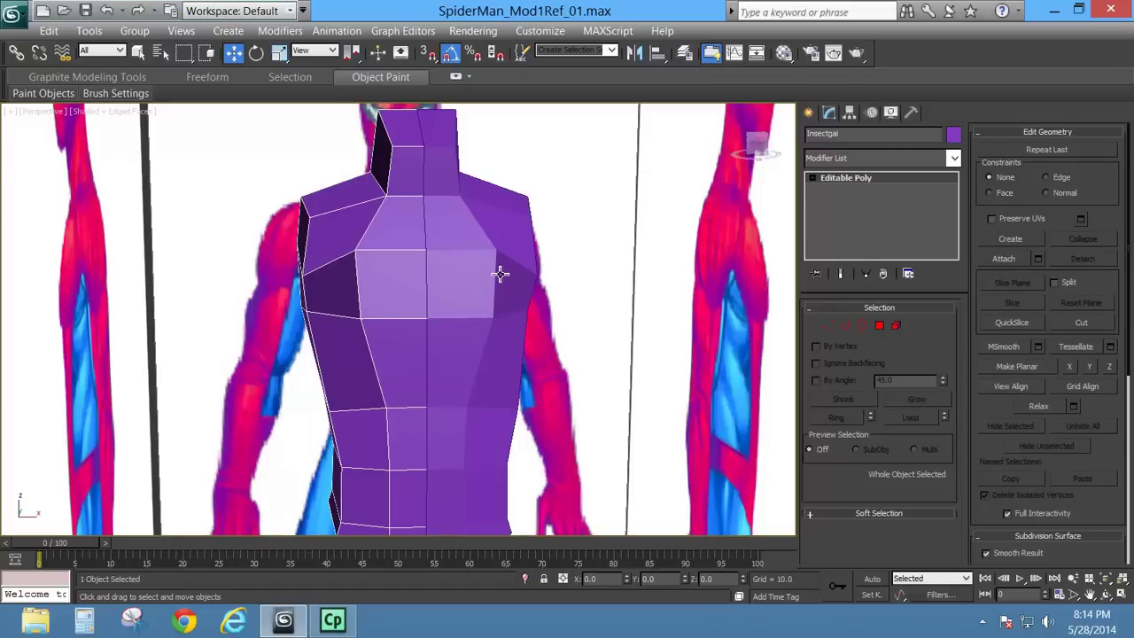
left_click(499, 271)
left_click(506, 278)
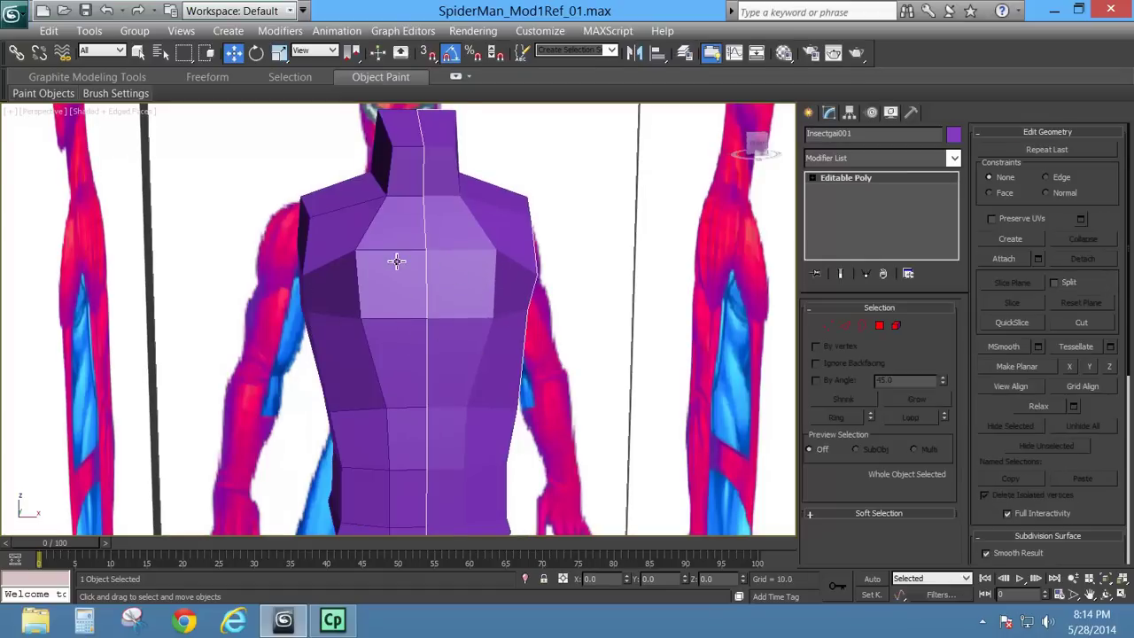
left_click(397, 262)
left_click(470, 261)
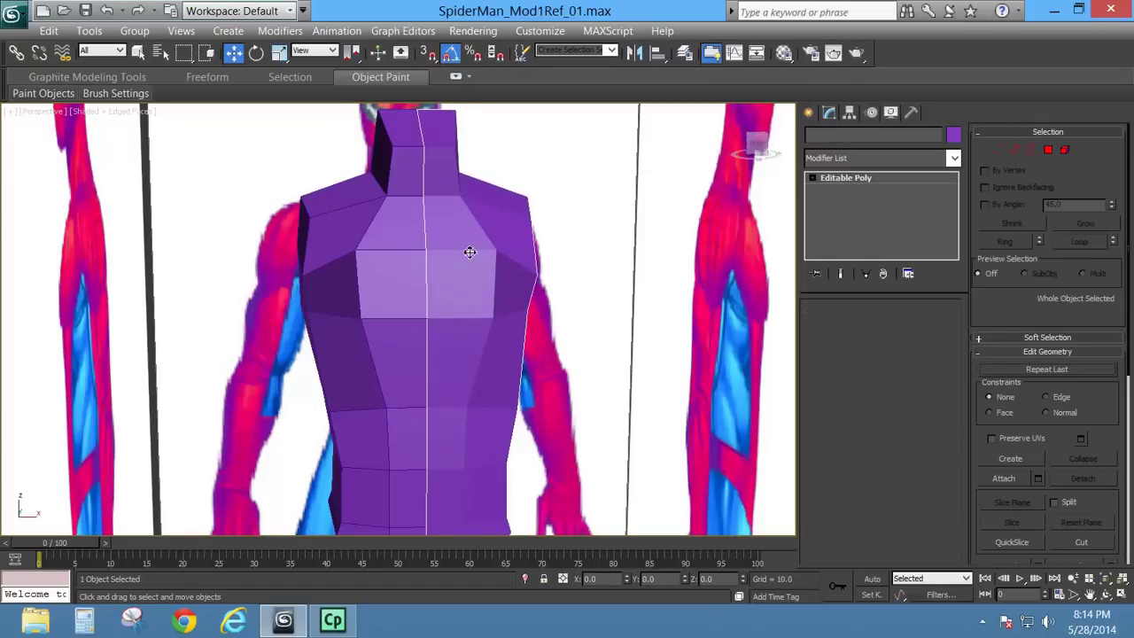
Step: Hide the original torso half so only the mirrored instance is displayed
left_click(385, 269)
right_click(384, 270)
left_click(380, 228)
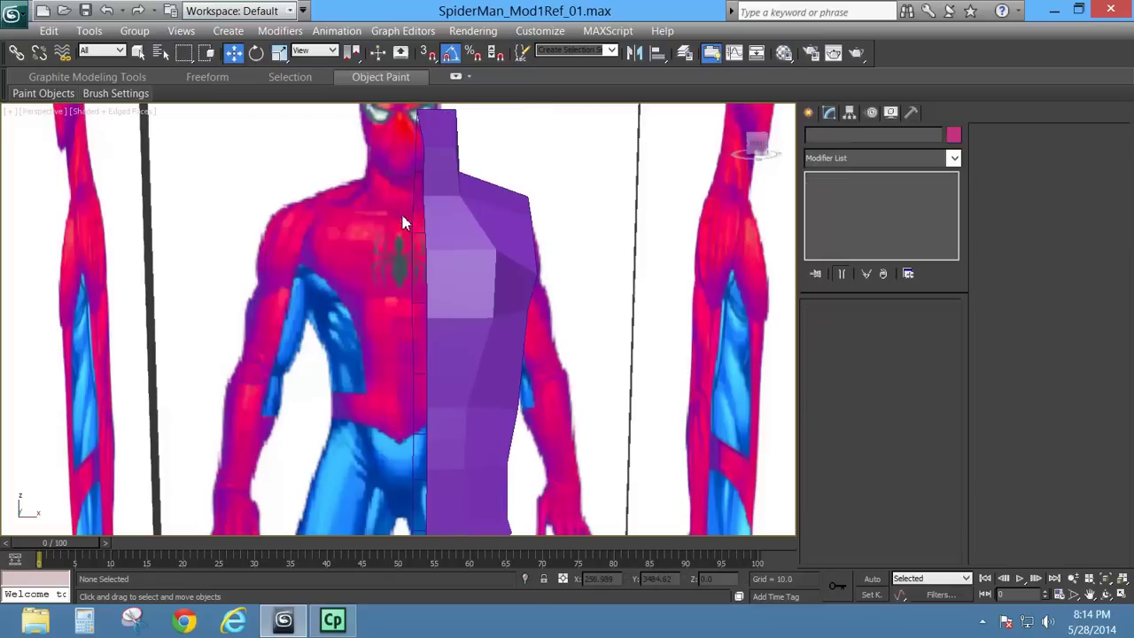
Step: Change the mirrored torso half's object color to dark blue from the basic 3ds Max palette
left_click(464, 261)
middle_click_drag(463, 261, 434, 339, "alt")
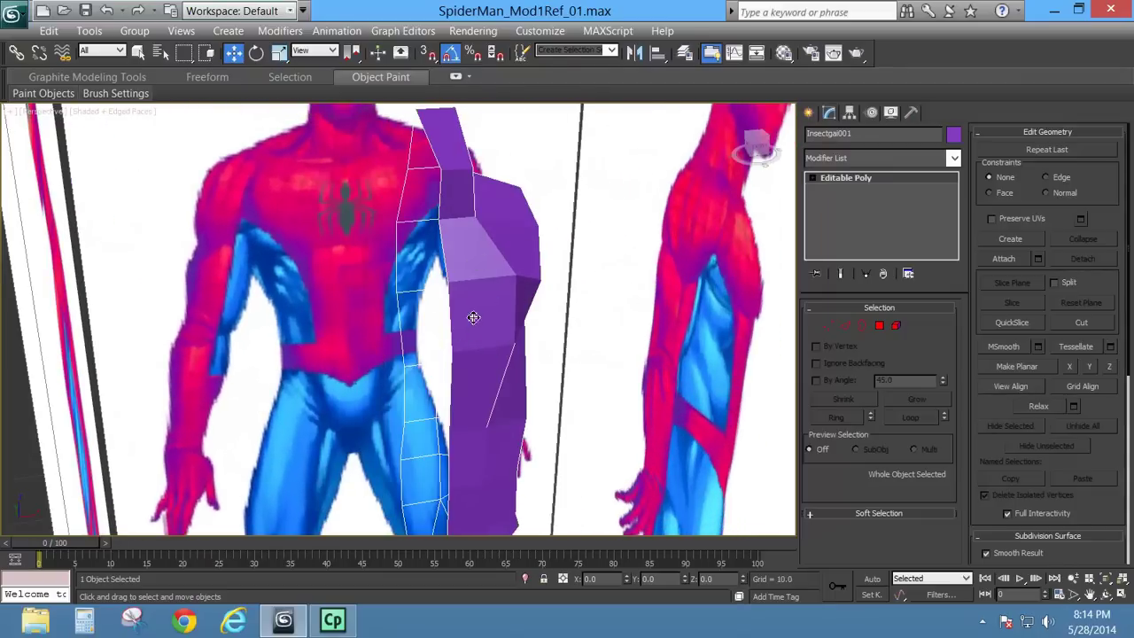
left_click(953, 134)
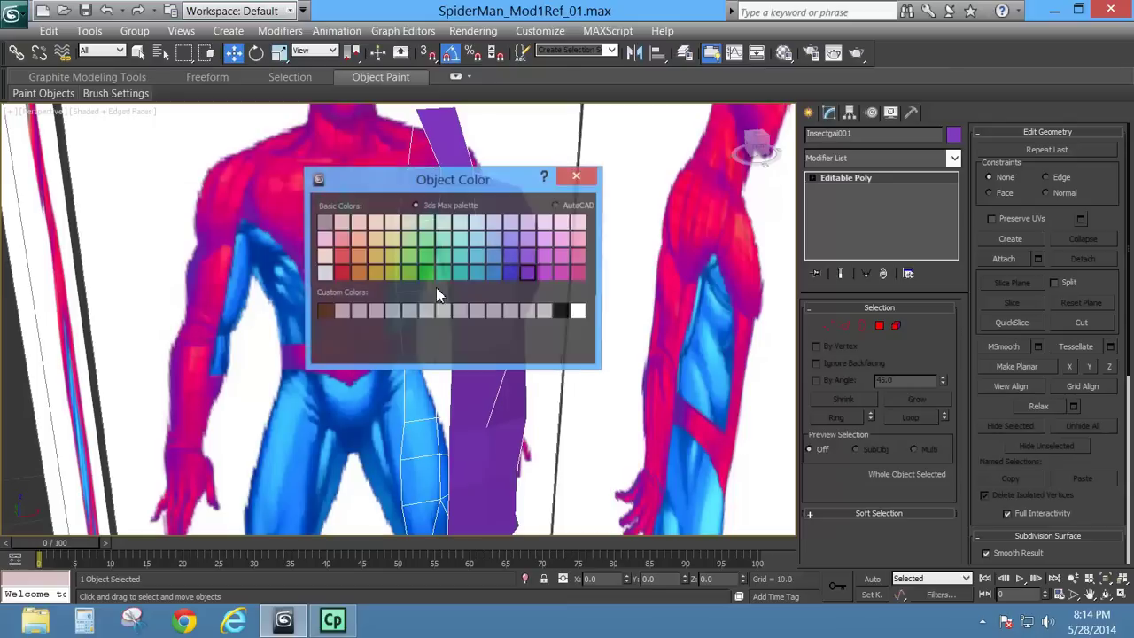
left_click(511, 274)
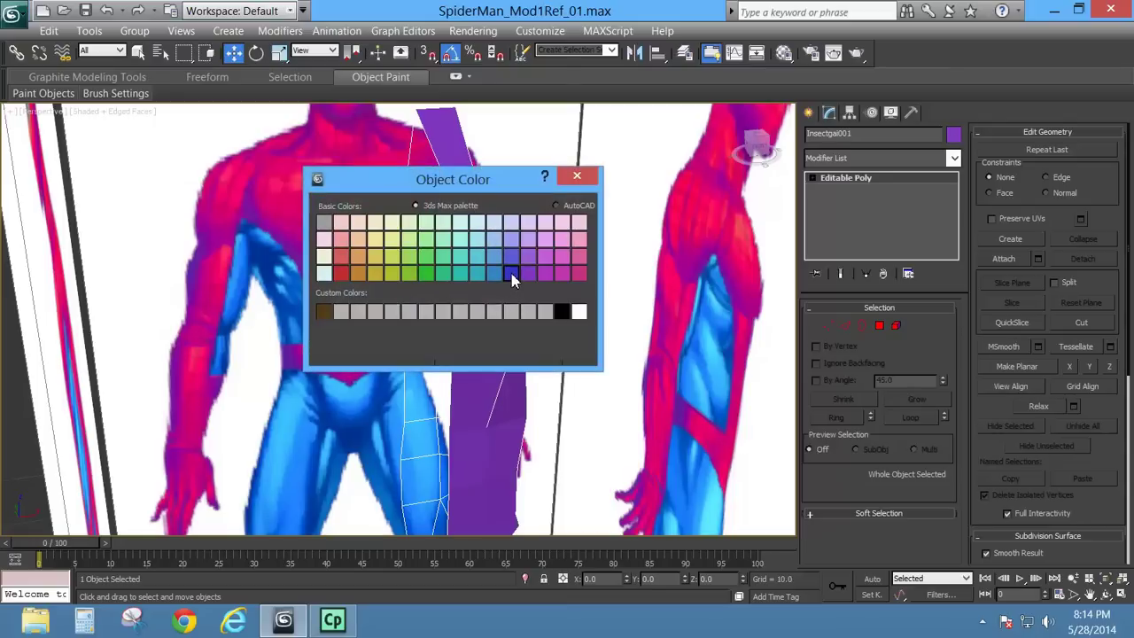
double_click(512, 274)
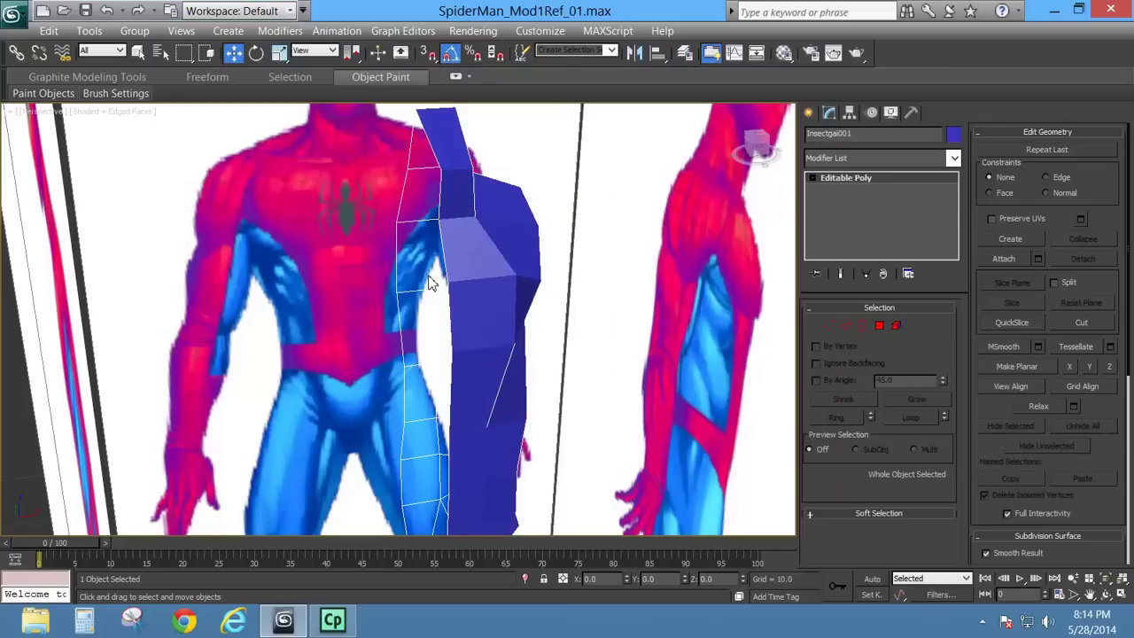
Step: Unhide the original torso half and select it
right_click(431, 280)
left_click(496, 187)
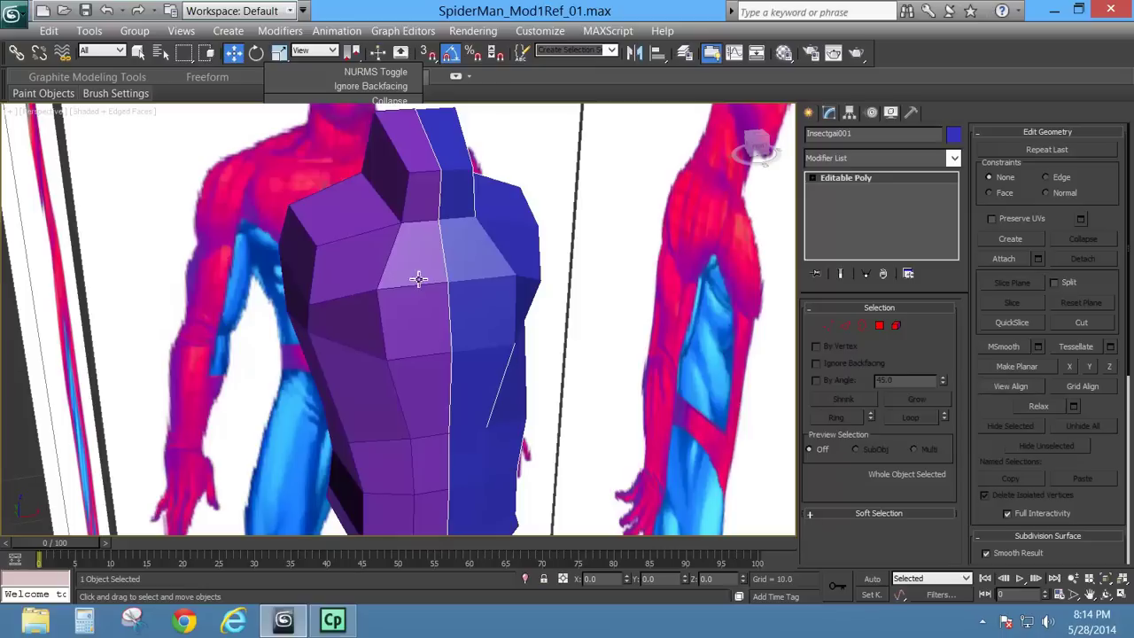
left_click(422, 384)
middle_click_drag(423, 384, 374, 295, "alt")
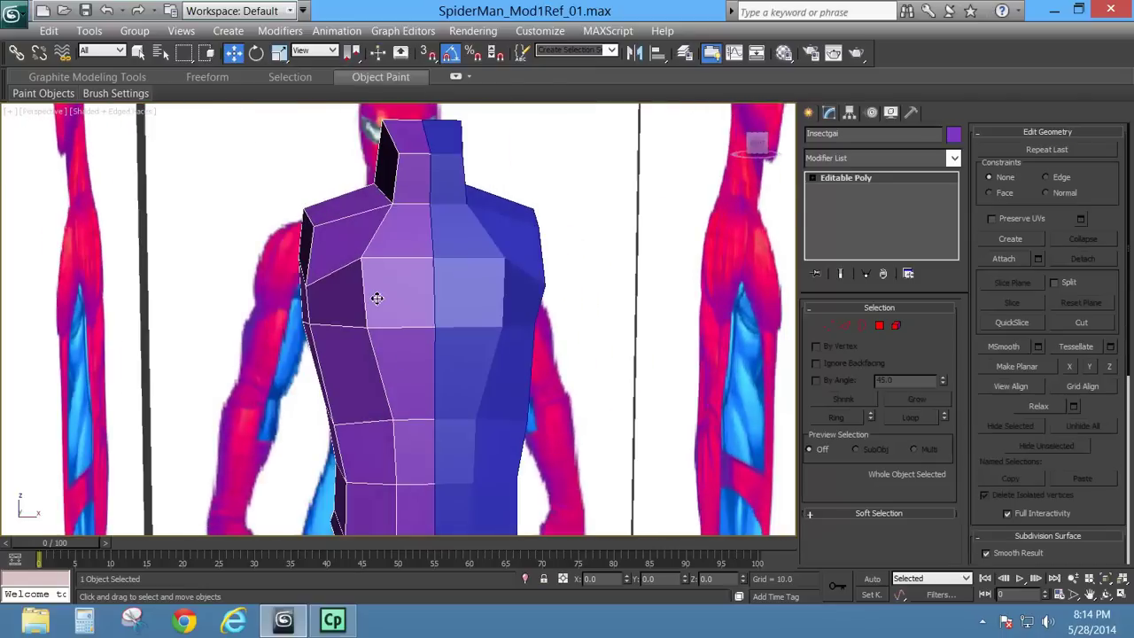
Step: Move the two front centre-line chest vertices back along Y, to about -2.3 for the upper and -3.0 for the lower
middle_click_drag(362, 349, 321, 368, "alt")
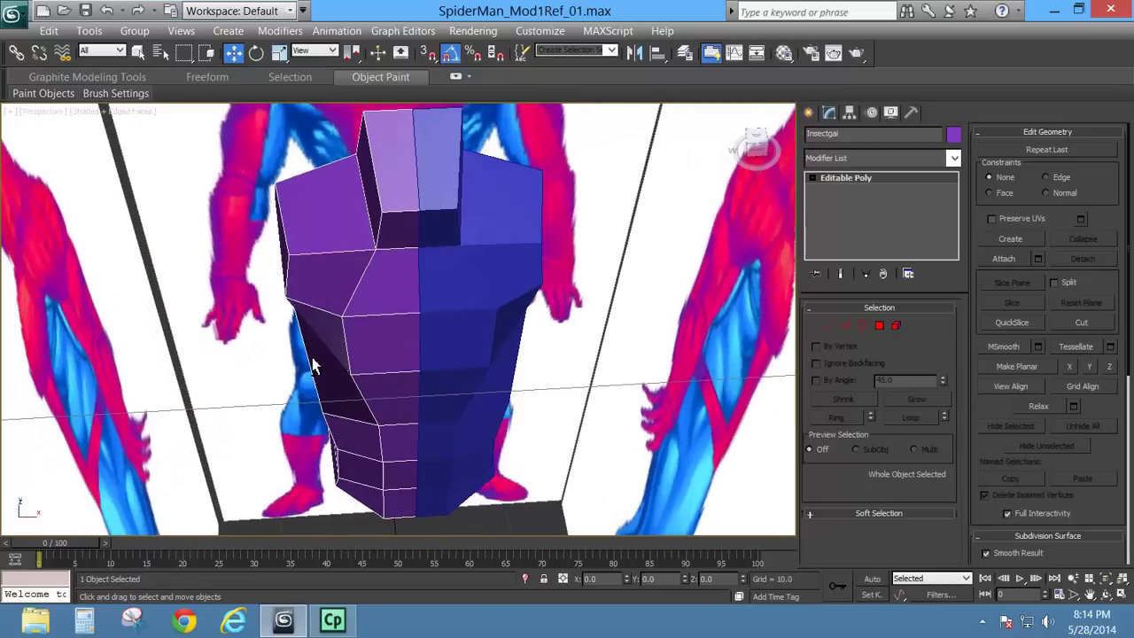
left_click(828, 326)
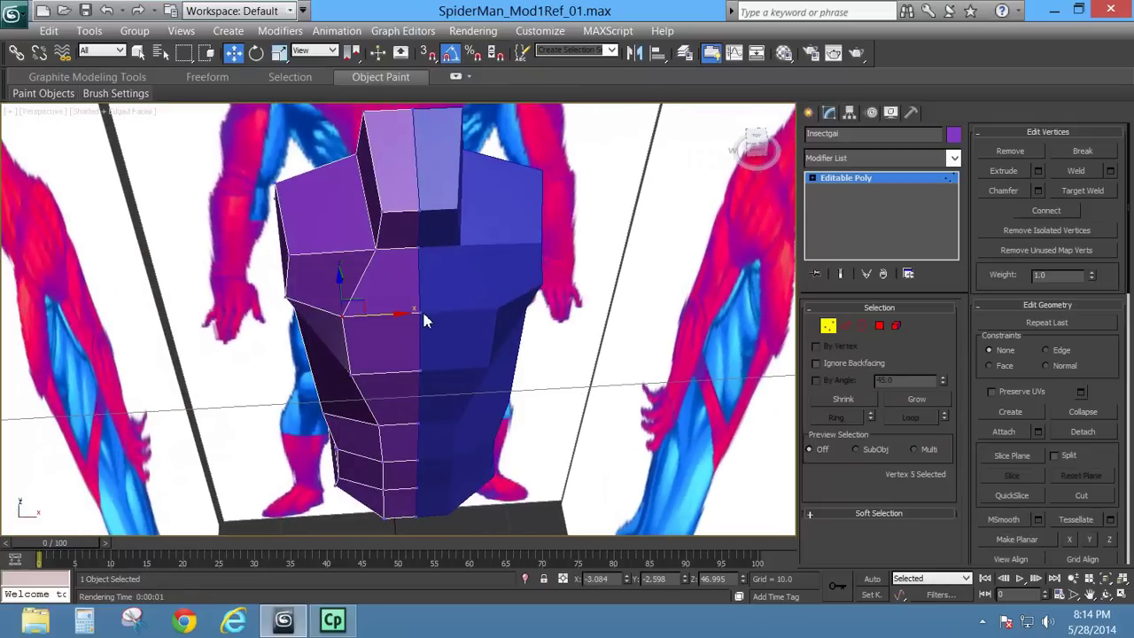
key("ctrl+a")
middle_click_drag(417, 345, 417, 364, "alt")
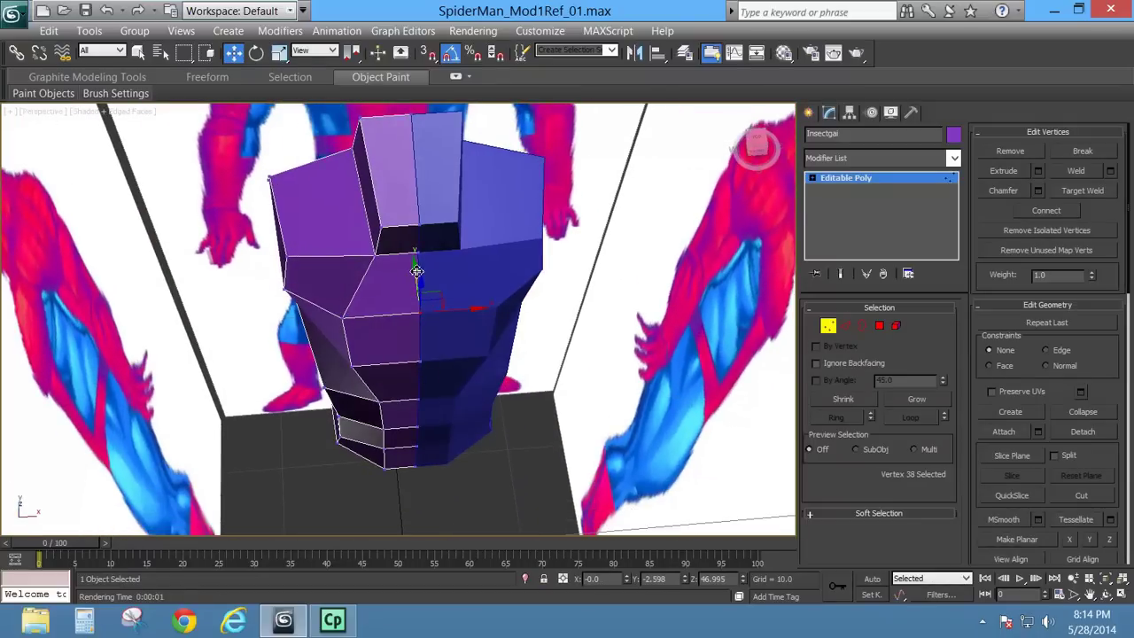
left_click_drag(416, 270, 413, 257)
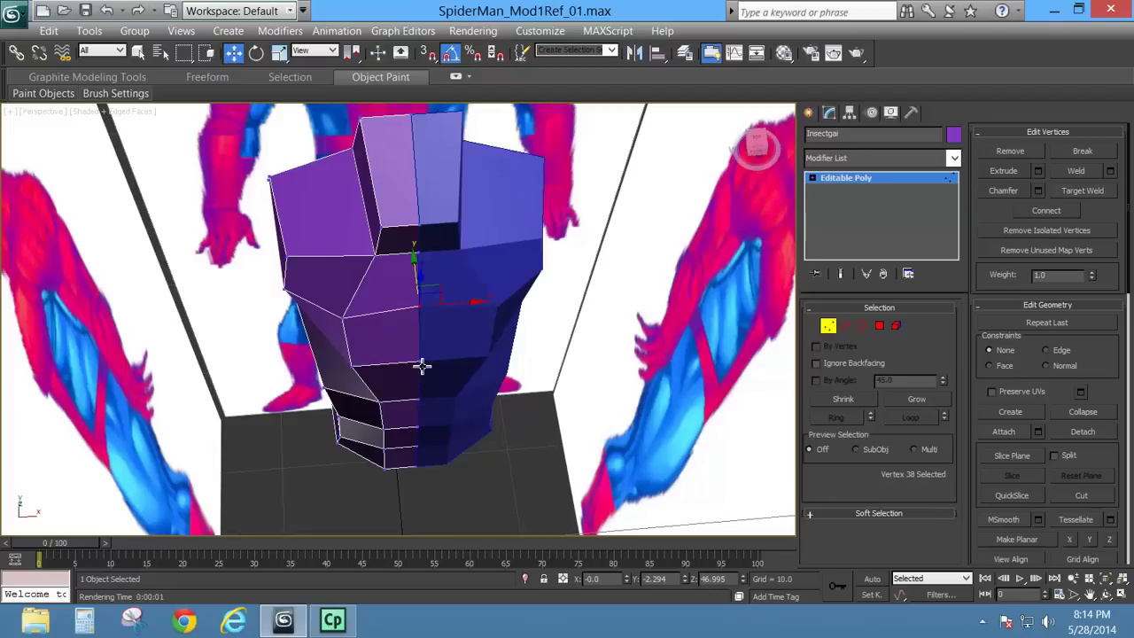
left_click_drag(422, 366, 405, 322, "ctrl")
middle_click_drag(405, 322, 355, 375, "alt")
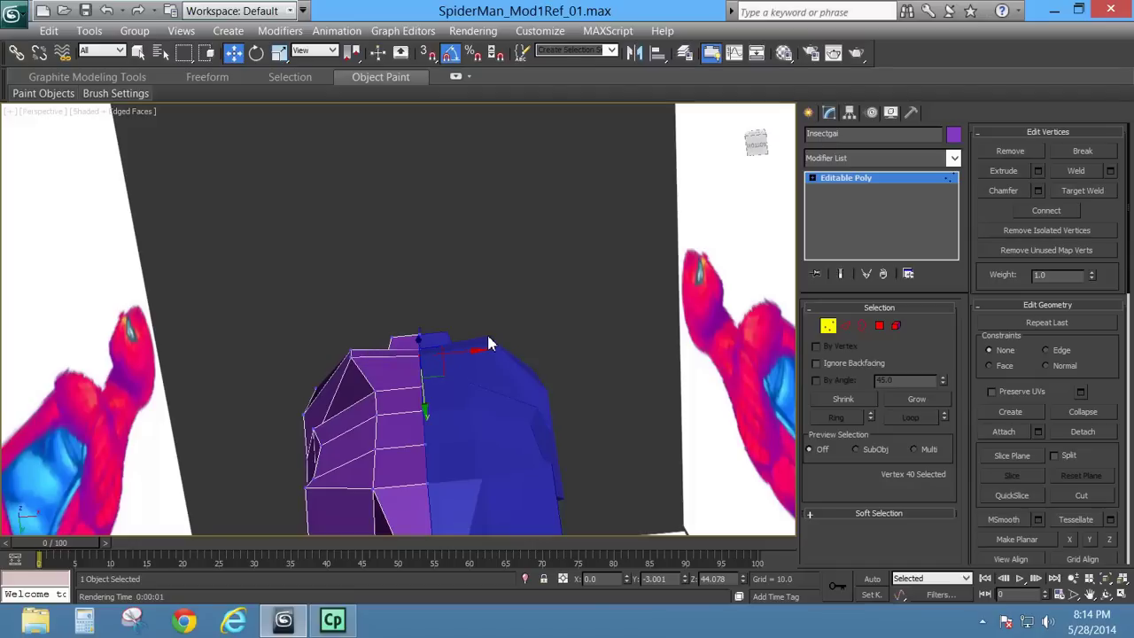
middle_click_drag(475, 408, 476, 481, "alt")
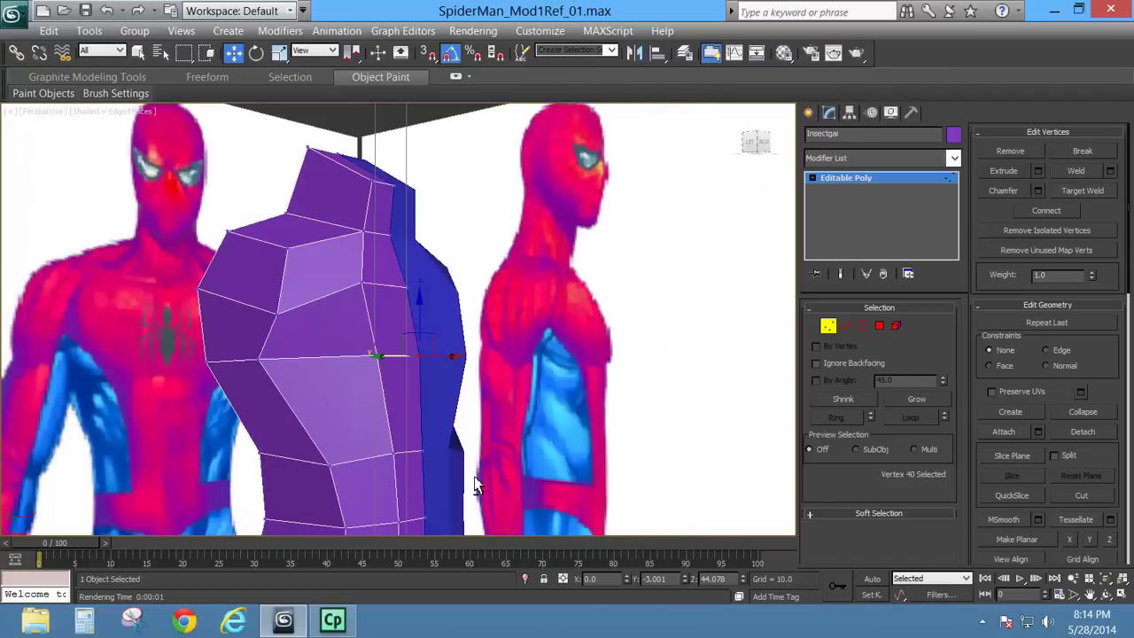
Step: Select the two outer shoulder-side polygons of the original torso half and extrude them by Local Normal with a height of 0.916
left_click(879, 326)
left_click(254, 274)
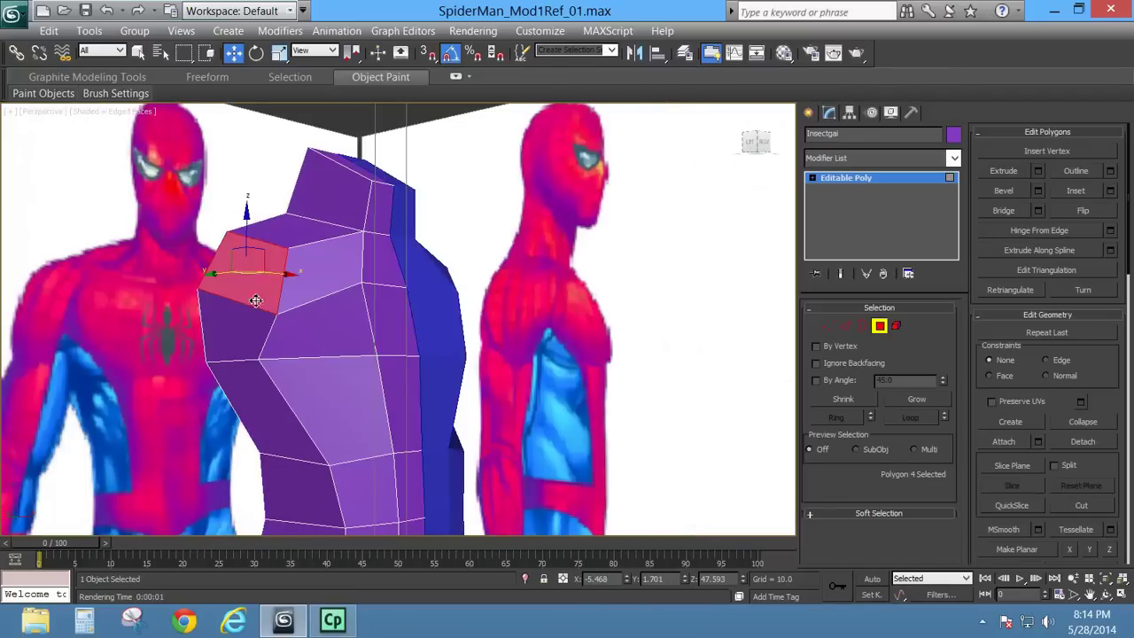
left_click(240, 324, "ctrl")
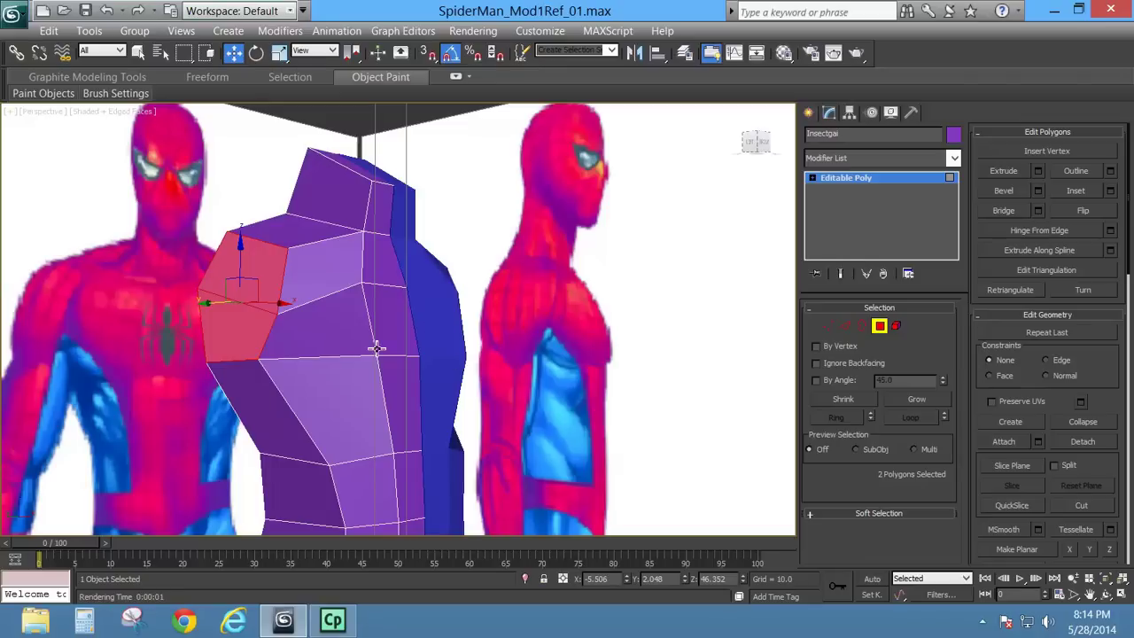
key("f")
scroll(379, 309, "down", 1)
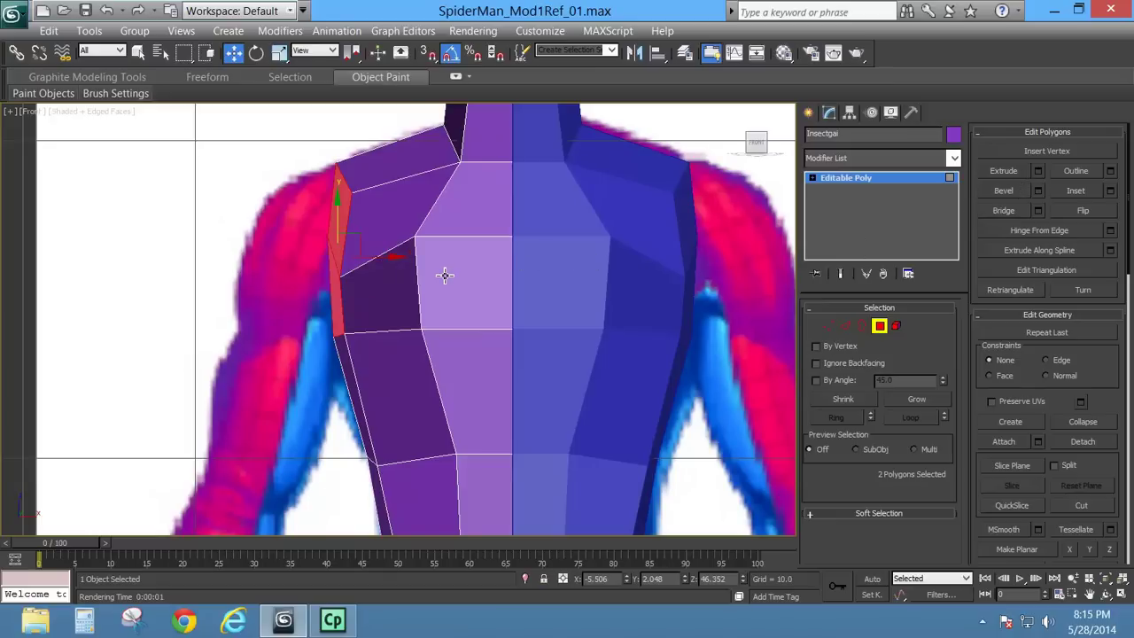
left_click(1038, 170)
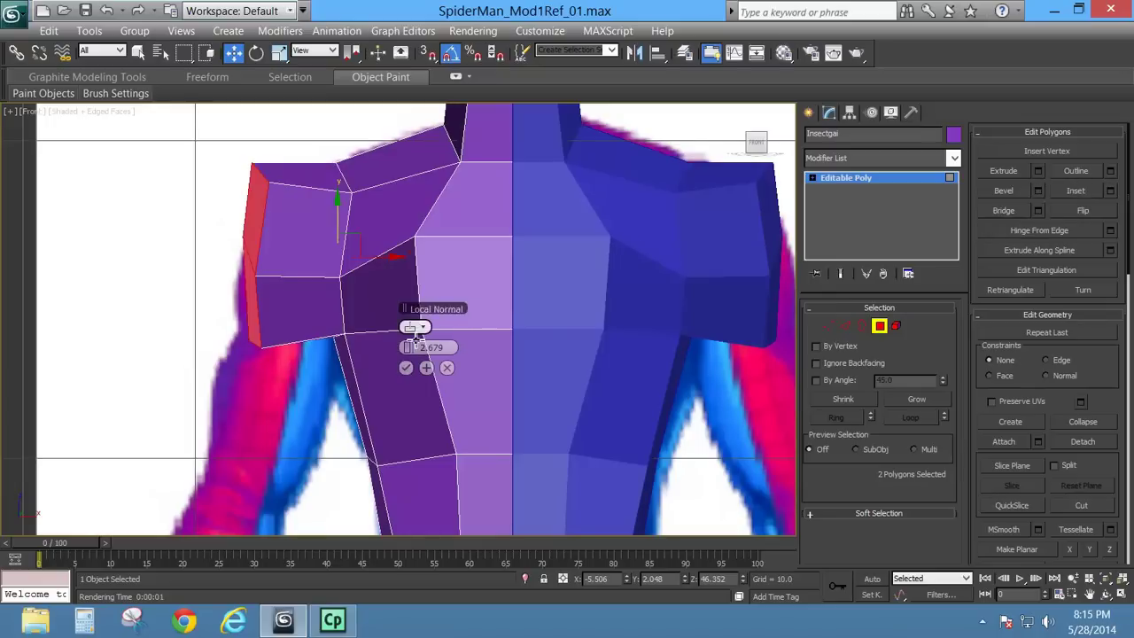
left_click_drag(407, 347, 354, 349)
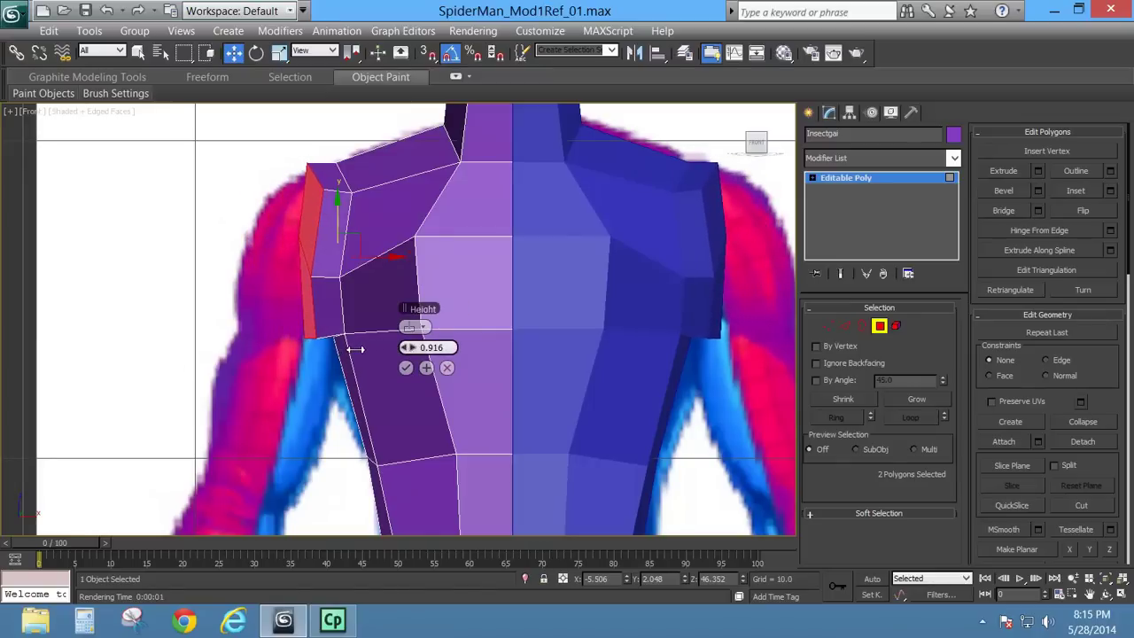
left_click(406, 368)
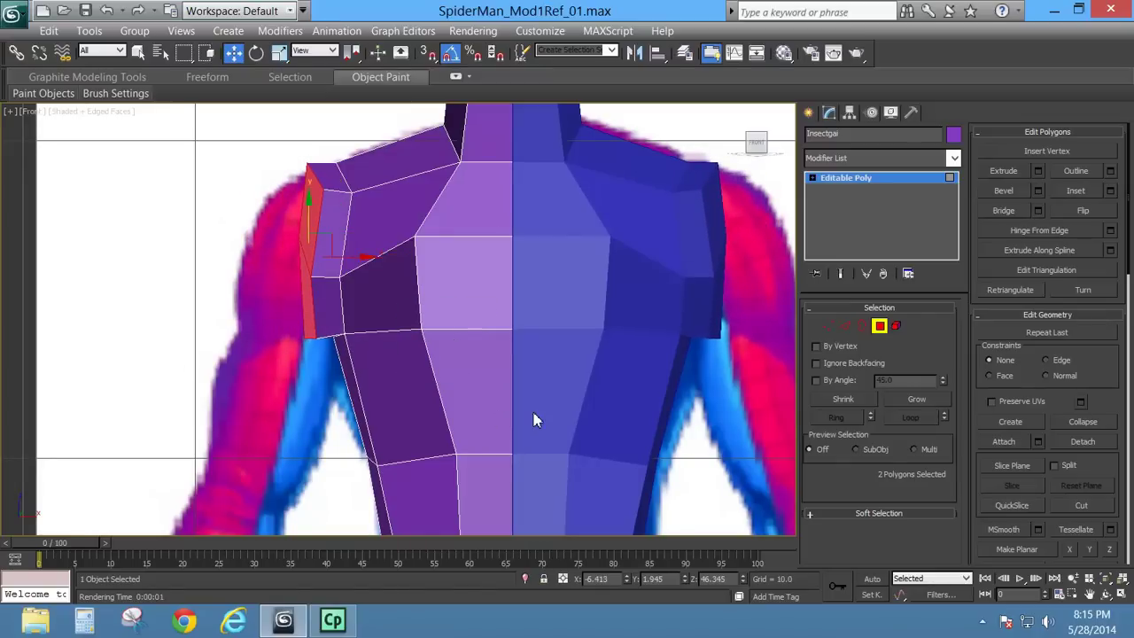
Step: Bevel the two extruded shoulder polygons with height 2.098 and outline -0.402, and switch to edge sub-object level
left_click(1038, 191)
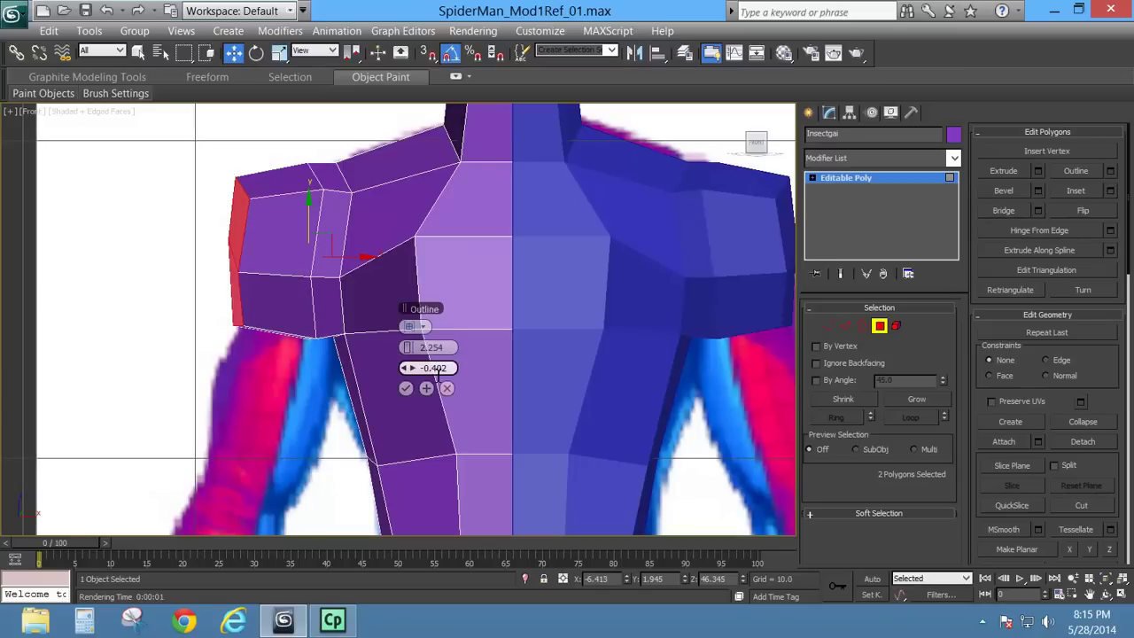
left_click_drag(414, 350, 179, 315)
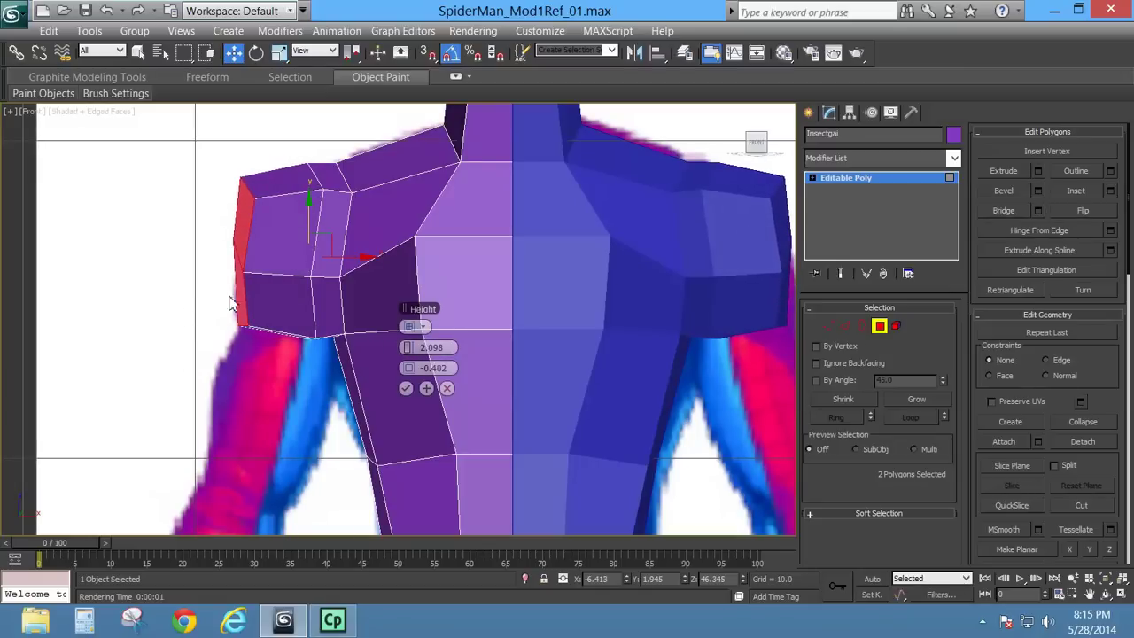
left_click(406, 388)
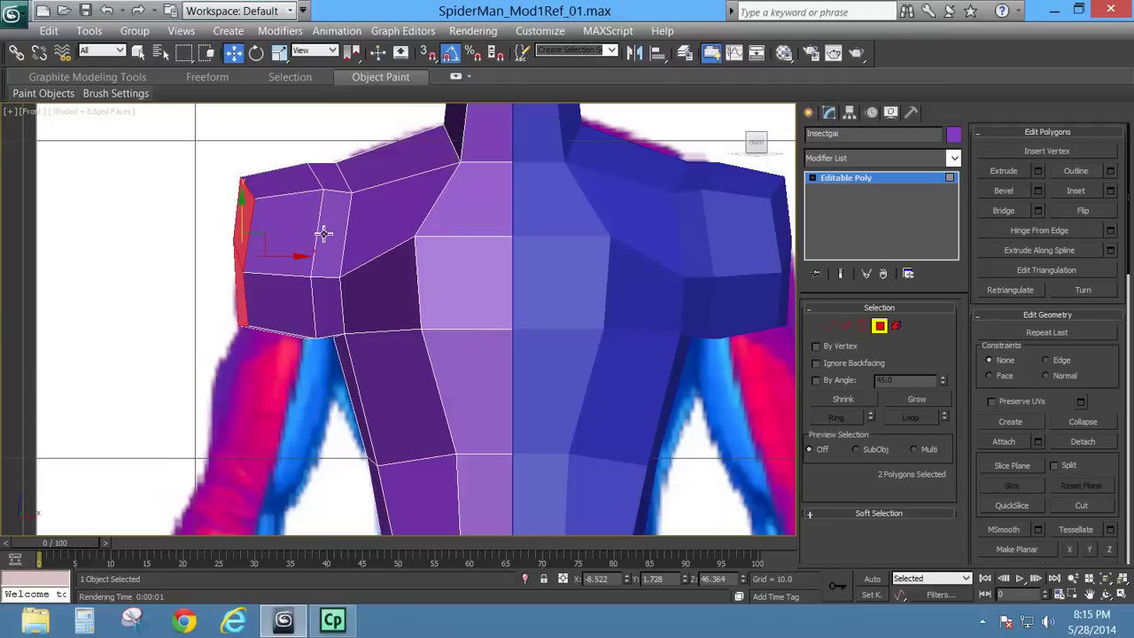
left_click(845, 325)
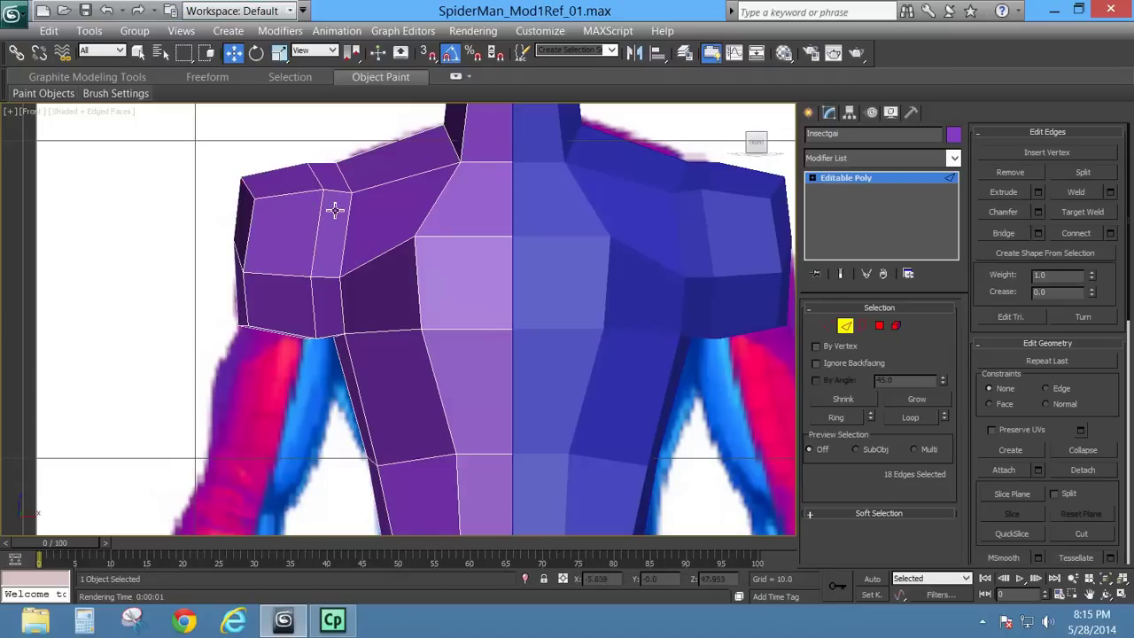
Step: Select the vertical edge loop running around the middle of the shoulder and move it outward toward the arm
left_click(322, 223)
double_click(322, 224)
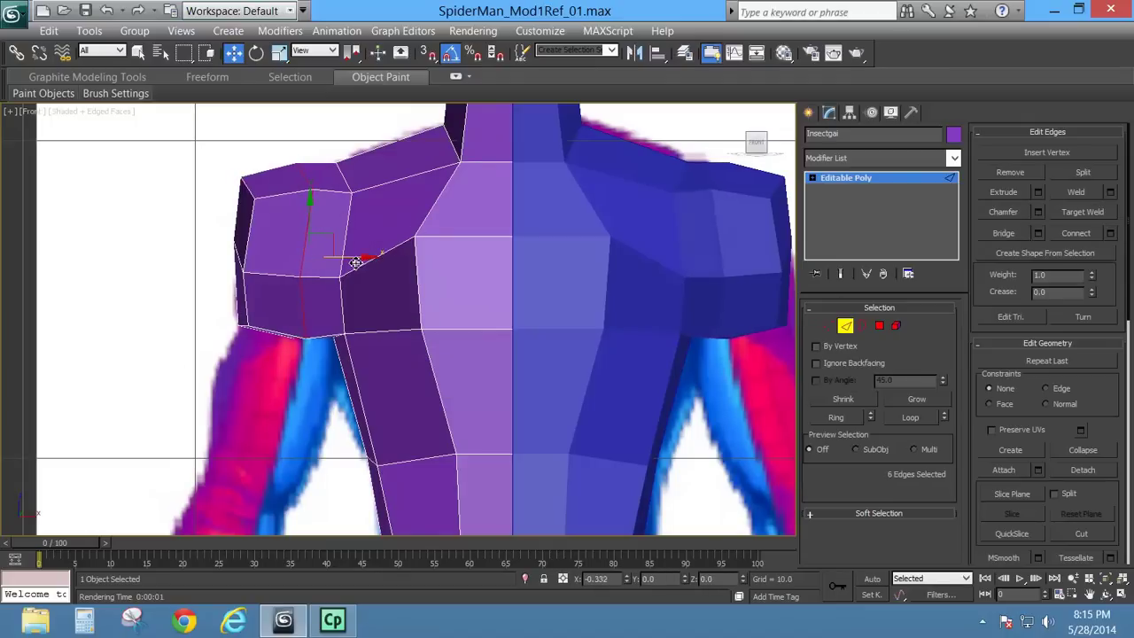
left_click_drag(351, 266, 348, 267)
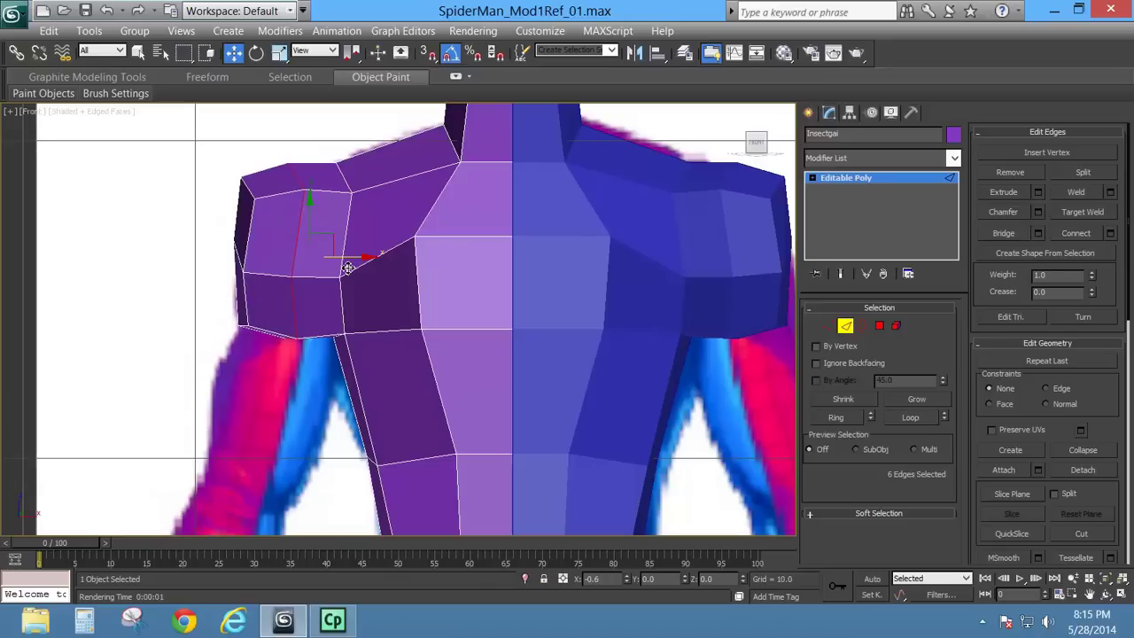
Step: Examine the shoulder block and its underside in perspective and front views against the reference arm
scroll(454, 321, "down", 3)
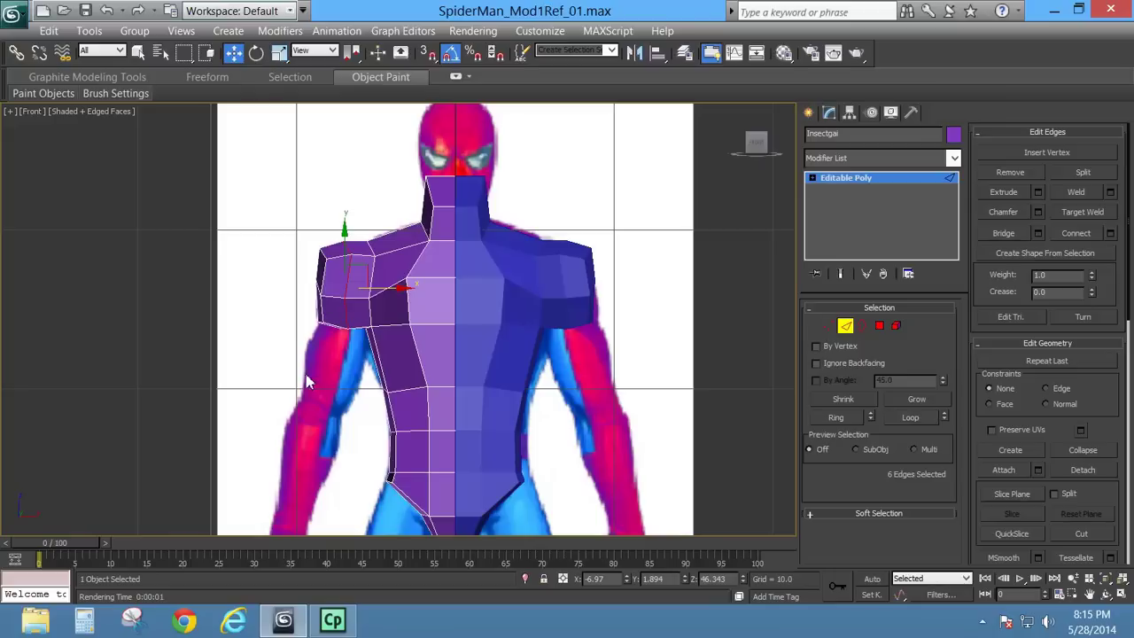
scroll(307, 410, "up", 4)
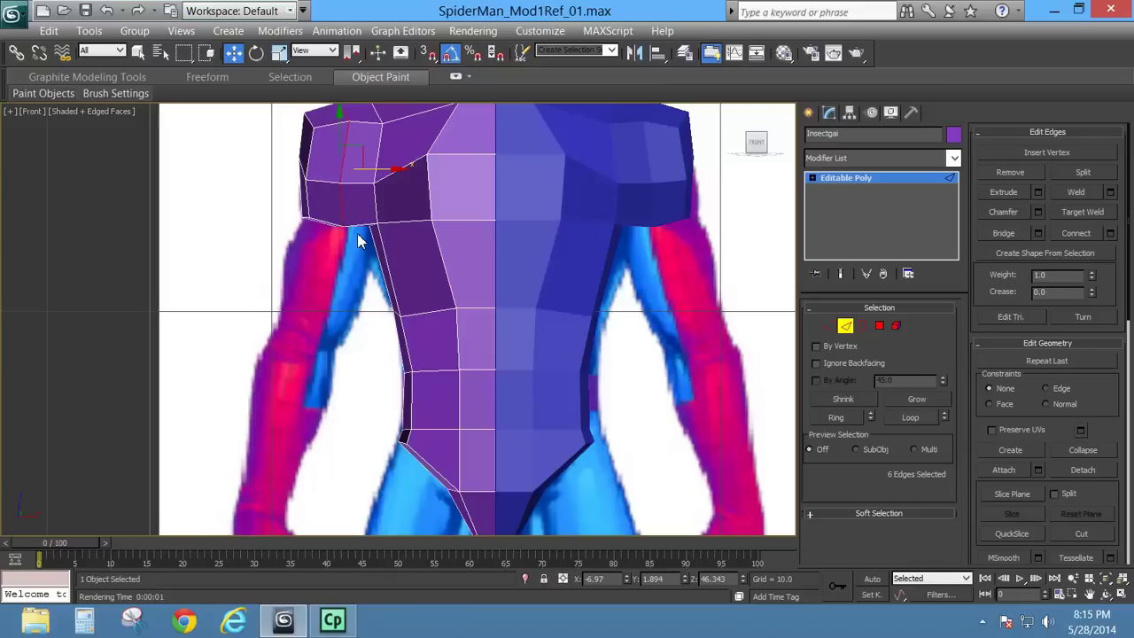
key("p")
middle_click_drag(331, 303, 390, 264, "alt")
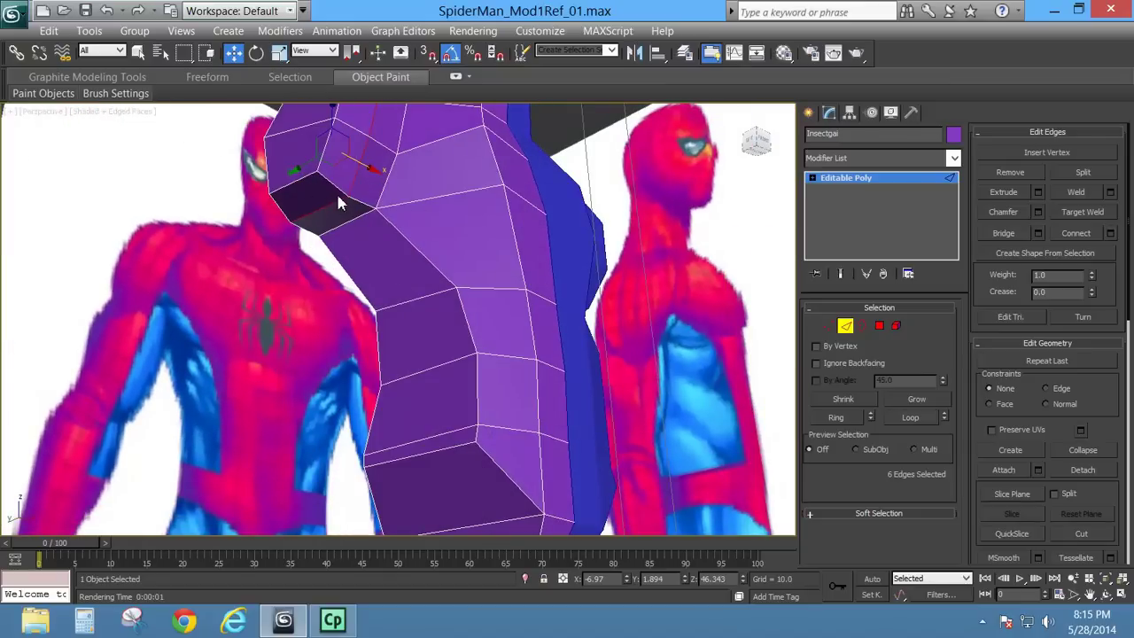
middle_click_drag(336, 202, 228, 290, "alt")
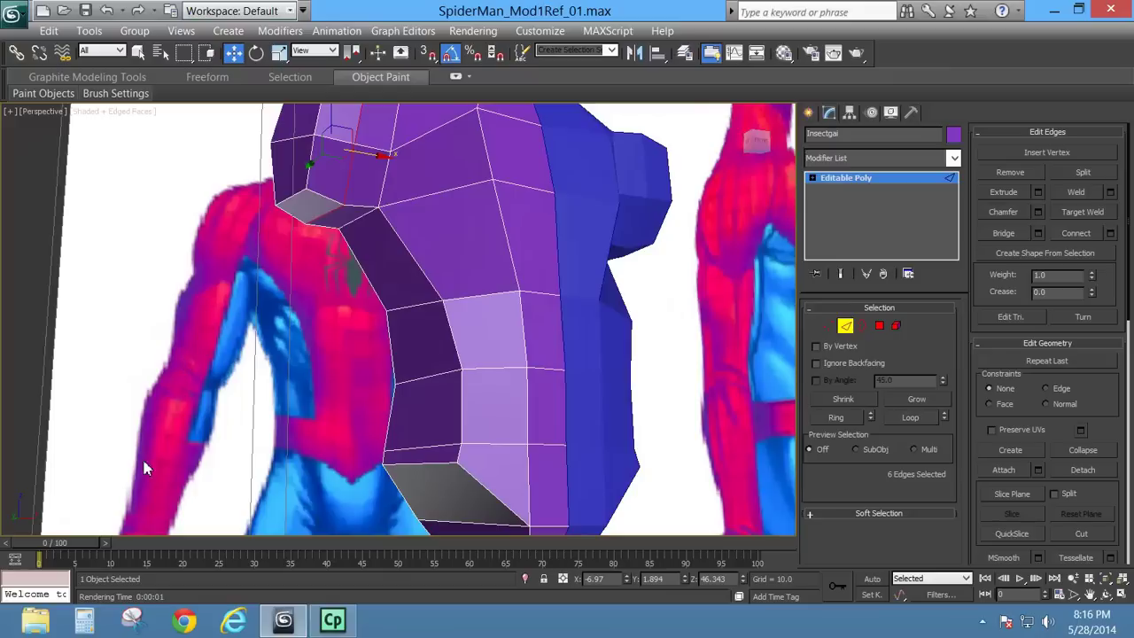
key("f")
scroll(304, 319, "up", 3)
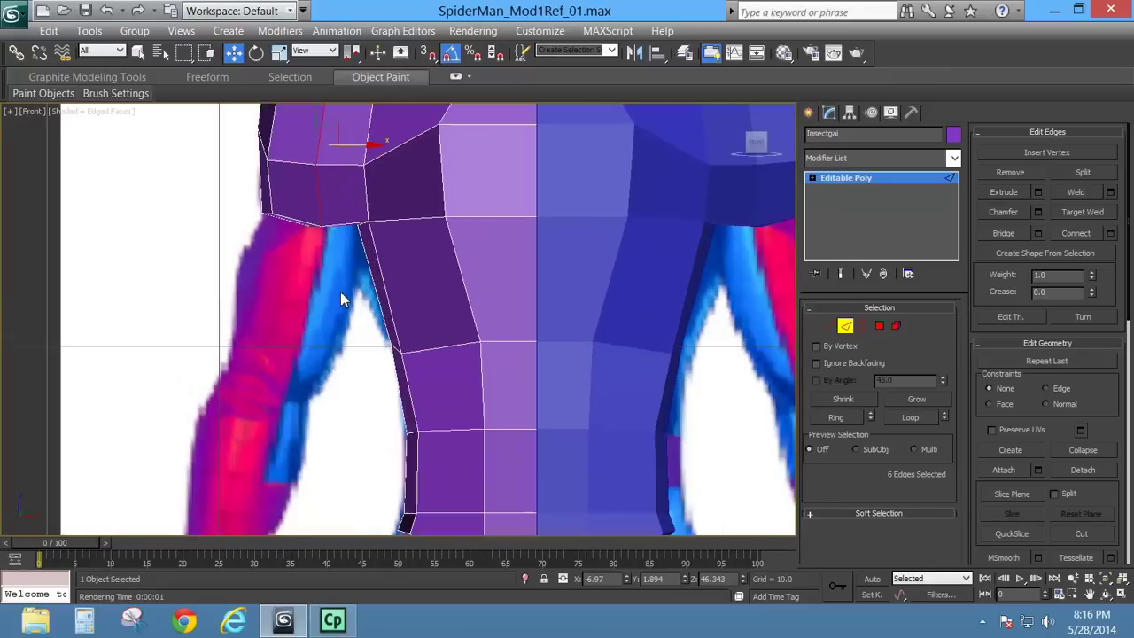
middle_click_drag(332, 256, 331, 316)
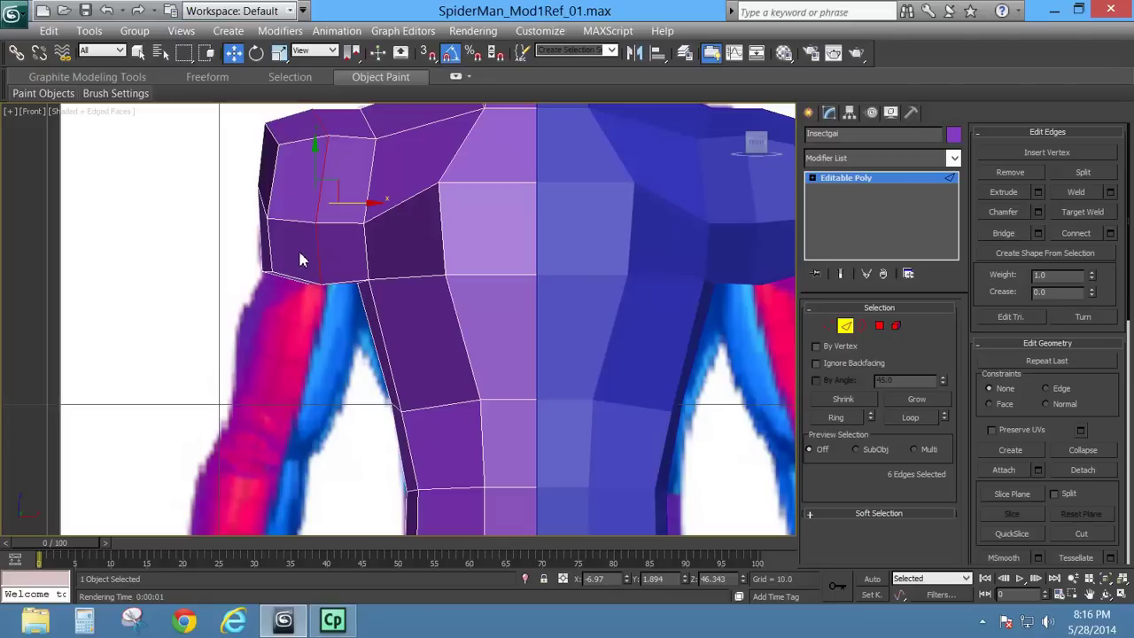
middle_click_drag(317, 262, 305, 382)
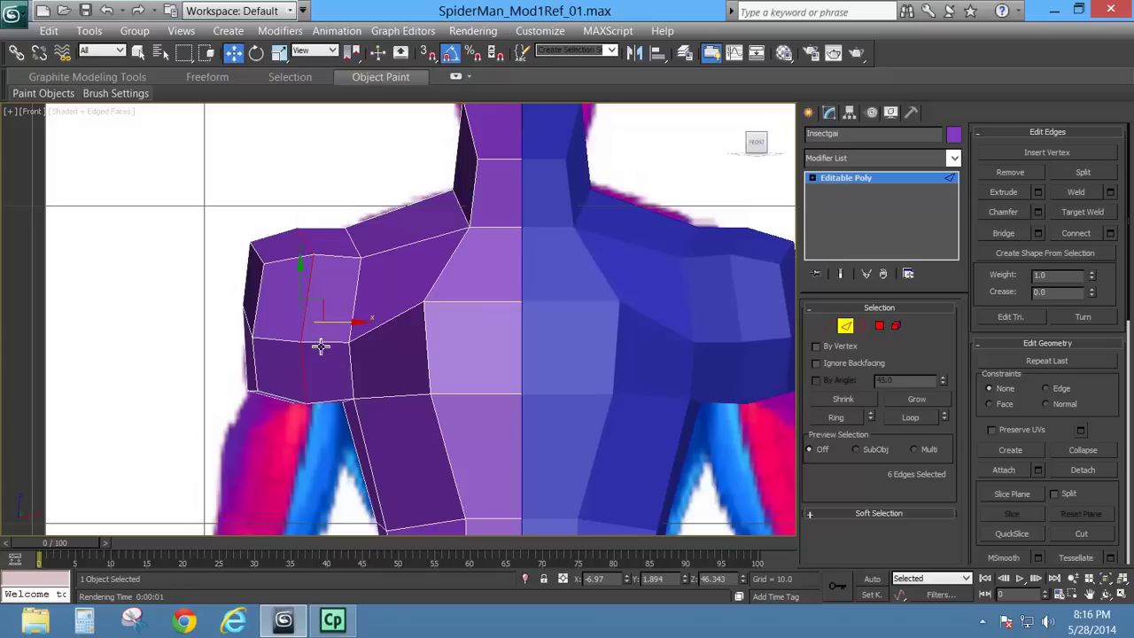
Step: Select the two outer upper corner vertices of the shoulder and move them inward along X to follow the reference
left_click(829, 327)
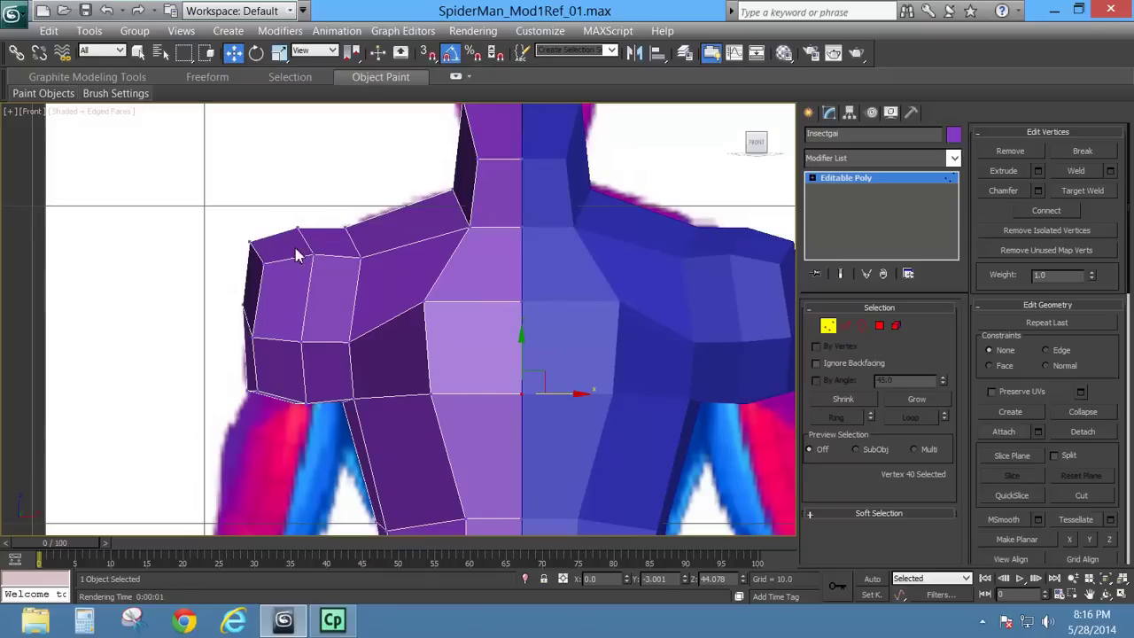
left_click(266, 265)
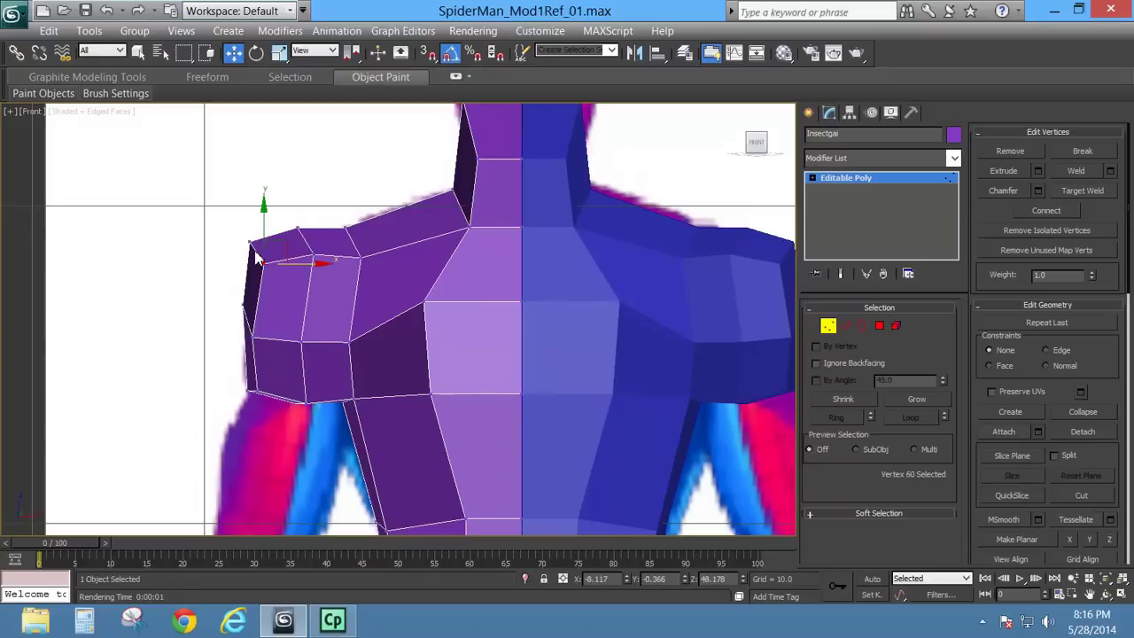
left_click(251, 244, "ctrl")
key("p")
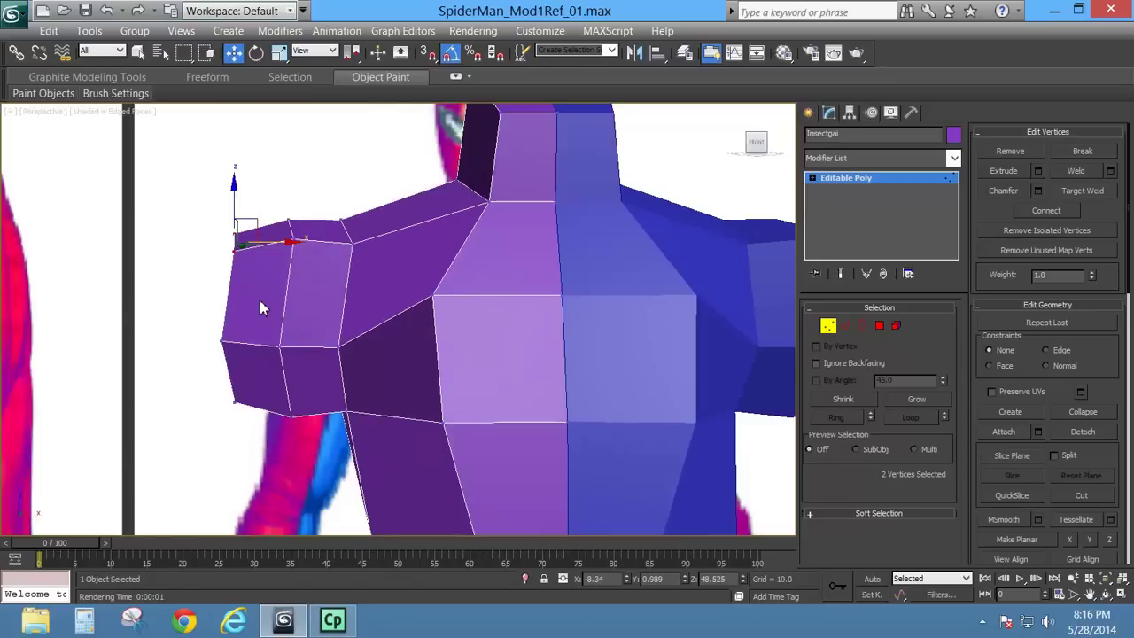
mouse_move(260, 300)
middle_mouse_down("alt")
mouse_move(351, 313)
mouse_move(259, 287)
middle_mouse_up("alt")
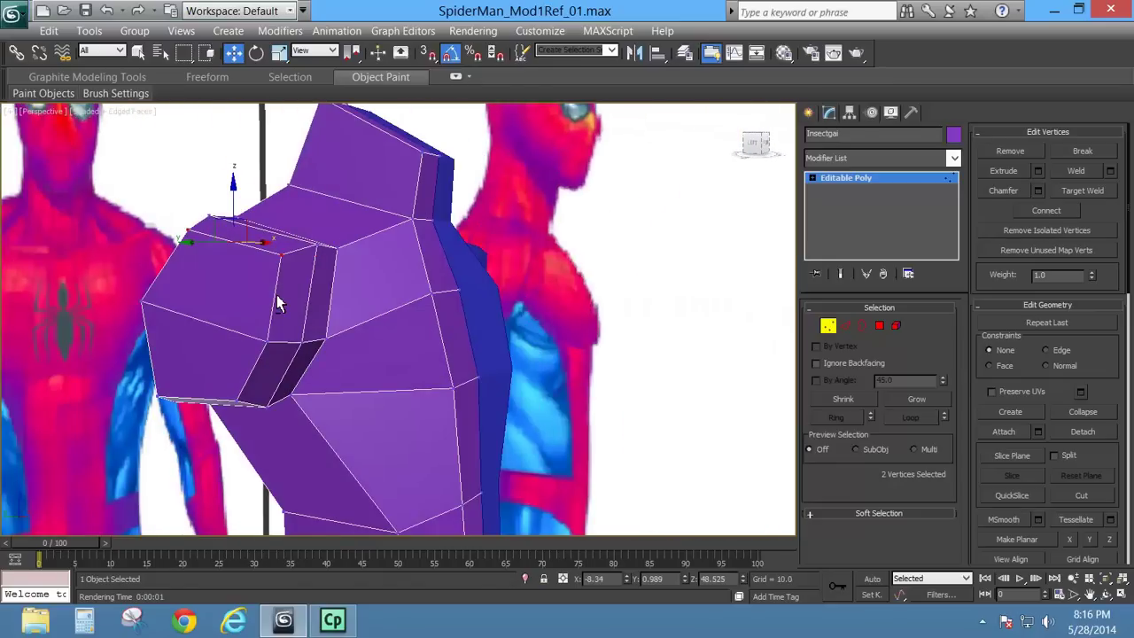
key("f")
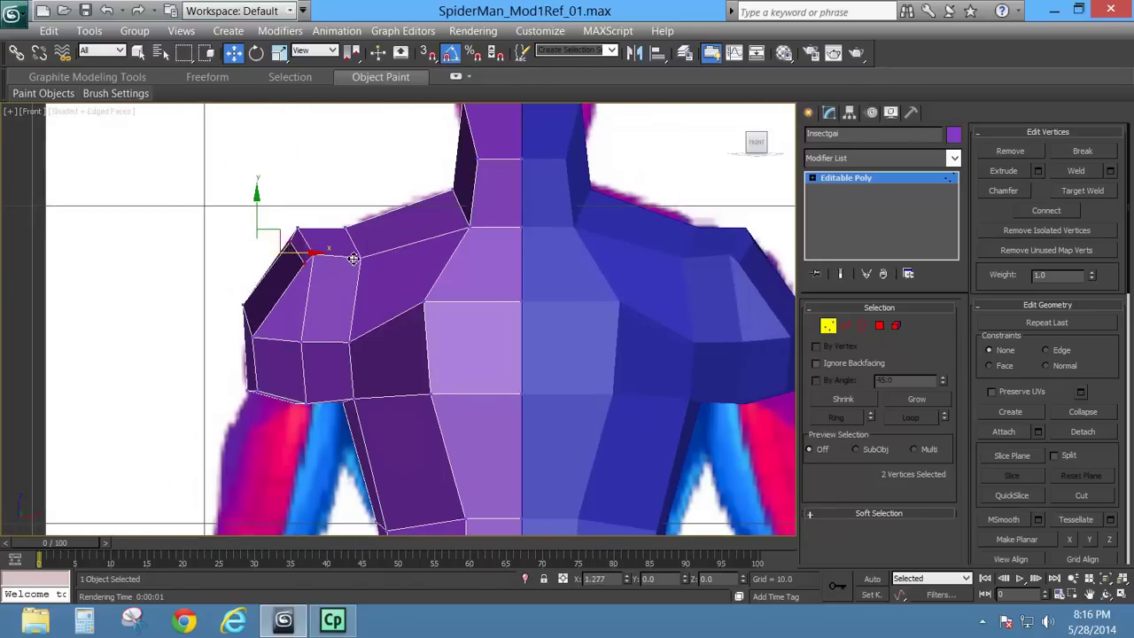
left_click_drag(286, 256, 312, 256)
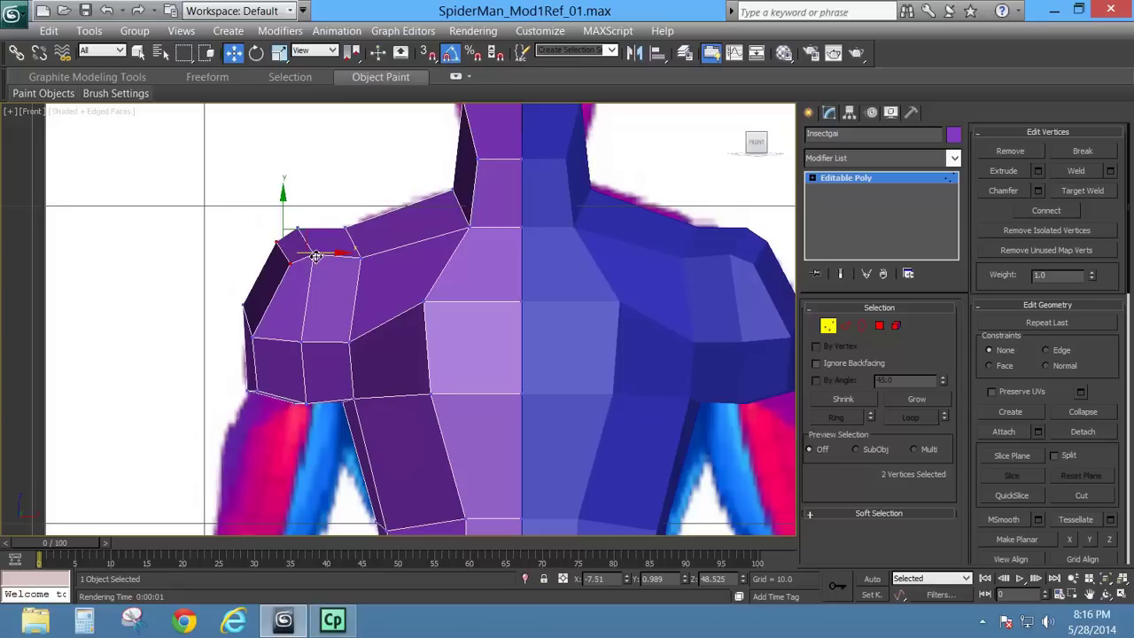
Step: Move the two top vertices of the shoulder's middle loop inward toward the neck and slightly down
left_click(315, 243)
left_click(298, 228, "ctrl")
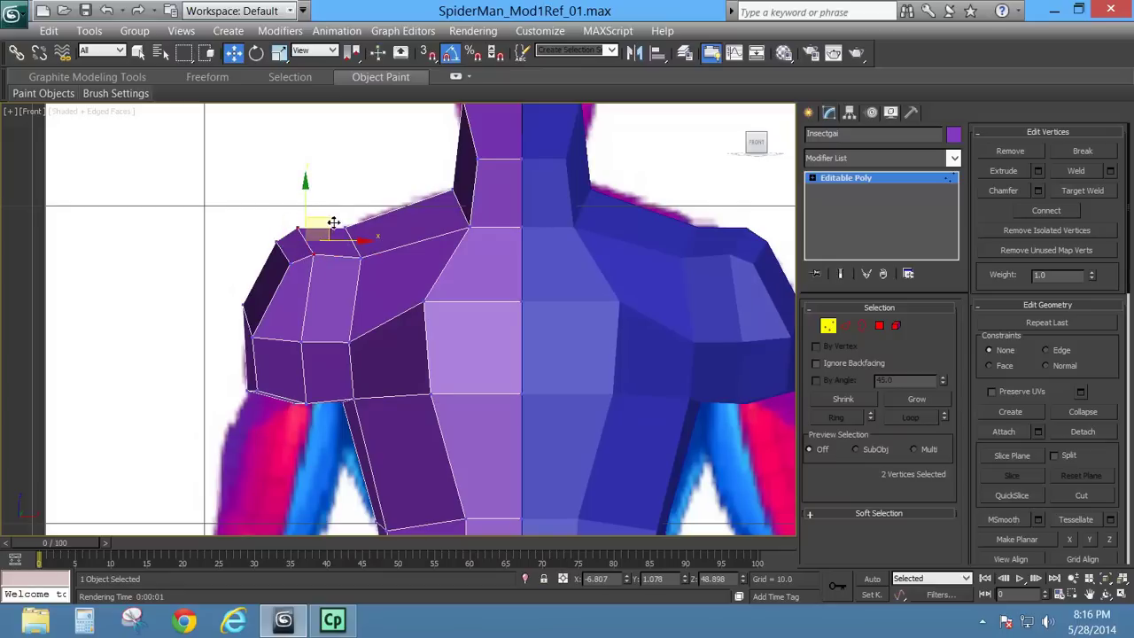
left_click_drag(343, 227, 357, 232)
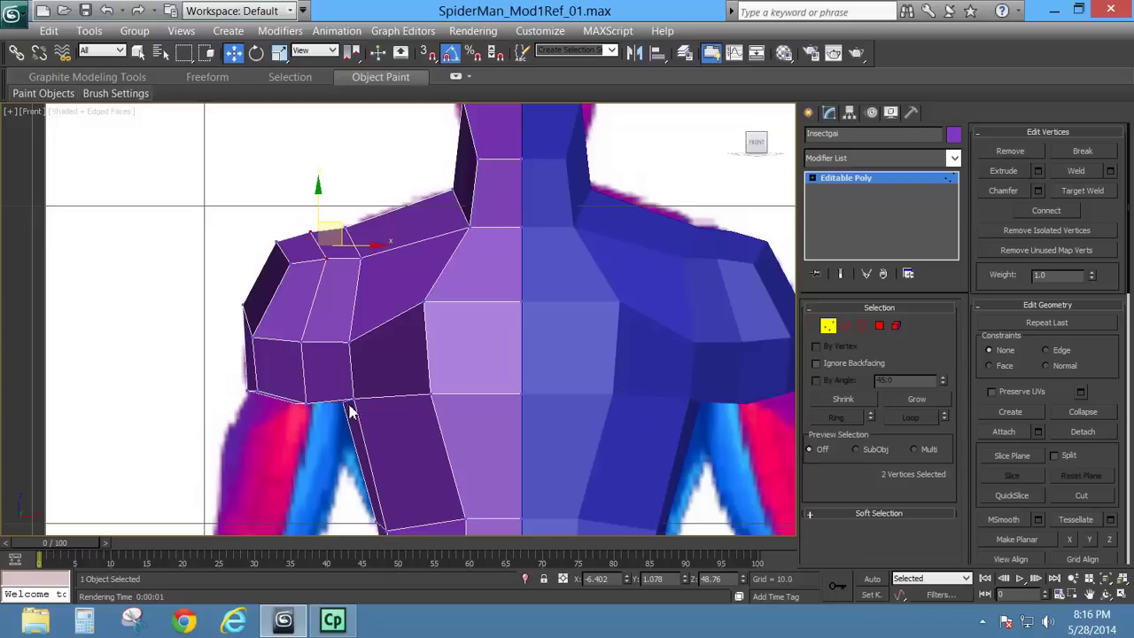
Step: Scale up the middle edge on the underside of the shoulder to about 123 percent to widen the arm opening
left_click(881, 326)
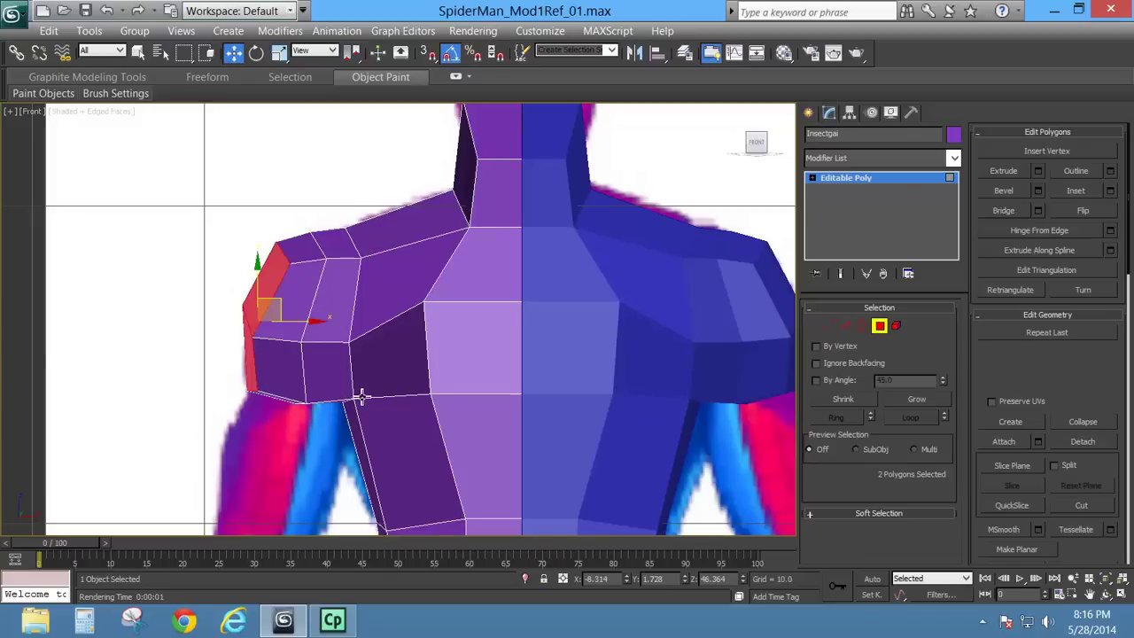
middle_click_drag(362, 396, 498, 354)
key("p")
left_click(309, 370)
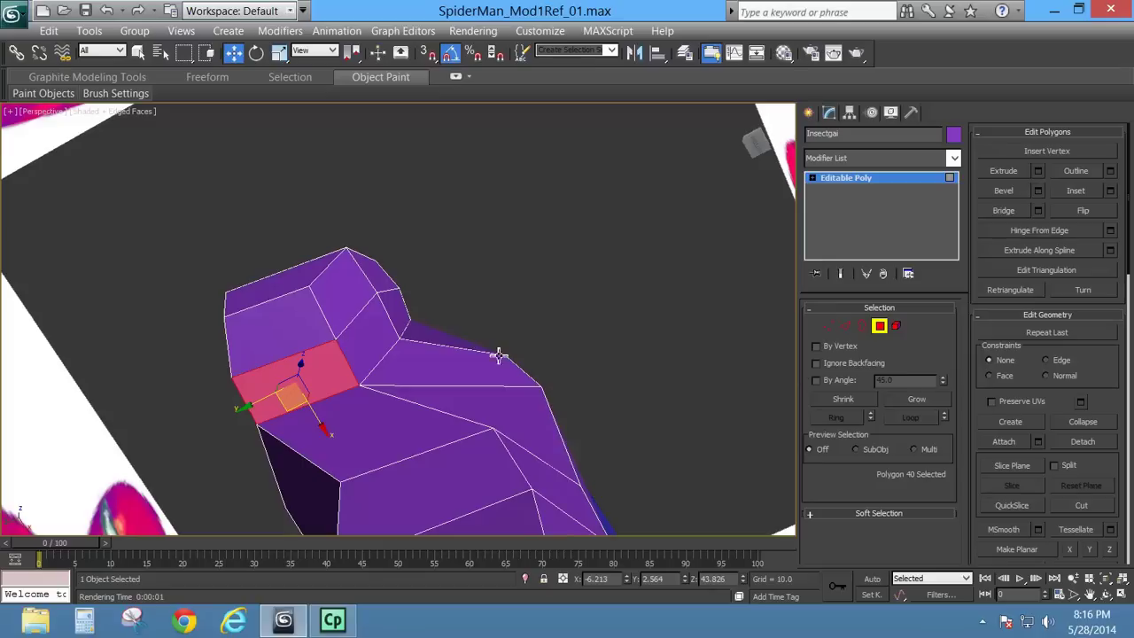
left_click(845, 326)
left_click(293, 357)
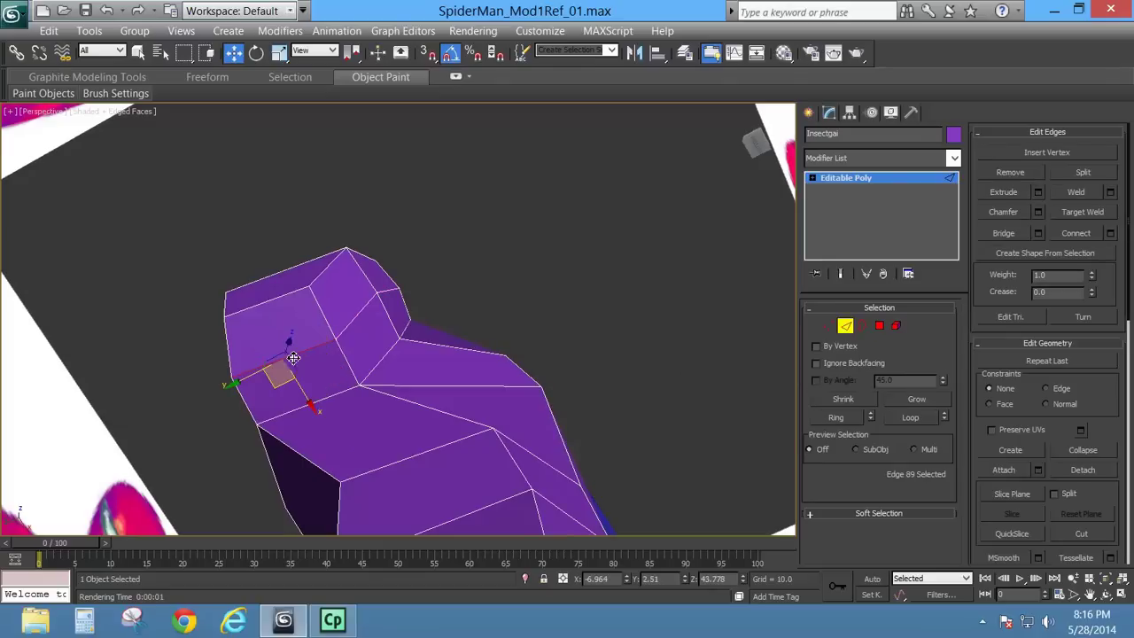
left_click(279, 52)
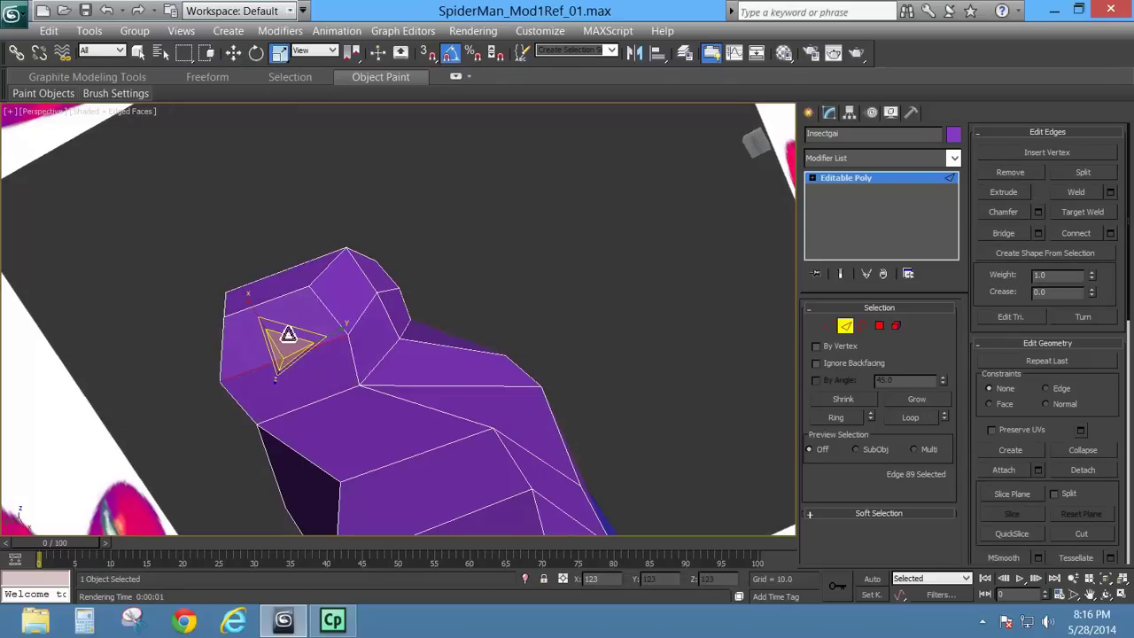
middle_click_drag(286, 327, 423, 428, "alt")
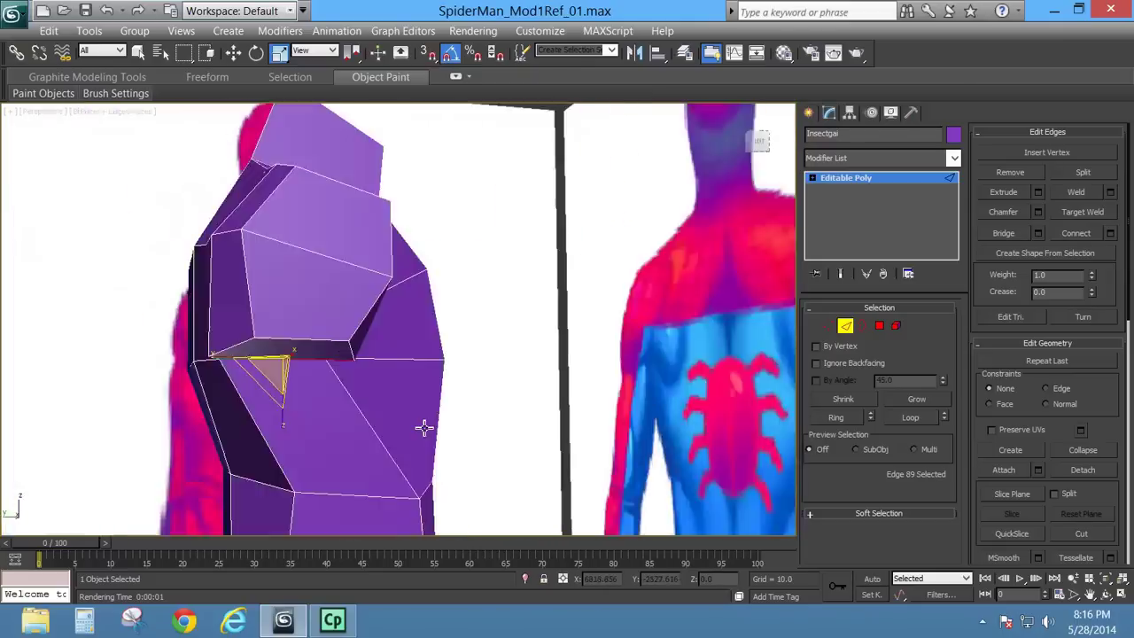
key("shift+z")
scroll(452, 374, "down", 3)
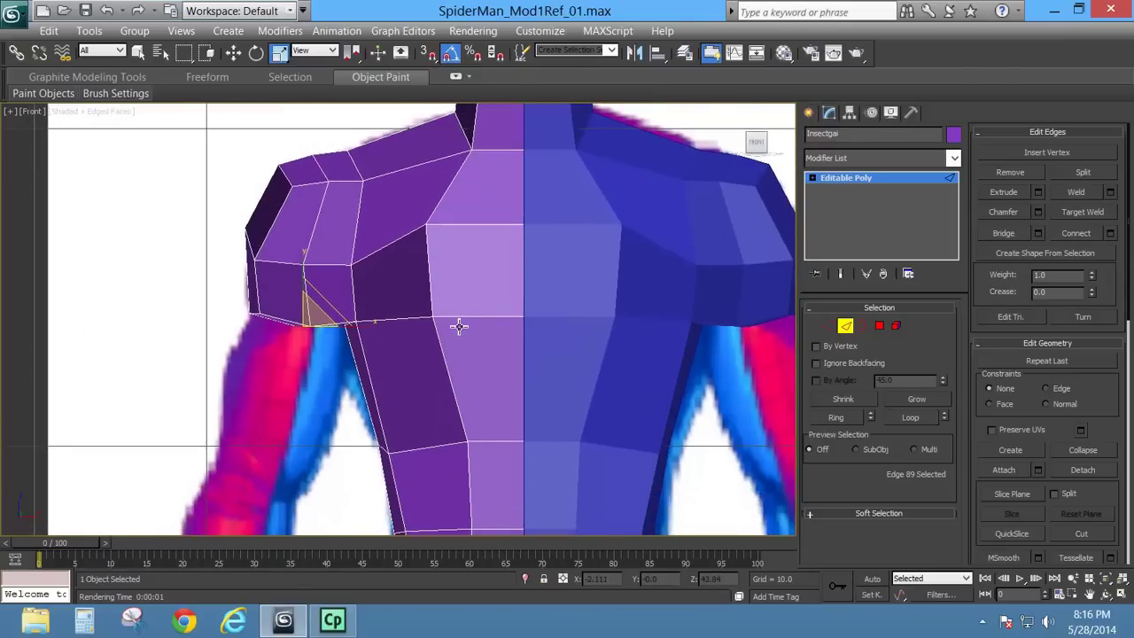
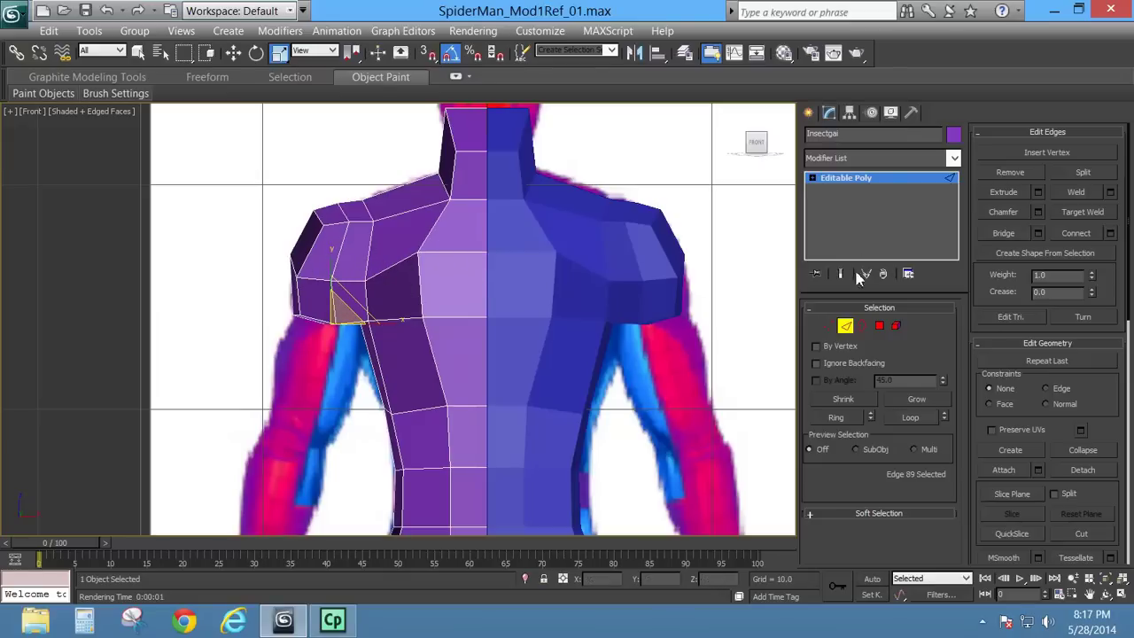
Step: Temporarily hide the purple torso half to check the reference shoulder and arm, and bring the mesh back selected
left_click(830, 323)
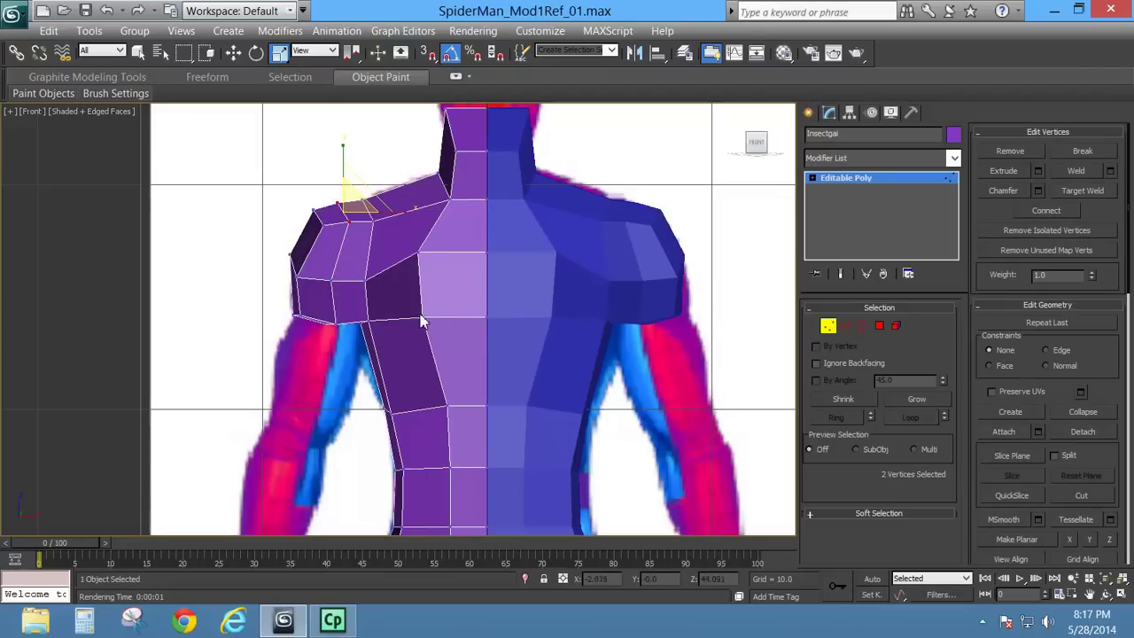
left_click(828, 328)
right_click(447, 243)
left_click(484, 208)
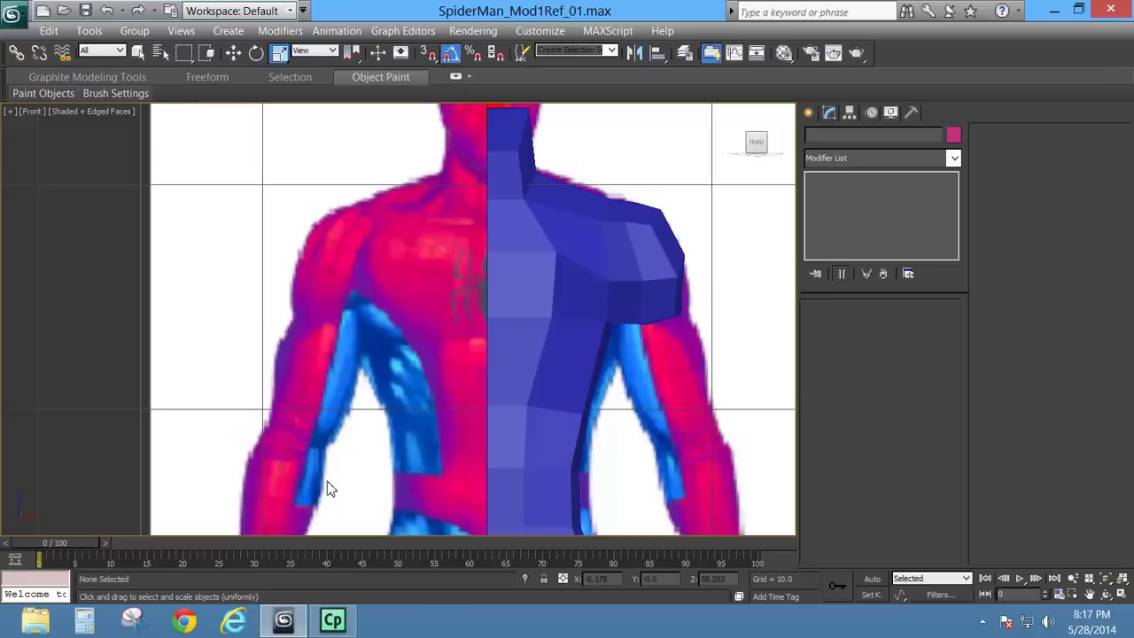
left_click(448, 286)
middle_click_drag(374, 328, 406, 331)
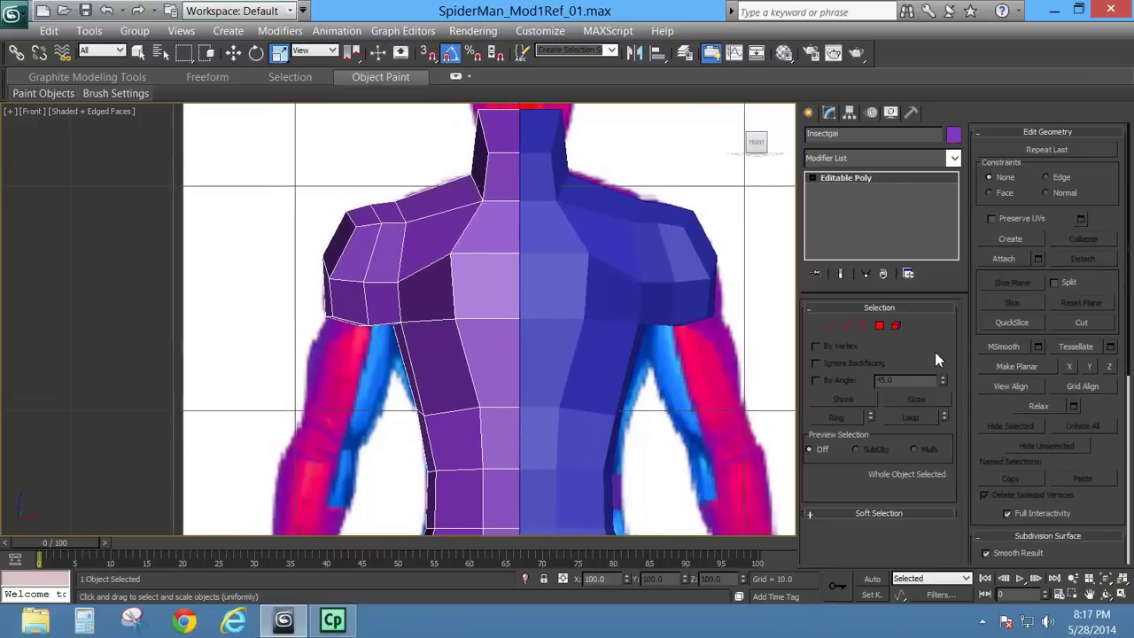
Step: Convert the selected middle edge under the shoulder into a selection of its two adjoining underside polygons
left_click(845, 325)
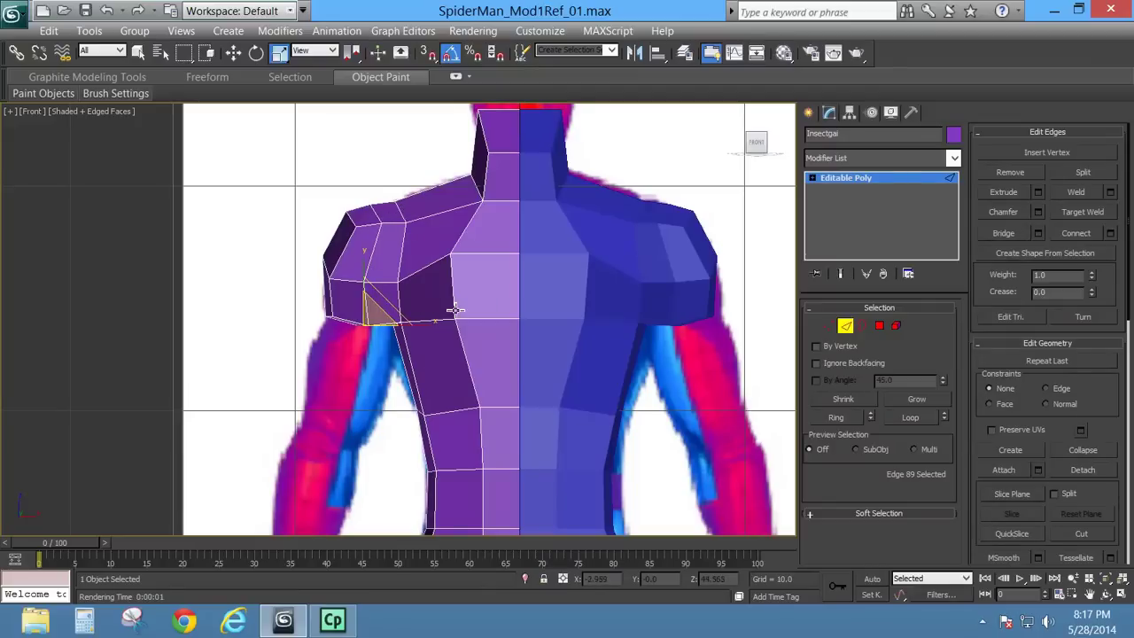
key("p")
middle_click_drag(452, 342, 417, 177, "alt")
left_click(879, 326, "ctrl")
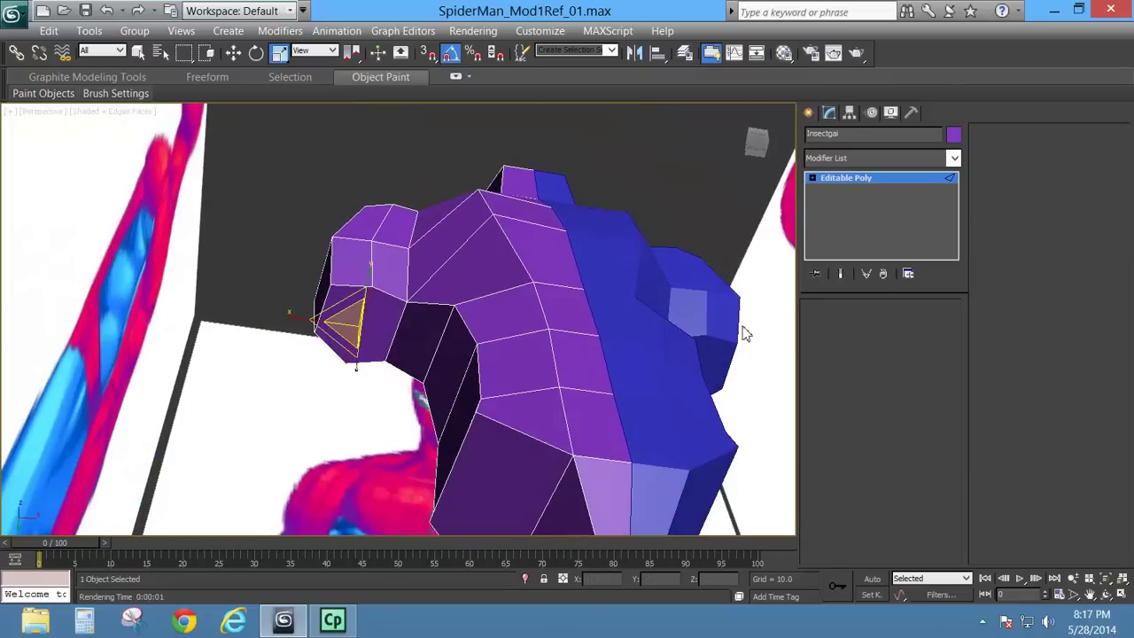
middle_click_drag(478, 315, 461, 361, "alt")
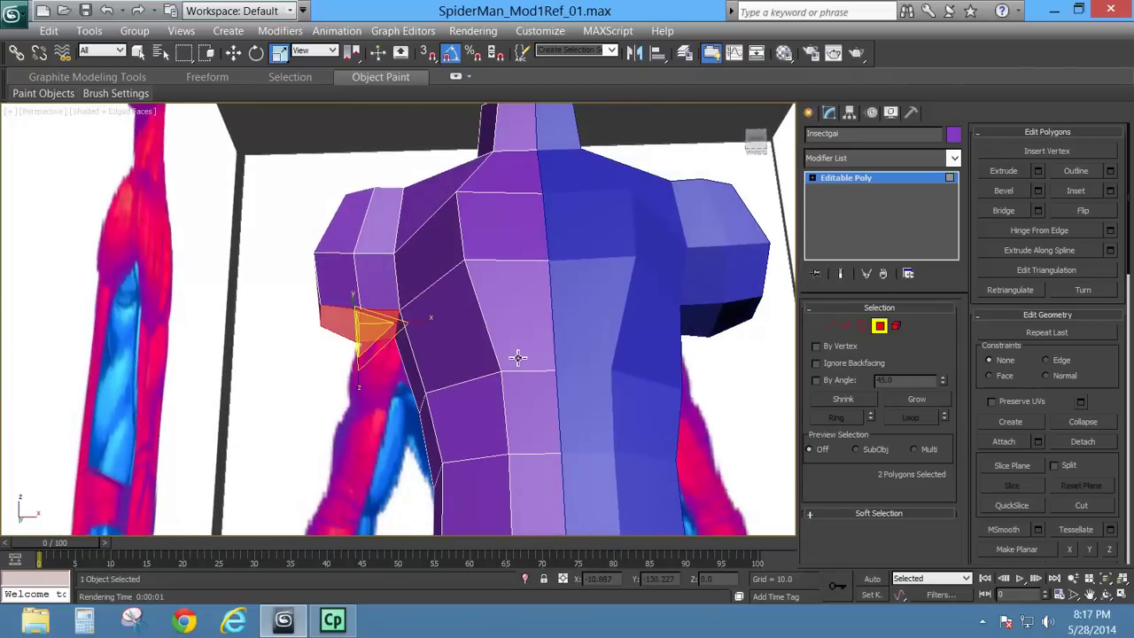
Step: Examine the reference arms, hands, legs and feet below the torso in the front view
key("f")
middle_click_drag(499, 369, 532, 278)
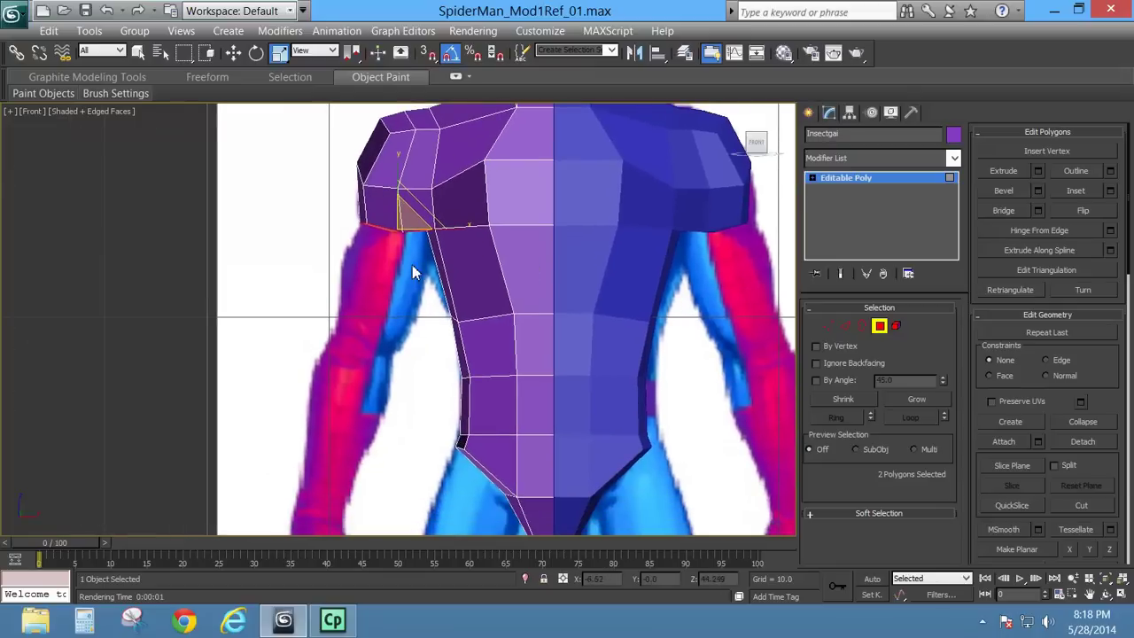
mouse_move(407, 288)
middle_mouse_down()
mouse_move(420, 242)
mouse_move(403, 276)
middle_mouse_up()
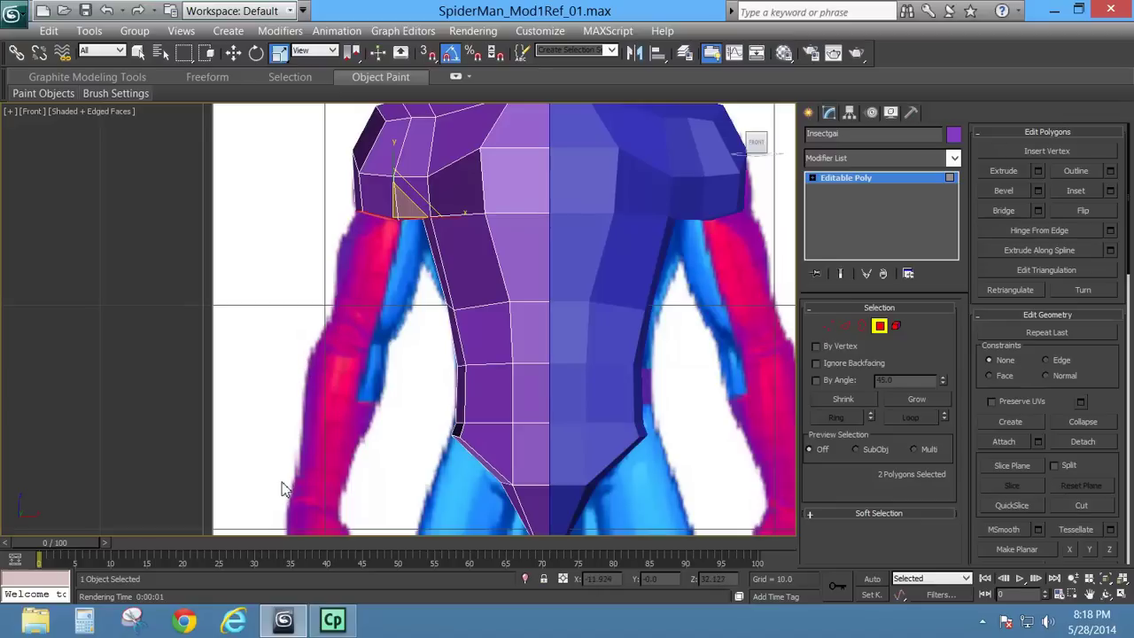
middle_click_drag(344, 363, 334, 192)
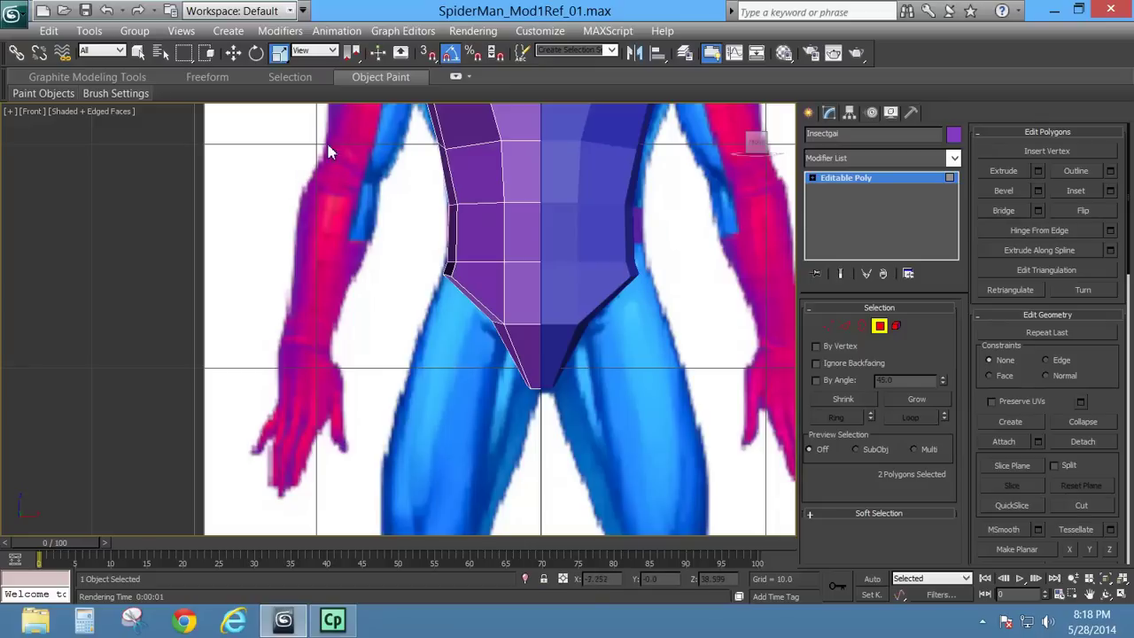
middle_click_drag(328, 152, 420, 226)
middle_click_drag(542, 322, 528, 114)
middle_click_drag(504, 179, 502, 219)
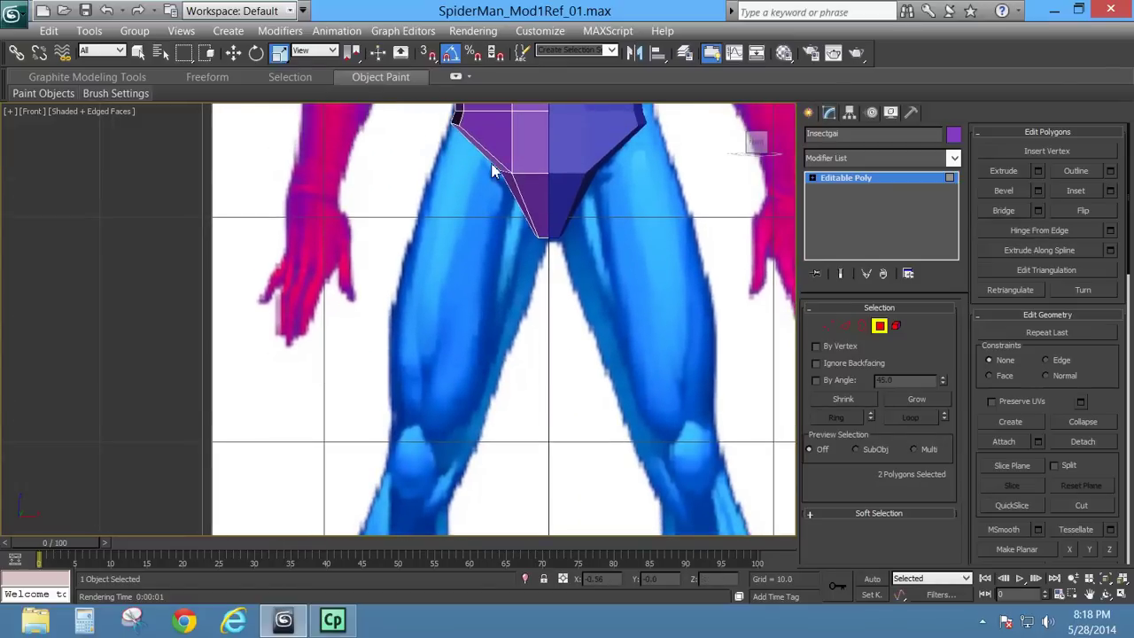
middle_click_drag(527, 272, 548, 161)
mouse_move(388, 366)
middle_mouse_down()
mouse_move(462, 190)
mouse_move(449, 121)
middle_mouse_up()
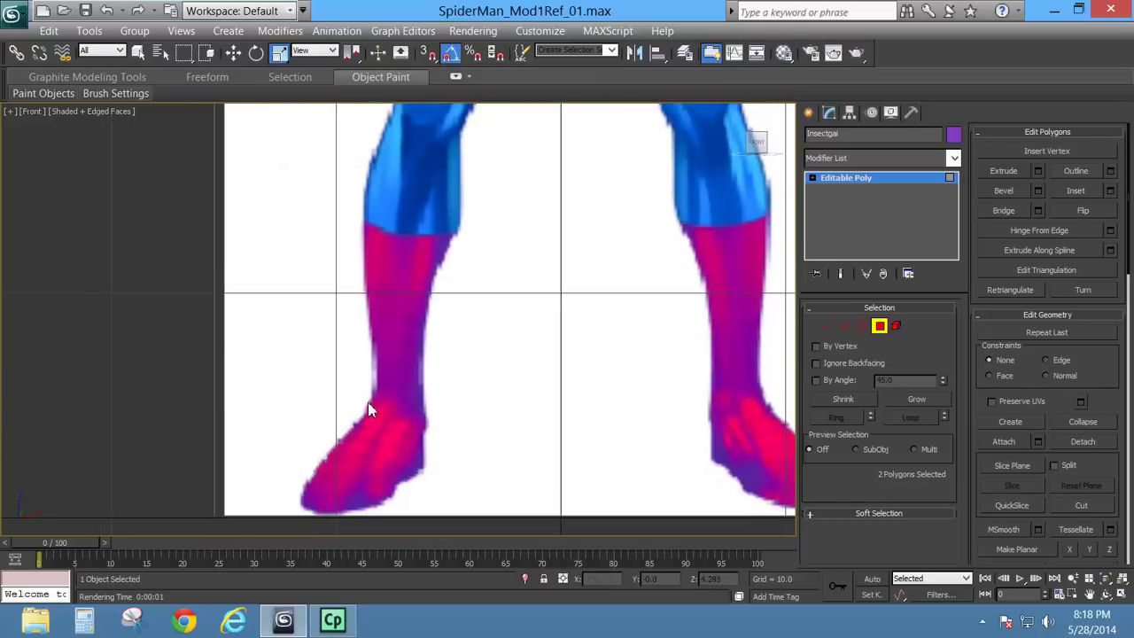
Step: Extrude the two selected underside shoulder polygons by 0.916 in the front view to start the upper arm
middle_click_drag(484, 189, 428, 496)
middle_click_drag(477, 170, 492, 472)
middle_click_drag(469, 218, 528, 377)
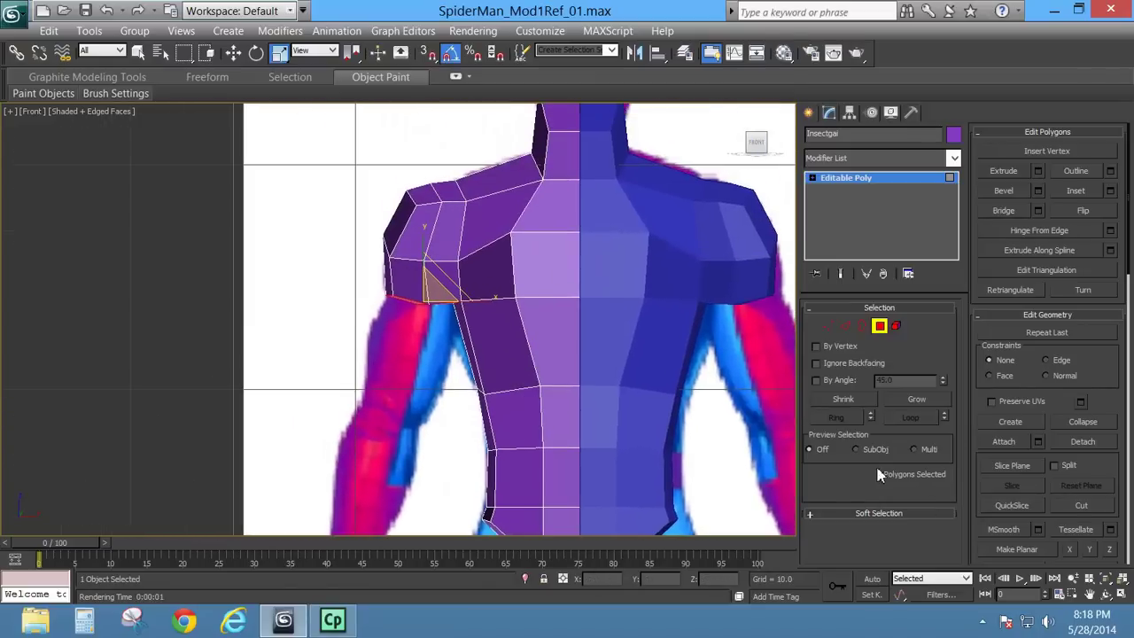
left_click(1040, 172)
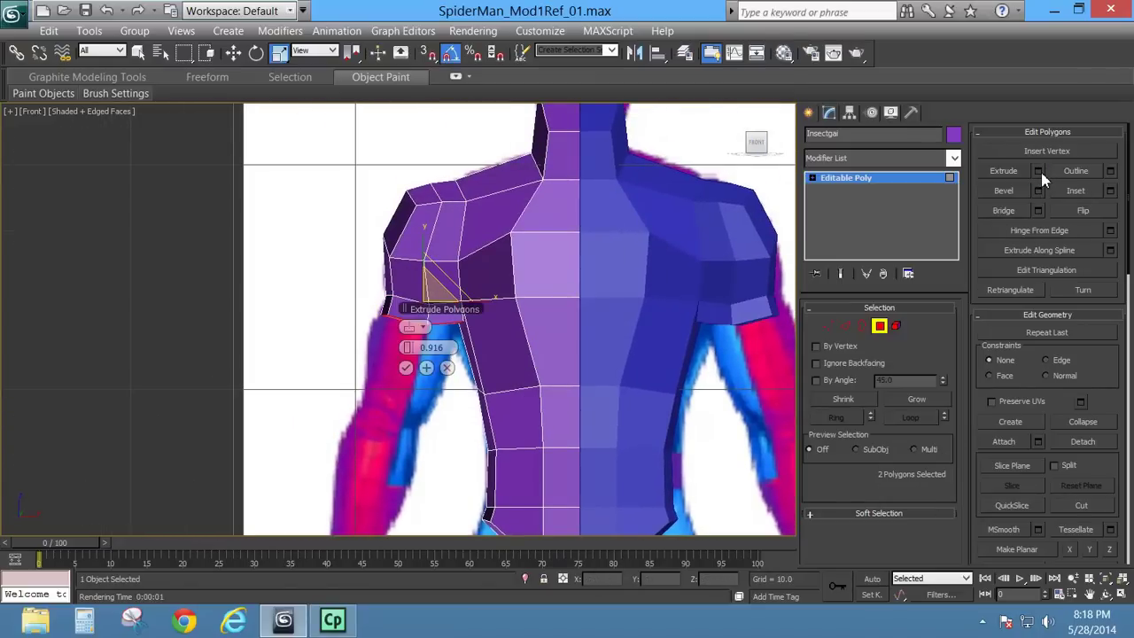
left_click(405, 370)
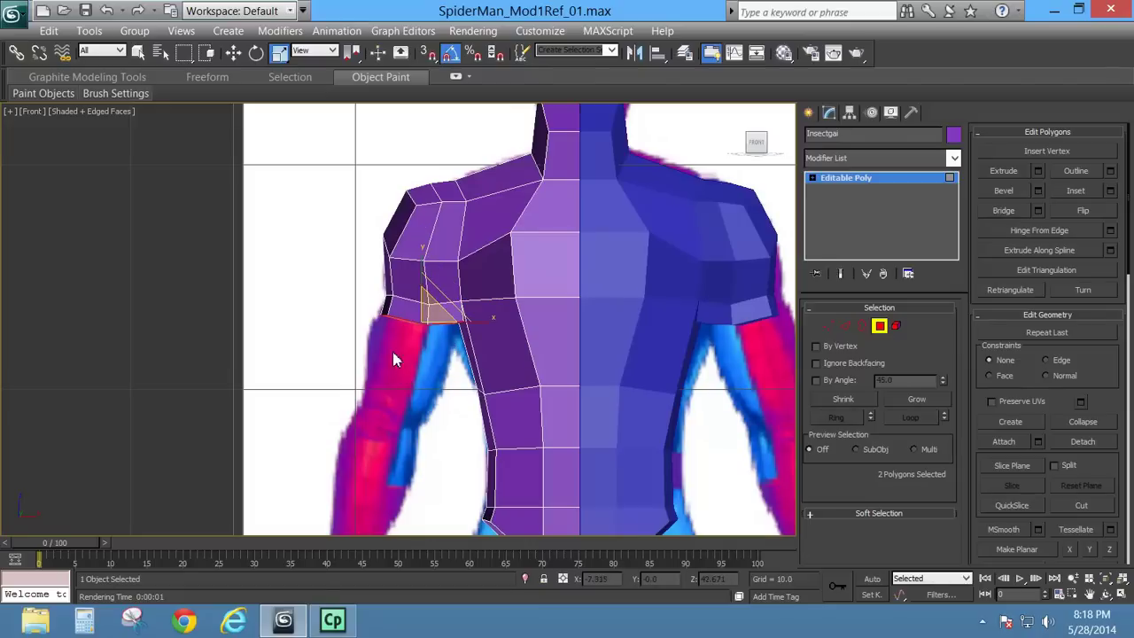
Step: Fit the extruded arm end to the reference upper arm by moving it down and outward, rotating and scaling it
left_click(233, 53)
left_click_drag(441, 304, 428, 349)
left_click(256, 54)
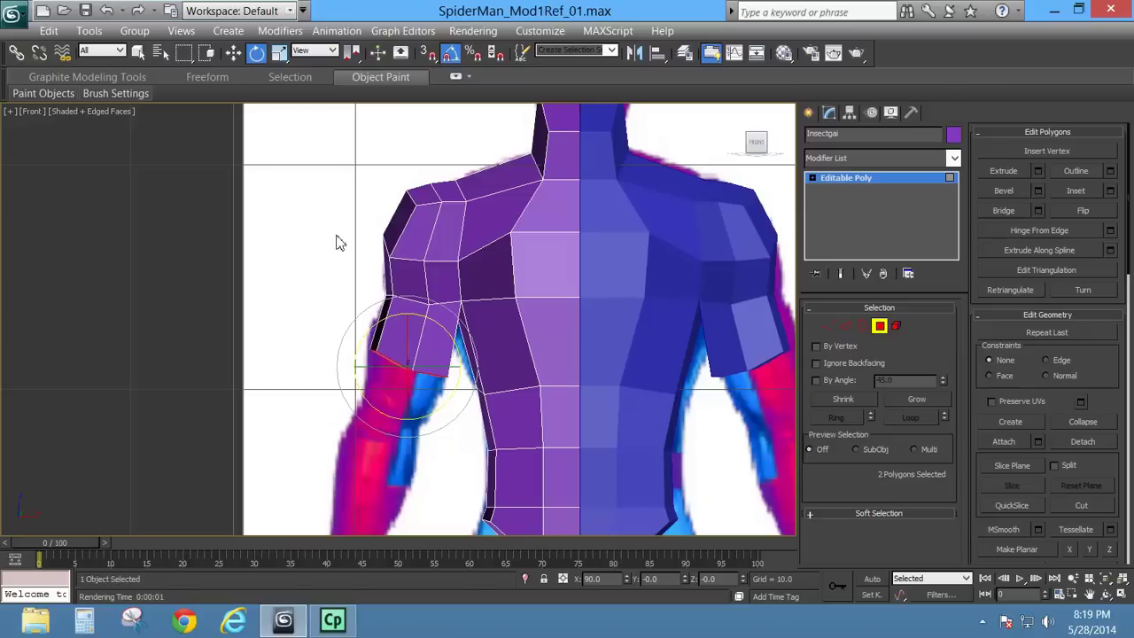
left_click(279, 54)
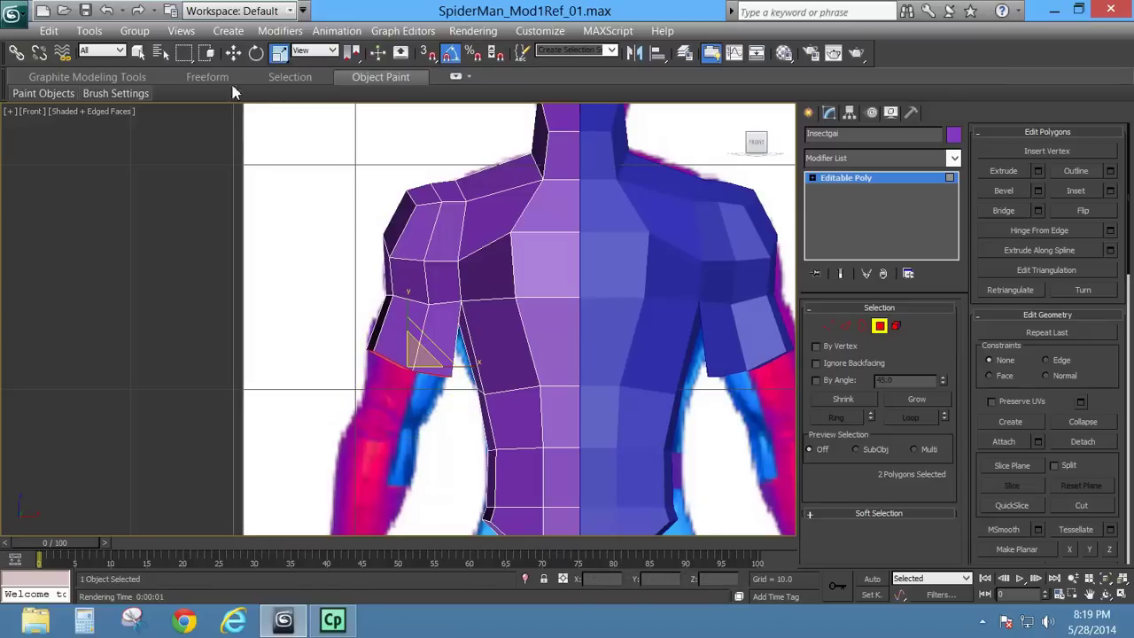
left_click(233, 53)
left_click_drag(447, 370, 440, 372)
middle_click_drag(506, 393, 349, 375)
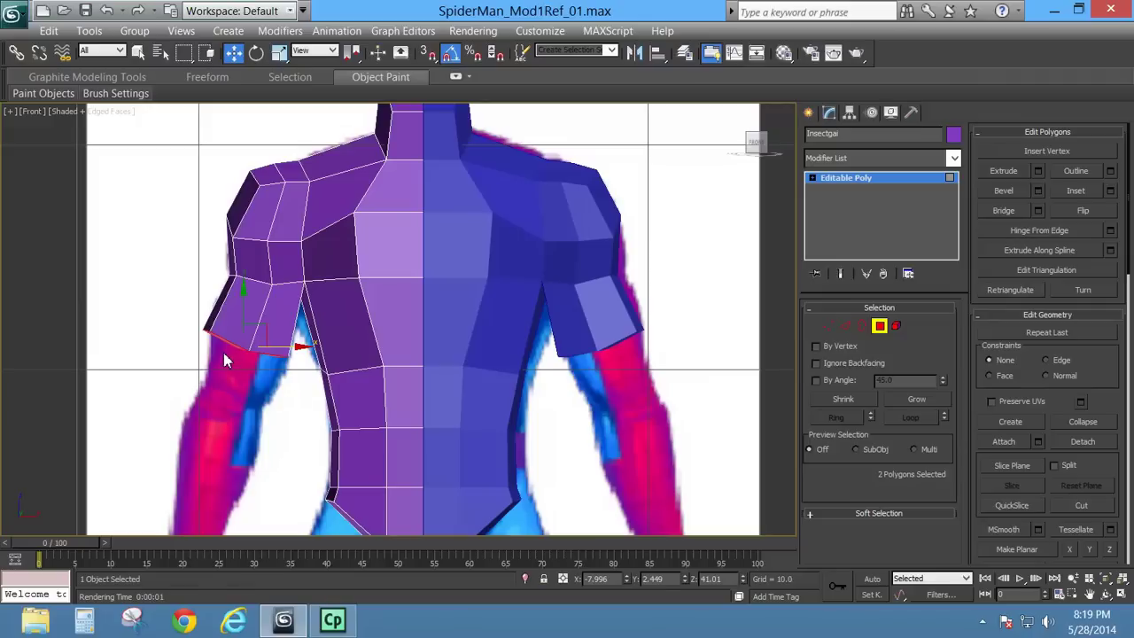
Step: In the left view, shift the arm end about 0.69 units and the edge loop above it about 0.44 units toward the reference arm, widening that loop
key("l")
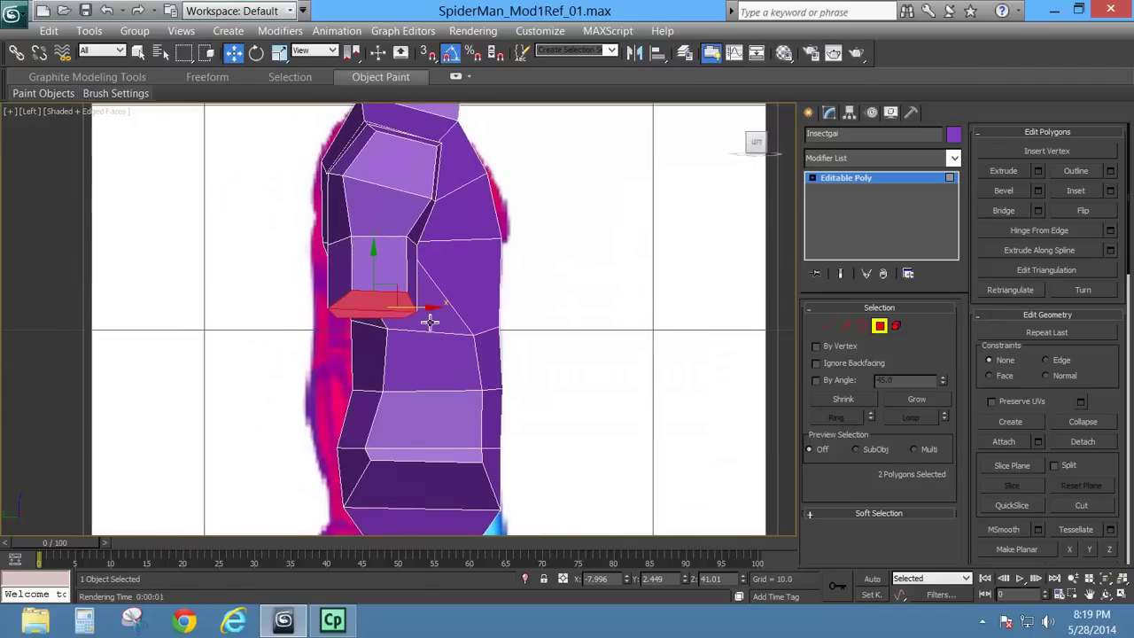
left_click_drag(429, 307, 413, 310)
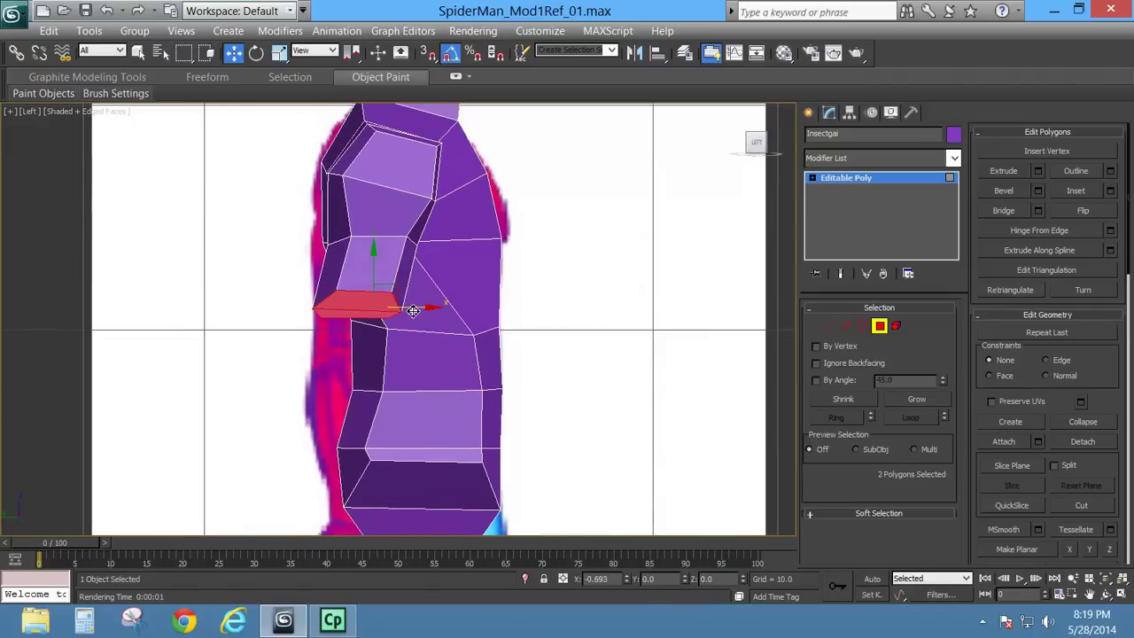
left_click(878, 325)
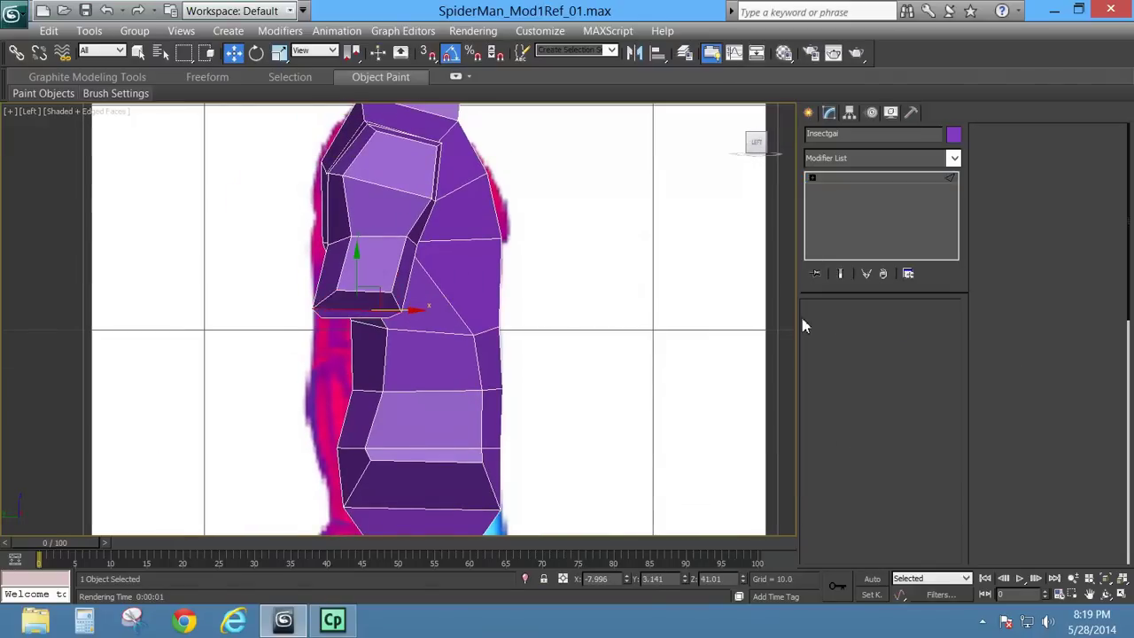
double_click(373, 239)
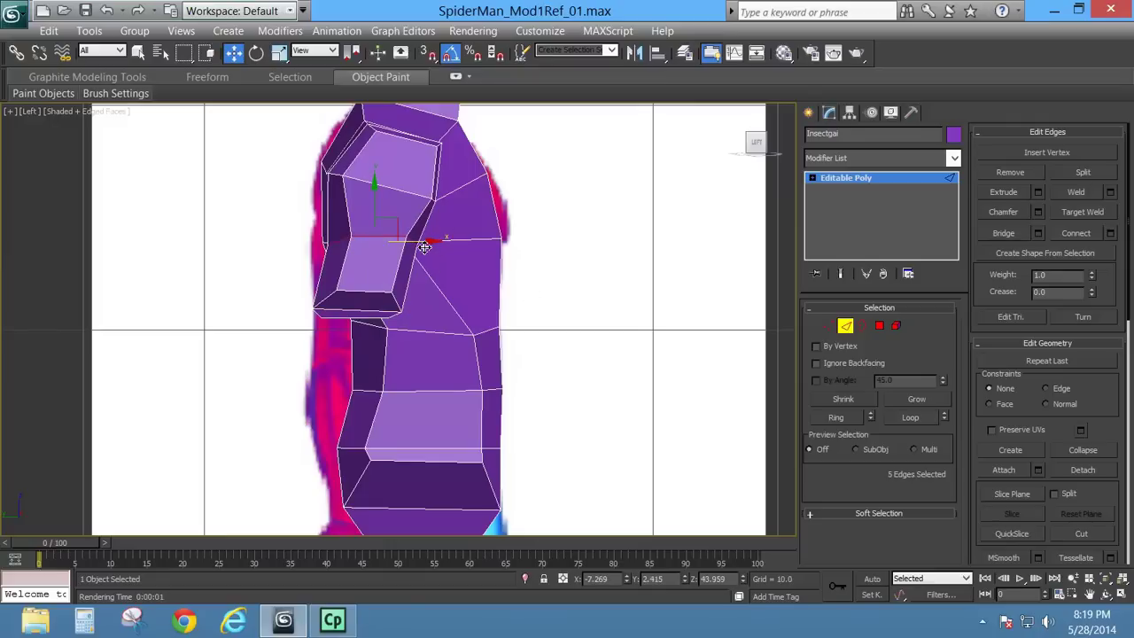
left_click_drag(424, 246, 414, 252)
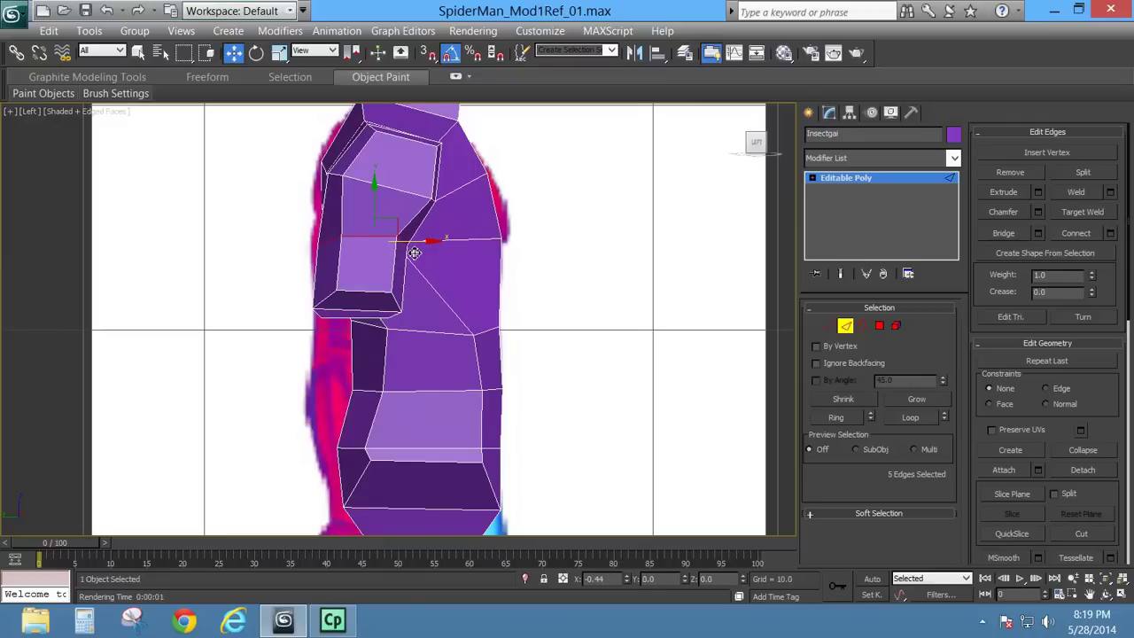
left_click(279, 53)
left_click_drag(434, 245, 445, 245)
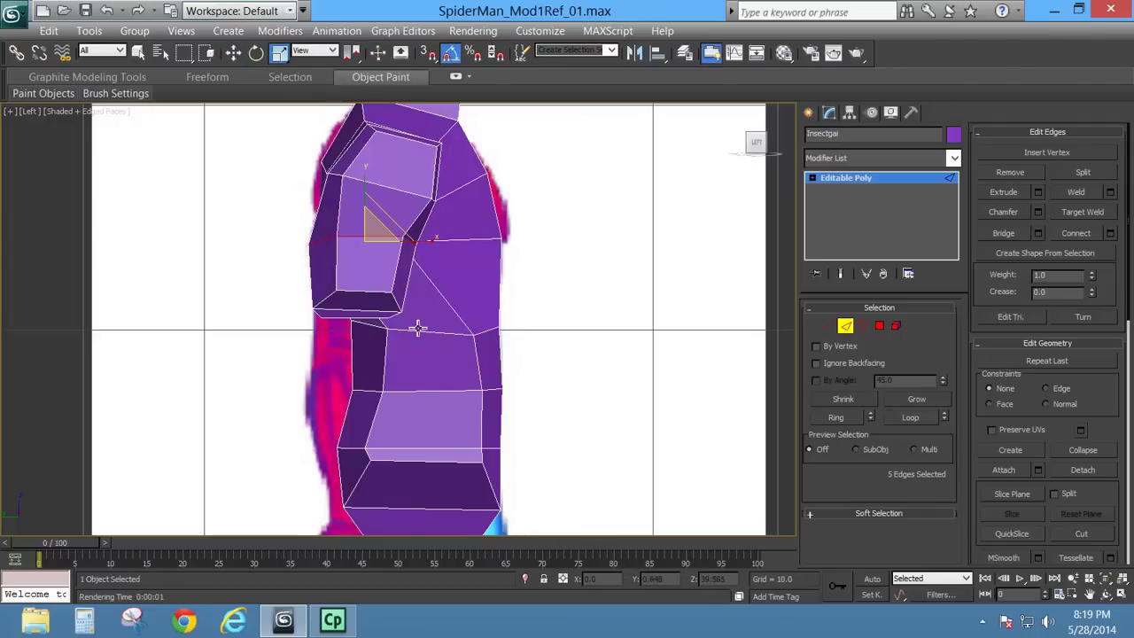
Step: Reselect the arm's two end polygons and extrude them by 0.916 in the front view
left_click(878, 325)
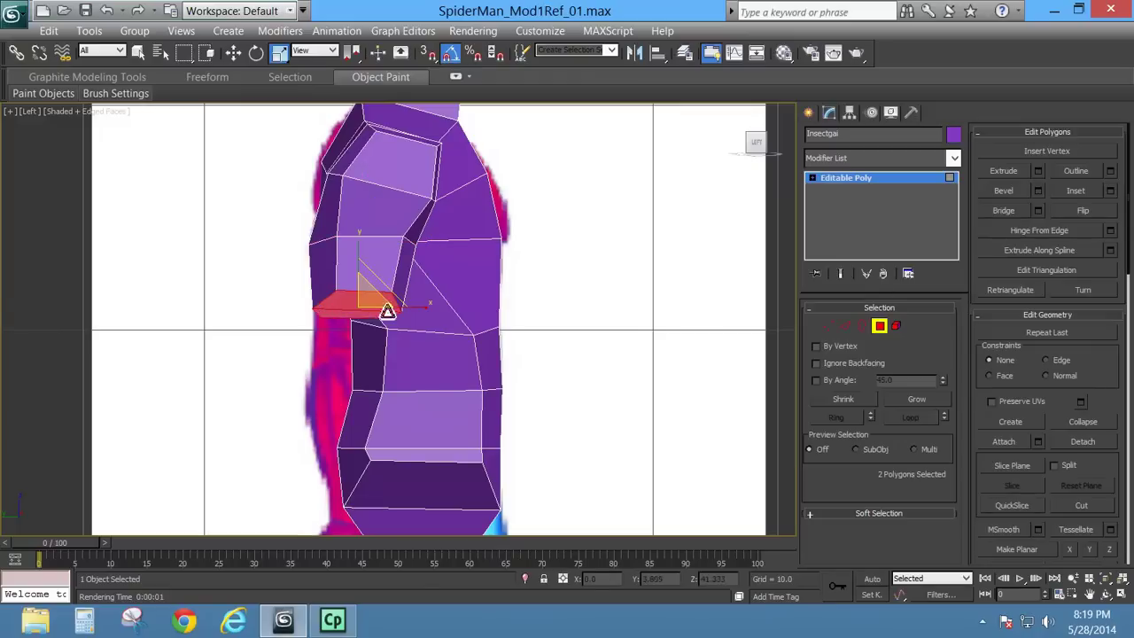
key("f")
middle_click_drag(410, 361, 471, 306)
left_click(233, 53)
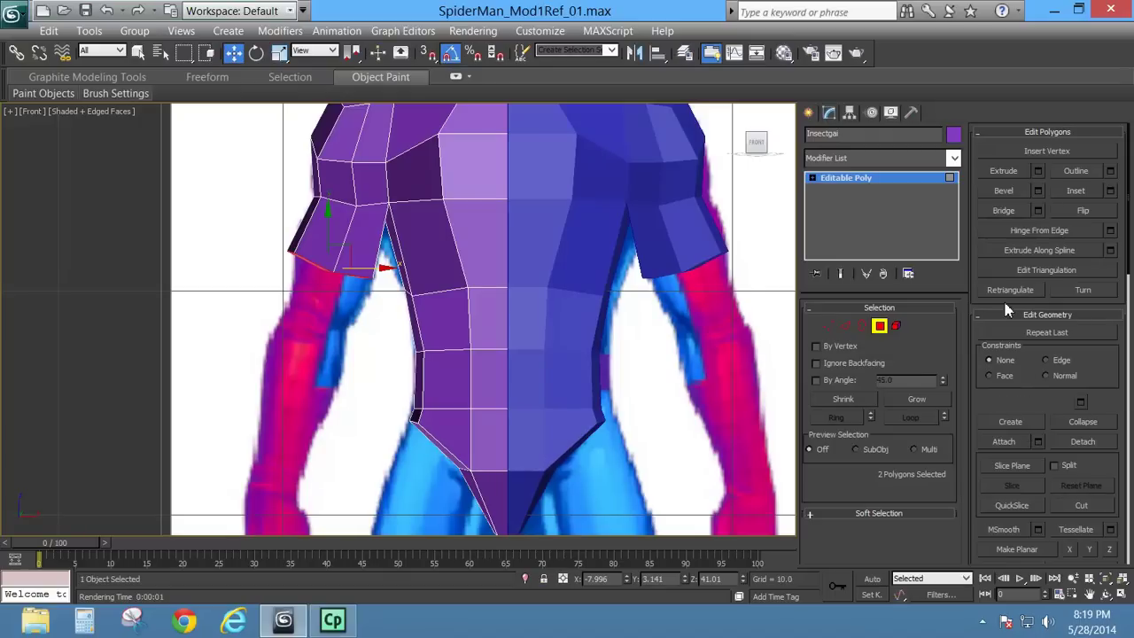
left_click(1038, 171)
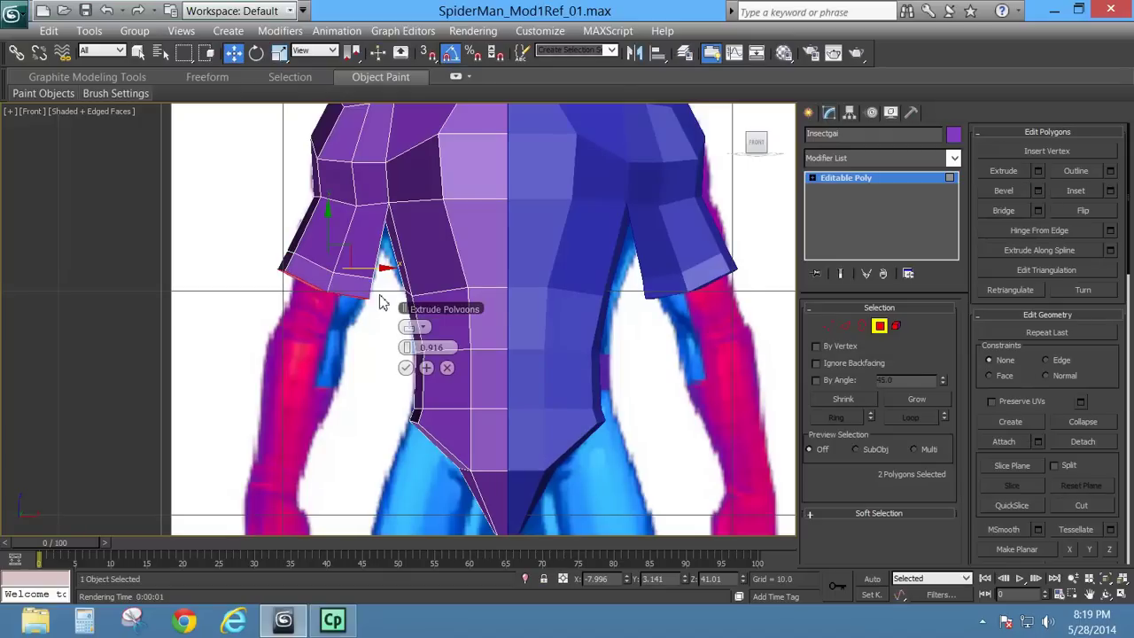
left_click(410, 367)
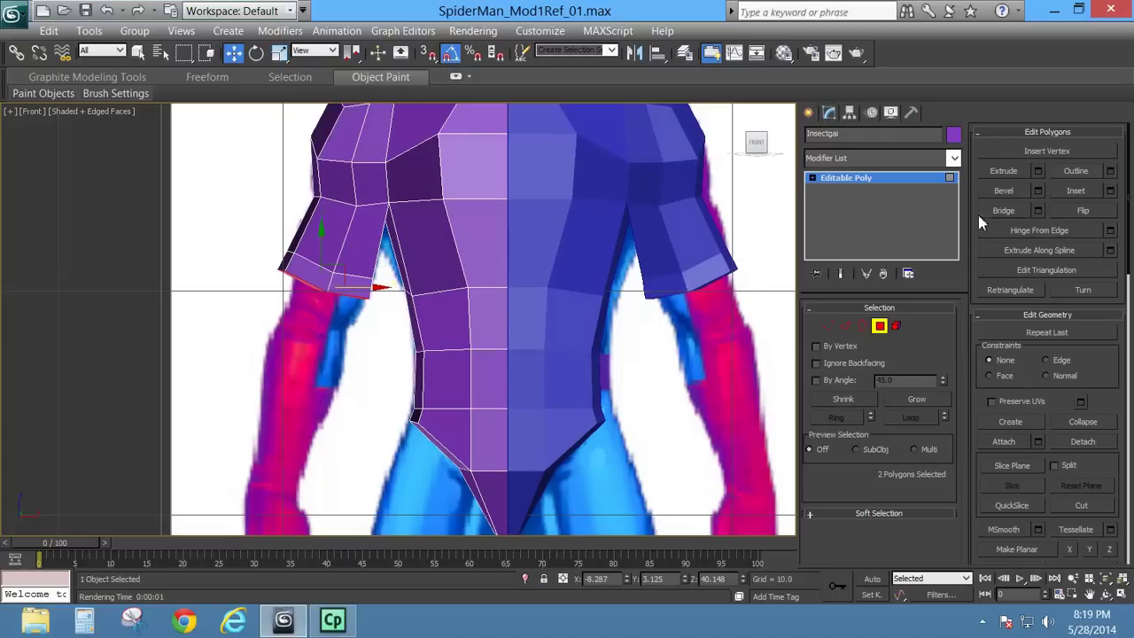
Step: Move the new arm end down the reference upper arm, scaling it to fit the outline, and save the scene
left_click_drag(342, 268, 319, 346)
key("r")
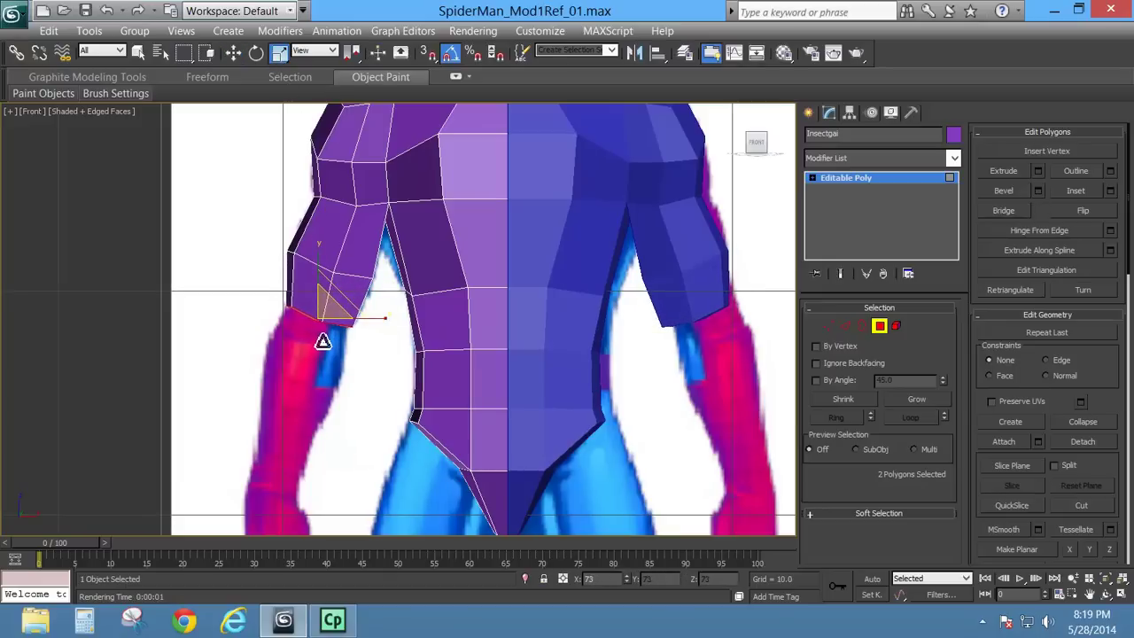
middle_click_drag(388, 277, 377, 323)
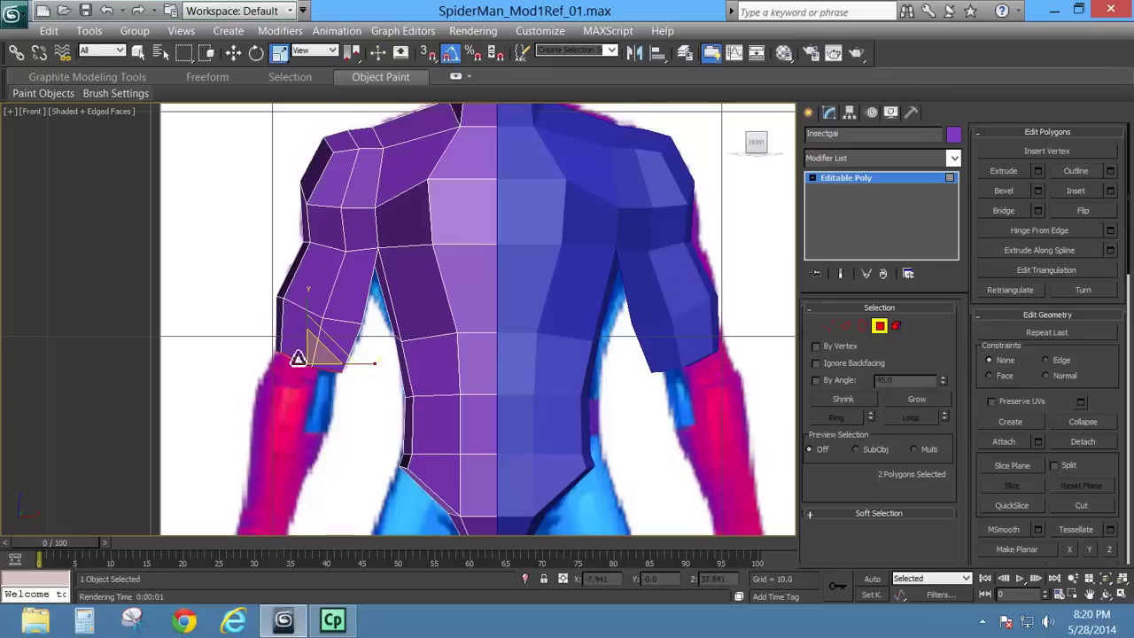
key("ctrl+s")
Step: Slide the edge loop around the middle of the upper arm slightly upward with the Edge constraint, and restore the constraint to None
middle_click_drag(358, 399, 471, 299)
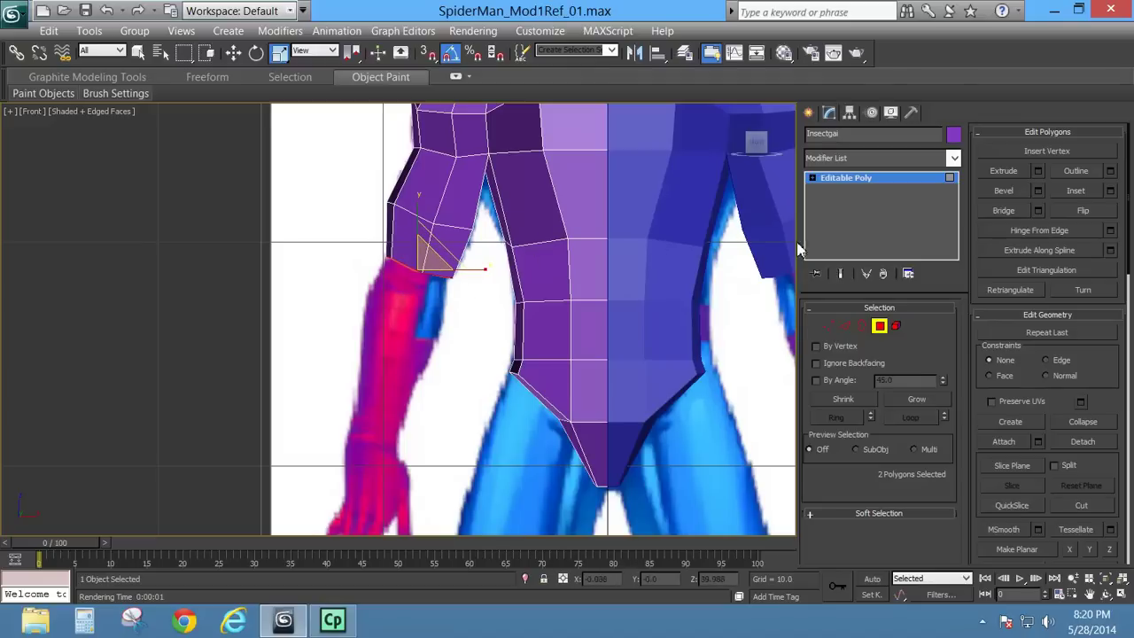
left_click(846, 326)
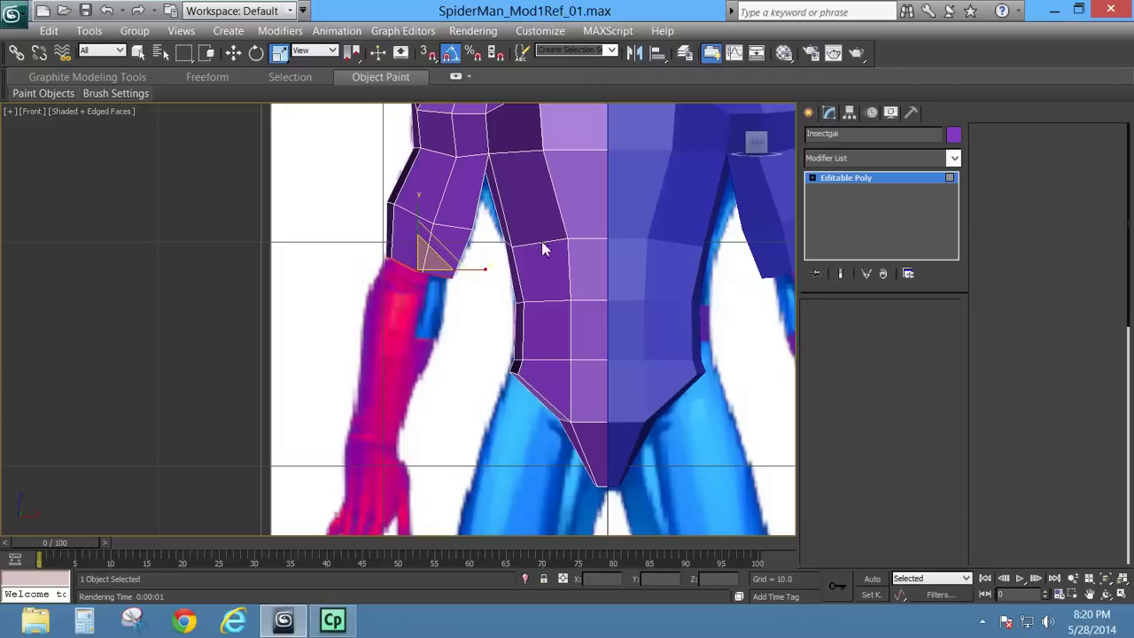
left_click(416, 215, "ctrl")
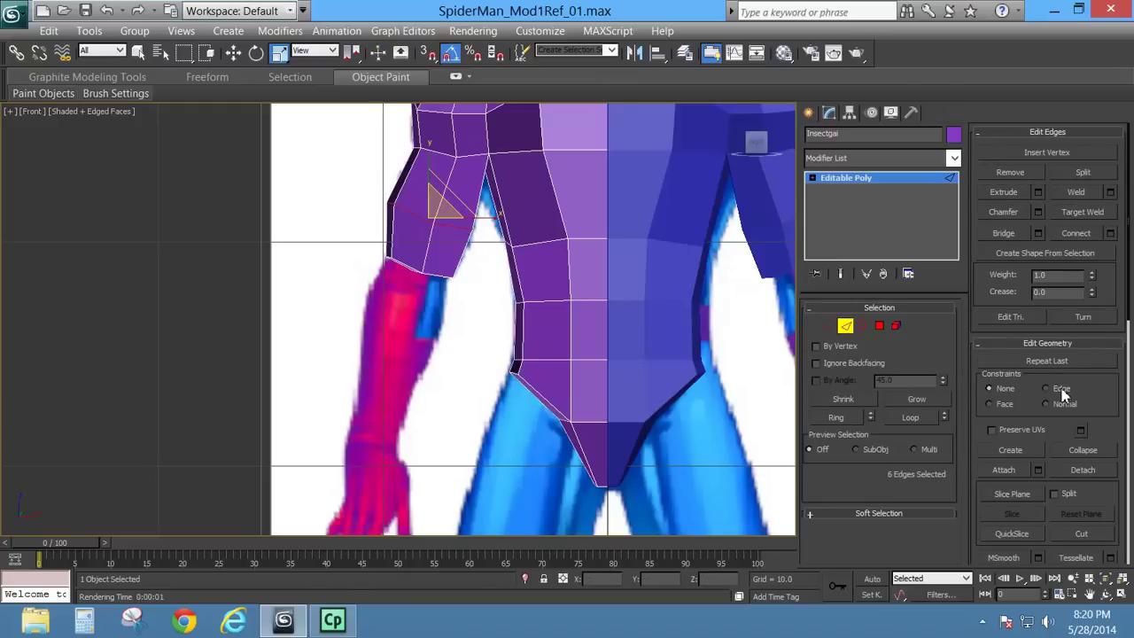
left_click(233, 53)
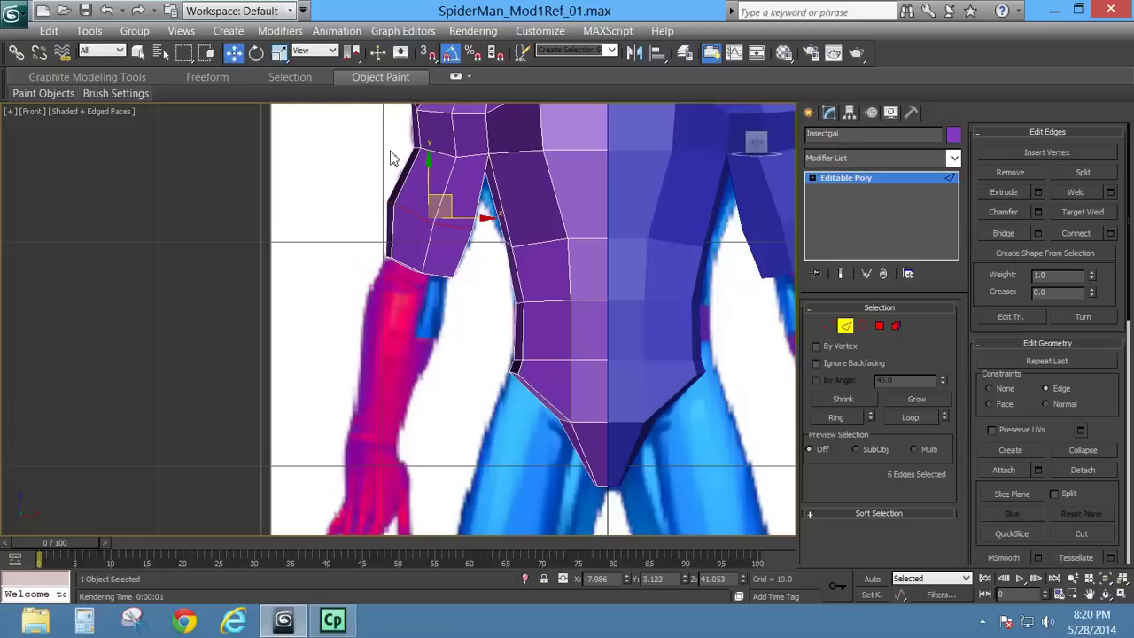
mouse_move(432, 171)
left_mouse_down()
mouse_move(434, 137)
mouse_move(418, 157)
left_mouse_up()
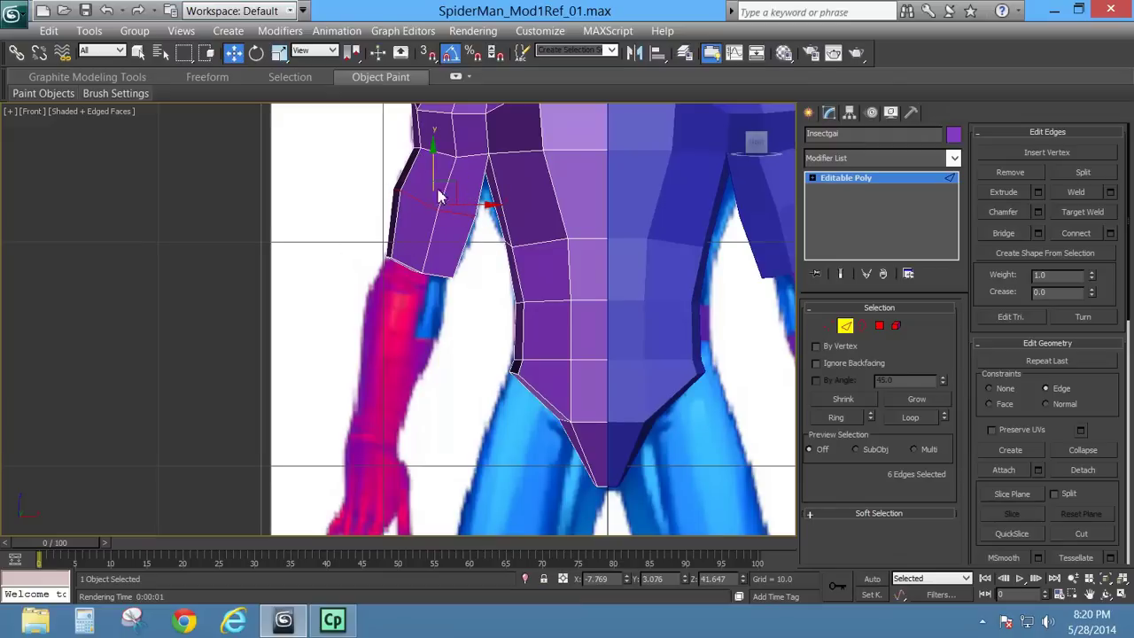
left_click(1000, 389)
left_click_drag(446, 190, 488, 172)
right_click(488, 172)
Step: Inspect the arm's end from below in the perspective view, and return to the front view with its two end polygons selected
key("p")
middle_click_drag(467, 319, 536, 223, "alt")
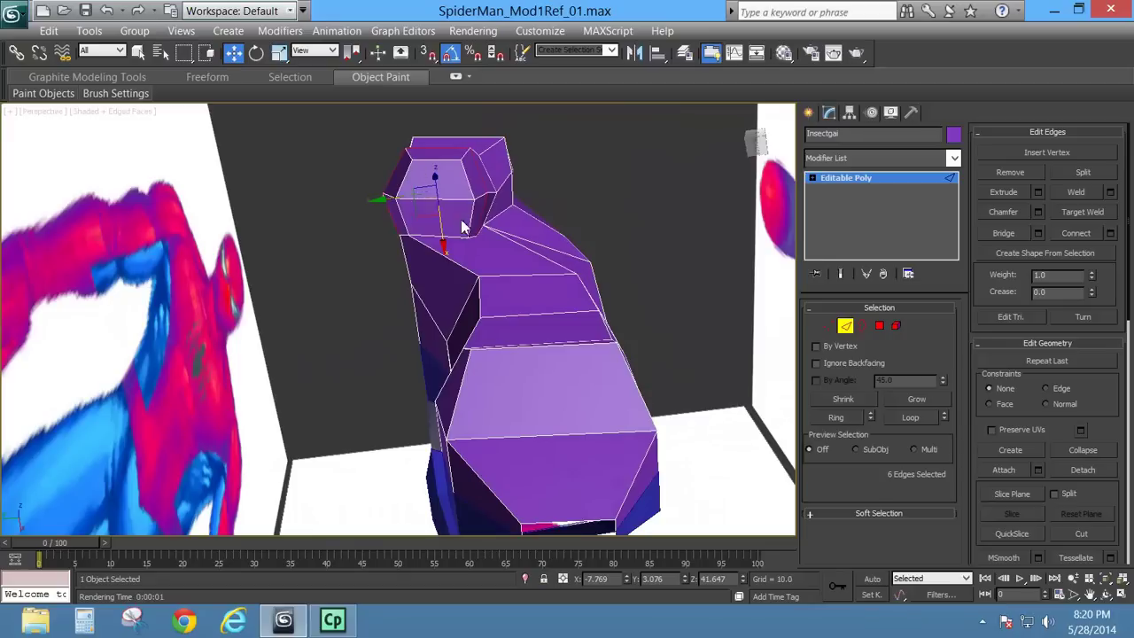
left_click(829, 323)
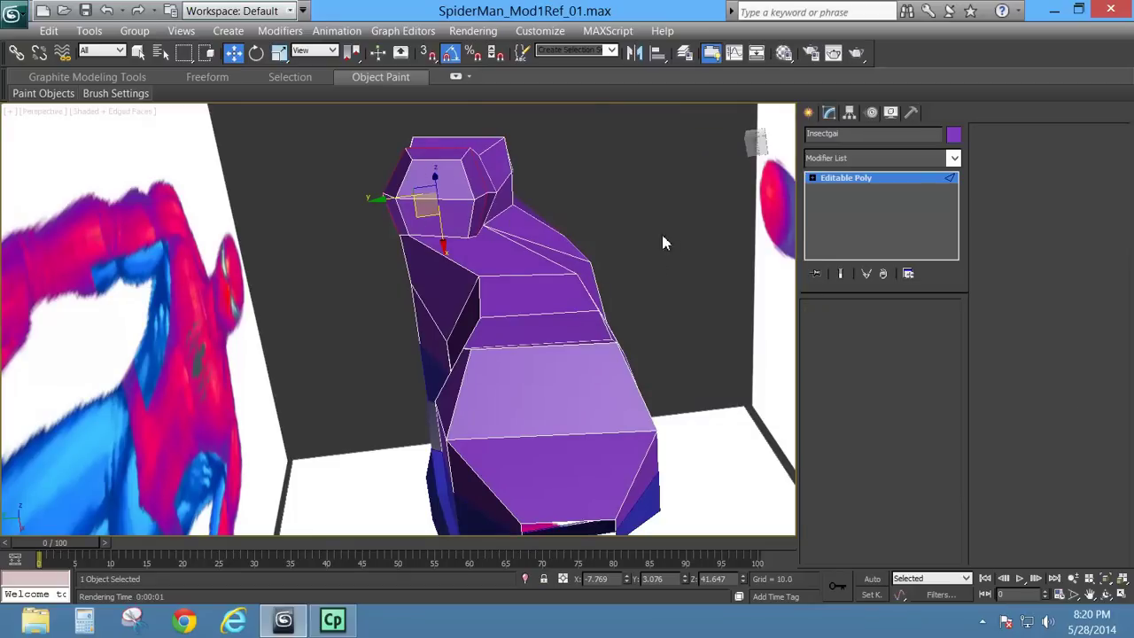
left_click(476, 205)
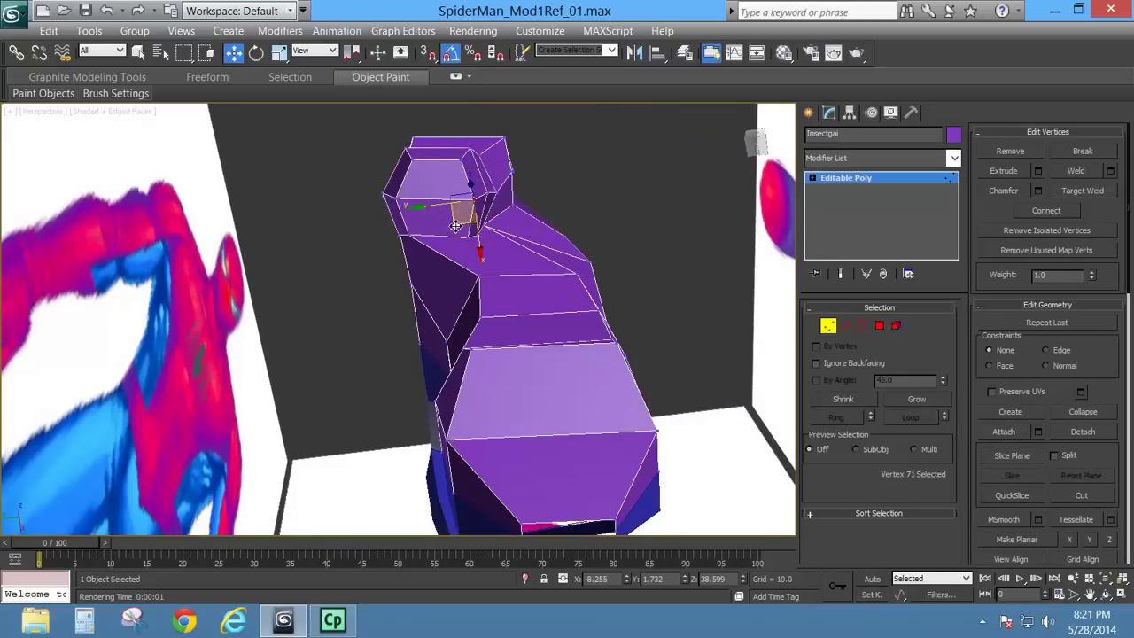
left_click(878, 326)
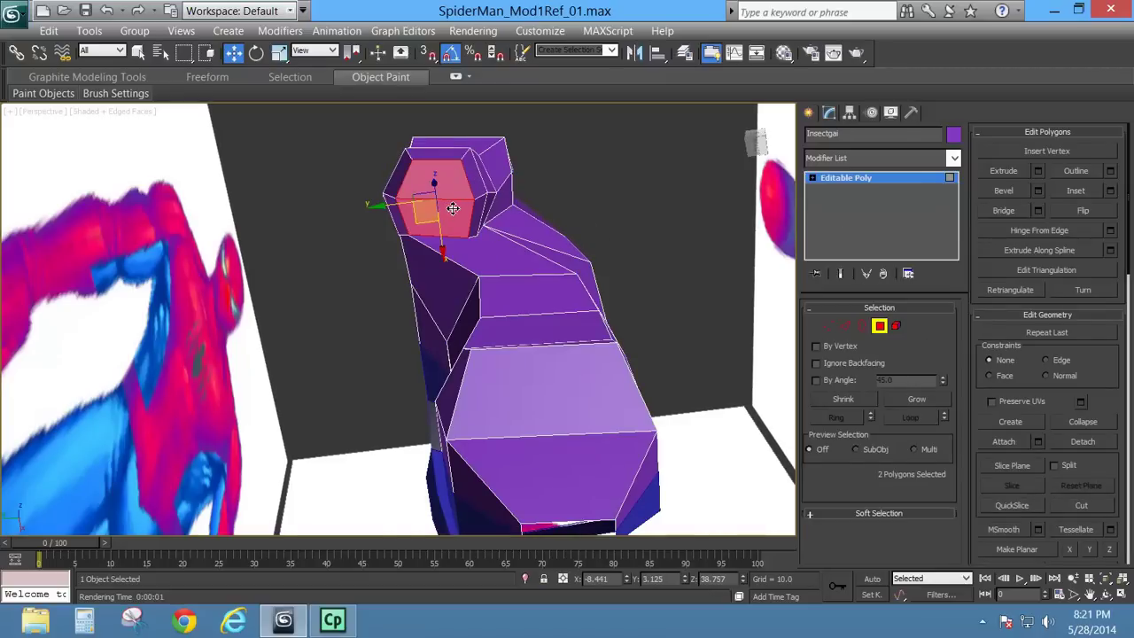
key("f")
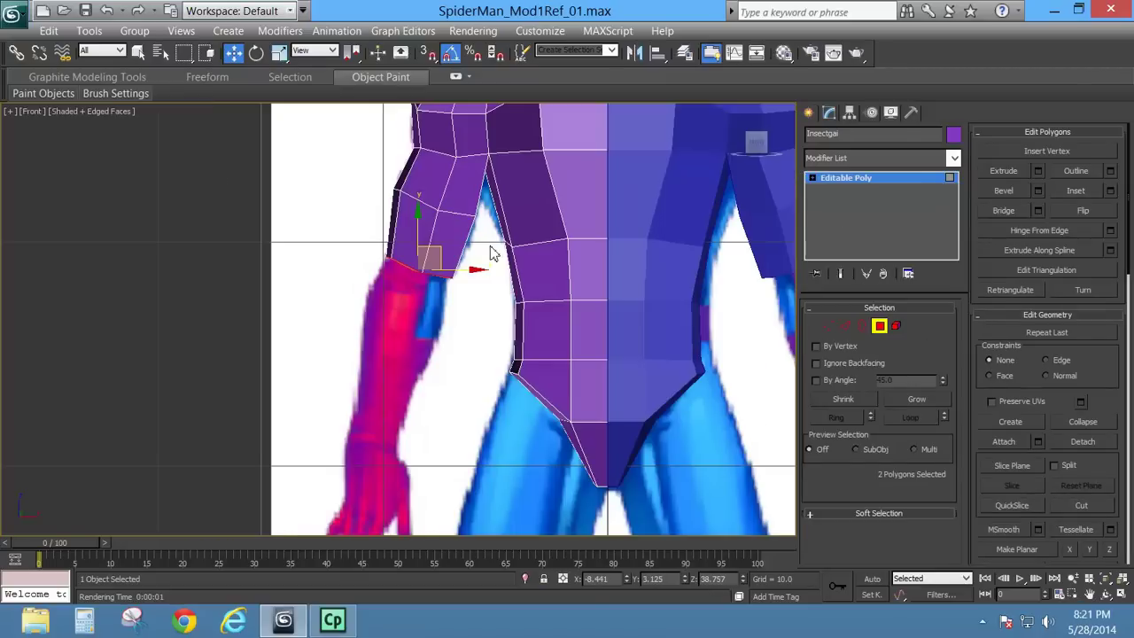
left_click(1038, 442)
left_click(1038, 442)
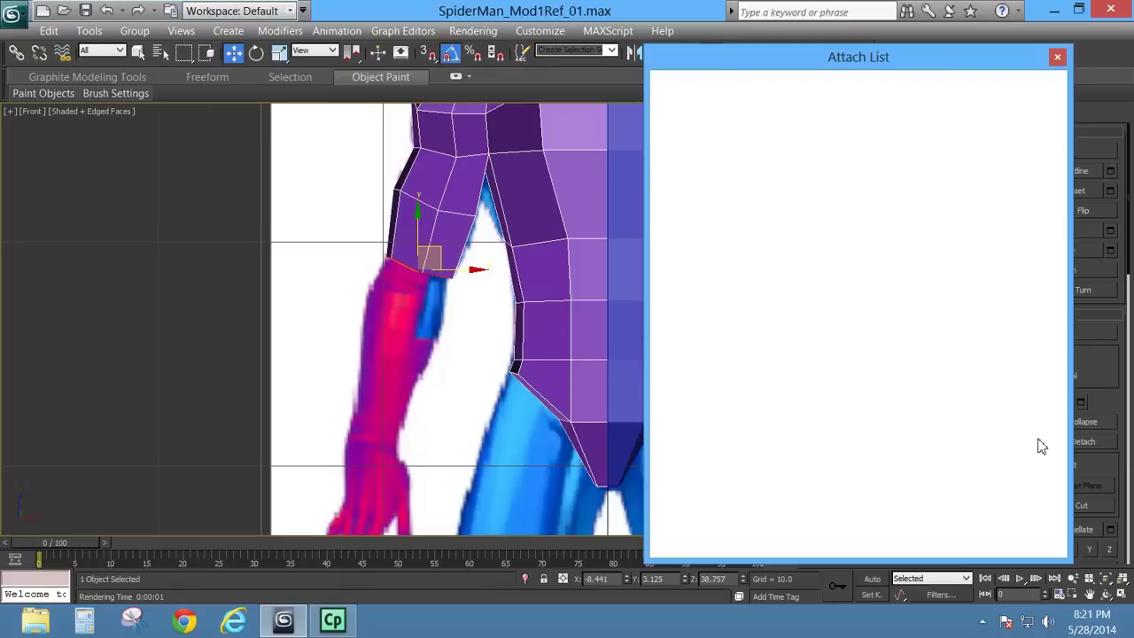
left_click(1060, 57)
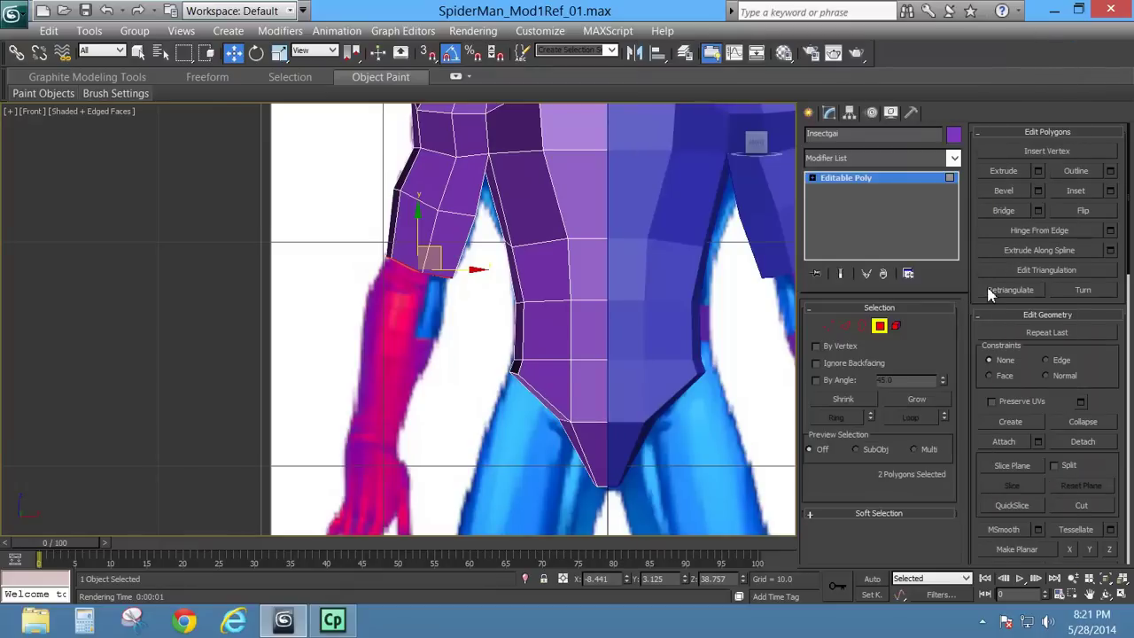
Step: Extrude the arm's end polygons by 0.916 and fit them to the reference elbow, moving them down, rotating about -5 degrees and scaling to about 113 percent
left_click(1038, 171)
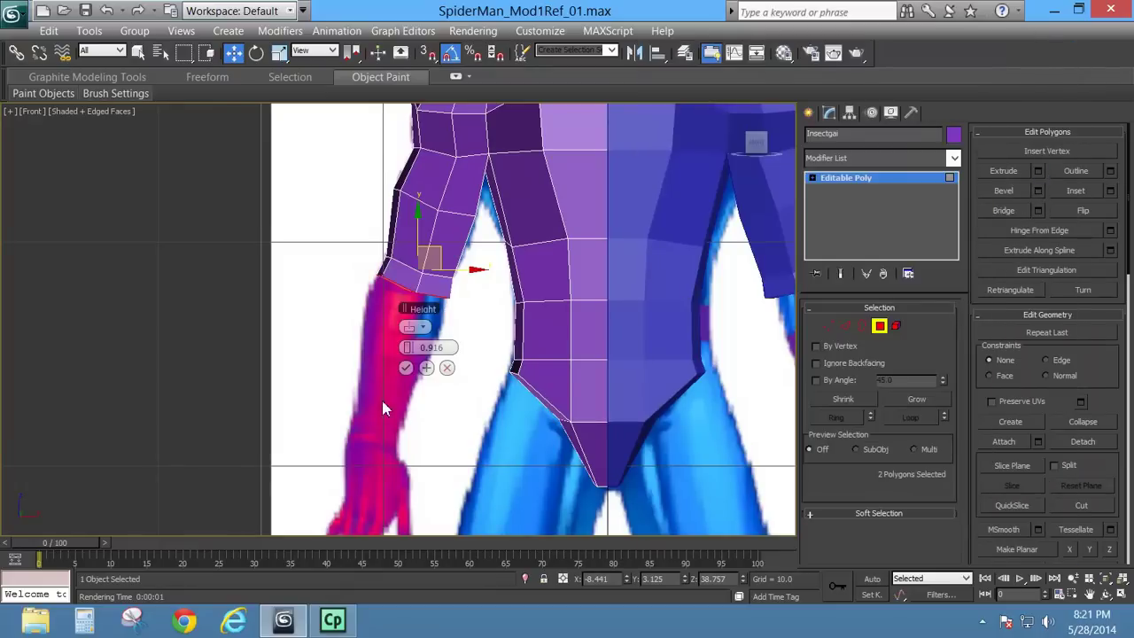
left_click(404, 369)
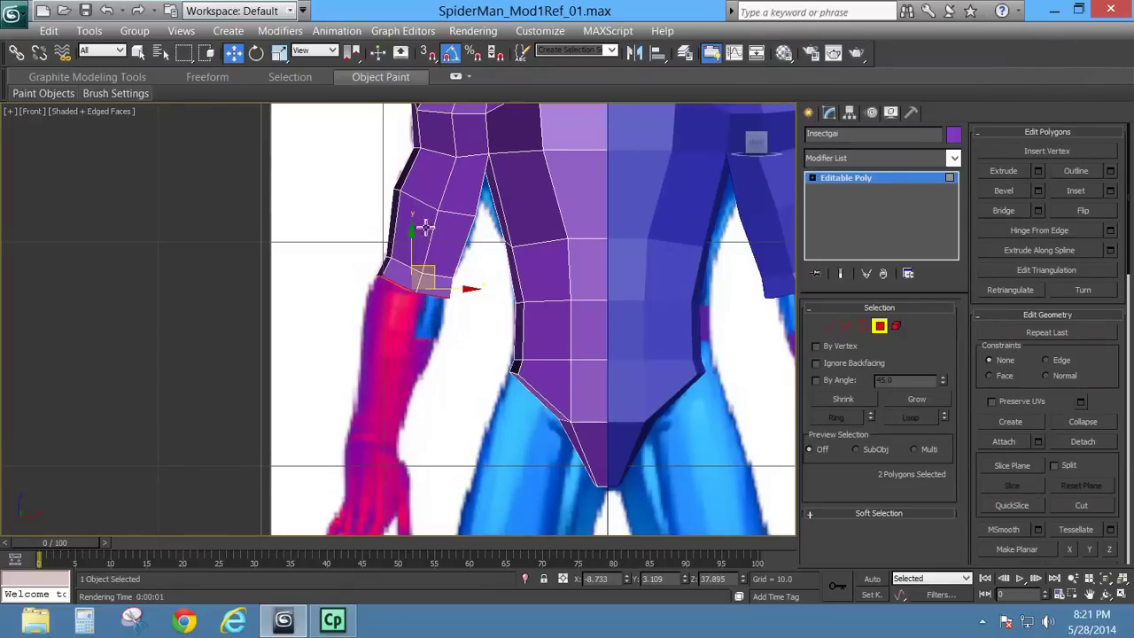
left_click_drag(431, 271, 410, 344)
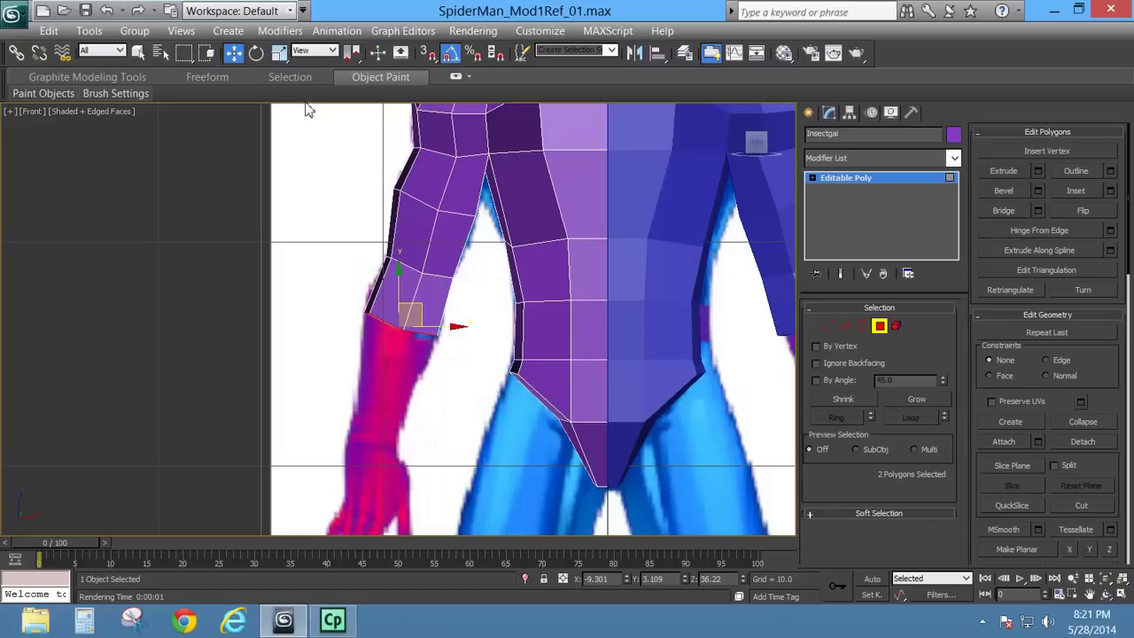
left_click(256, 53)
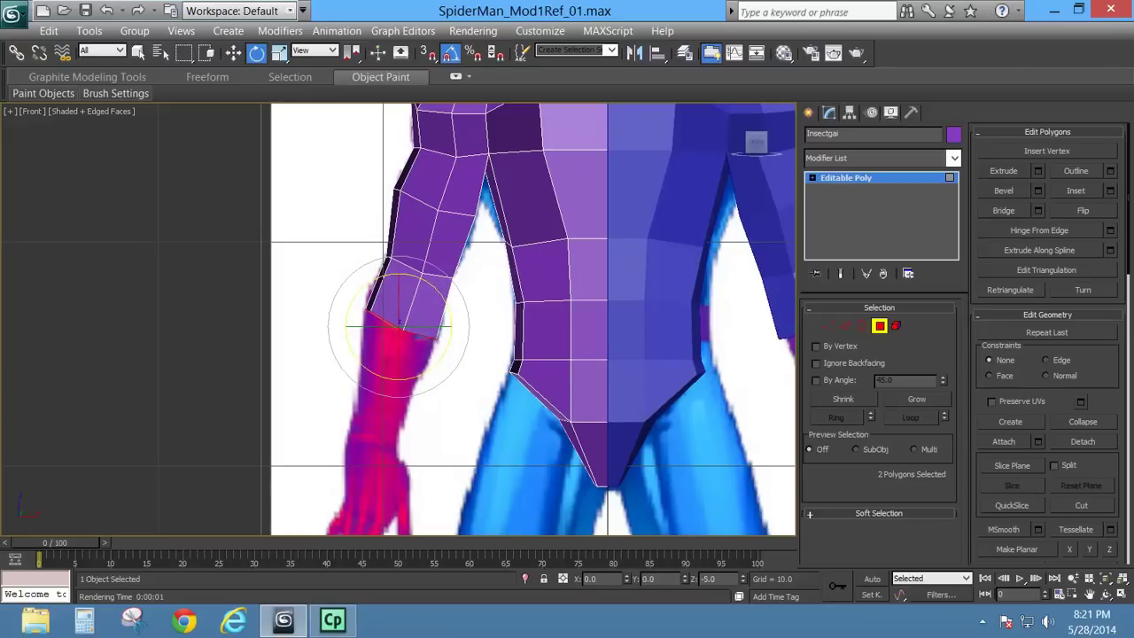
left_click(279, 53)
mouse_move(412, 306)
left_mouse_down()
mouse_move(405, 321)
mouse_move(399, 311)
left_mouse_up()
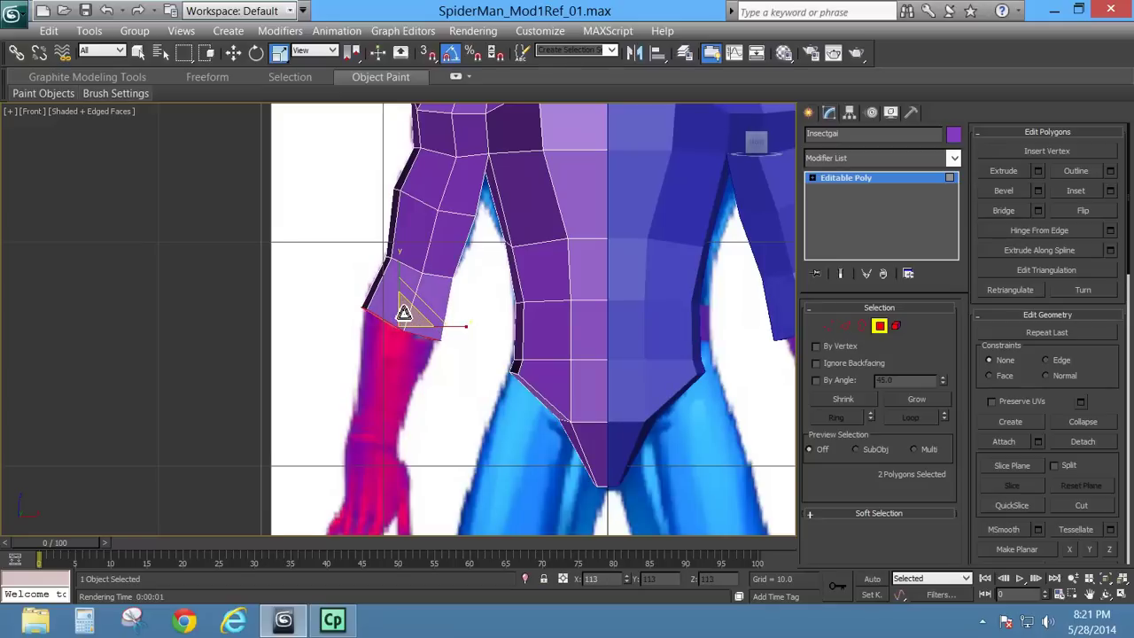
Step: Extrude the arm's end polygons again, move them down the reference forearm and scale them to about 63 percent to fit its outline
left_click(1038, 170)
left_click(405, 368)
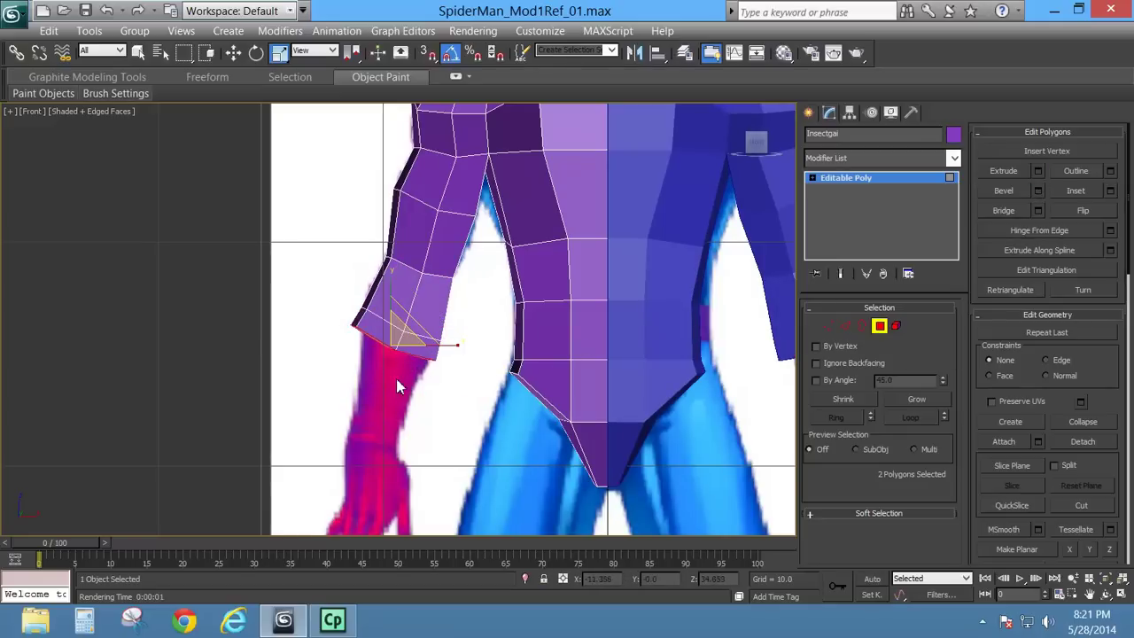
left_click(233, 53)
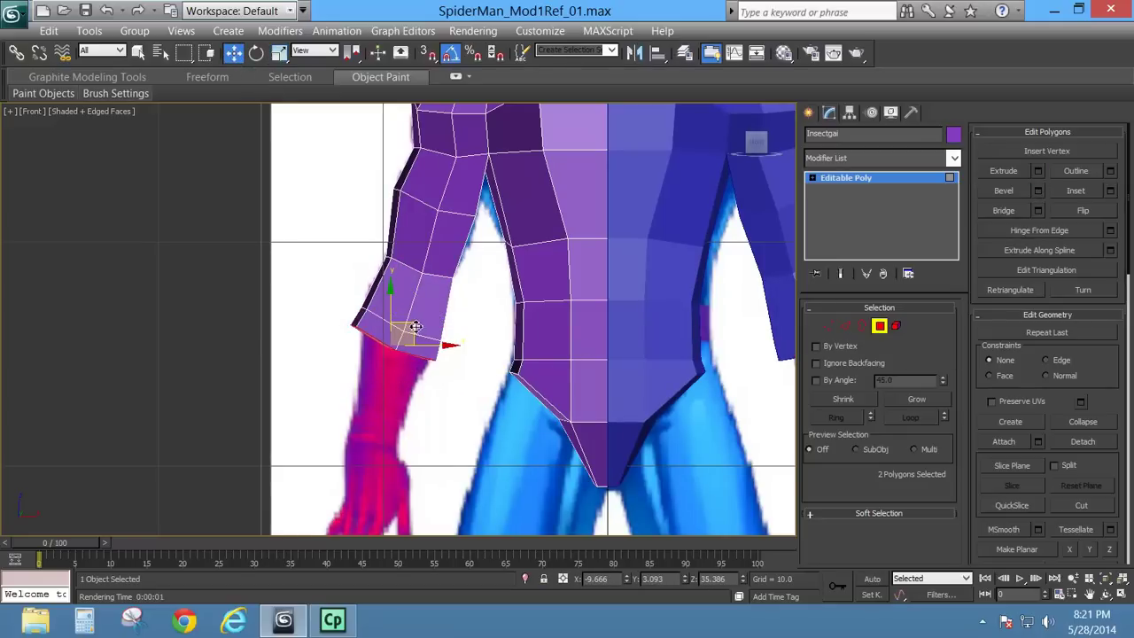
left_click_drag(401, 334, 384, 433)
left_click(282, 55)
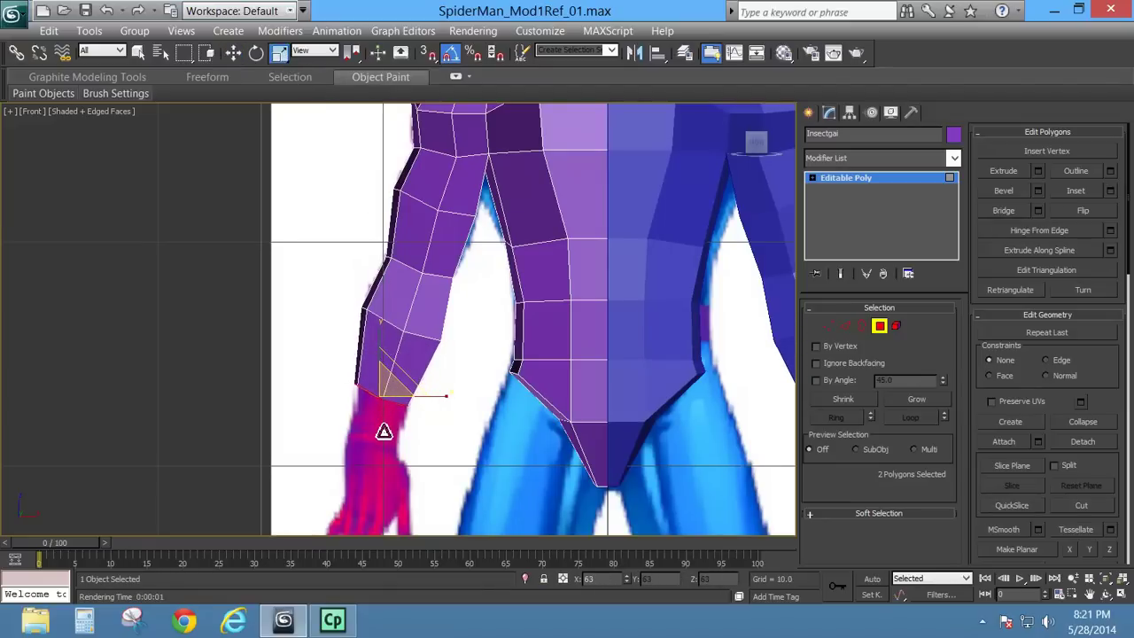
left_click(256, 52)
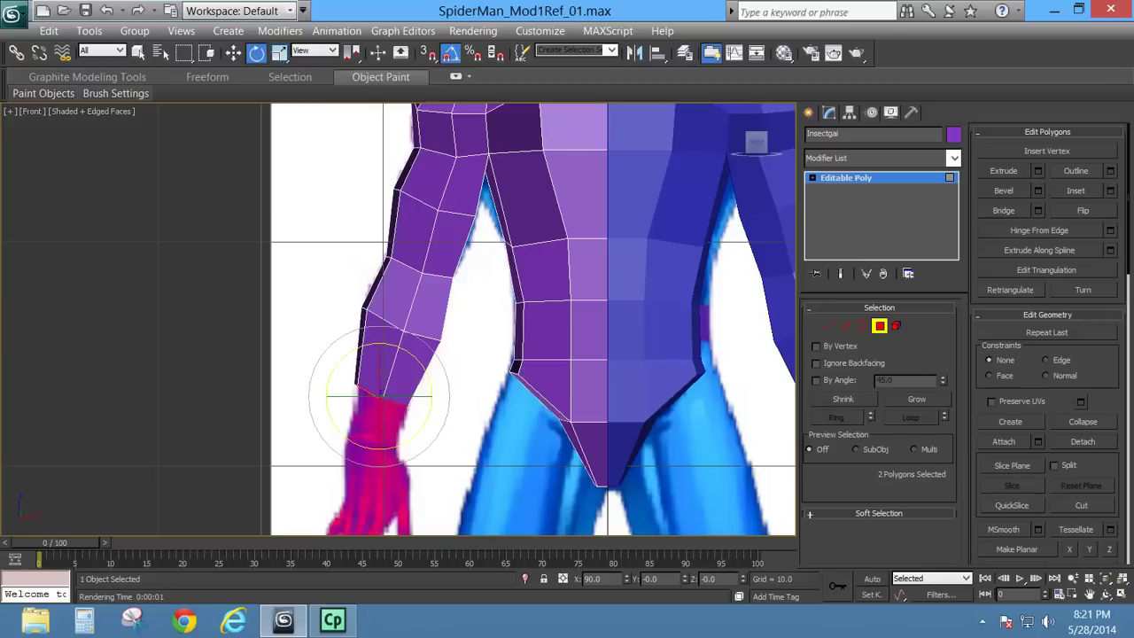
Step: In the left view, shift the forearm's end polygons about -0.38 horizontally to line up with the reference arm
key("l")
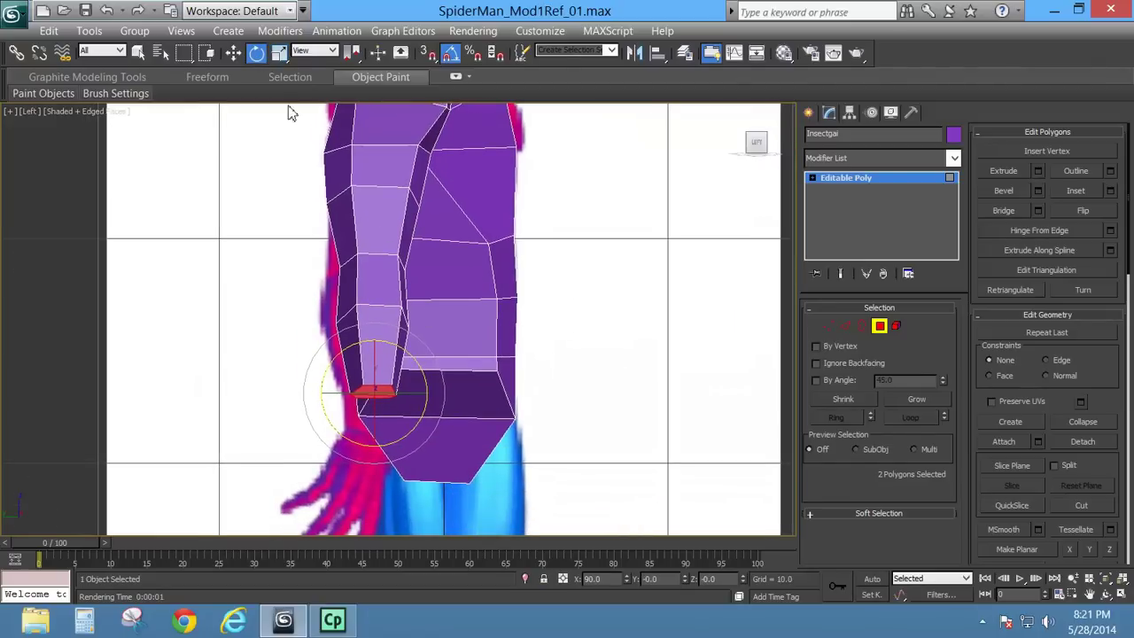
left_click(233, 53)
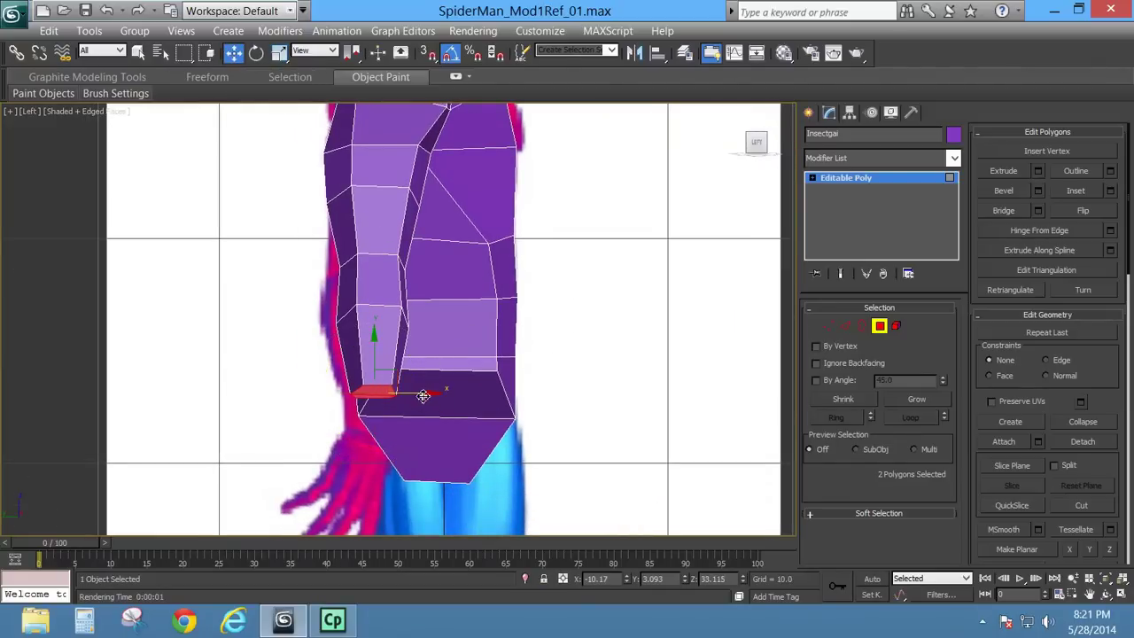
left_click_drag(423, 396, 413, 397)
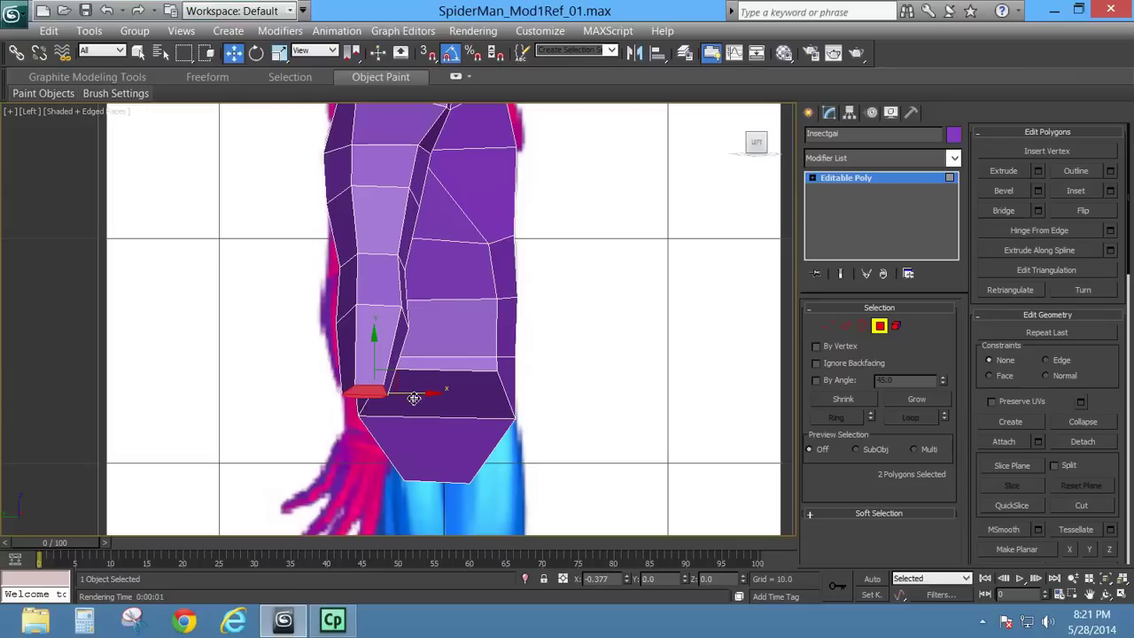
Step: Shift the edge loop around the mid-forearm and the one at the elbow about 0.4 horizontally to follow the side reference
left_click(845, 327)
double_click(377, 308)
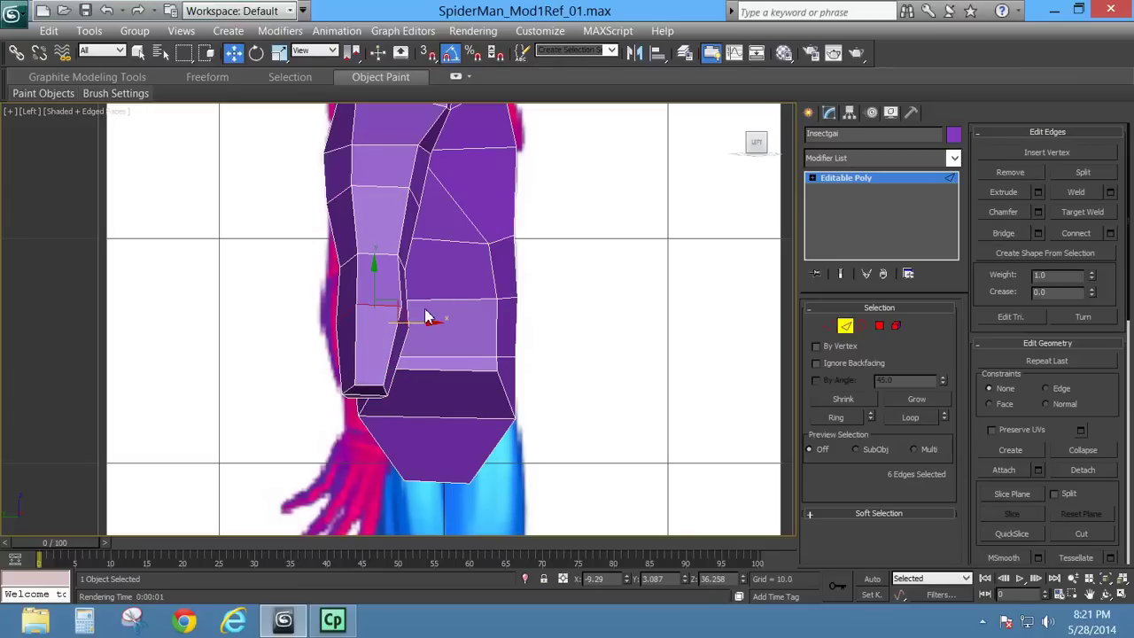
left_click_drag(430, 325, 419, 322)
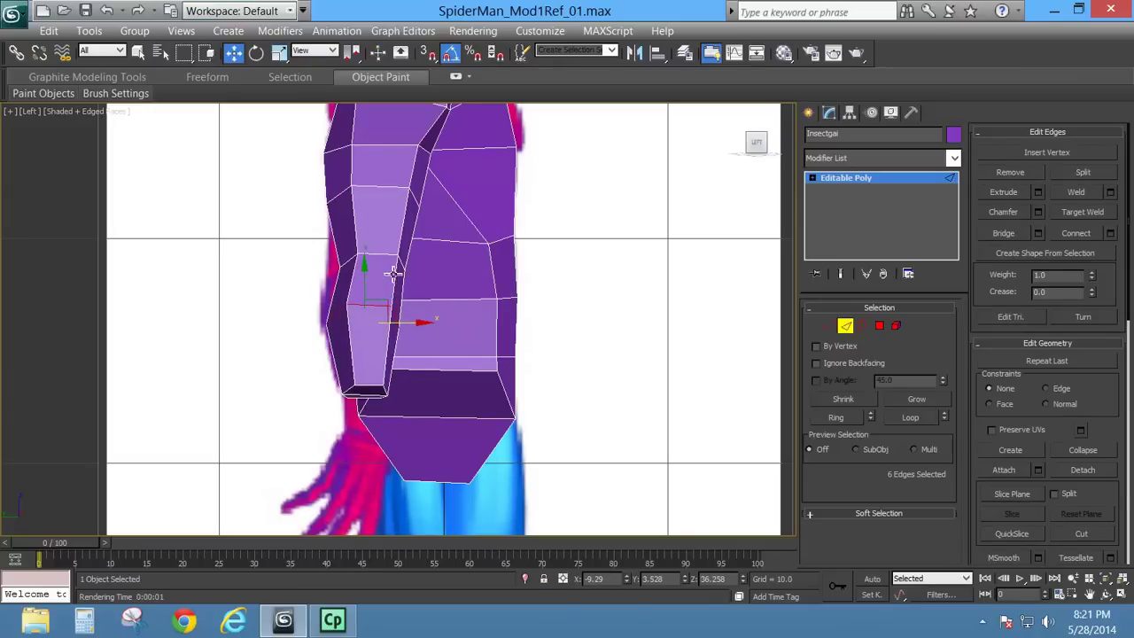
double_click(383, 257)
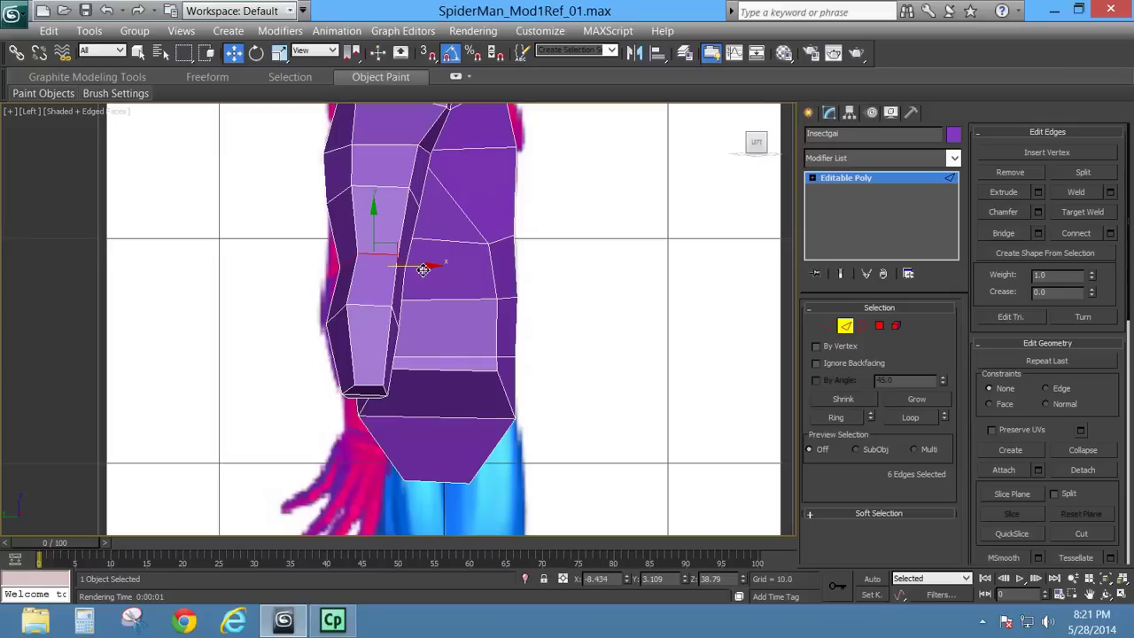
left_click_drag(423, 269, 414, 275)
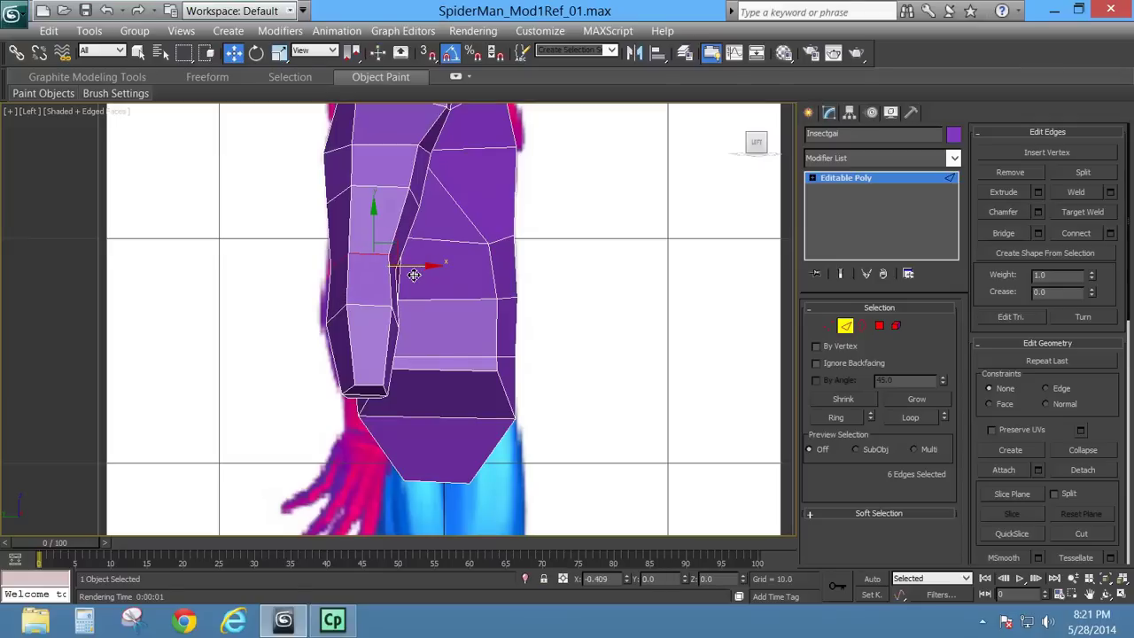
mouse_move(552, 289)
middle_mouse_down()
mouse_move(552, 367)
mouse_move(554, 300)
middle_mouse_up()
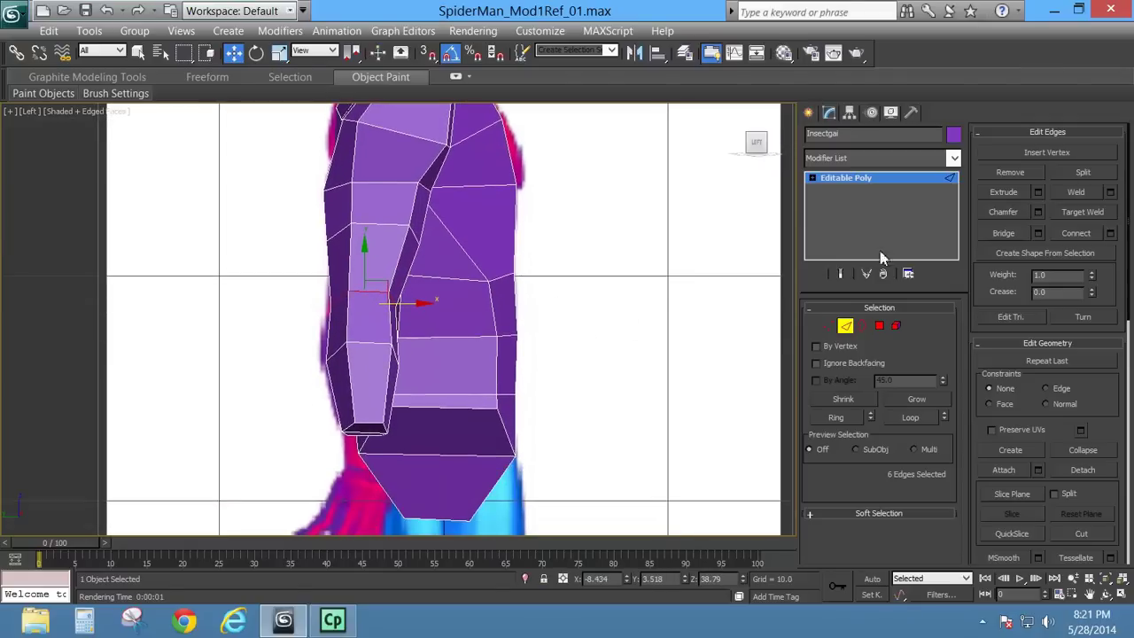
Step: Return to polygon level and compare the arm with the whole figure in the front view, ending close on the forearm's end
left_click(879, 327)
middle_click_drag(475, 331, 476, 285)
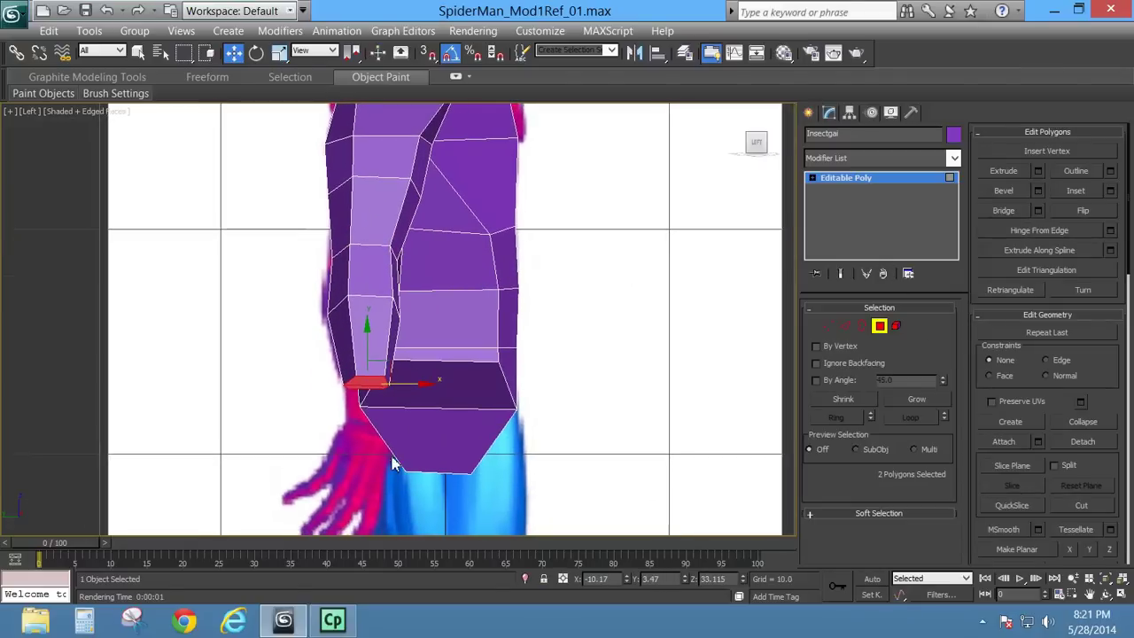
key("f")
middle_click_drag(460, 412, 549, 322)
scroll(404, 331, "down", 5)
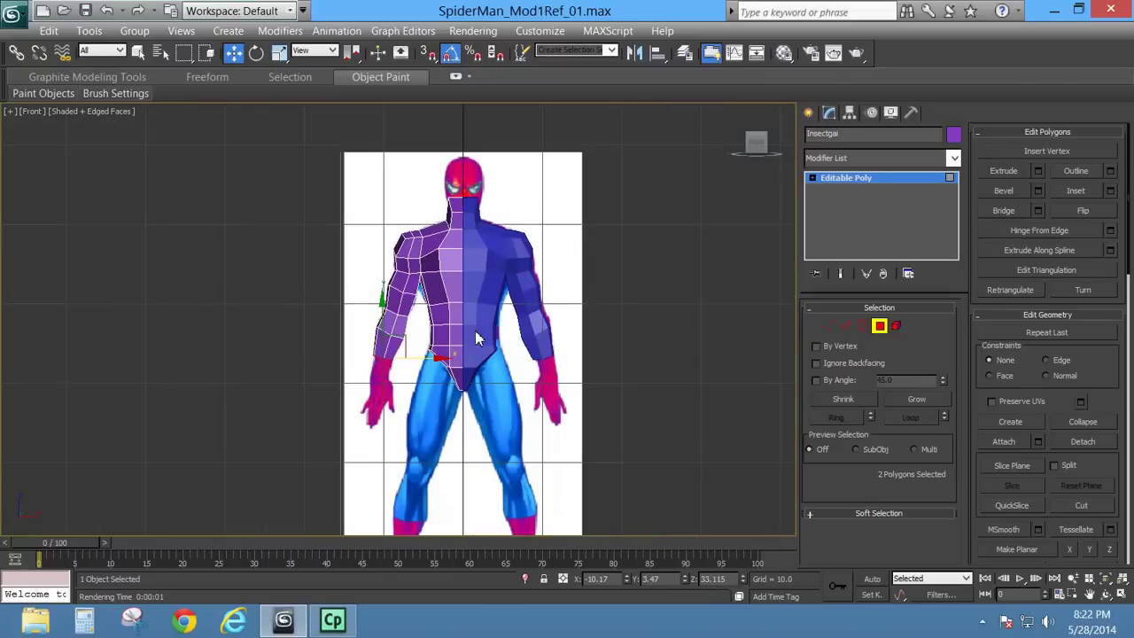
middle_click_drag(525, 376, 476, 320)
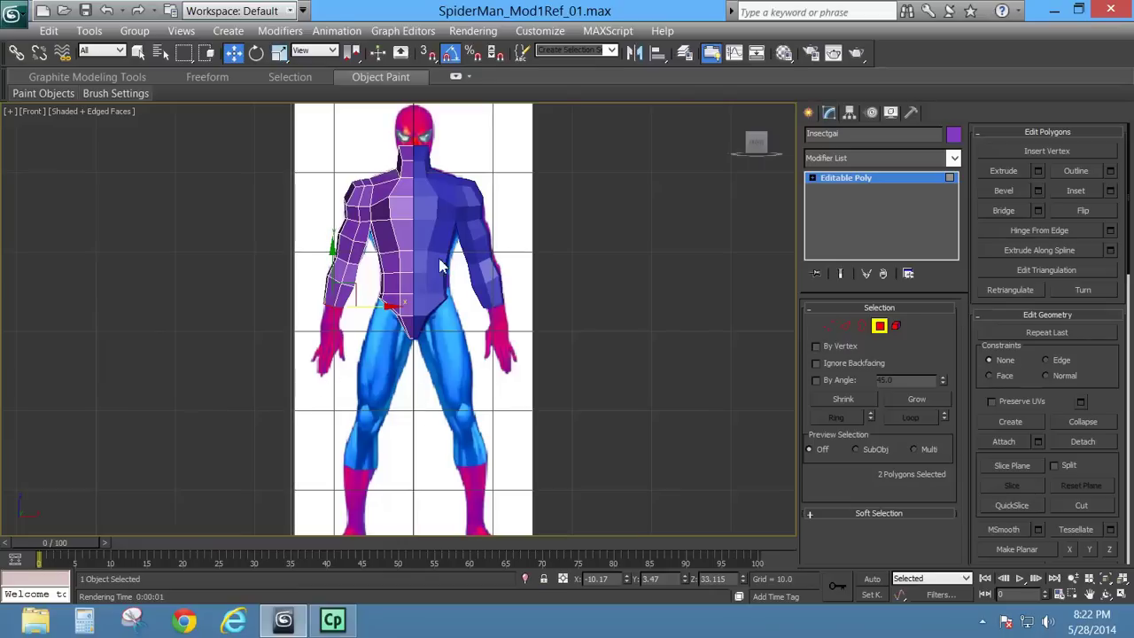
middle_click_drag(430, 212, 426, 259)
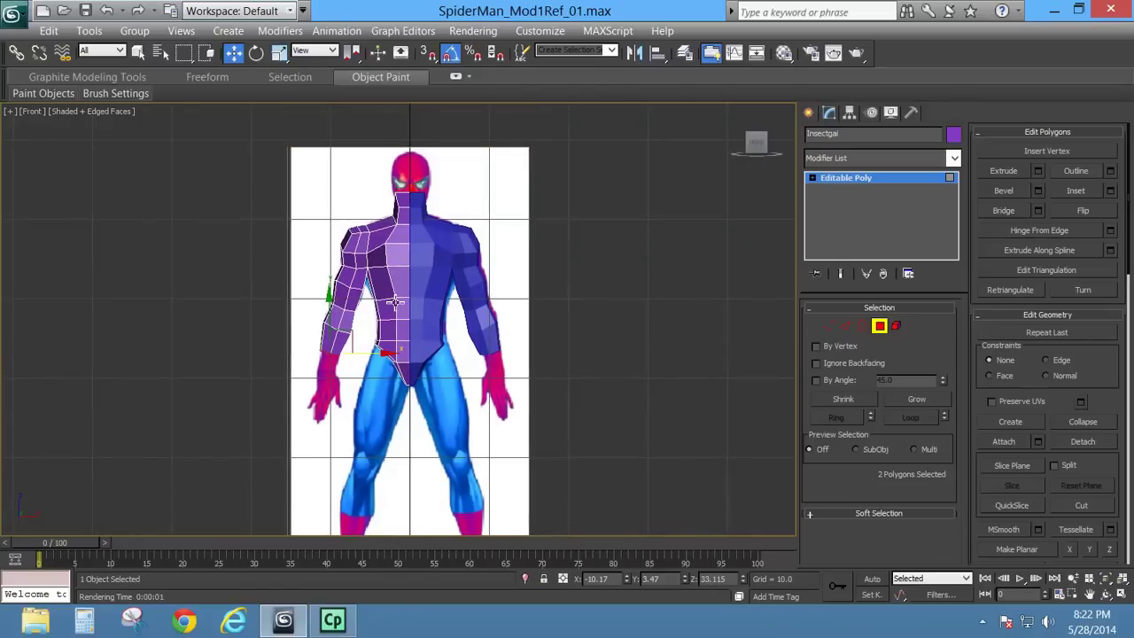
scroll(395, 302, "up", 8)
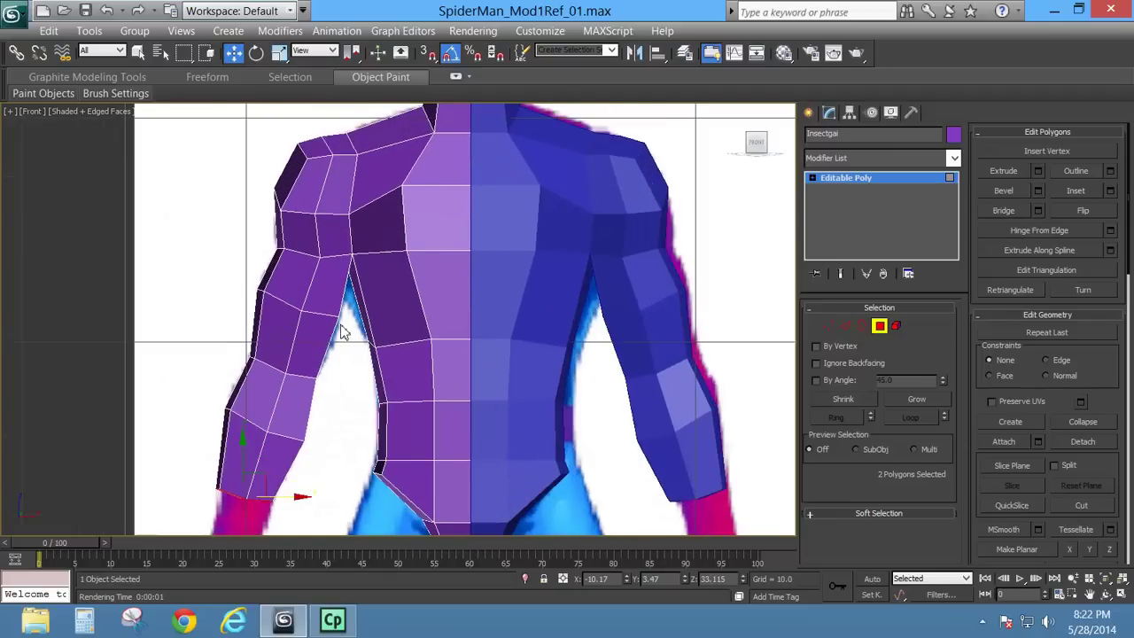
scroll(342, 332, "up", 6)
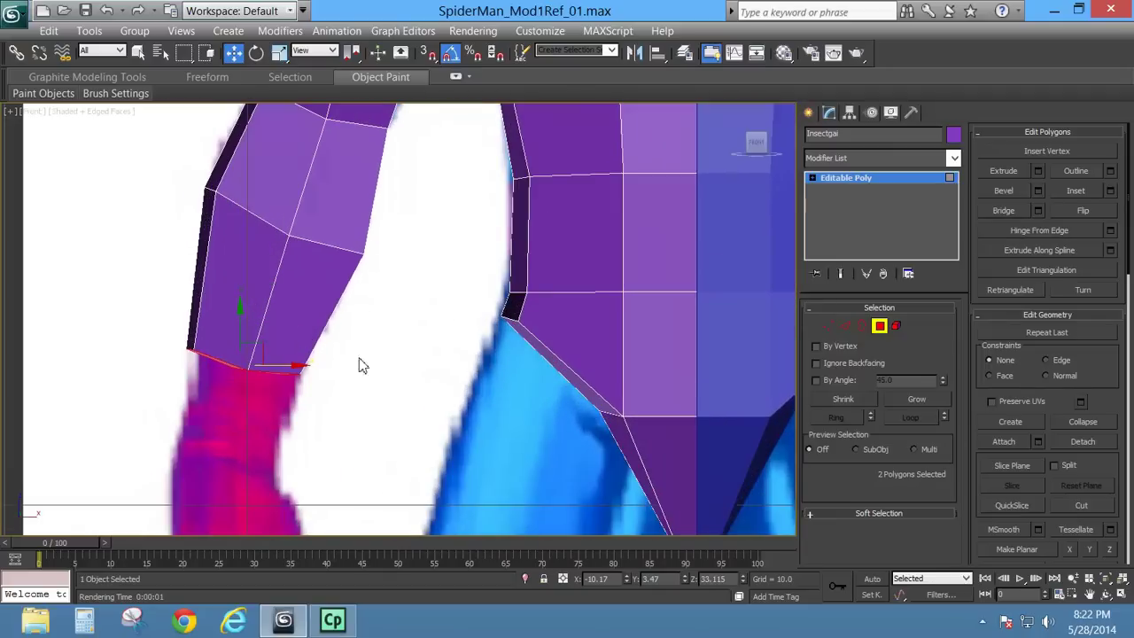
Step: Extrude the forearm's end polygons and move them about 1.29 down and 0.16 outward to the reference wrist
left_click(1038, 171)
middle_click_drag(569, 346, 569, 236)
left_click(405, 368)
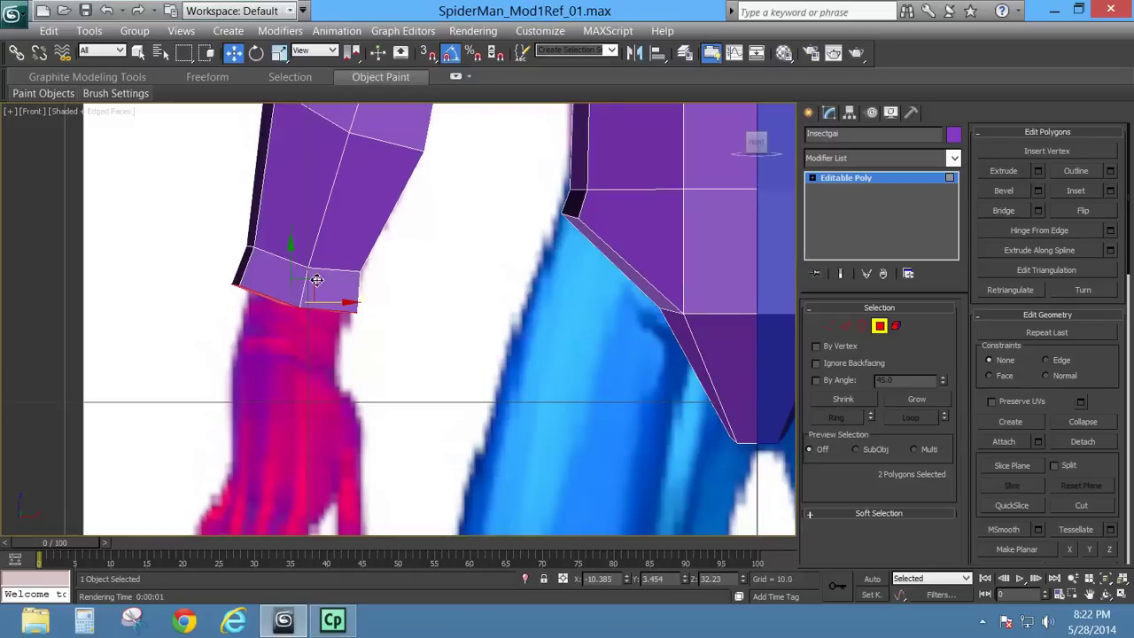
left_click_drag(317, 255, 309, 341)
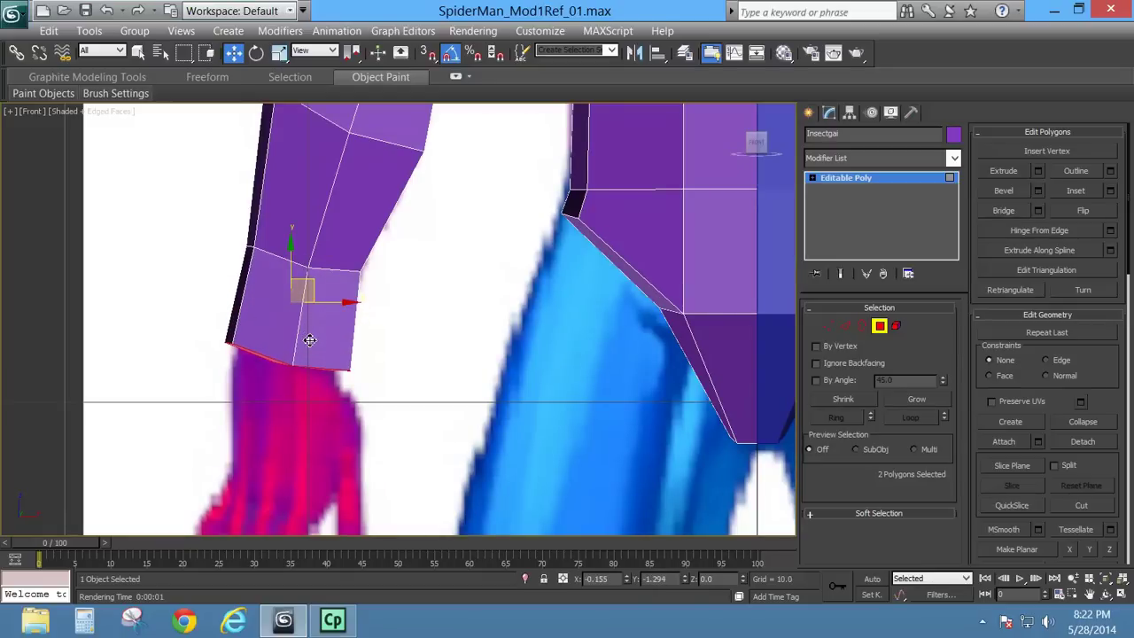
Step: Rotate the wrist polygons 10 degrees, flatten them vertically and scale them down to the reference wrist's width
left_click(256, 52)
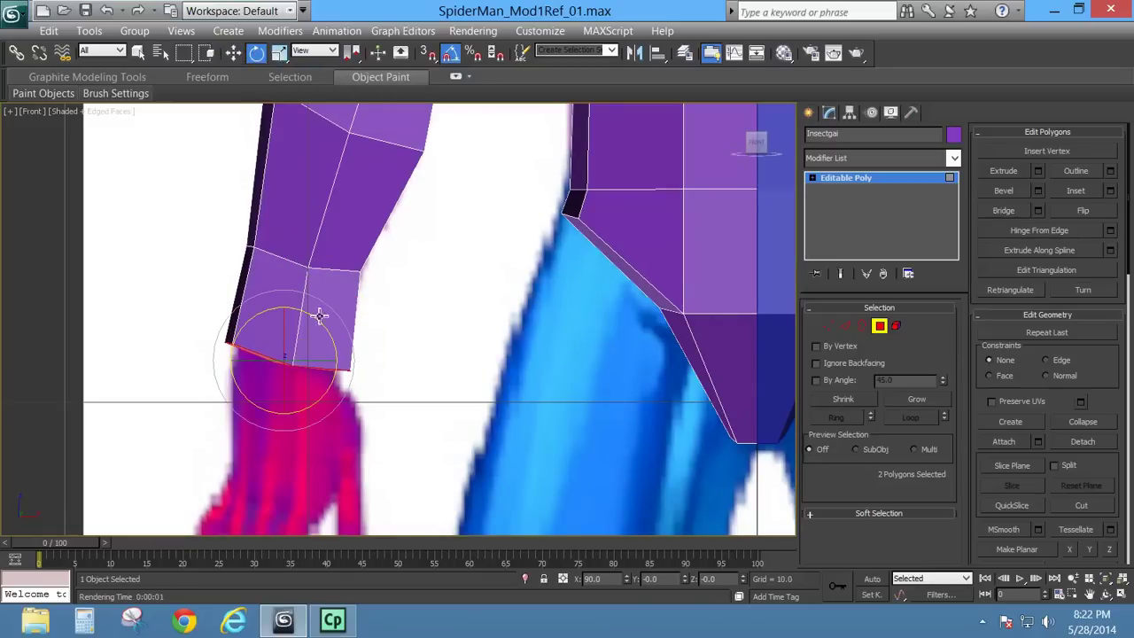
left_click_drag(335, 360, 334, 346)
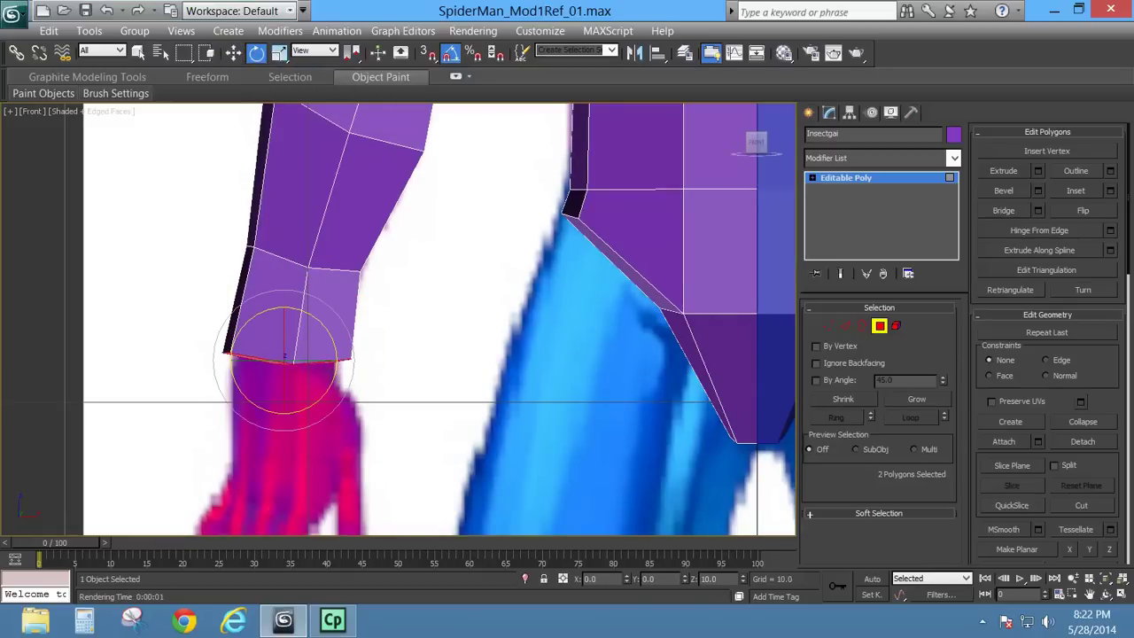
left_click(279, 52)
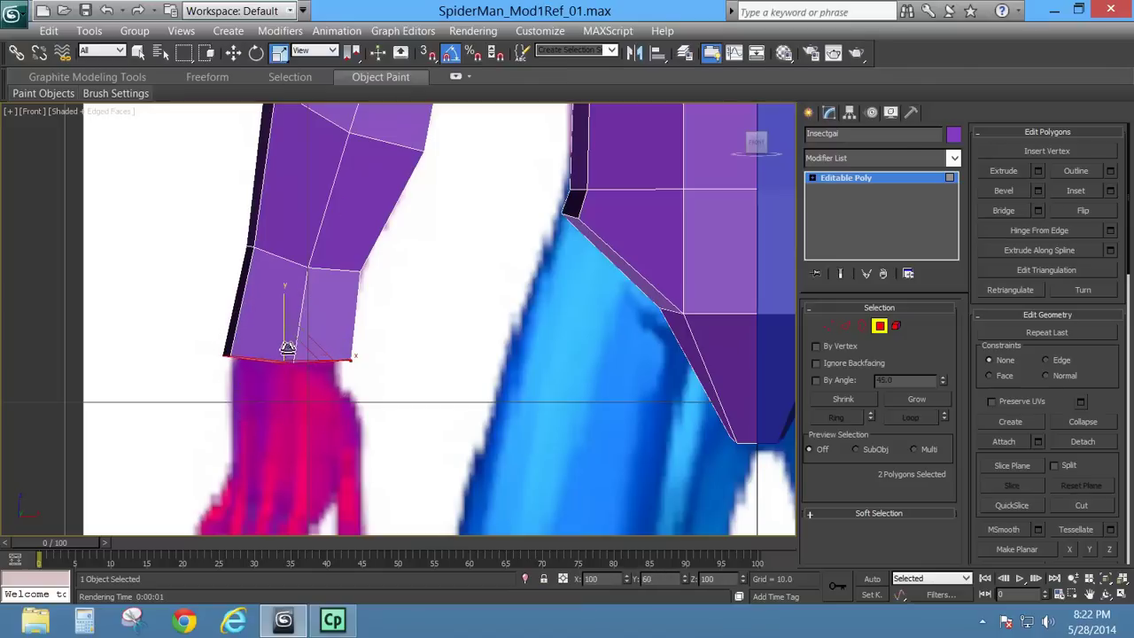
left_click(256, 52)
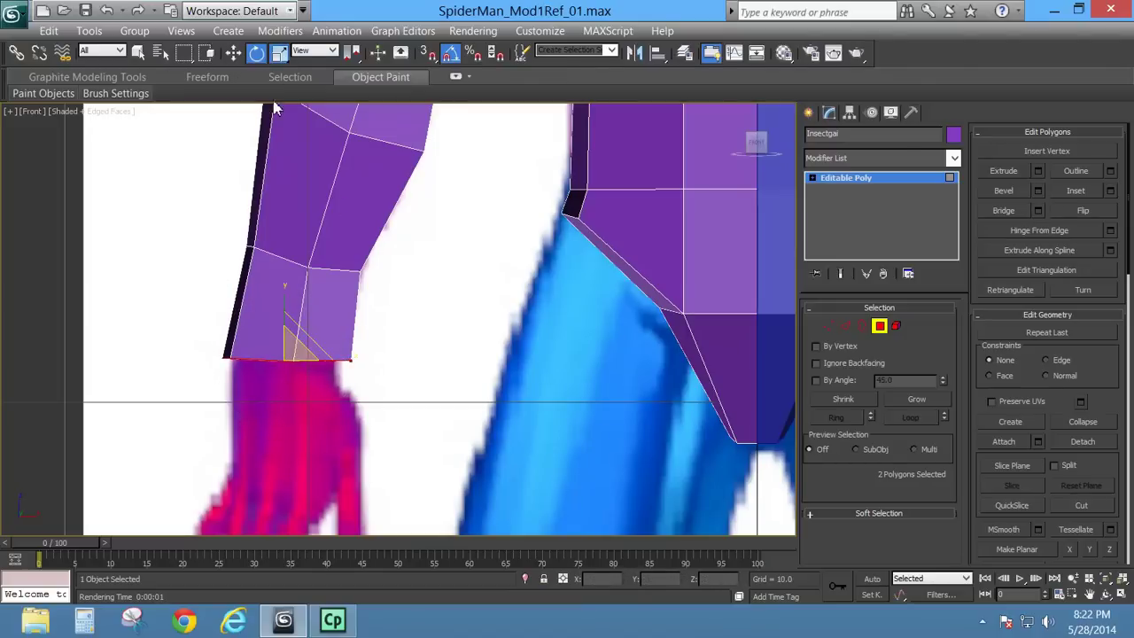
left_click(279, 52)
left_click_drag(306, 352, 291, 366)
Step: In the left view, adjust the wrist polygons' width and rotate them slightly to match the side reference
key("l")
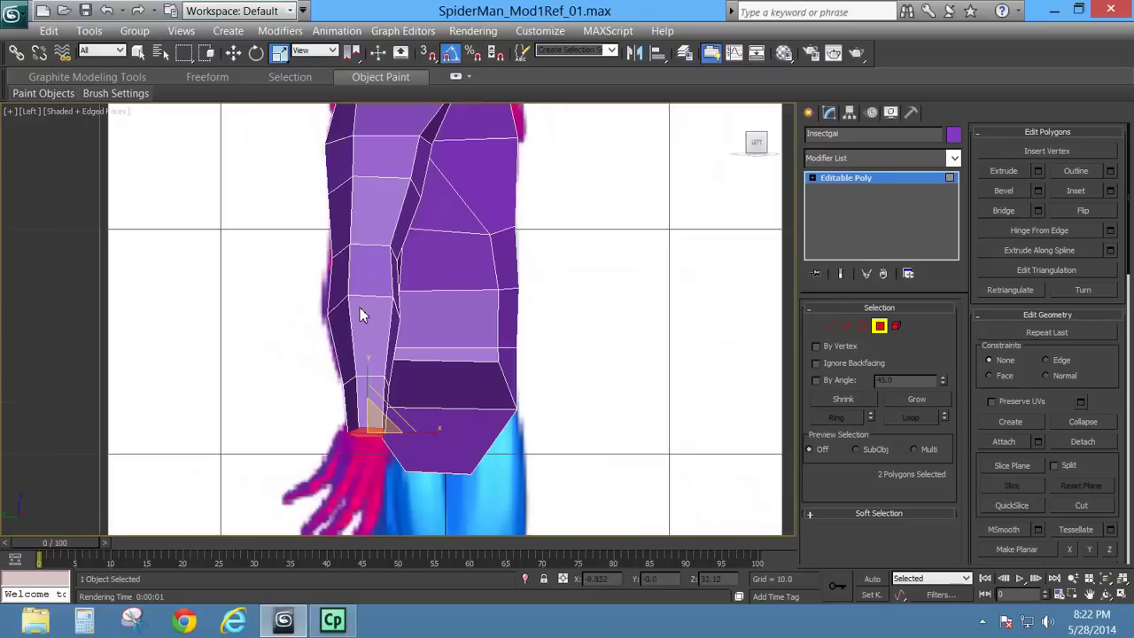
middle_click_drag(392, 284, 400, 249)
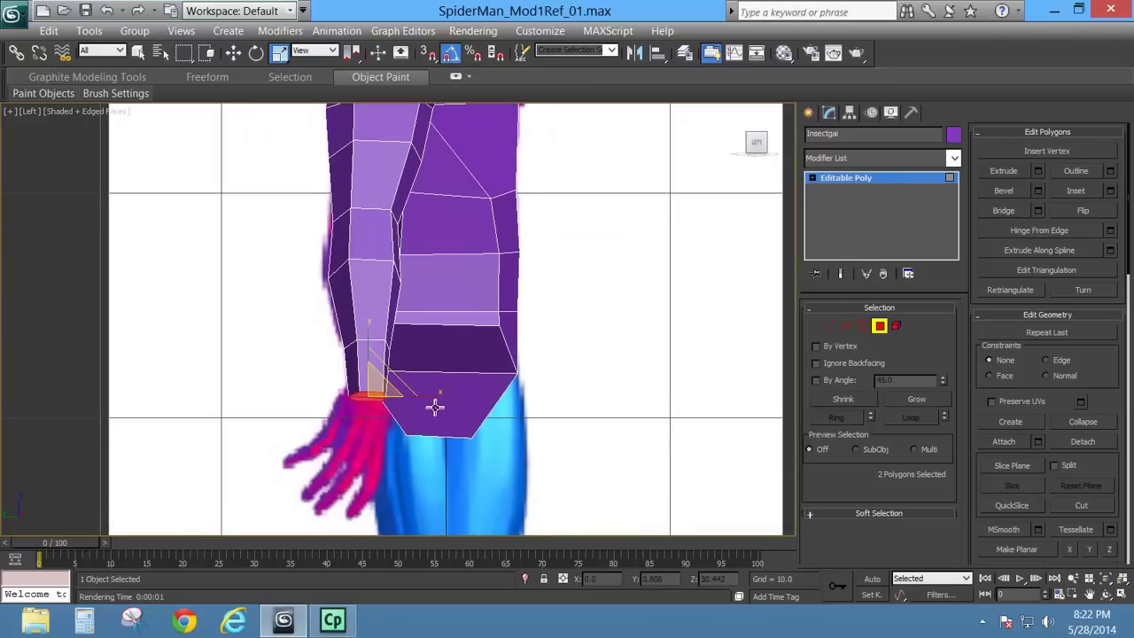
left_click_drag(435, 399, 439, 401)
mouse_move(378, 204)
middle_mouse_down()
mouse_move(376, 273)
mouse_move(381, 206)
middle_mouse_up()
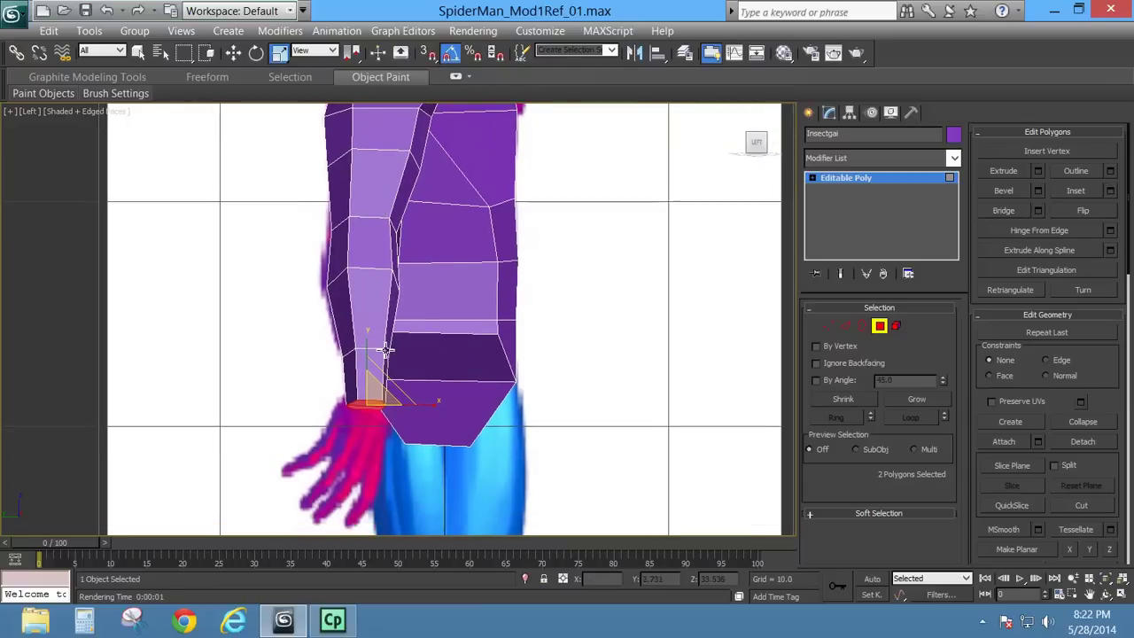
middle_click_drag(390, 340, 394, 325)
left_click(256, 52)
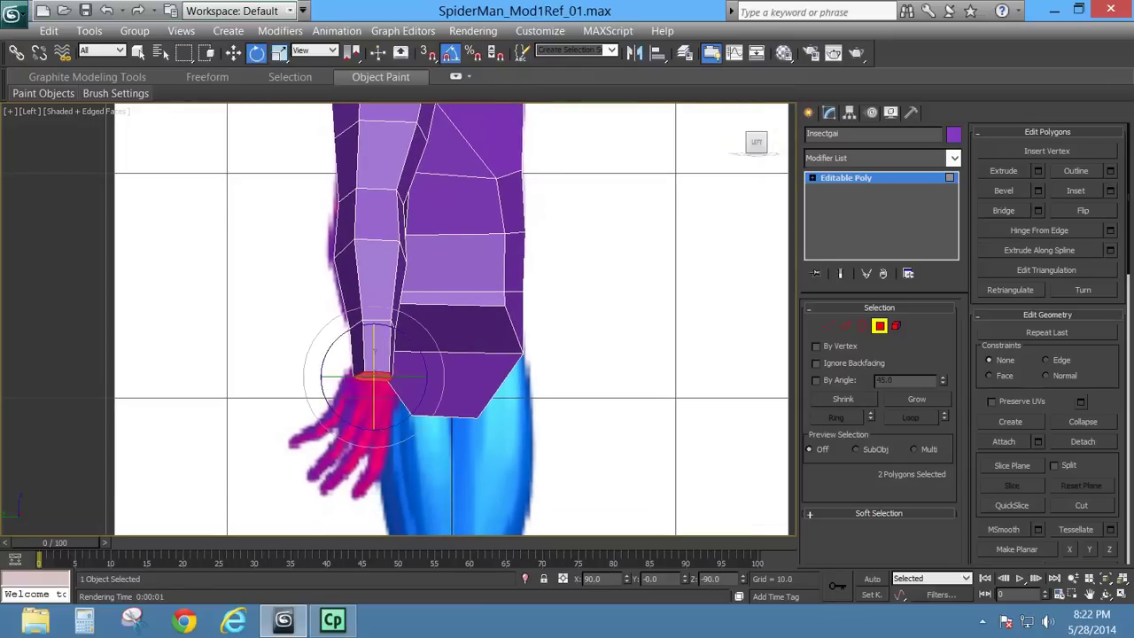
mouse_move(417, 339)
left_mouse_down()
mouse_move(418, 364)
mouse_move(420, 351)
left_mouse_up()
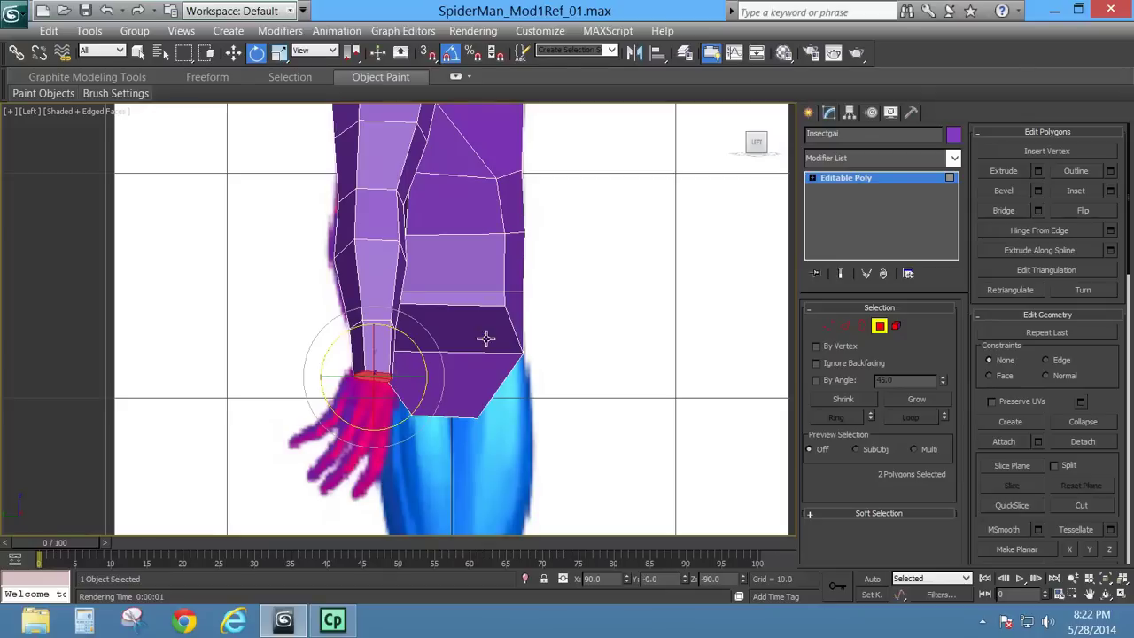
Step: In the front view, use Swift Loop to add edge loops across the arm just above and just below the elbow
key("f")
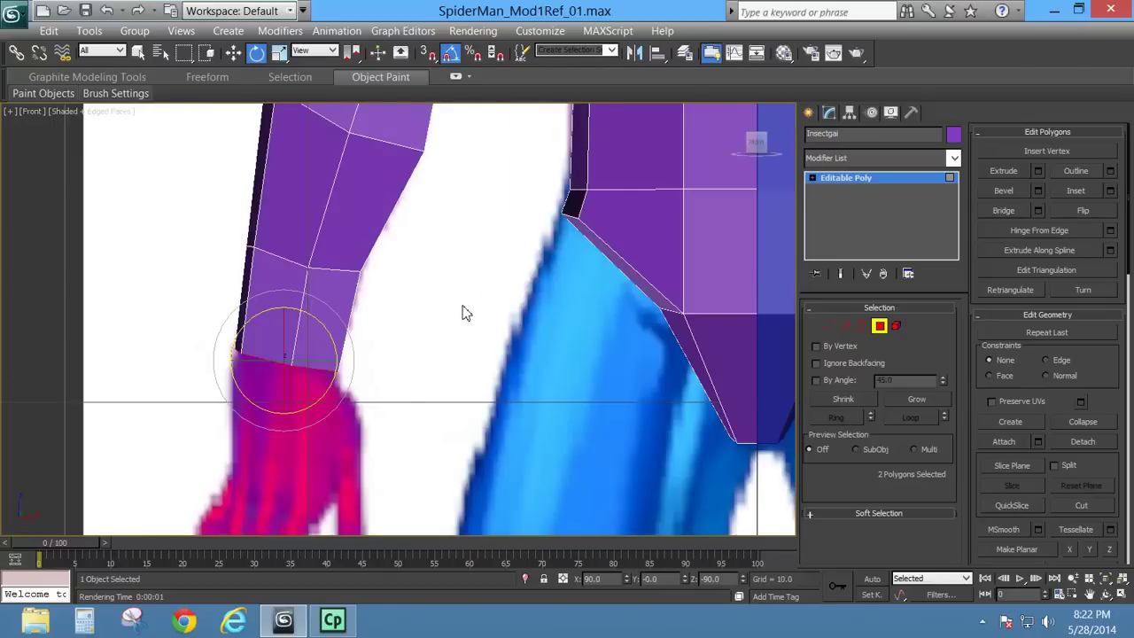
scroll(462, 308, "down", 5)
middle_click_drag(494, 306, 446, 353)
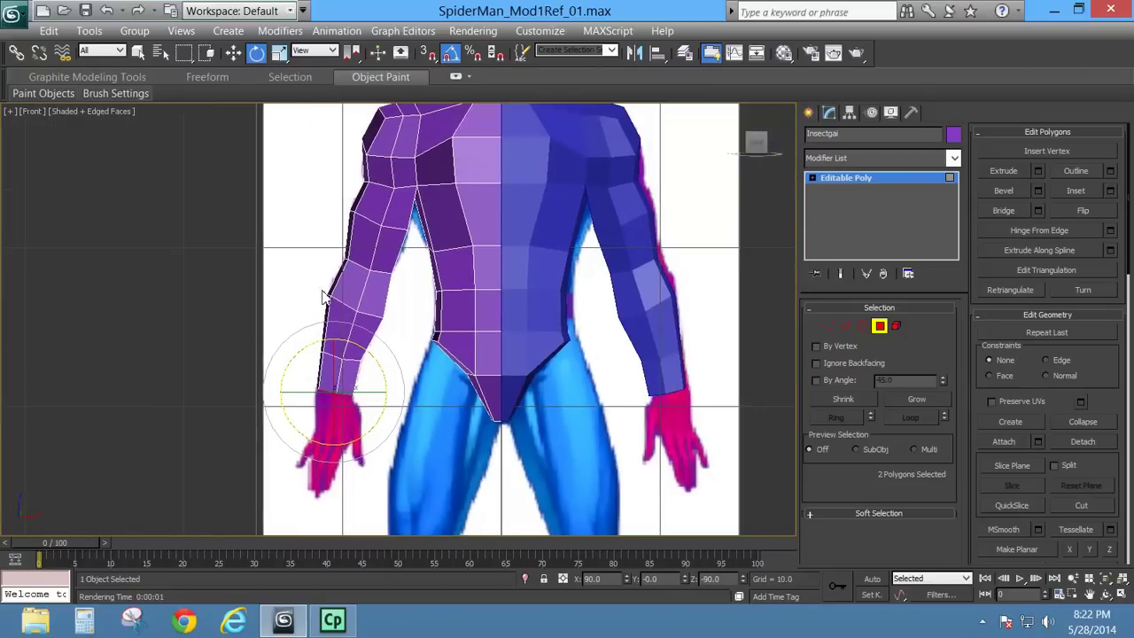
middle_click_drag(409, 291, 370, 370)
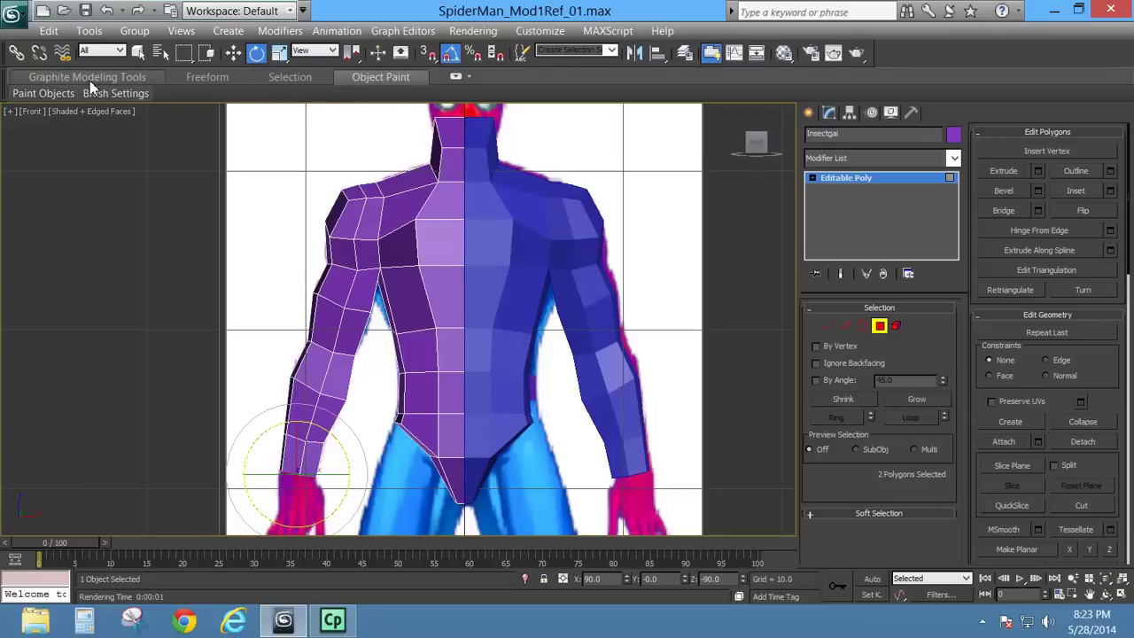
left_click(207, 77)
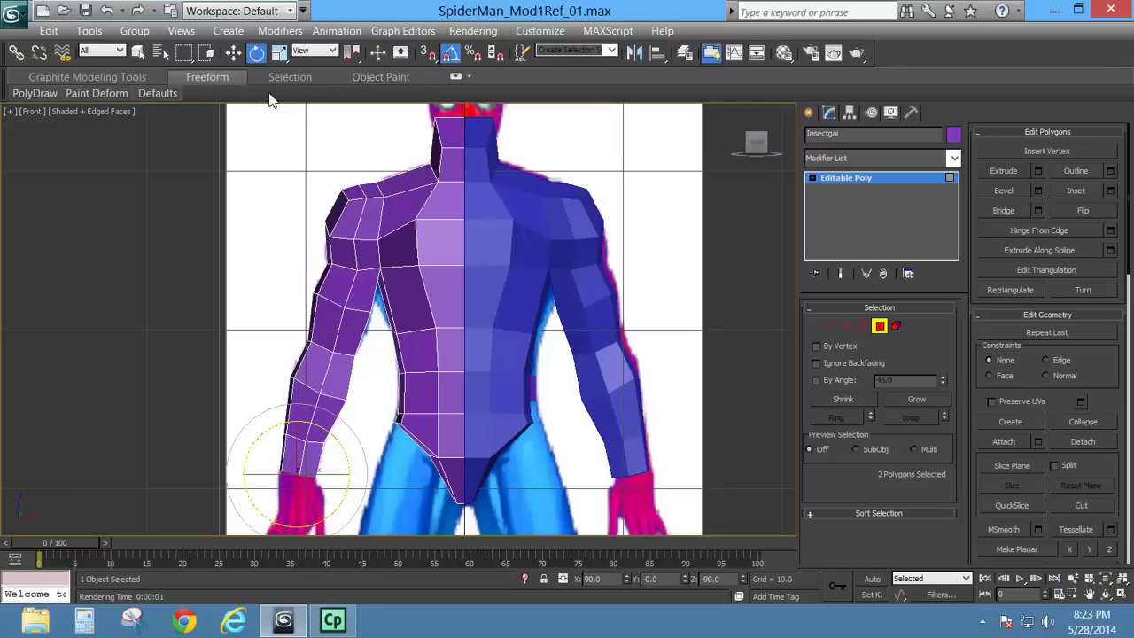
left_click(457, 80)
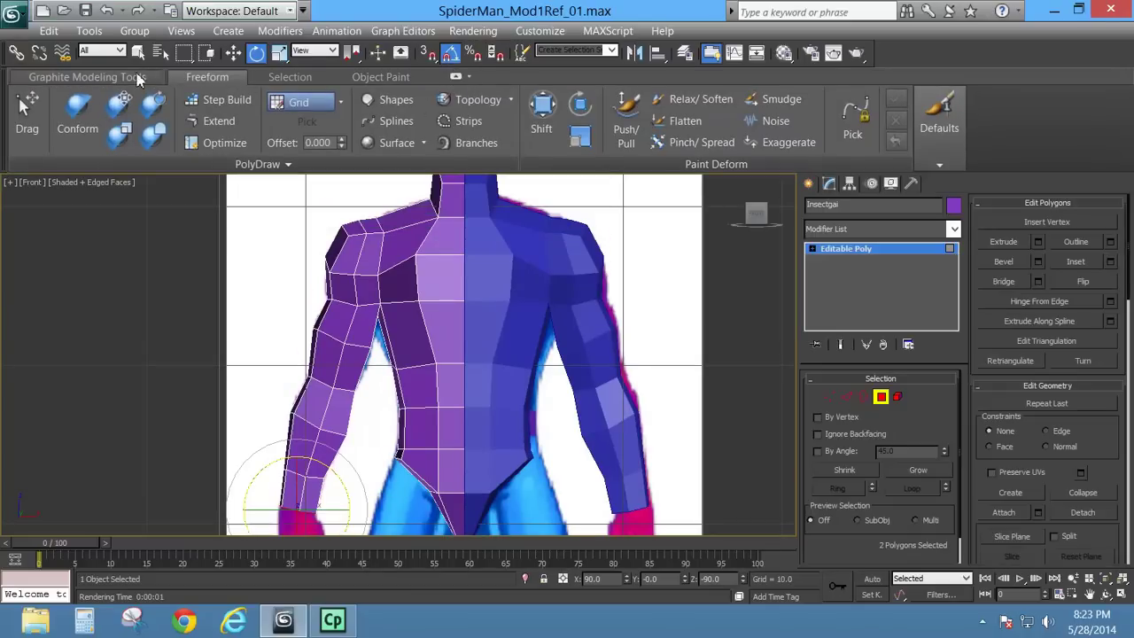
left_click(377, 76)
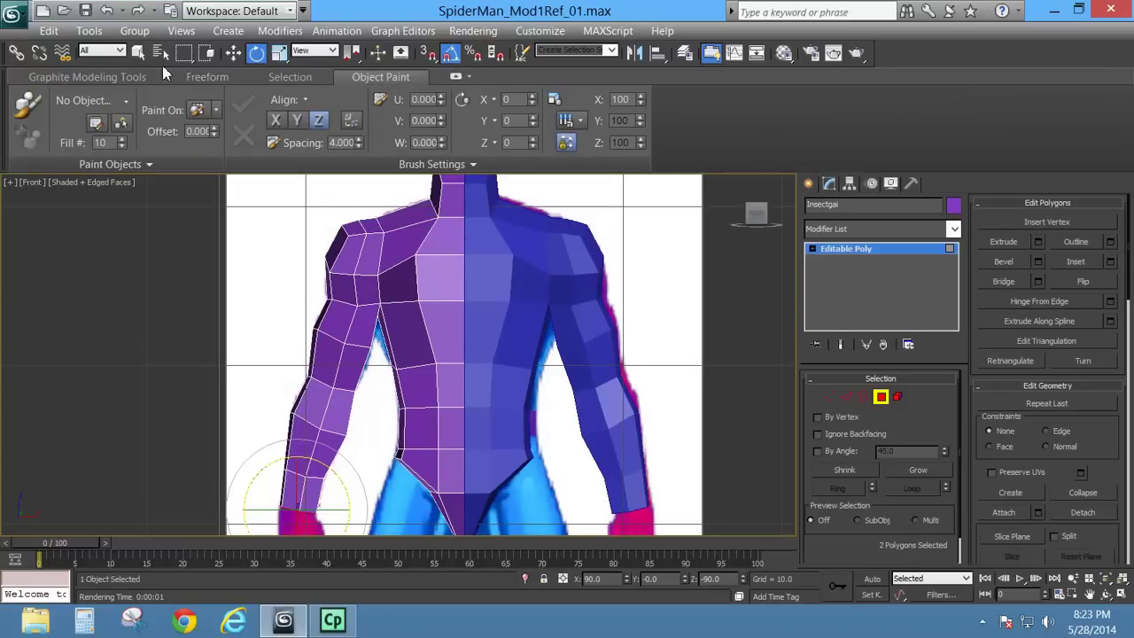
left_click(73, 79)
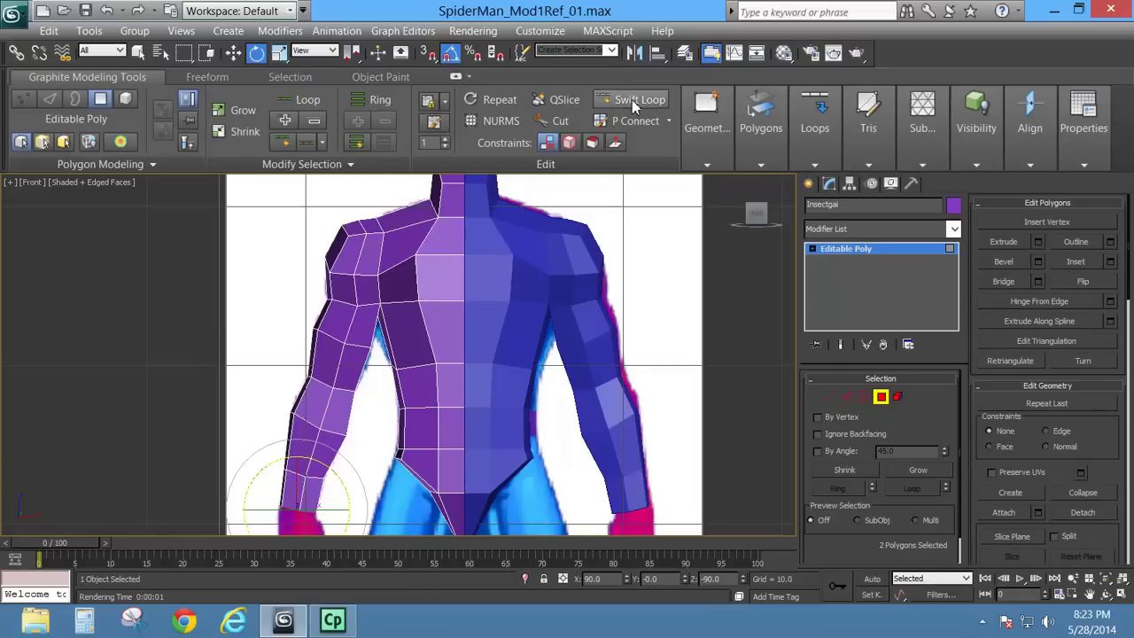
left_click(634, 101)
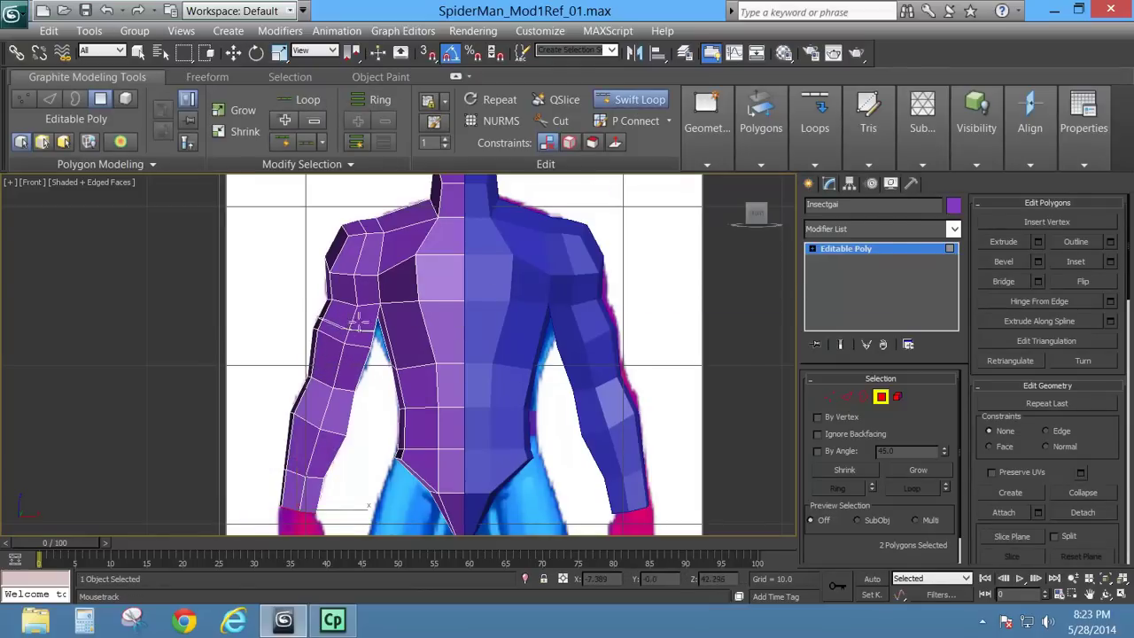
left_click(332, 401)
right_click(395, 347)
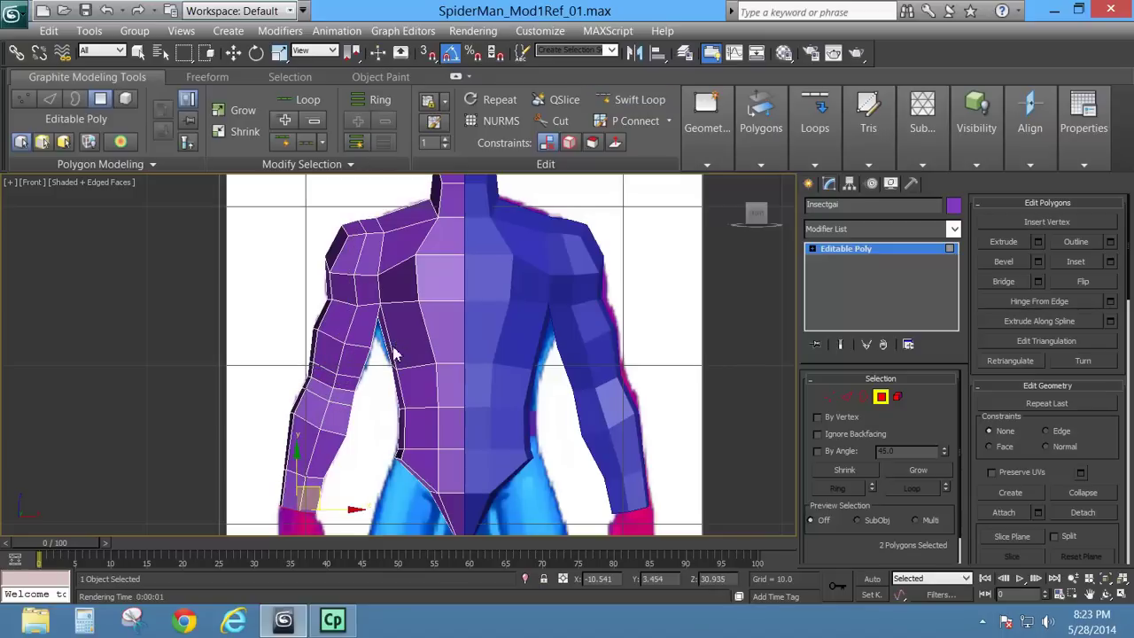
Step: At edge level, slightly scale the loops above and below the elbow to fit the front reference
scroll(317, 416, "up", 4)
middle_click_drag(317, 416, 381, 365)
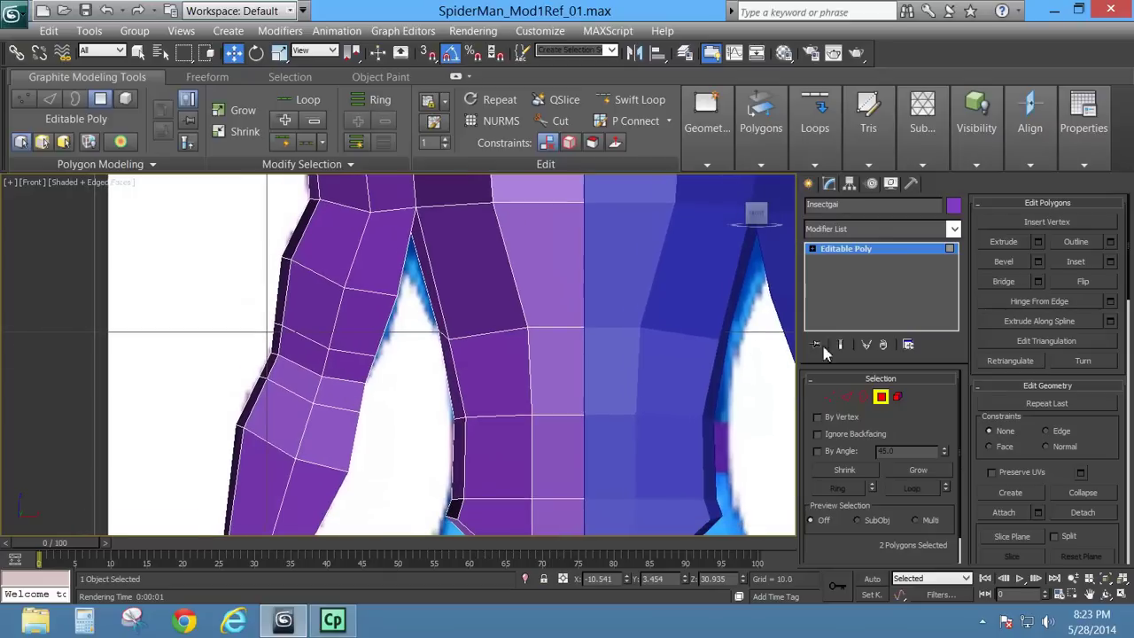
key("2")
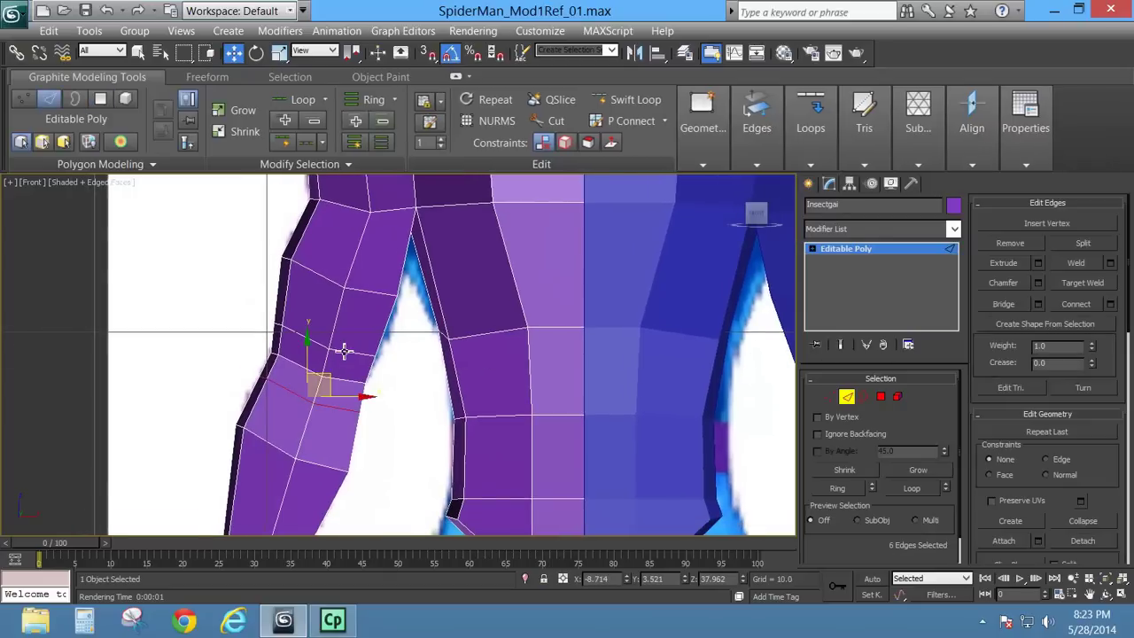
key("r")
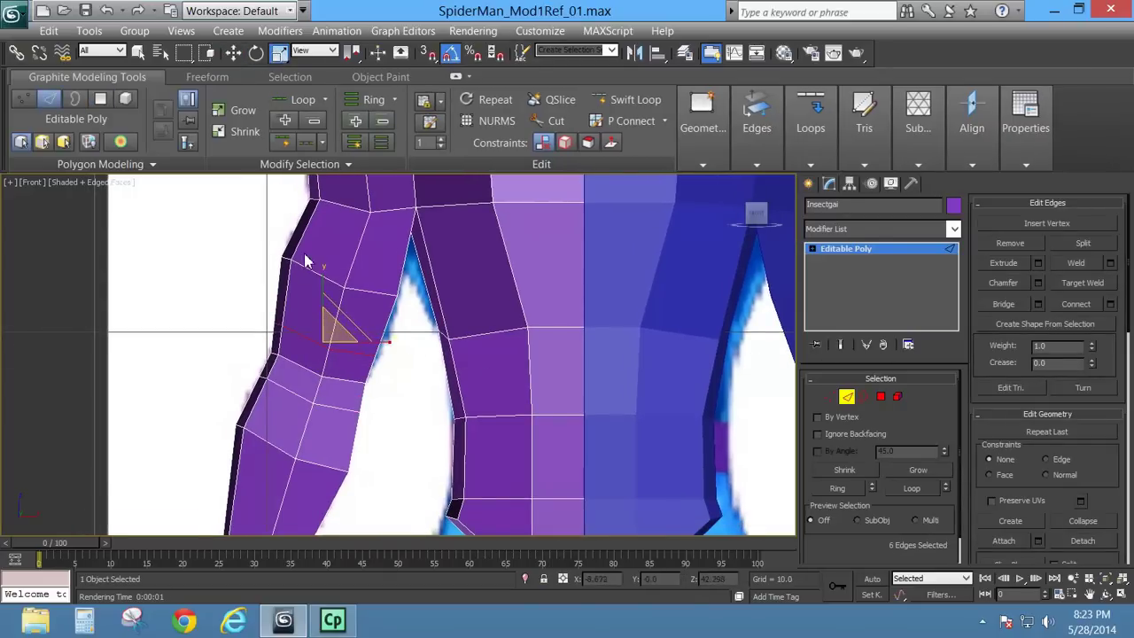
left_click_drag(337, 333, 329, 330)
double_click(289, 390)
left_click_drag(311, 386, 317, 382)
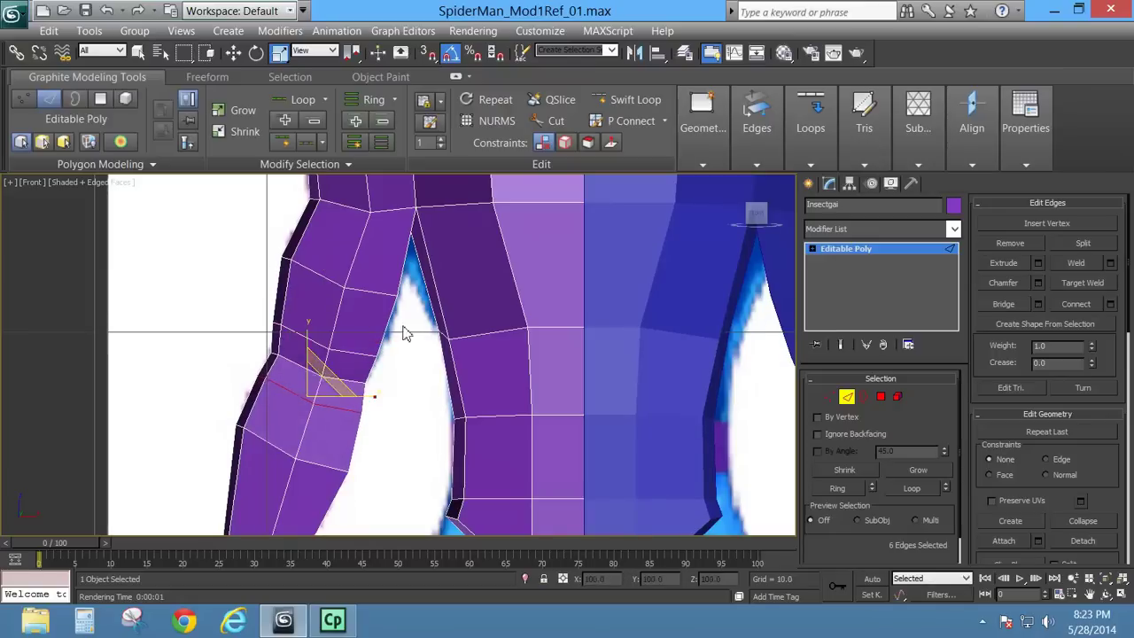
Step: In the perspective view, move the vertex at the back of the elbow about 0.48 backward along Y to form the elbow point
key("p")
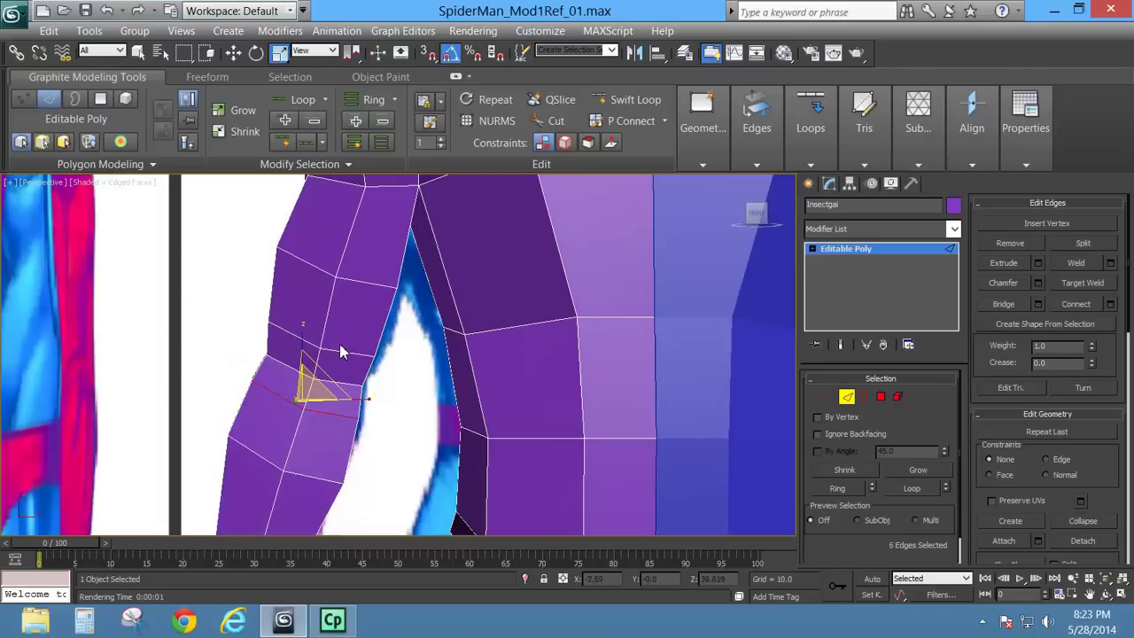
middle_click_drag(265, 395, 703, 412, "alt")
key("1")
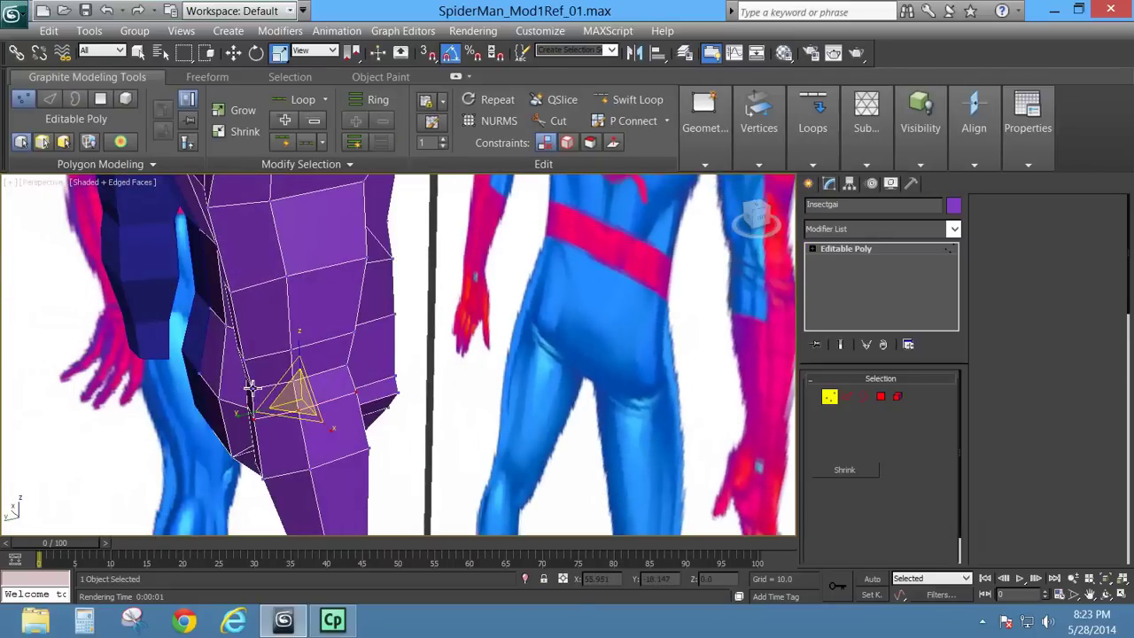
left_click(243, 385)
left_click(233, 53)
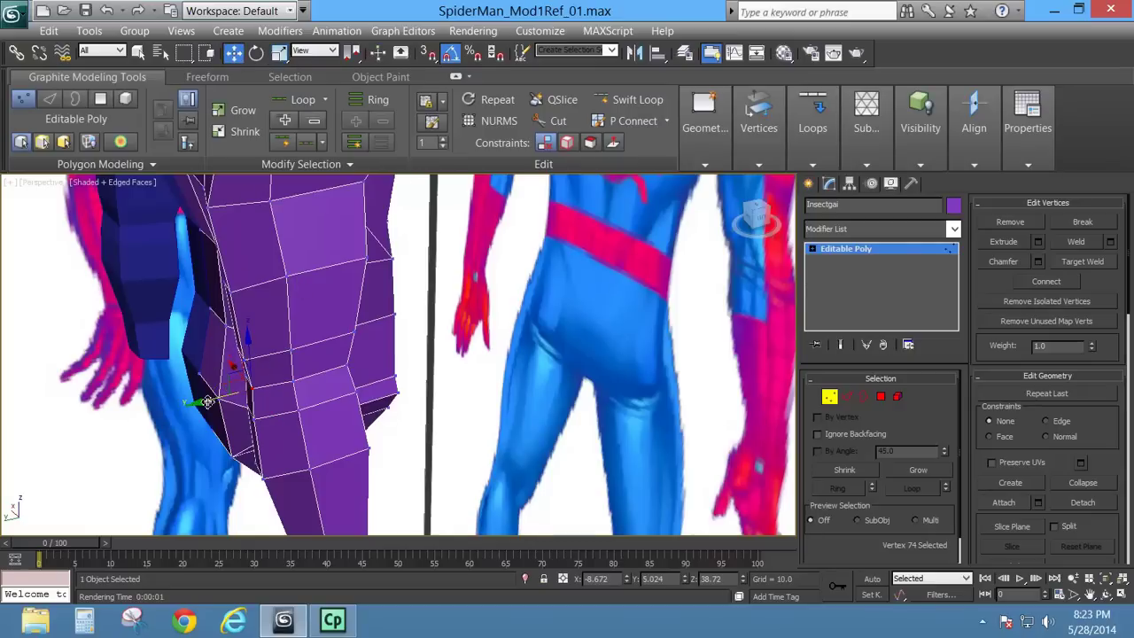
left_click_drag(203, 404, 194, 409)
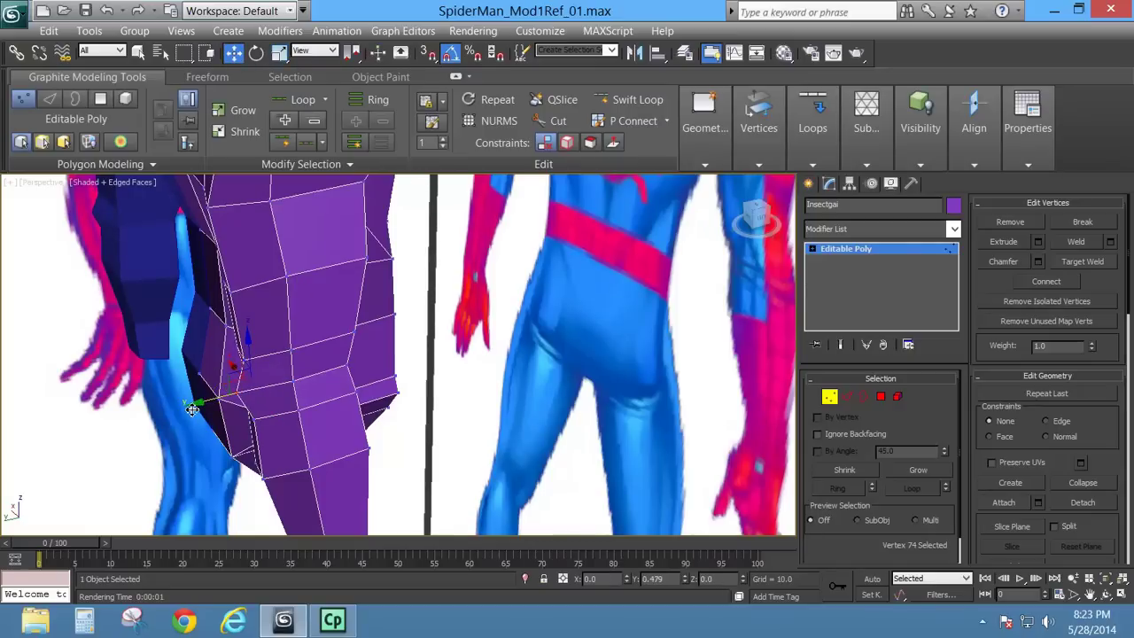
Step: Examine the arm and torso from several sides and return to polygon level
middle_click_drag(193, 408, 283, 408, "alt")
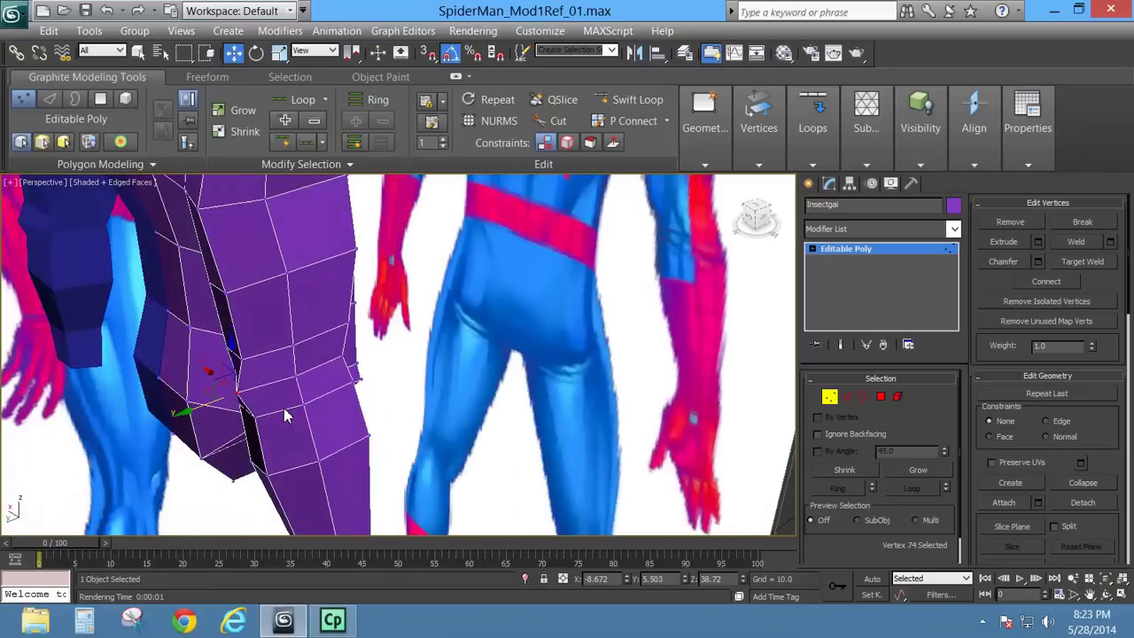
middle_click_drag(237, 357, 318, 271, "alt")
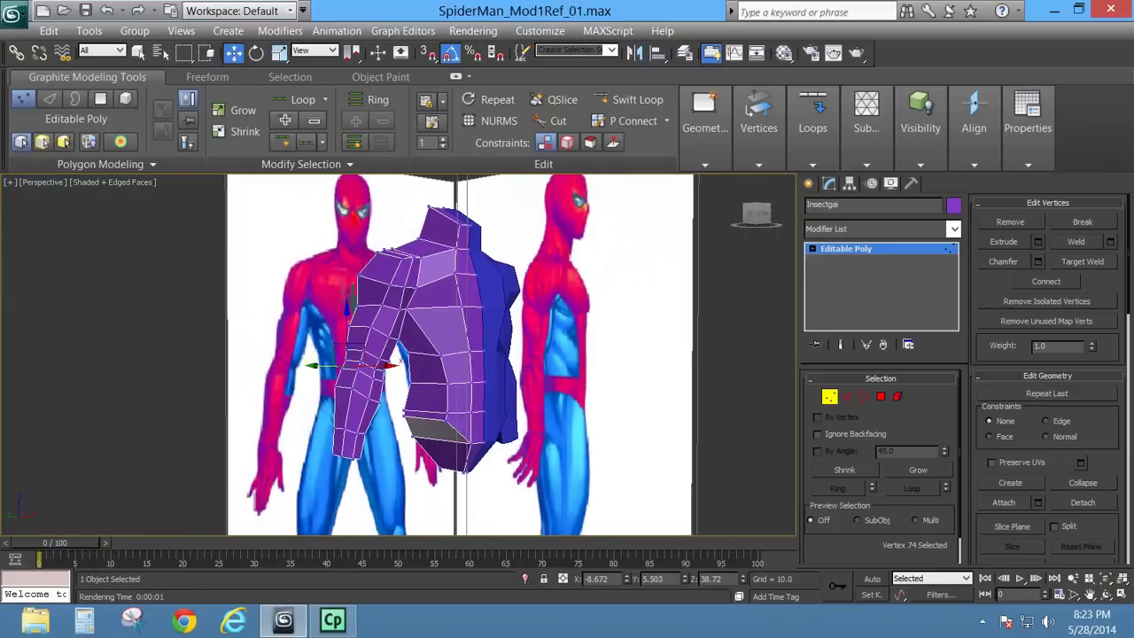
scroll(584, 337, "down", 1)
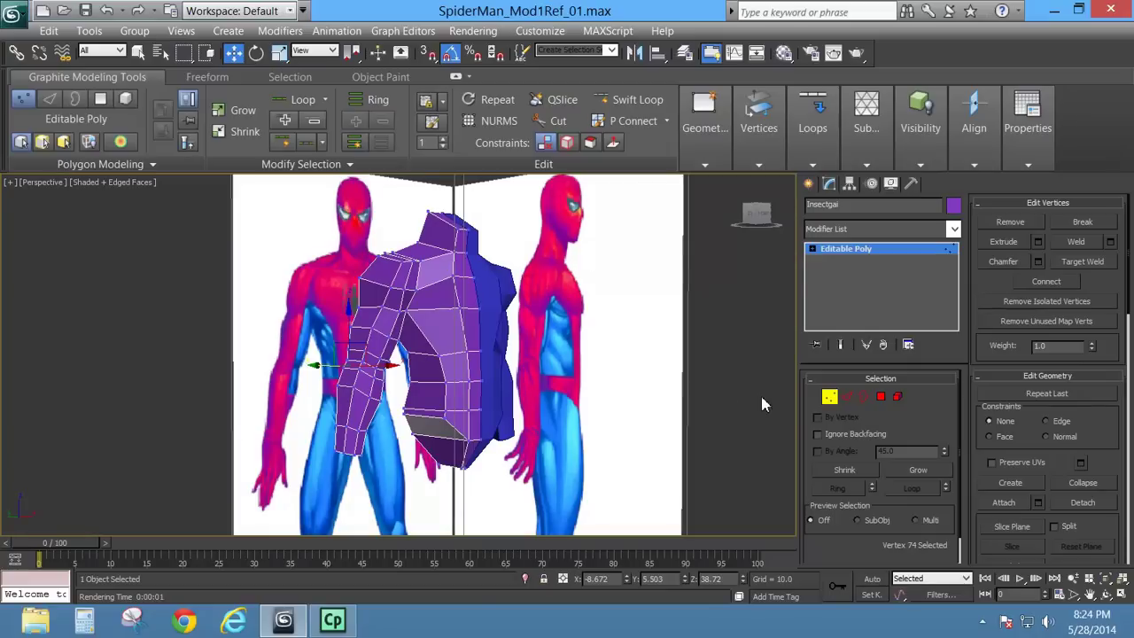
left_click(830, 398)
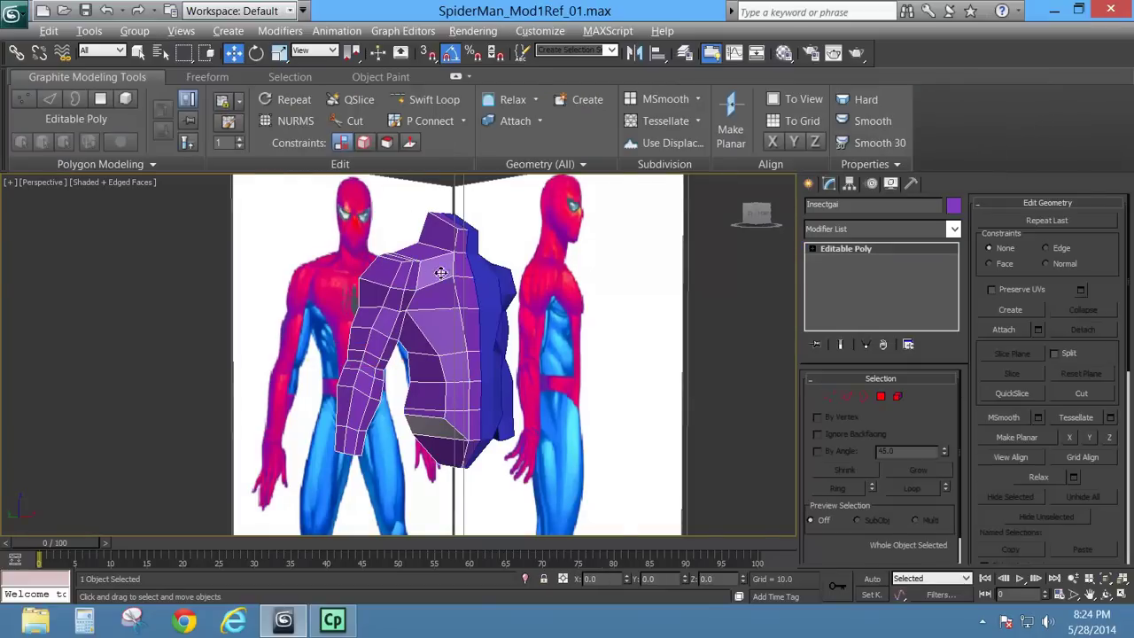
key("z")
left_click(879, 399)
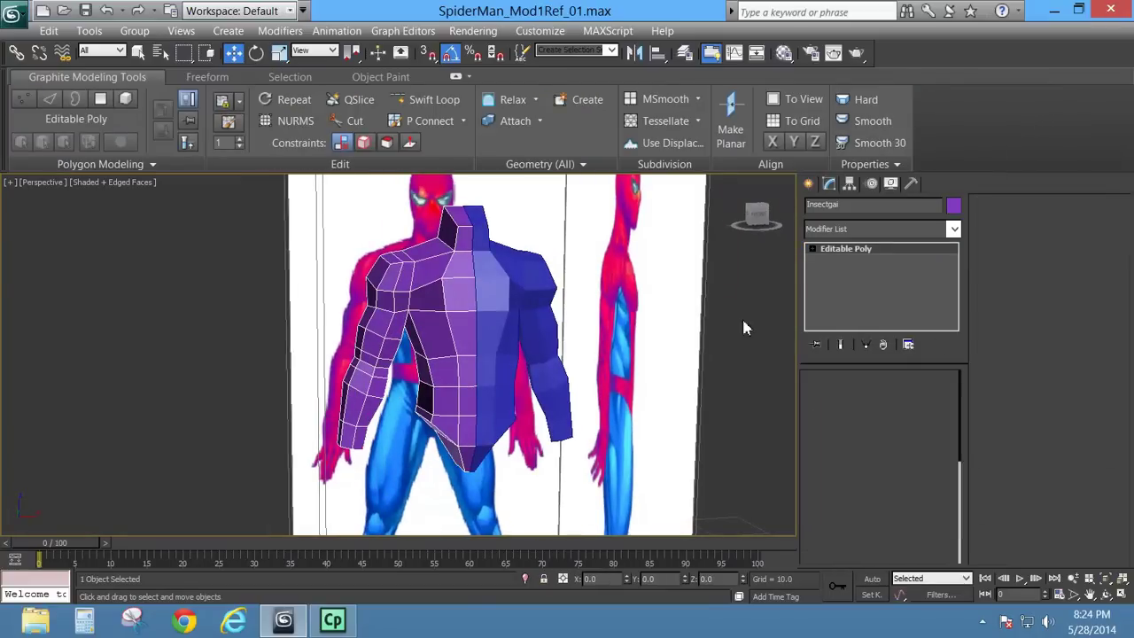
left_click(546, 256)
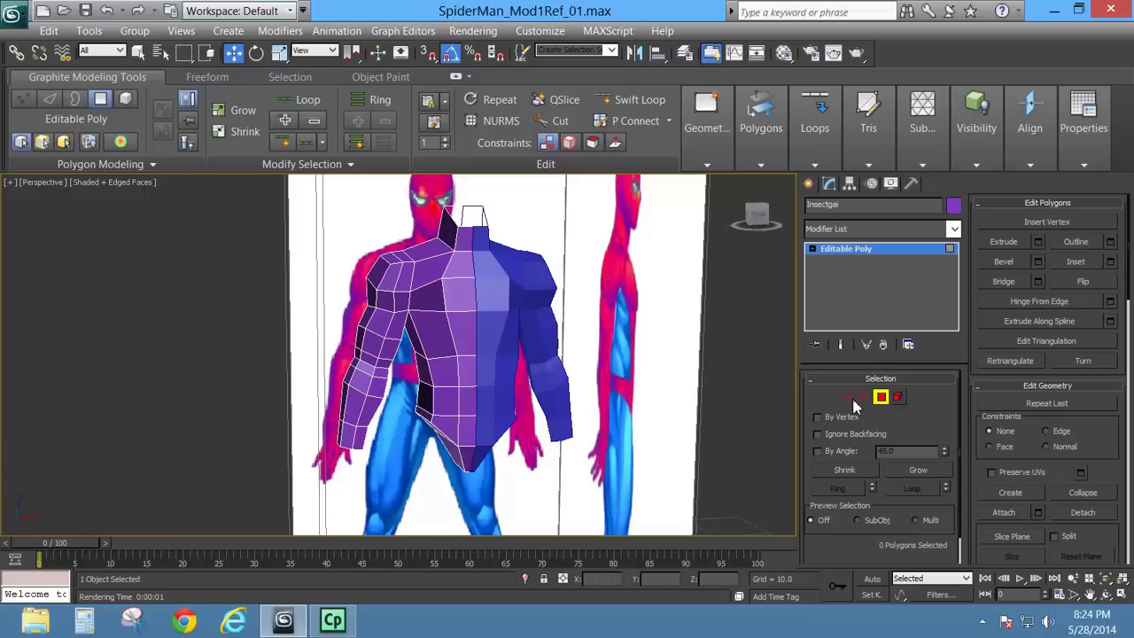
middle_click_drag(547, 308, 543, 358, "alt")
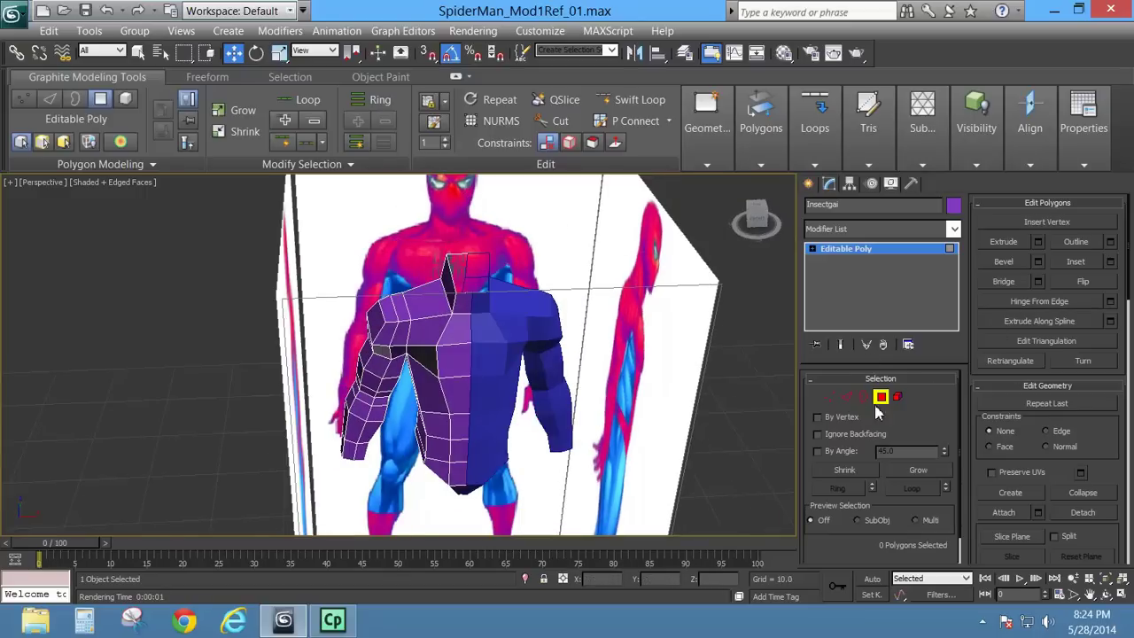
Step: Select the upper and lower edges on the neck's side and scale them to about 72% along Y with the Edge constraint
left_click(847, 396)
left_click(447, 274)
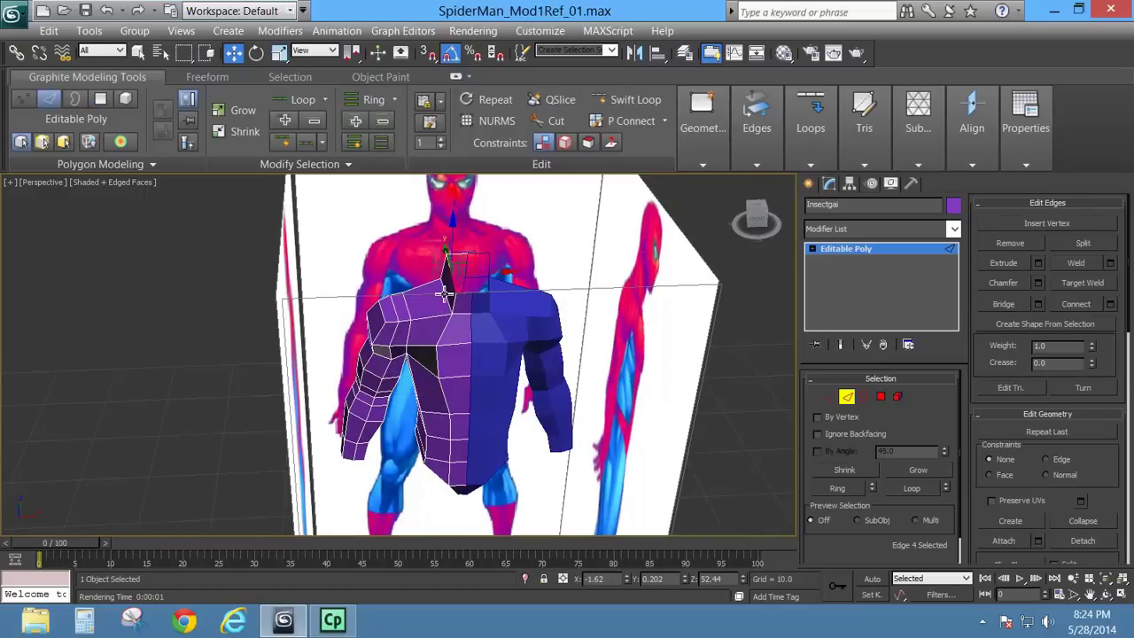
left_click(448, 299, "ctrl")
middle_click_drag(463, 321, 587, 306, "alt")
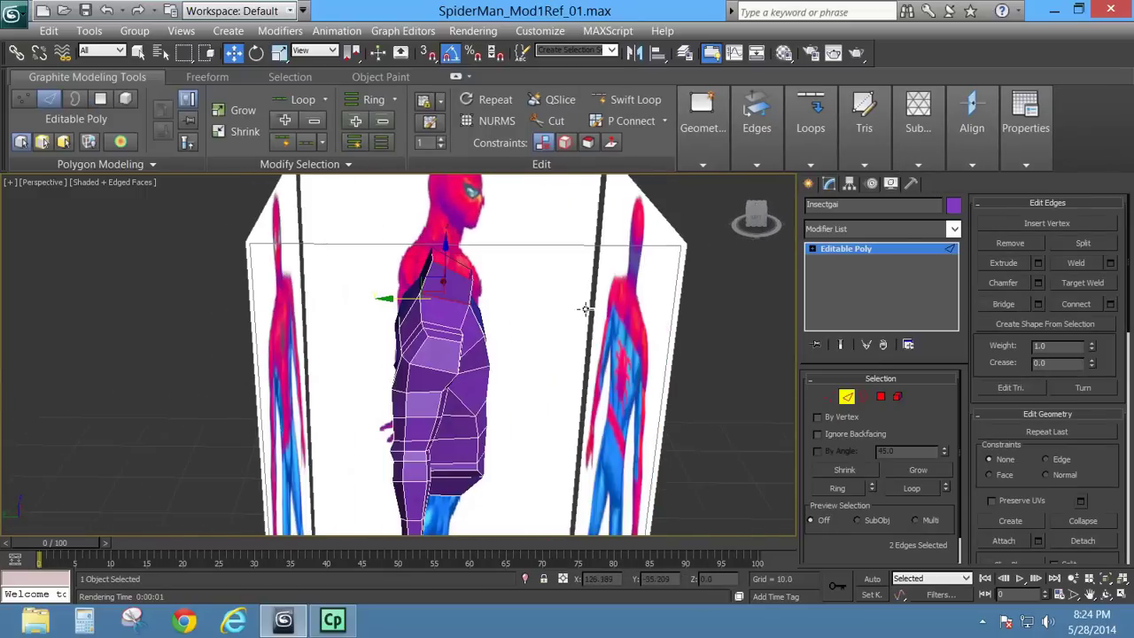
left_click(280, 54)
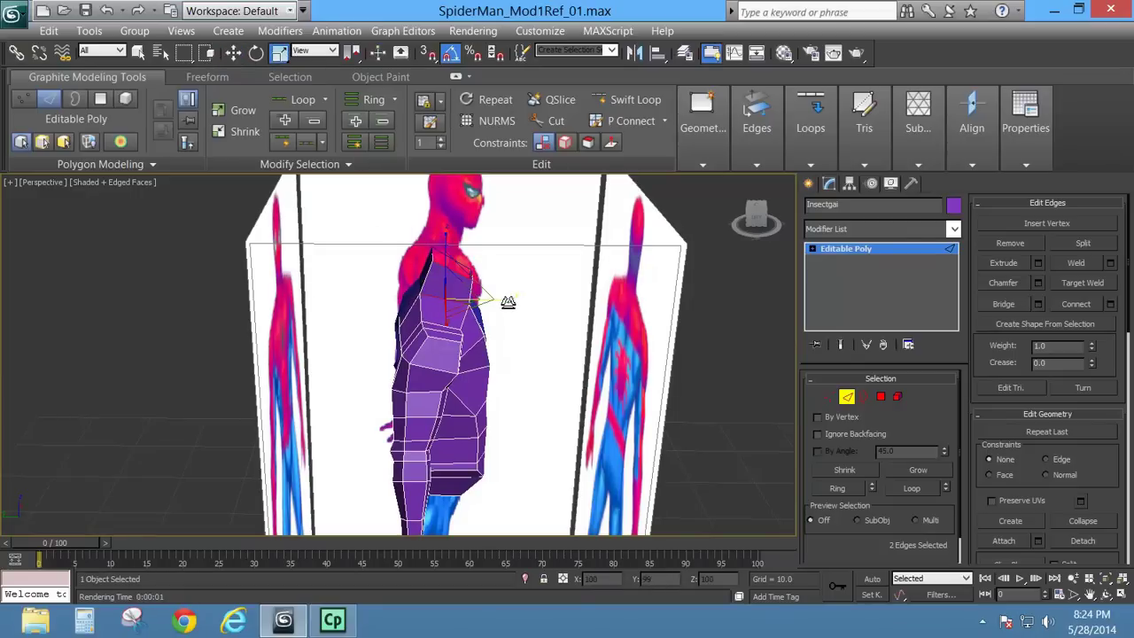
left_click(1057, 460)
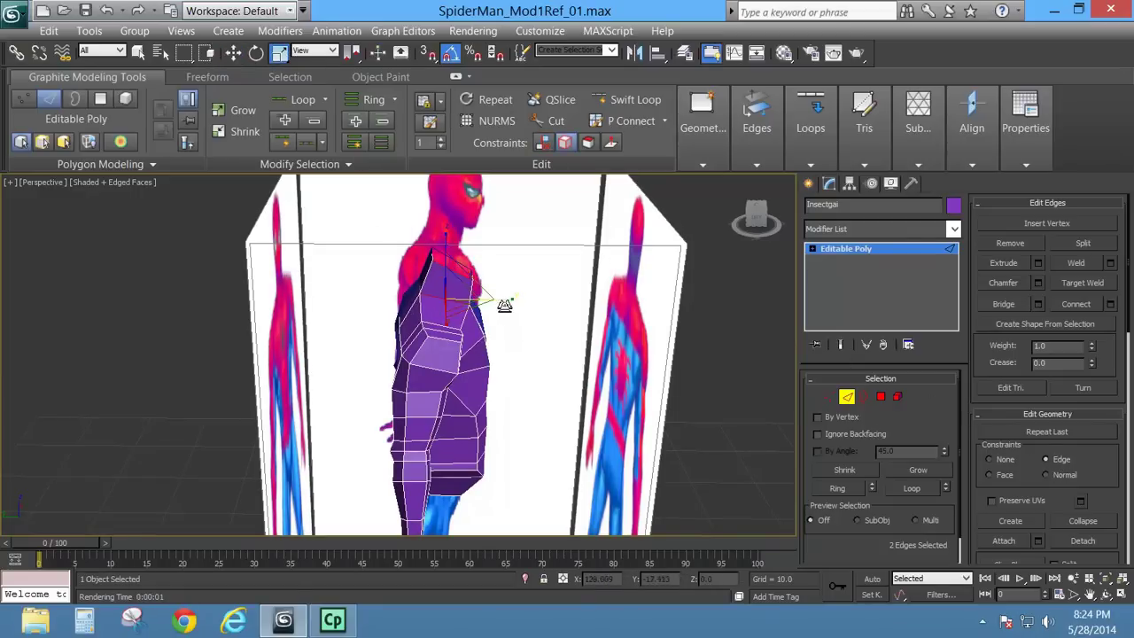
left_click_drag(504, 305, 494, 308)
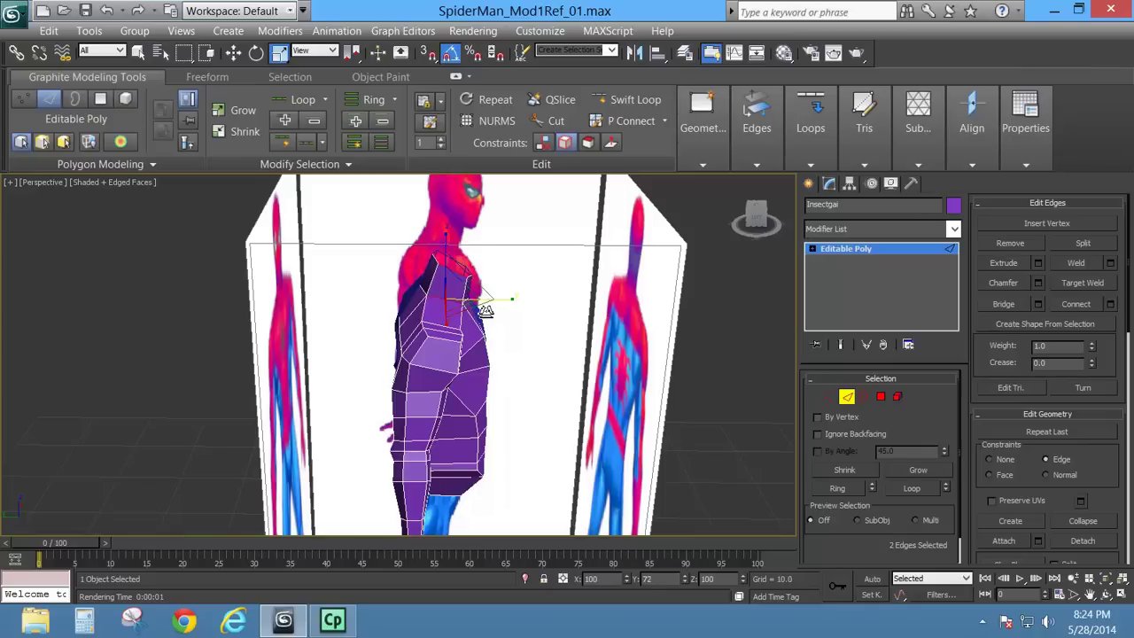
mouse_move(494, 304)
middle_mouse_down("alt")
mouse_move(478, 292)
mouse_move(505, 304)
middle_mouse_up("alt")
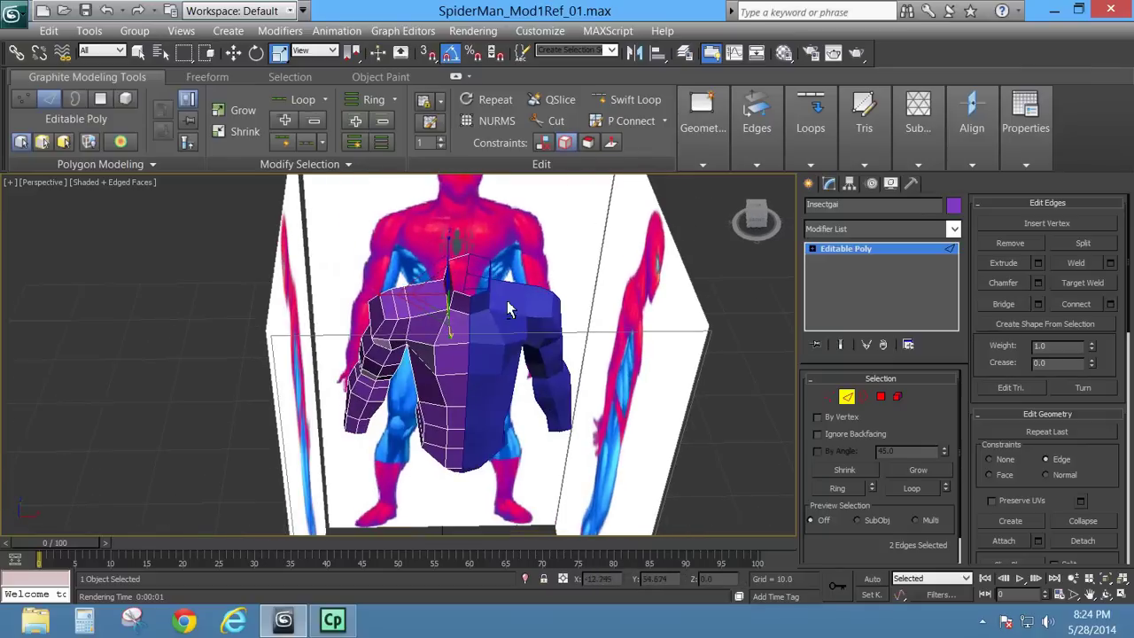
Step: Move the edge at the side of the neck's base about 0.67 outward along X and compare the neck with the front reference
left_click(444, 265)
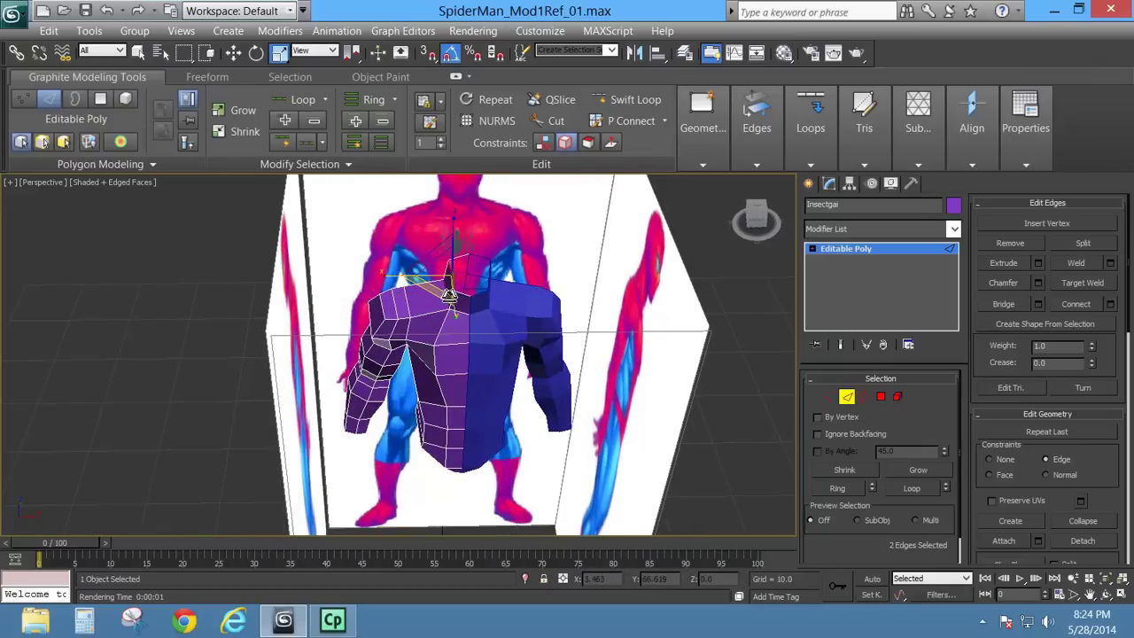
left_click(450, 292)
left_click(232, 52)
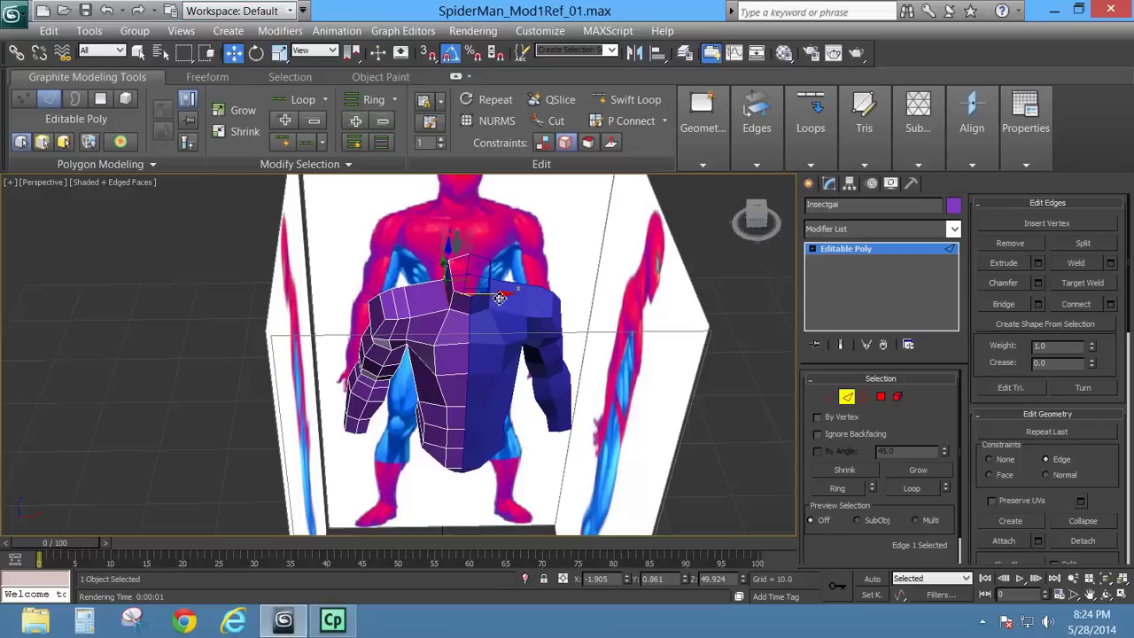
left_click_drag(501, 296, 494, 300)
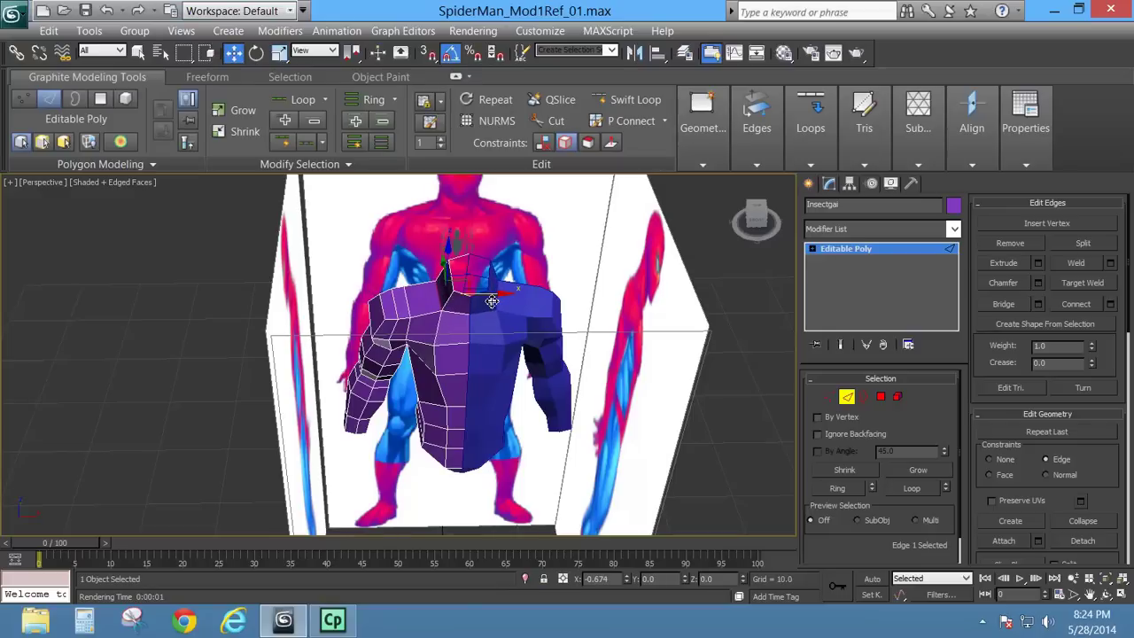
key("f")
scroll(501, 328, "up", 5)
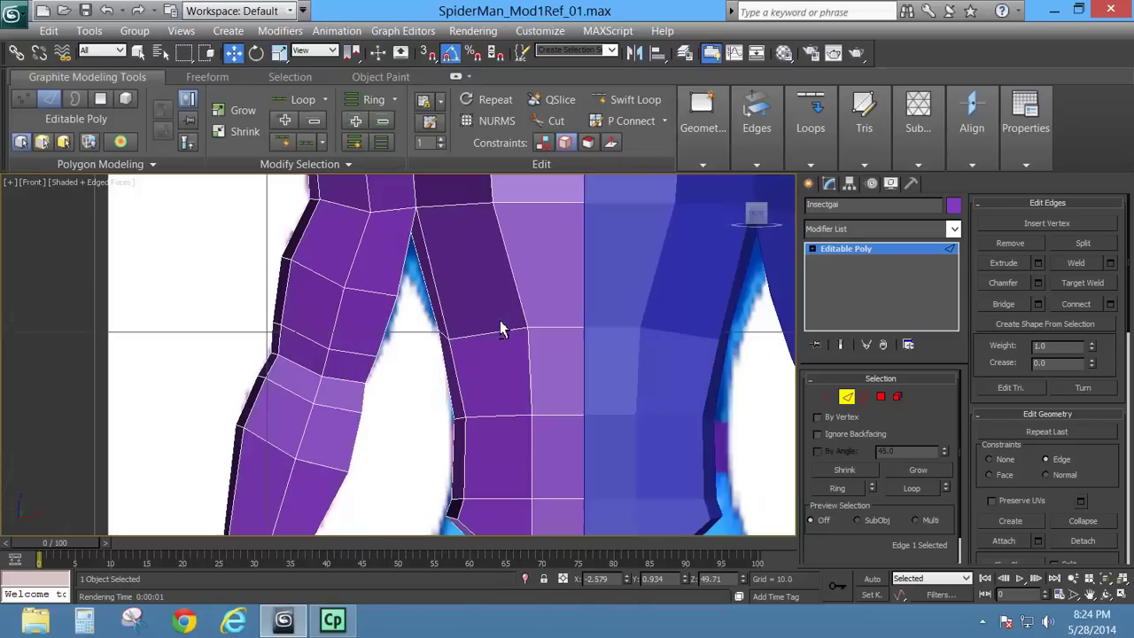
middle_click_drag(459, 277, 450, 516)
middle_click_drag(516, 276, 461, 378)
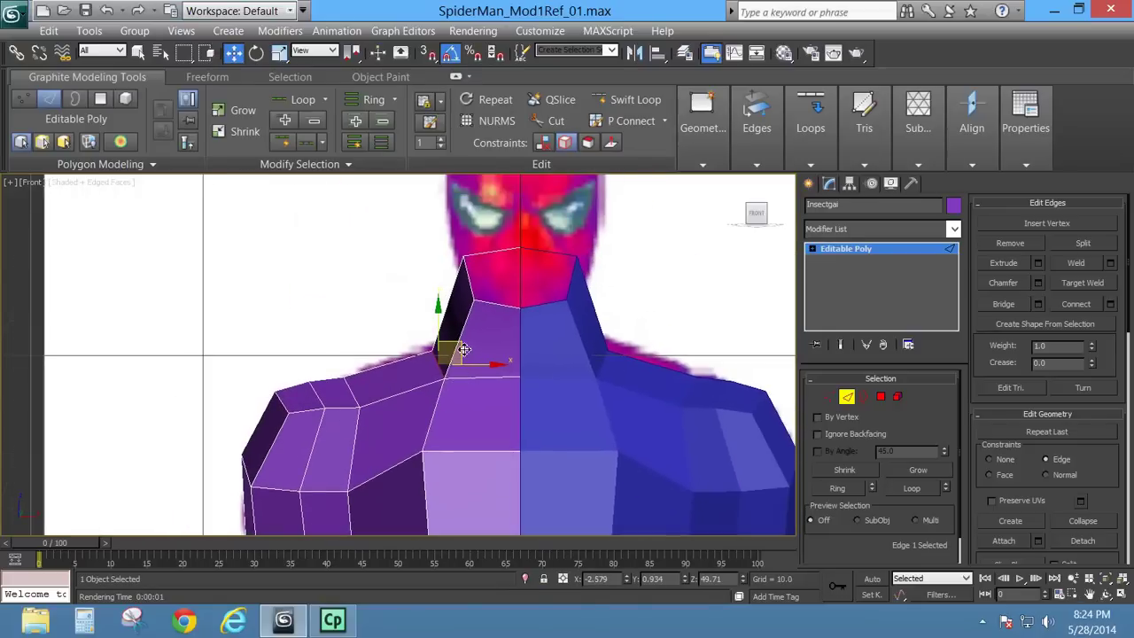
Step: Slide the edge at the side of the neck's base up about 0.46, then move it about 0.3 inward along X with constraints off
left_click_drag(459, 352, 480, 323)
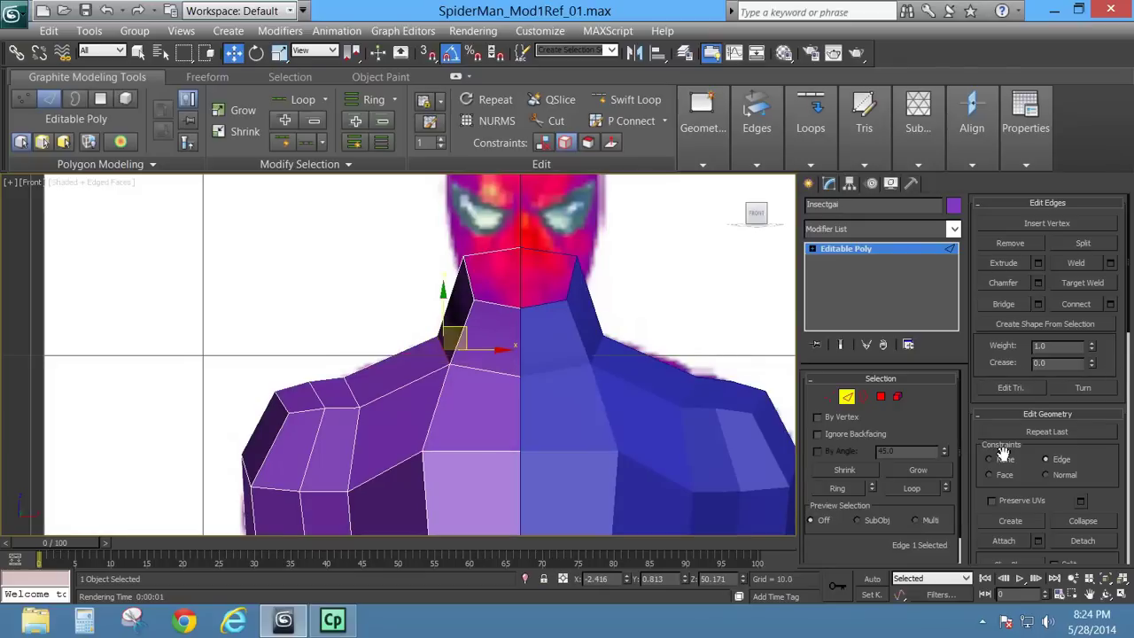
left_click_drag(467, 330, 478, 329)
scroll(540, 357, "down", 3)
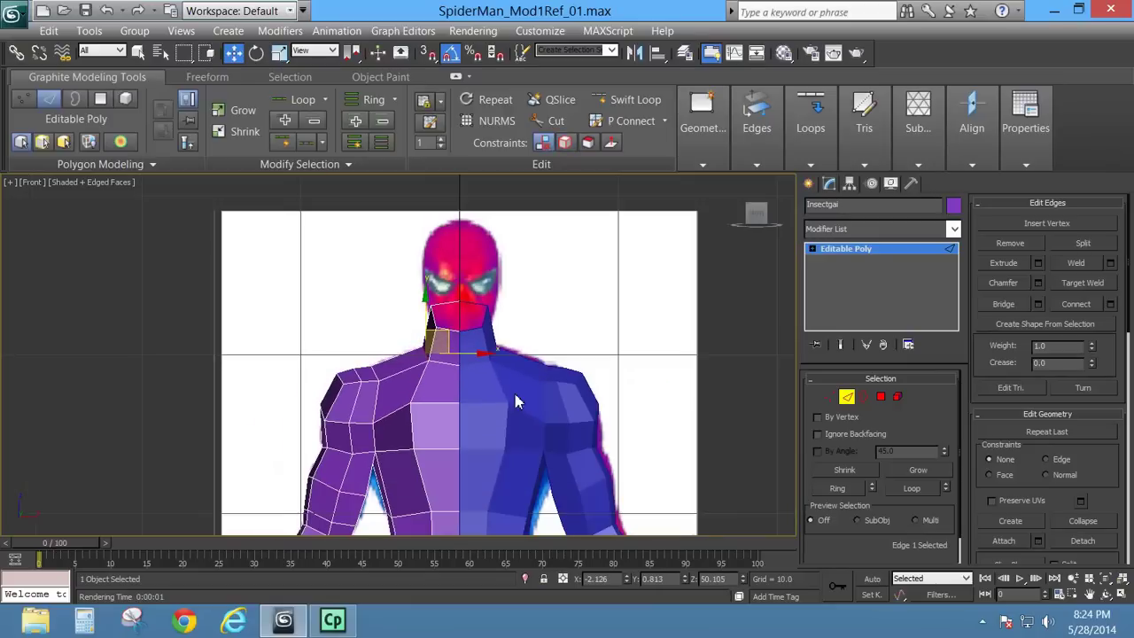
middle_click_drag(515, 394, 541, 166)
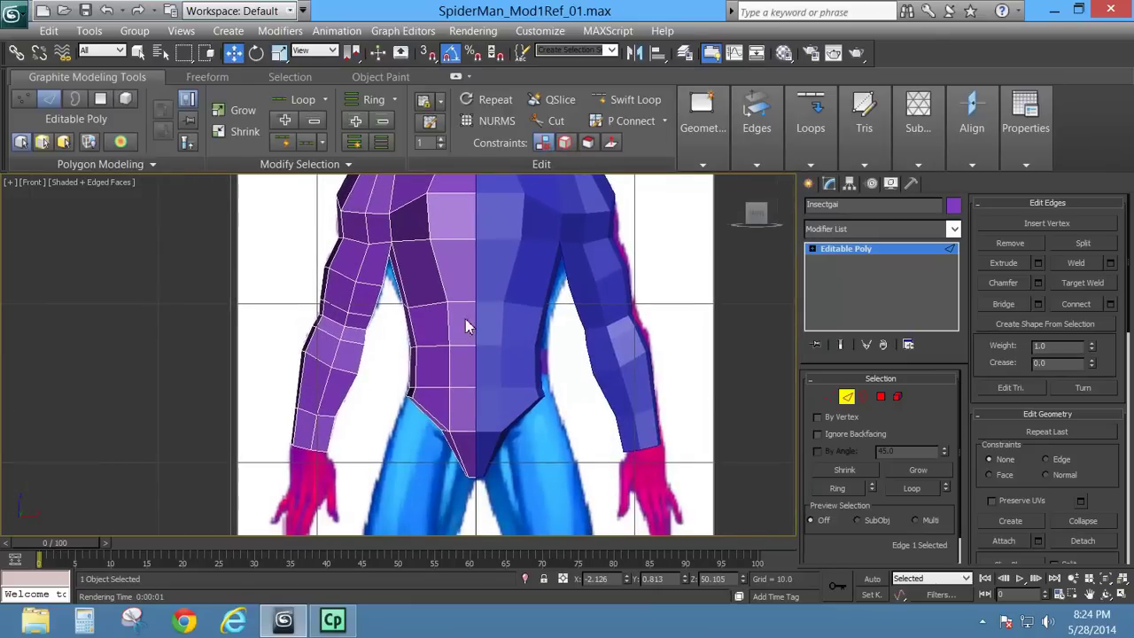
Step: Leave edge level and apply a TurboSmooth modifier to the torso and arm mesh
left_click(849, 398)
middle_click_drag(652, 308, 674, 437)
left_click(954, 231)
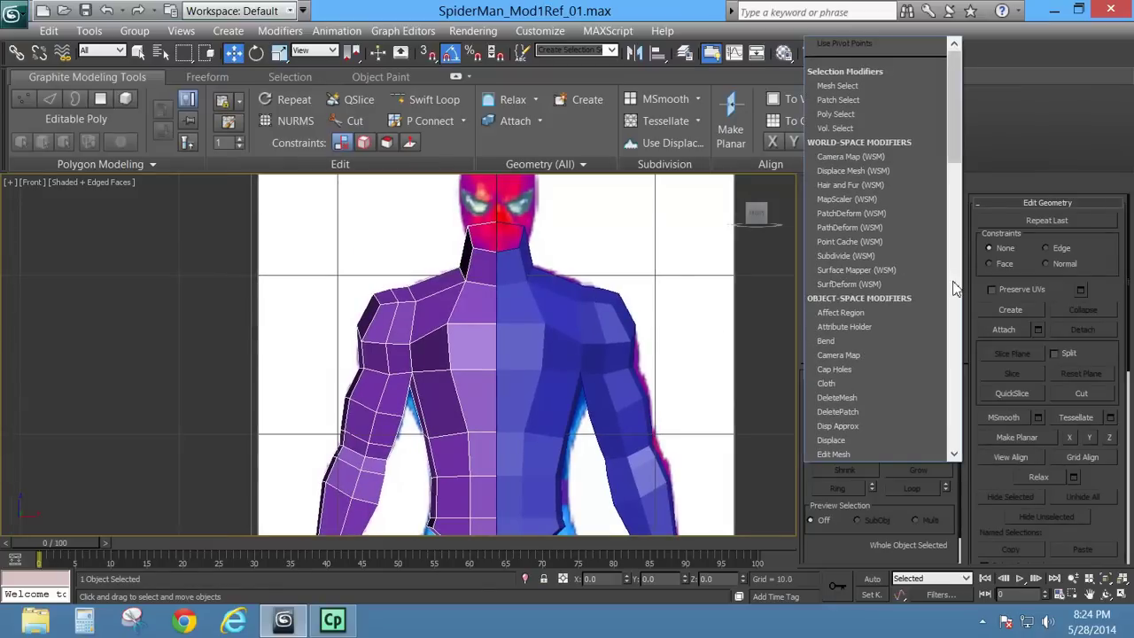
left_click_drag(955, 152, 953, 400)
left_click(904, 355)
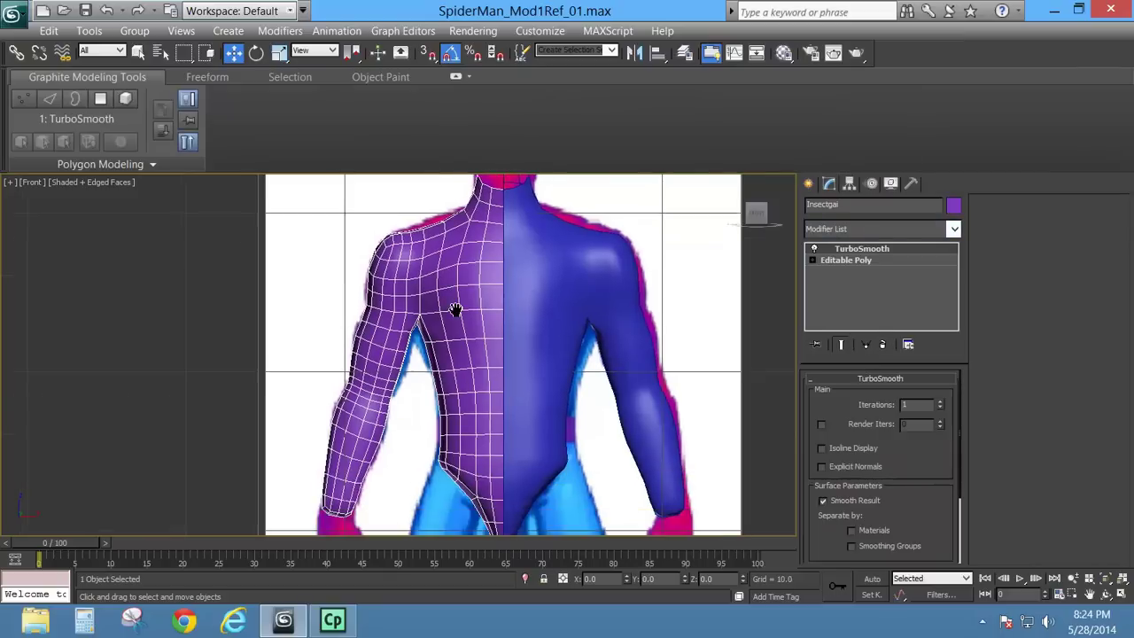
Step: Examine the smoothed arm and armpit topology in the perspective view and remove the TurboSmooth modifier
key("p")
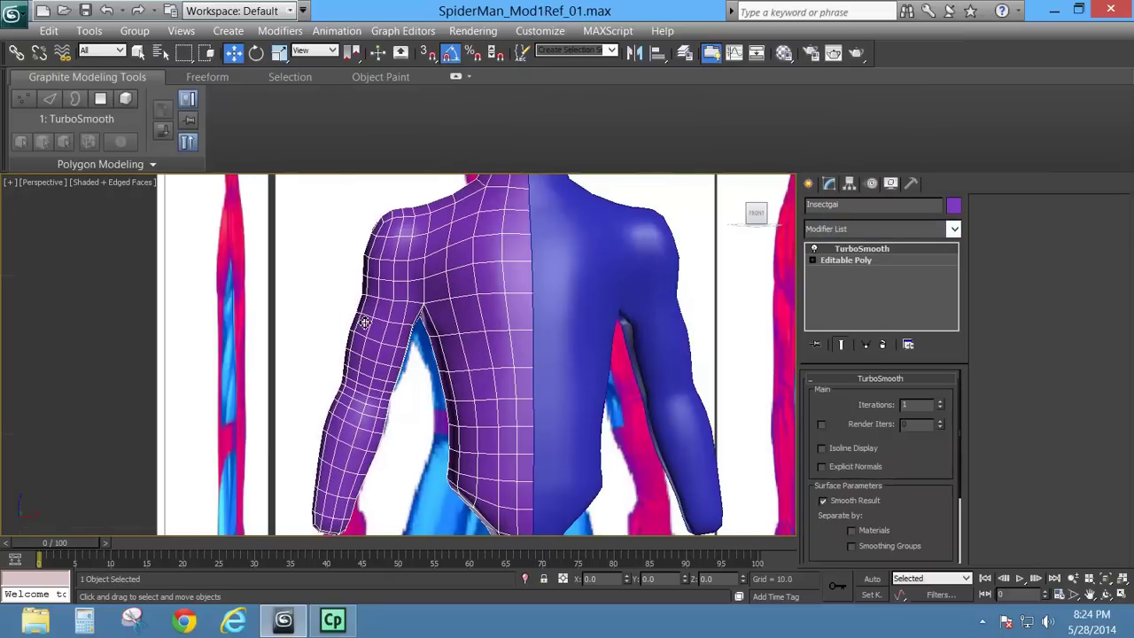
middle_click_drag(387, 320, 414, 402, "alt")
scroll(413, 323, "up", 5)
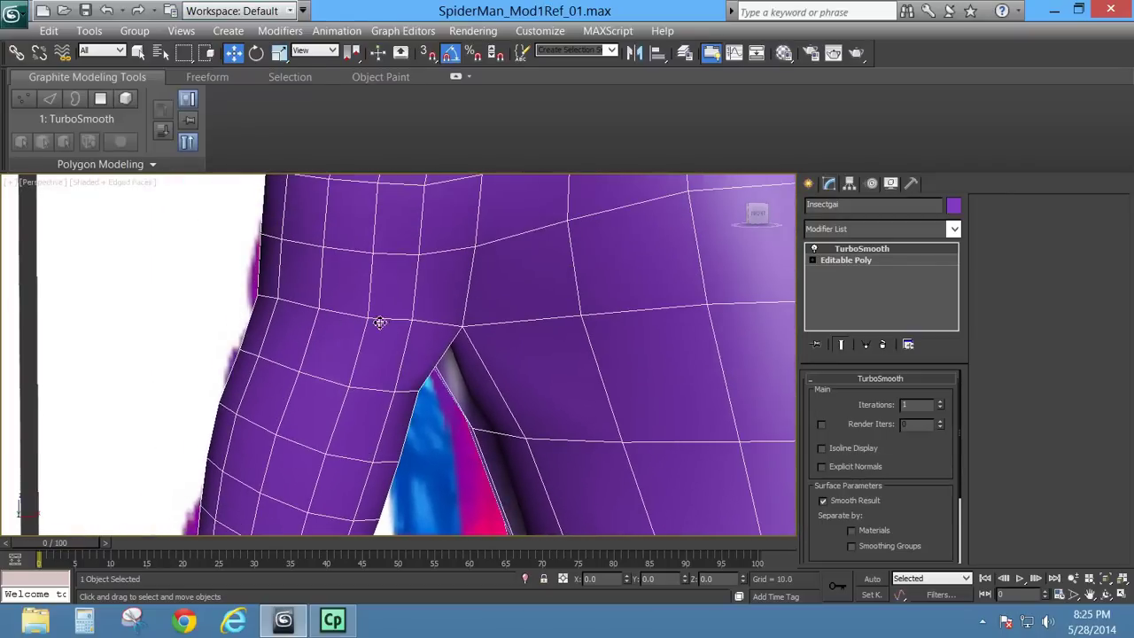
scroll(324, 347, "down", 5)
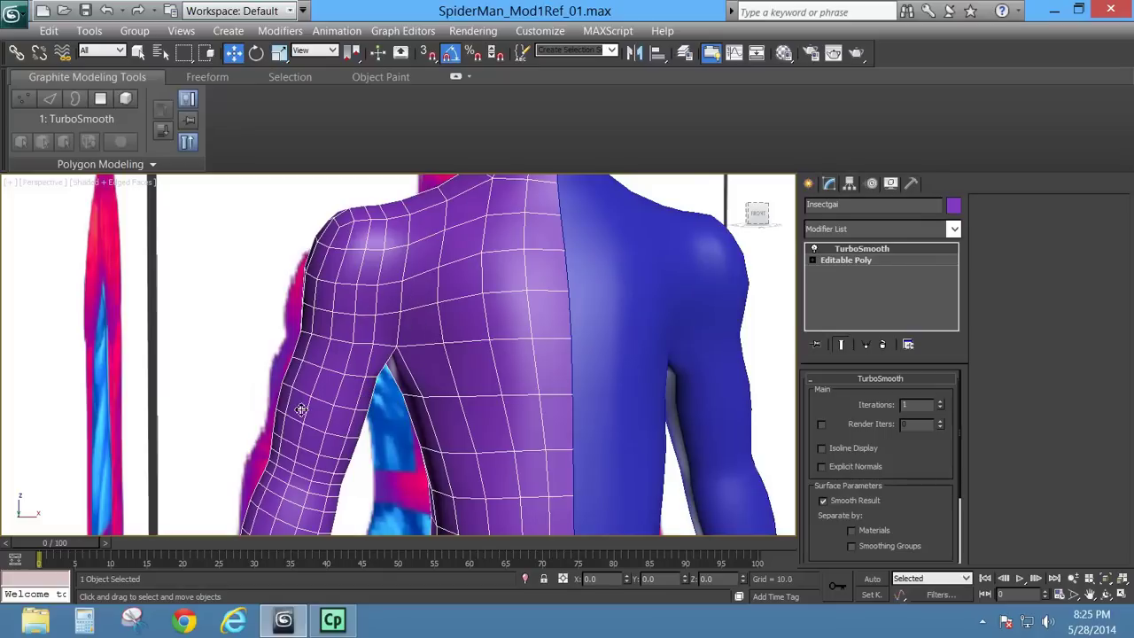
left_click(884, 344)
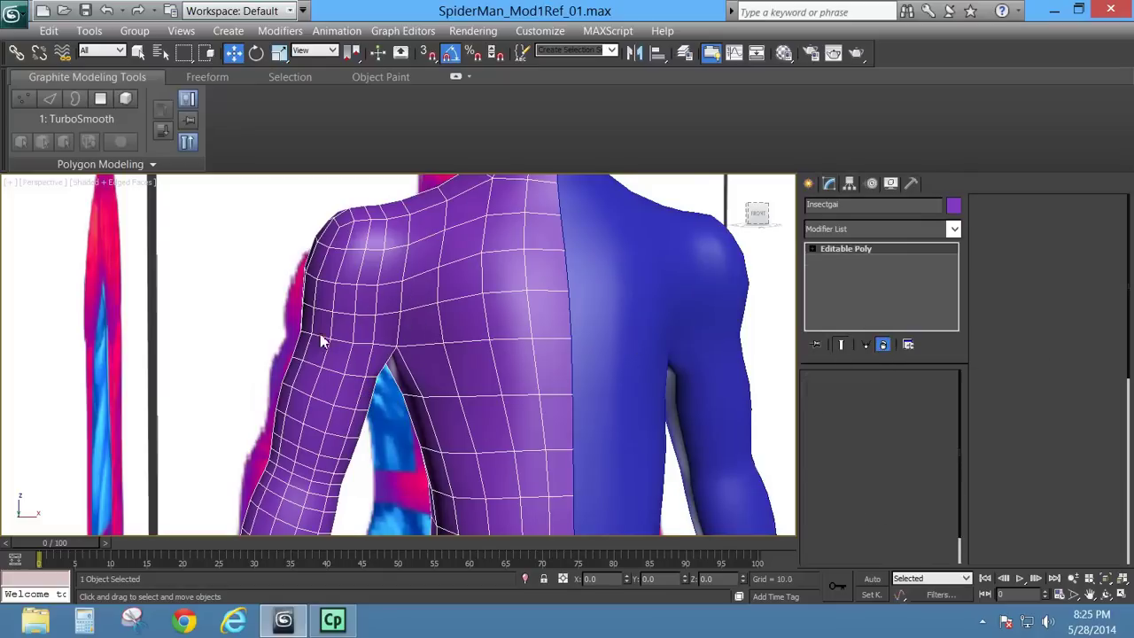
Step: At polygon level, select the two polygons capping the wrist and grow the selection up the arm to just below the shoulder
key("4")
middle_click_drag(344, 481, 370, 355)
scroll(370, 355, "down", 4)
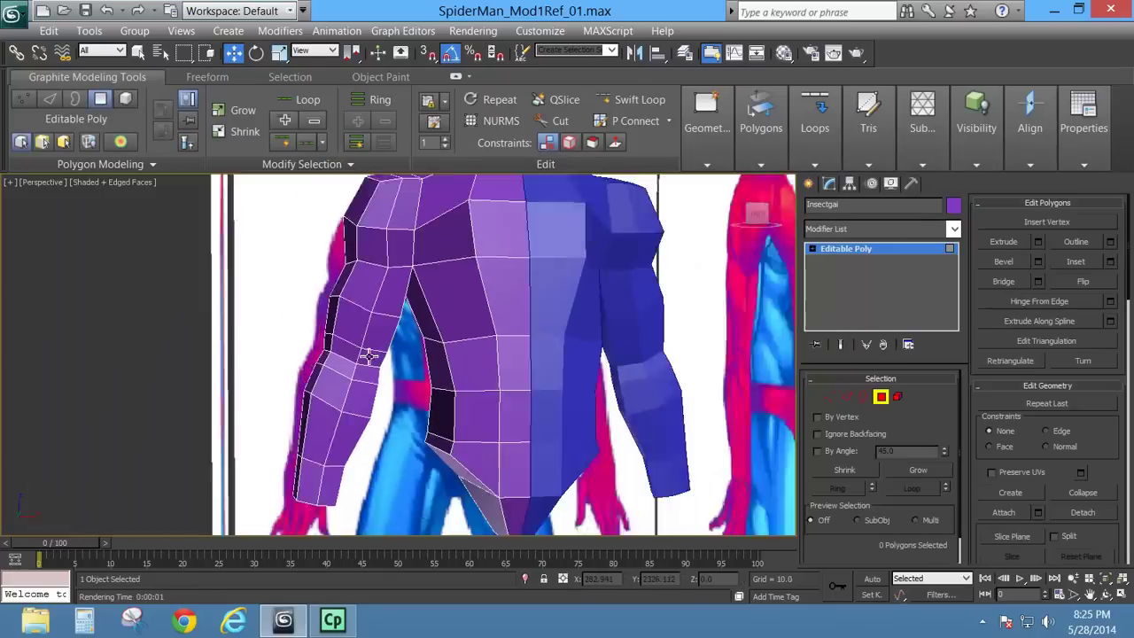
middle_click_drag(355, 451, 361, 414, "alt")
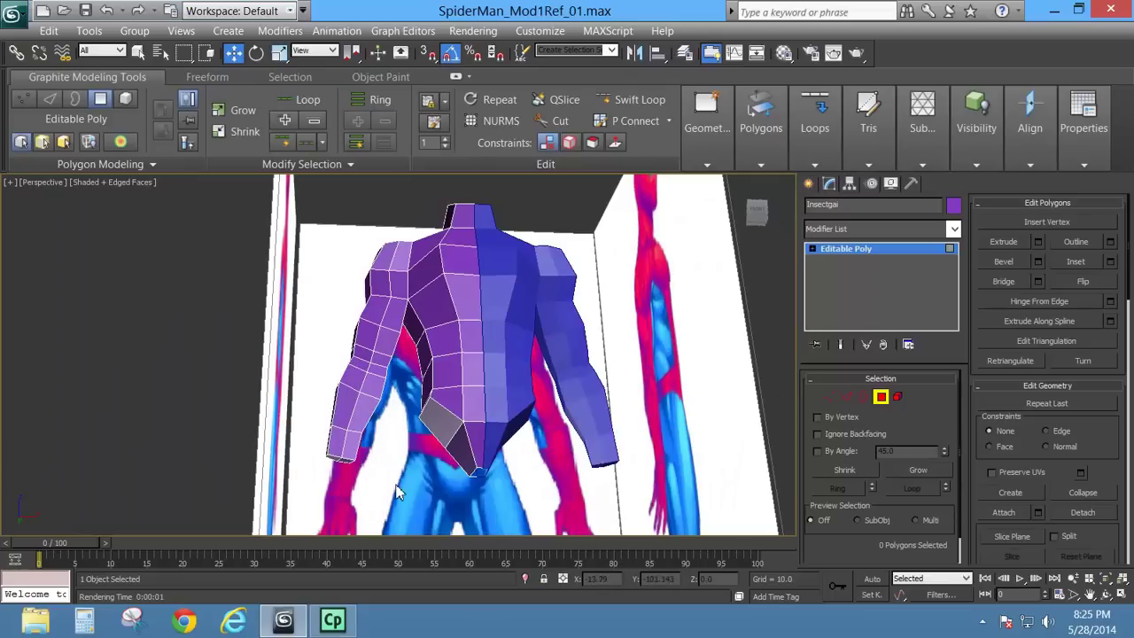
middle_click_drag(397, 492, 350, 459, "alt")
left_click(337, 455)
left_click(349, 458, "ctrl")
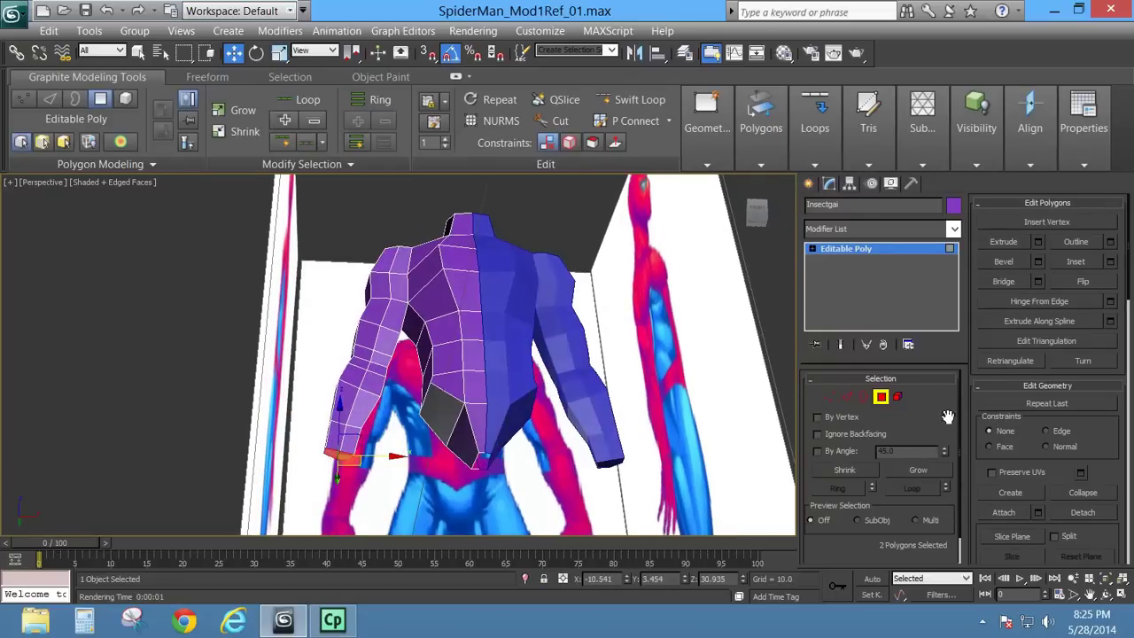
left_click(917, 475)
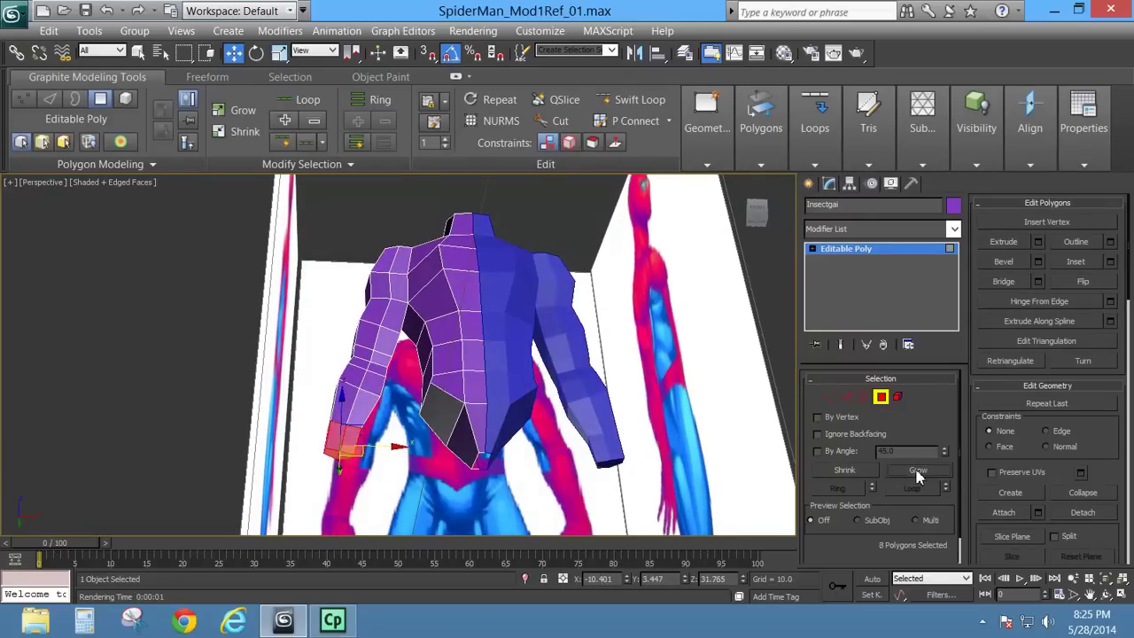
left_click(918, 475)
left_click(918, 475)
left_click(917, 474)
left_click(917, 475)
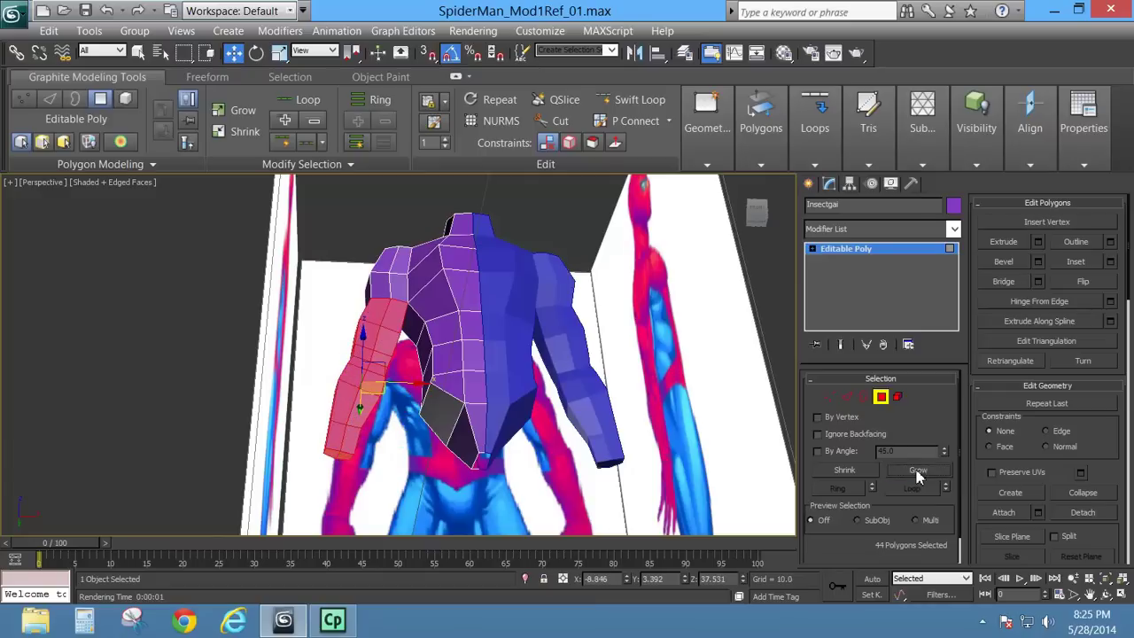
Step: Detach the selected arm polygons to an element of the same object
scroll(1114, 447, "down", 3)
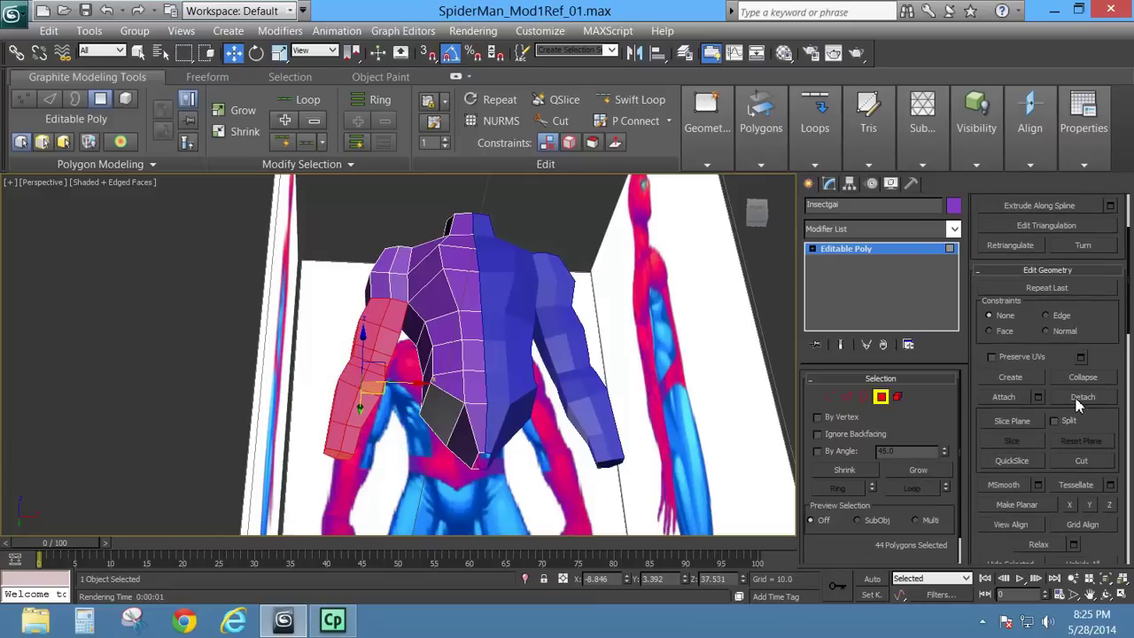
left_click(1080, 398)
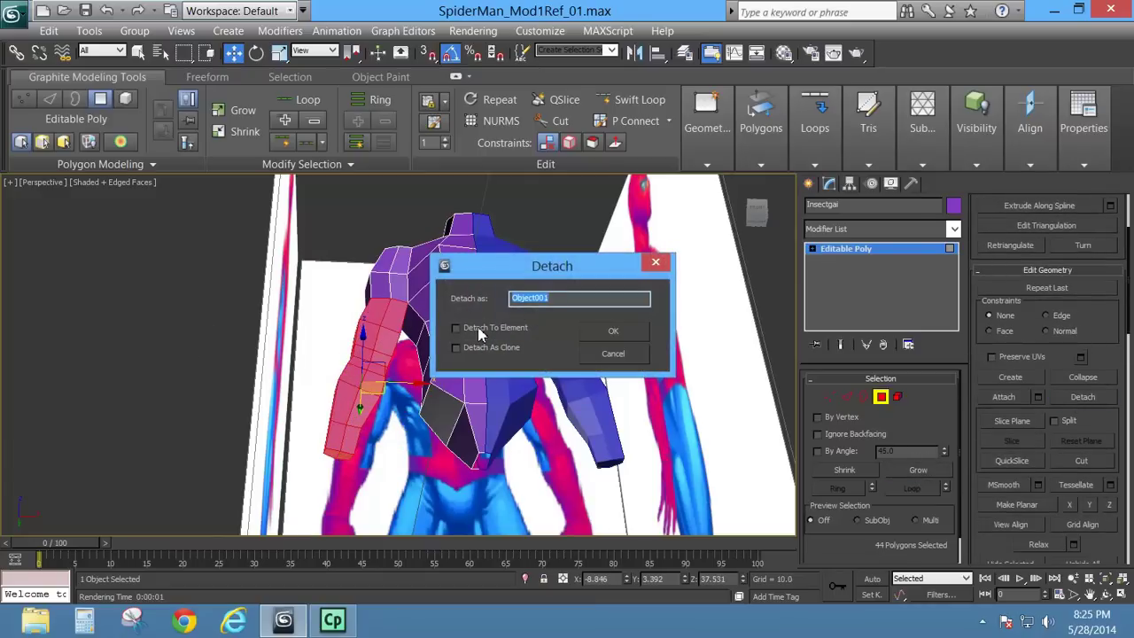
left_click(479, 330)
left_click(613, 331)
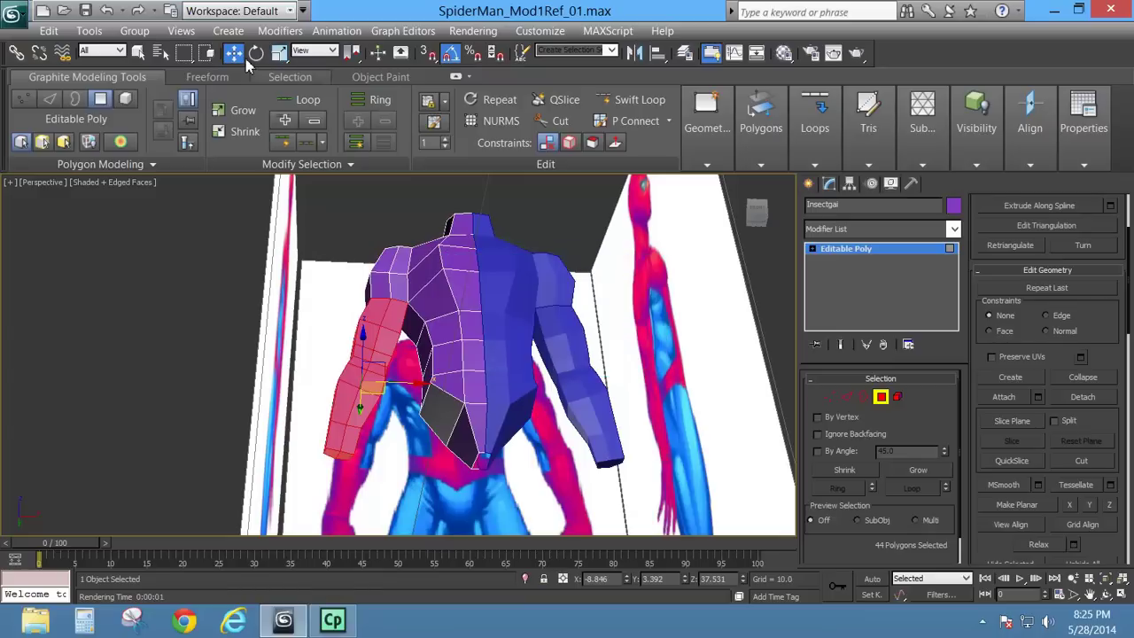
Step: Rotate the detached arm 65° about Y and move it about 6.4 outward and 8.2 up beside the shoulder
left_click(256, 52)
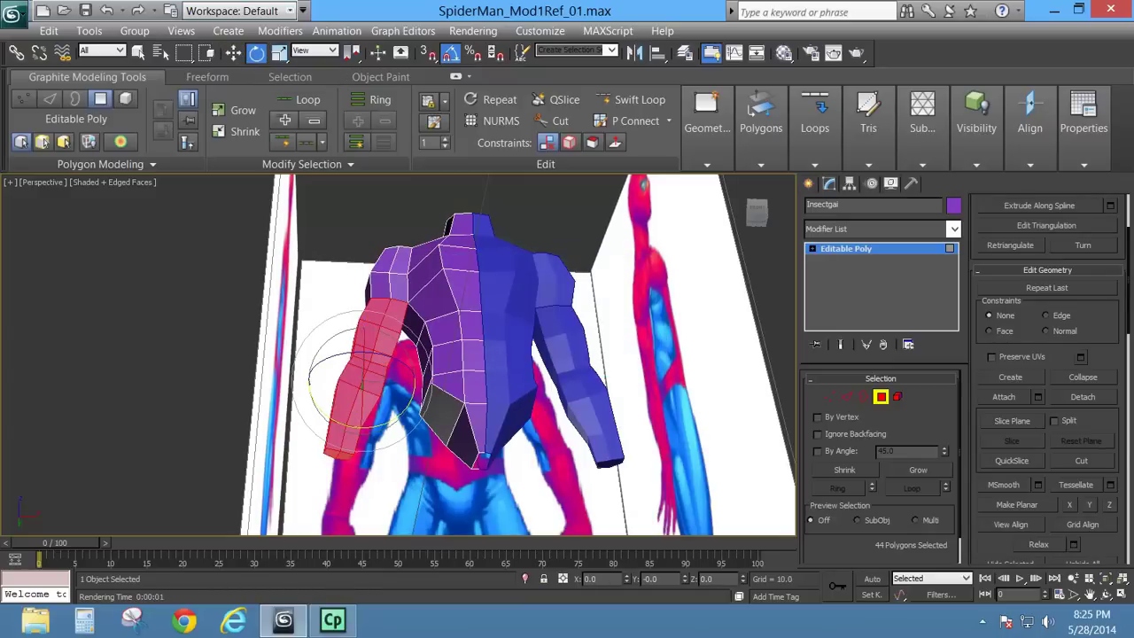
left_click_drag(363, 427, 282, 427)
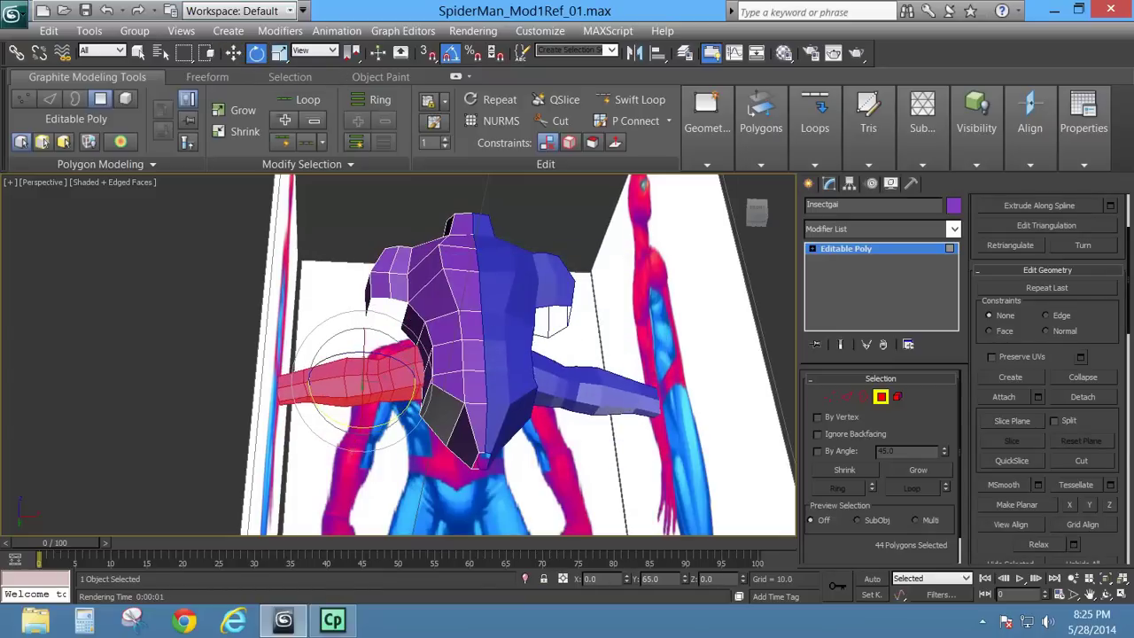
left_click(233, 52)
left_click_drag(383, 366, 306, 281)
Step: In the front view, move the detached arm about 1 down and 0.4 outward to line it up with the shoulder
key("f")
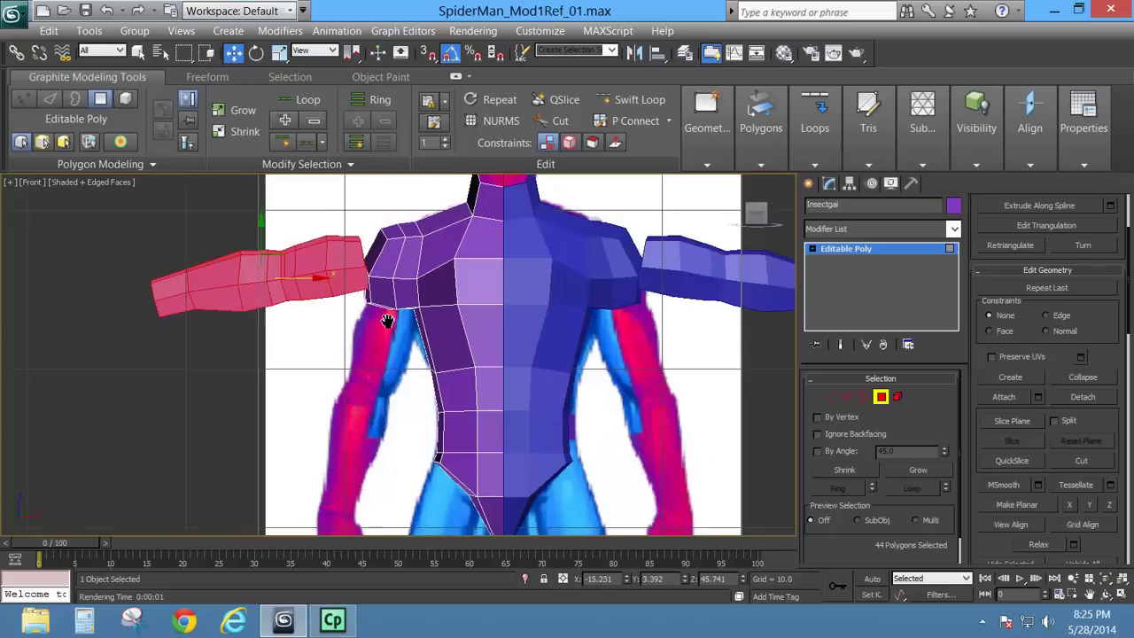
scroll(316, 316, "down", 1)
left_click_drag(283, 310, 283, 320)
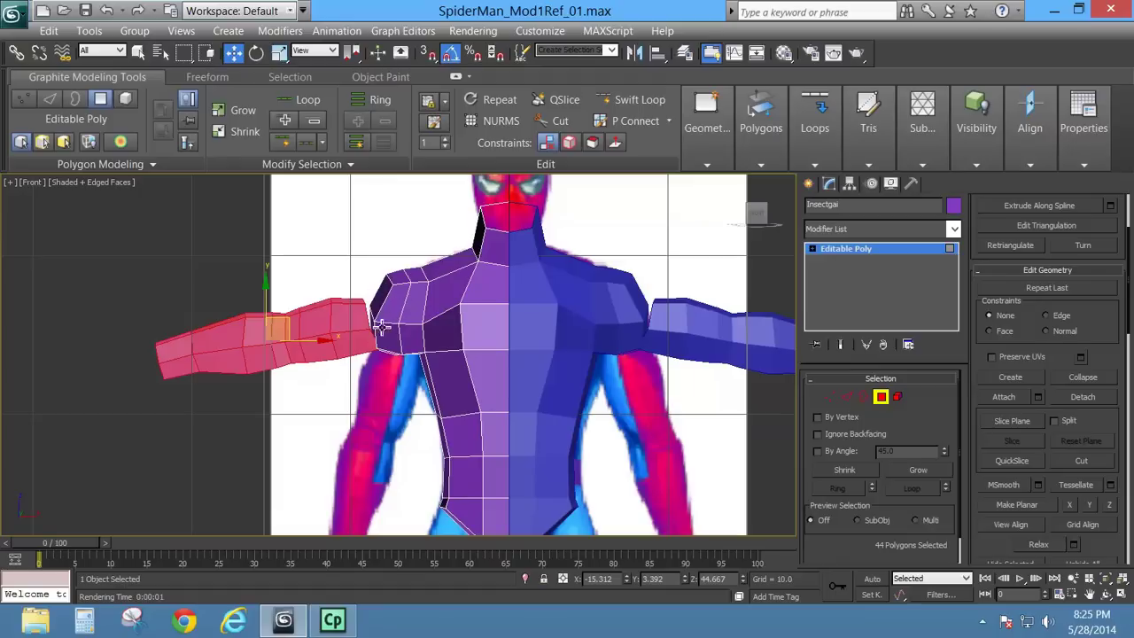
left_click_drag(288, 321, 284, 319)
Step: In the perspective view, delete the two polygons on the outer side of the shoulder facing the detached arm
middle_click_drag(468, 365, 484, 400)
key("p")
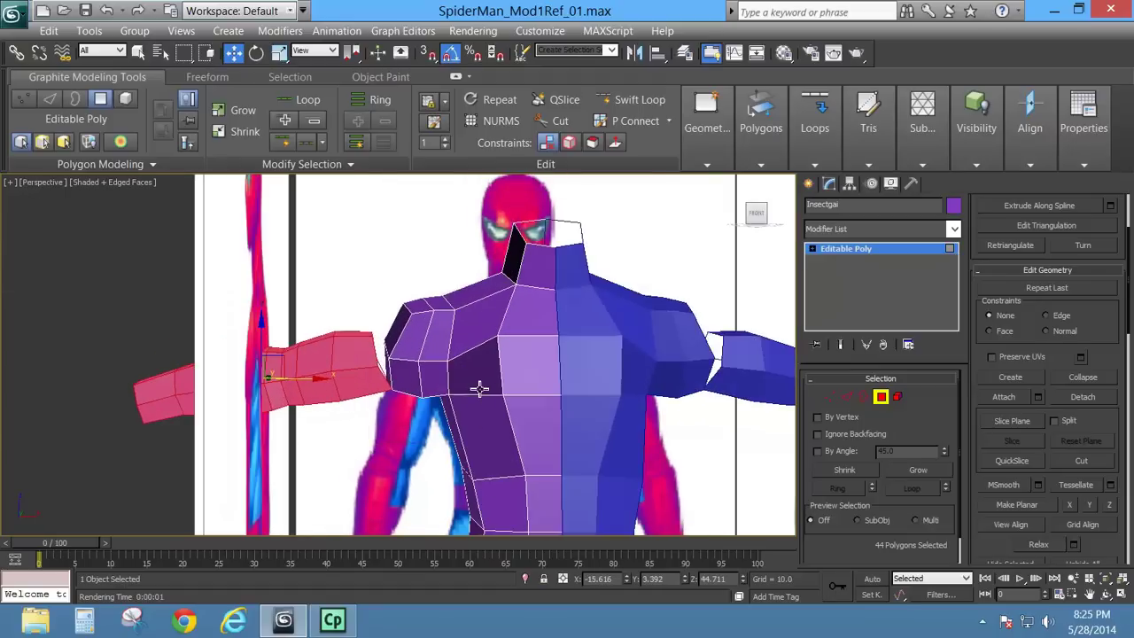
middle_click_drag(385, 398, 440, 367, "alt")
scroll(443, 417, "up", 5)
scroll(440, 424, "down", 2)
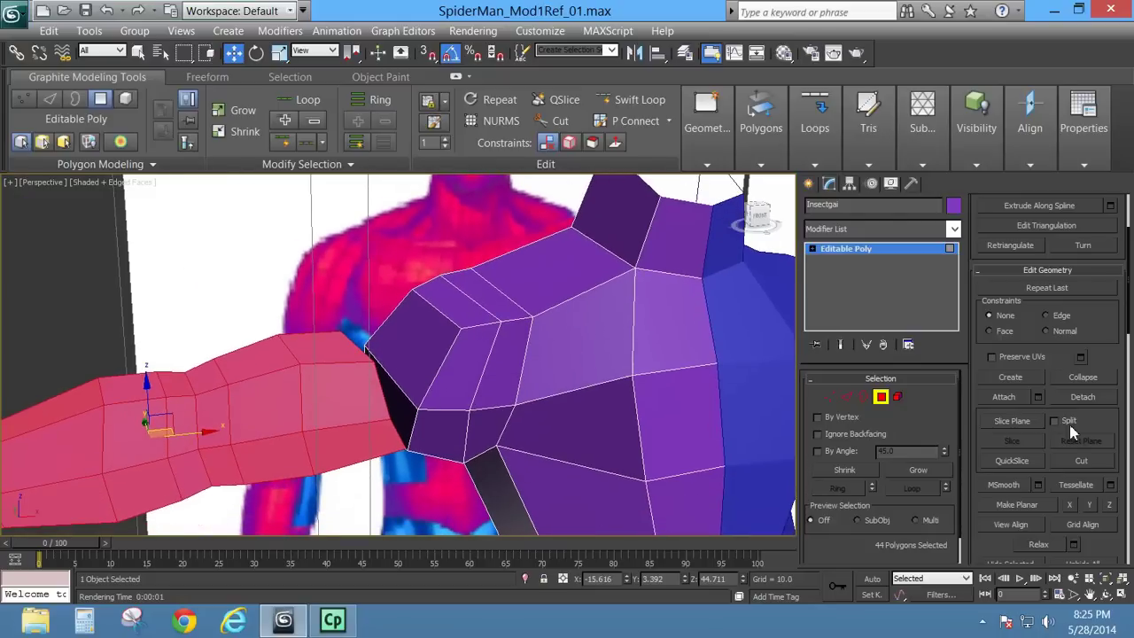
left_click(408, 358)
left_click(401, 410, "ctrl")
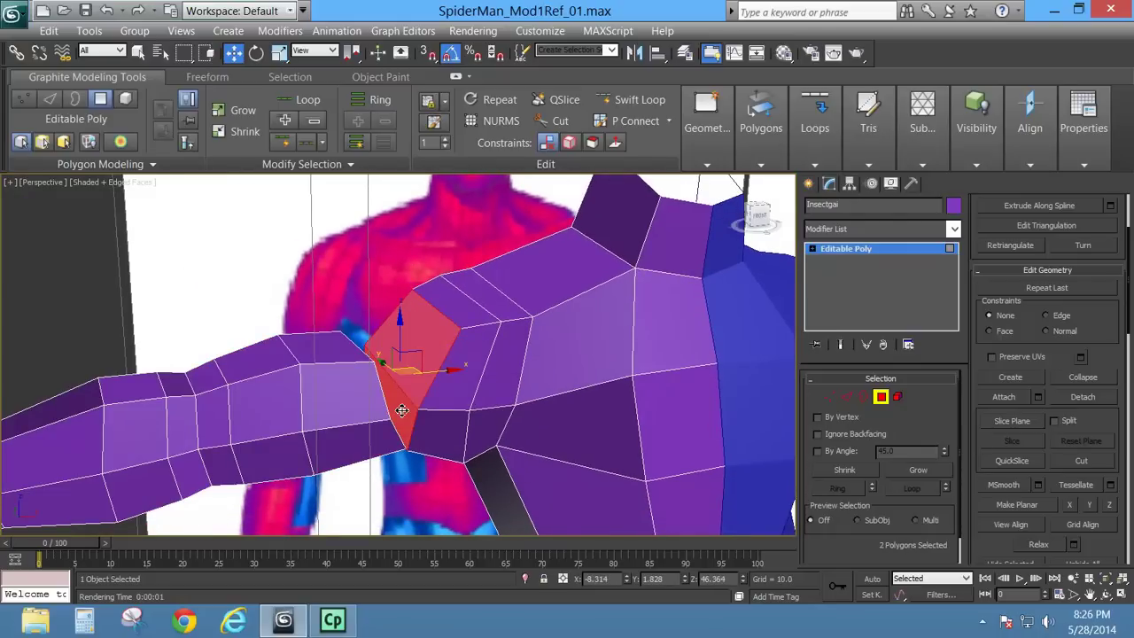
key("Delete")
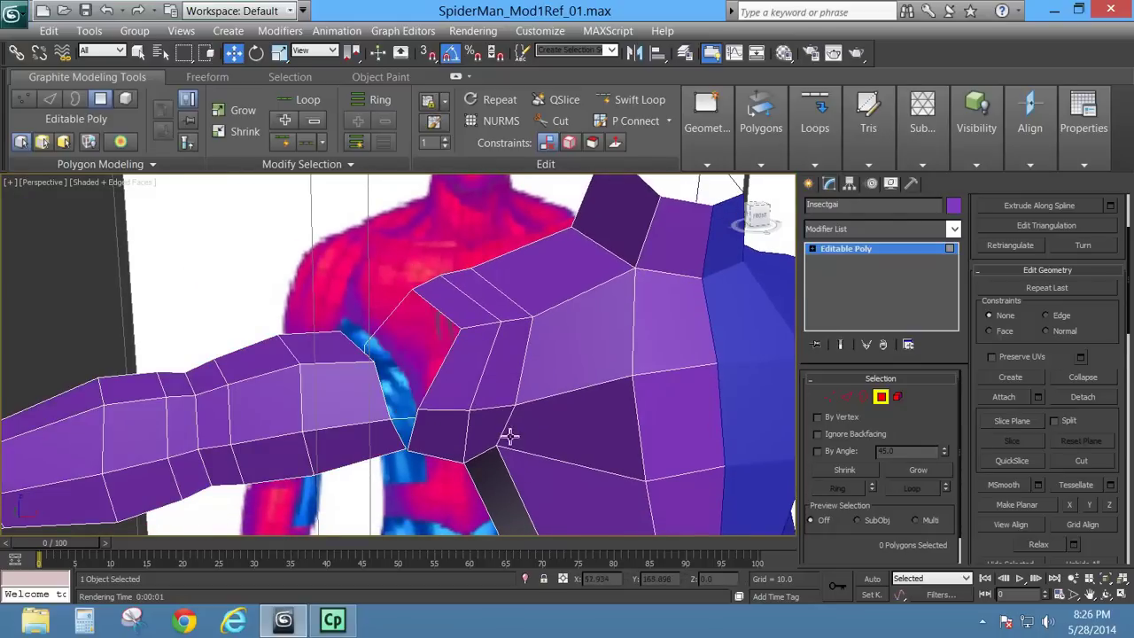
Step: Bridge the two lower front edges of the shoulder to the two lower back edges to close its underside
middle_click_drag(509, 434, 501, 337, "alt")
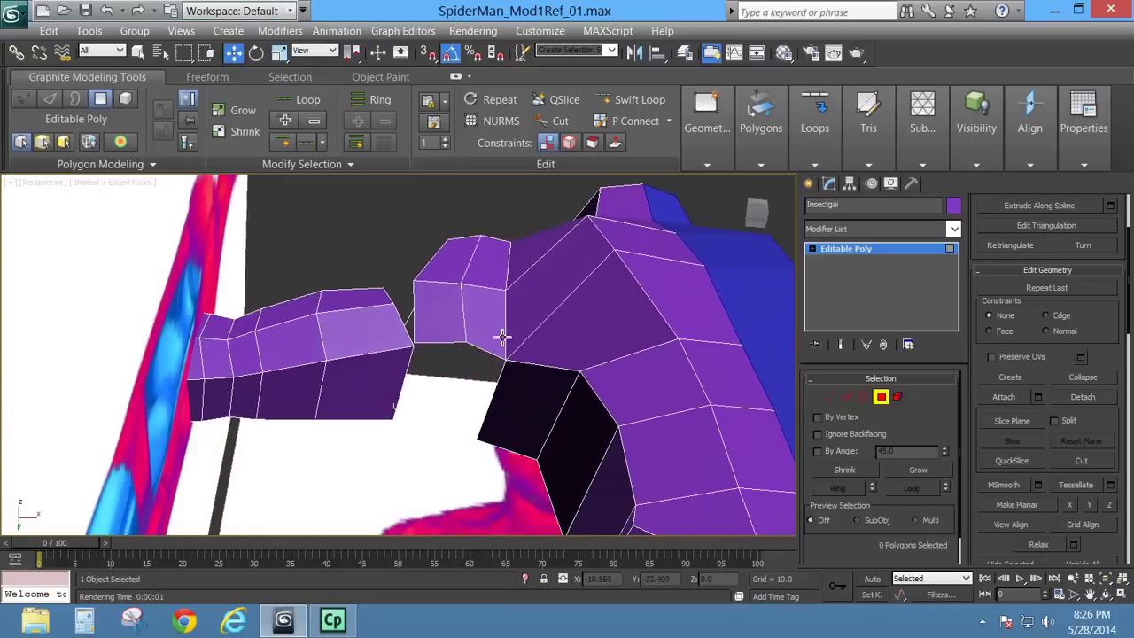
left_click(848, 398)
left_click(437, 341)
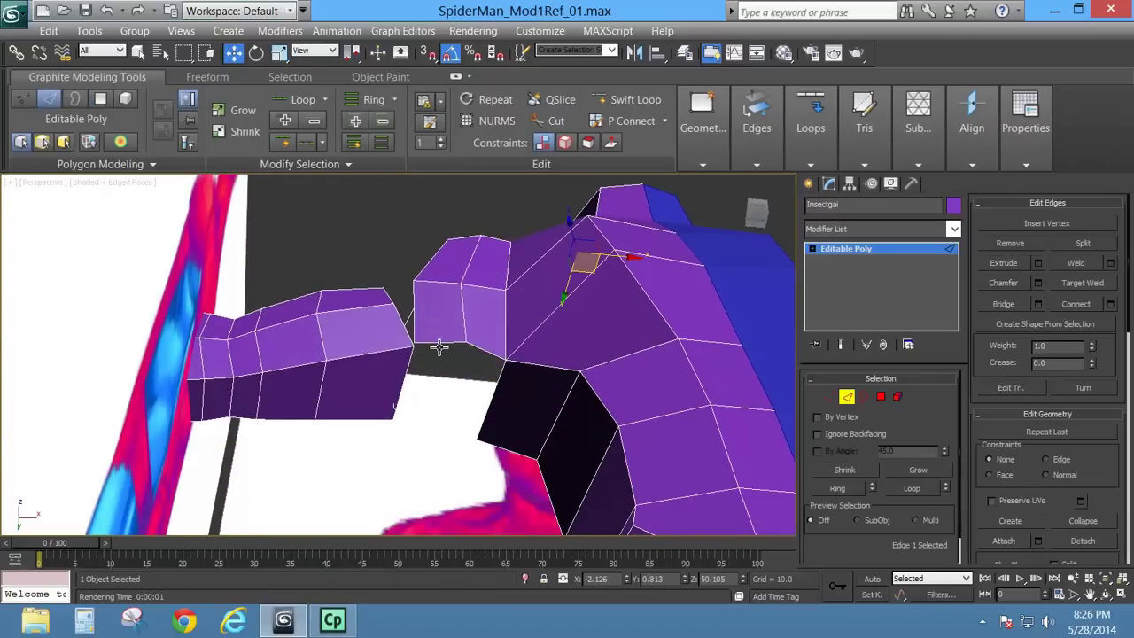
middle_click_drag(437, 341, 512, 347, "alt")
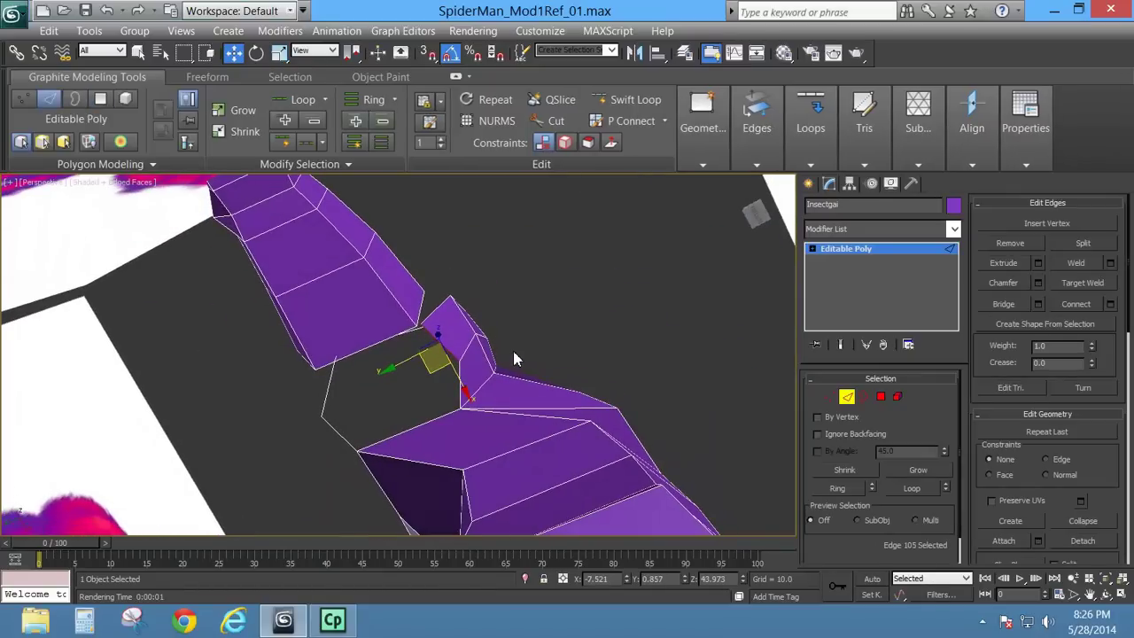
left_click(460, 383, "ctrl")
middle_click_drag(365, 406, 421, 330, "alt")
left_click(390, 277, "ctrl")
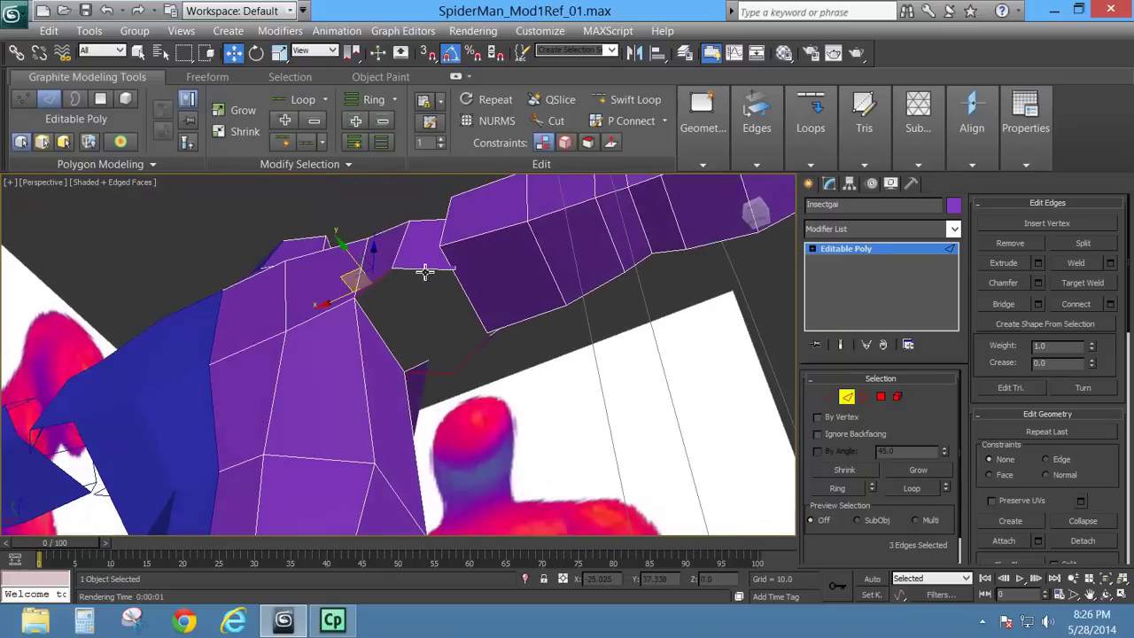
left_click(425, 270, "ctrl")
left_click(1010, 304)
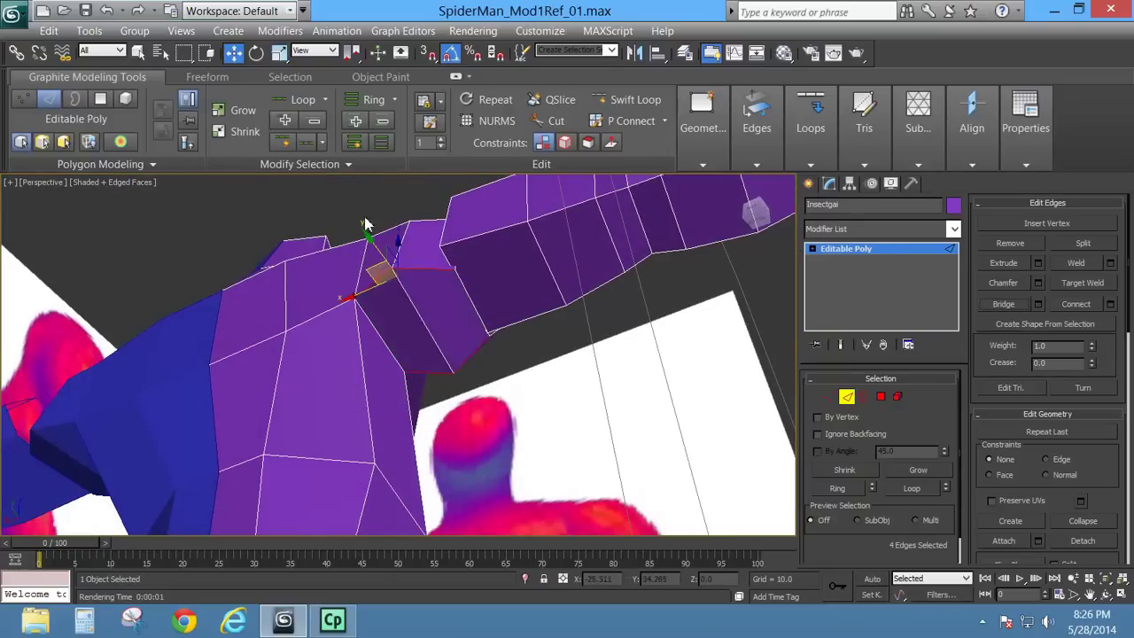
Step: Select the open borders of the shoulder and arm, and check the lower edge of the shoulder opening
middle_click_drag(366, 224, 361, 333, "alt")
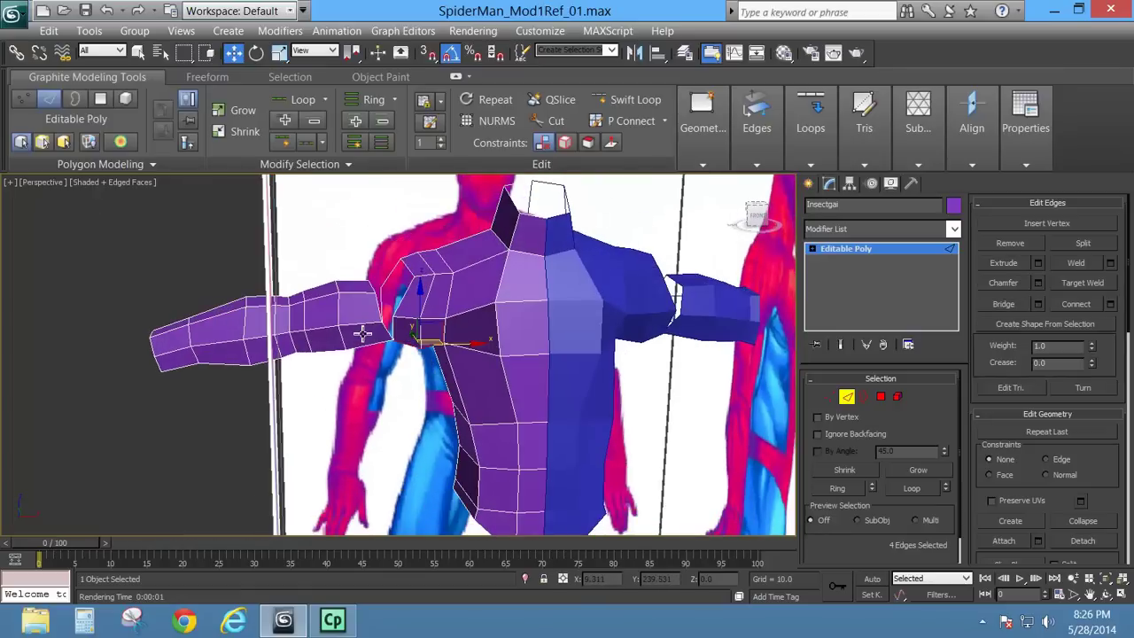
scroll(361, 333, "up", 2)
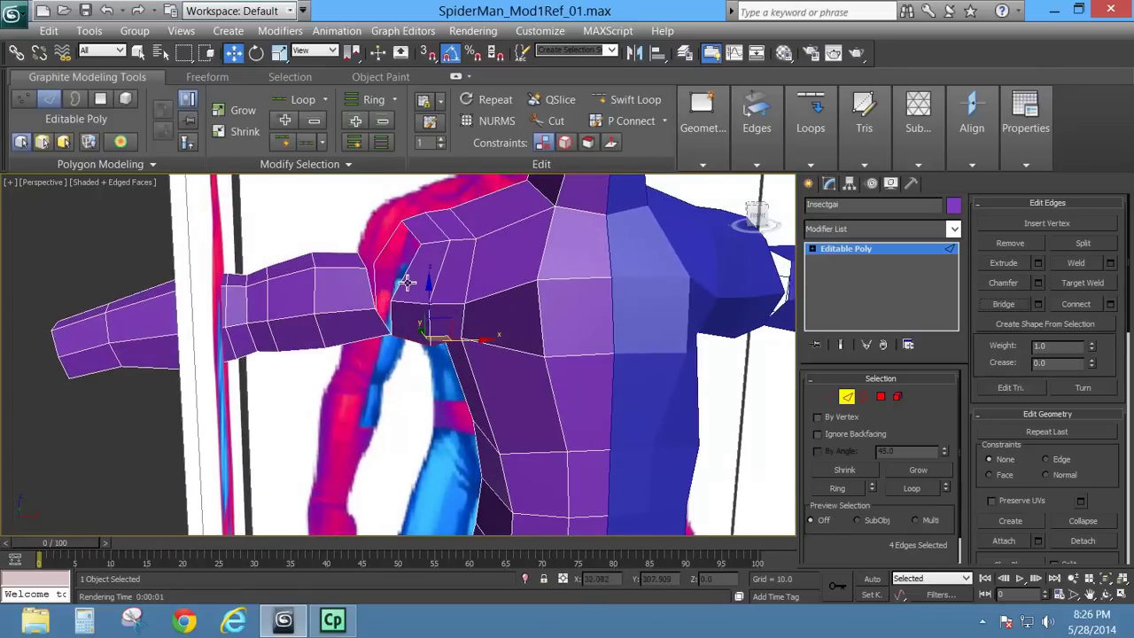
left_click(864, 397)
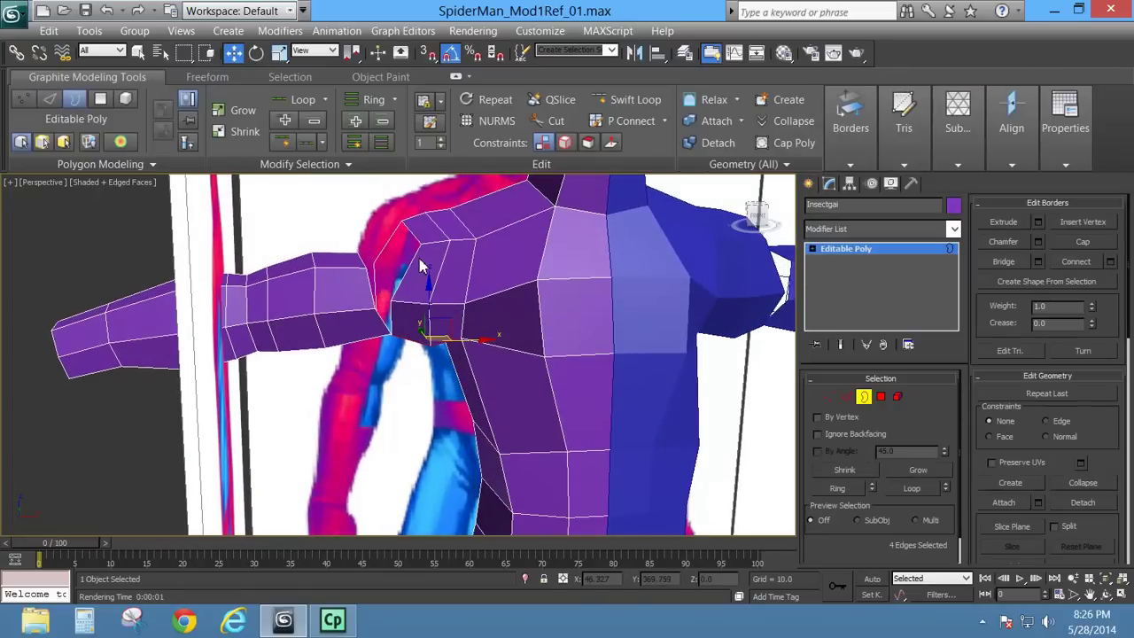
left_click(419, 261)
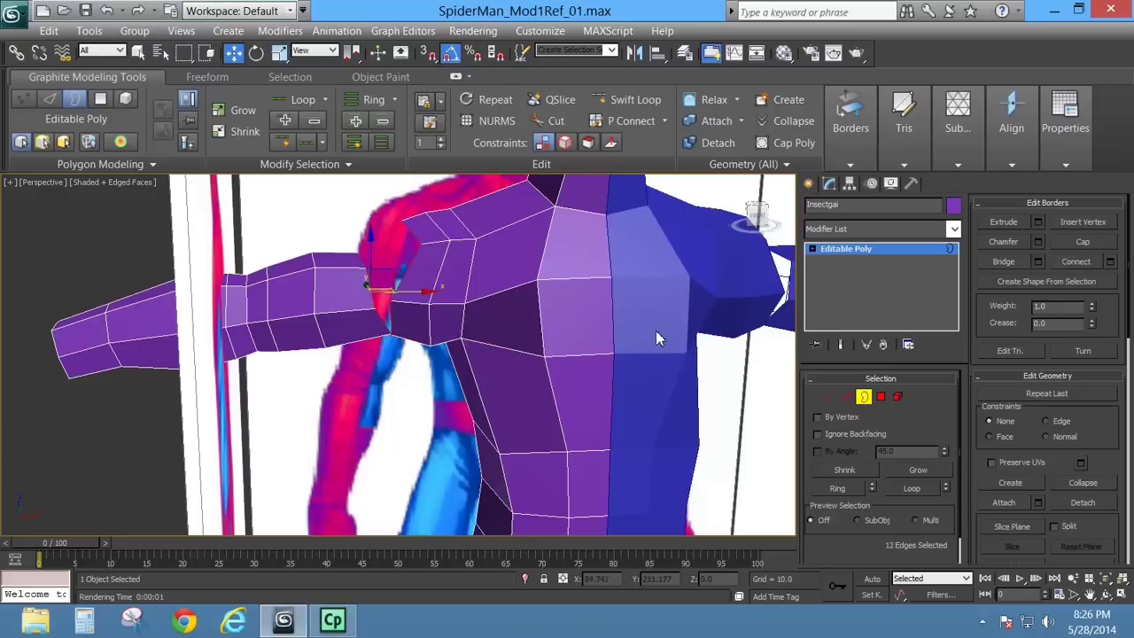
scroll(424, 352, "up", 5)
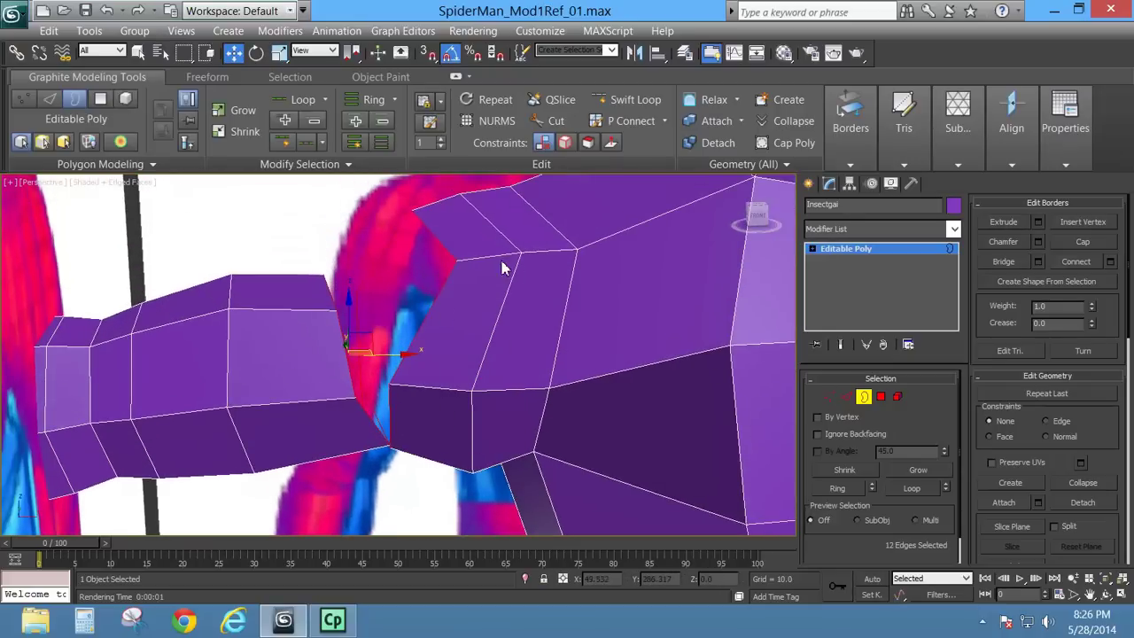
left_click(847, 397)
left_click(381, 422)
middle_click_drag(381, 421, 424, 408, "alt")
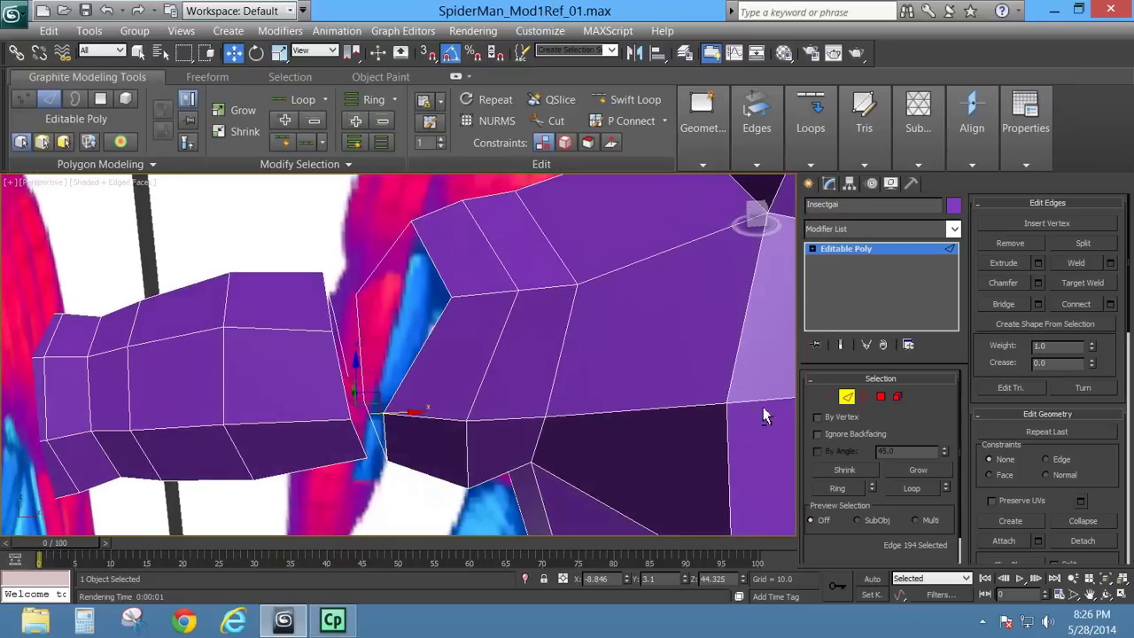
Step: Reselect both the shoulder and arm borders and examine from below how the two openings line up
left_click(866, 399)
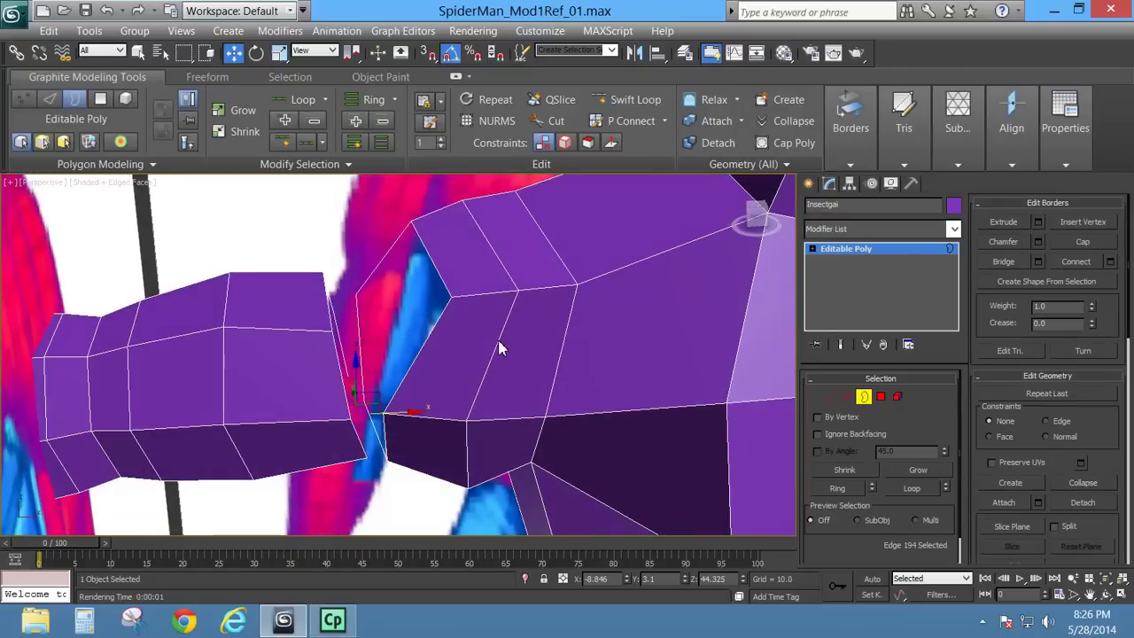
left_click(425, 342)
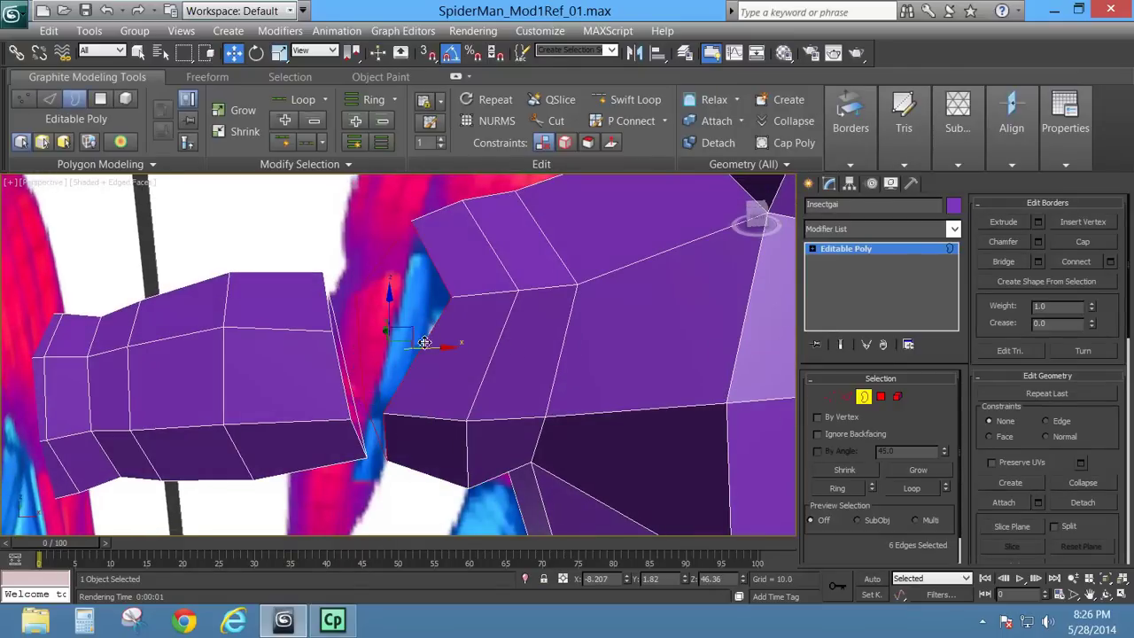
left_click(337, 362, "ctrl")
middle_click_drag(404, 423, 543, 457, "alt")
middle_click_drag(539, 474, 532, 489, "alt")
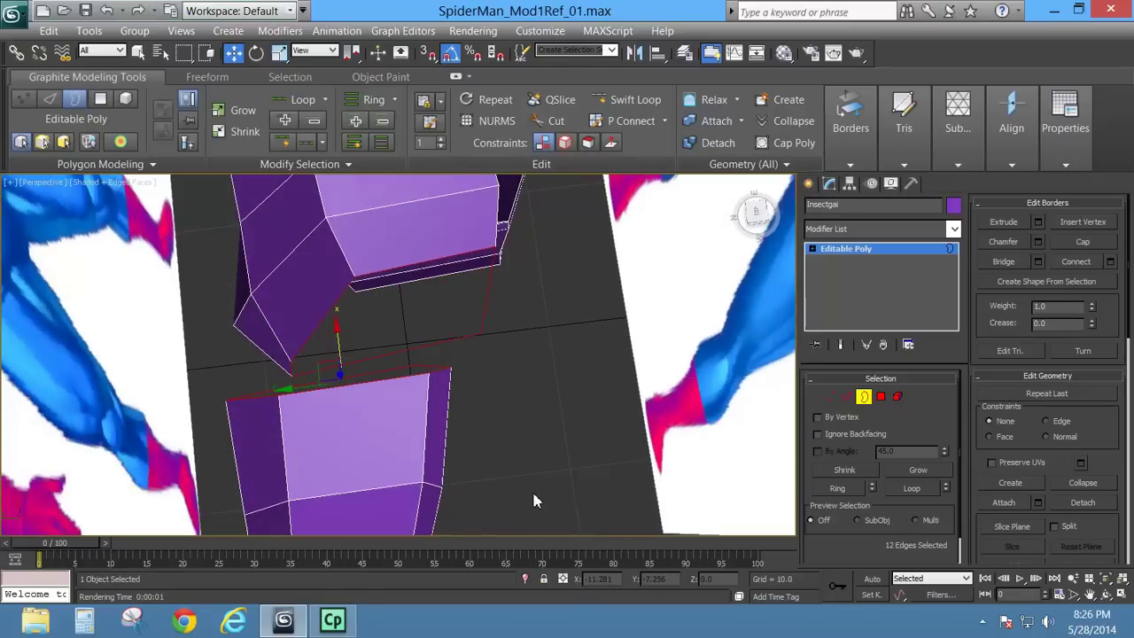
scroll(407, 396, "down", 4)
mouse_move(422, 389)
middle_mouse_down("alt")
mouse_move(415, 406)
mouse_move(421, 386)
middle_mouse_up("alt")
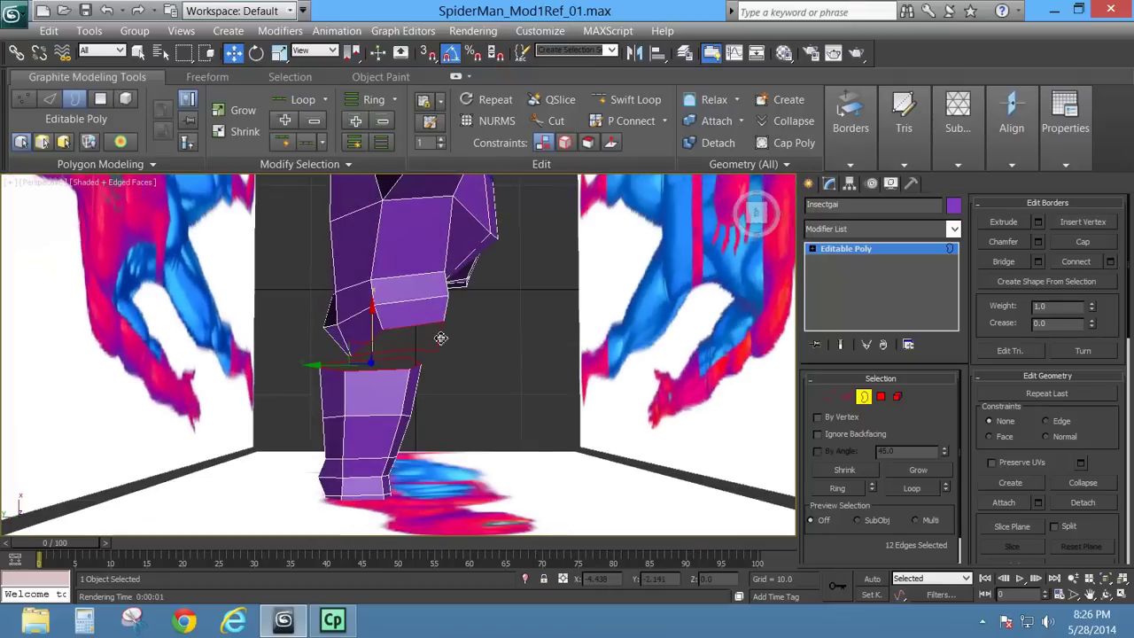
Step: Select the ring of six polygons around the shoulder opening and move it about 0.4 backward along Y
left_click(440, 338)
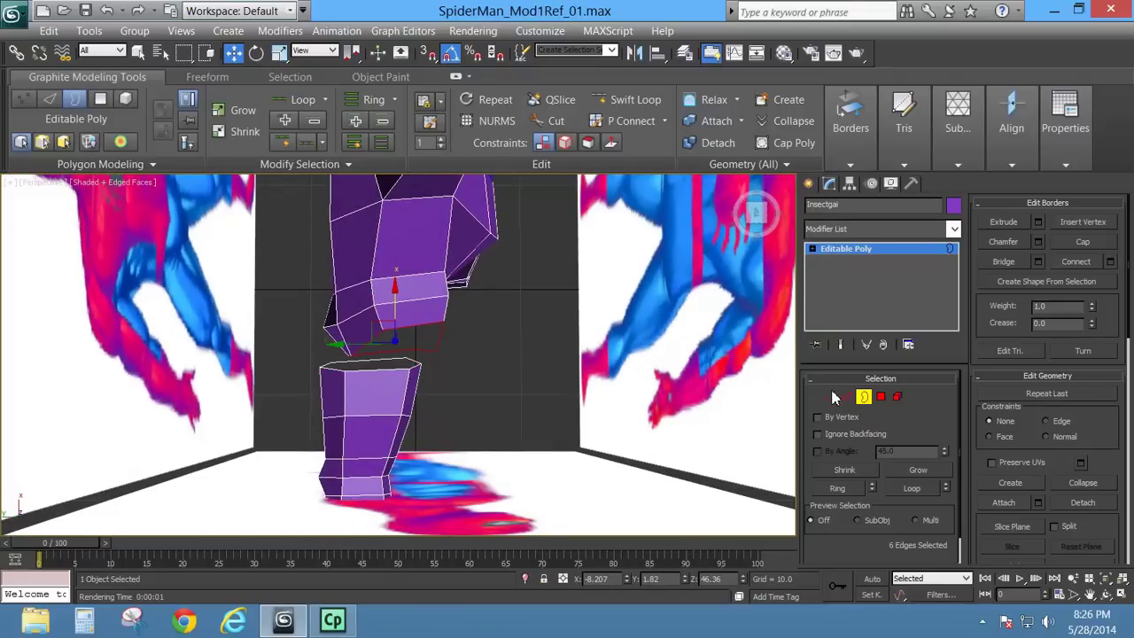
left_click(880, 397)
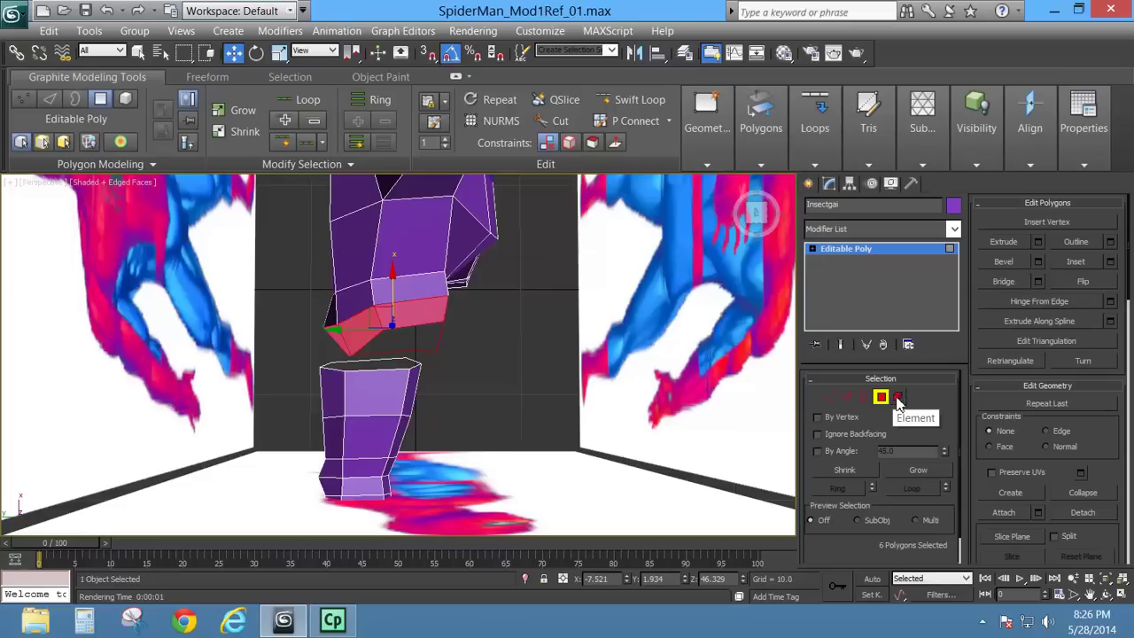
left_click(917, 470)
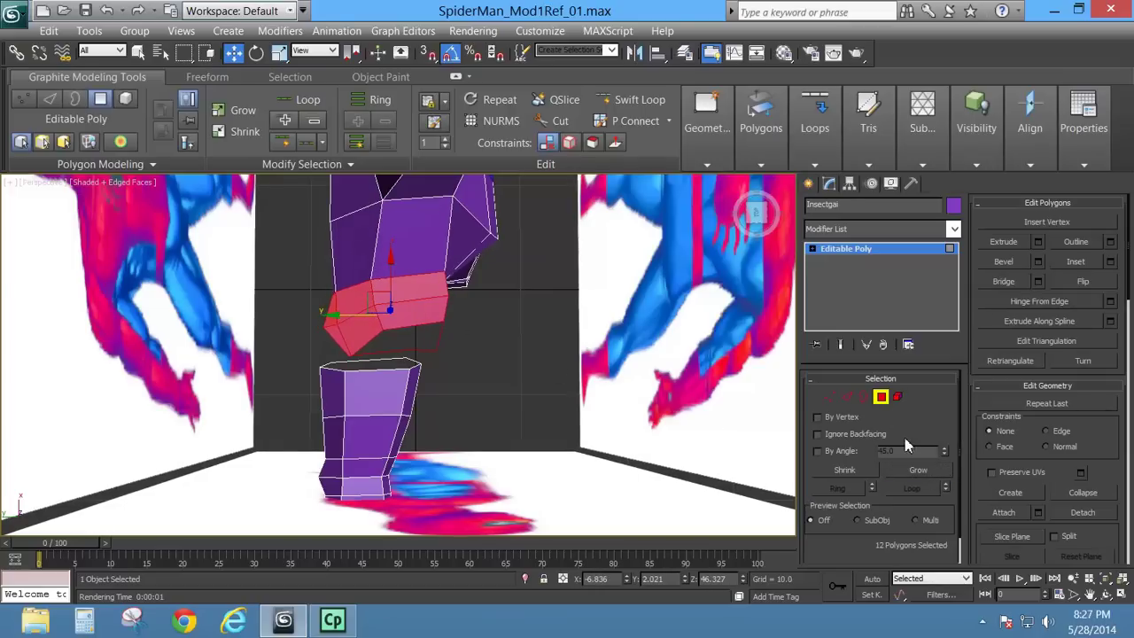
left_click(846, 469)
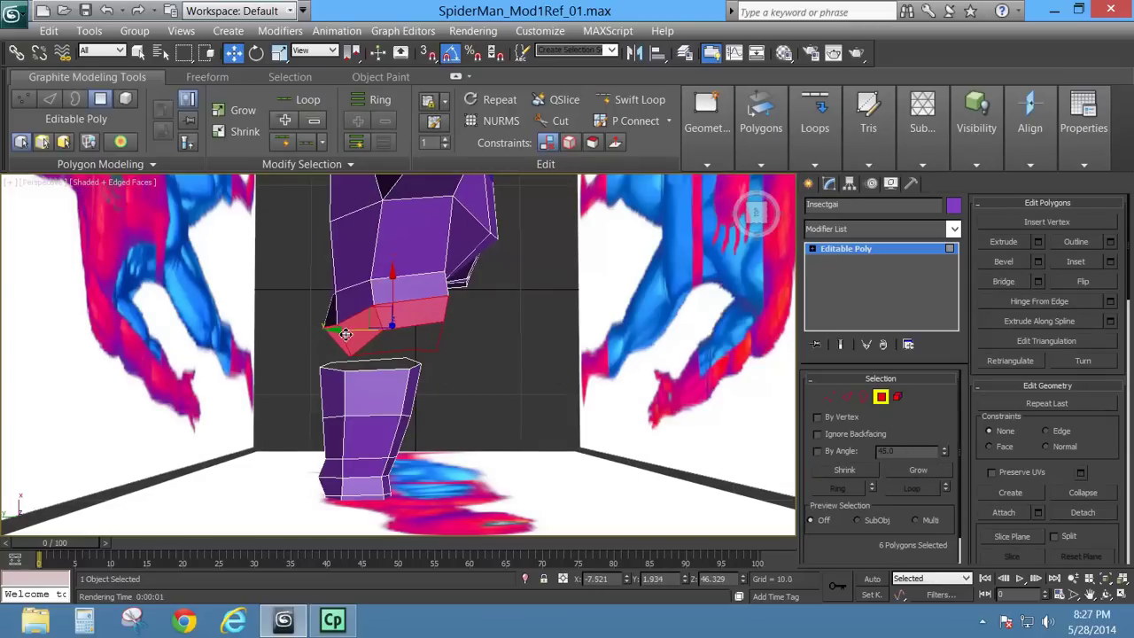
left_click_drag(345, 334, 324, 330)
Step: Select the detached arm element and move it about 0.7 forward along Y to line up with the shoulder opening
left_click(898, 397)
left_click(330, 381)
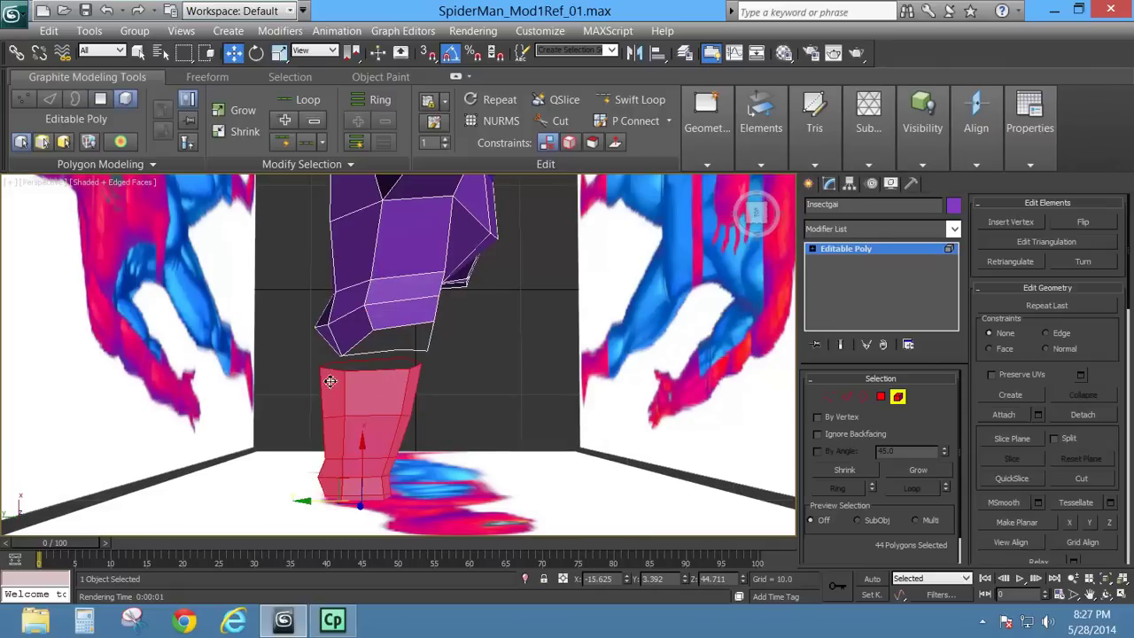
left_click_drag(317, 506, 346, 502)
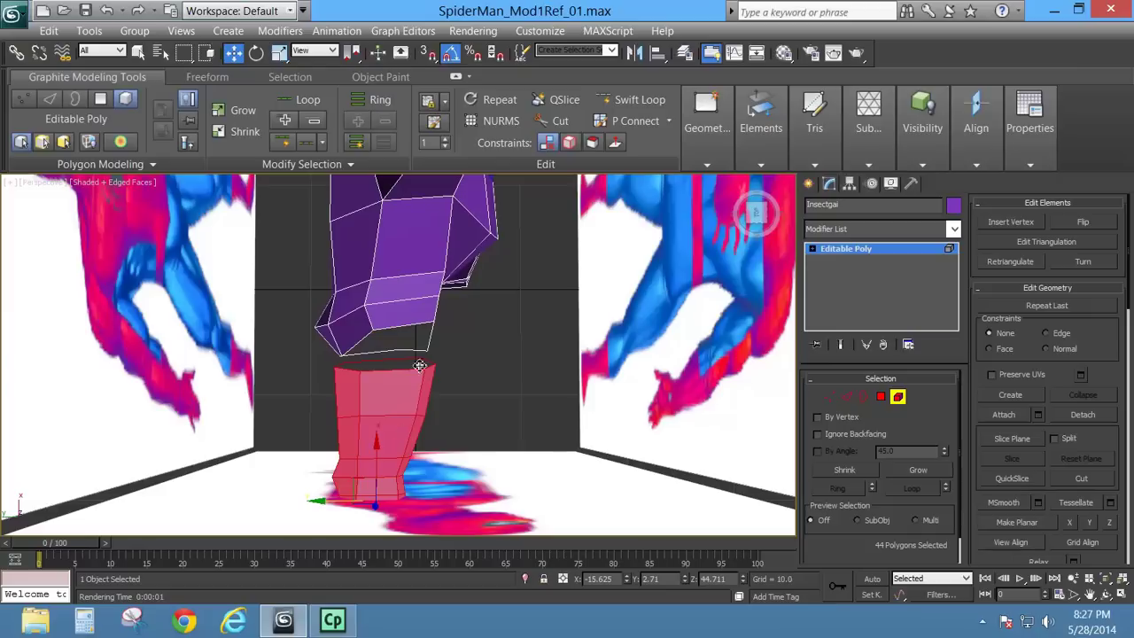
middle_click_drag(453, 436, 473, 463, "alt")
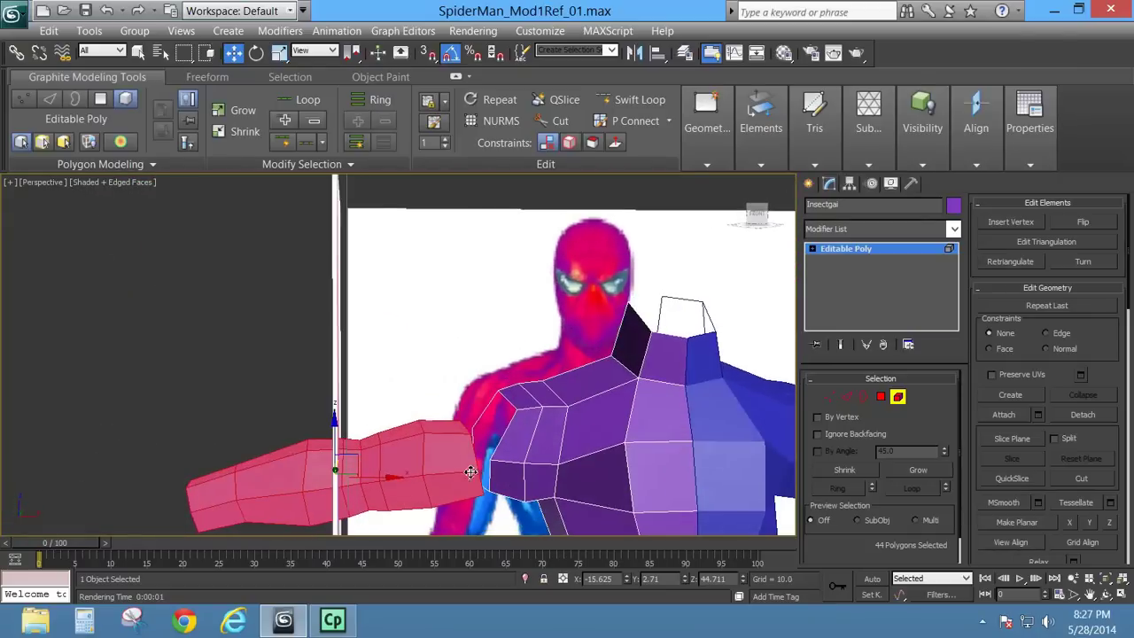
Step: Select the open borders of the shoulder and arm and bridge them together
left_click(864, 397)
middle_click_drag(476, 445, 503, 423, "alt")
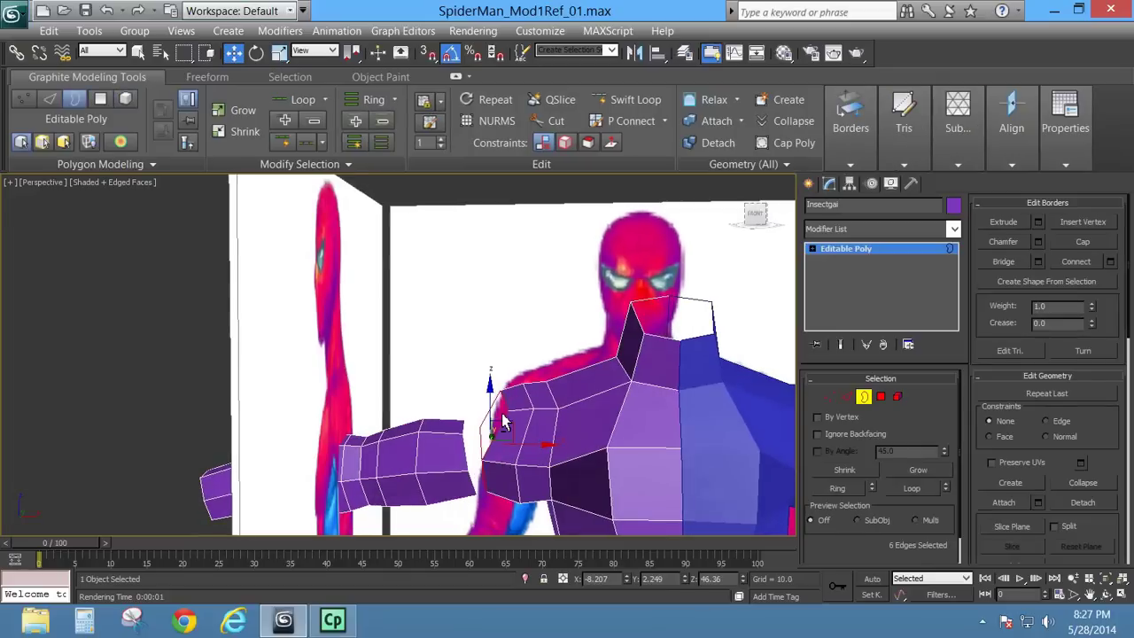
left_click(462, 457, "ctrl")
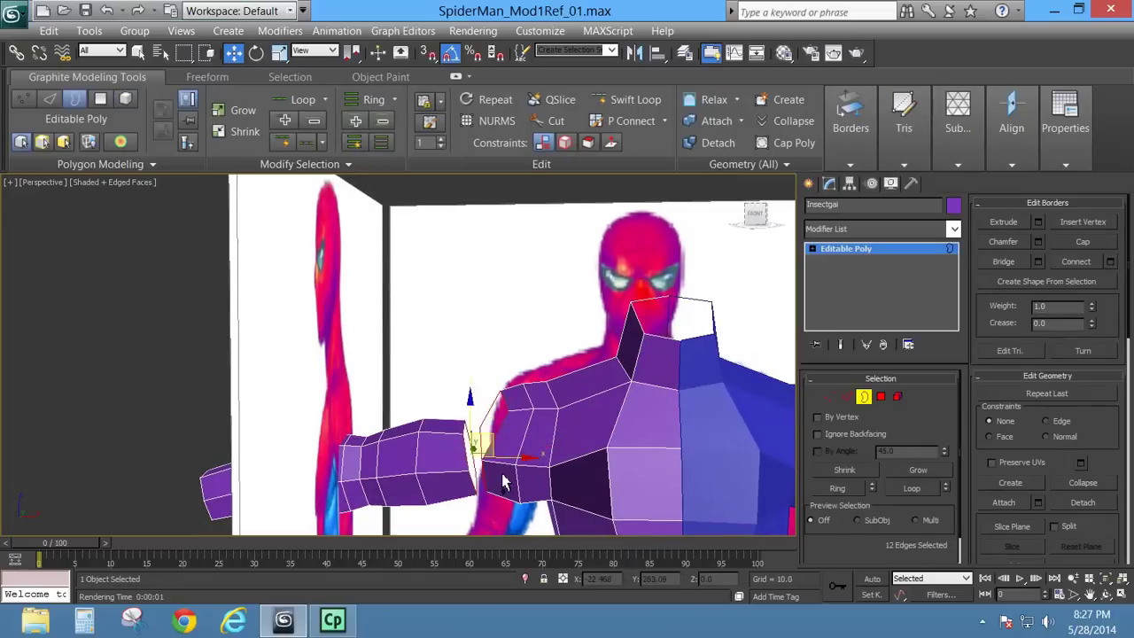
scroll(463, 465, "up", 5)
middle_click_drag(541, 394, 580, 383, "alt")
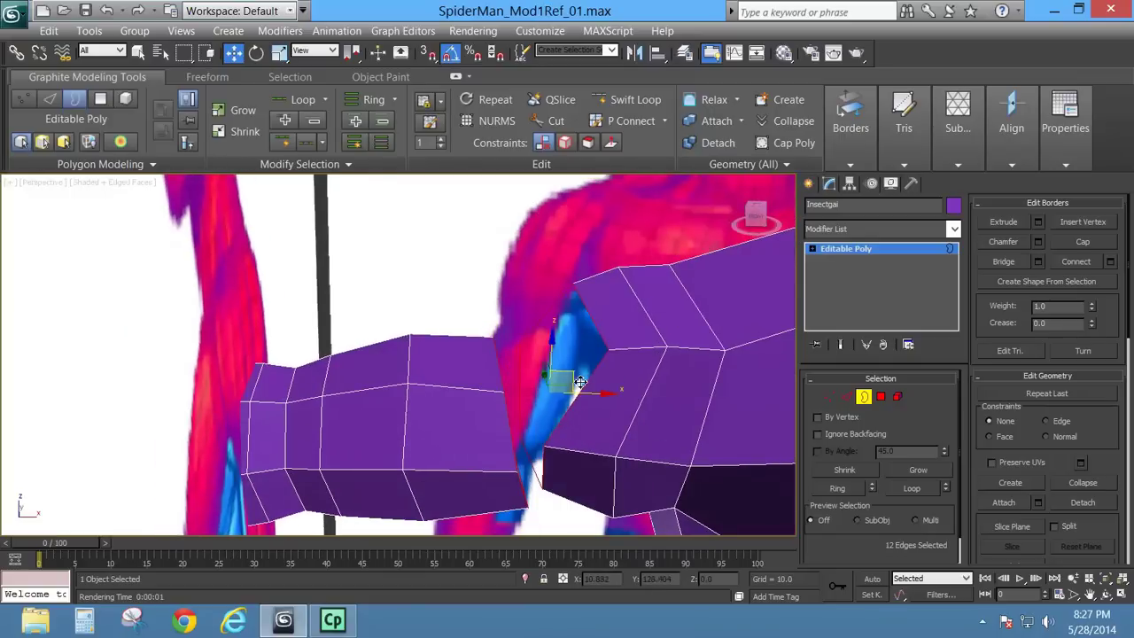
left_click(1006, 263)
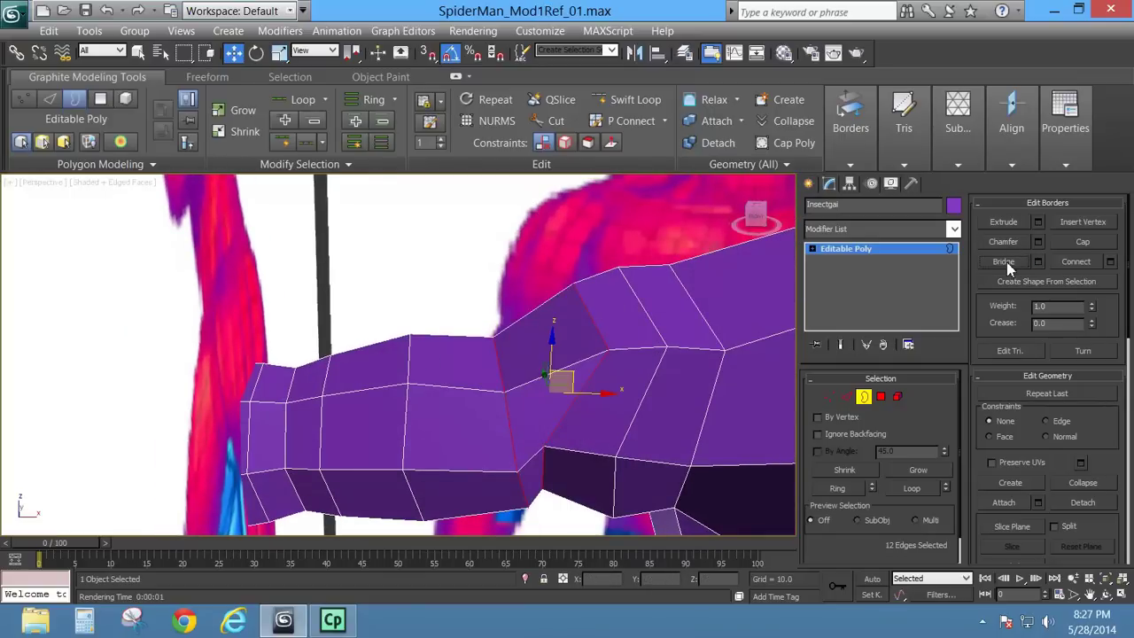
Step: In vertex mode, move the upper back vertex where the shoulder begins about 0.7 inward and 0.4 up
middle_click_drag(720, 465, 754, 440, "alt")
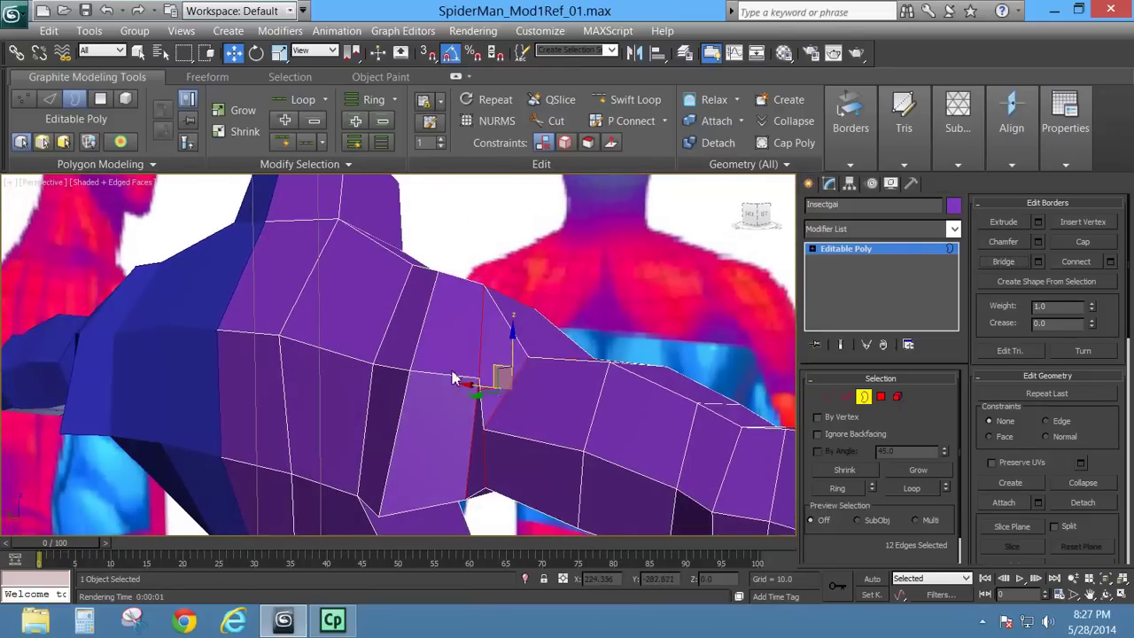
middle_click_drag(473, 311, 503, 336, "alt")
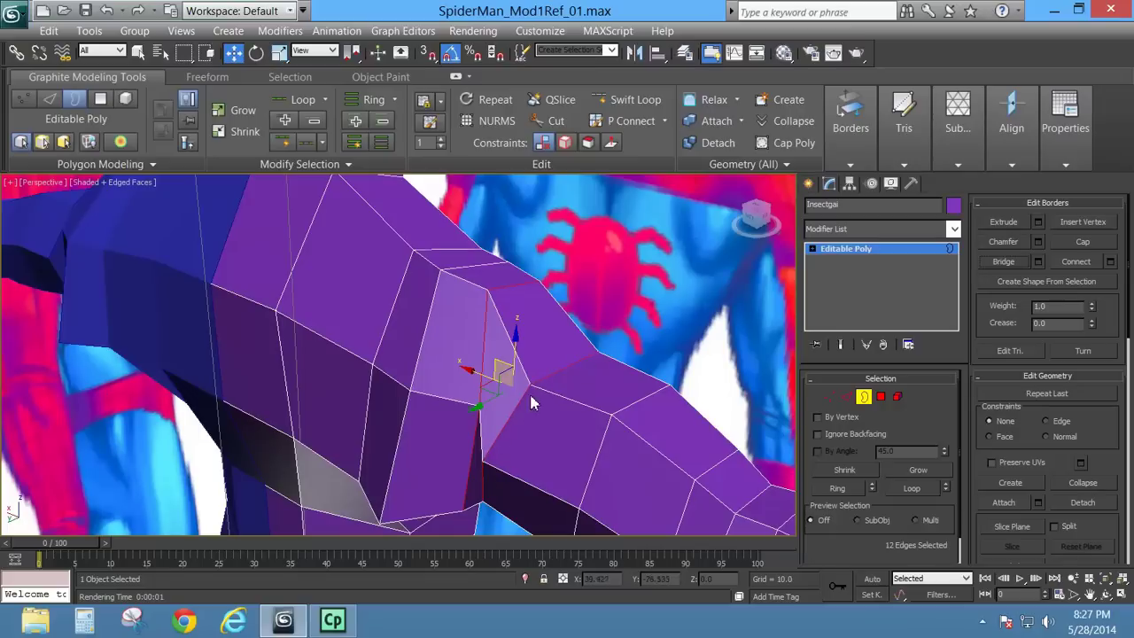
mouse_move(534, 385)
middle_mouse_down("alt")
mouse_move(564, 380)
mouse_move(541, 389)
middle_mouse_up("alt")
scroll(541, 390, "down", 3)
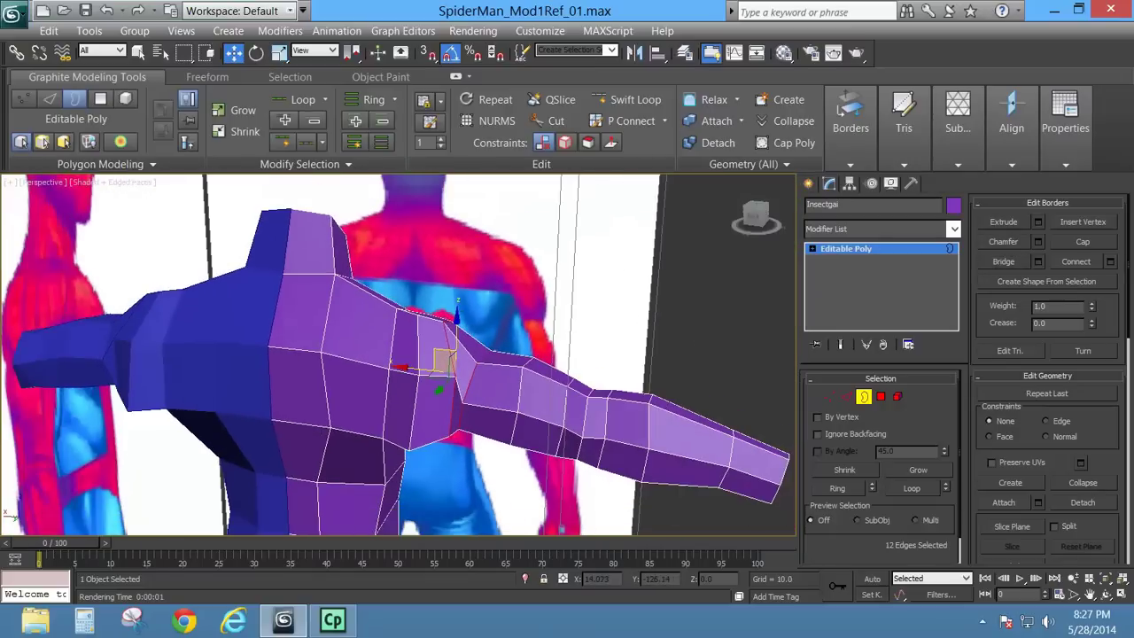
middle_click_drag(416, 413, 448, 394, "alt")
key("1")
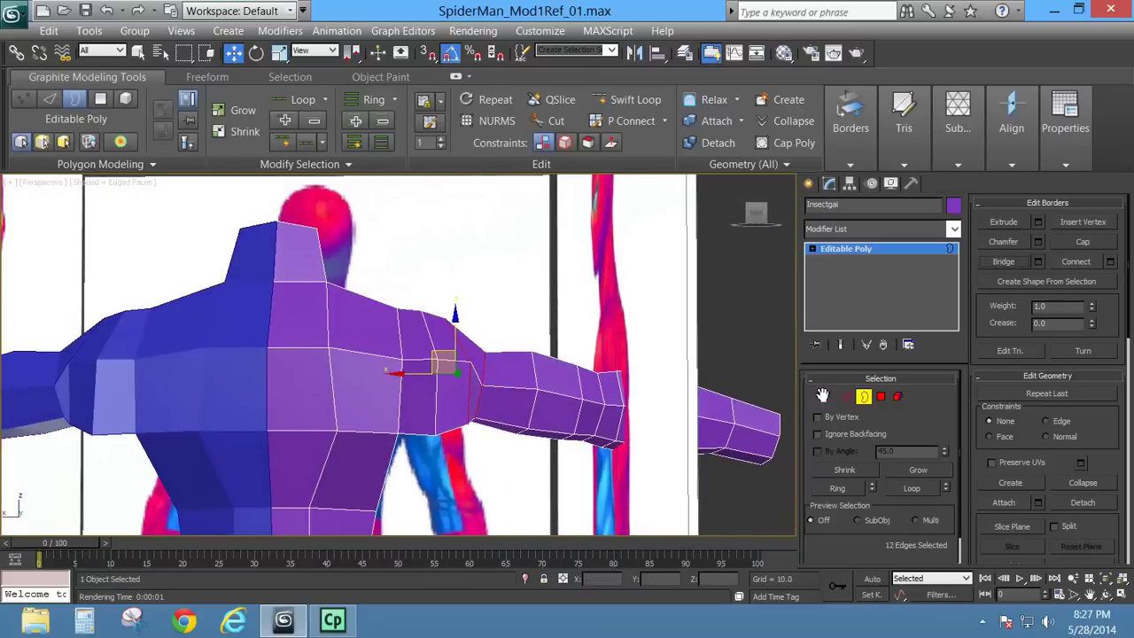
left_click(402, 361)
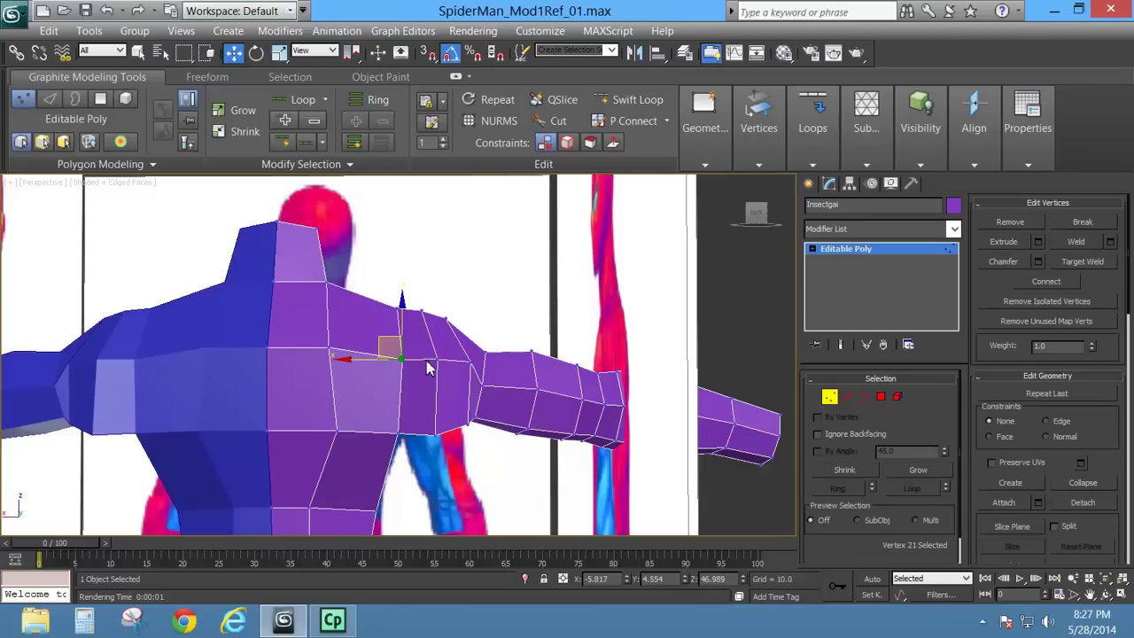
left_click_drag(387, 340, 370, 332)
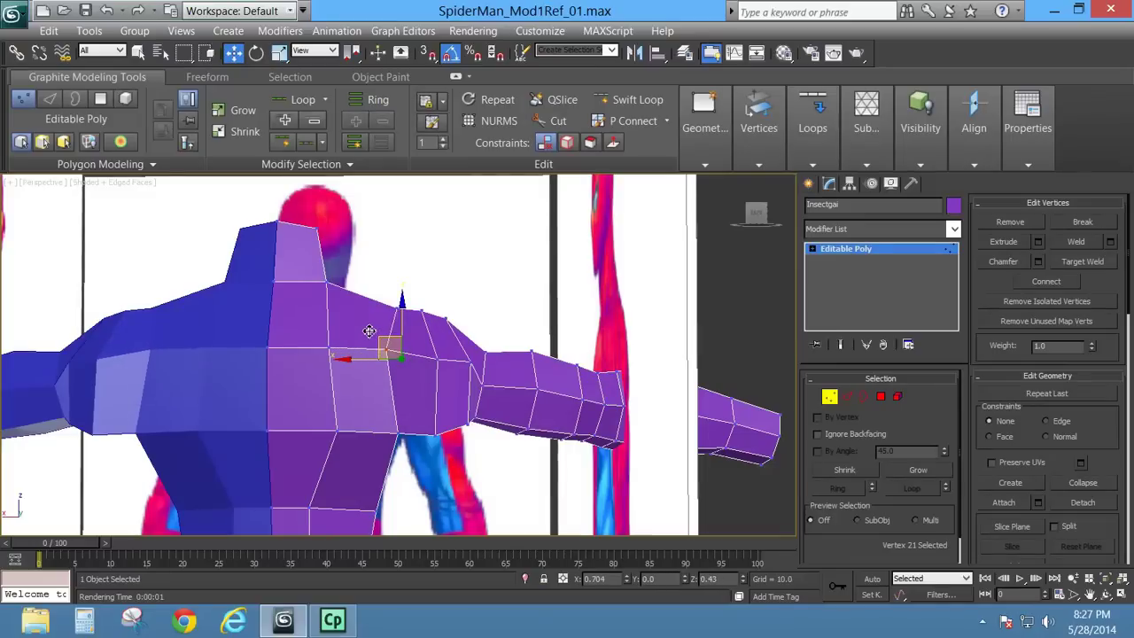
Step: Adjust the neighbouring back vertices towards the bridged arm seam, shifting them inward and up to even out the horizontal edge flow
left_click(438, 362)
left_click_drag(415, 340, 469, 354)
left_click(474, 363)
left_click(484, 386)
scroll(474, 435, "up", 4)
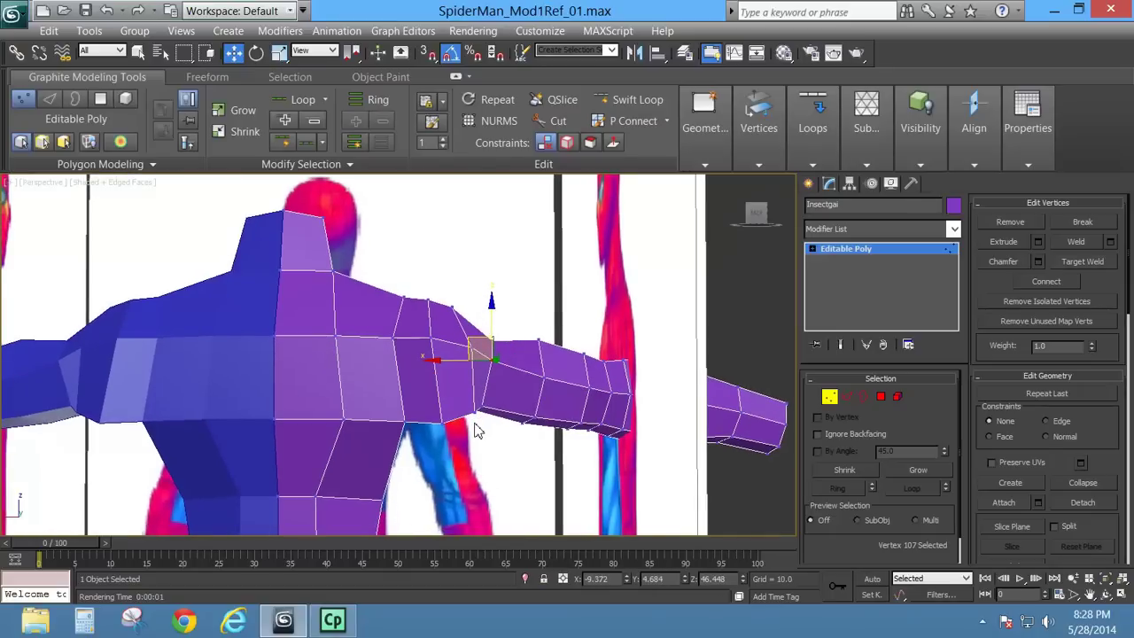
Step: Move the lower back shoulder vertex about 0.6 inward and 0.7 up, and nudge its two neighbours along the armpit inward and up
middle_click_drag(411, 463, 457, 345, "alt")
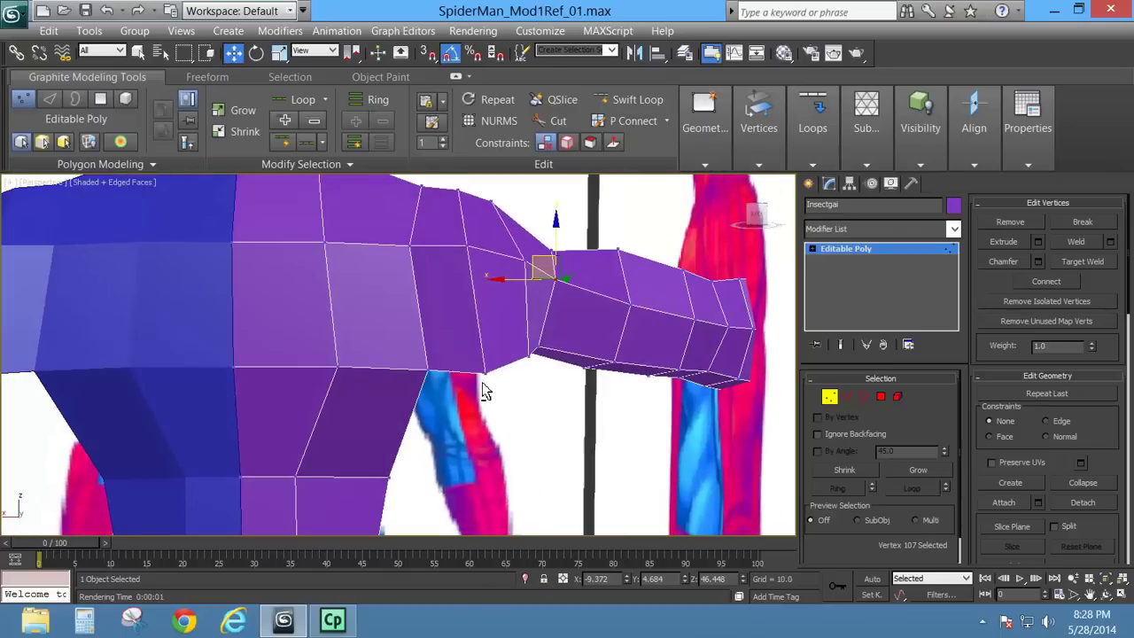
left_click(459, 358)
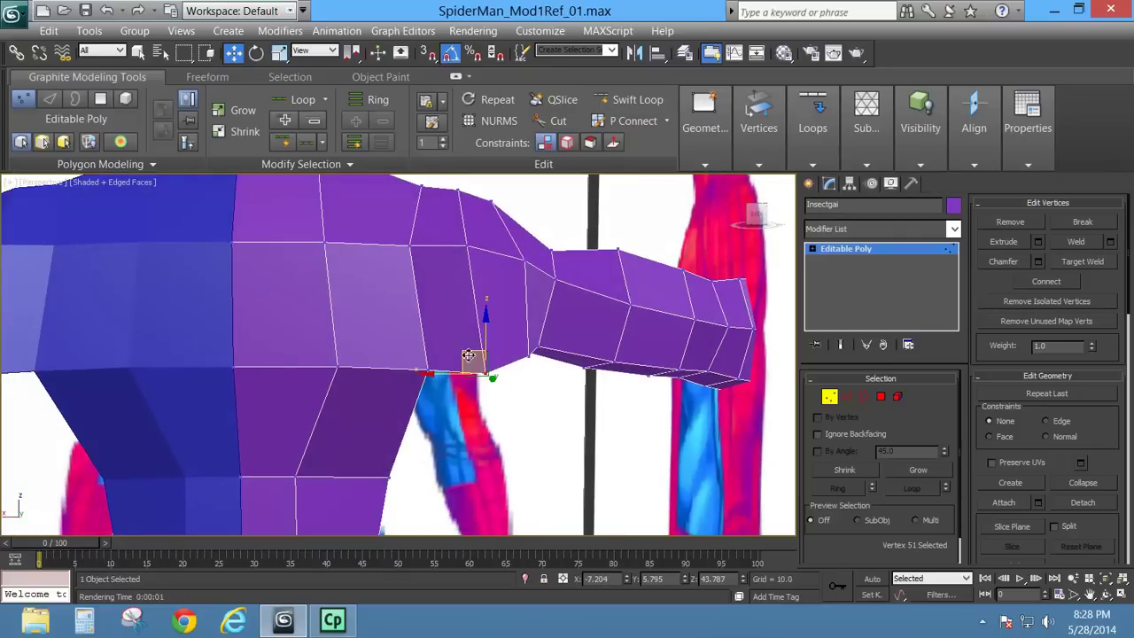
left_click_drag(468, 356, 432, 310)
left_click(426, 369)
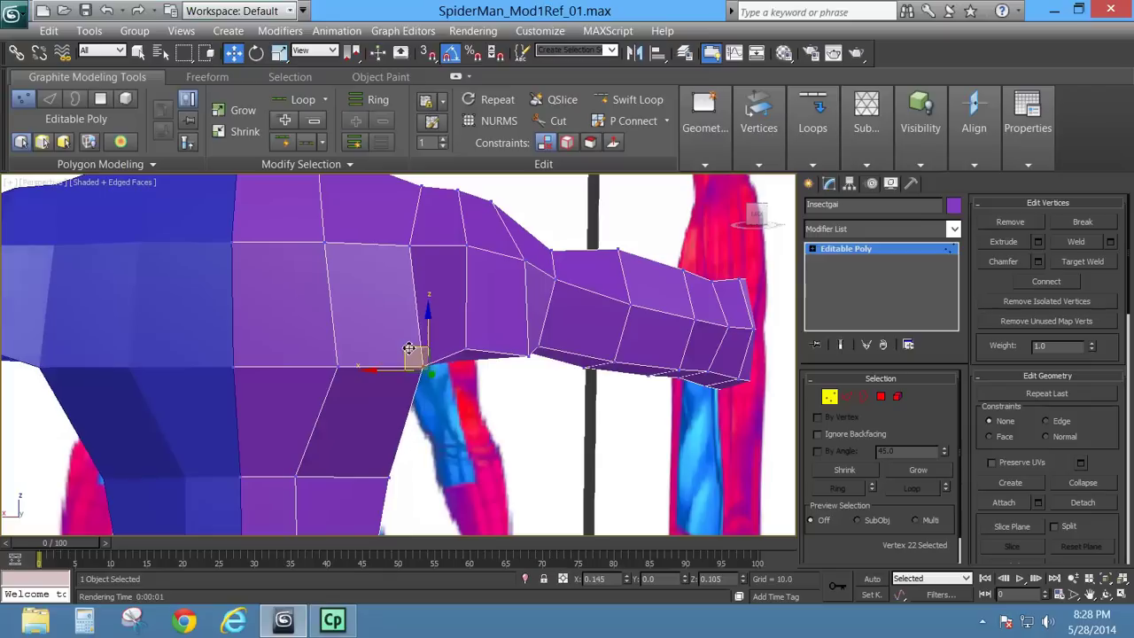
left_click(529, 357)
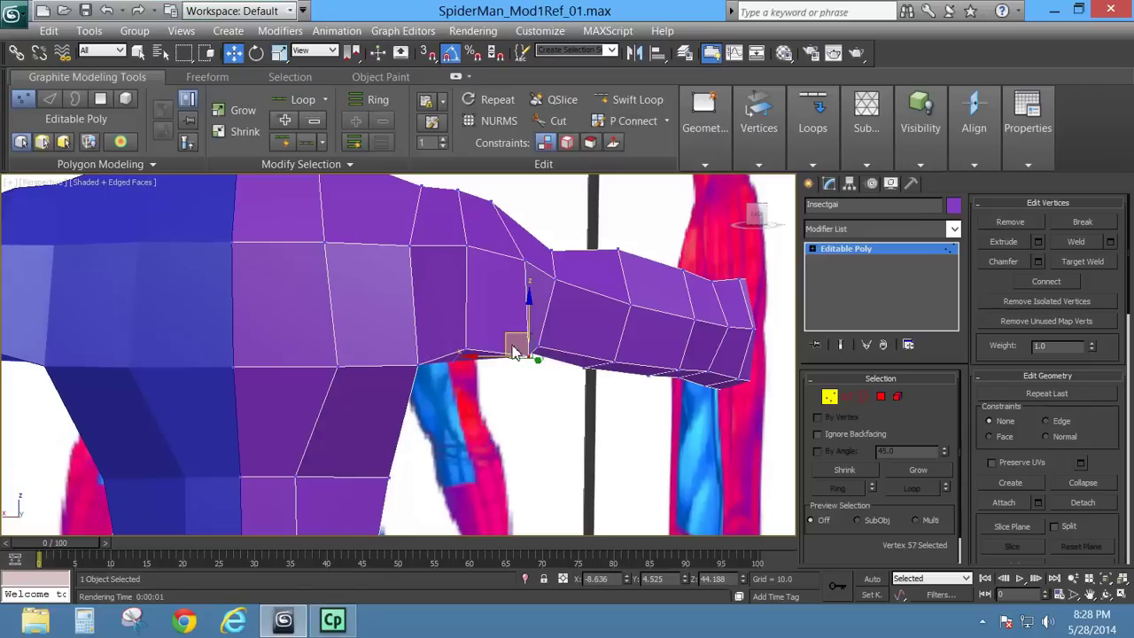
left_click_drag(511, 342, 486, 329)
Step: From below, move the armpit's back vertex forward along Y and the two adjacent inner back vertices backward to even out the underside
middle_click_drag(549, 347, 453, 324, "alt")
left_click(444, 342)
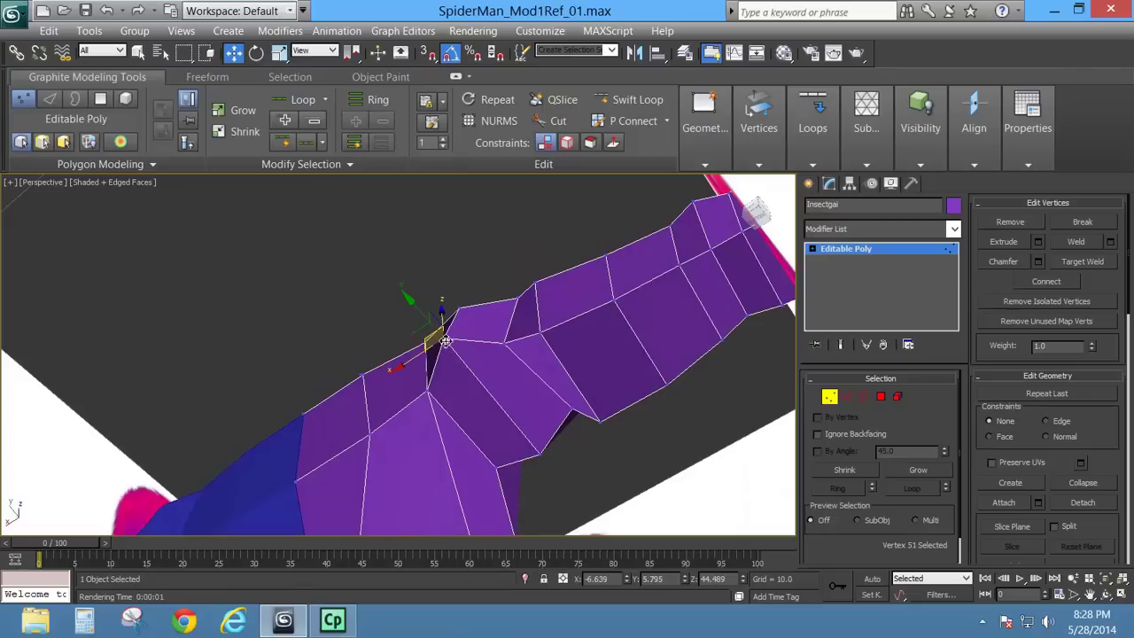
left_click_drag(421, 309, 385, 349)
left_click(429, 392)
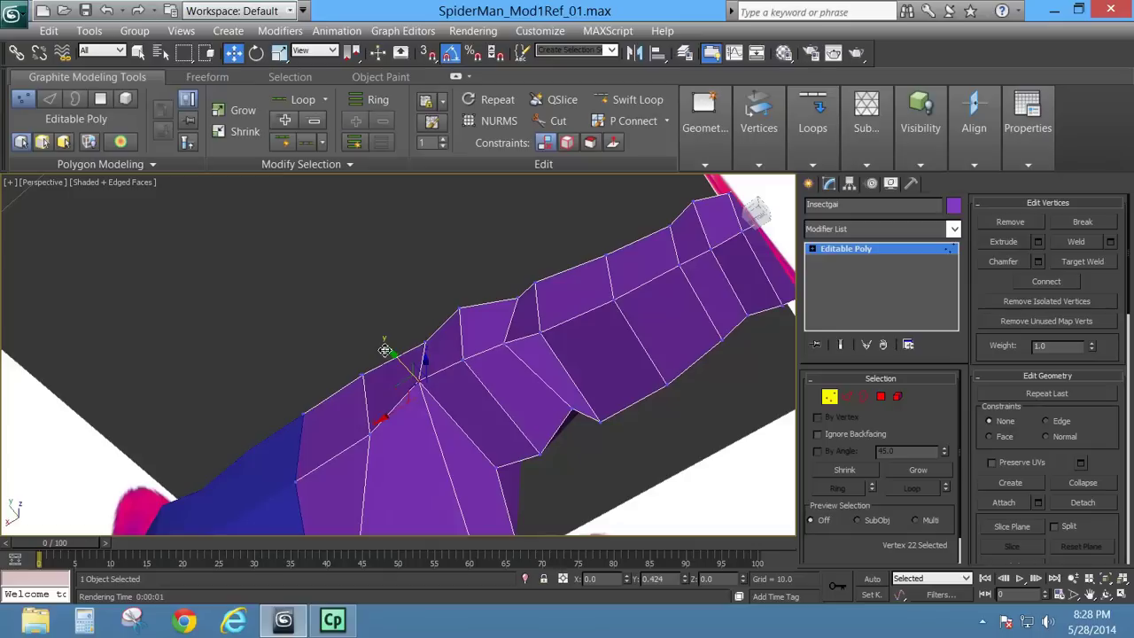
left_click(373, 435)
left_click_drag(343, 412, 329, 396)
middle_click_drag(435, 356, 475, 354, "alt")
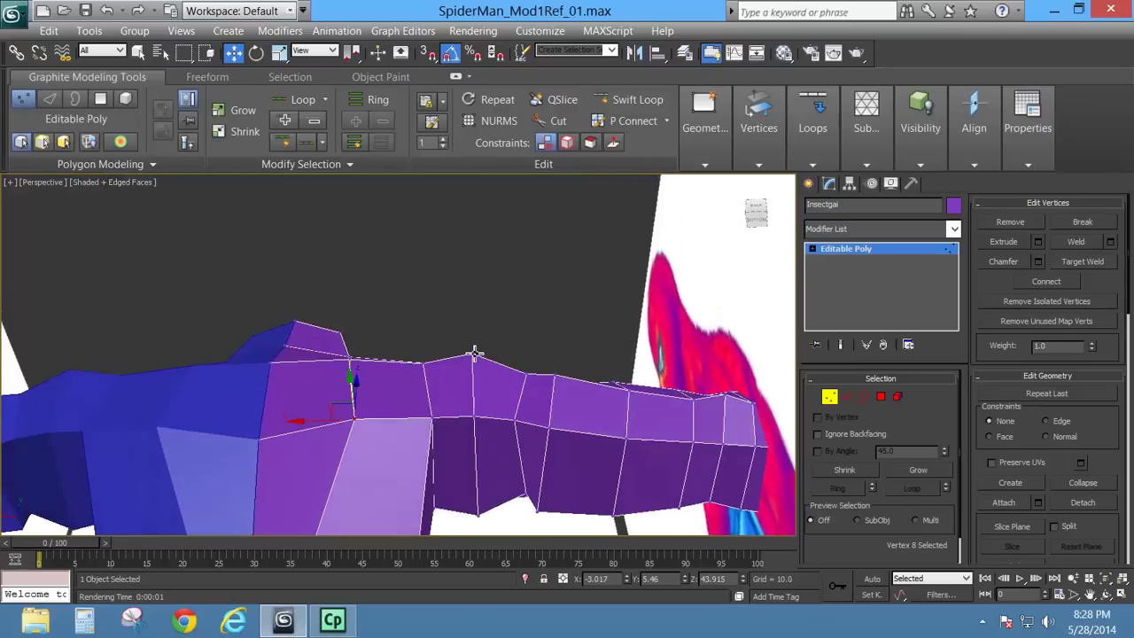
Step: From below, move the upper back vertex at the shoulder and its outer neighbour about 0.3 backward each along Y
left_click(352, 358)
mouse_move(354, 358)
middle_mouse_down("alt")
mouse_move(367, 362)
mouse_move(368, 342)
middle_mouse_up("alt")
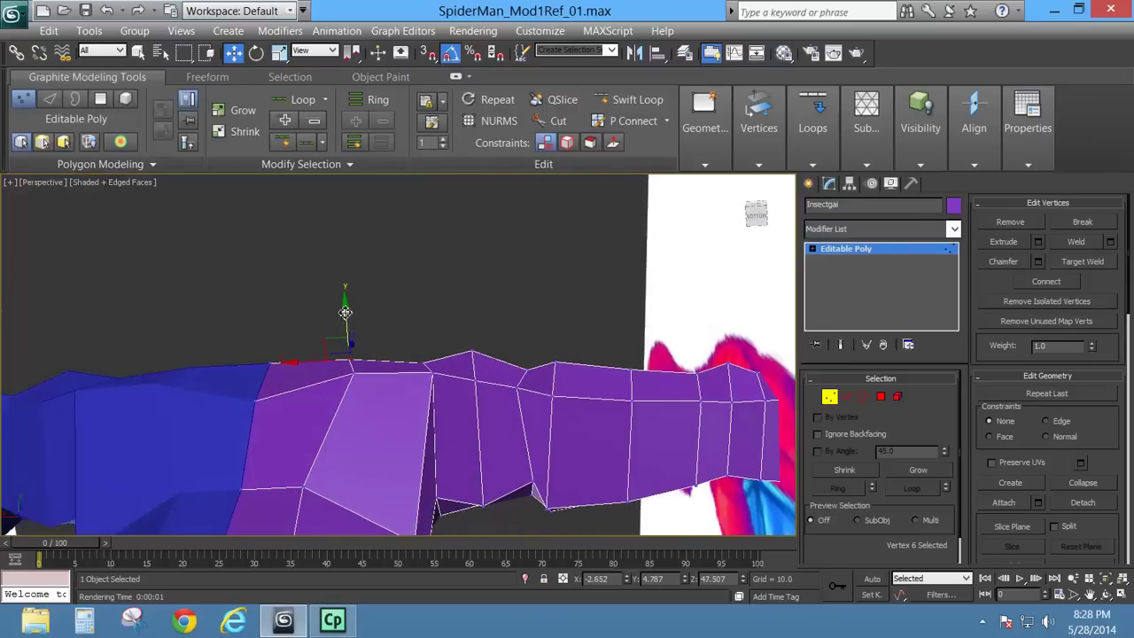
left_click_drag(345, 313, 344, 304)
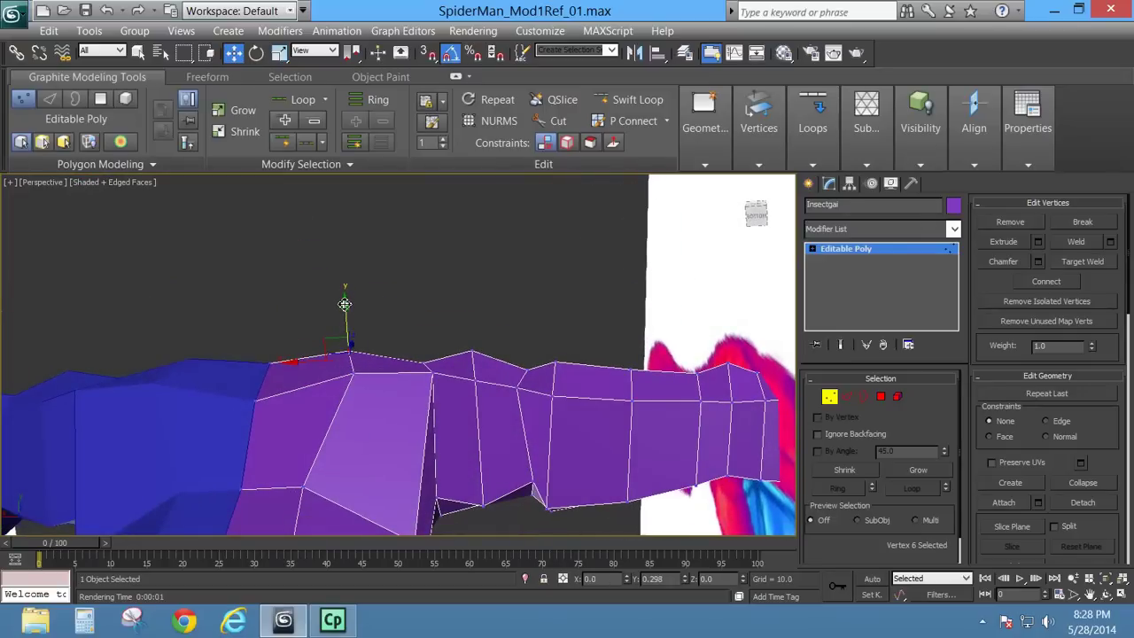
left_click(423, 365)
left_click_drag(421, 335, 420, 320)
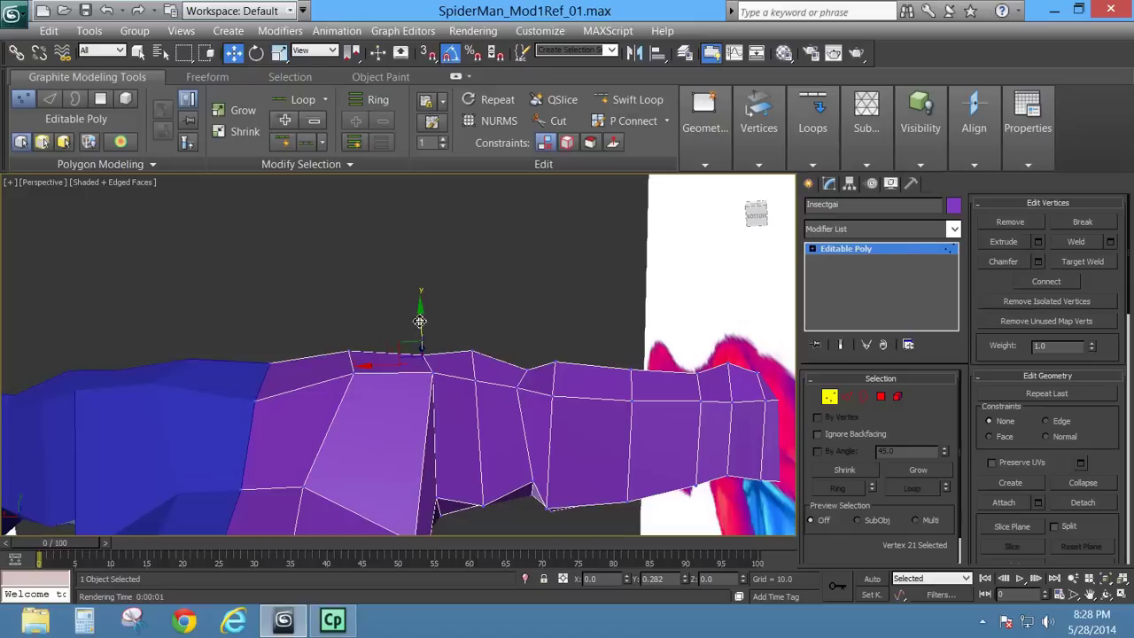
Step: From the front, raise the armpit vertex about 0.7 and the seam vertex above it, and lower the adjoining chest vertex slightly
middle_click_drag(478, 372, 496, 350, "alt")
scroll(496, 372, "down", 1)
mouse_move(487, 394)
middle_mouse_down()
mouse_move(527, 352)
mouse_move(460, 396)
mouse_move(473, 402)
middle_mouse_up()
scroll(519, 390, "up", 4)
scroll(519, 390, "down", 3)
scroll(399, 354, "up", 3)
scroll(499, 415, "down", 3)
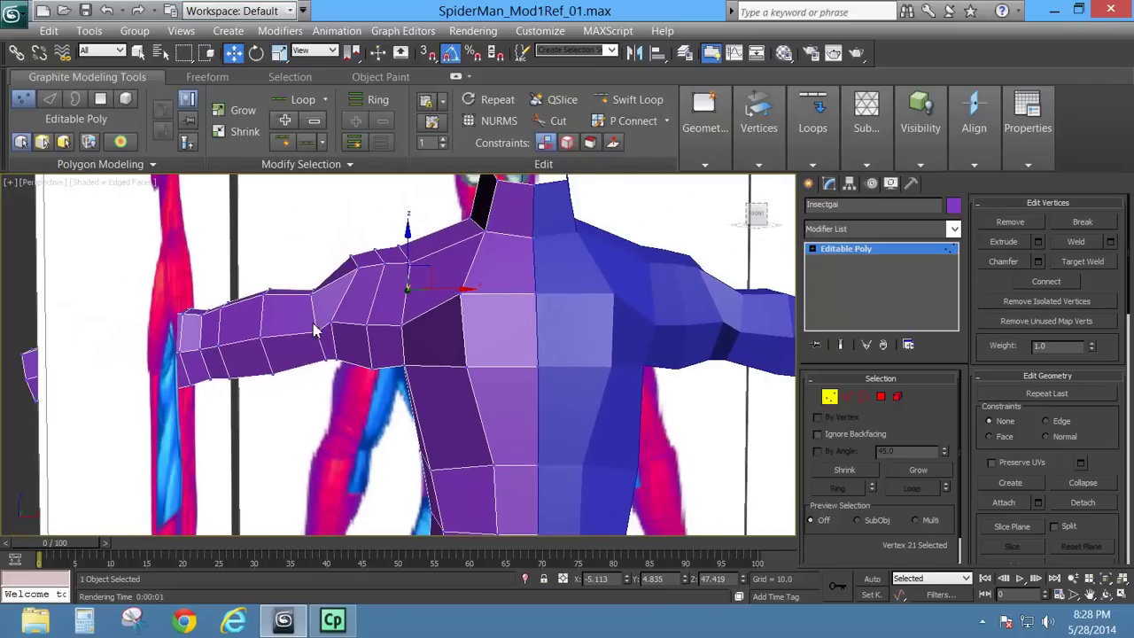
left_click(406, 363)
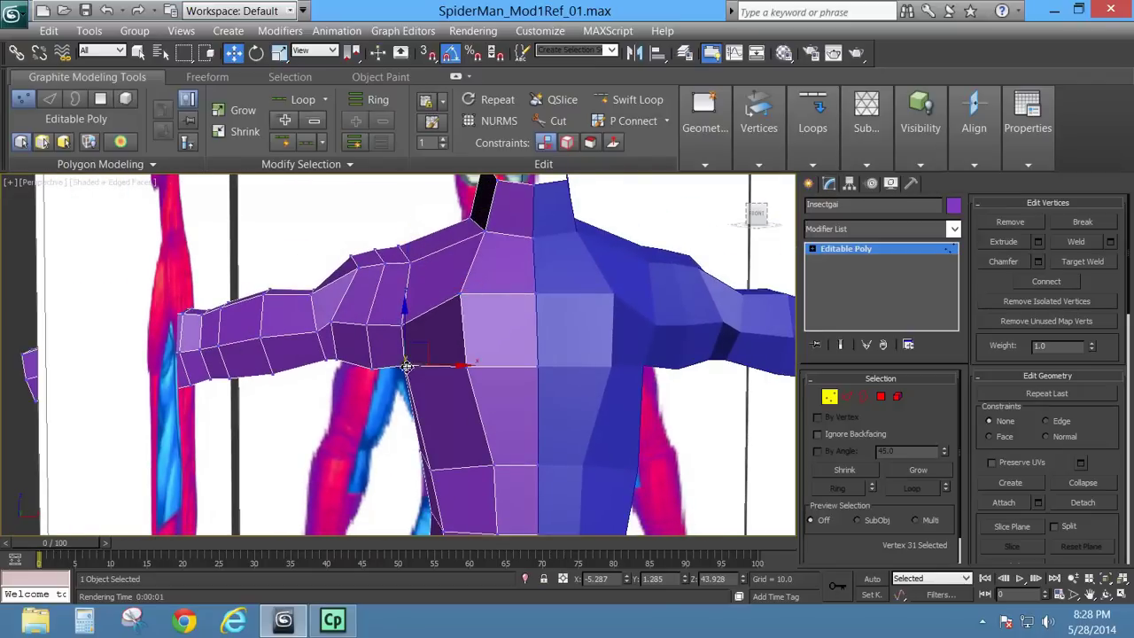
left_click(403, 325)
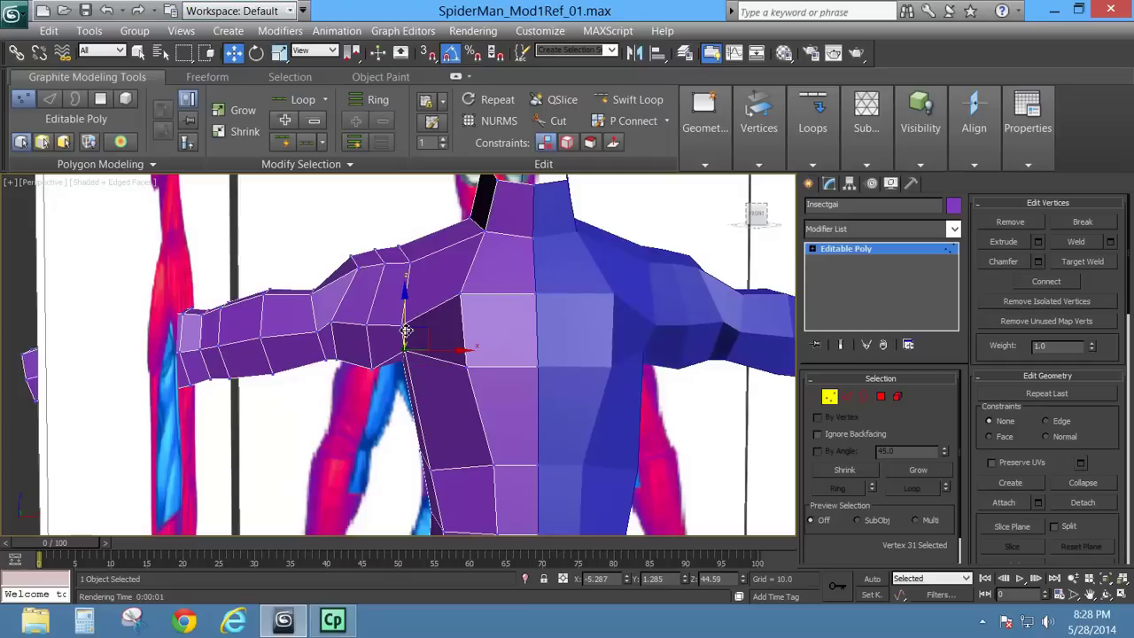
left_click_drag(405, 306, 406, 276)
left_click(462, 295)
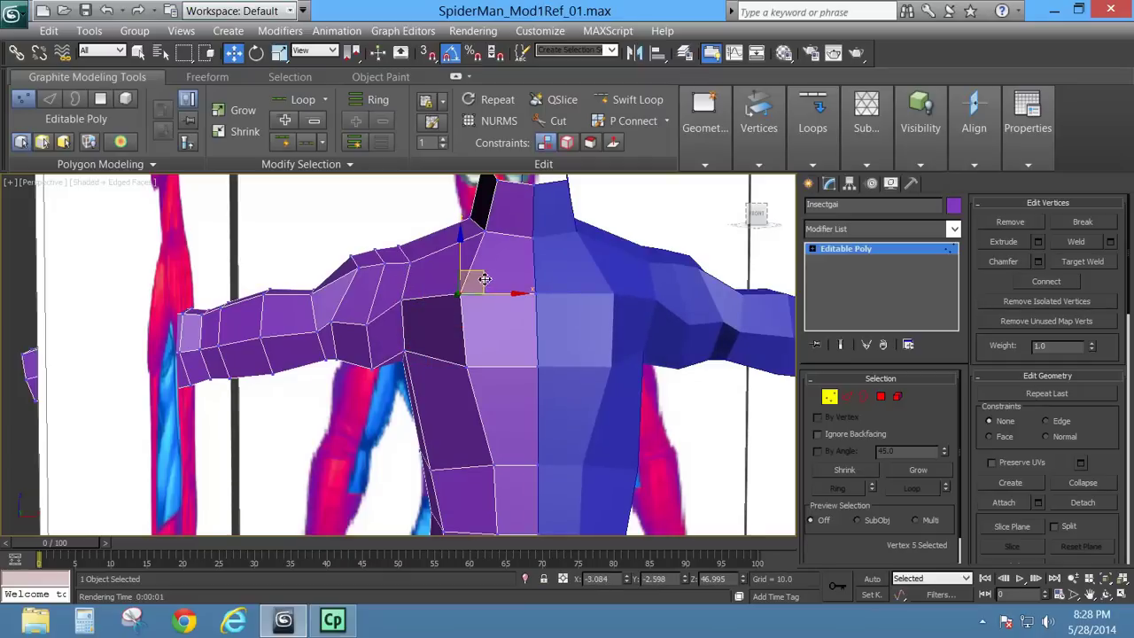
Step: Raise the three front vertices running from the armpit seam along the upper arm, shifting the middle one about 0.2 inward and 0.4 up
left_click(372, 321)
left_click_drag(373, 321, 392, 292)
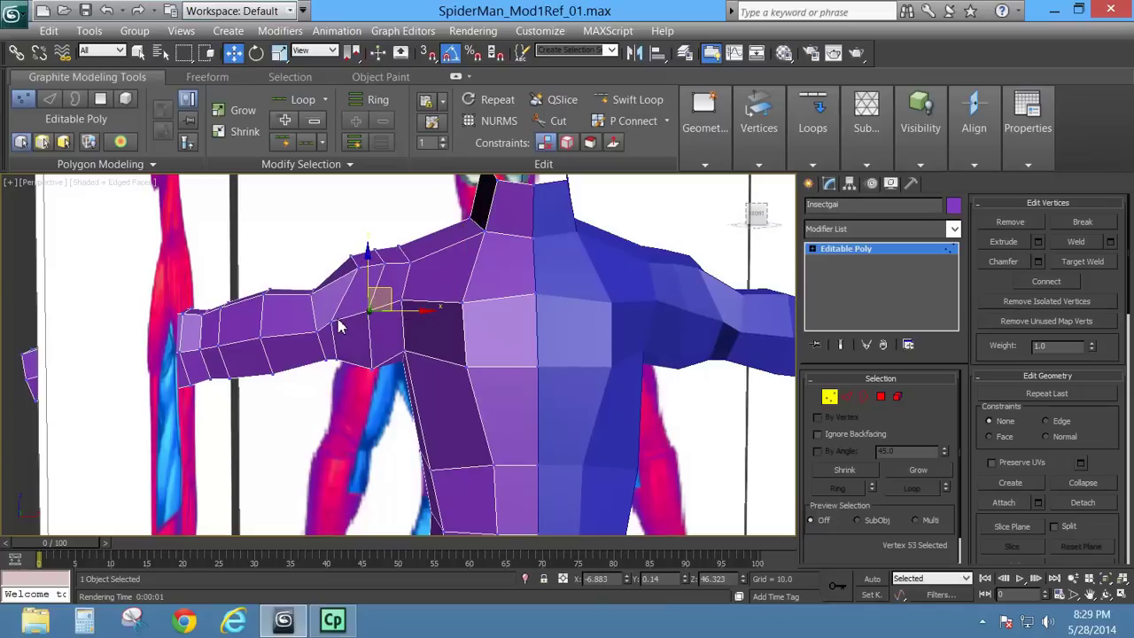
left_click(336, 316)
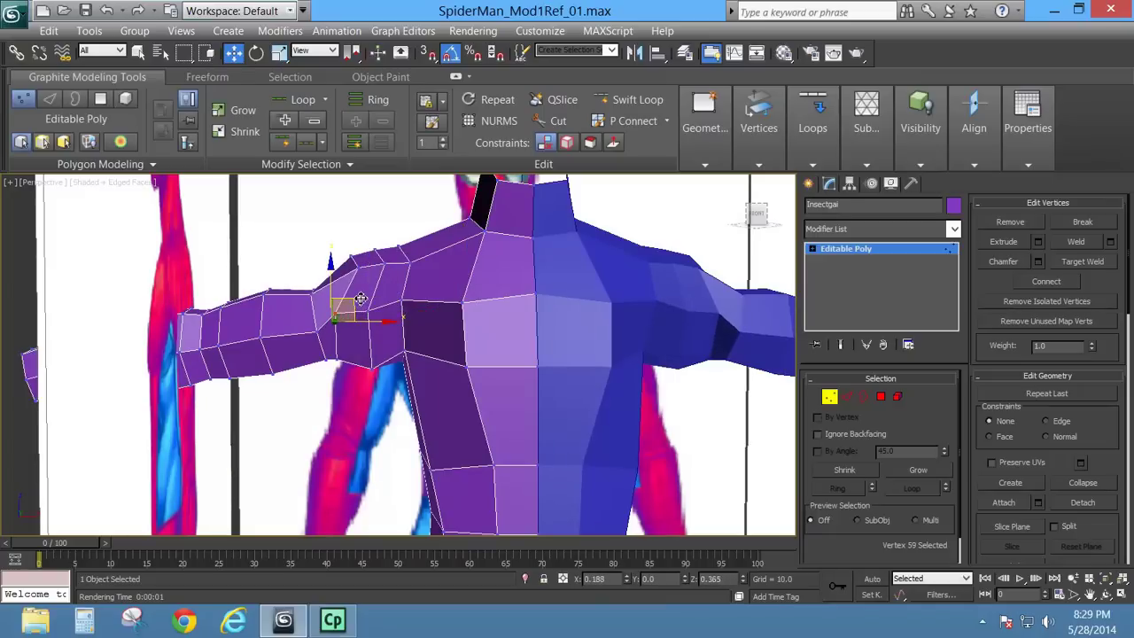
left_click(317, 331)
left_click_drag(341, 318, 340, 307)
scroll(372, 314, "up", 4)
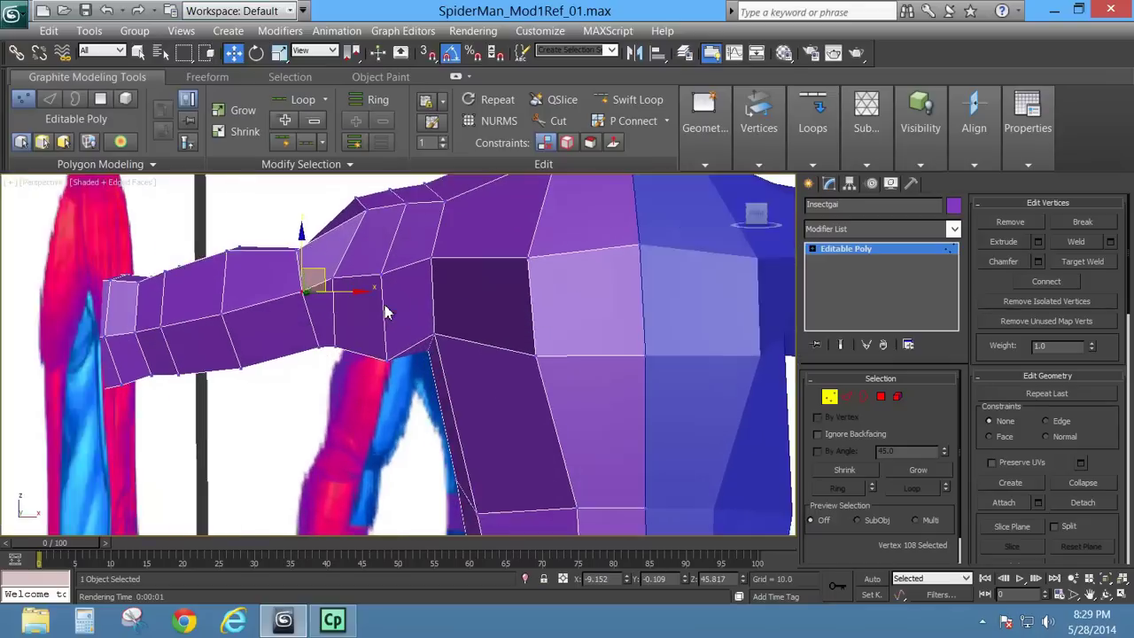
Step: Spread the two upper front shoulder vertices outward, and raise the middle vertex on top of the shoulder slightly
left_click(375, 237)
middle_click_drag(399, 278, 433, 359)
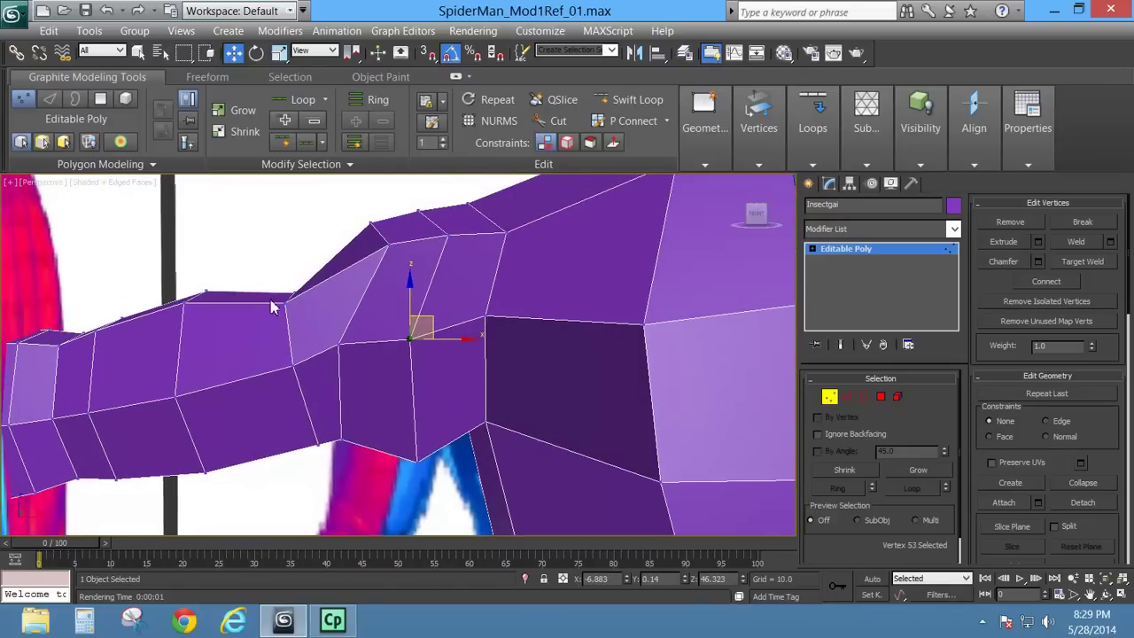
left_click(390, 245)
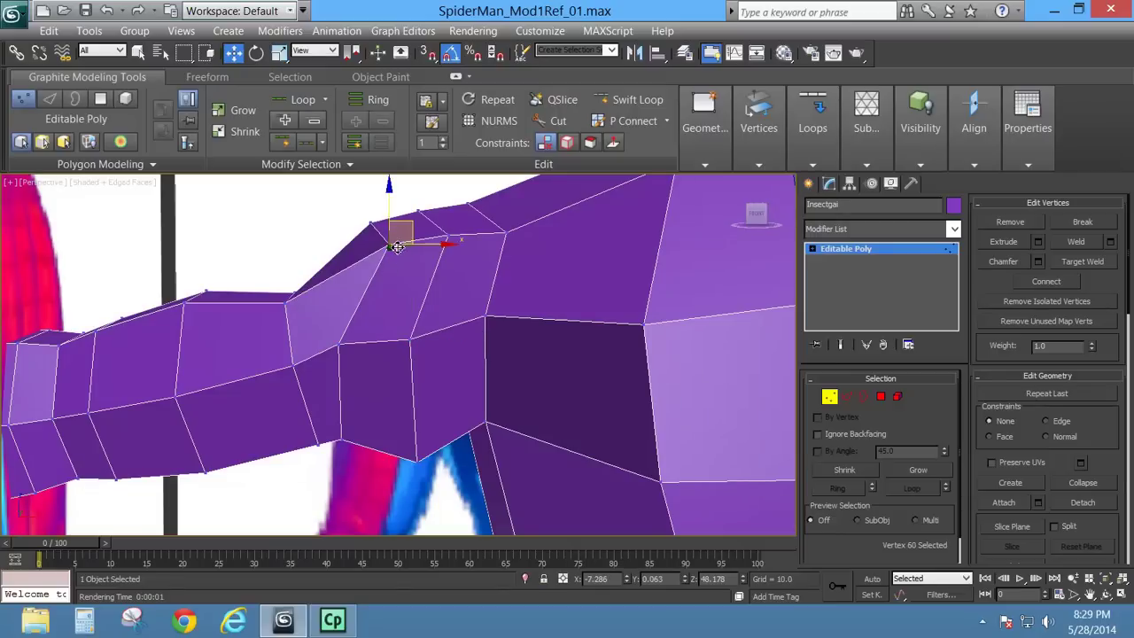
left_click_drag(415, 227, 392, 238)
left_click(450, 238)
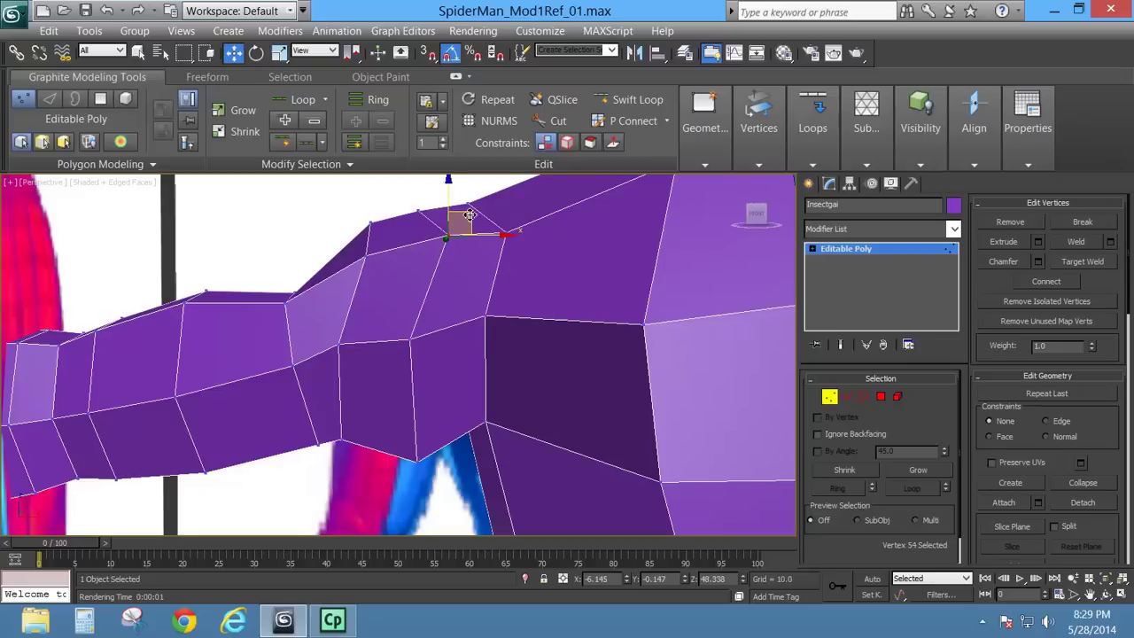
left_click_drag(470, 215, 444, 189)
left_click(417, 211)
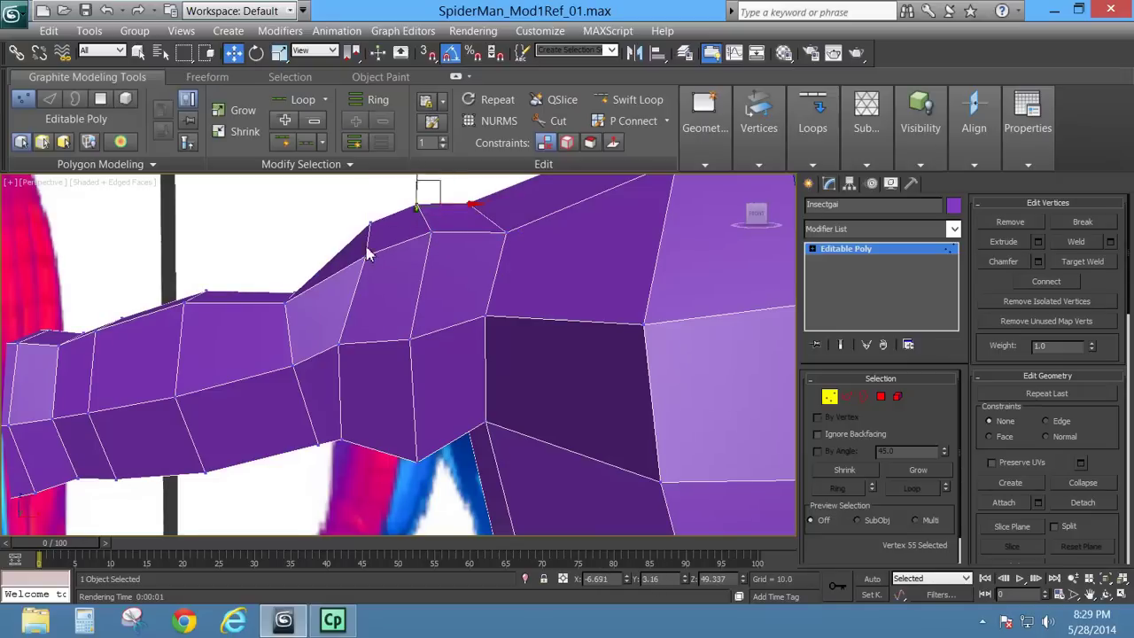
Step: Move the three front shoulder vertices above the armpit forward along Y, shifting the middle one about 0.6
middle_click_drag(337, 268, 398, 370, "alt")
left_click(421, 366)
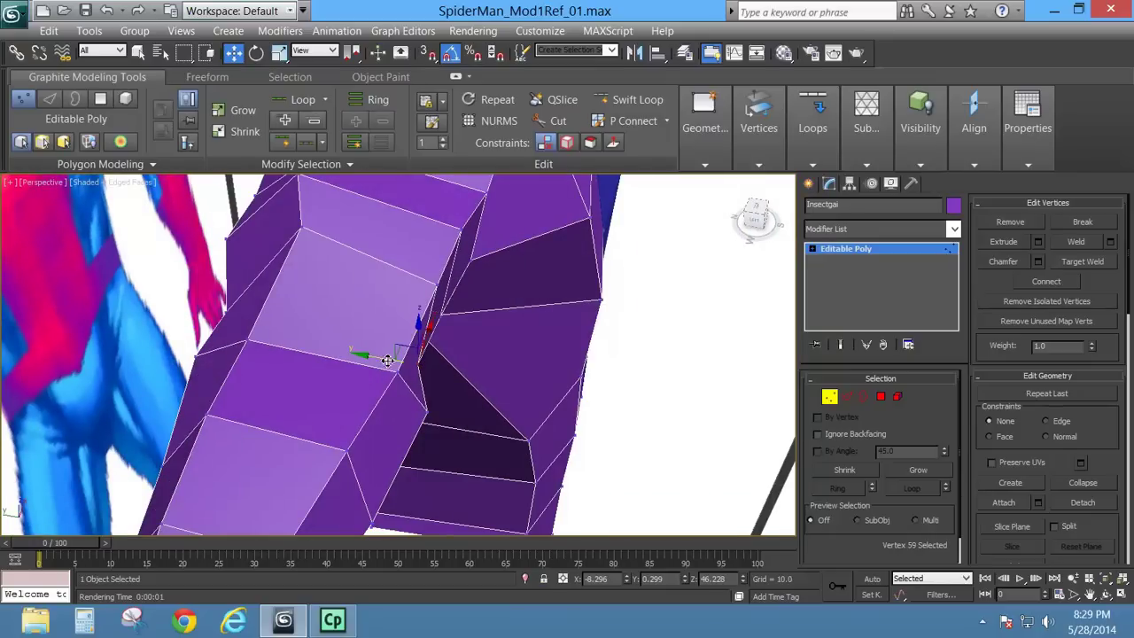
left_click_drag(383, 358, 410, 367)
middle_click_drag(466, 360, 346, 387, "alt")
left_click(512, 364)
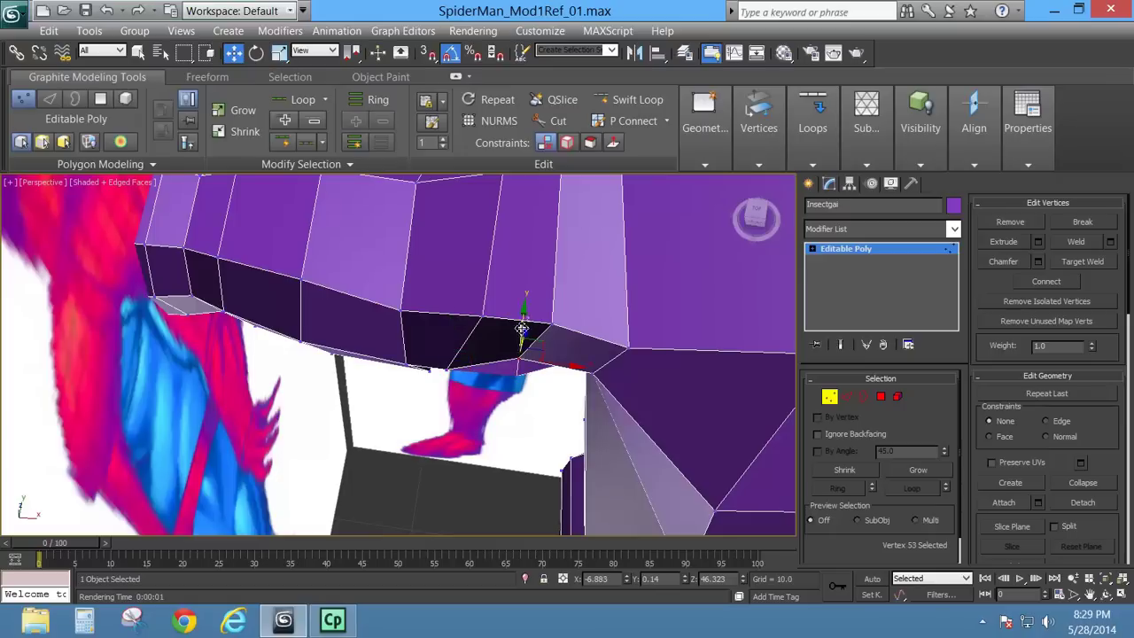
left_click_drag(525, 315, 591, 376)
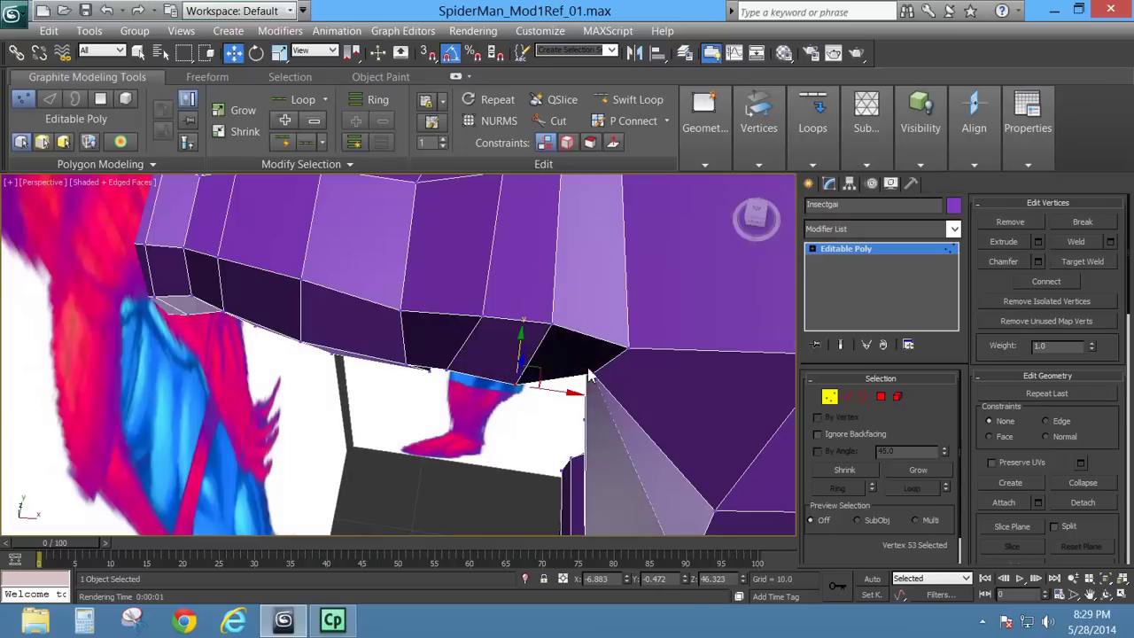
left_click(599, 352)
left_click_drag(598, 337, 582, 372)
Step: From below, move the middle front shoulder vertex about 0.3 further forward, and adjust the two underside vertices of the upper arm
middle_click_drag(604, 387, 500, 403, "alt")
left_click(492, 418)
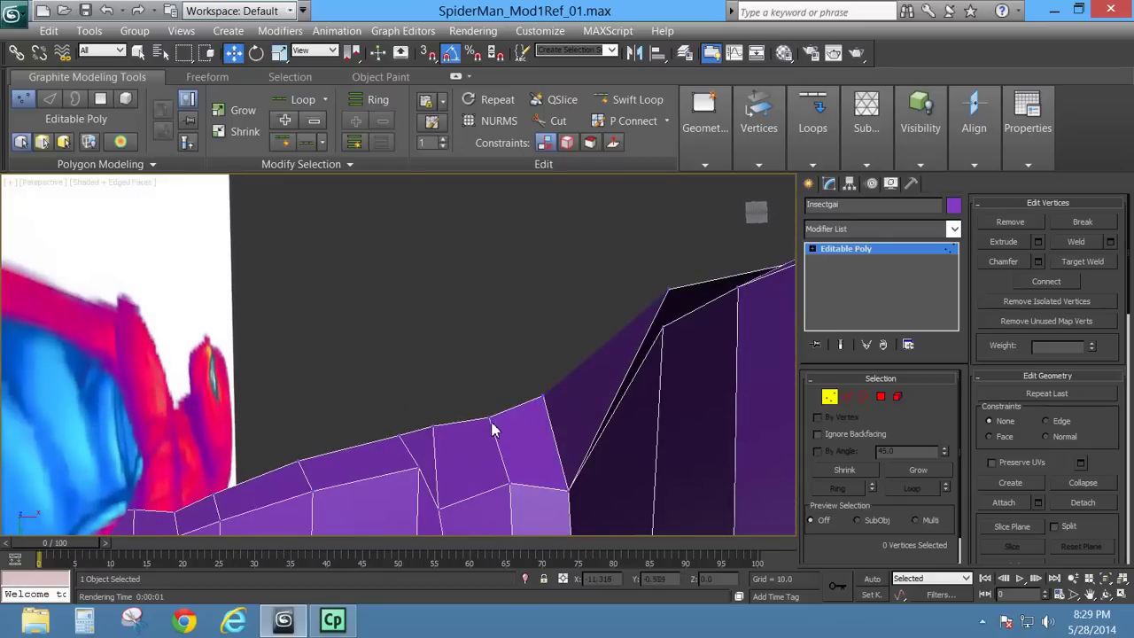
mouse_move(489, 461)
left_mouse_down()
mouse_move(488, 434)
mouse_move(489, 450)
left_mouse_up()
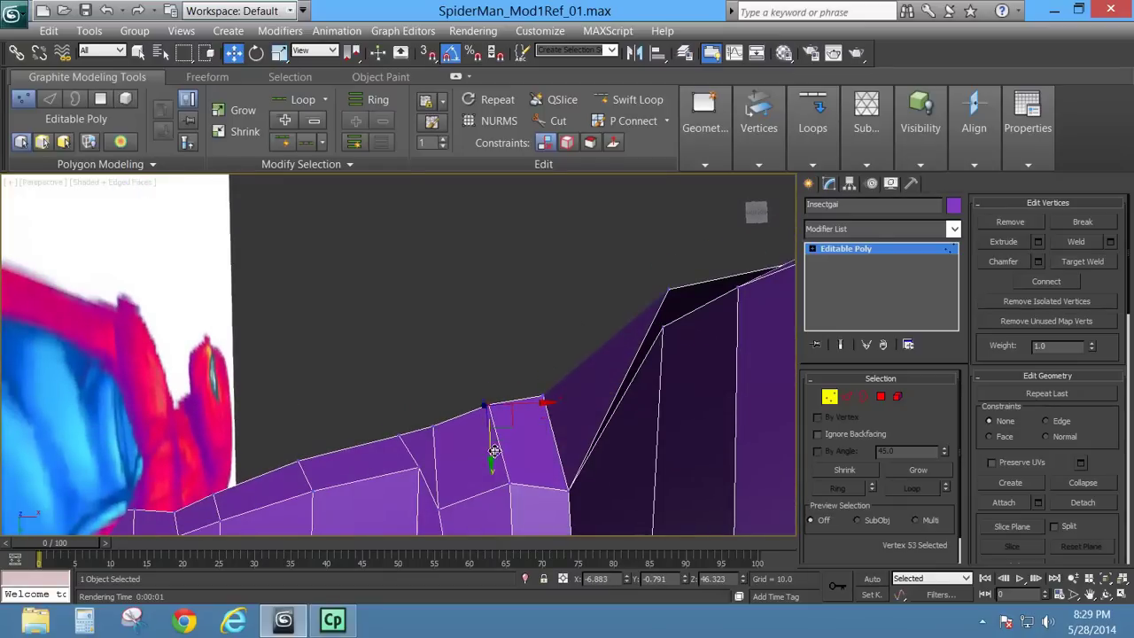
middle_click_drag(488, 450, 551, 327)
left_click(471, 328)
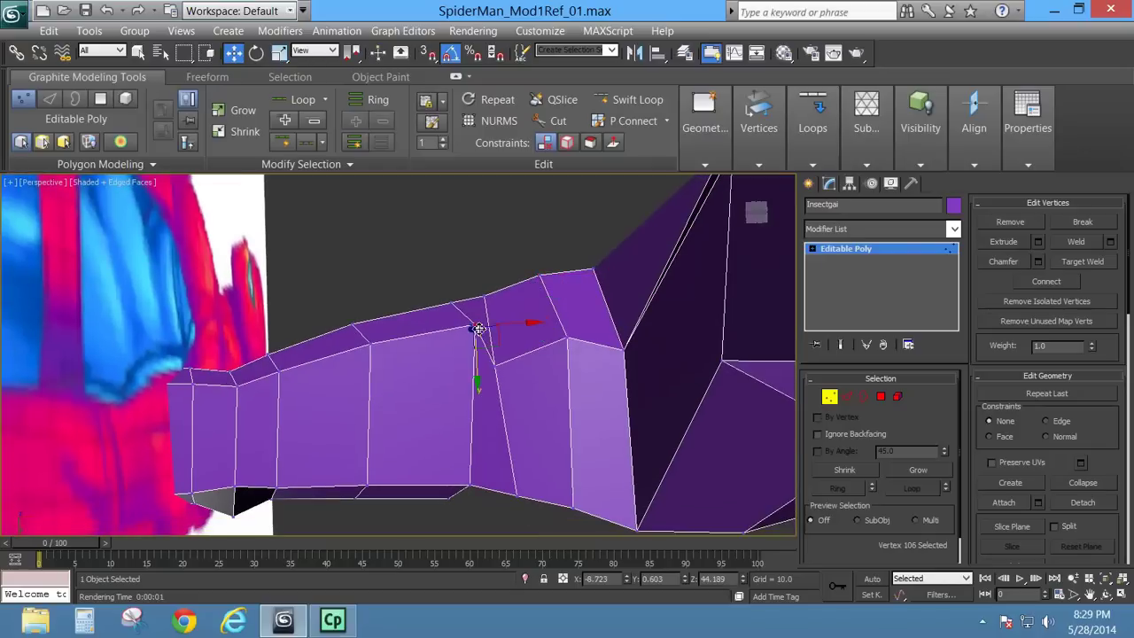
left_click_drag(490, 352, 557, 334)
left_click(499, 371)
middle_click_drag(557, 334, 580, 432, "alt")
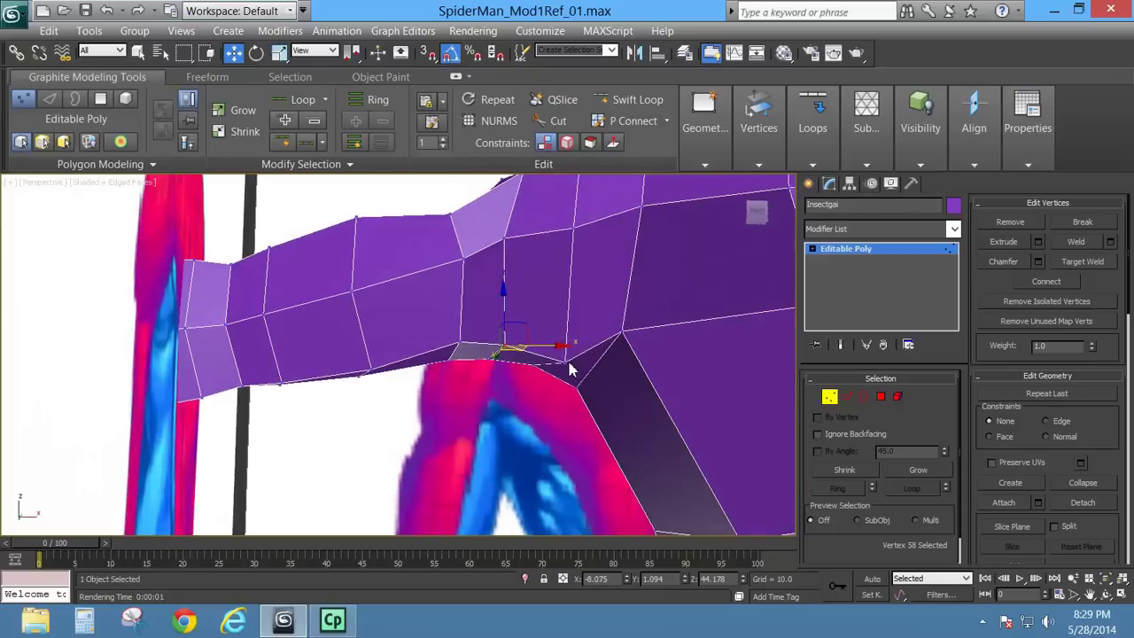
Step: From the front, raise the two underside vertices beside the armpit, then shift the next two along the arm about 0.5 and 0.2 inward
middle_click_drag(569, 370, 497, 337, "alt")
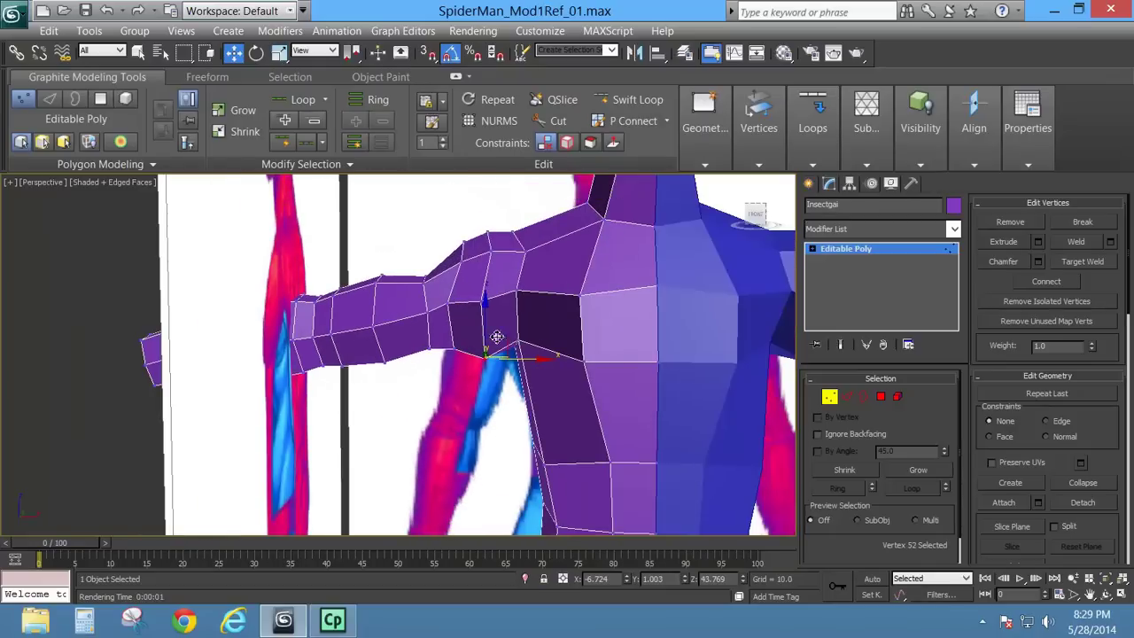
left_click_drag(497, 337, 474, 313)
left_click(455, 348)
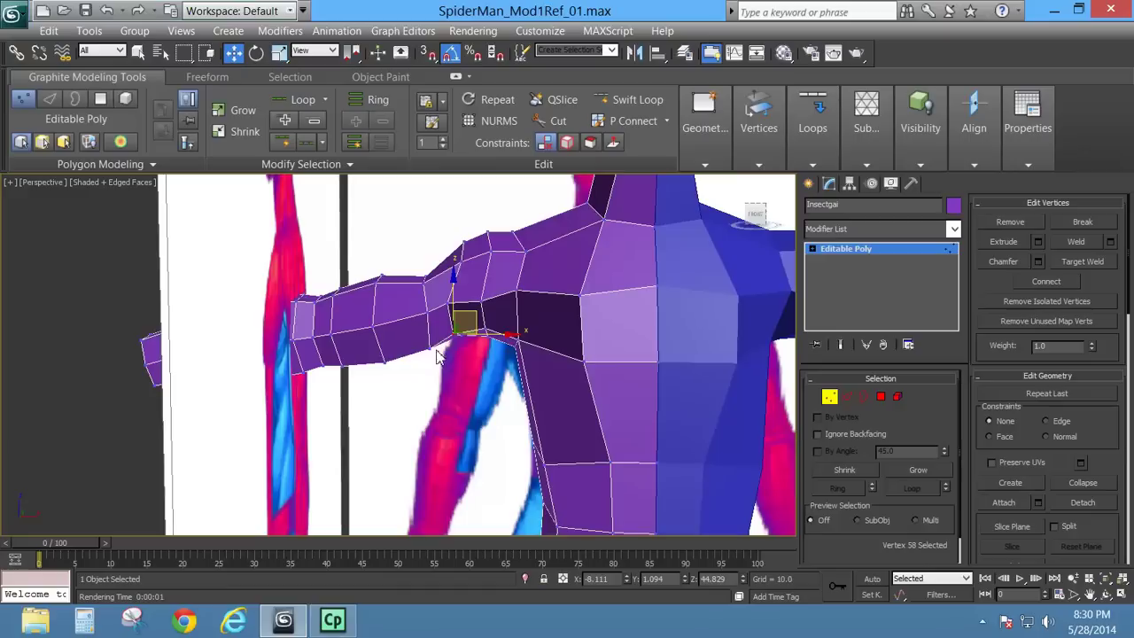
left_click(432, 350)
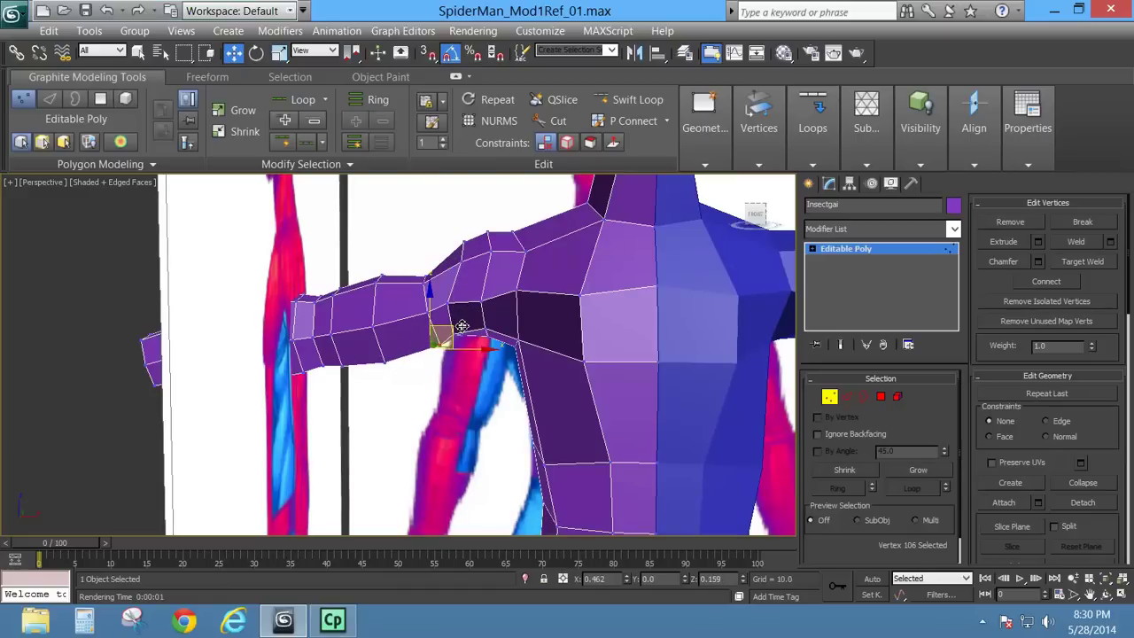
left_click(388, 359)
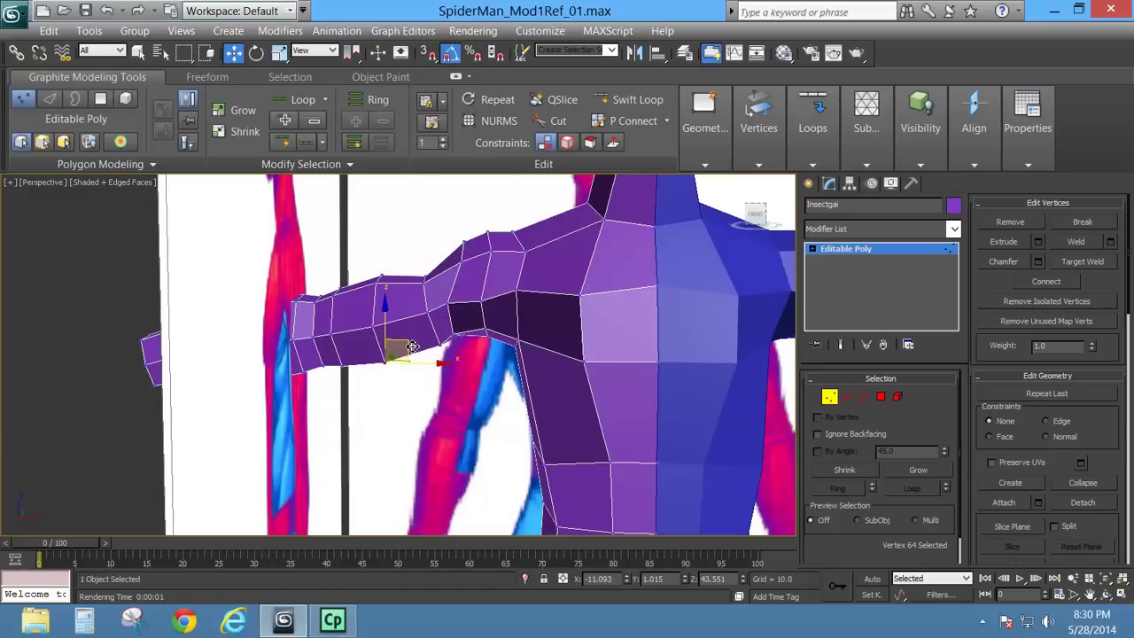
left_click_drag(411, 346, 419, 347)
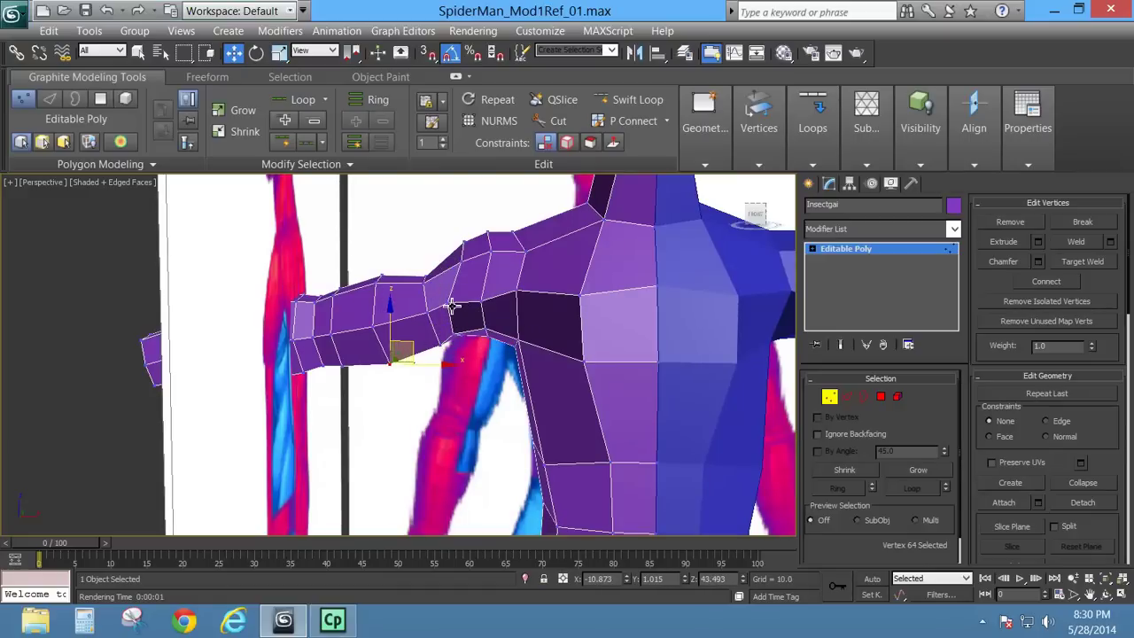
Step: Raise the front shoulder vertex about 0.4, and shift its outer neighbour and the vertex above that about 0.2 and 0.1 outward
left_click(450, 303)
left_click_drag(471, 289, 502, 270)
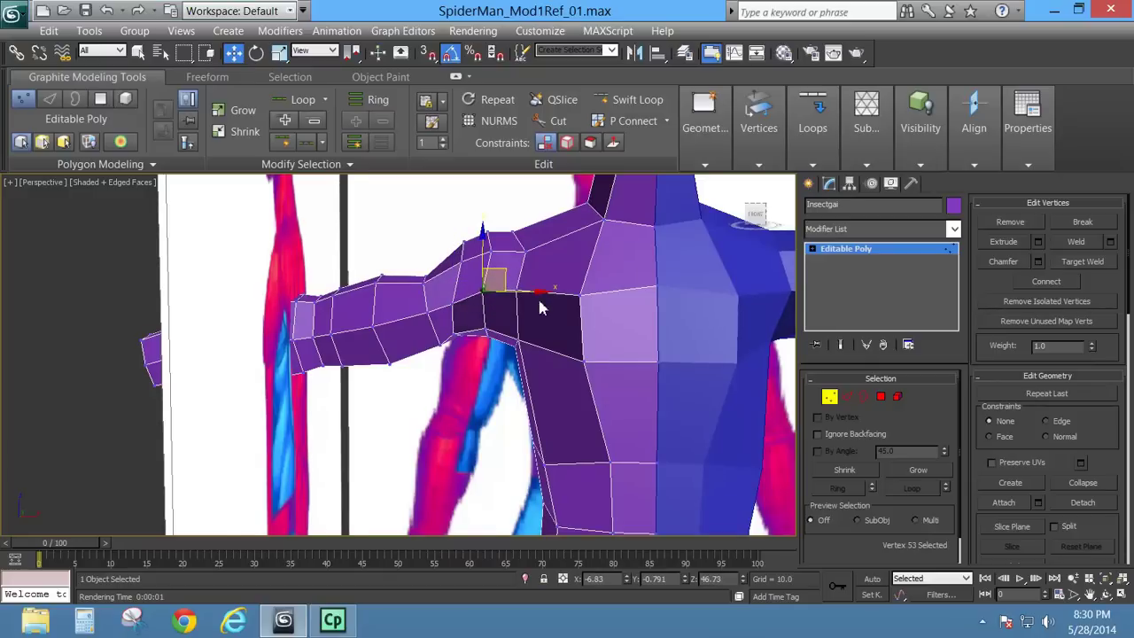
scroll(539, 302, "down", 2)
mouse_move(456, 387)
middle_mouse_down("alt")
mouse_move(463, 342)
mouse_move(591, 341)
mouse_move(732, 384)
mouse_move(462, 379)
middle_mouse_up("alt")
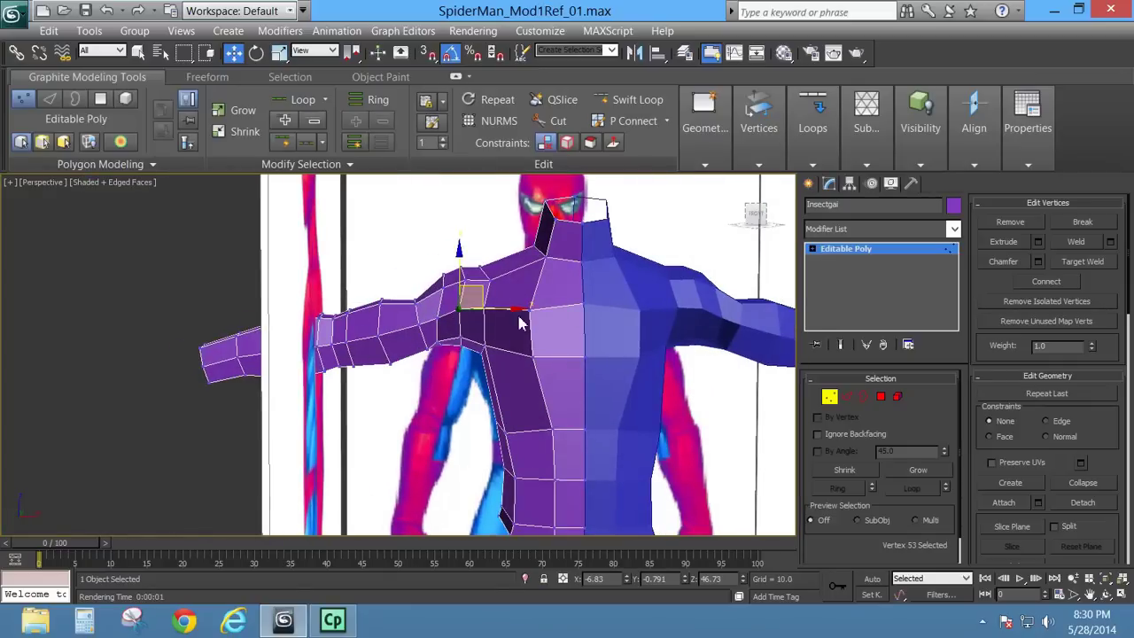
middle_click_drag(457, 395, 456, 303)
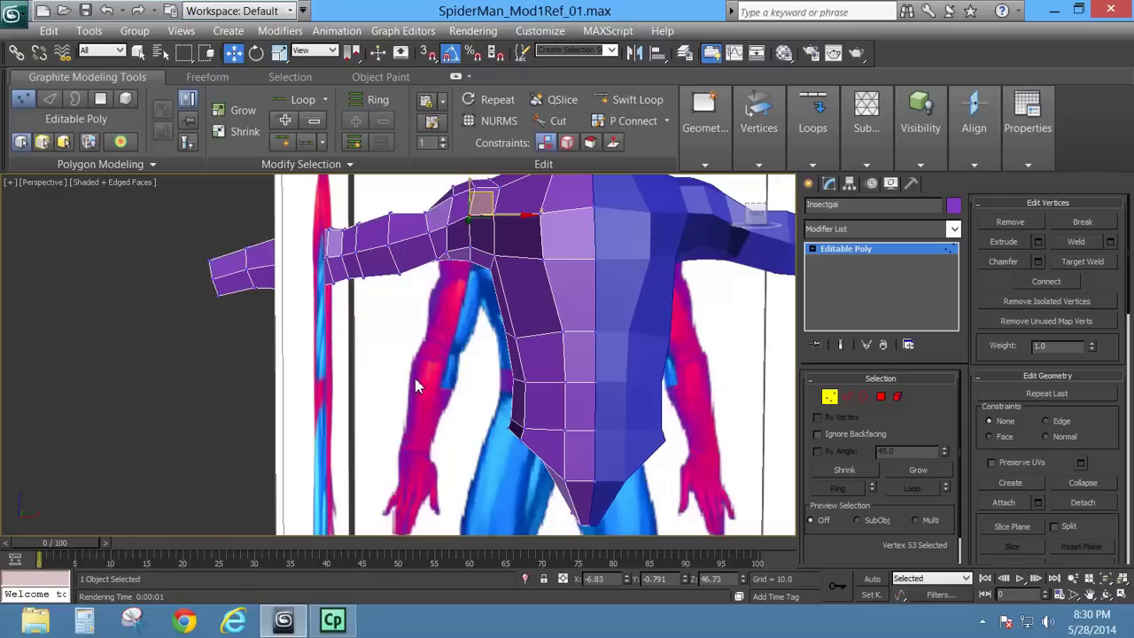
middle_click_drag(453, 339, 446, 403)
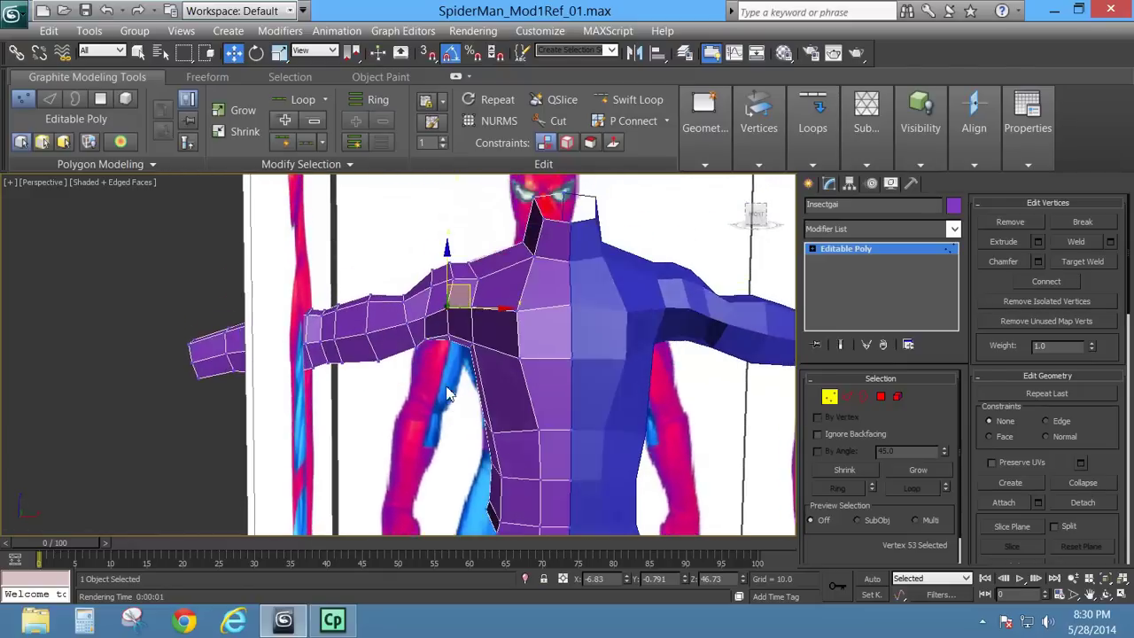
scroll(433, 403, "up", 3)
scroll(531, 355, "down", 2)
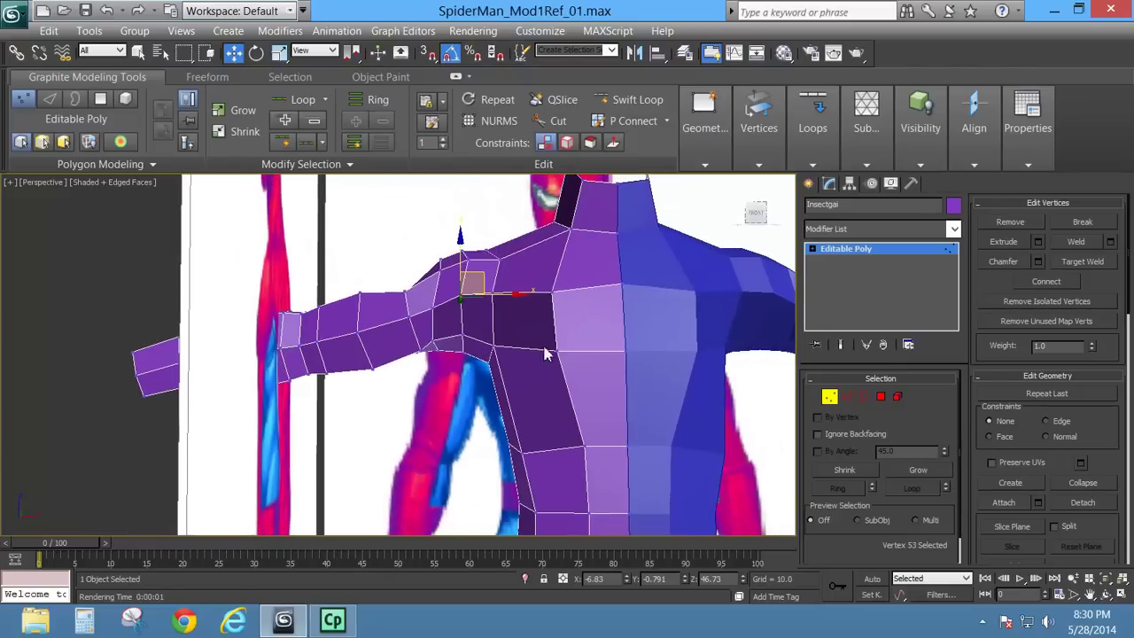
left_click(437, 309)
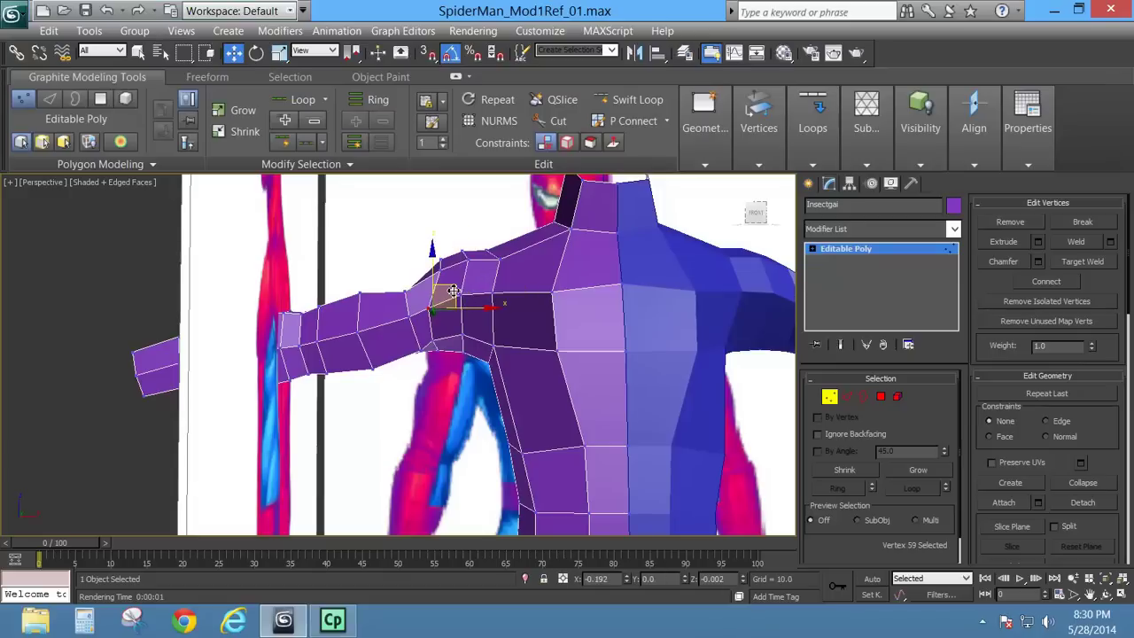
left_click(441, 269)
left_click_drag(464, 252, 460, 254)
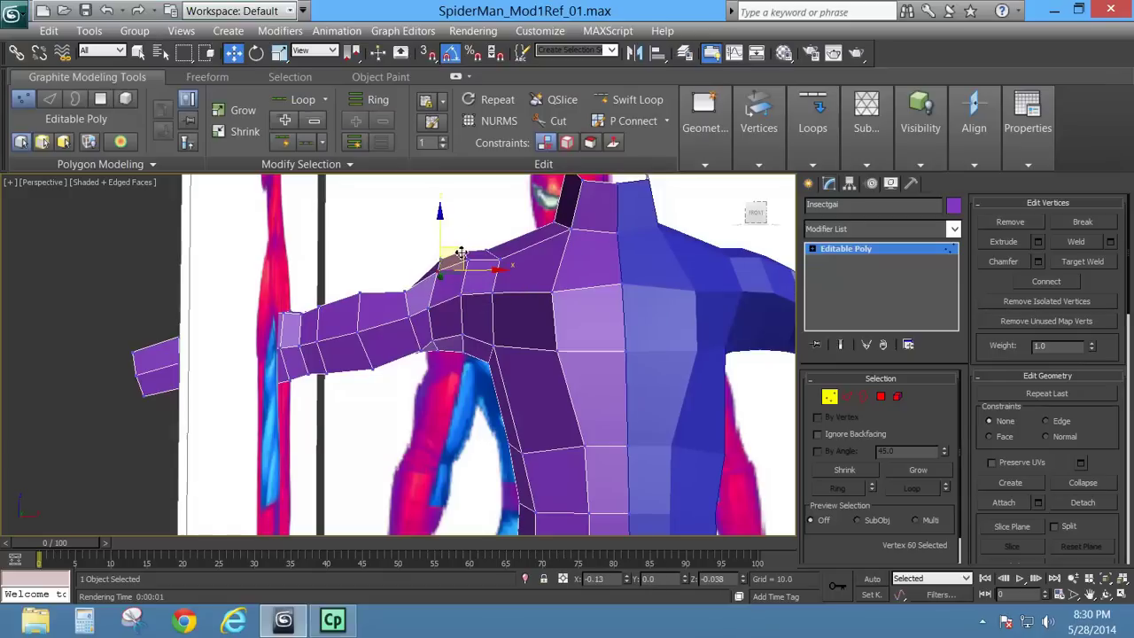
Step: Apply a TurboSmooth modifier to check how the torso and arm smooth out, and remove it again
middle_click_drag(459, 254, 493, 312, "alt")
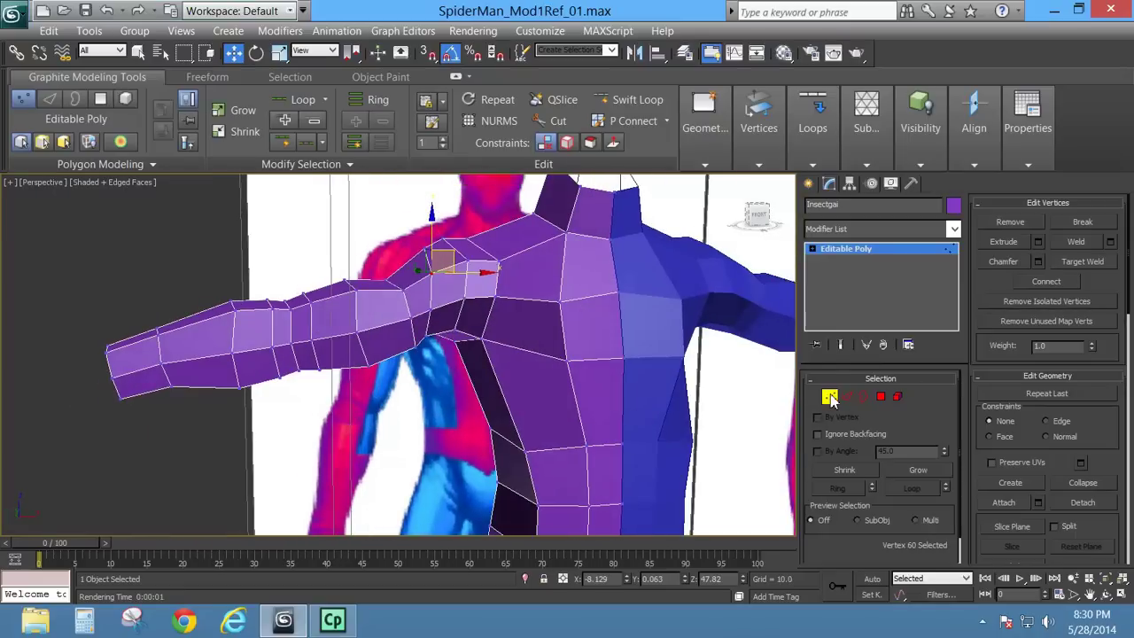
left_click(829, 397)
left_click(954, 229)
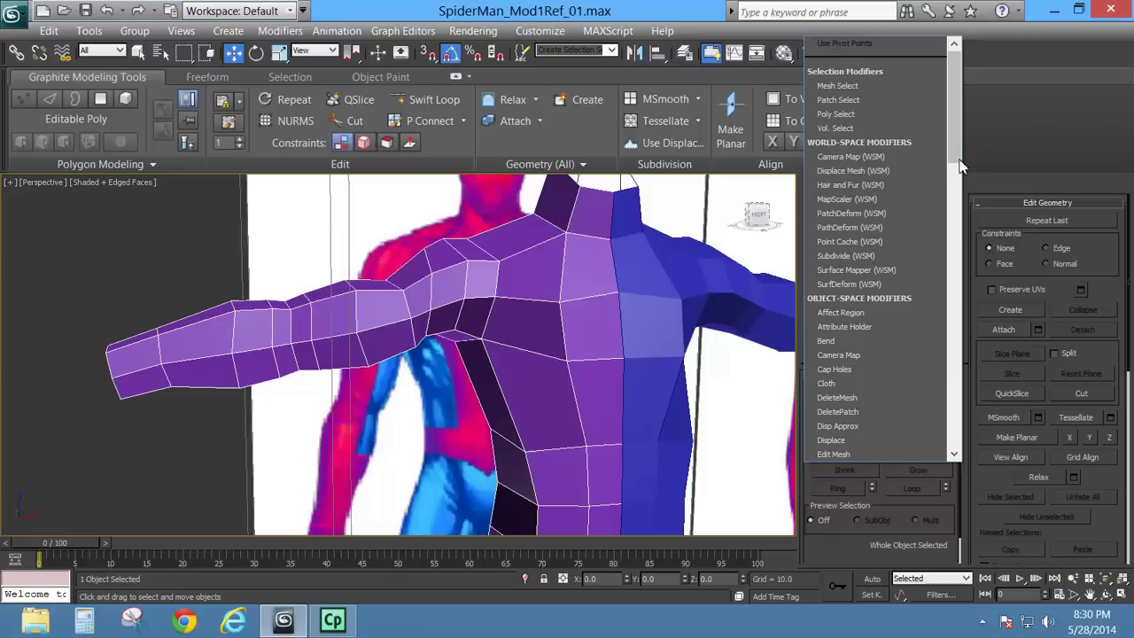
left_click_drag(954, 165, 937, 412)
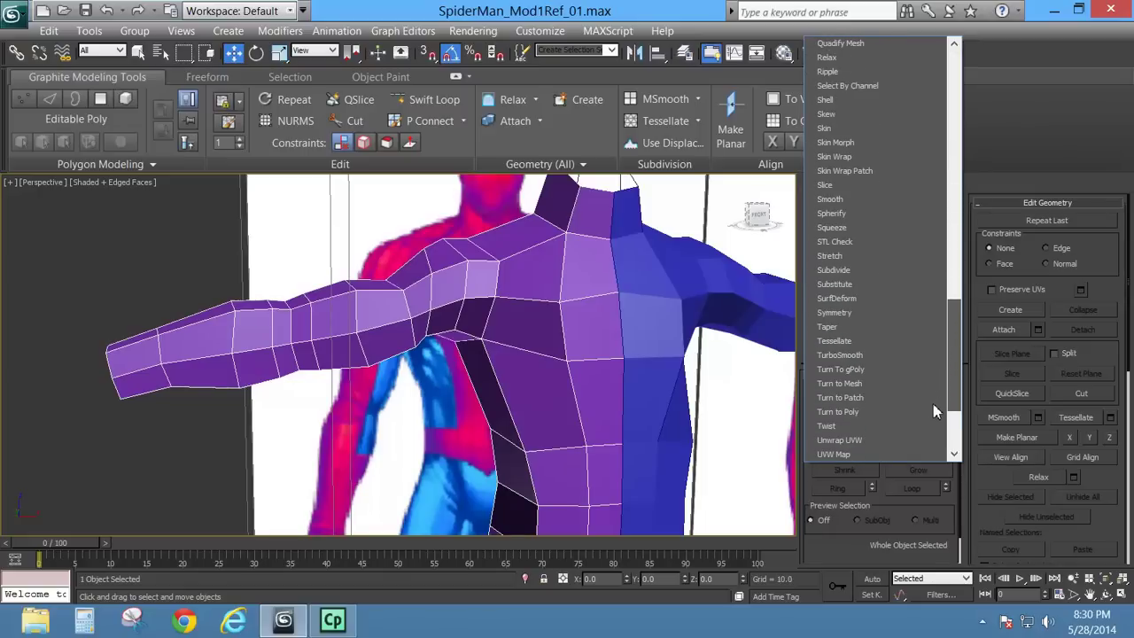
left_click(860, 355)
middle_click_drag(530, 369, 327, 357, "alt")
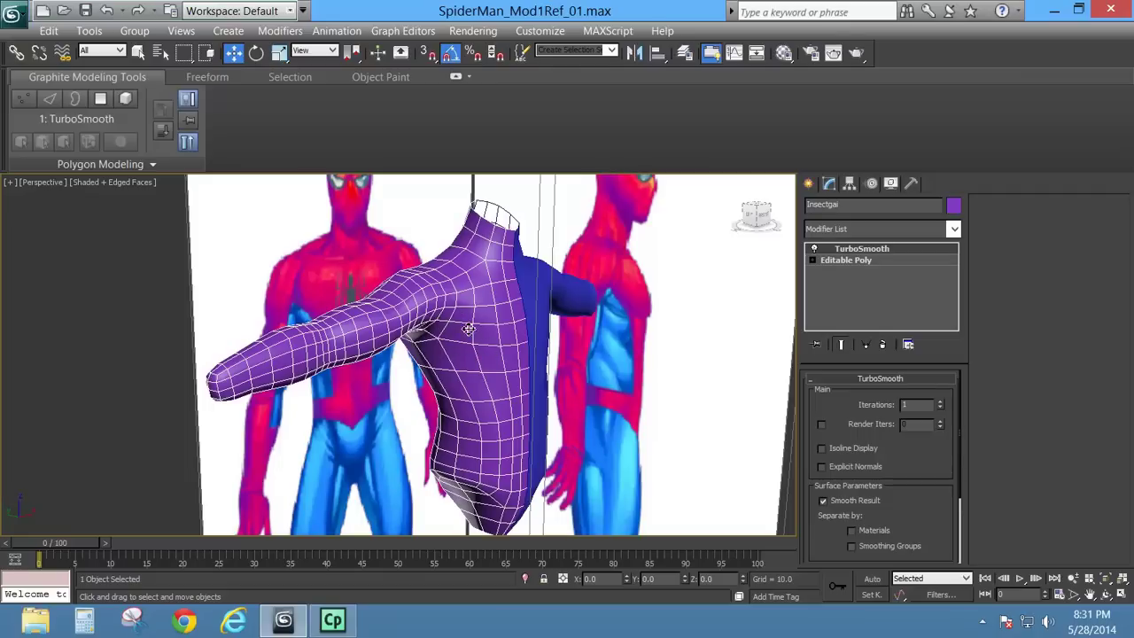
middle_click_drag(475, 354, 453, 367, "alt")
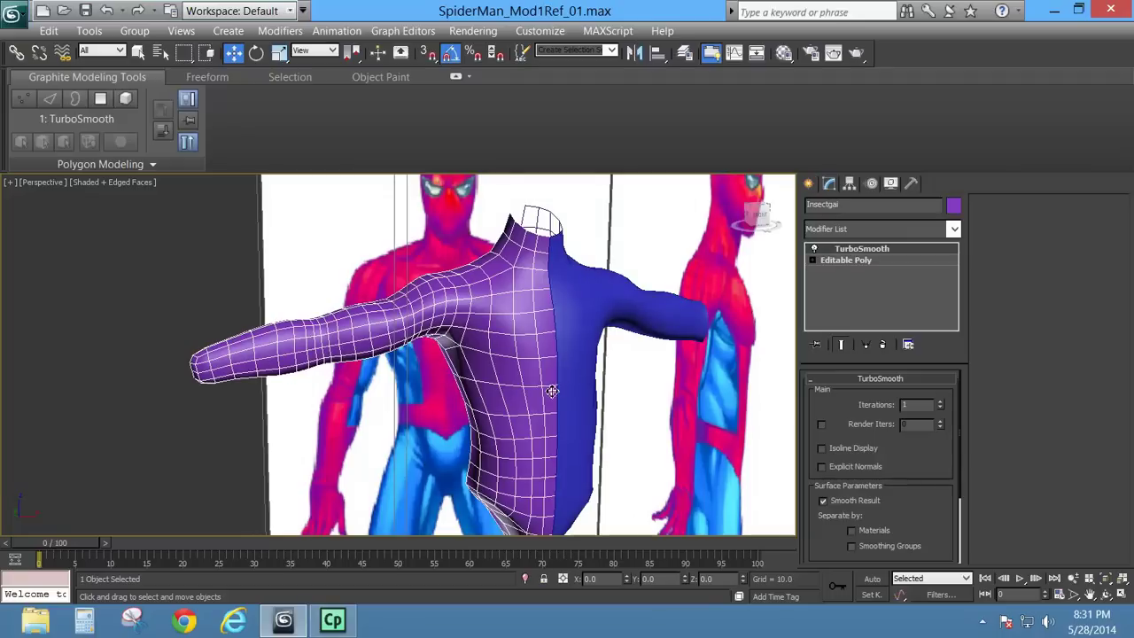
left_click(883, 345)
Step: Insert a Swift Loop edge loop around the chest, midway between the armpit and the next loop below
middle_click_drag(632, 387, 452, 375, "alt")
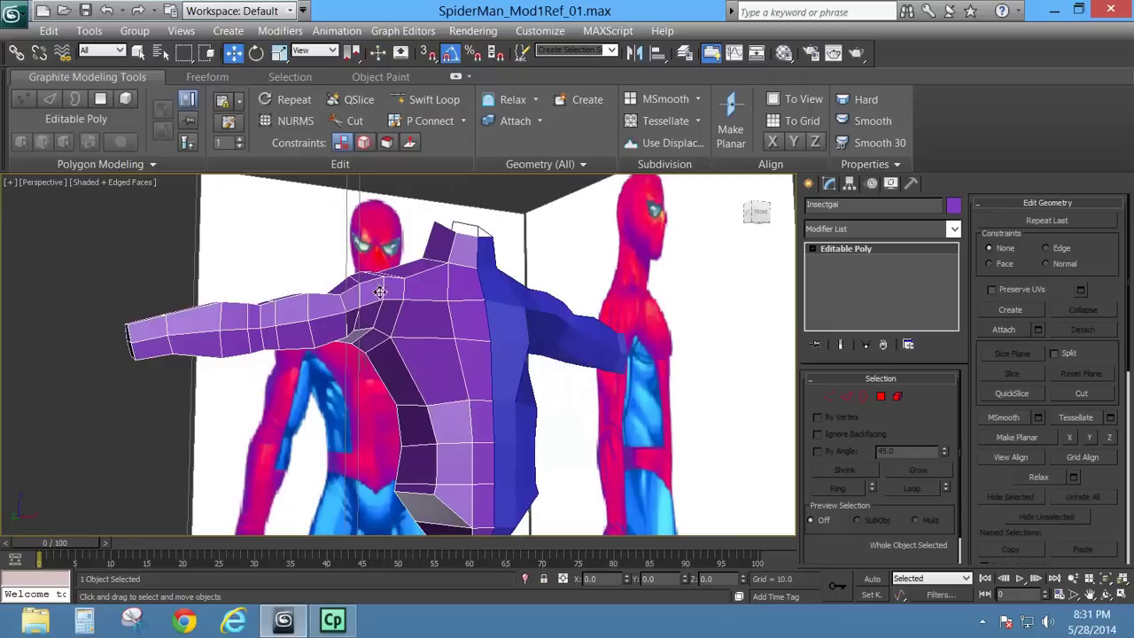
left_click(434, 107)
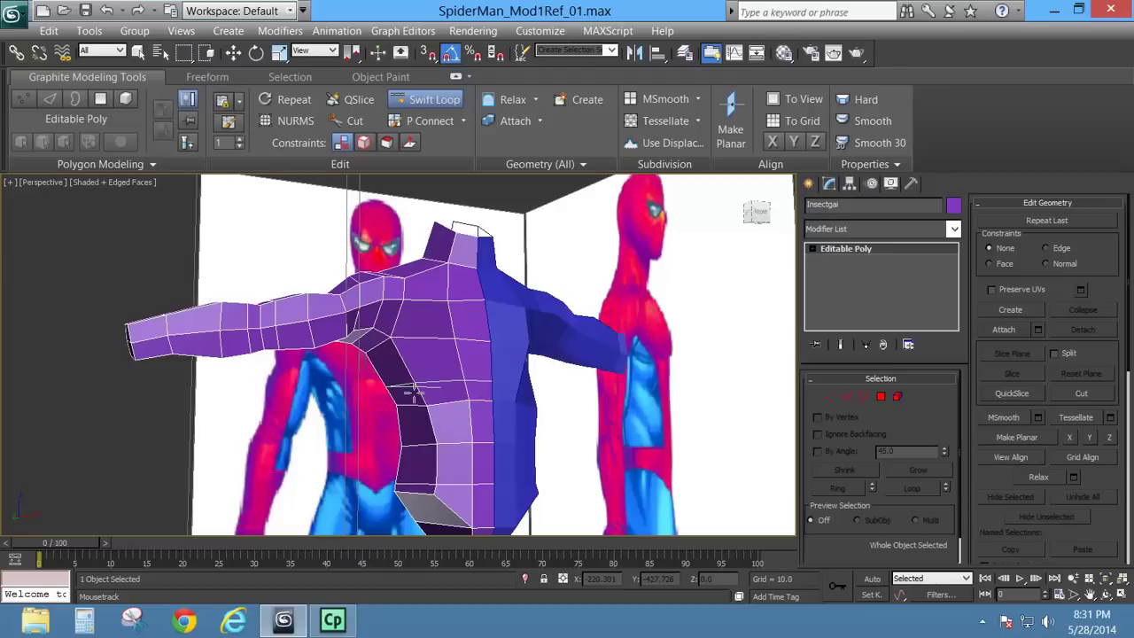
left_click(413, 387)
right_click(519, 398)
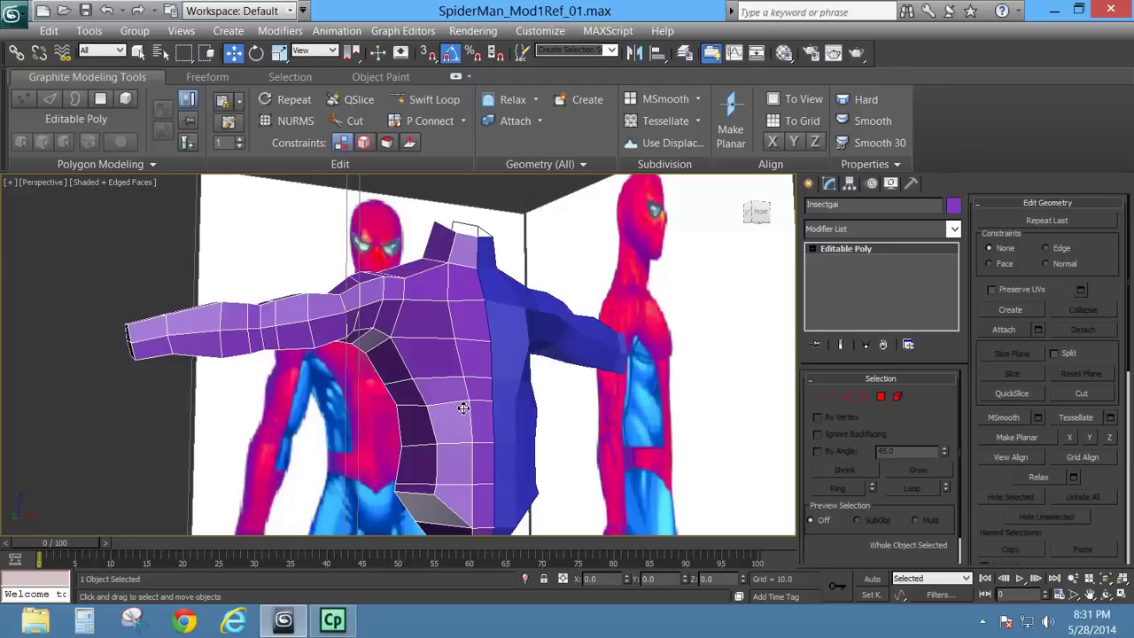
Step: With the Edge constraint on, slide the existing mid-torso edge loop down about 0.6 and the inserted loop above it upward
left_click(847, 397)
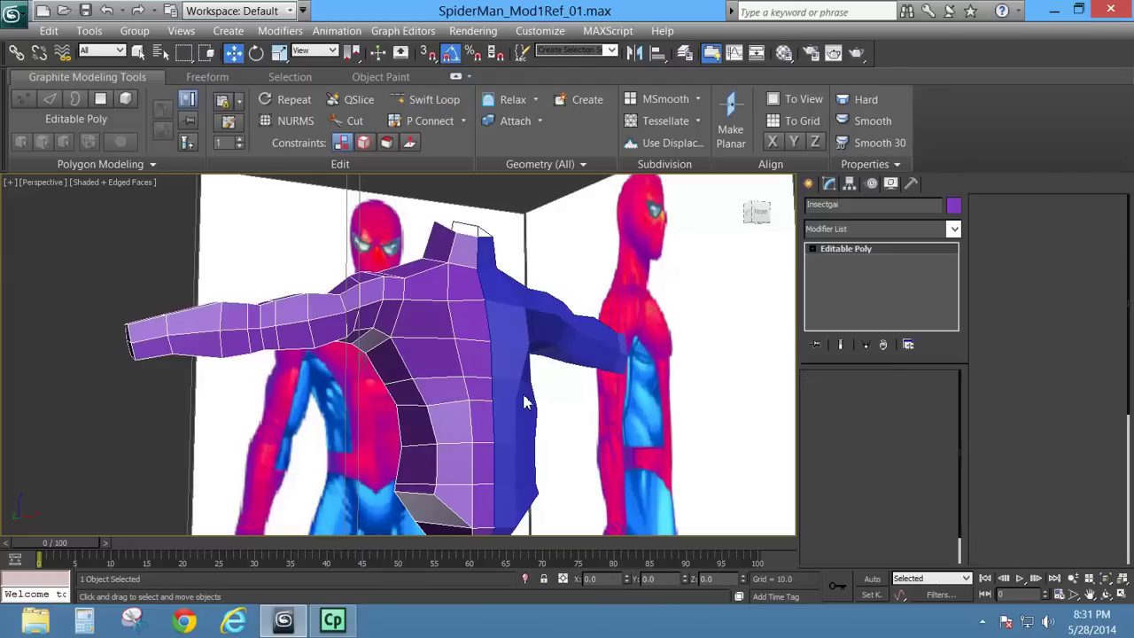
double_click(444, 400)
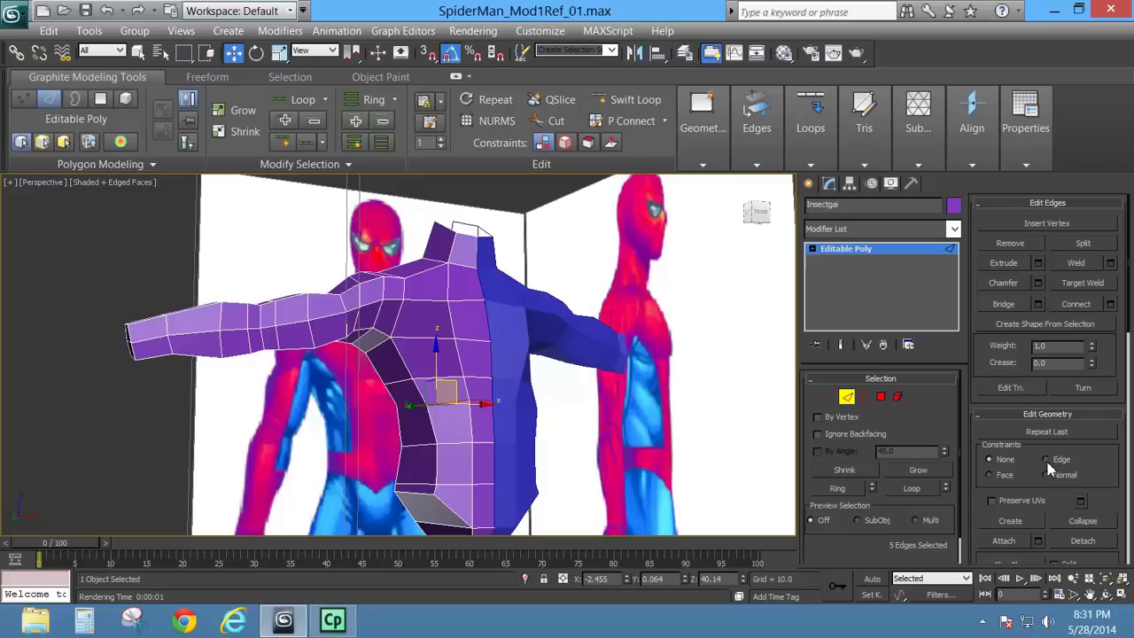
left_click_drag(443, 355, 435, 373)
middle_click_drag(435, 373, 450, 401, "alt")
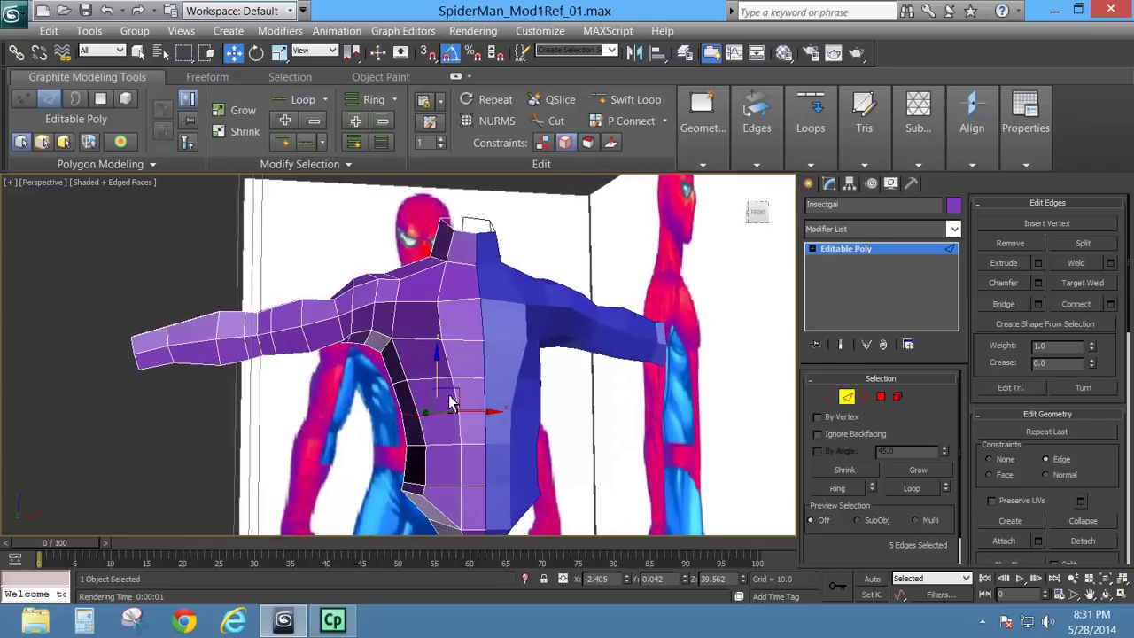
left_click(400, 387)
left_click_drag(403, 344, 396, 315)
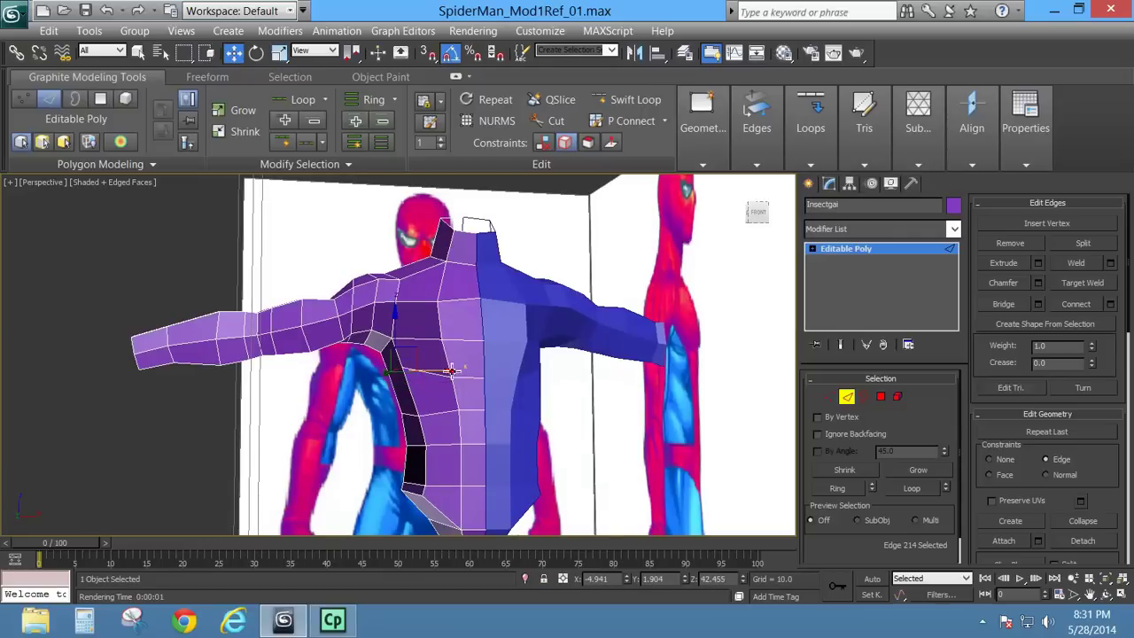
Step: From the front, raise the inserted loop's vertex on the chest centreline about 0.47
left_click(832, 397)
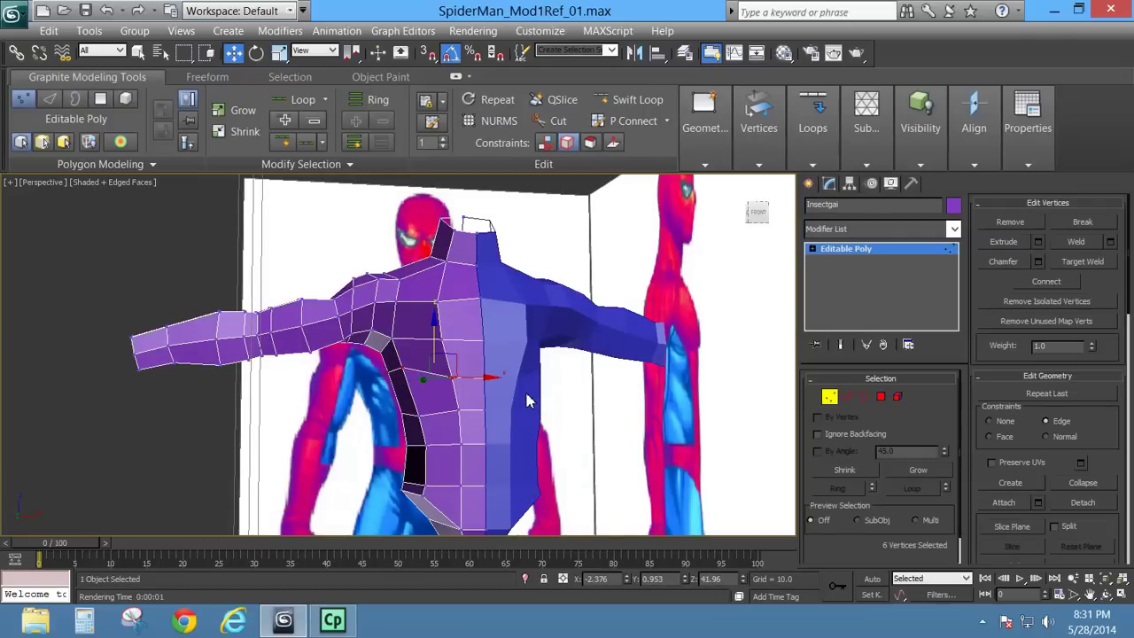
key("f")
scroll(474, 388, "up", 5)
mouse_move(478, 390)
middle_mouse_down()
mouse_move(524, 373)
mouse_move(489, 372)
middle_mouse_up()
left_click(528, 367)
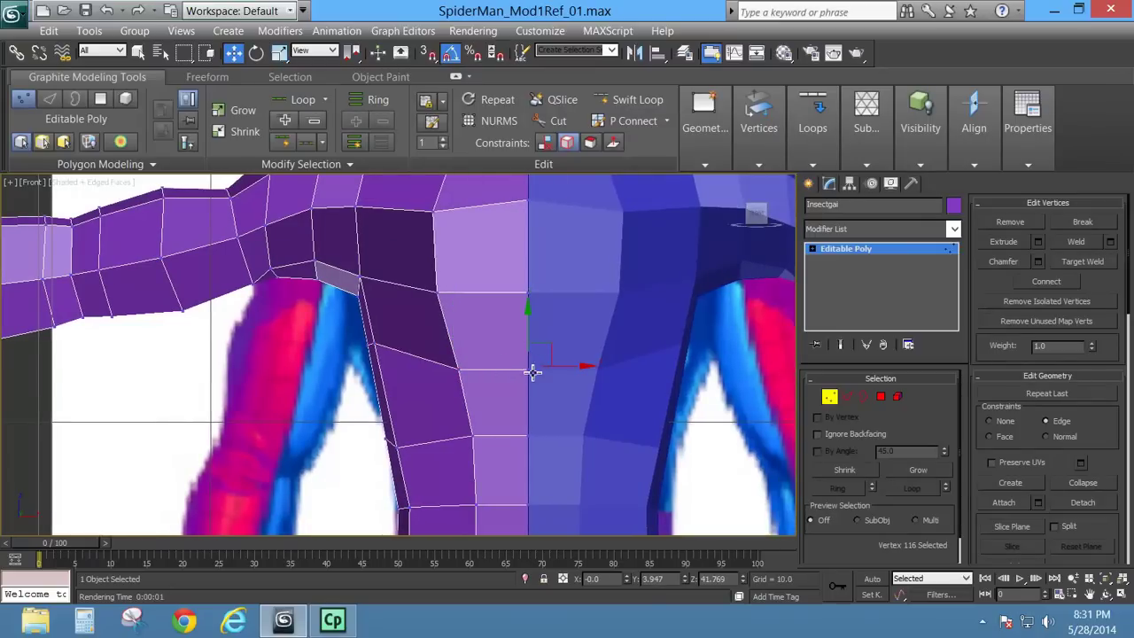
left_click(532, 372)
left_click_drag(531, 338, 531, 326)
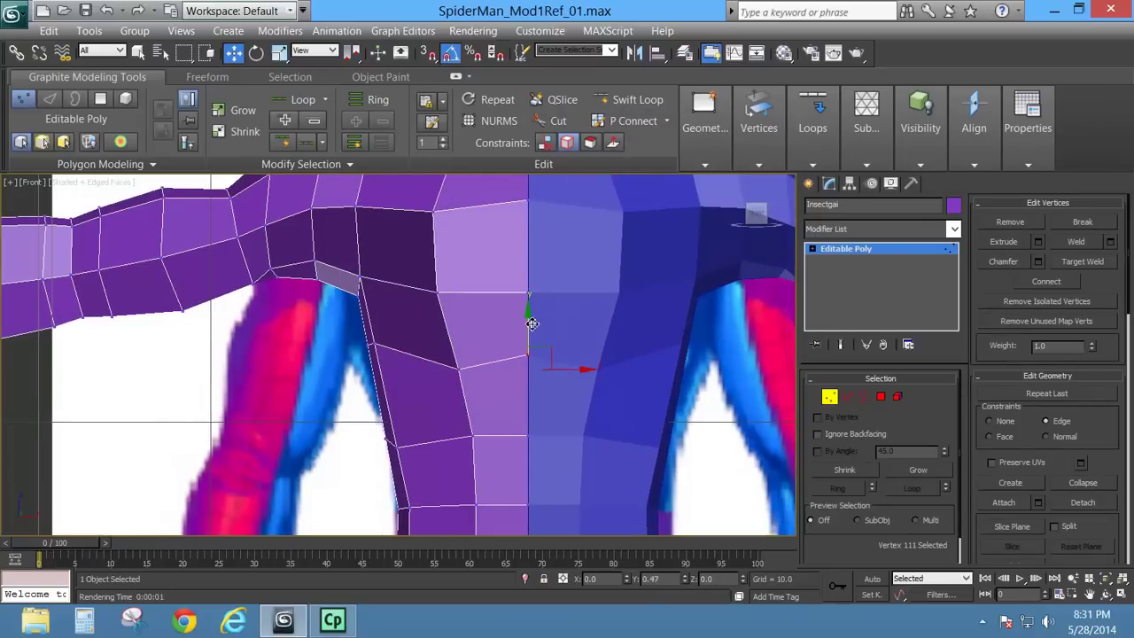
scroll(456, 390, "down", 3)
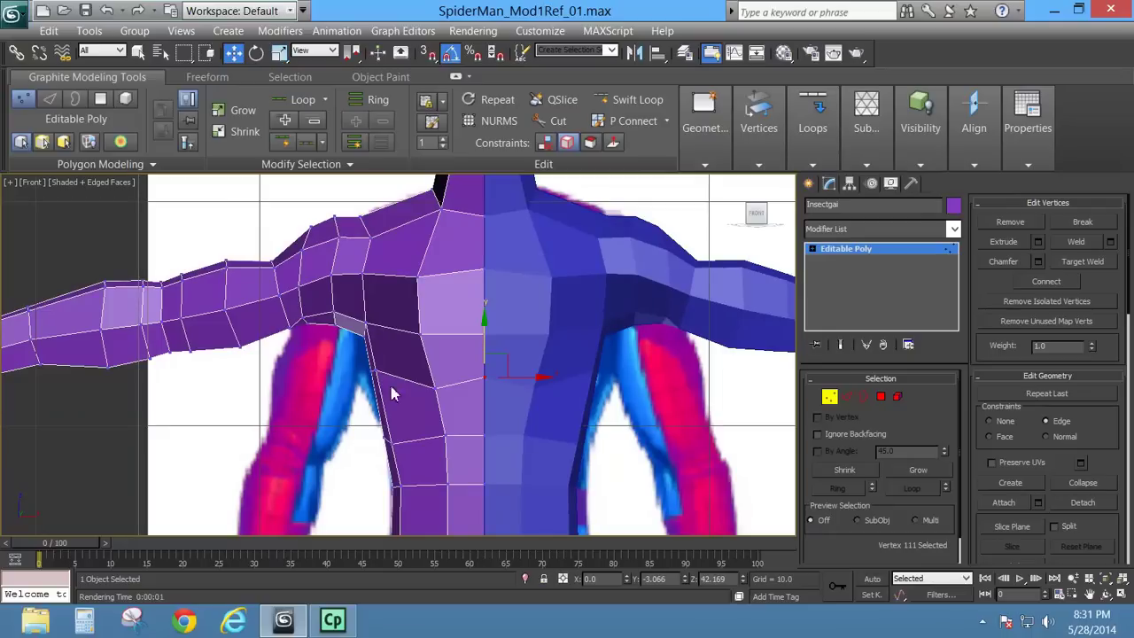
Step: Lower the front armpit vertex where the arm joins the torso, and leave vertex editing
mouse_move(459, 377)
middle_mouse_down()
mouse_move(441, 432)
mouse_move(458, 392)
middle_mouse_up()
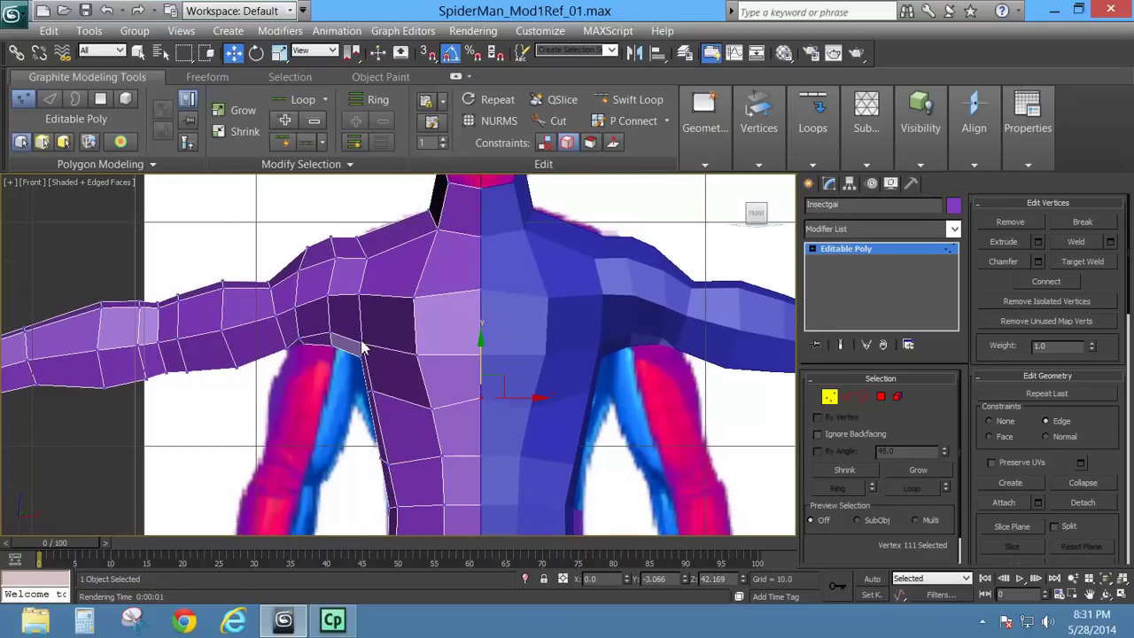
left_click(361, 342)
left_click_drag(364, 304, 363, 334)
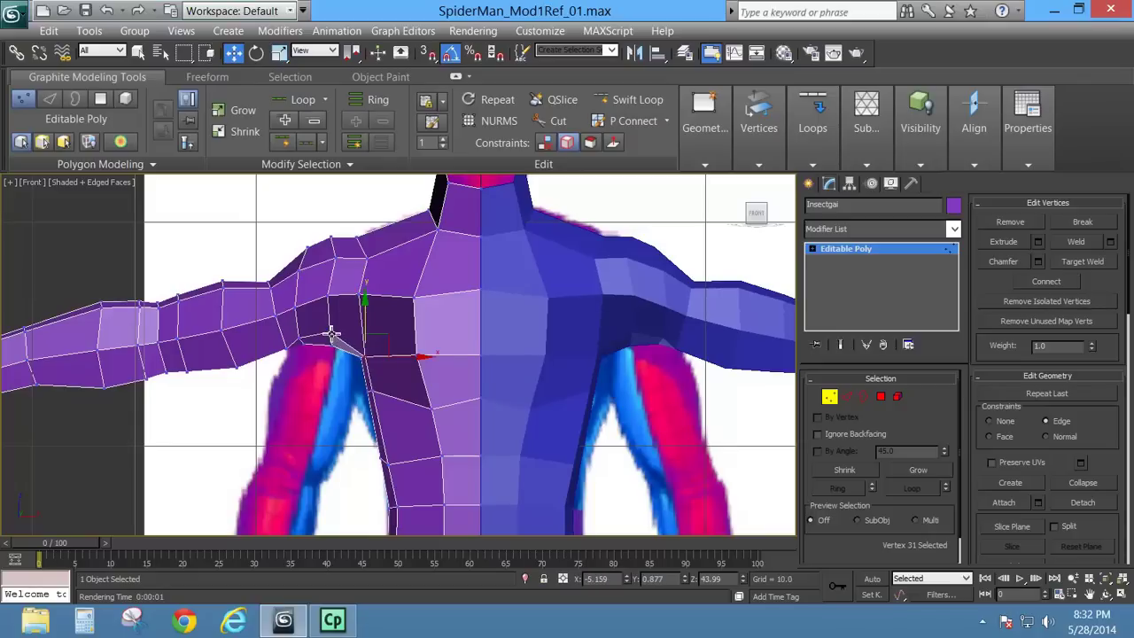
scroll(332, 333, "down", 5)
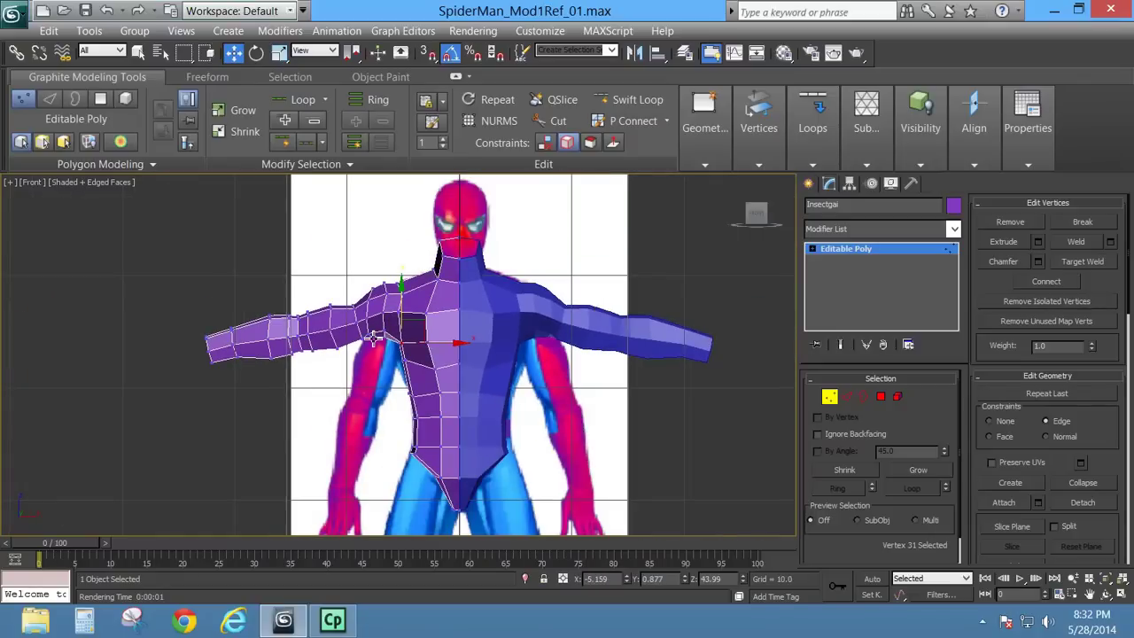
scroll(373, 337, "up", 5)
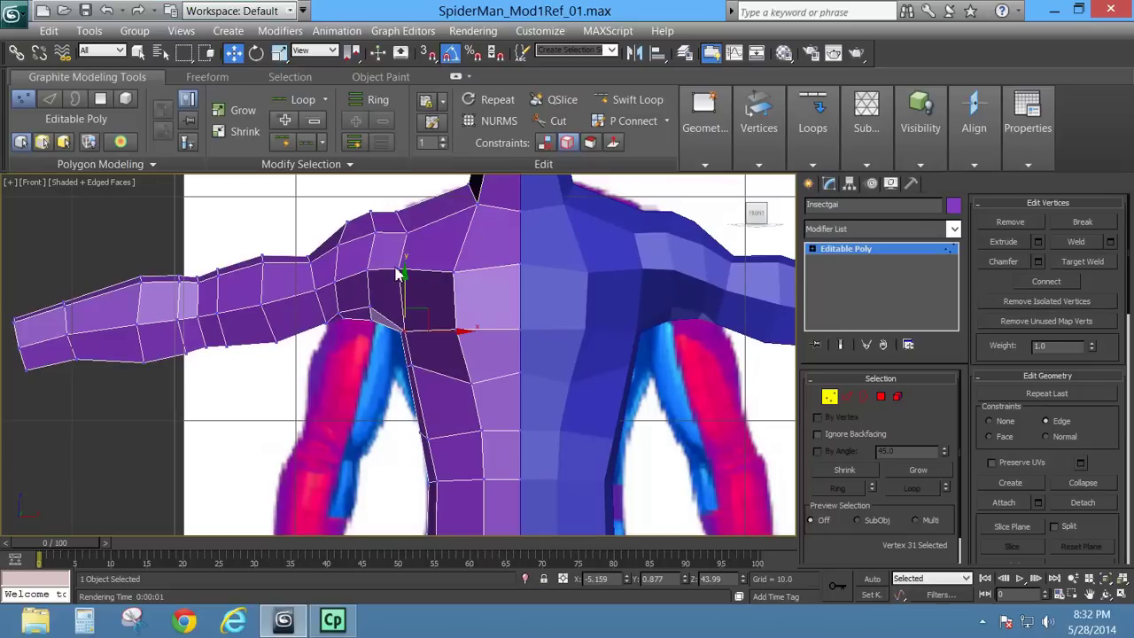
middle_click_drag(437, 296, 436, 288)
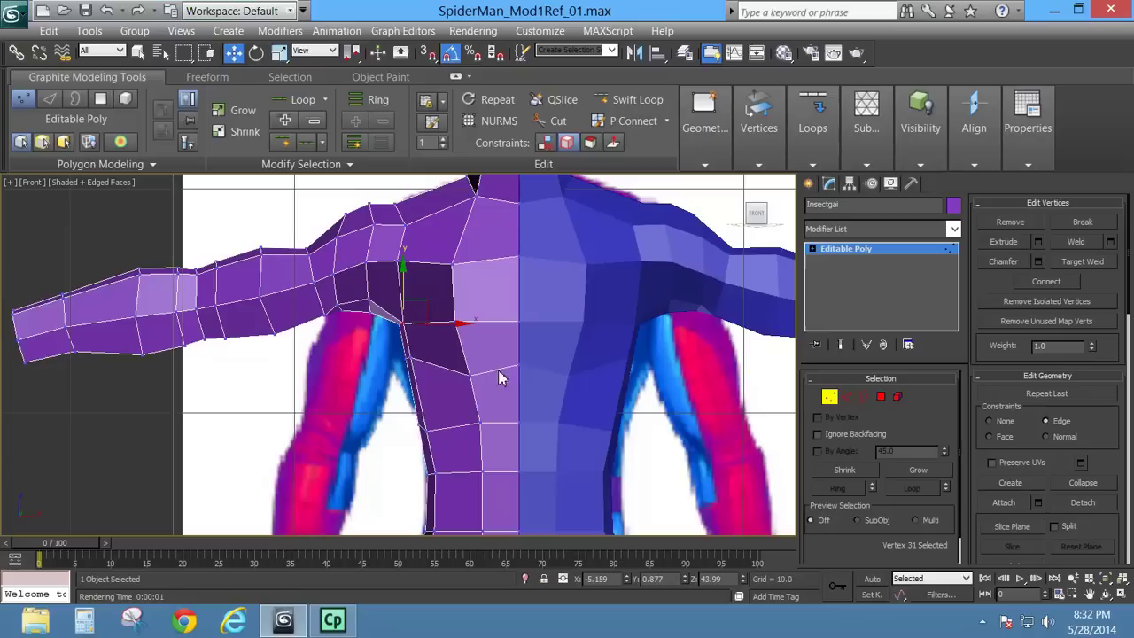
left_click(829, 398)
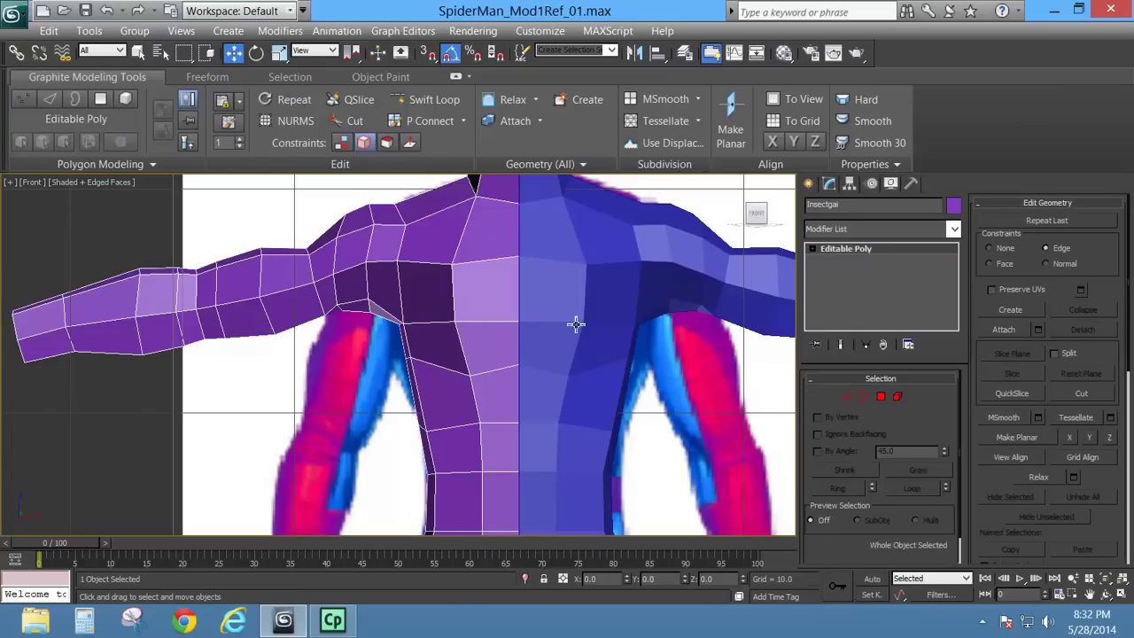
scroll(462, 337, "down", 3)
scroll(454, 327, "up", 2)
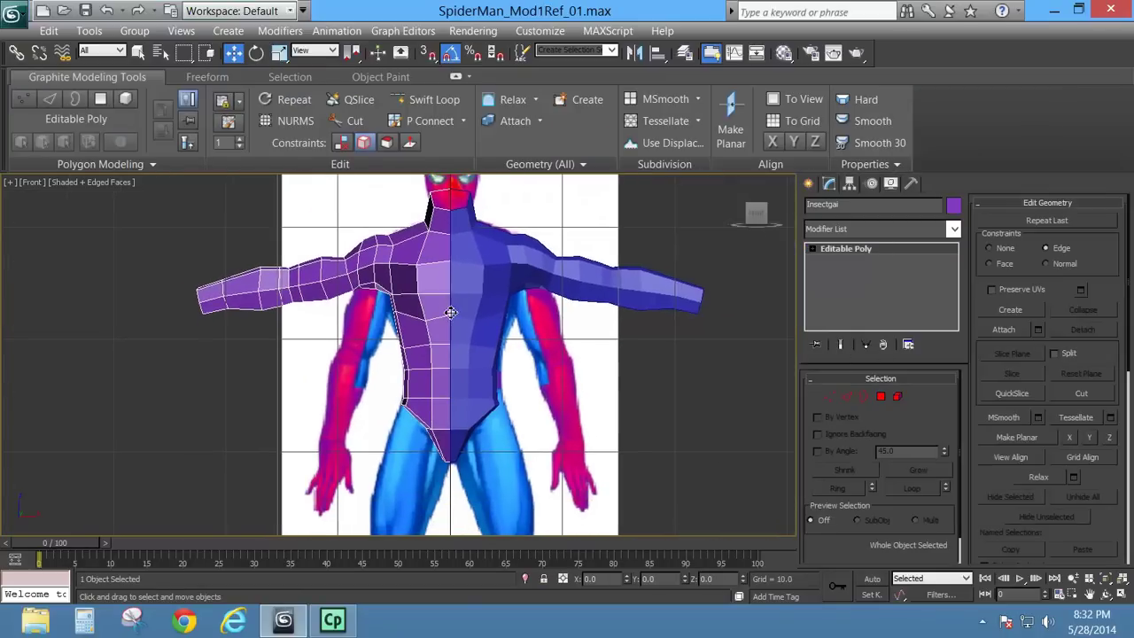
Step: From below, turn off the edge constraint and move the front armpit vertex about 0.7 forward along Y
key("p")
middle_click_drag(405, 310, 334, 330, "alt")
scroll(328, 363, "up", 3)
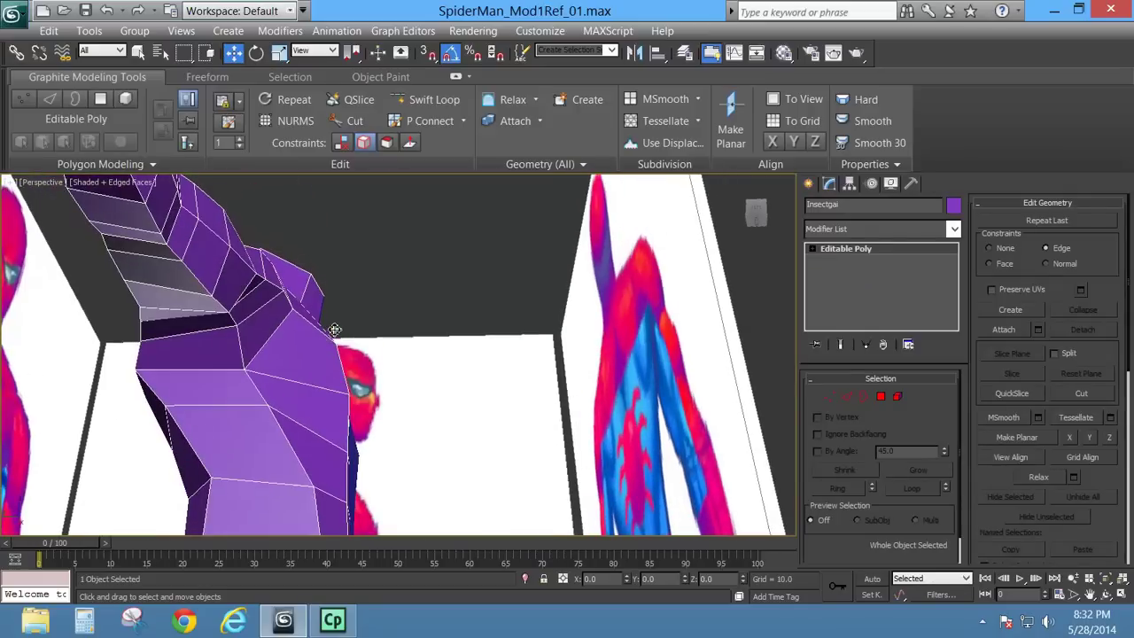
middle_click_drag(302, 387, 417, 355)
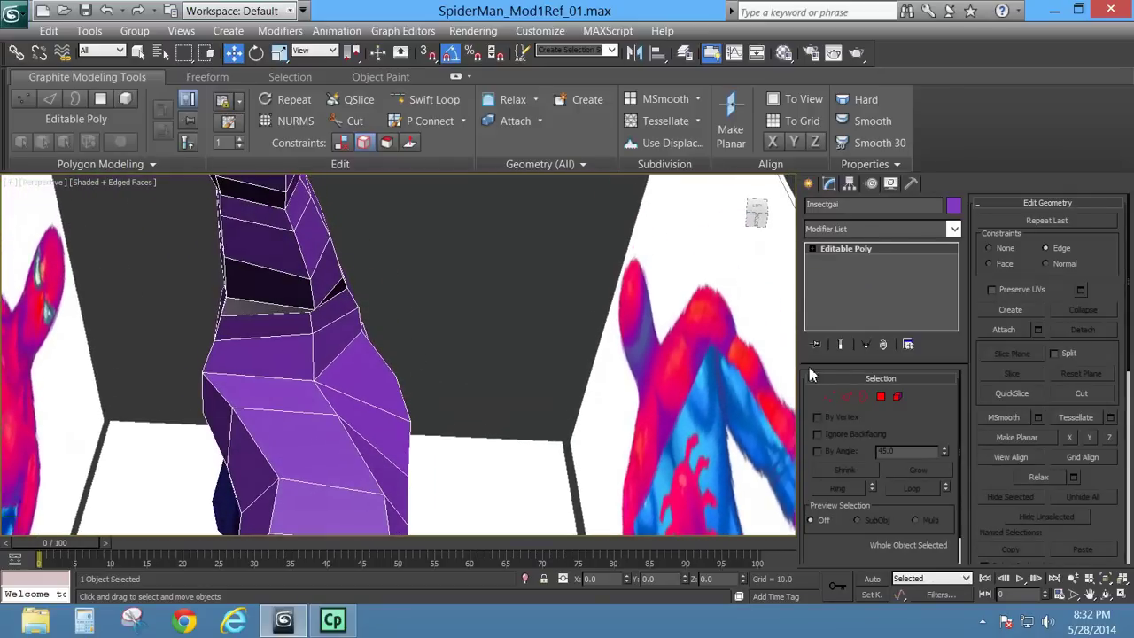
left_click(830, 398)
left_click(314, 380)
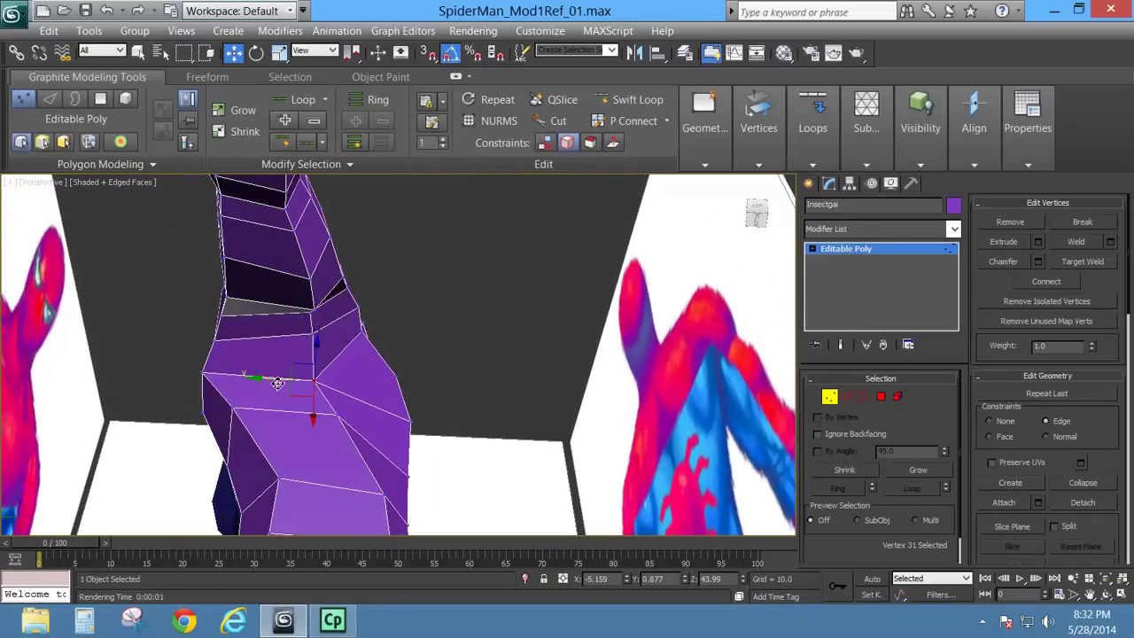
left_click_drag(274, 382, 308, 374)
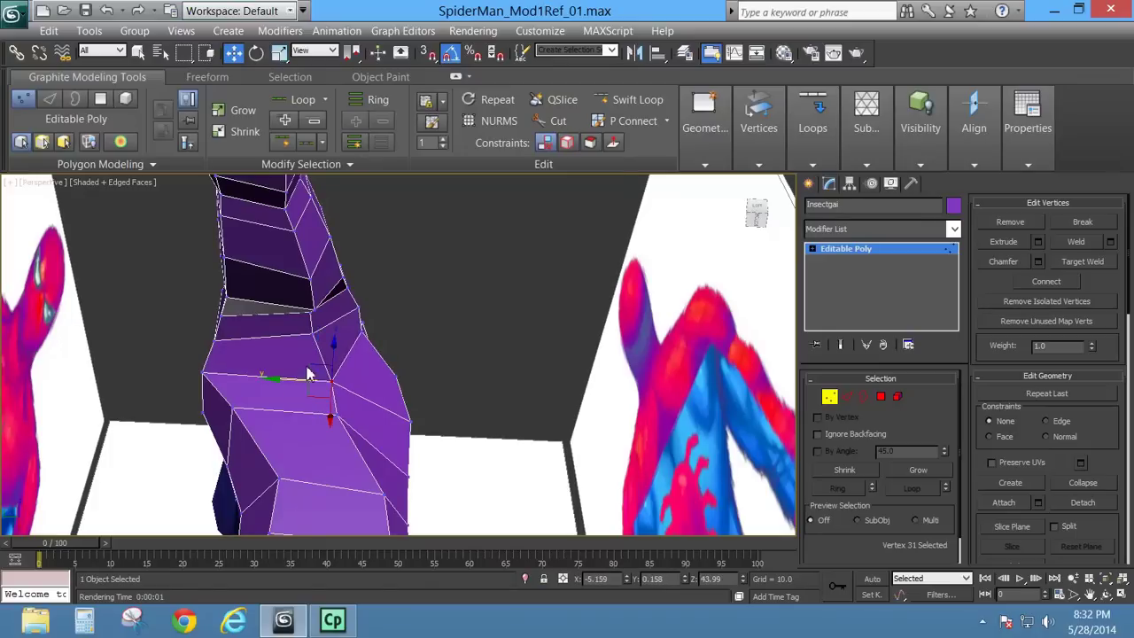
Step: Move the back armpit vertex forward along Y to round off the rear of the shoulder
left_click(202, 375)
mouse_move(202, 376)
middle_mouse_down("alt")
mouse_move(269, 384)
mouse_move(296, 413)
mouse_move(214, 381)
middle_mouse_up("alt")
left_click_drag(165, 372, 193, 370)
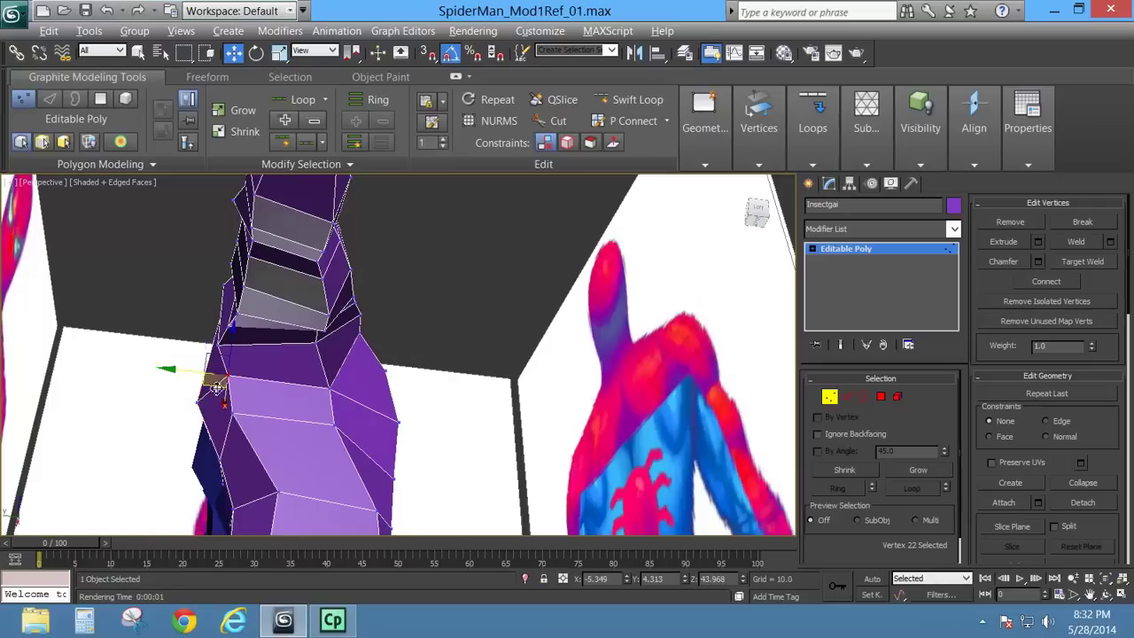
Step: Shift the two rear underside vertices along the upper arm forward in Y, about 0.5 nearest the armpit and 0.3 on the next
middle_click_drag(215, 385, 195, 317, "alt")
left_click(221, 339)
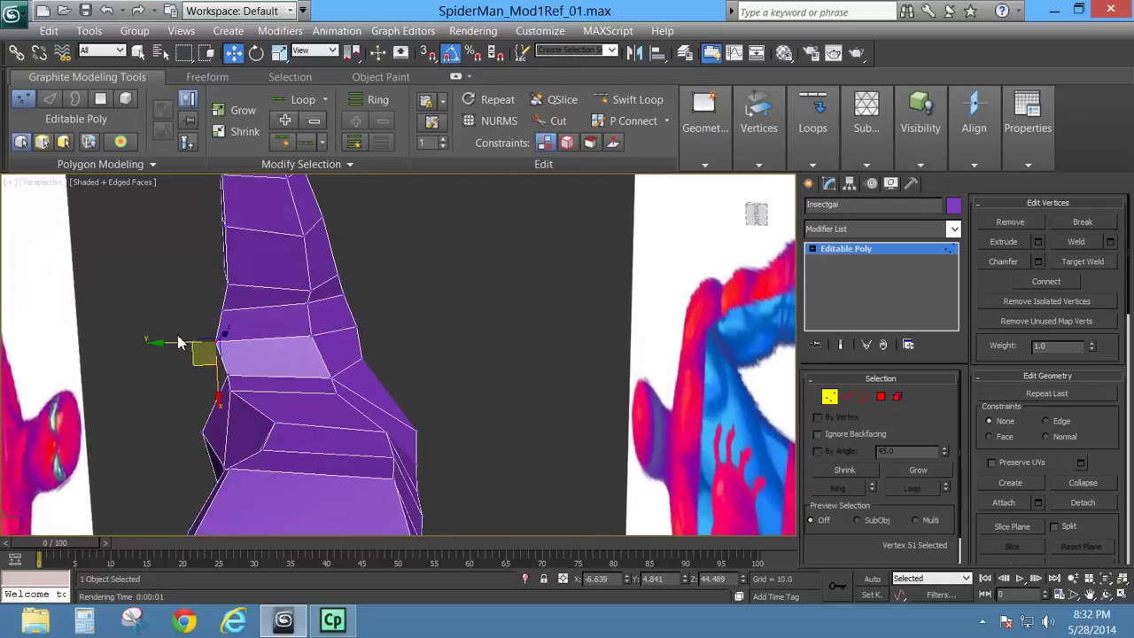
left_click_drag(188, 341, 191, 318)
left_click(227, 307)
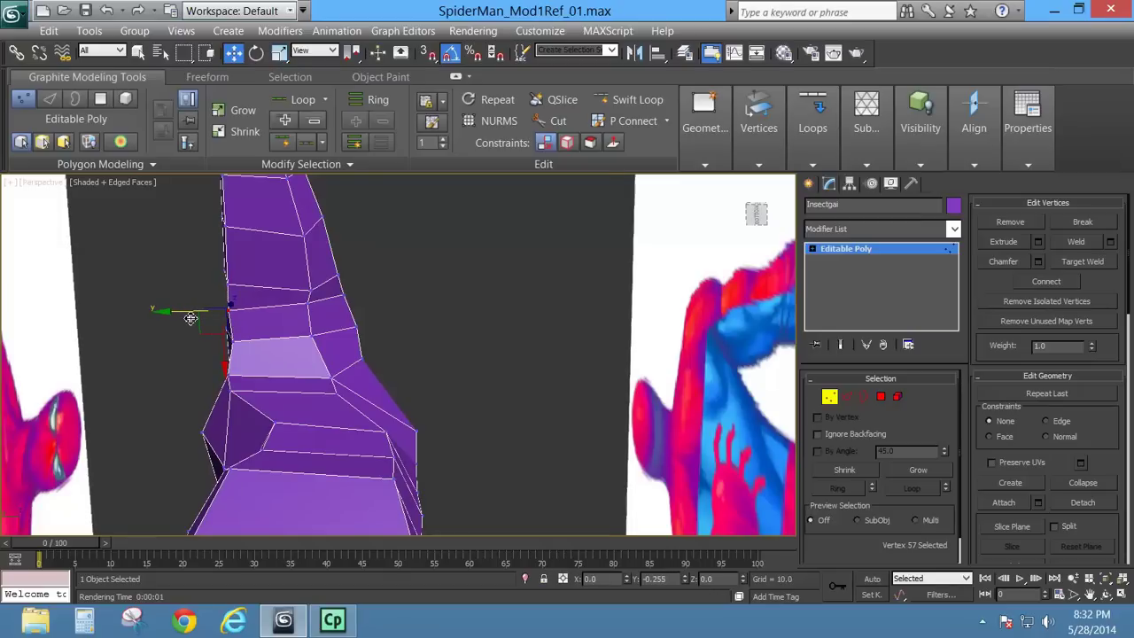
left_click(234, 344)
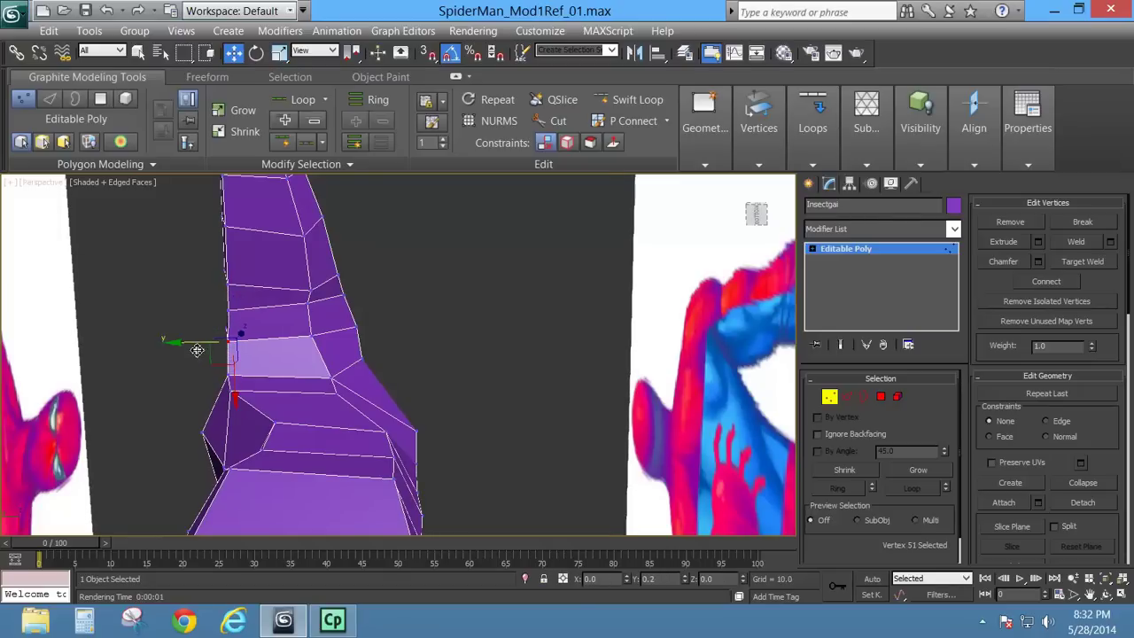
middle_click_drag(203, 359, 258, 486, "alt")
scroll(257, 486, "down", 5)
scroll(299, 381, "down", 1)
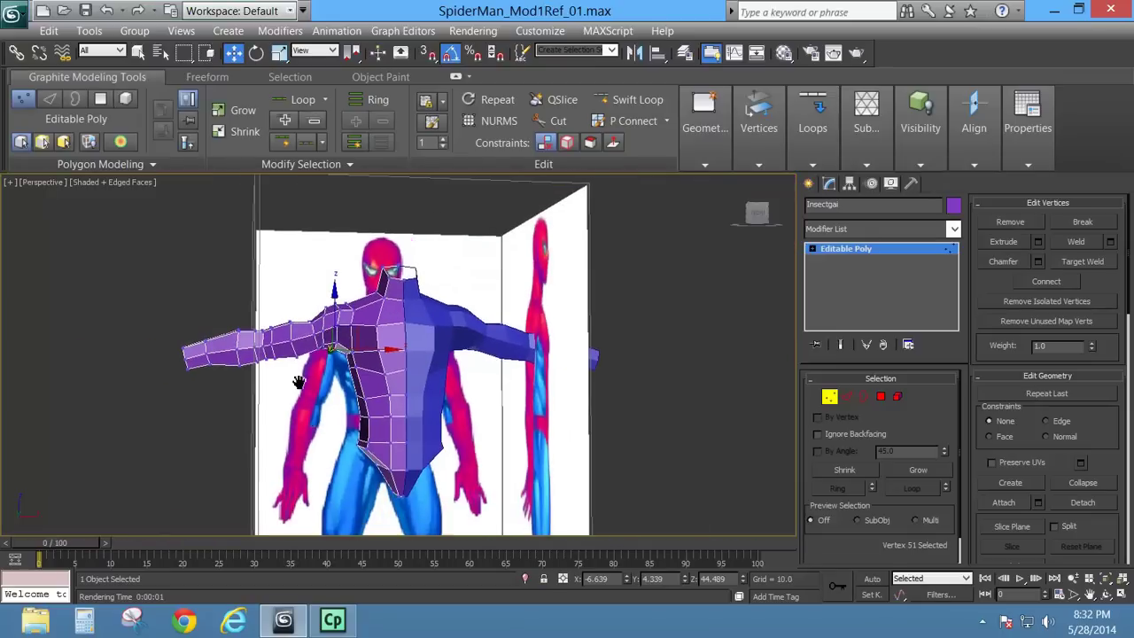
Step: Select the two polygons on the underside of the hip and extrude them by 0.916 to start the leg
middle_click_drag(299, 380, 275, 268)
left_click(834, 398)
key("1")
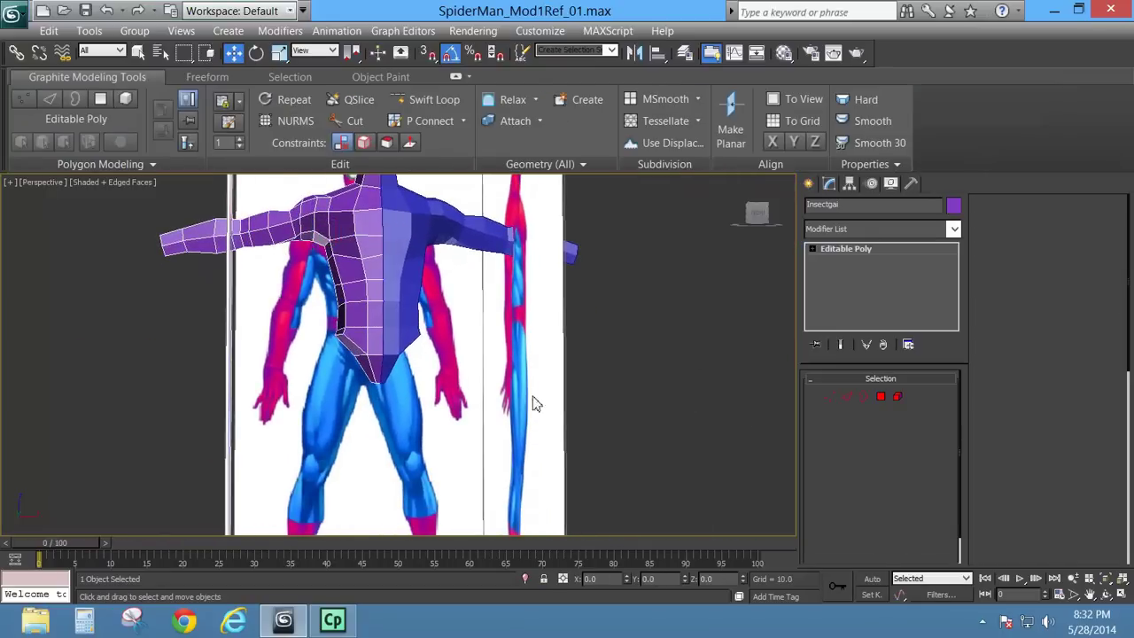
left_click(884, 395)
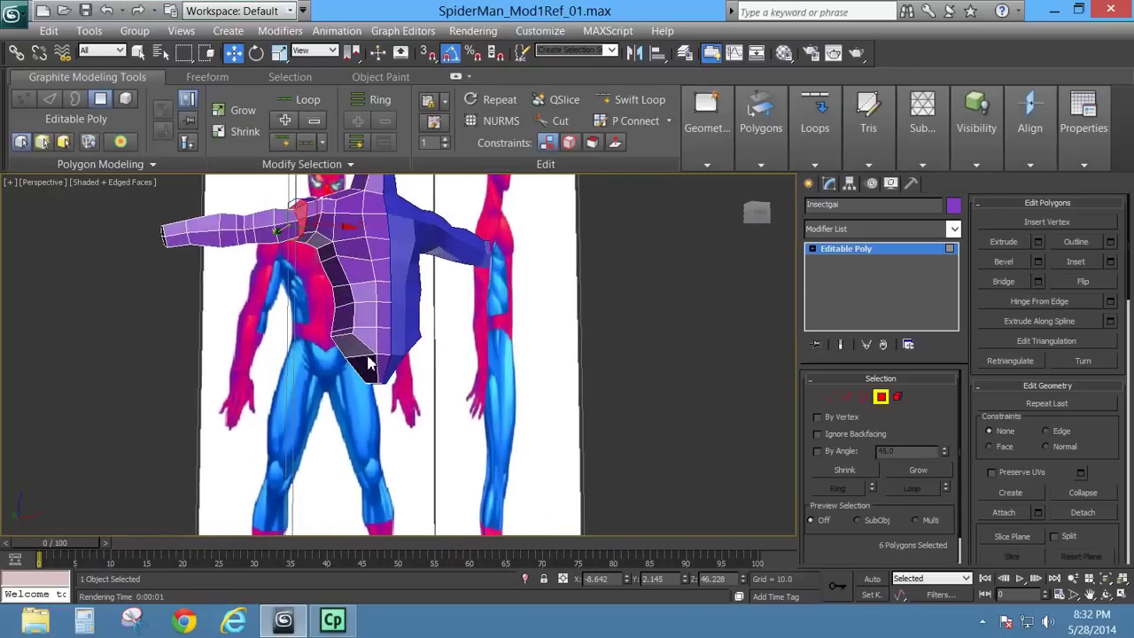
left_click(368, 371)
left_click(348, 343, "ctrl")
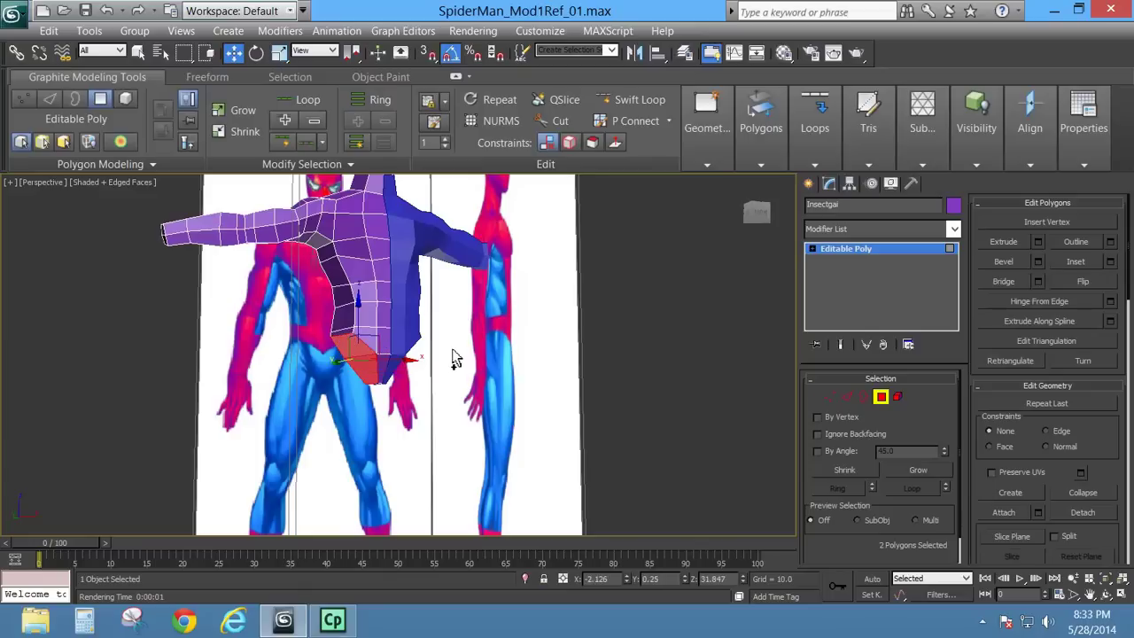
middle_click_drag(455, 357, 464, 266)
key("f")
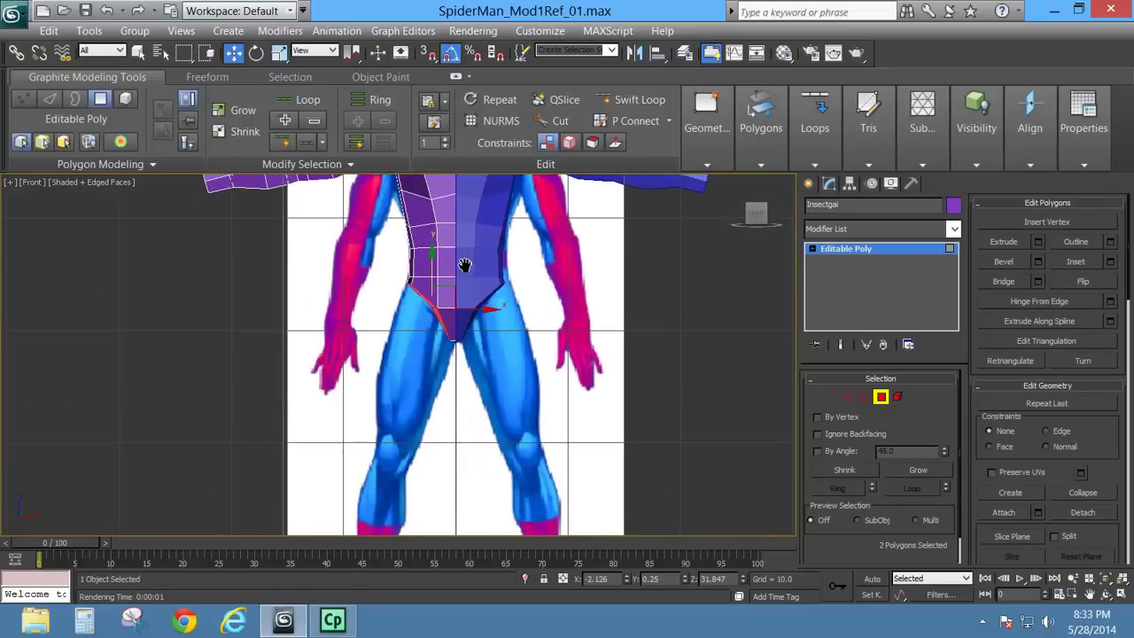
left_click(1038, 242)
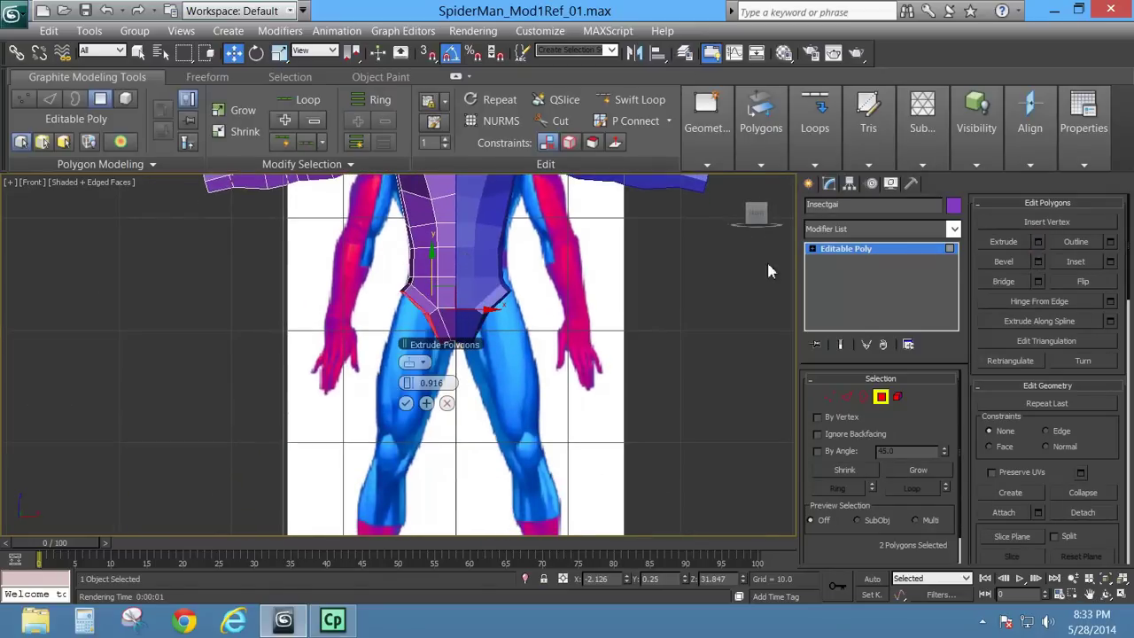
left_click(406, 404)
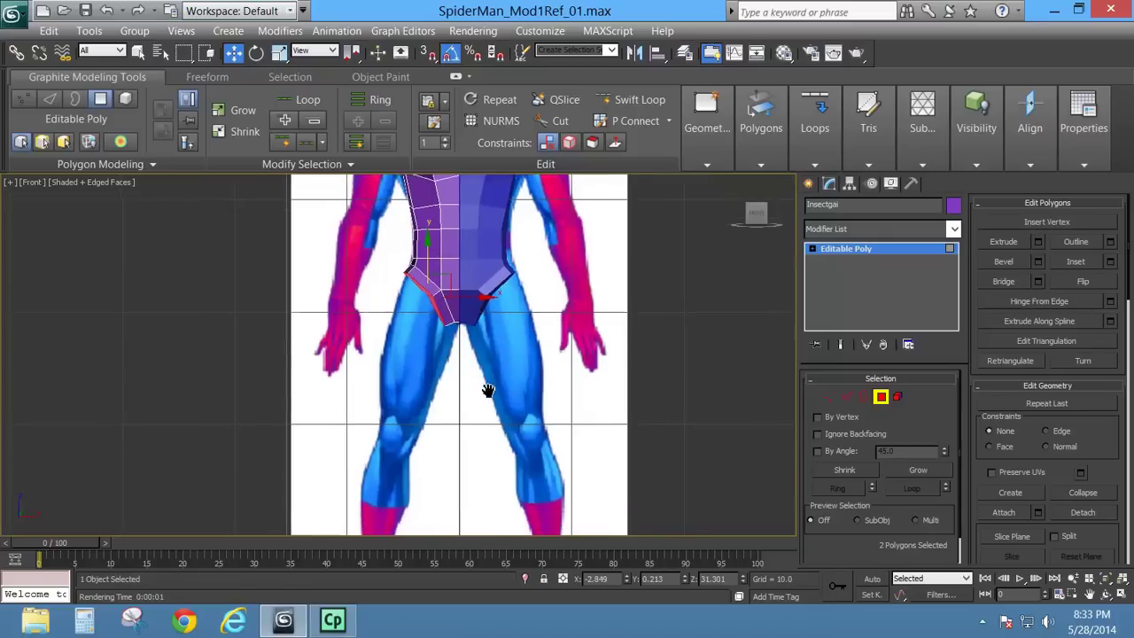
Step: In the front view, move the leg's end polygons about 25.4 down and 4.8 outward to the ankle, and rotate them roughly level
scroll(488, 387, "down", 3)
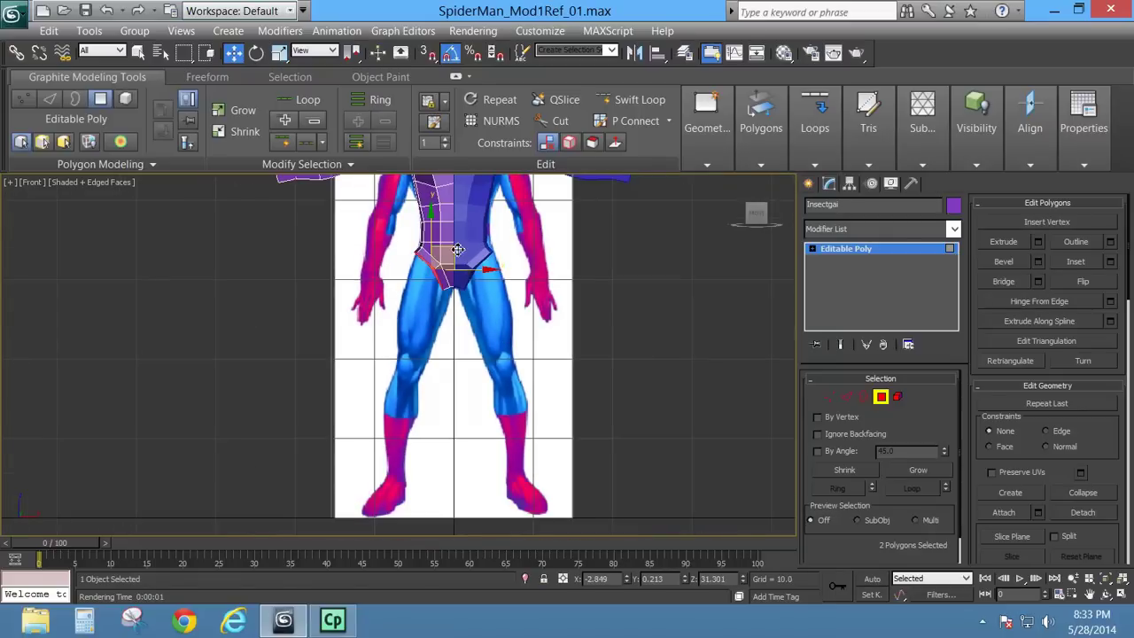
left_click_drag(457, 249, 419, 451)
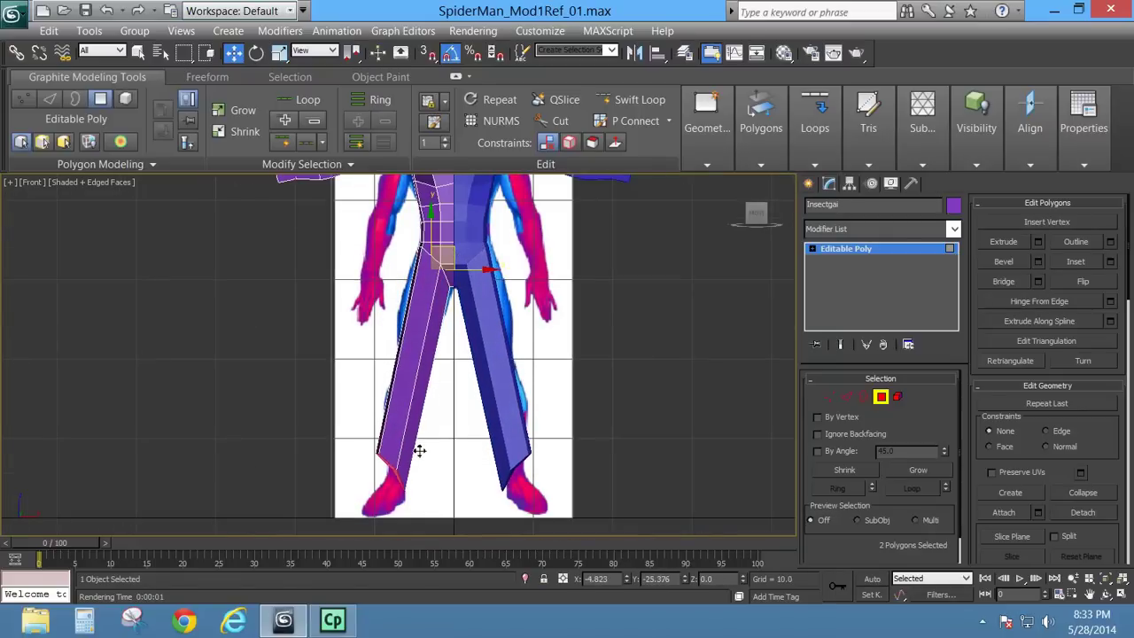
left_click(256, 52)
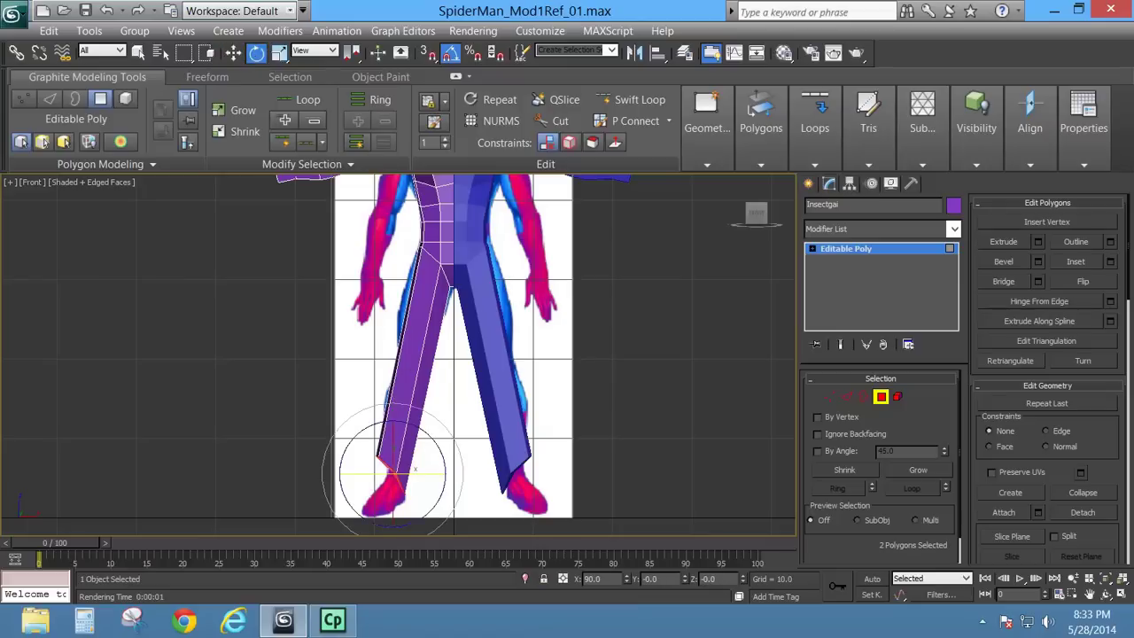
left_click_drag(355, 436, 341, 479)
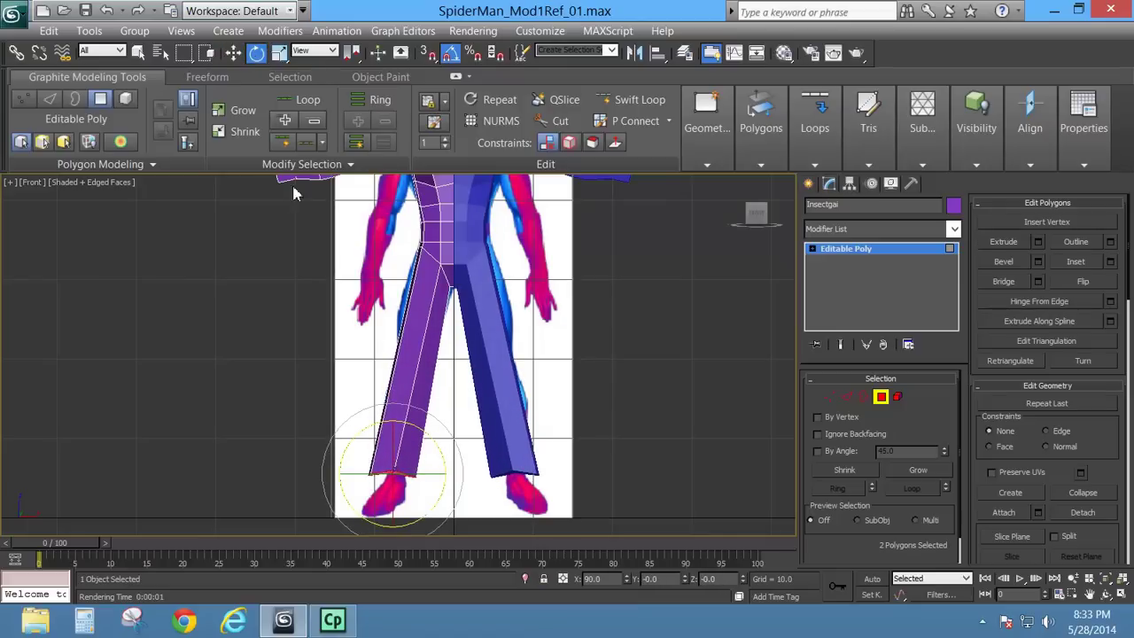
Step: Flatten the leg's end, scale it uniformly to about 39 percent, and shift it about 0.5 inward onto the reference ankle
left_click(279, 52)
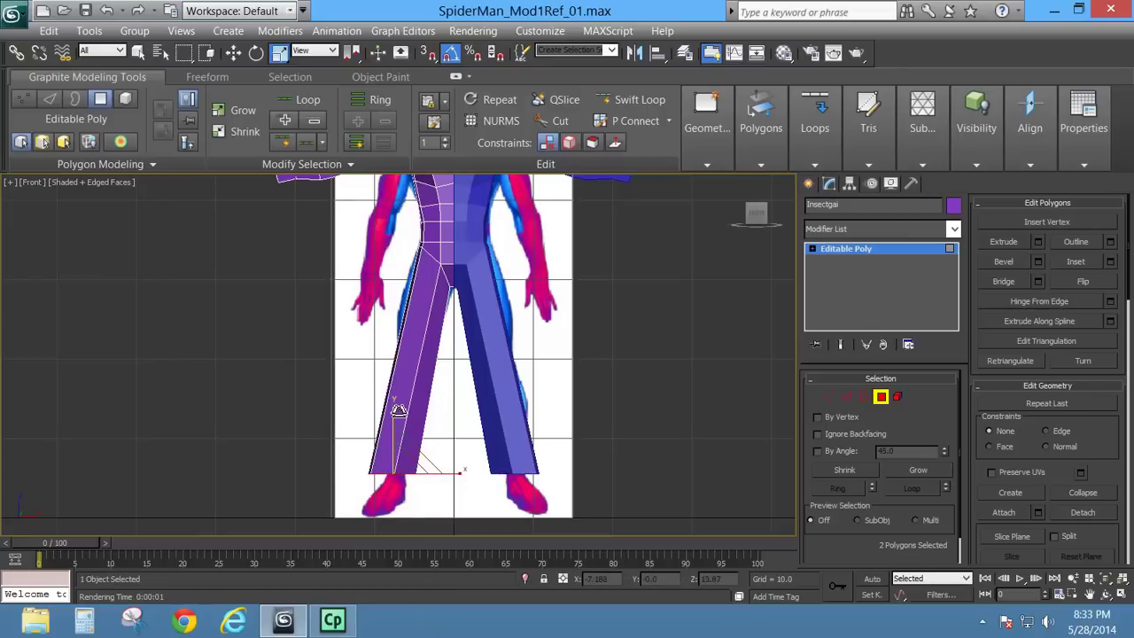
scroll(425, 407, "up", 4)
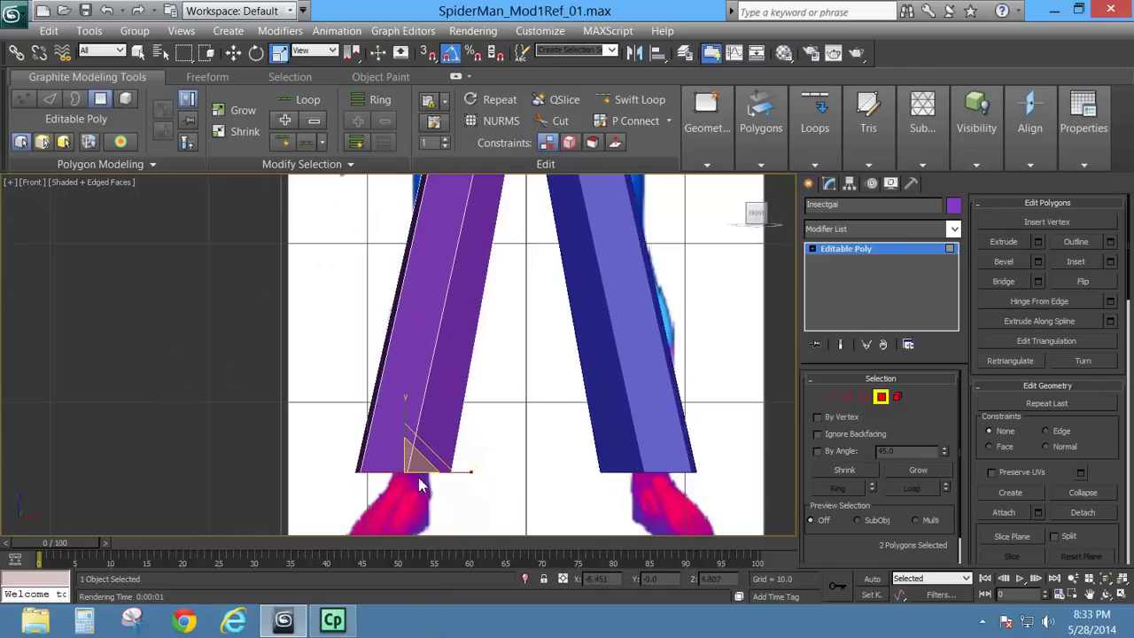
left_click_drag(412, 471, 404, 583)
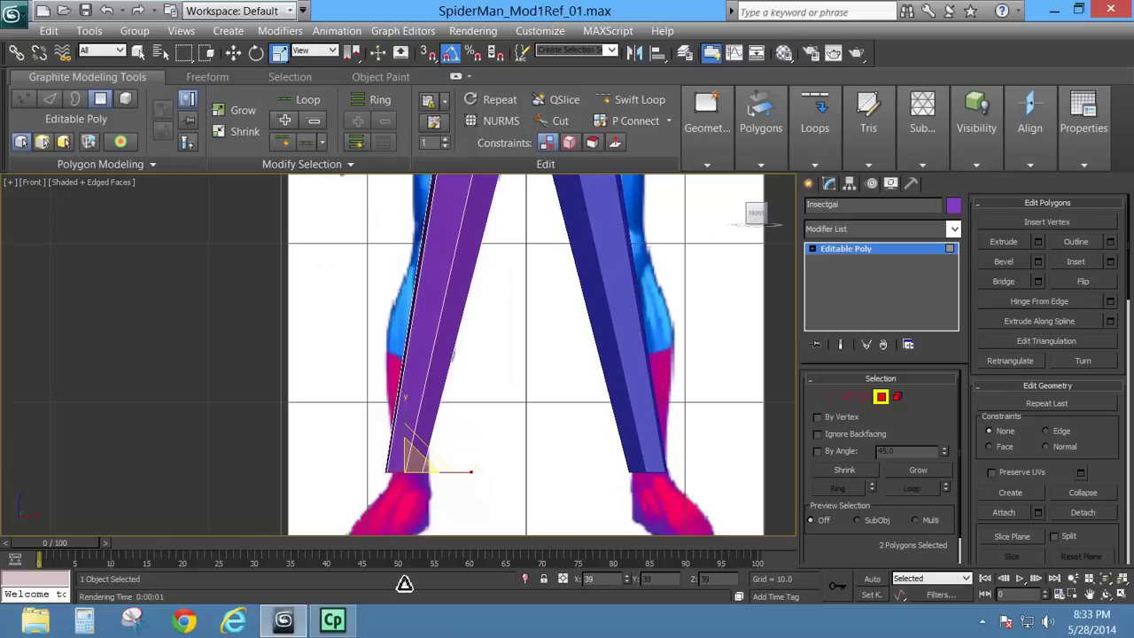
left_click(233, 53)
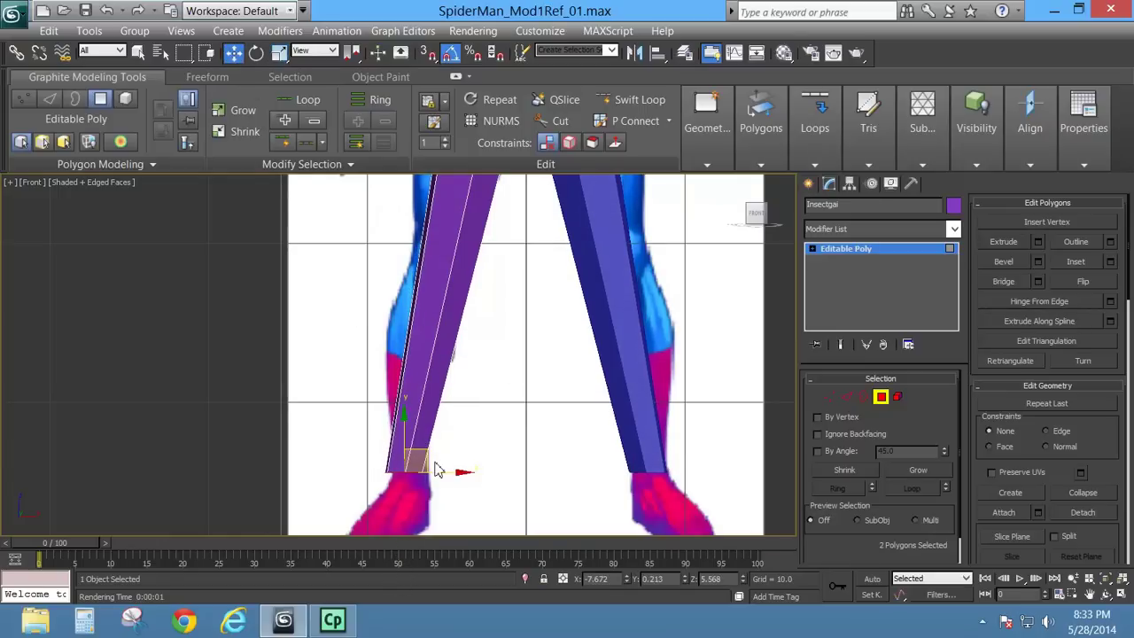
left_click_drag(431, 455, 440, 455)
Step: In the left view, move the leg's end about 0.8 back and 0.8 down to align with the reference ankle
middle_click_drag(488, 359, 512, 367)
scroll(512, 367, "down", 2)
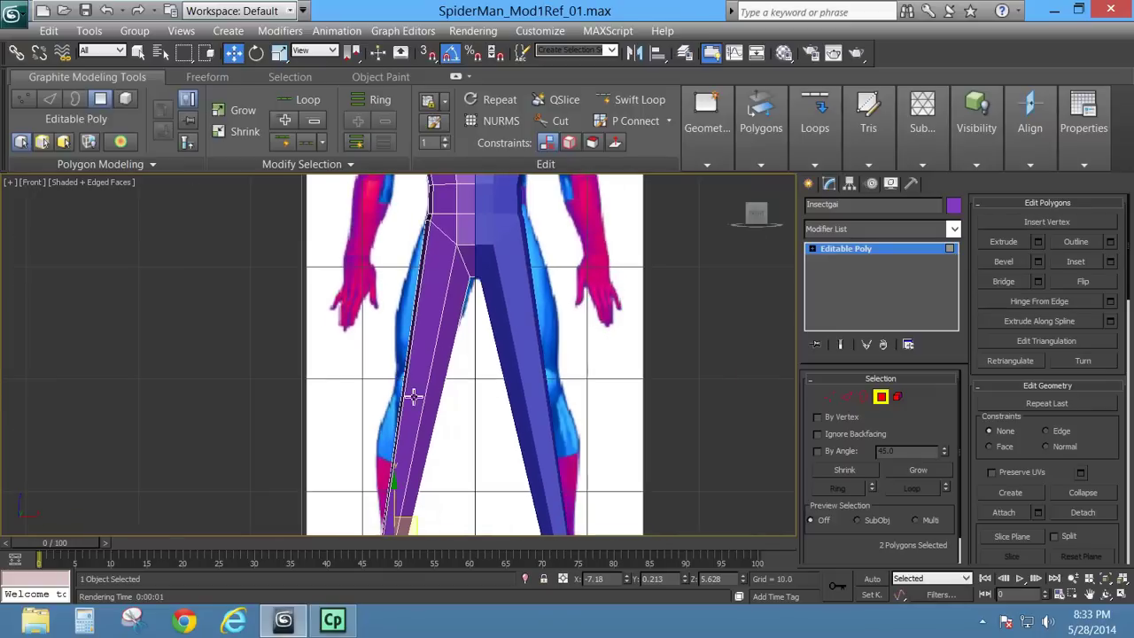
key("p")
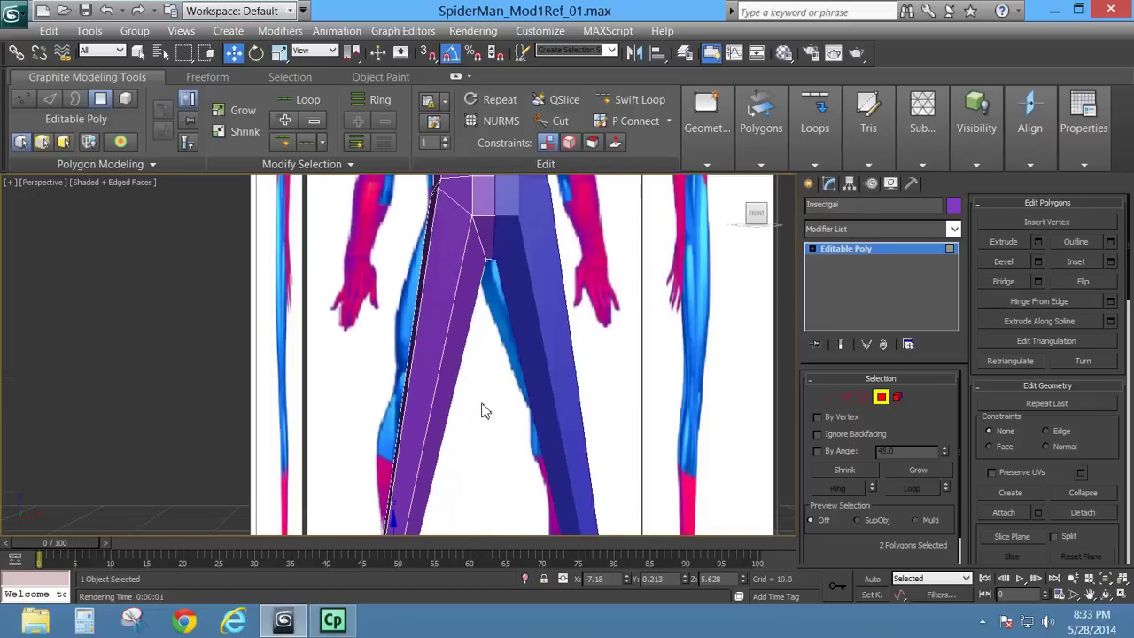
middle_click_drag(443, 397, 457, 449, "alt")
scroll(462, 446, "down", 4)
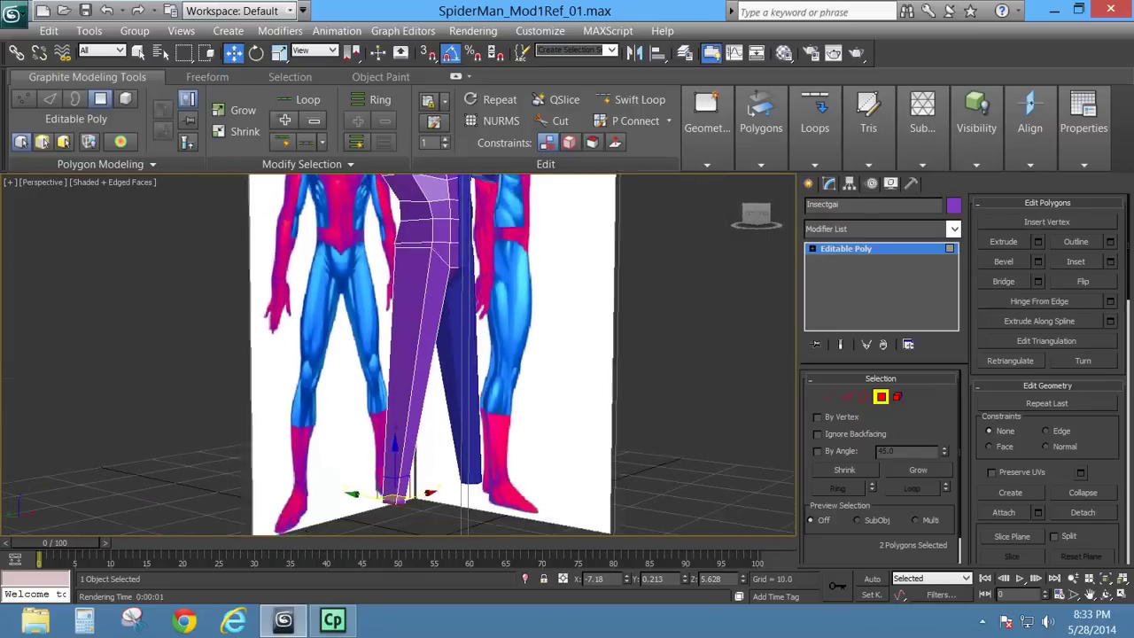
scroll(452, 467, "up", 2)
key("l")
middle_click_drag(449, 443, 467, 213)
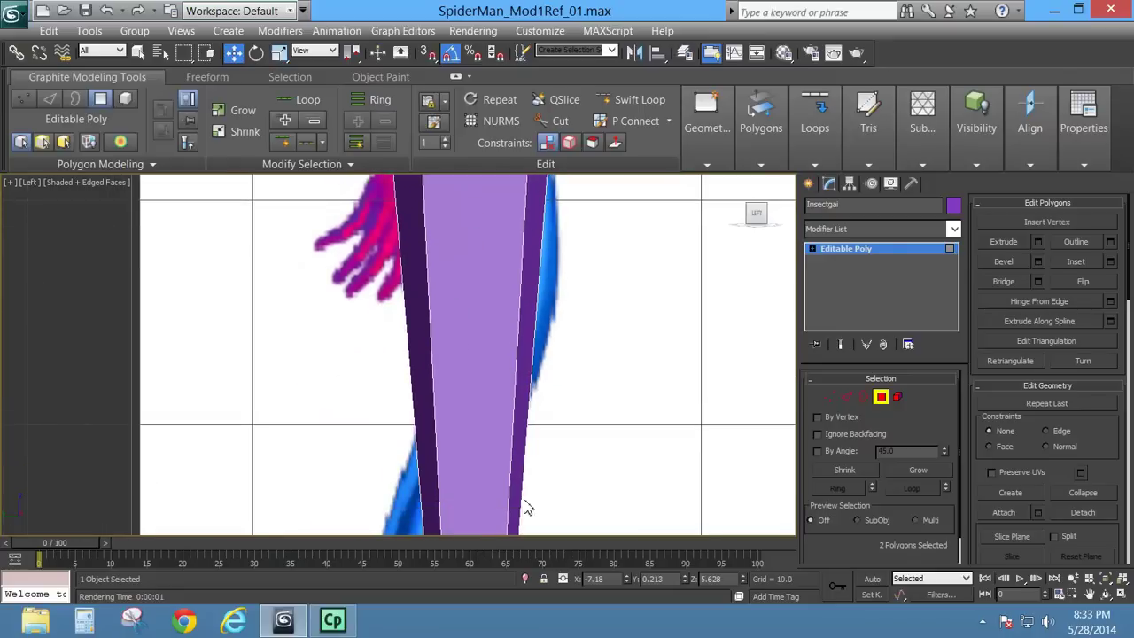
middle_click_drag(483, 399, 453, 214)
scroll(480, 295, "down", 2)
middle_click_drag(509, 416, 505, 355)
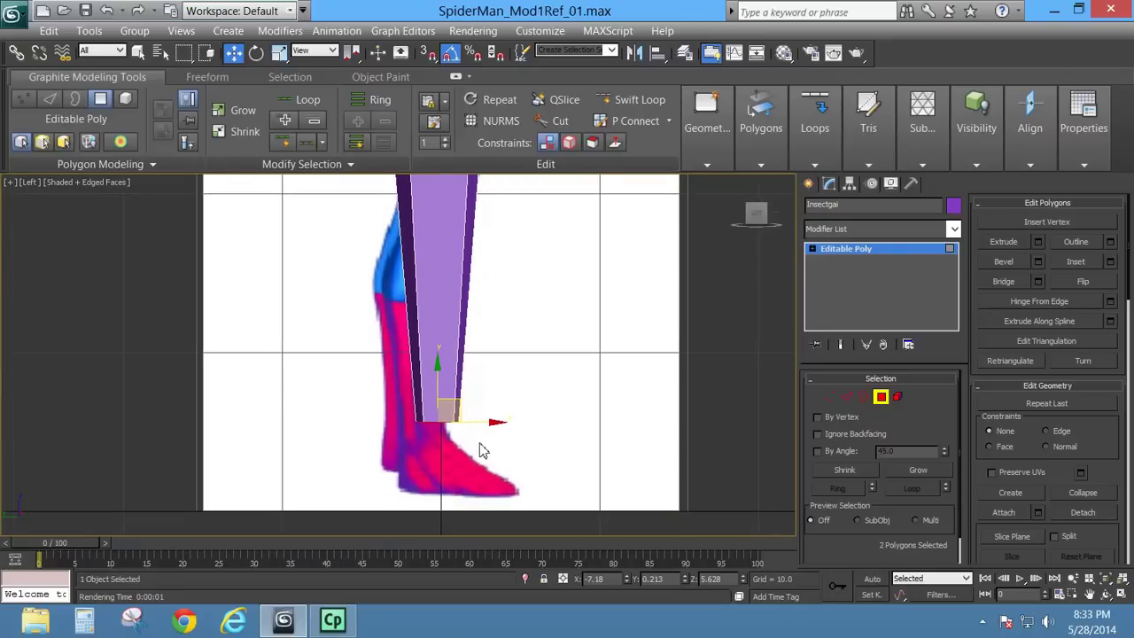
left_click_drag(479, 424, 449, 429)
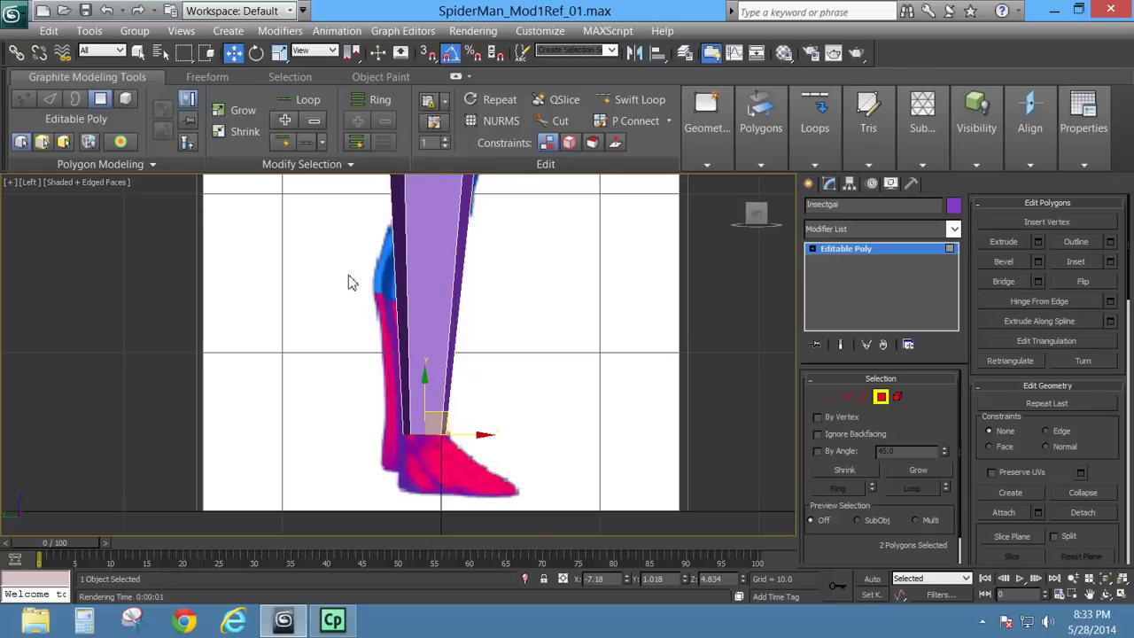
Step: In the front view, nudge the ankle end of the leg about 0.1 outward along X
key("f")
scroll(372, 301, "up", 4)
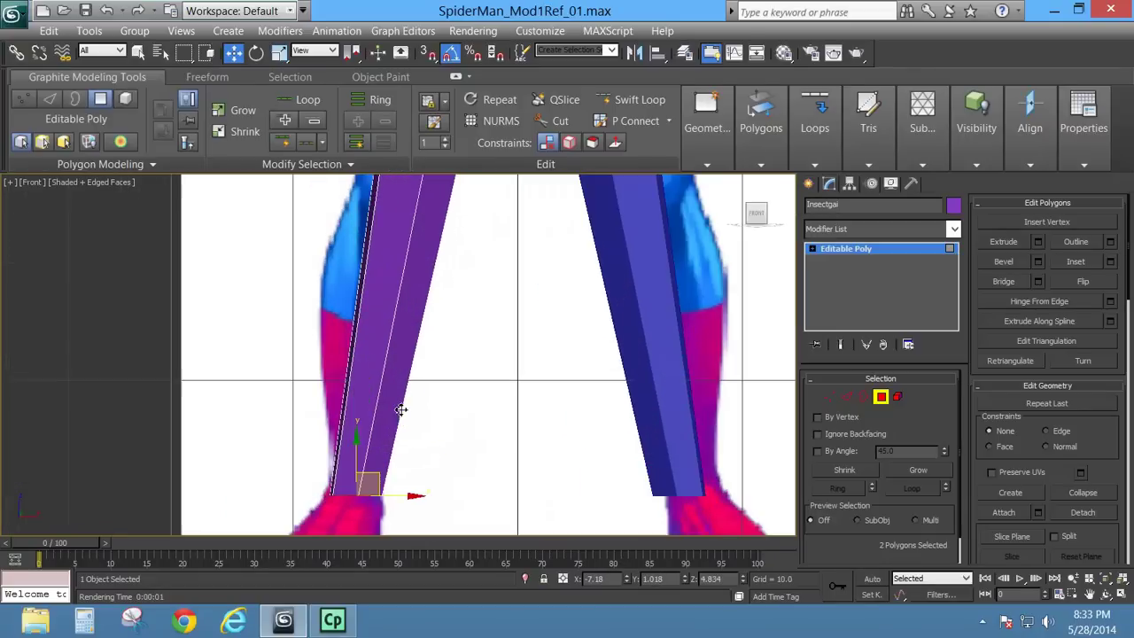
left_click_drag(405, 498, 403, 499)
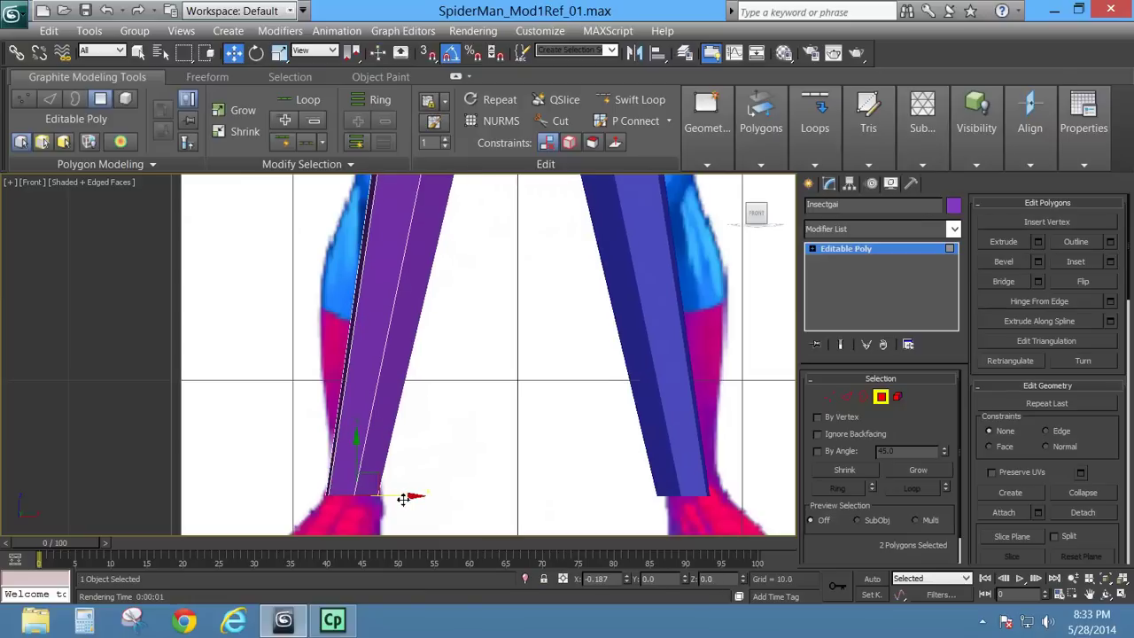
Step: Insert an edge loop around the leg at the knee with Swift Loop, and leave the tool
scroll(438, 422, "down", 5)
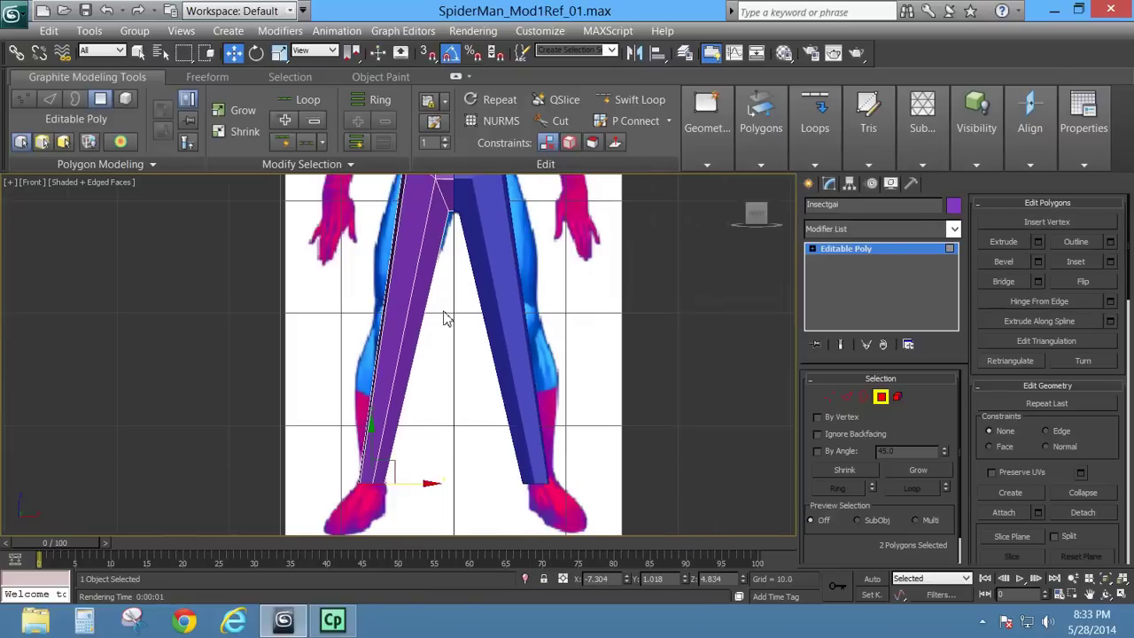
middle_click_drag(449, 317, 478, 386)
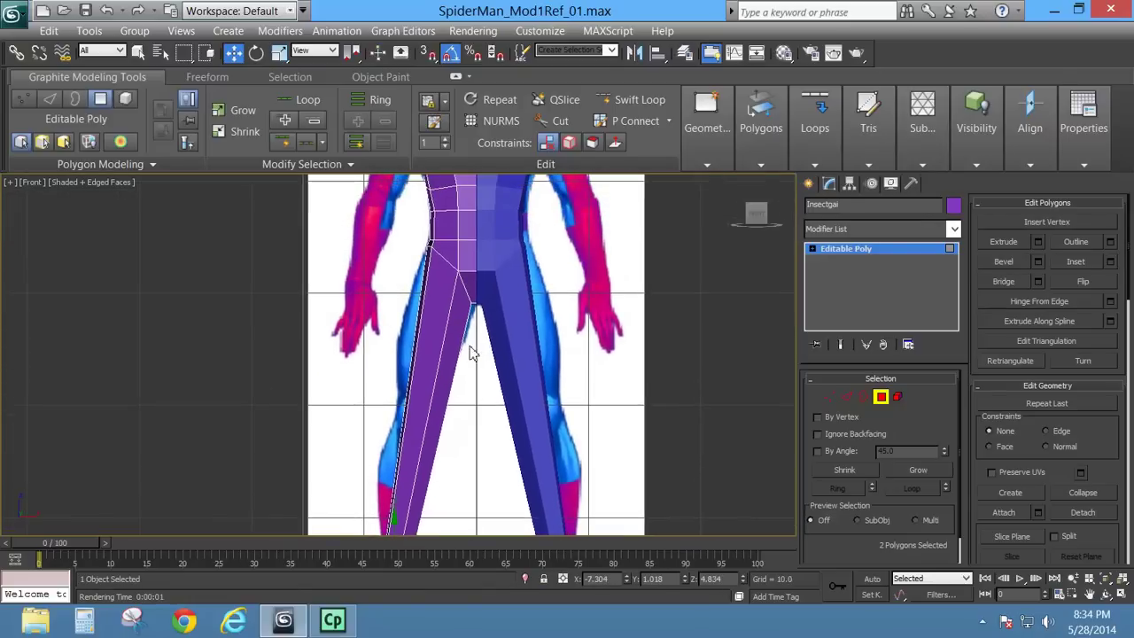
left_click(642, 99)
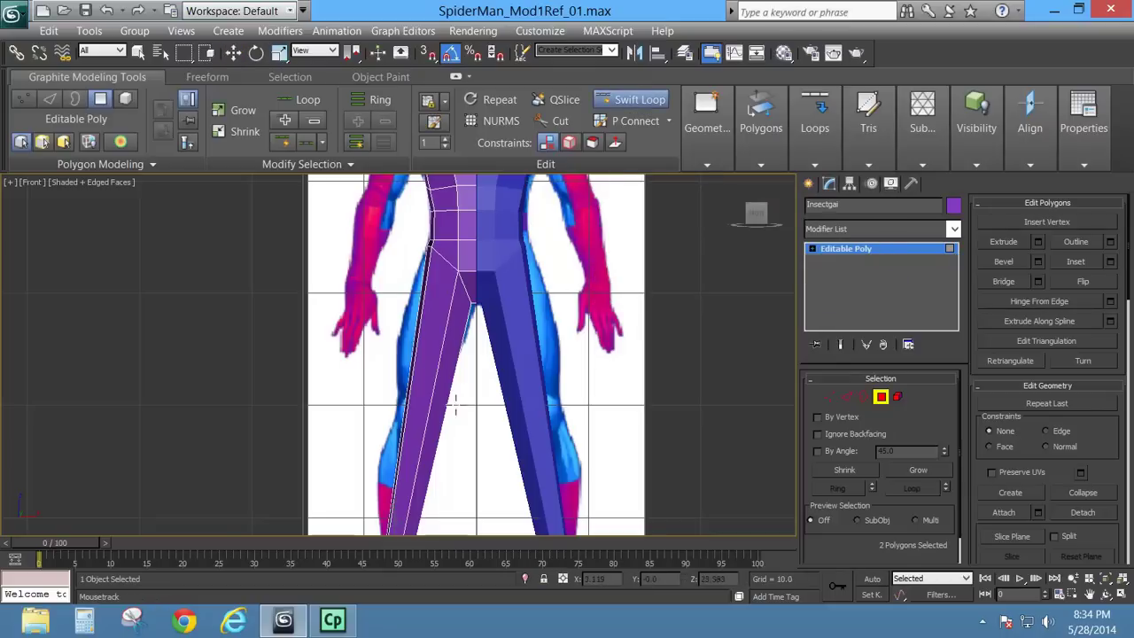
middle_click_drag(466, 434, 486, 368)
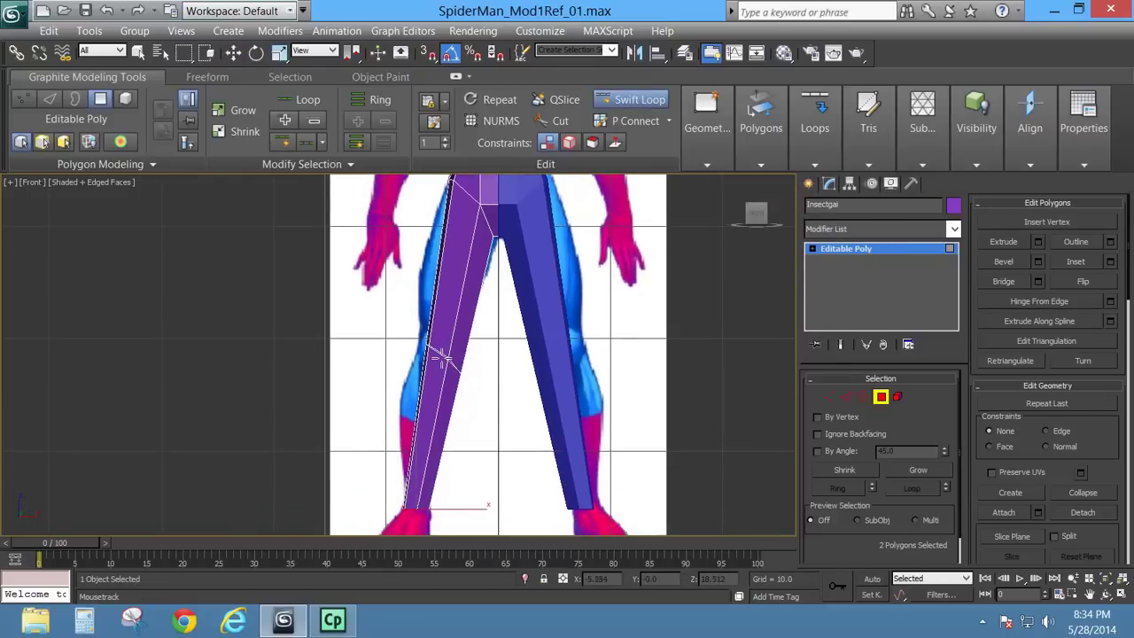
right_click(499, 372)
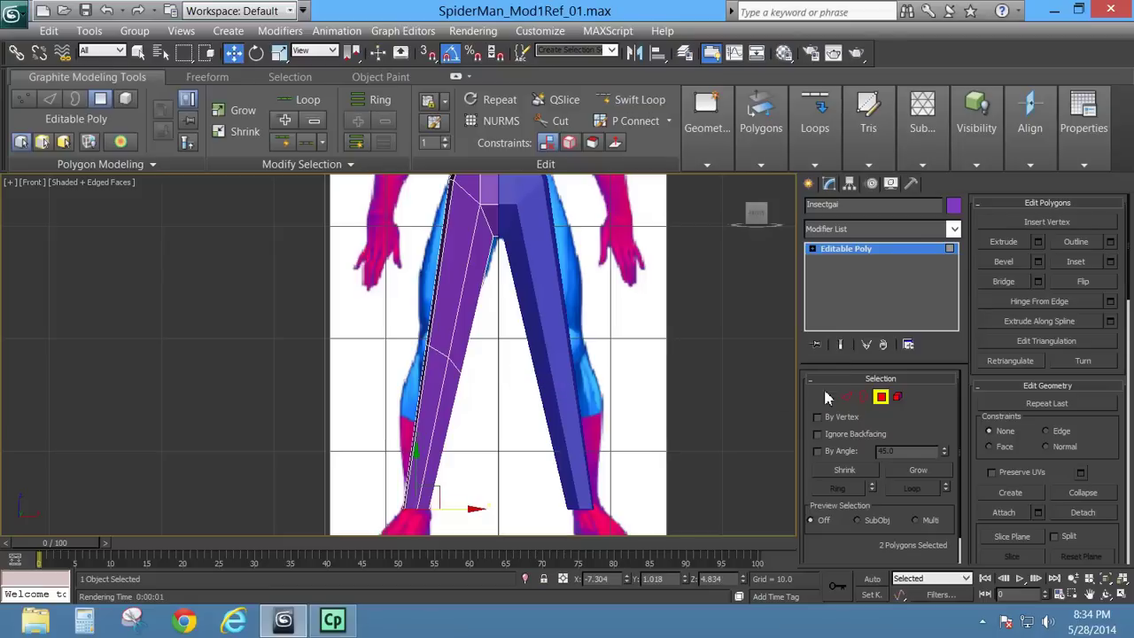
Step: Rotate the knee edge loop 30 degrees and move it about 0.8 outward and 0.3 up to bend the leg
left_click(847, 398)
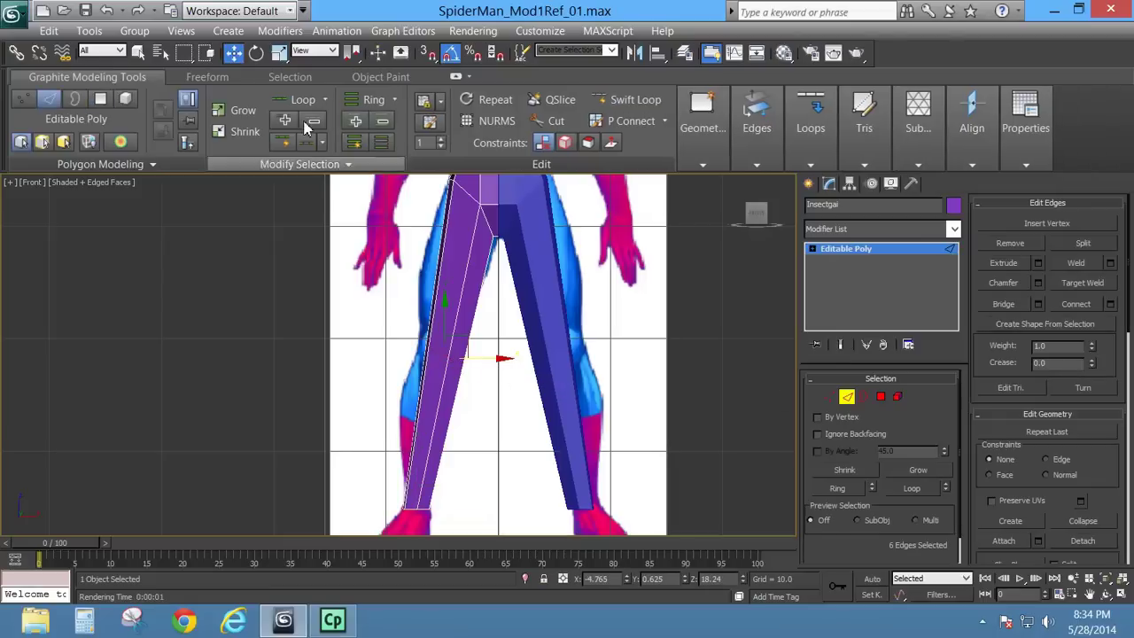
left_click(256, 54)
left_click_drag(429, 307, 406, 324)
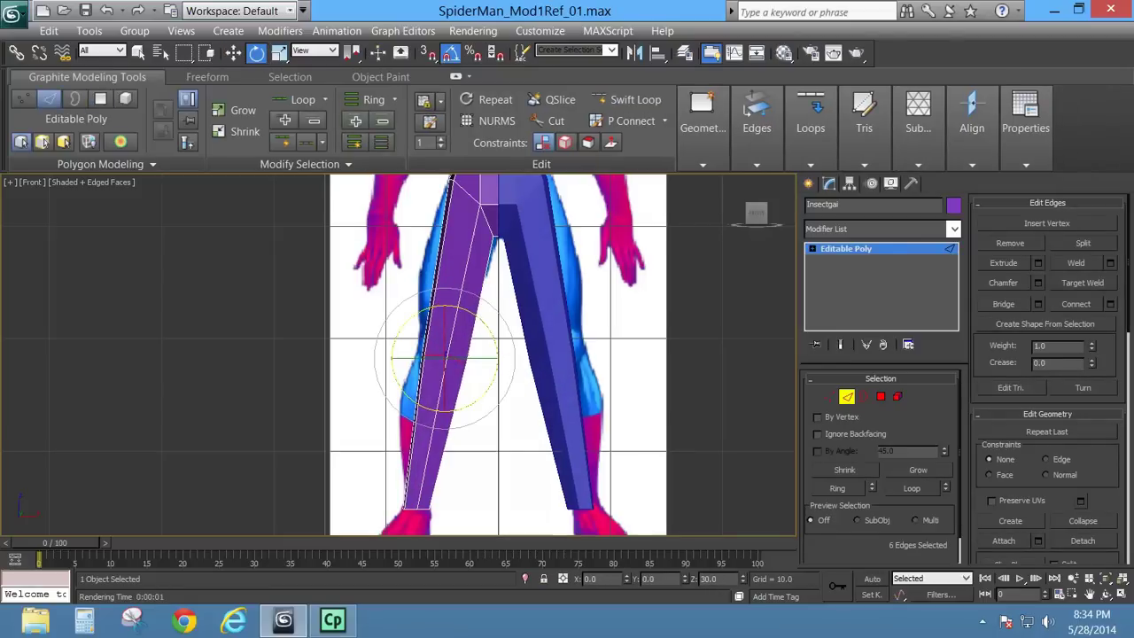
left_click(234, 53)
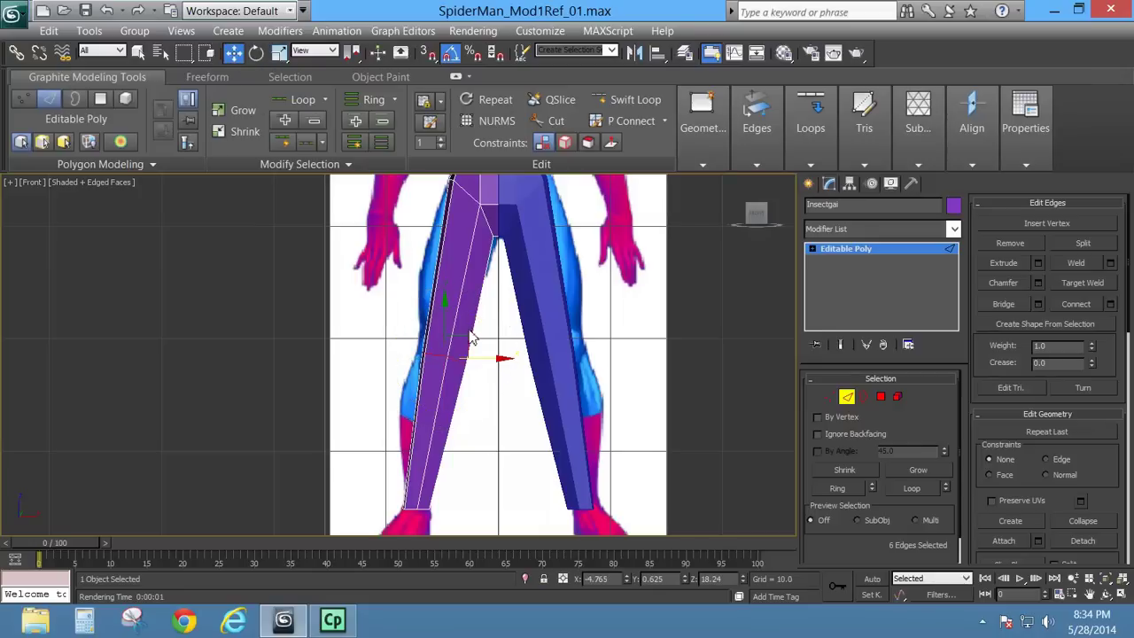
left_click_drag(473, 339, 464, 335)
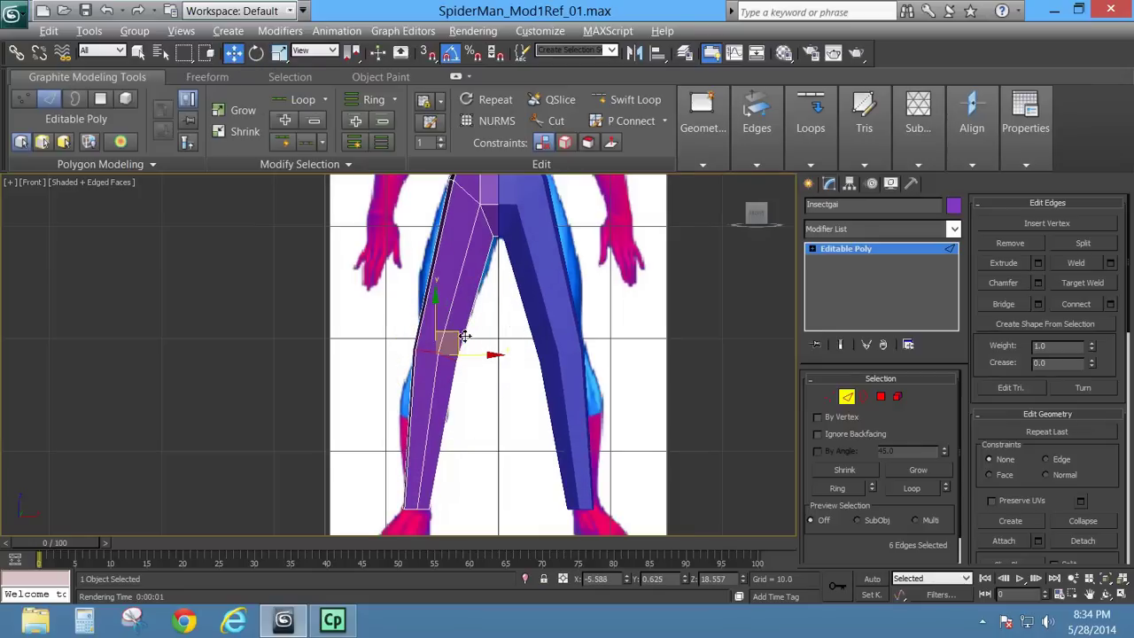
Step: Make the mesh see-through, nudge the knee loop into place, and scale it uniformly to match the reference knee's width
key("alt+x")
scroll(469, 381, "up", 5)
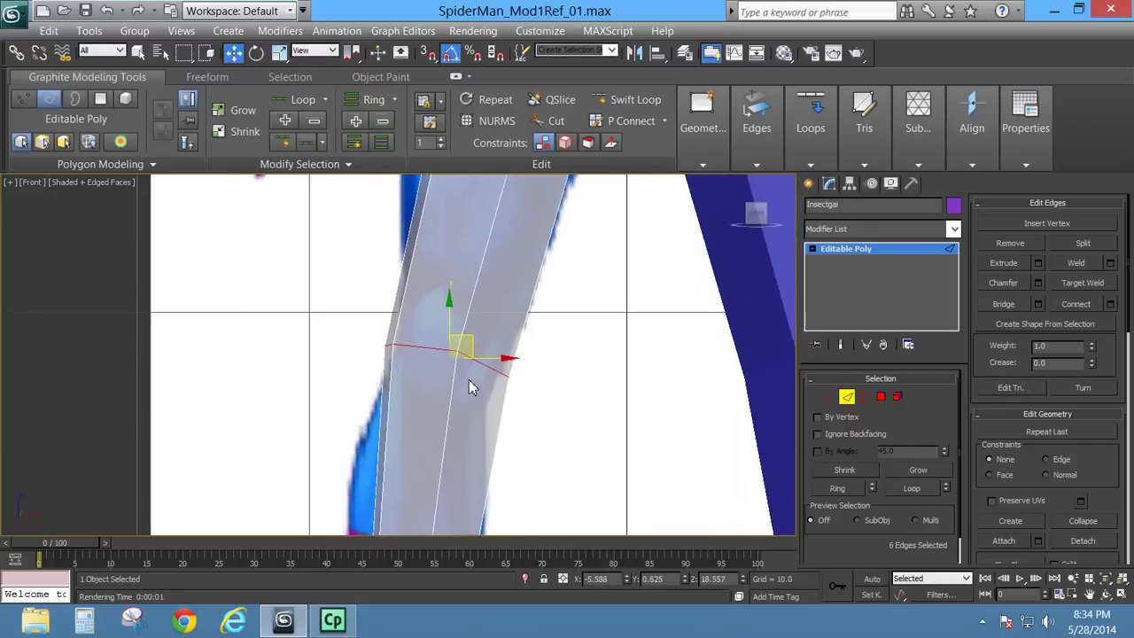
scroll(469, 379, "up", 2)
left_click_drag(491, 338, 489, 334)
key("r")
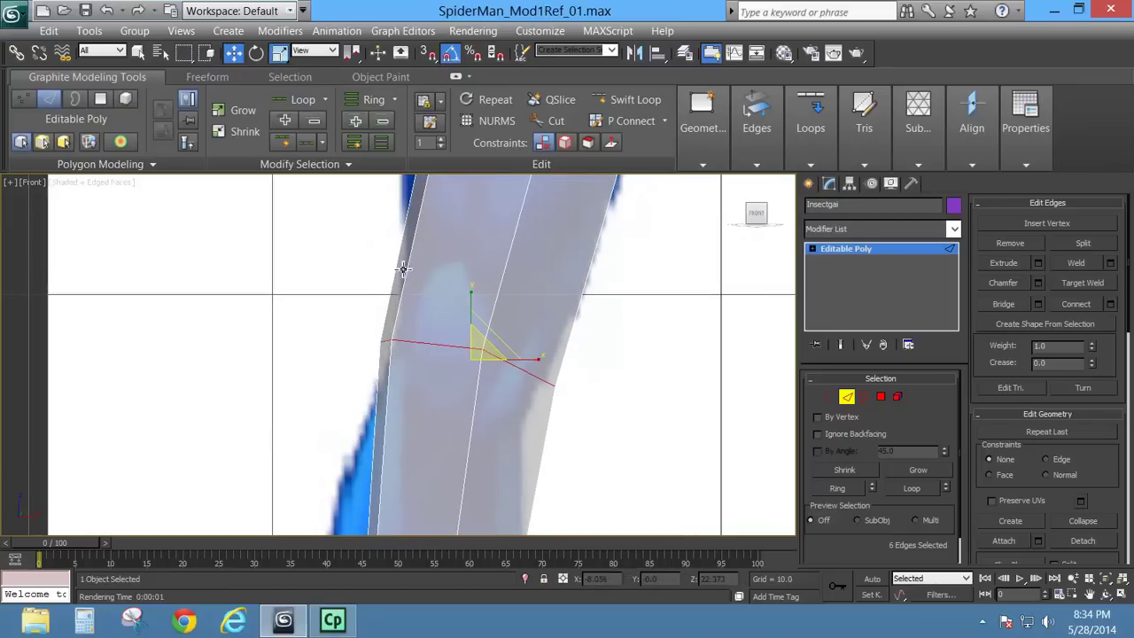
mouse_move(480, 355)
left_mouse_down()
mouse_move(479, 369)
mouse_move(476, 348)
left_mouse_up()
scroll(436, 256, "down", 3)
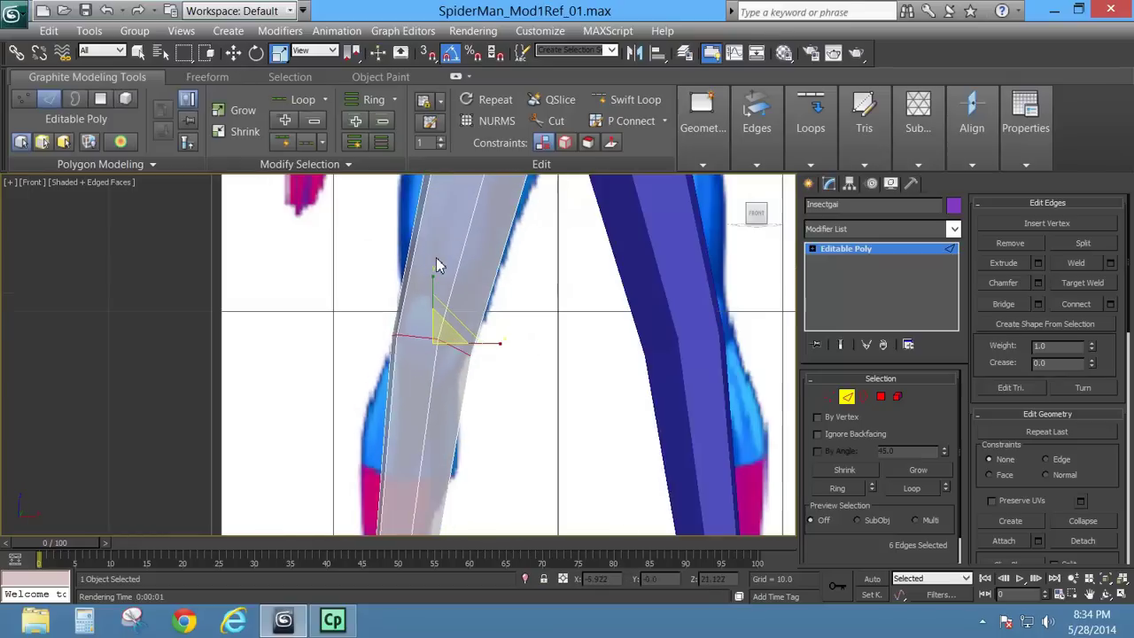
scroll(501, 400, "down", 3)
middle_click_drag(490, 420, 500, 399)
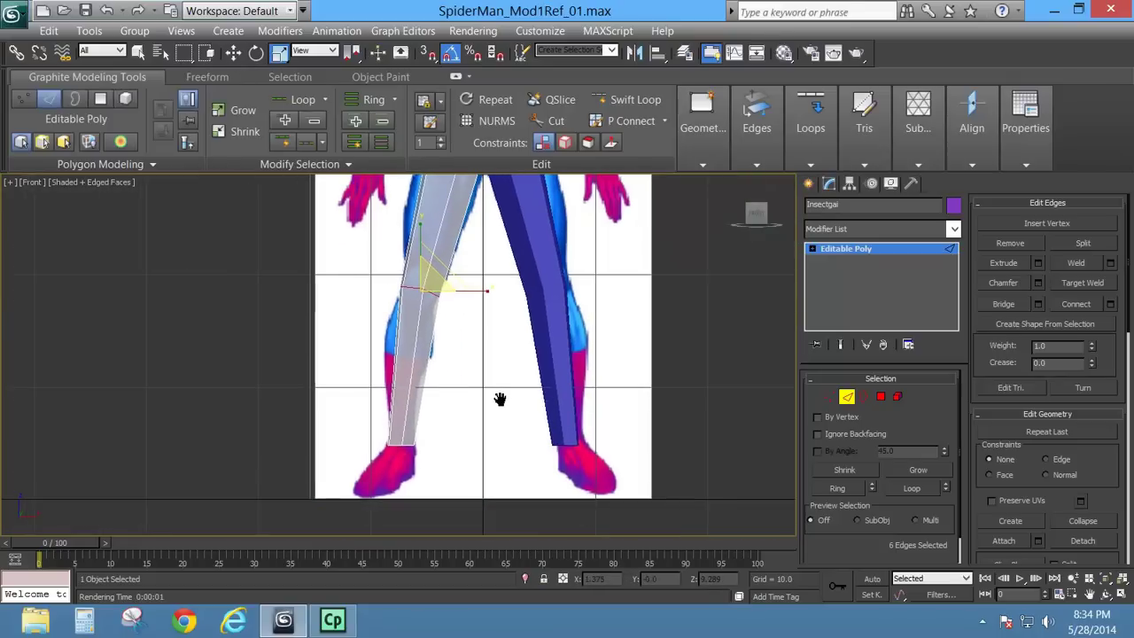
left_click(636, 96)
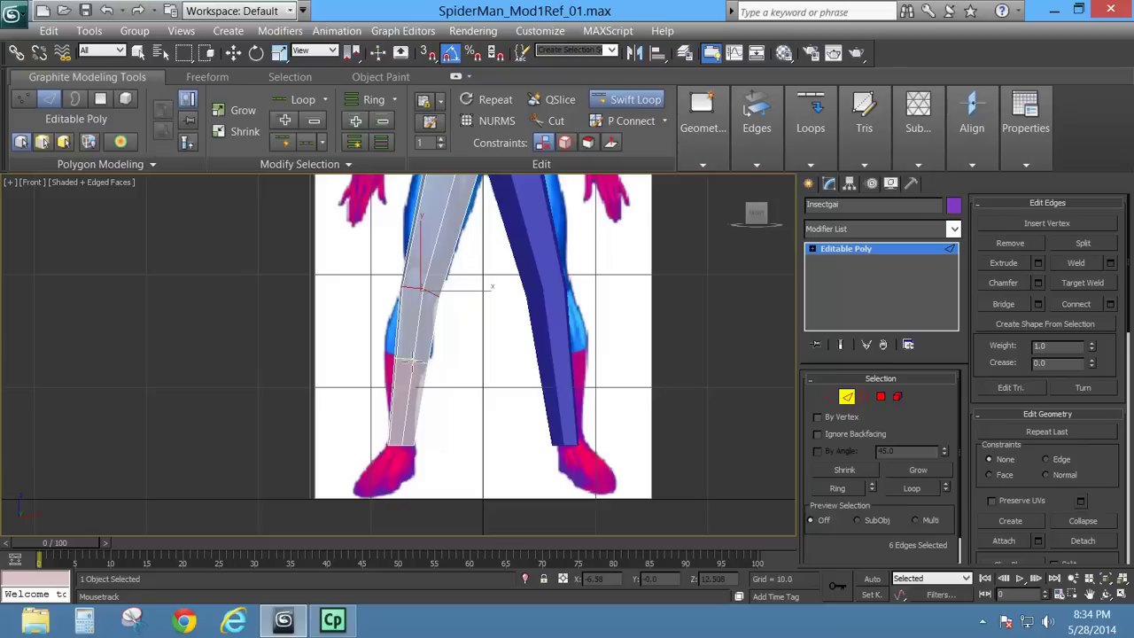
left_click(412, 360)
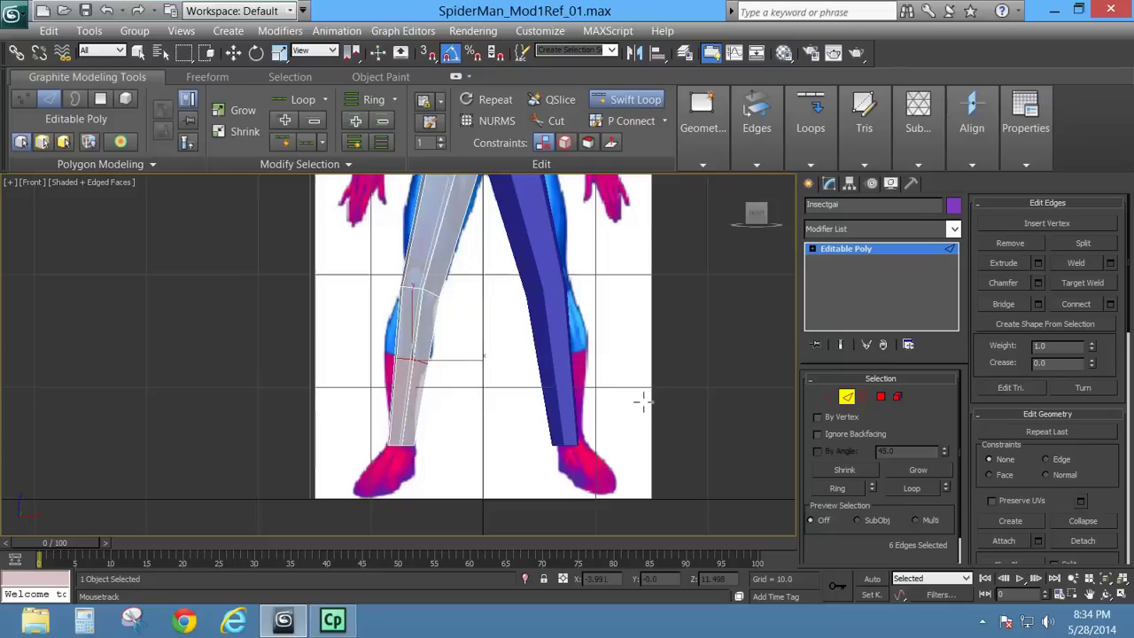
left_click(280, 54)
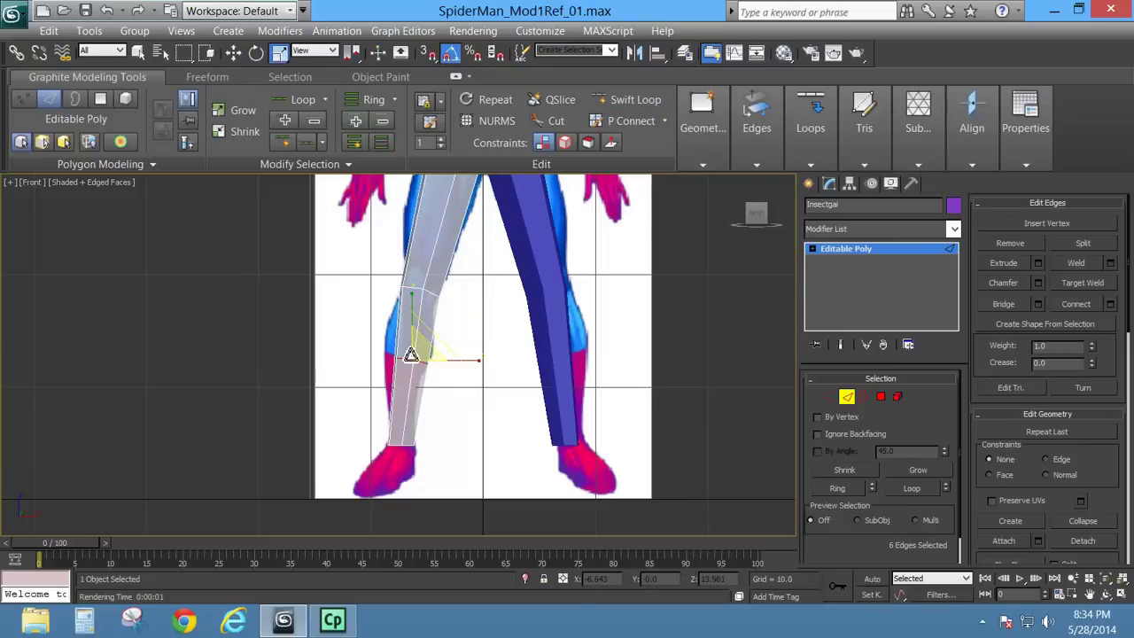
left_click(463, 383)
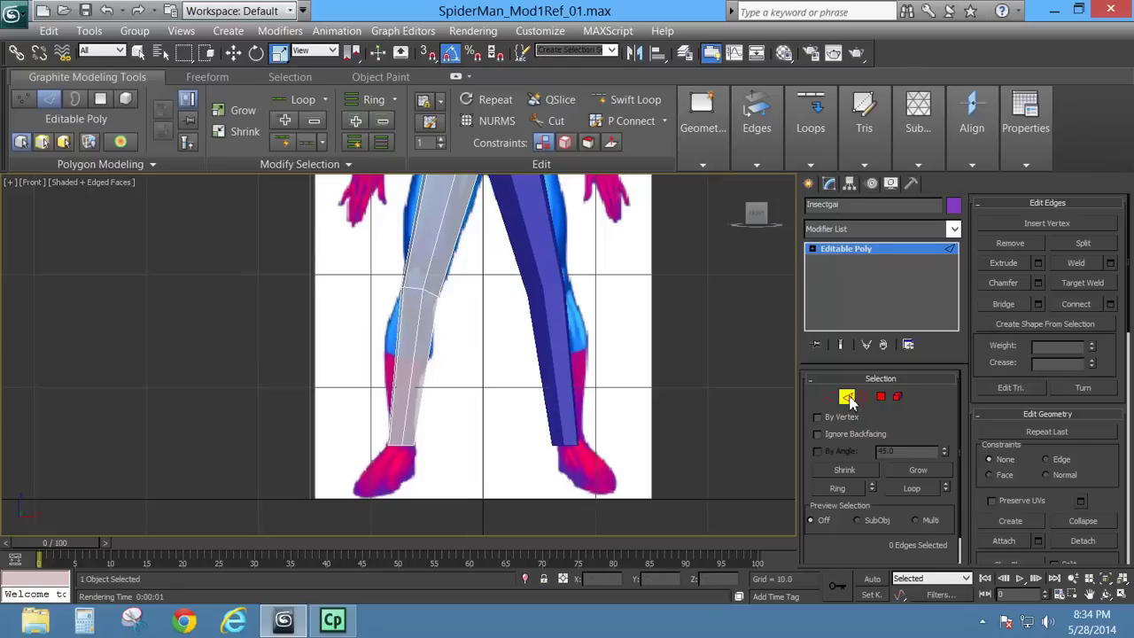
left_click(141, 11)
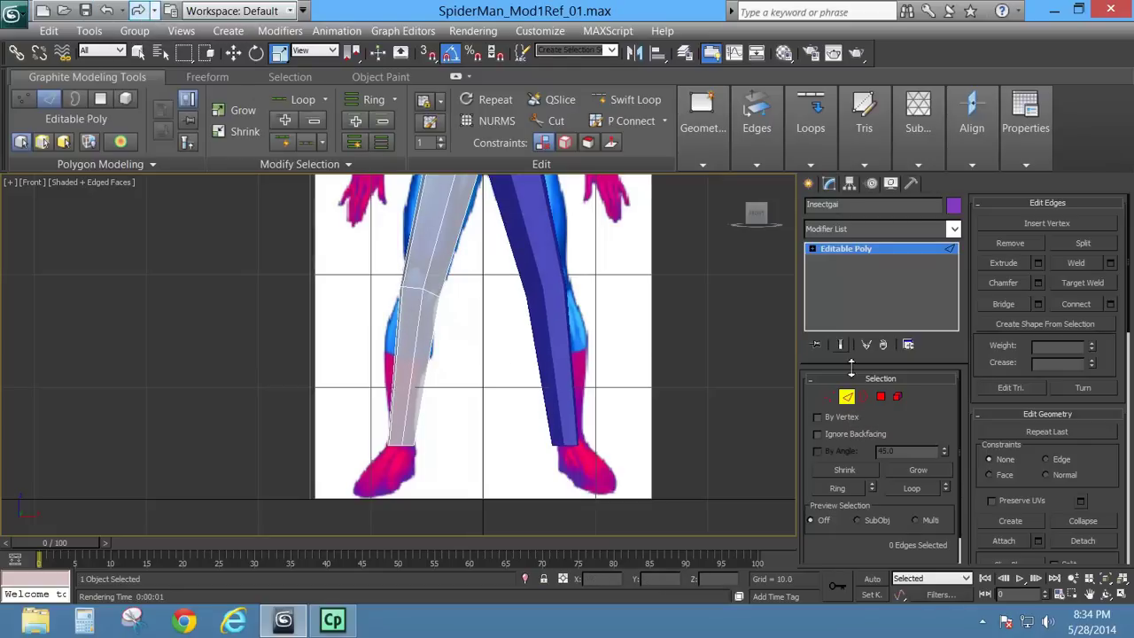
Step: In the left view, move the knee edge loop forward to match the side reference and rotate it -15 degrees
double_click(413, 292)
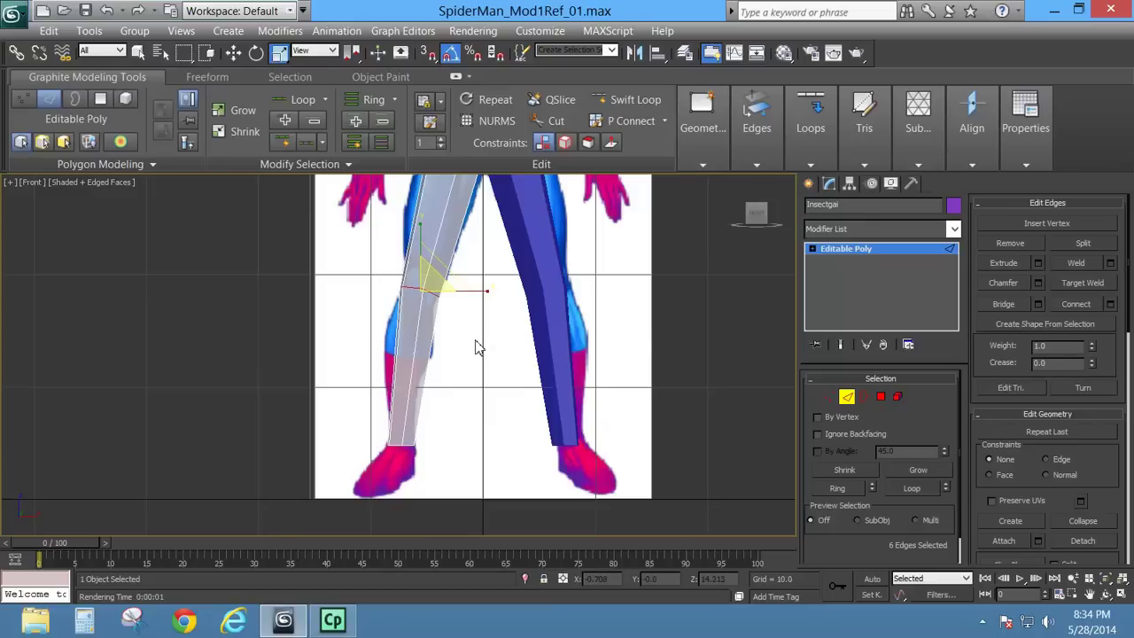
key("l")
key("z")
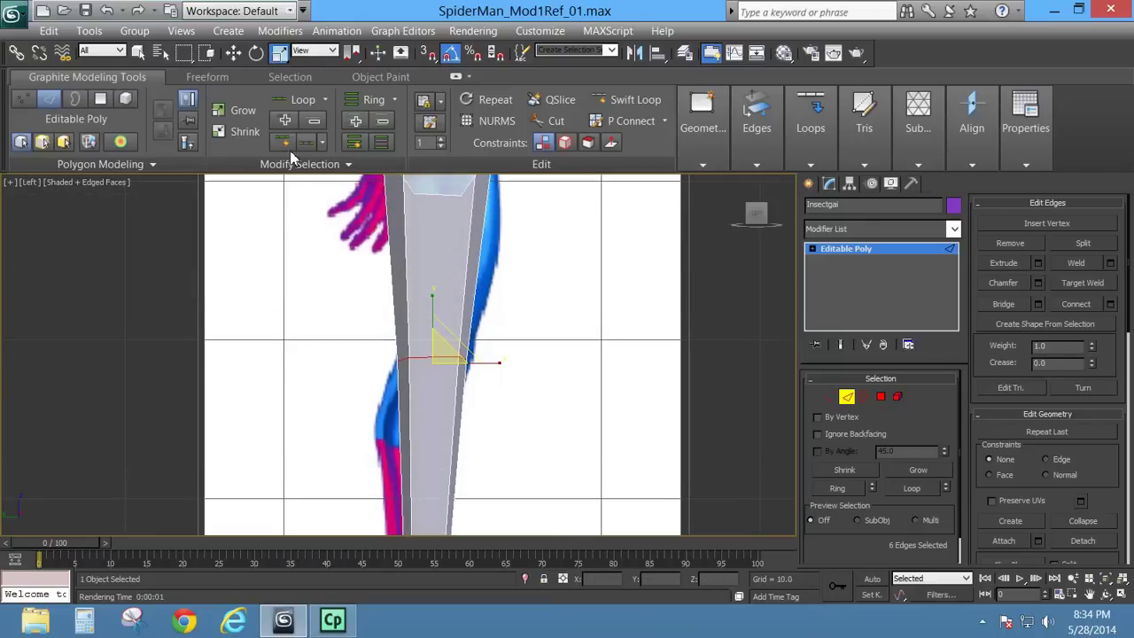
left_click(233, 52)
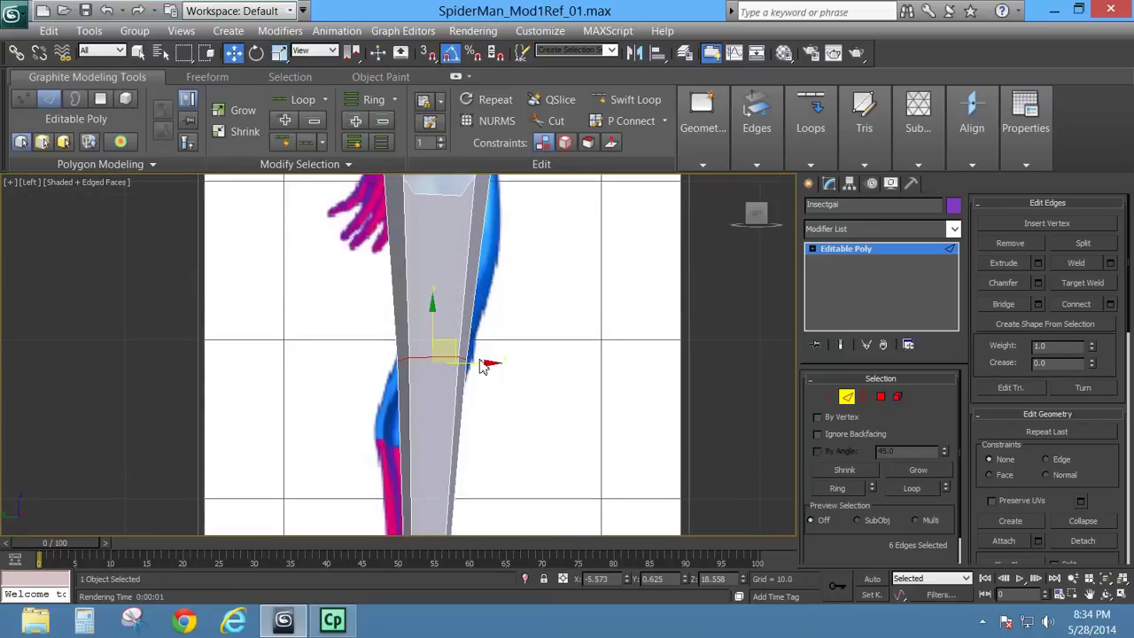
left_click_drag(481, 363, 495, 361)
left_click(256, 52)
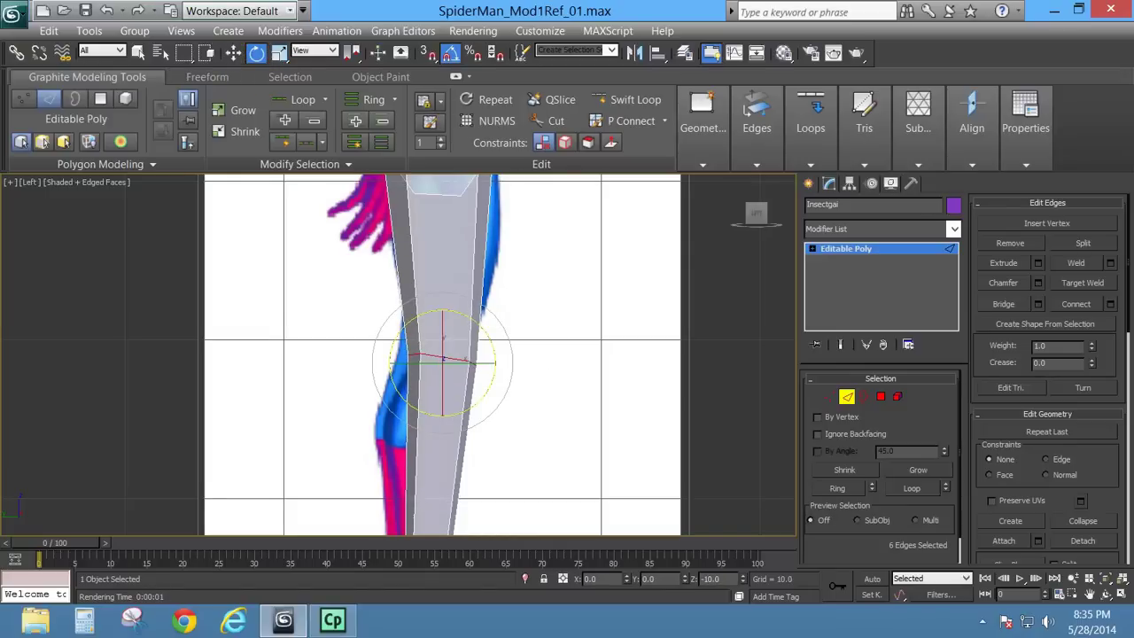
key("ctrl+z")
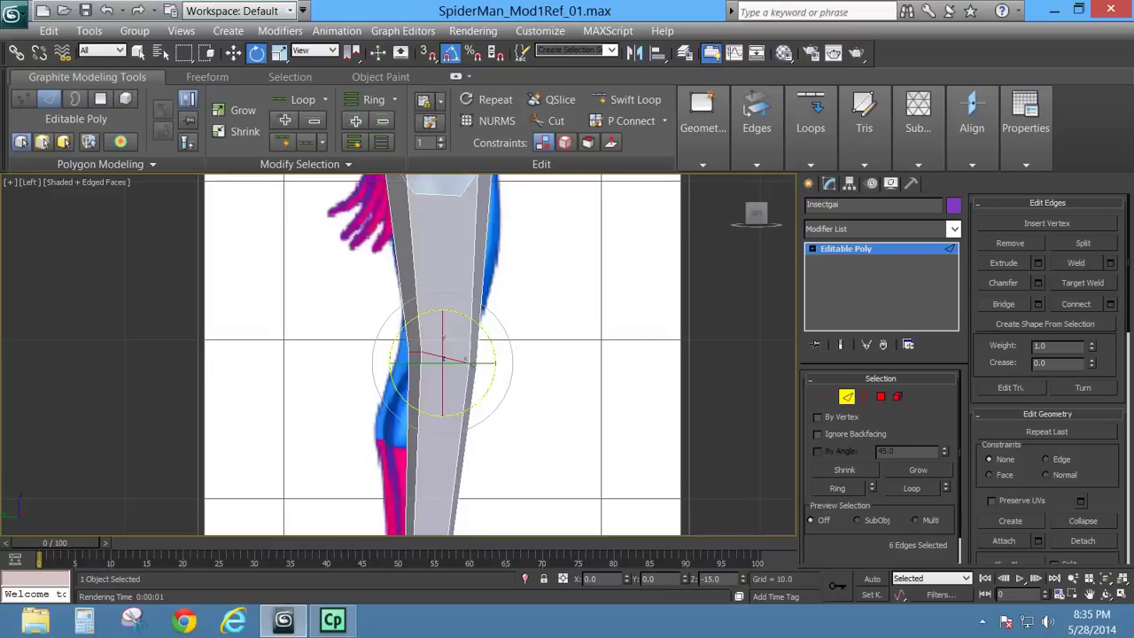
Step: In the front view, insert one edge loop around the mid-thigh and another around the calf with Swift Loop
key("f")
scroll(430, 385, "up", 2)
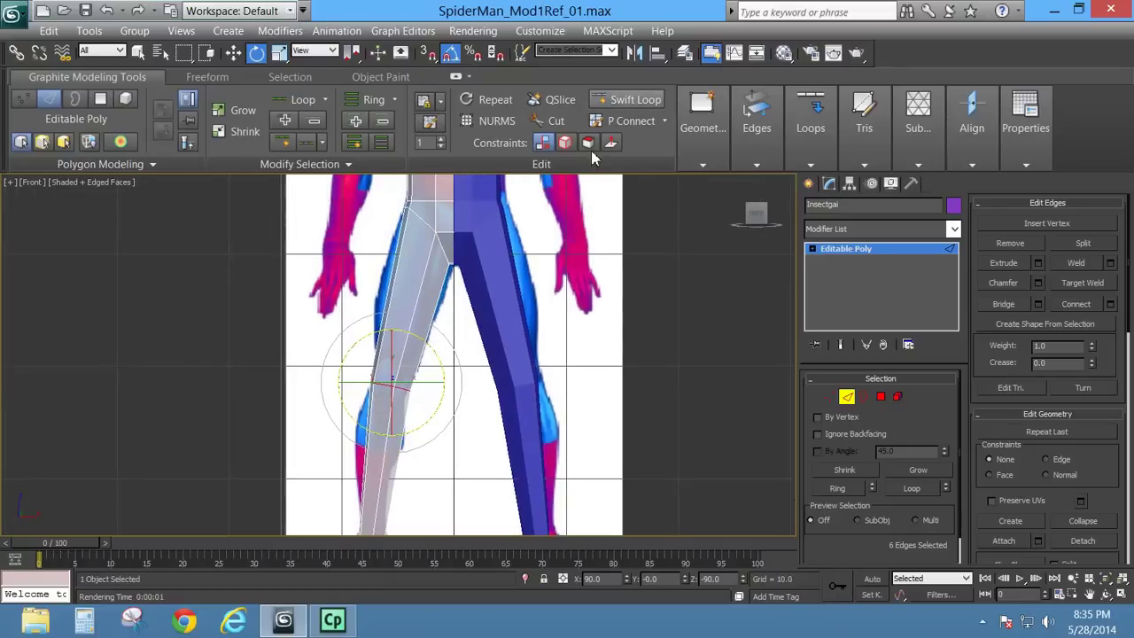
left_click(635, 99)
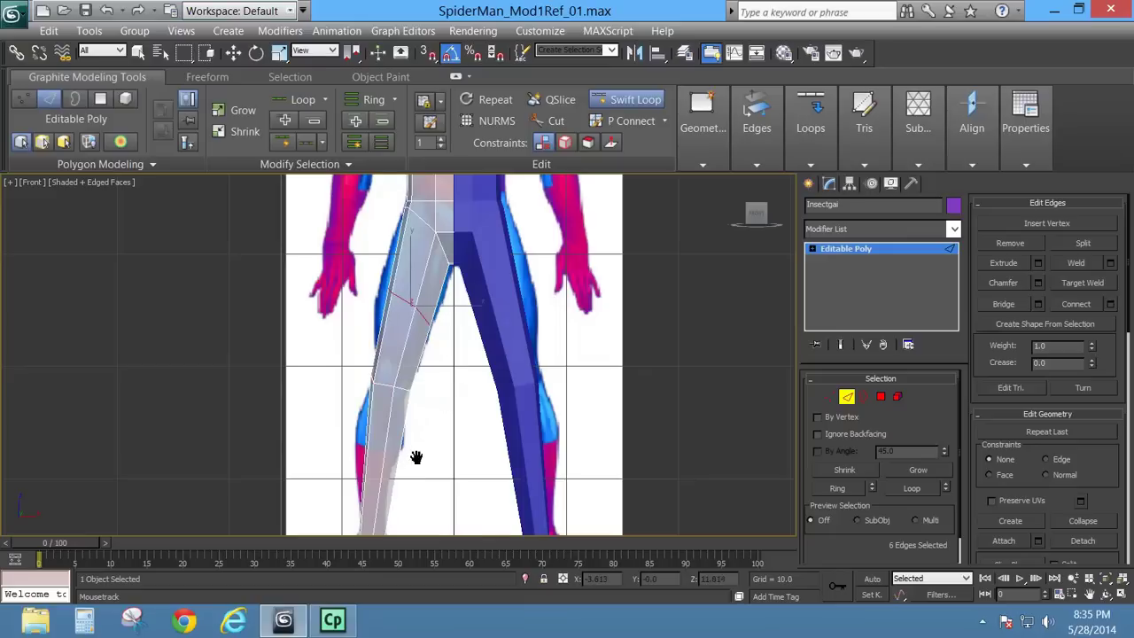
middle_click_drag(416, 457, 411, 340)
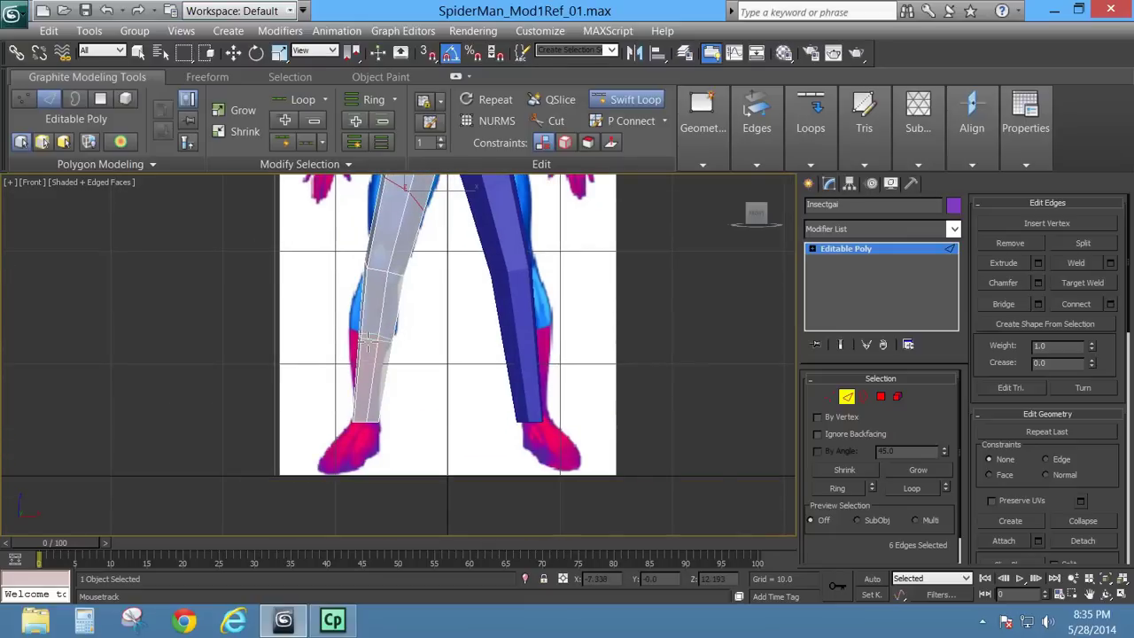
left_click(365, 339)
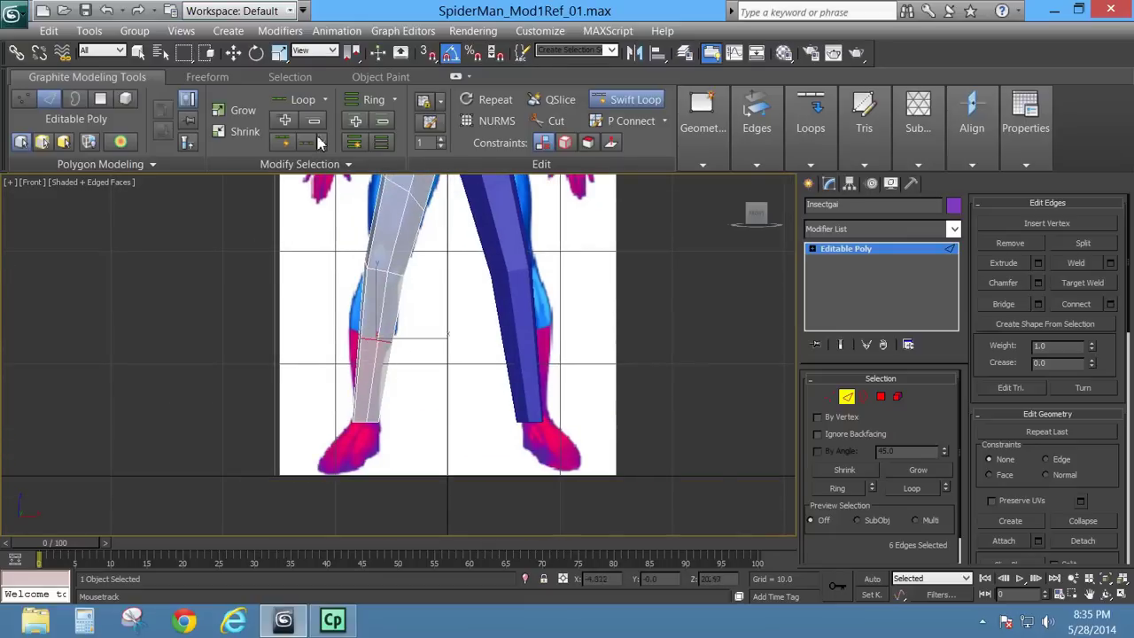
Step: Move the calf edge loop outward and slightly up, and scale it uniformly wider to match the reference calf
left_click(233, 52)
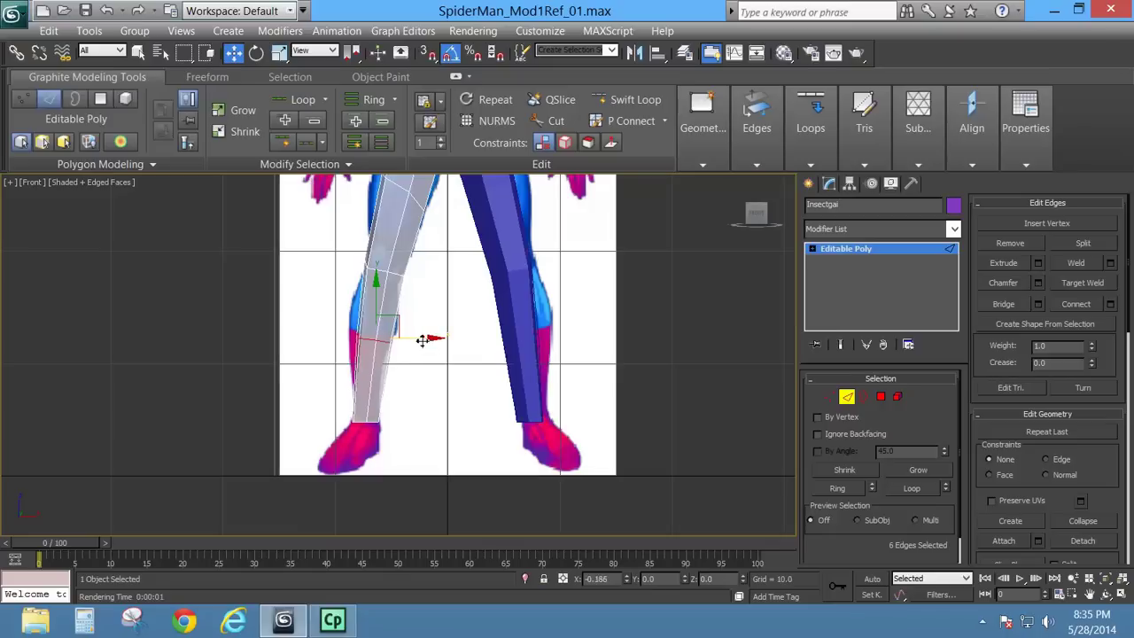
left_click_drag(423, 340, 419, 340)
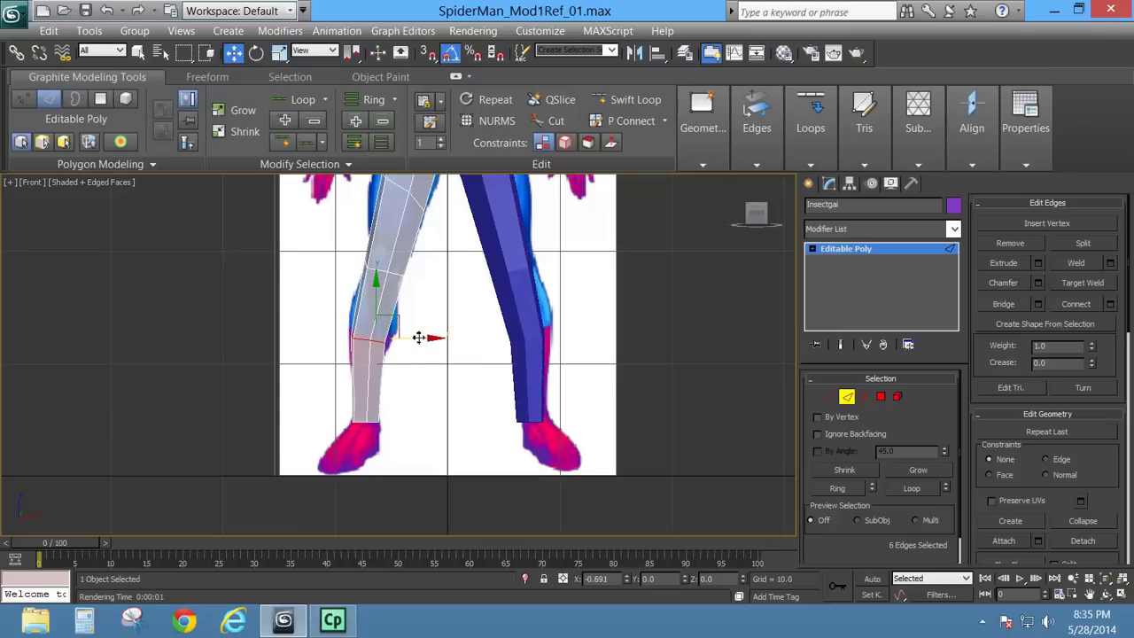
left_click_drag(372, 290, 369, 288)
left_click_drag(410, 331, 368, 292)
left_click(278, 54)
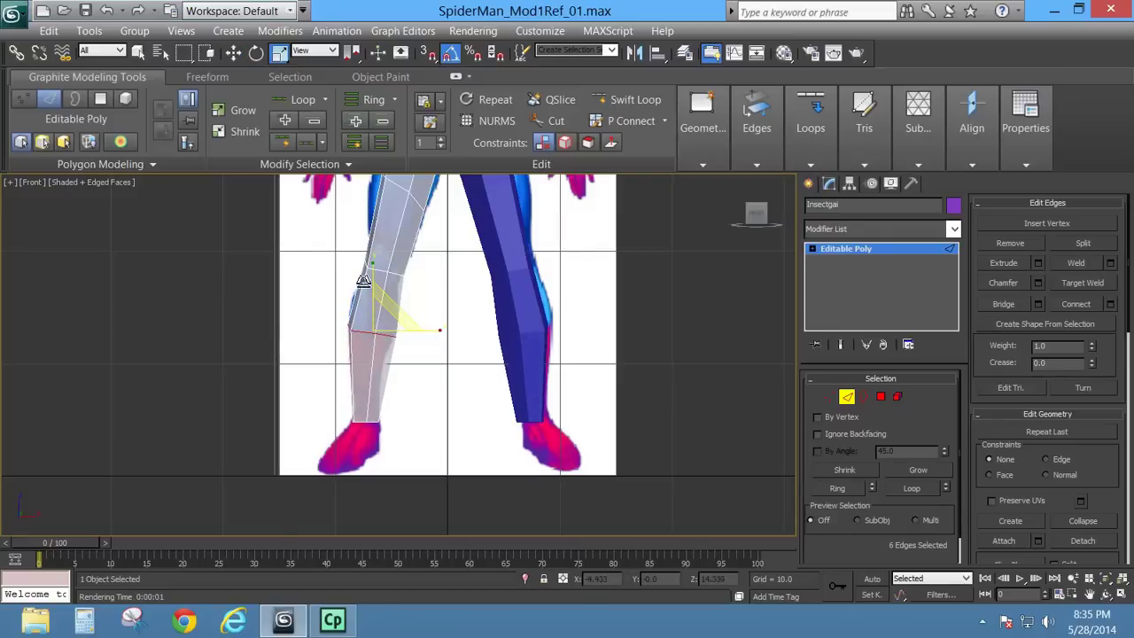
left_click(232, 54)
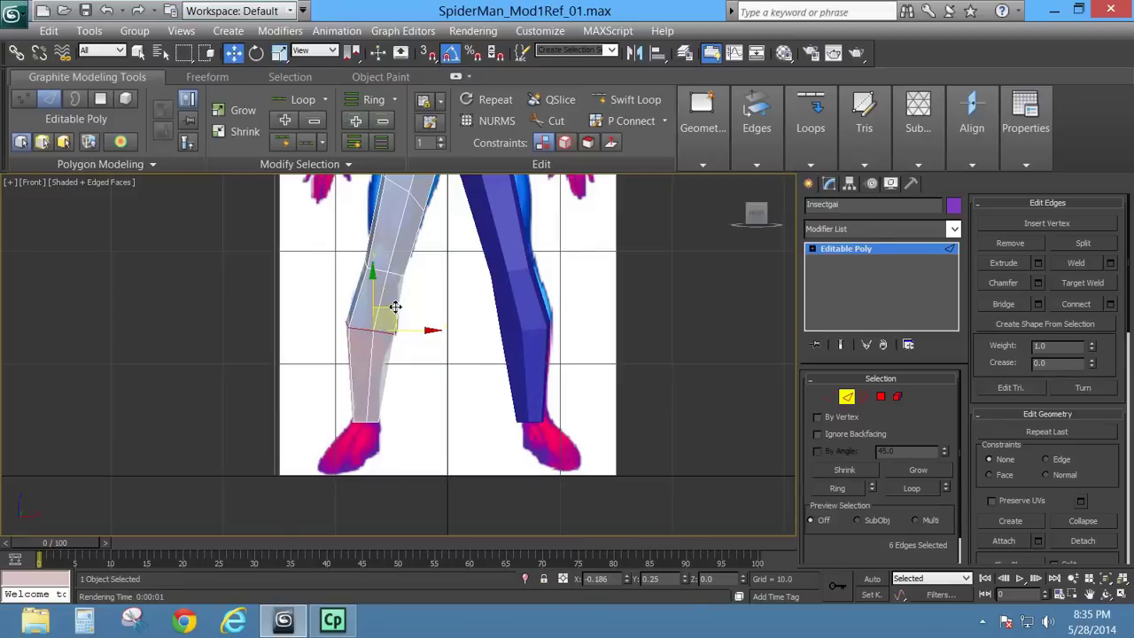
Step: Reposition the calf edge loop in the front and left views and narrow it front to back to fit the reference leg
left_click_drag(395, 305, 395, 302)
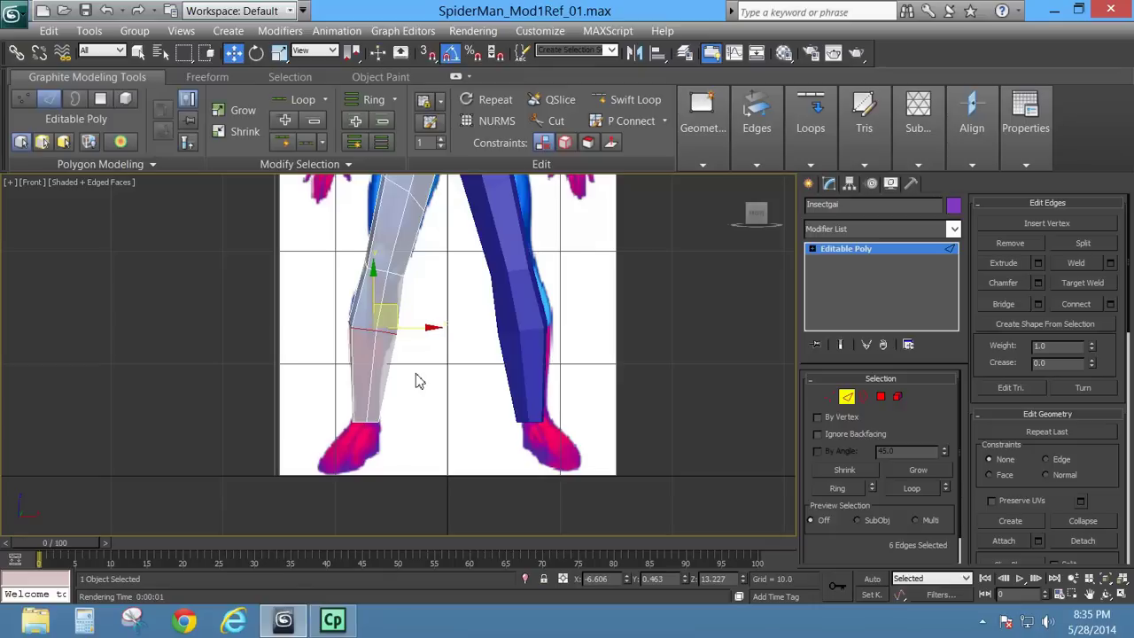
key("l")
scroll(417, 362, "down", 2)
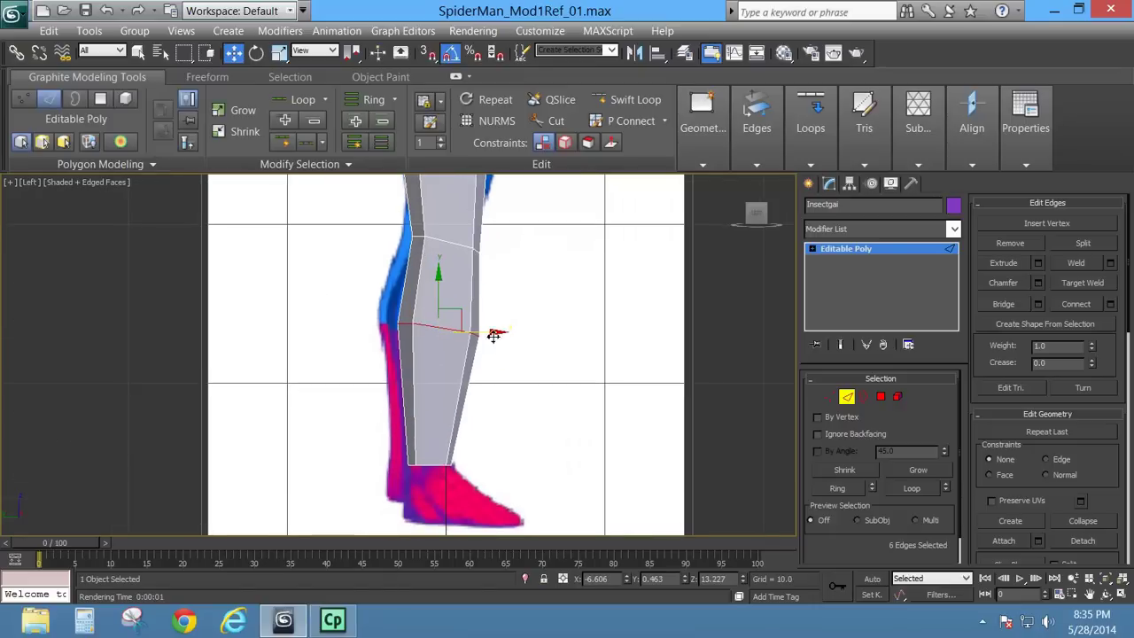
left_click_drag(479, 334, 478, 336)
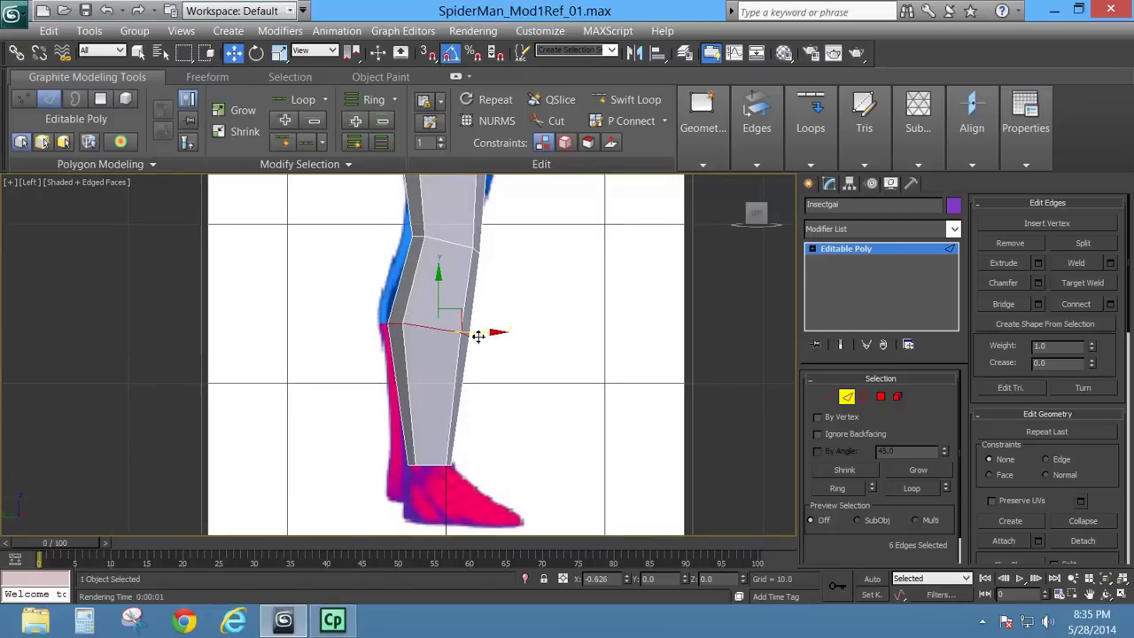
key("r")
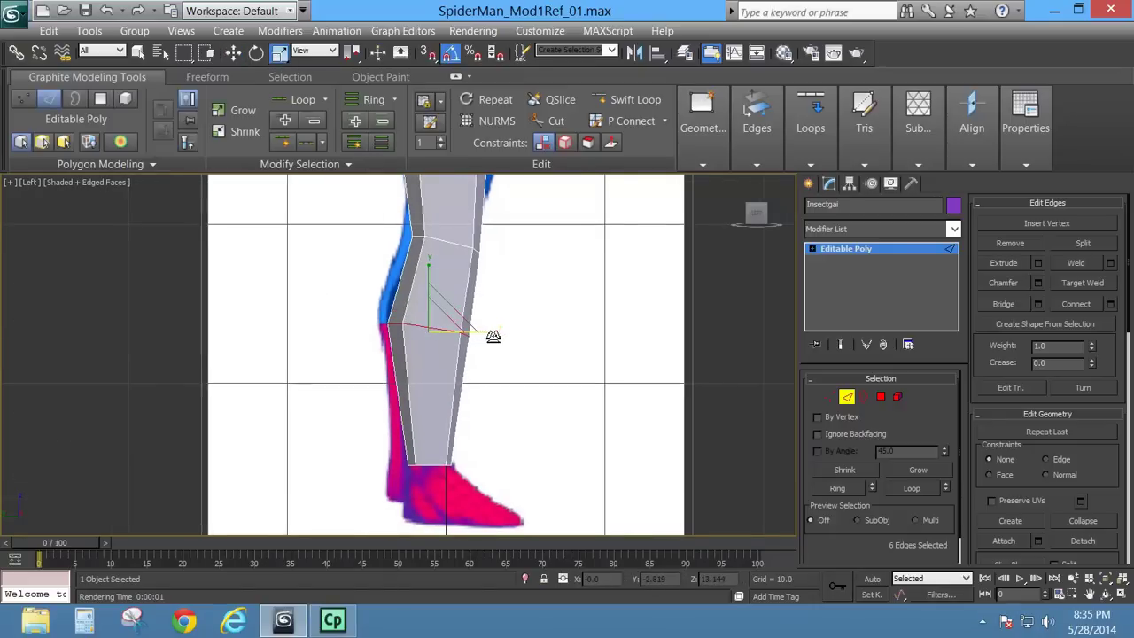
left_click_drag(494, 336, 488, 337)
left_click(233, 52)
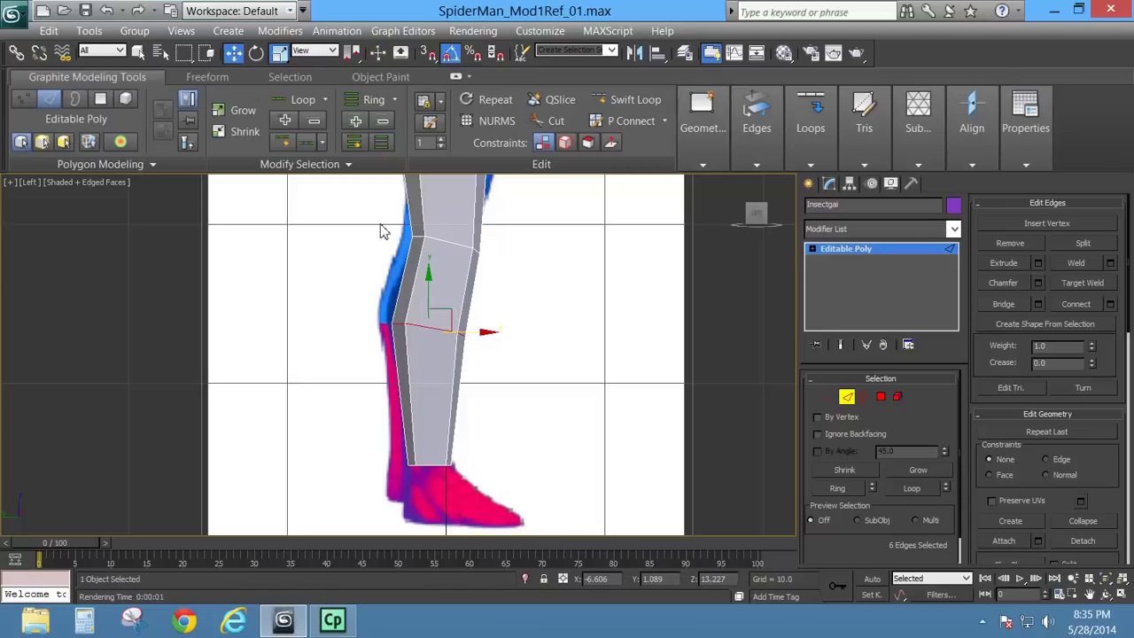
left_click_drag(483, 333, 476, 334)
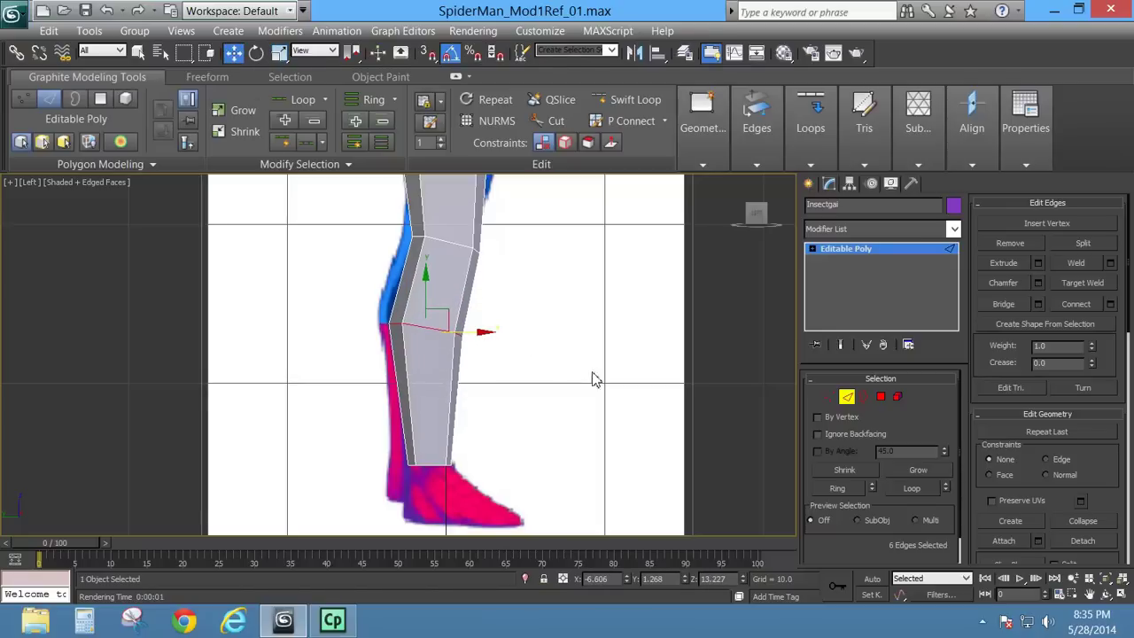
Step: Select the mid-thigh edge loop, scale it up uniformly and shift it slightly forward in the left view to match the reference
middle_click_drag(549, 370, 531, 468)
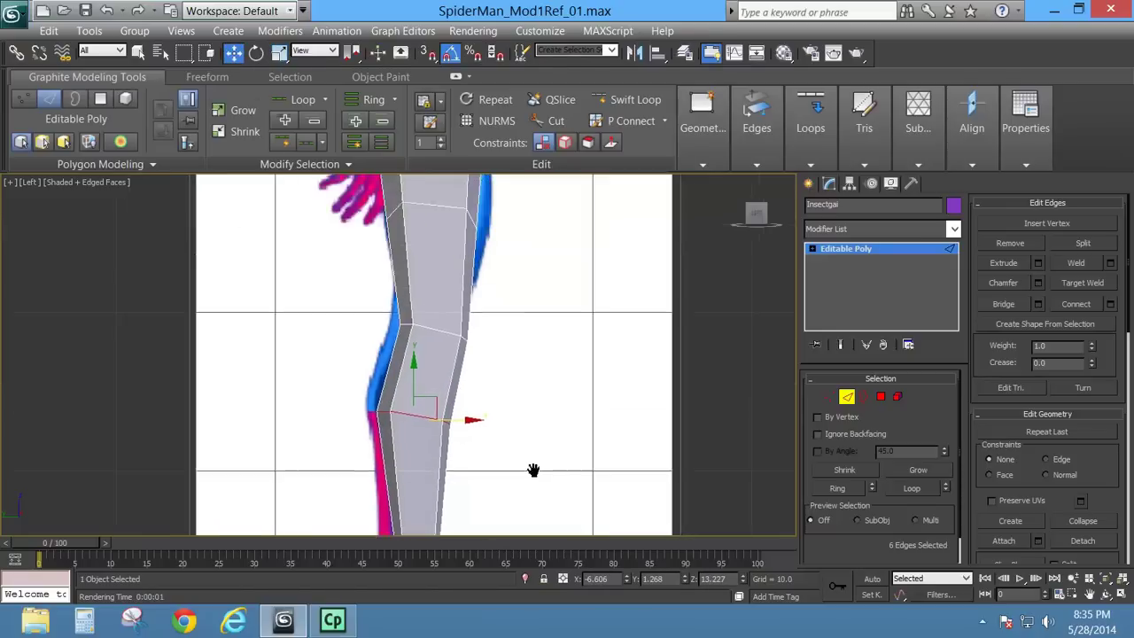
double_click(419, 362)
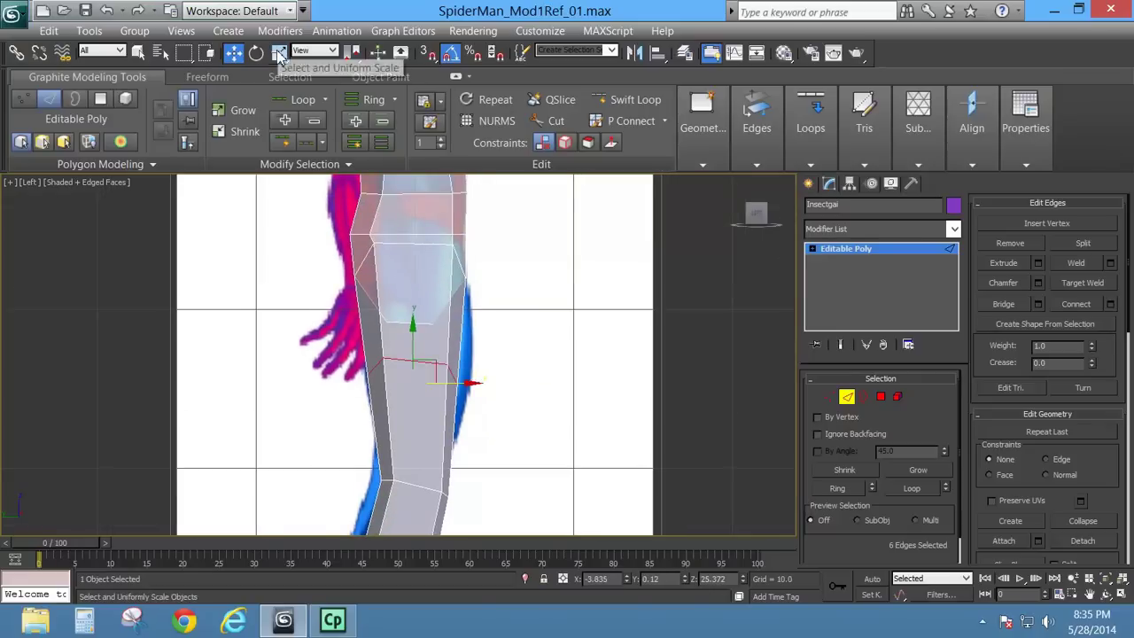
left_click(278, 53)
left_click_drag(419, 374, 415, 359)
left_click(233, 52)
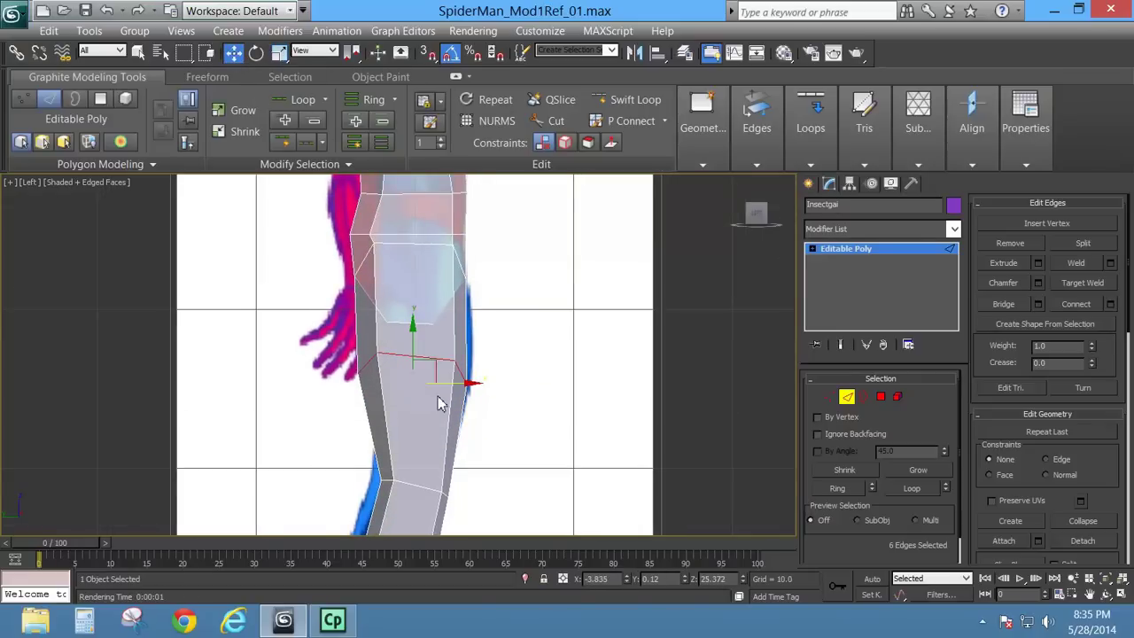
left_click_drag(468, 388, 476, 387)
Step: In the front view, shift the mid-thigh edge loop slightly outward and scale it to 112% along X to fill the thigh outline
key("f")
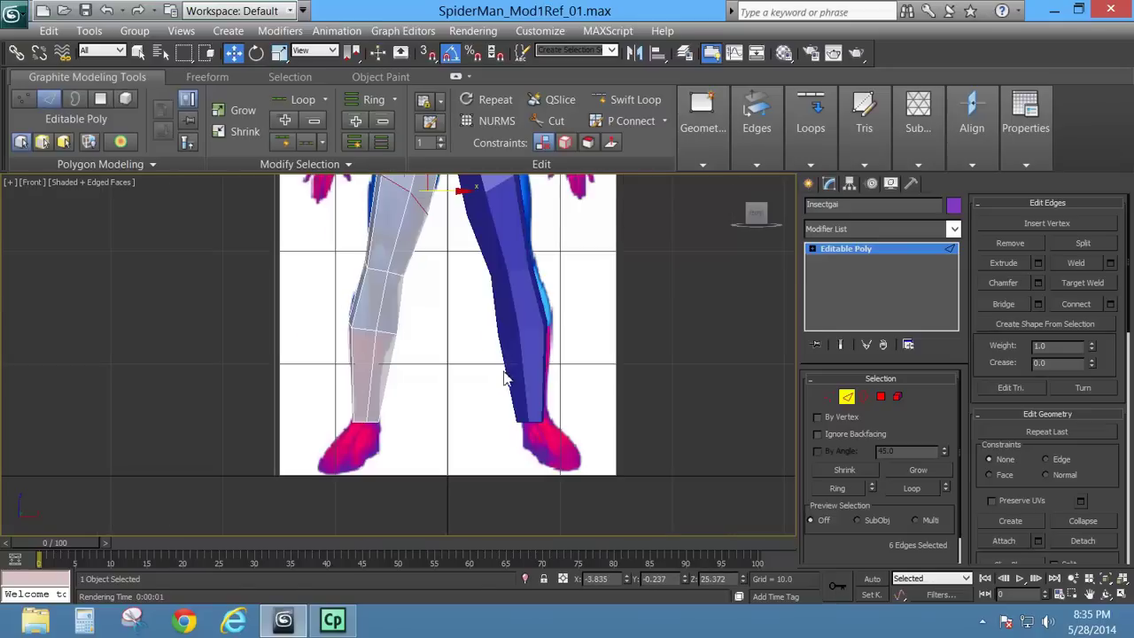
scroll(473, 478, "down", 3)
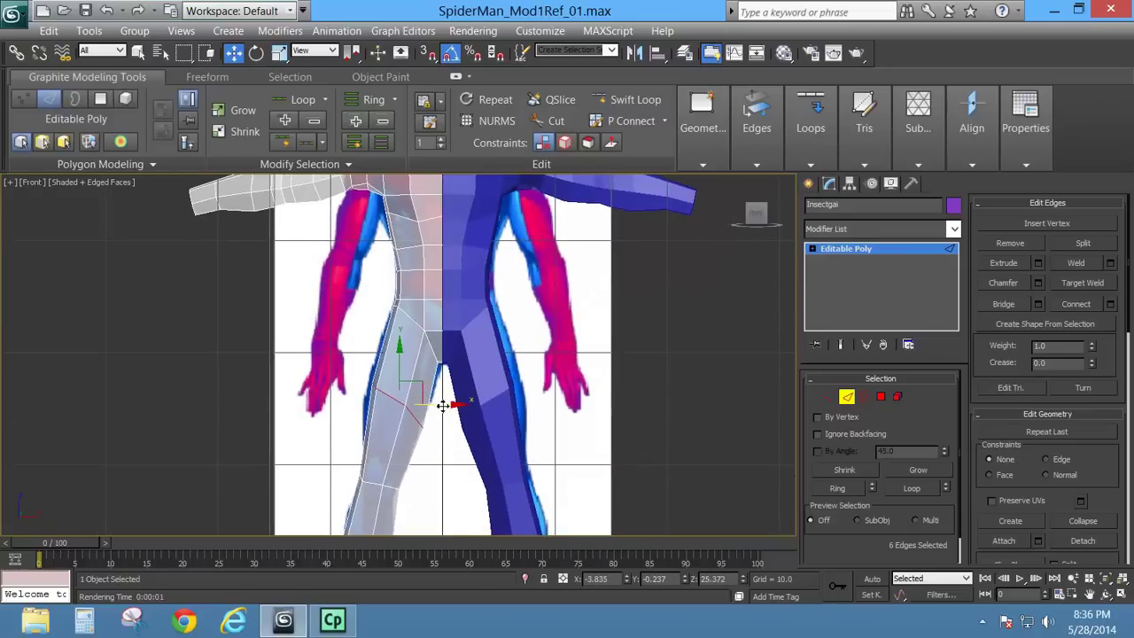
left_click_drag(442, 404, 469, 404)
left_click(279, 53)
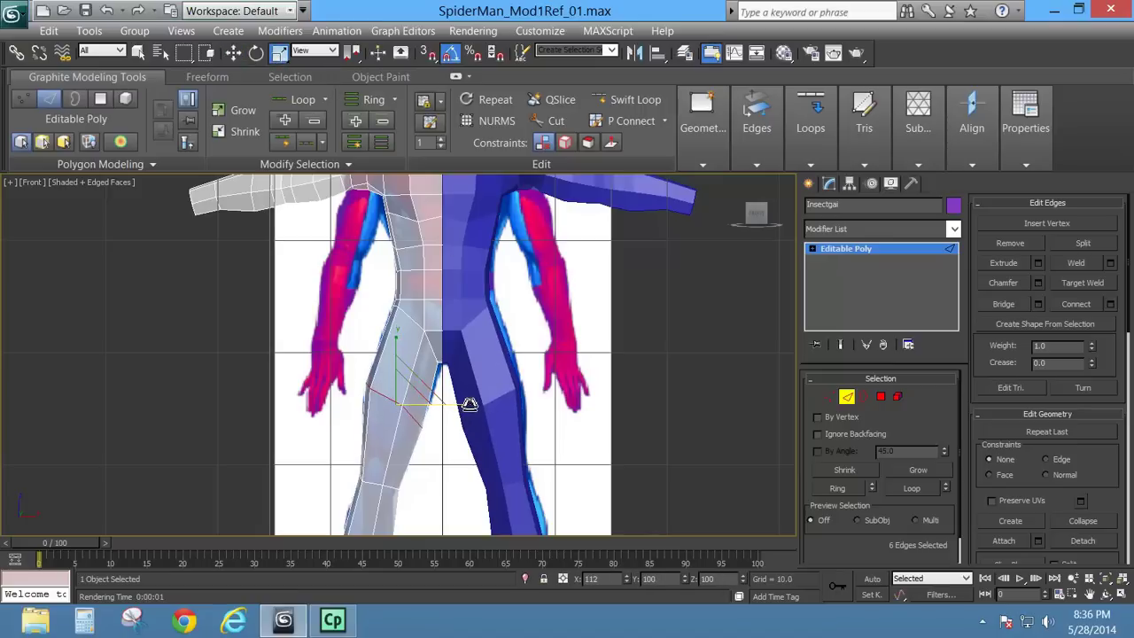
Step: Enable the Edge constraint and rotate the mid-thigh edge loop 15 degrees about Z in the front view to flatten its slant
left_click(256, 53)
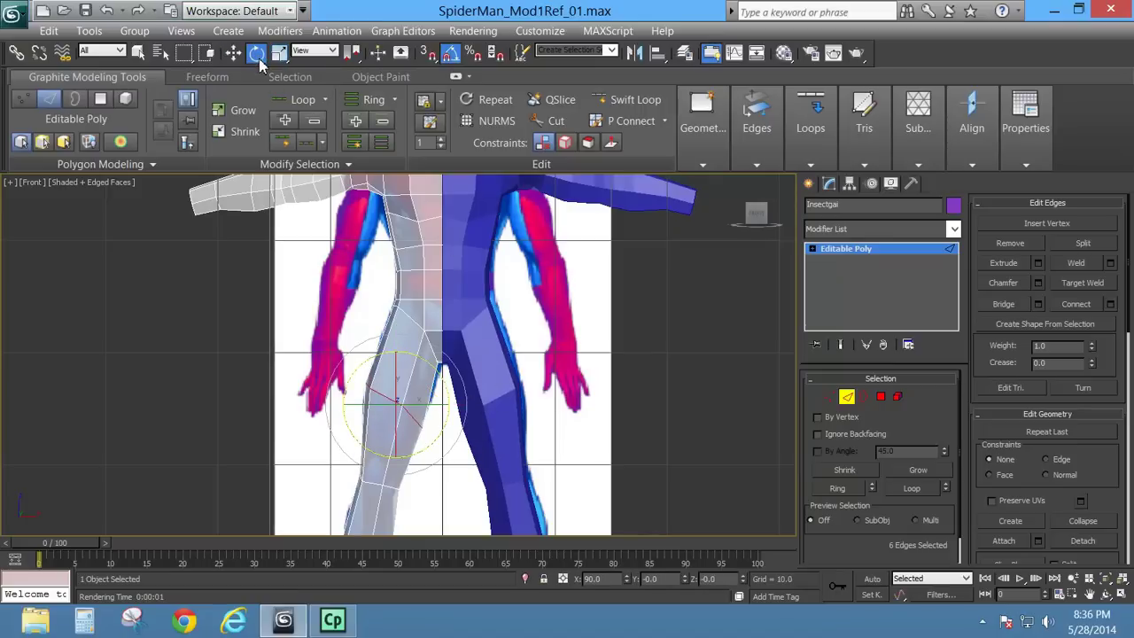
scroll(495, 368, "up", 5)
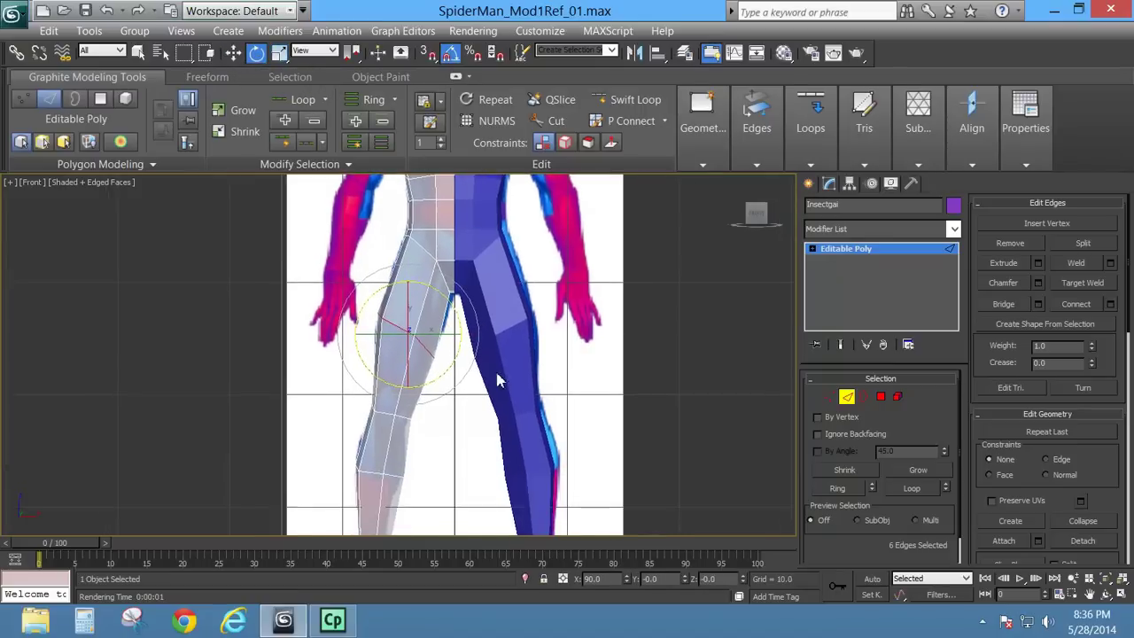
middle_click_drag(506, 321, 498, 368)
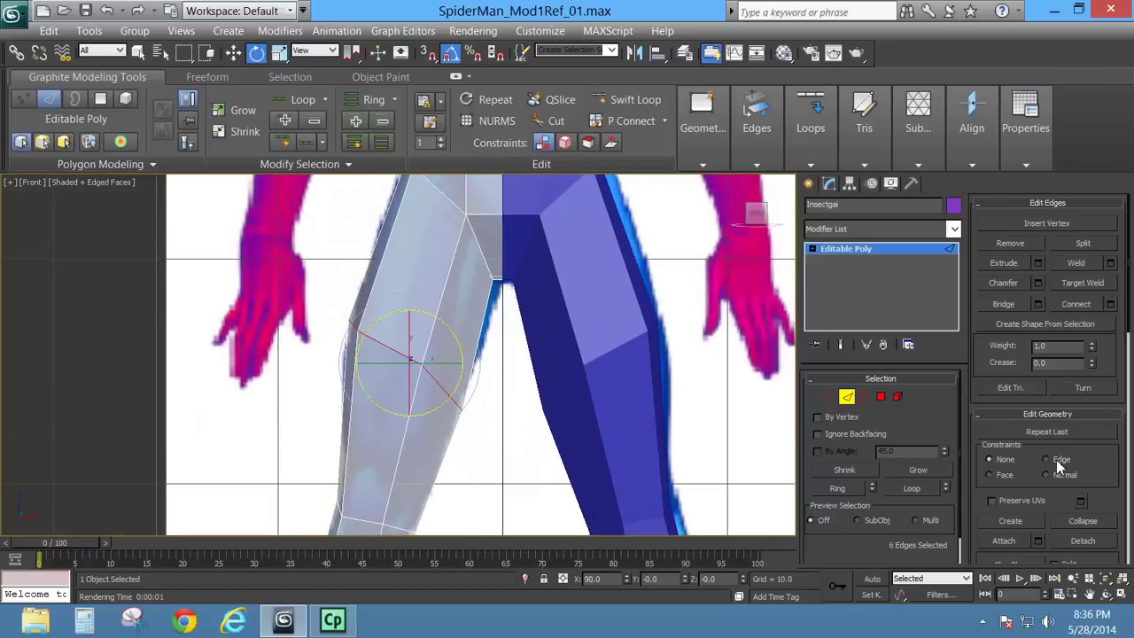
left_click_drag(461, 362, 458, 336)
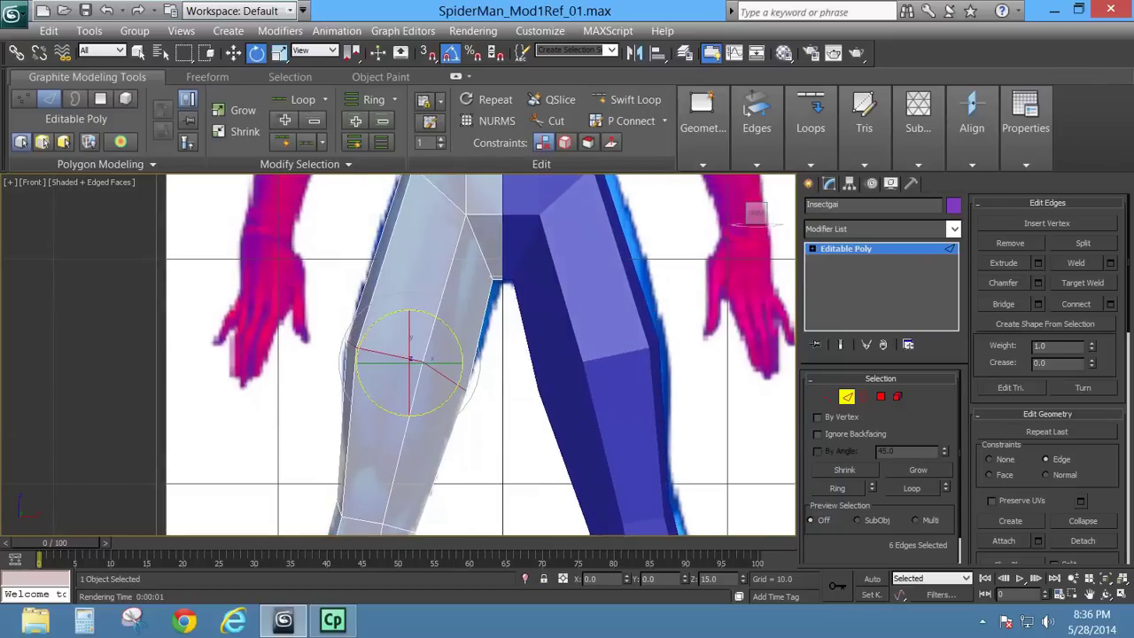
key("ctrl+z")
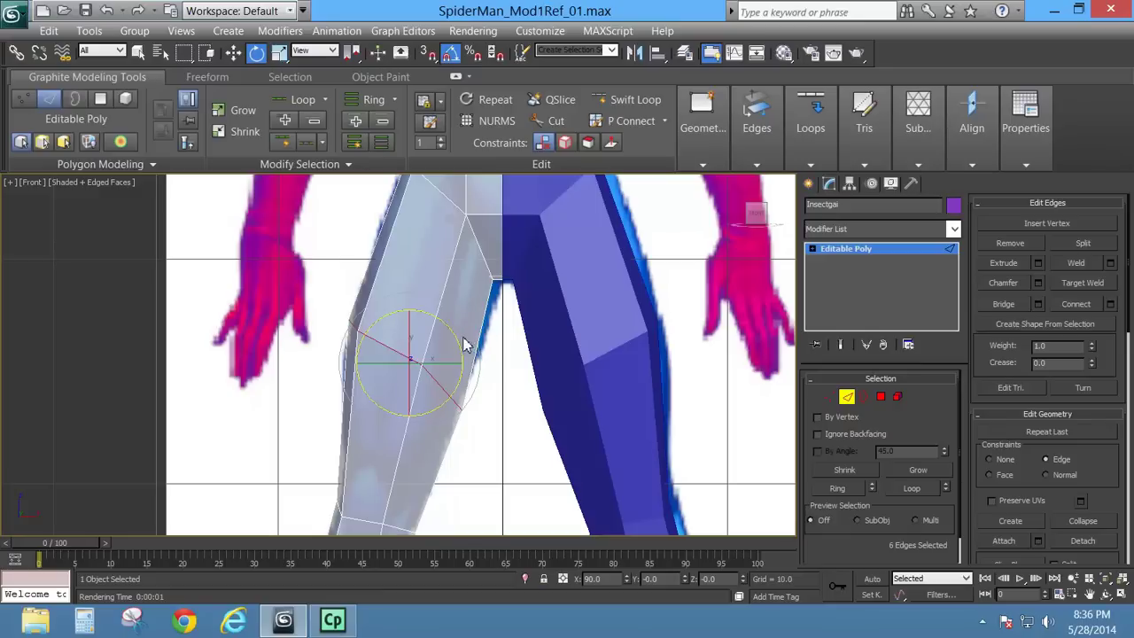
left_click_drag(463, 337, 460, 329)
key("ctrl+z")
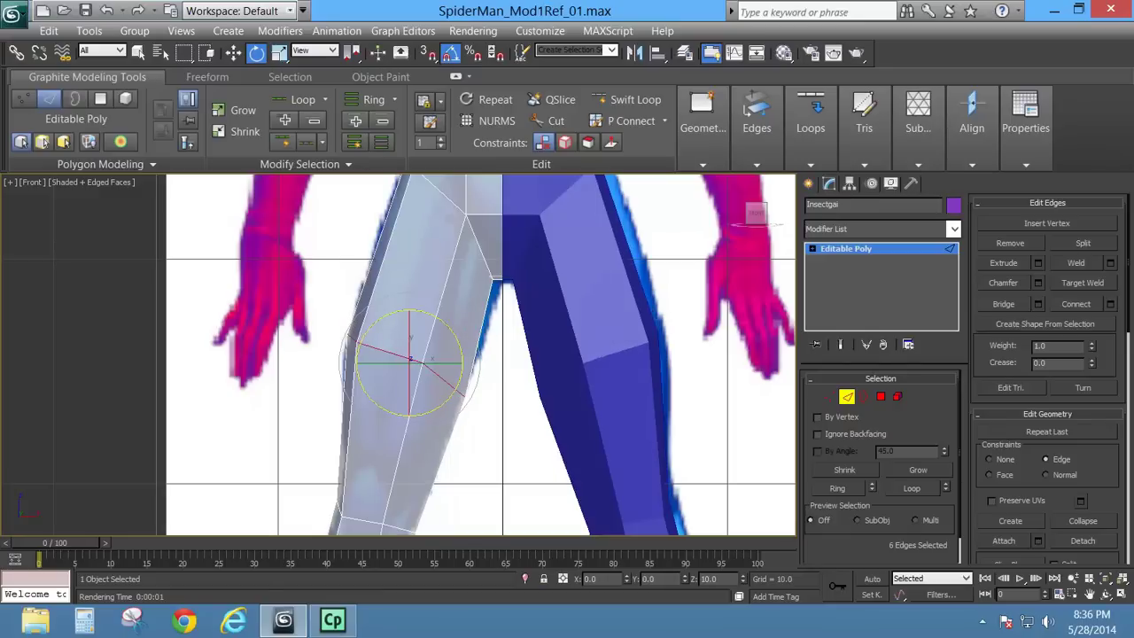
key("ctrl+z")
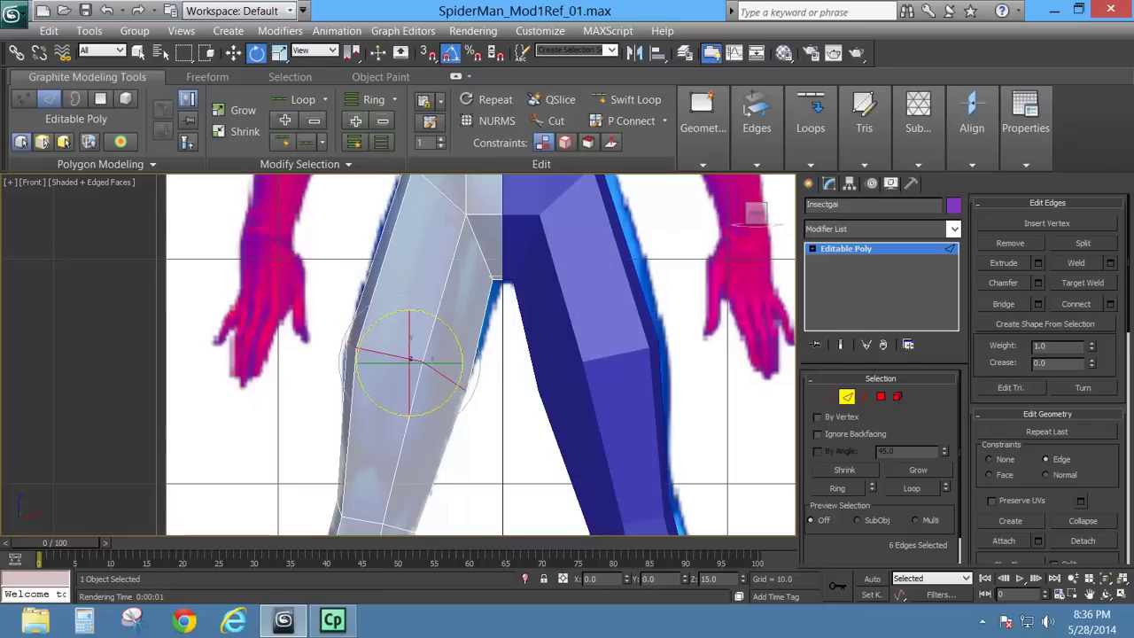
left_click_drag(461, 328, 493, 352)
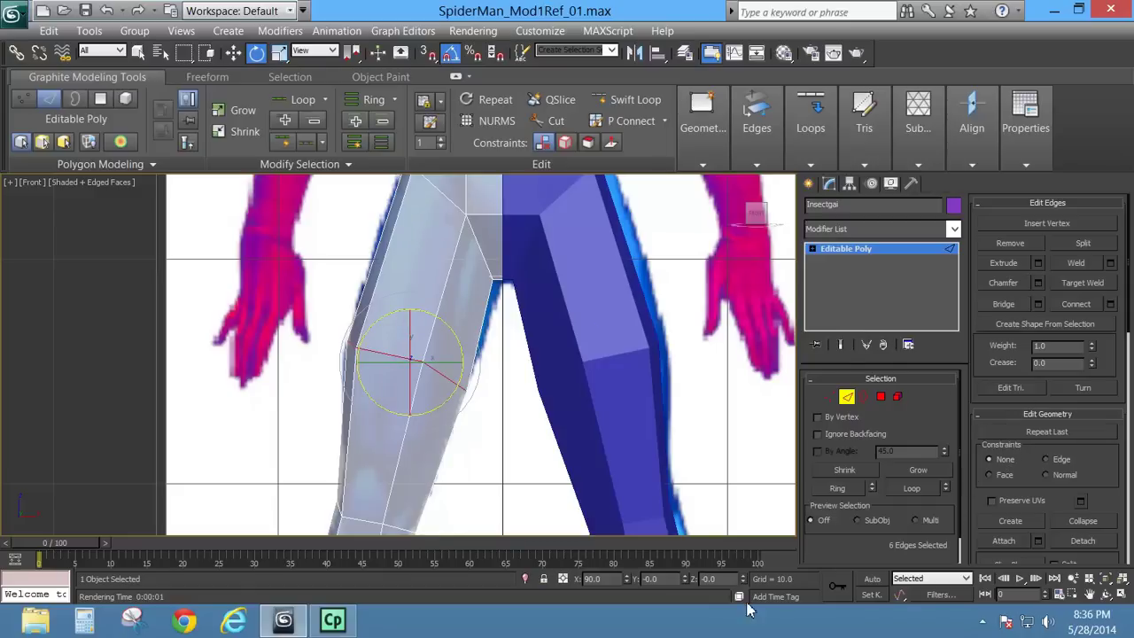
left_click(233, 52)
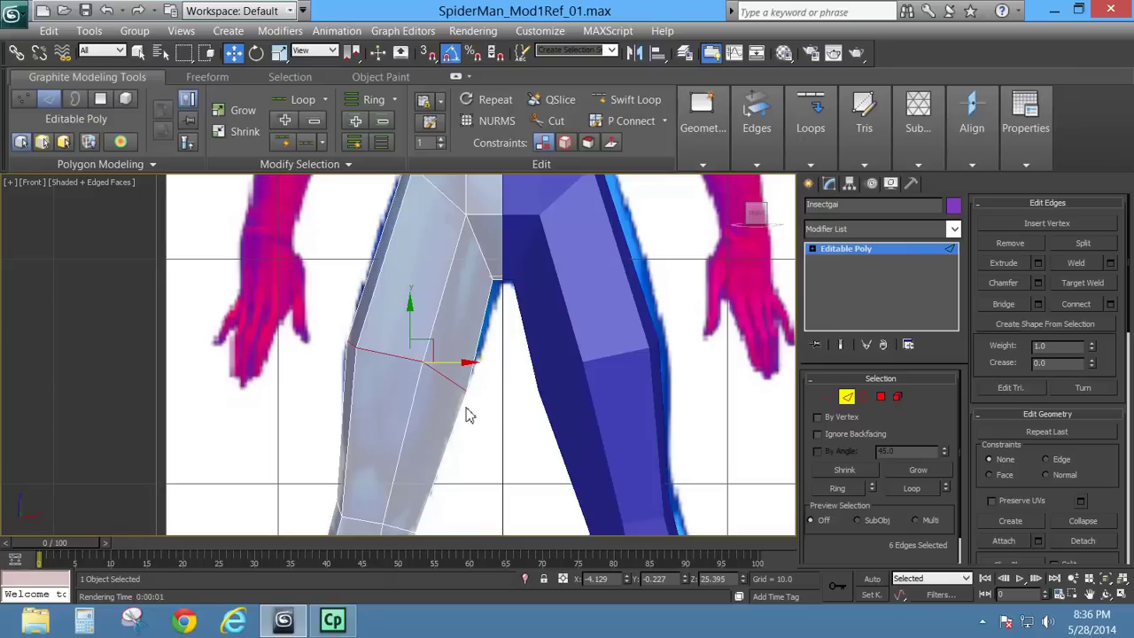
Step: Insert four edge loops on the leg with Swift Loop: upper thigh, just above the knee, just below the knee, and lower shin
scroll(514, 310, "down", 5)
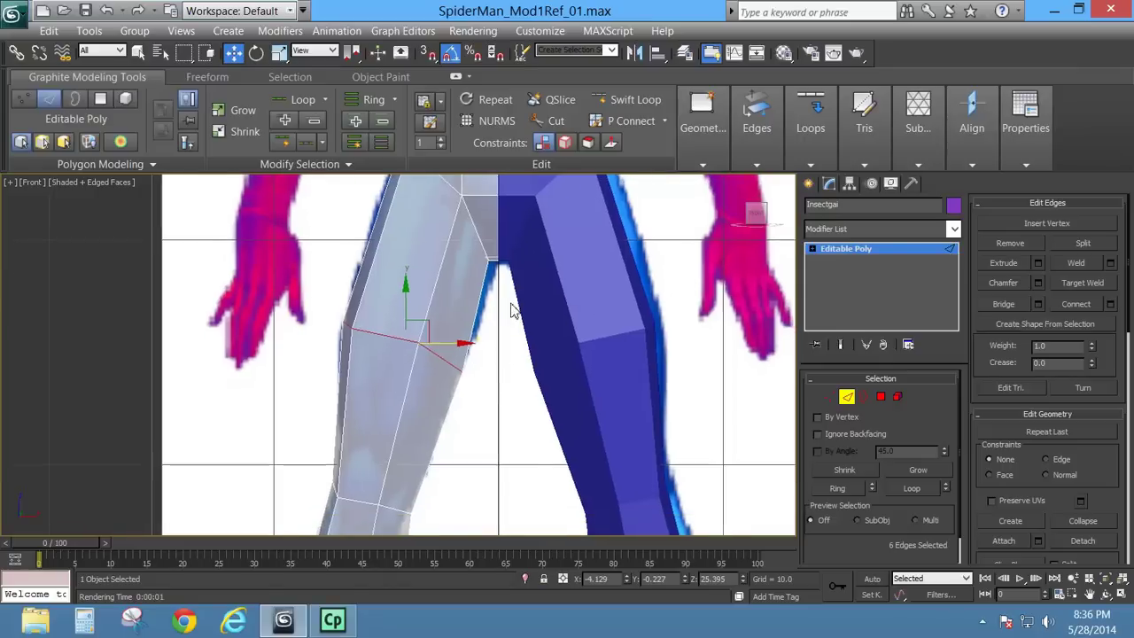
middle_click_drag(506, 443, 521, 301)
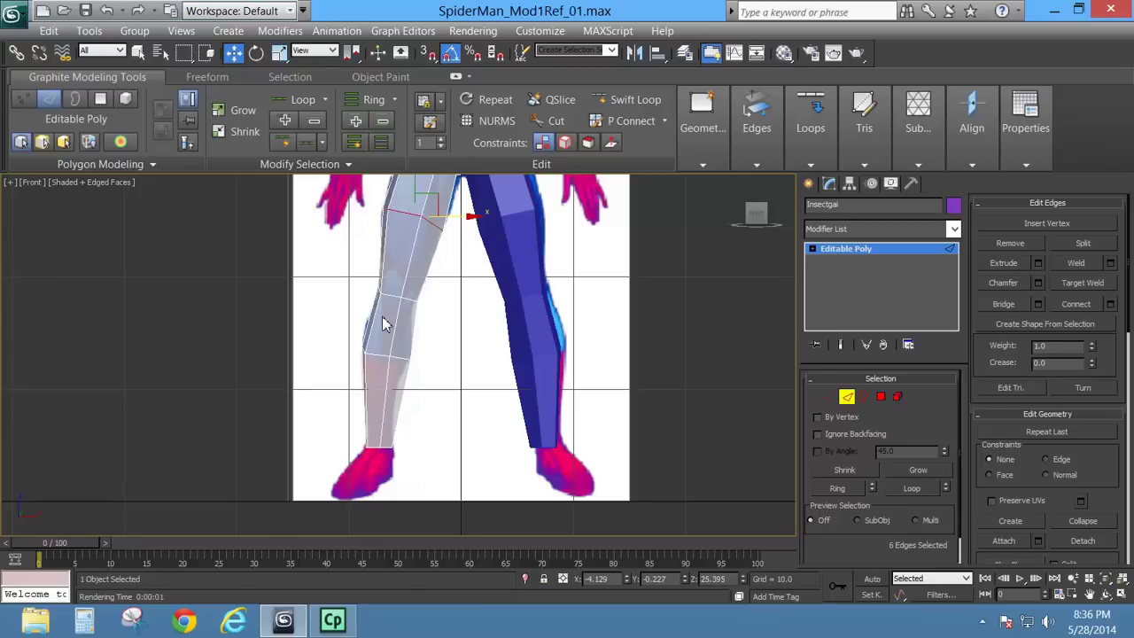
middle_click_drag(443, 391, 422, 487)
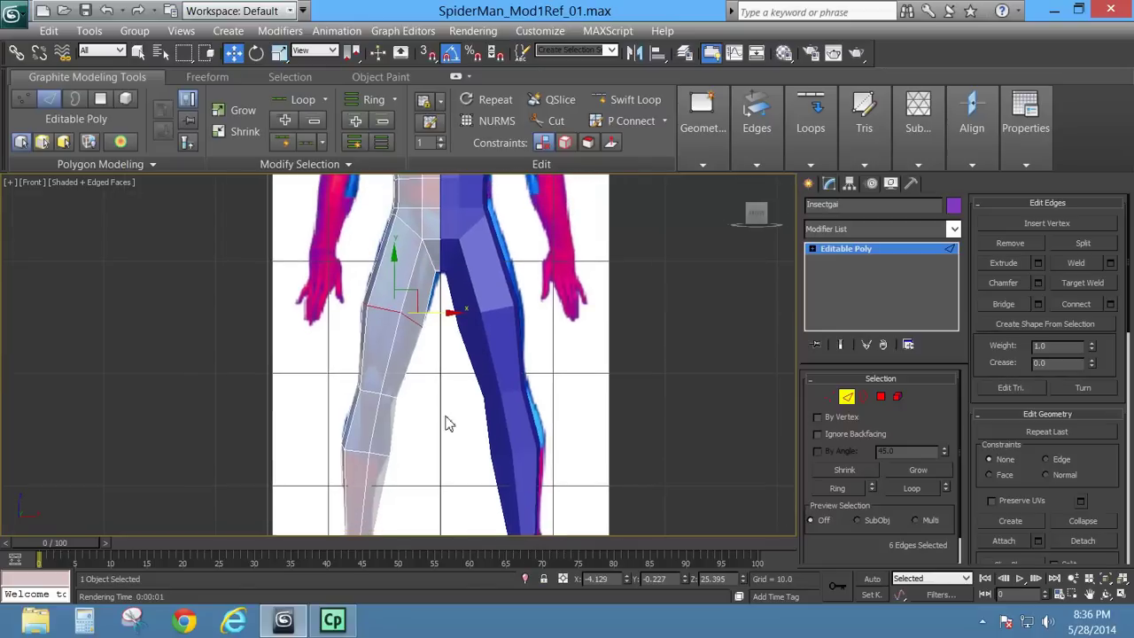
left_click(627, 103)
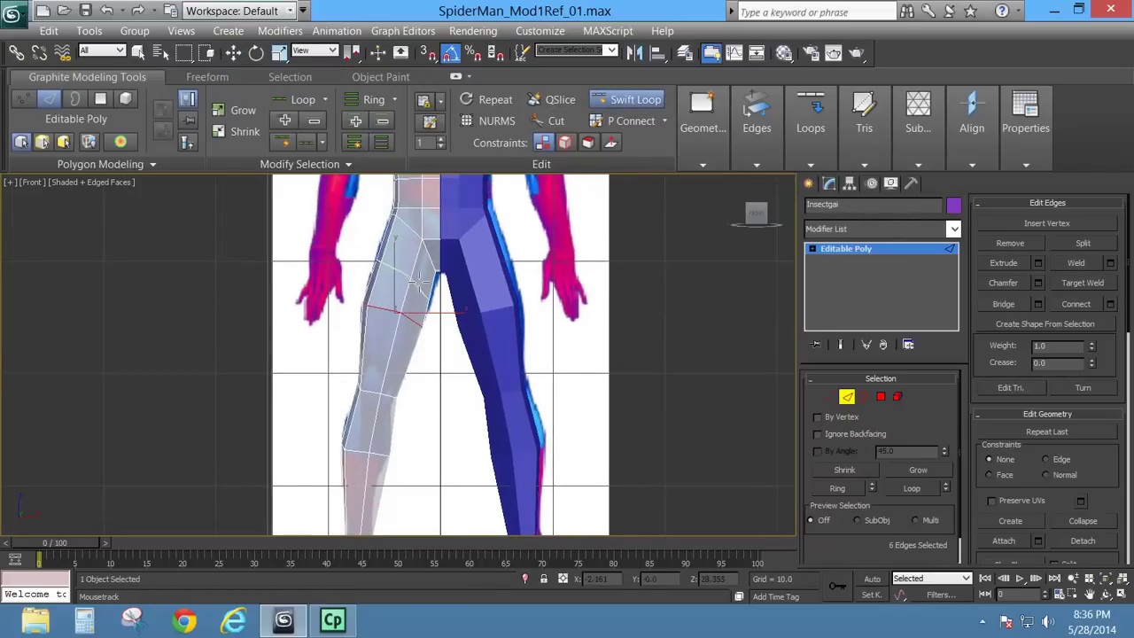
left_click_drag(418, 280, 417, 262)
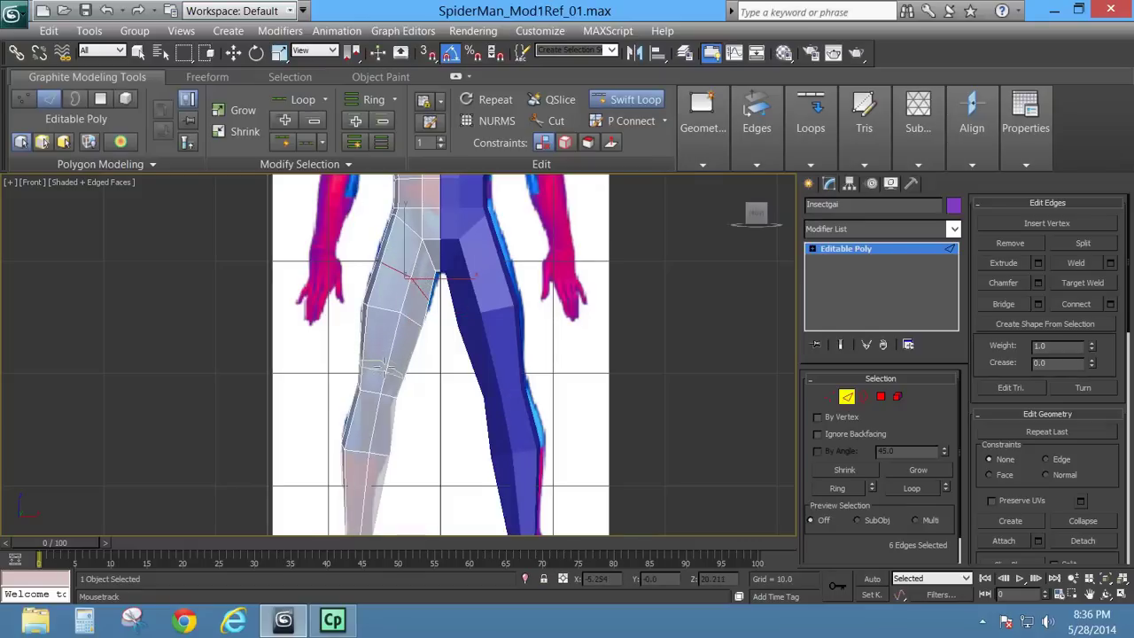
left_click(377, 371)
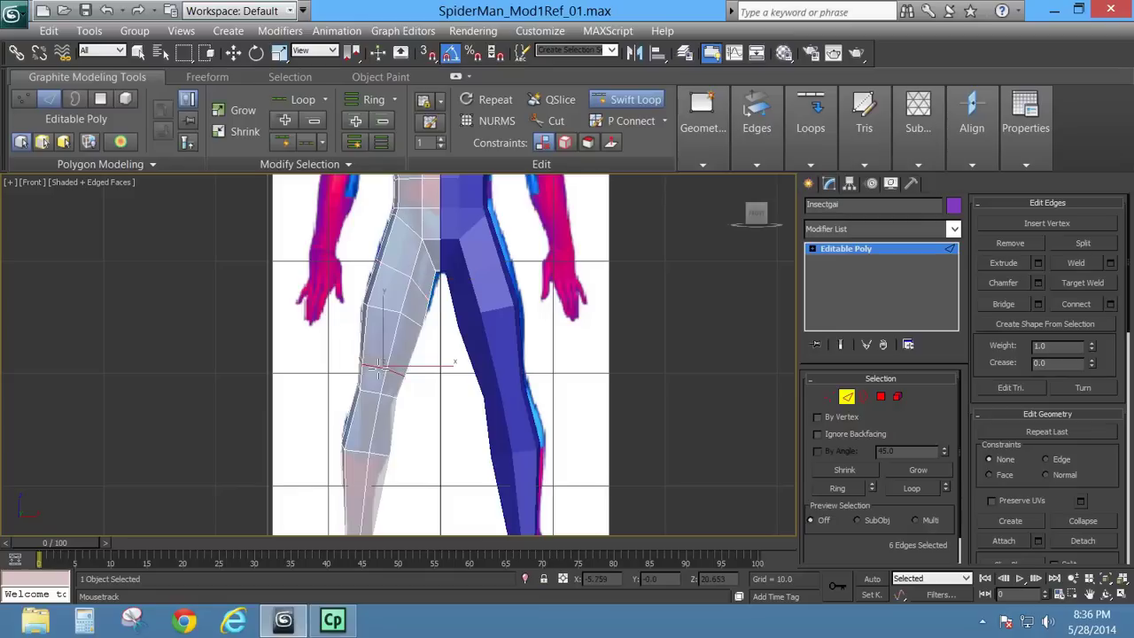
left_click(370, 415)
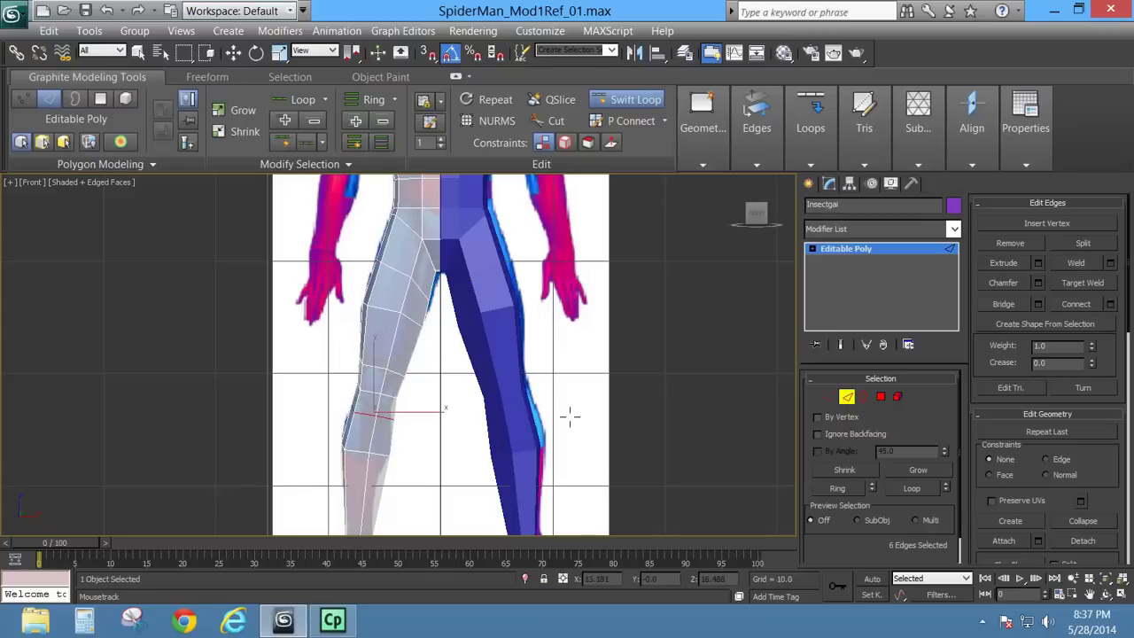
middle_click_drag(385, 492, 386, 403)
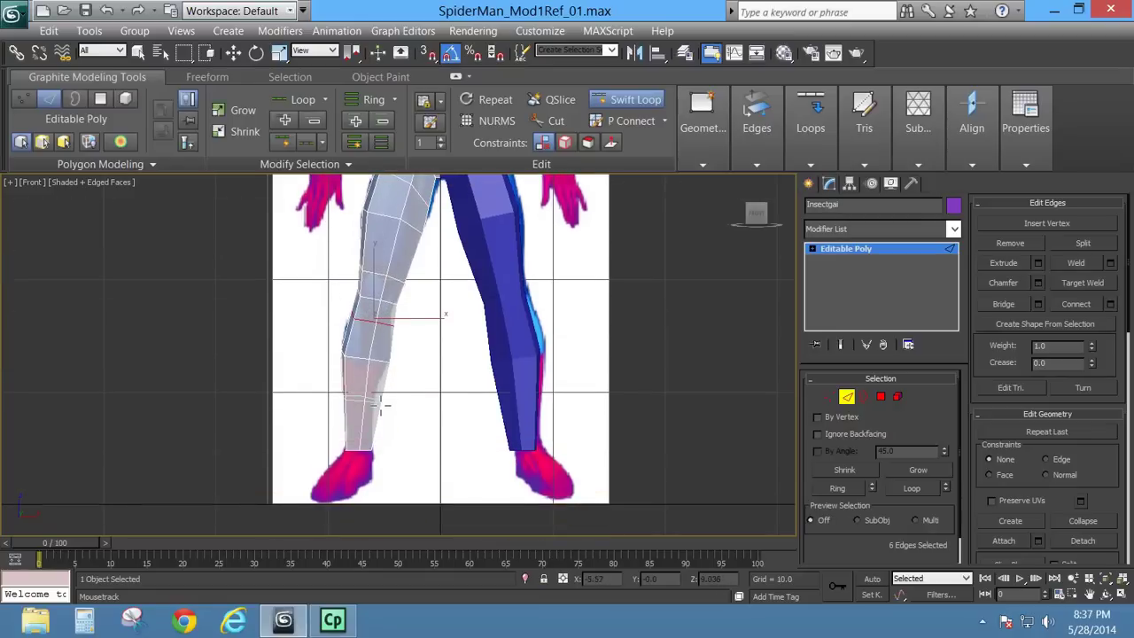
left_click(405, 402)
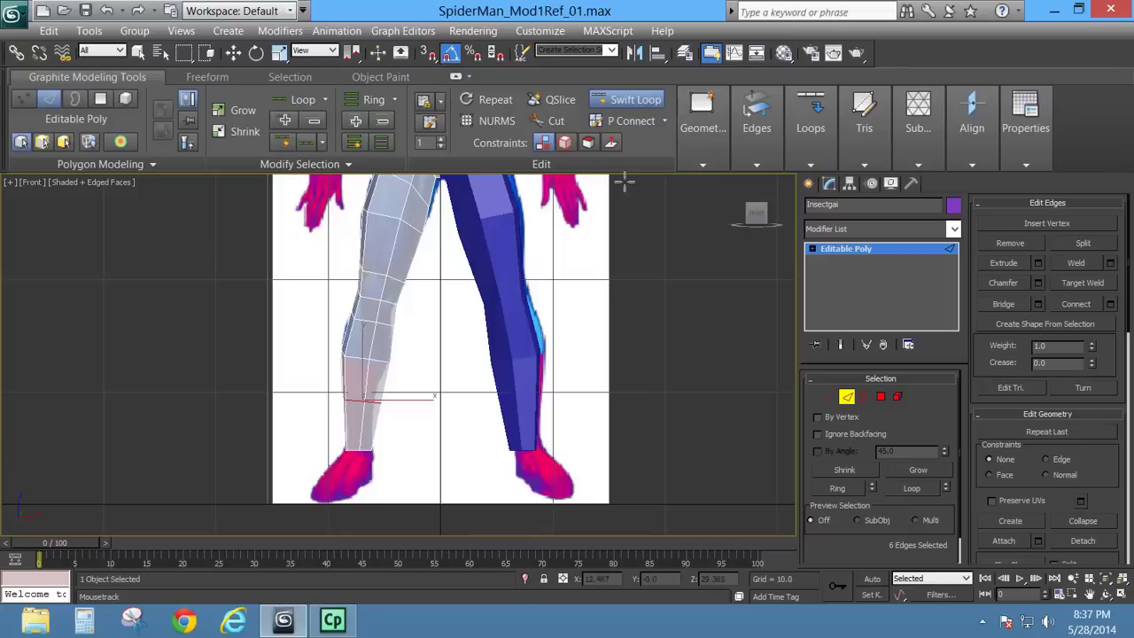
left_click(636, 101)
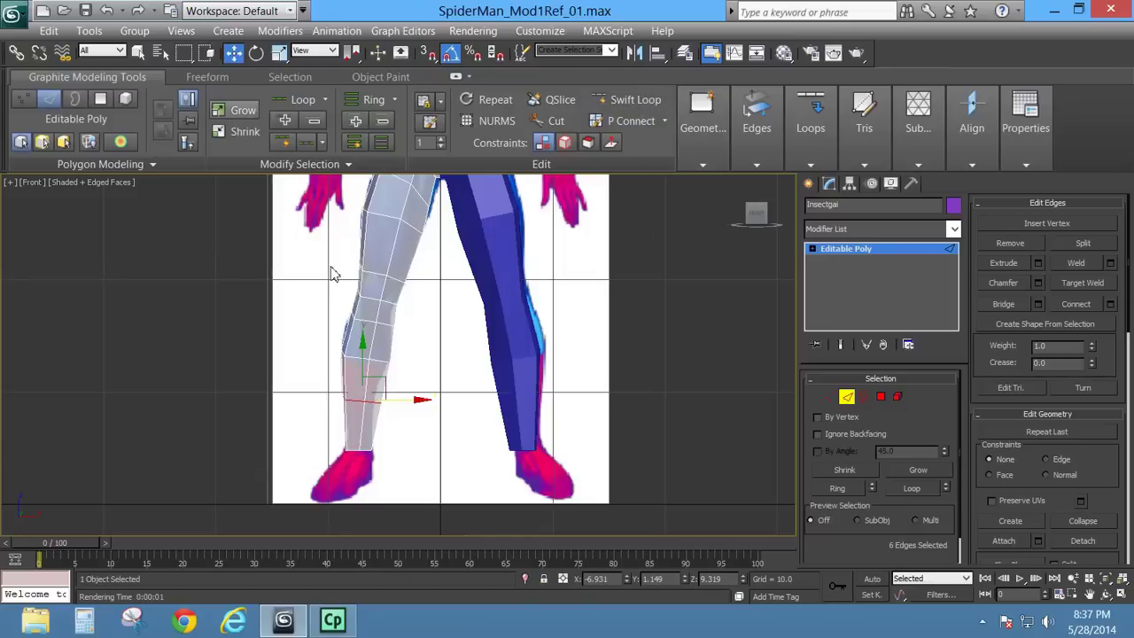
Step: In the front view, shift the lower shin edge loop slightly outward and scale it uniformly to 84% to fit the reference outline
scroll(414, 382, "up", 6)
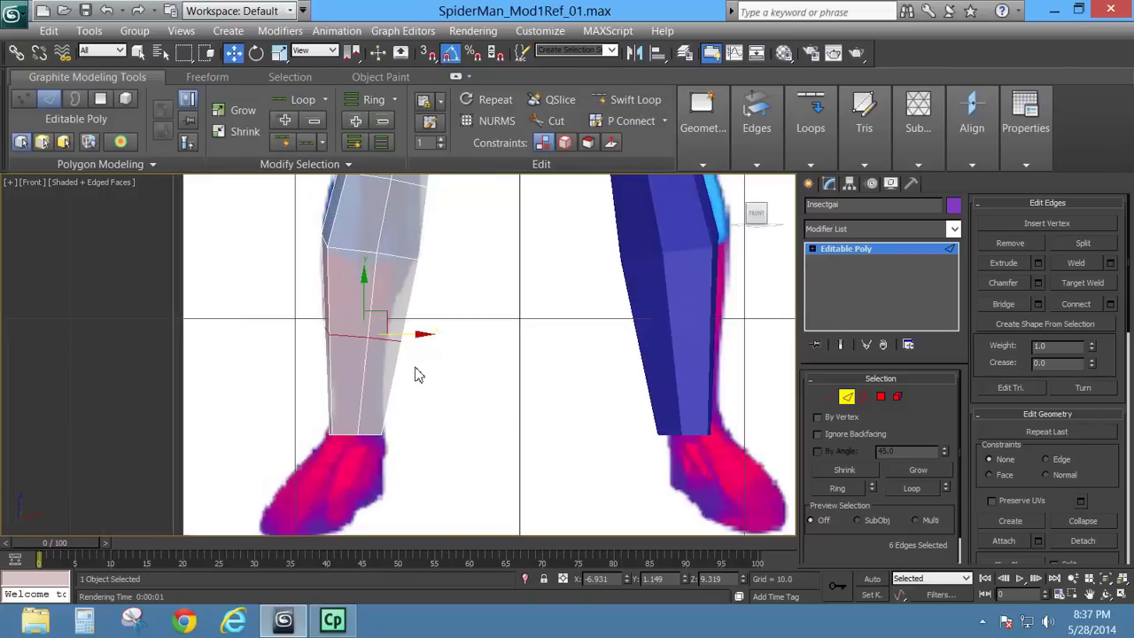
left_click_drag(425, 363, 414, 361)
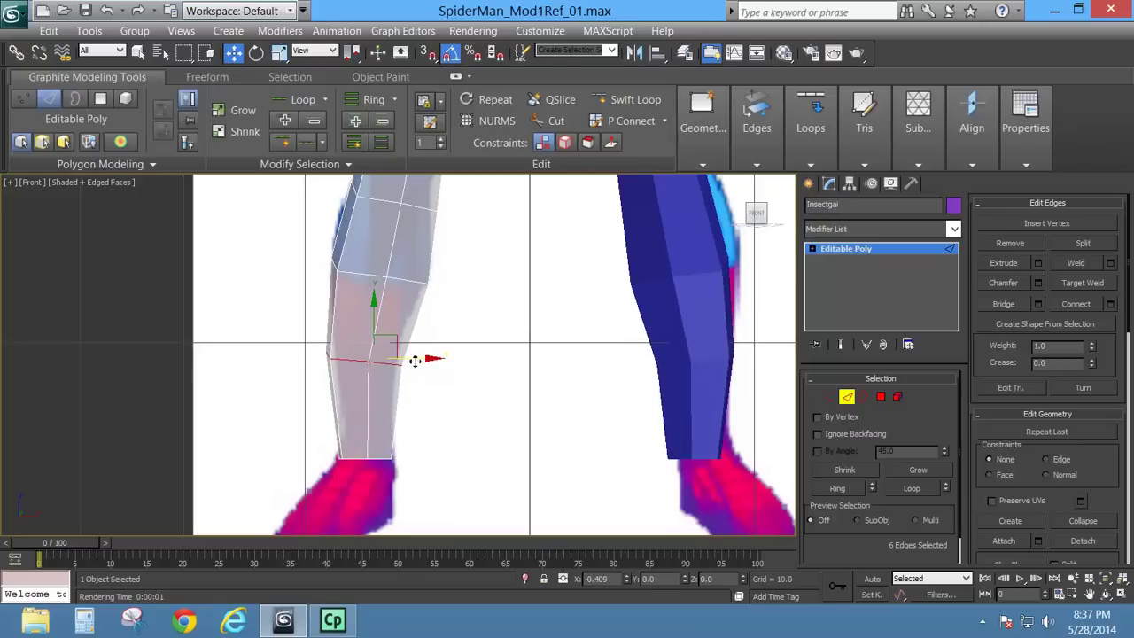
left_click(279, 53)
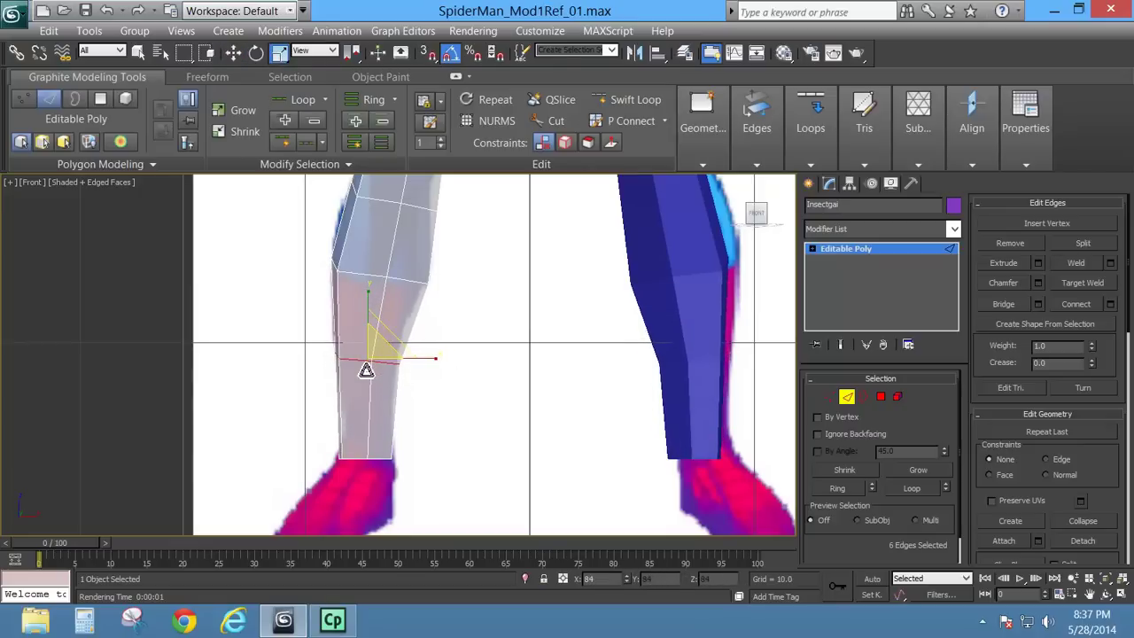
key("w")
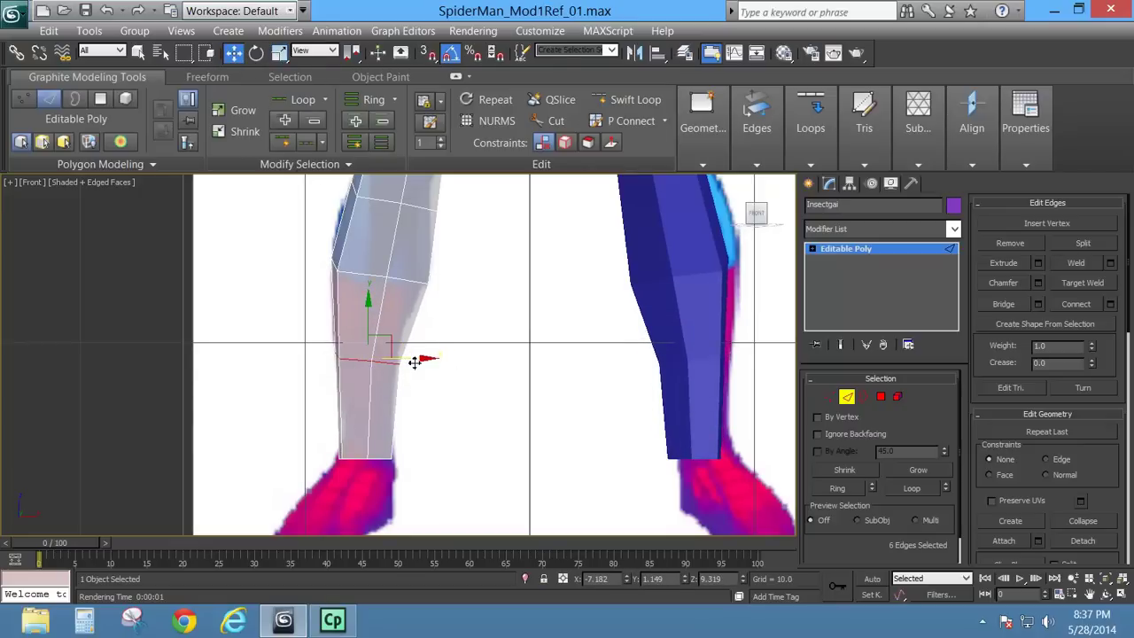
left_click_drag(413, 362, 412, 362)
Step: In the left view, shift the lower shin edge loop about 0.19 units backward to follow the calf reference
key("l")
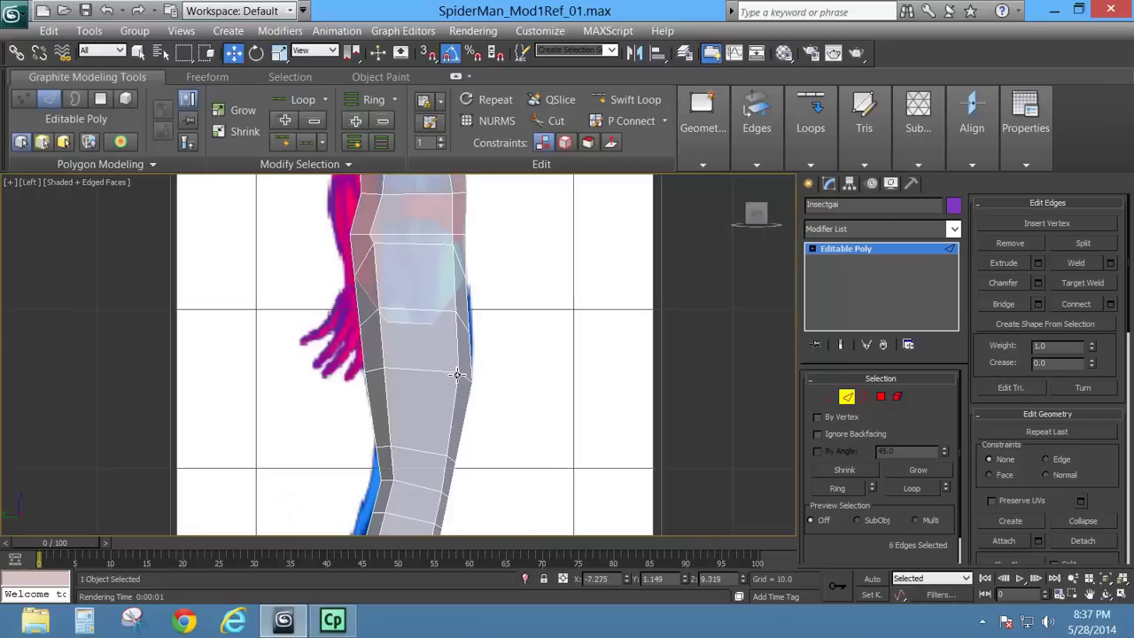
middle_click_drag(457, 375, 502, 190)
middle_click_drag(450, 461, 442, 375)
scroll(443, 375, "up", 2)
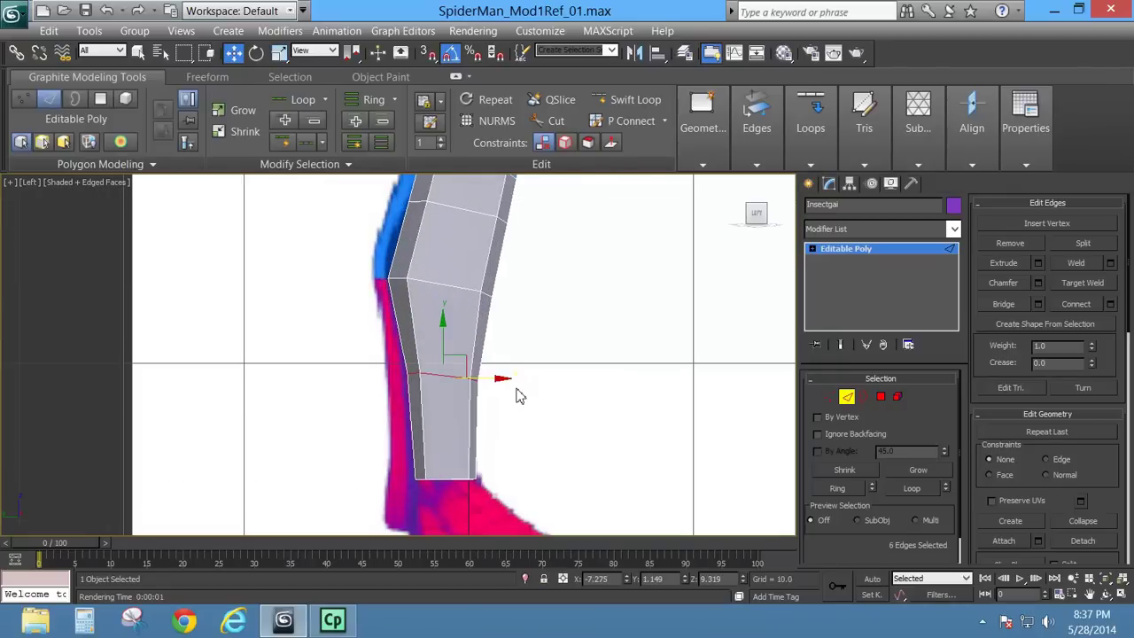
left_click_drag(495, 380, 491, 382)
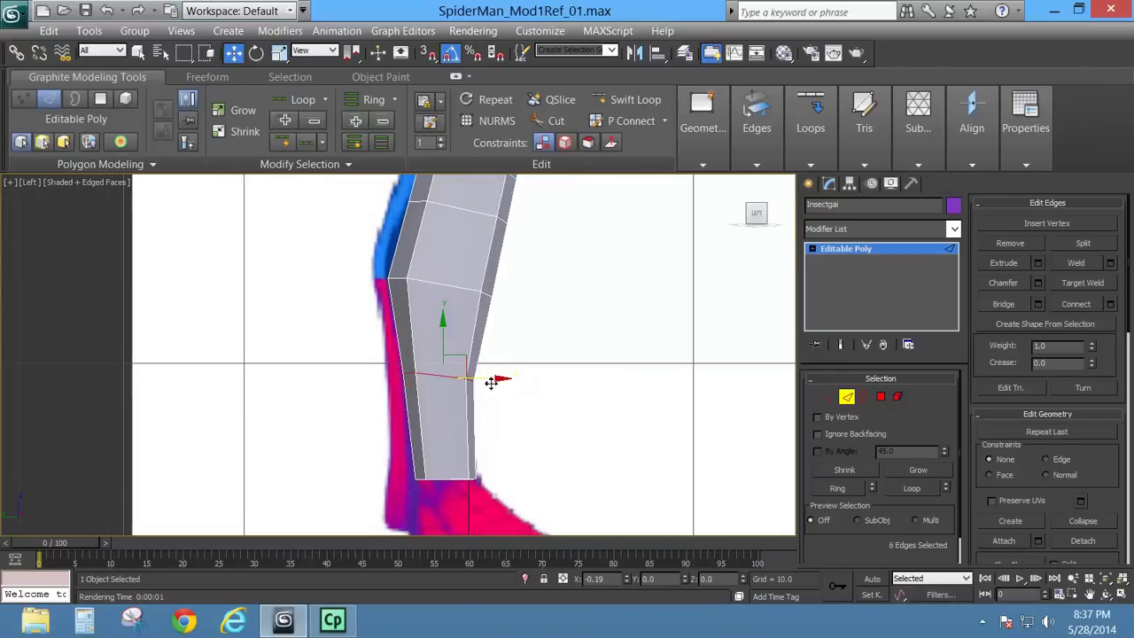
Step: Select the edge loop just below the knee and shift it about 0.1 units backward in the left view
middle_click_drag(552, 311, 488, 380)
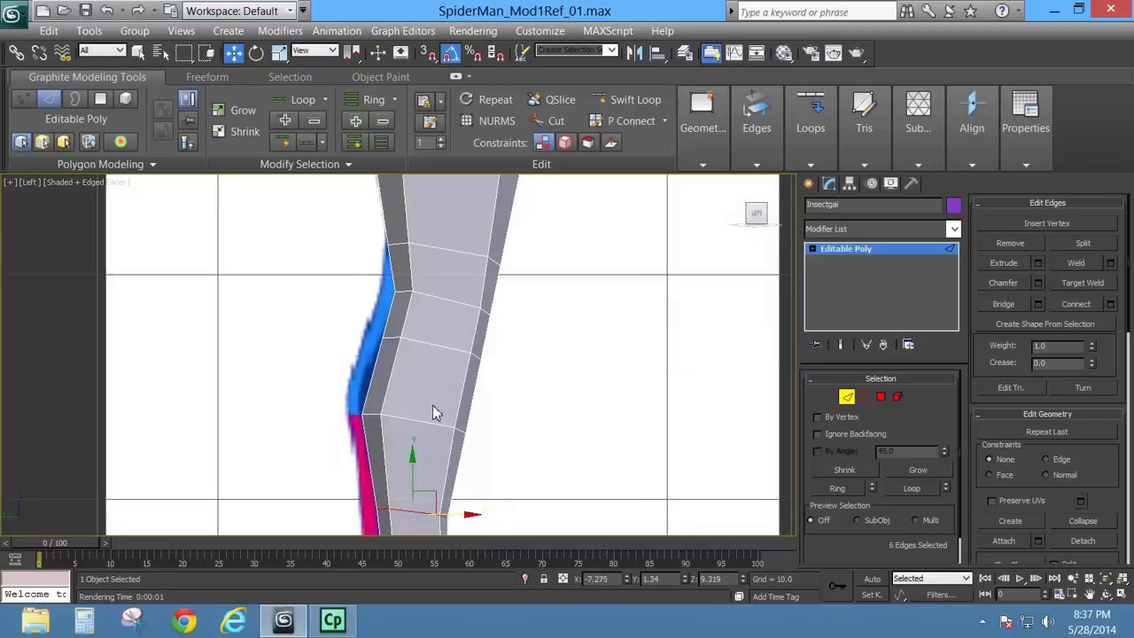
double_click(413, 344)
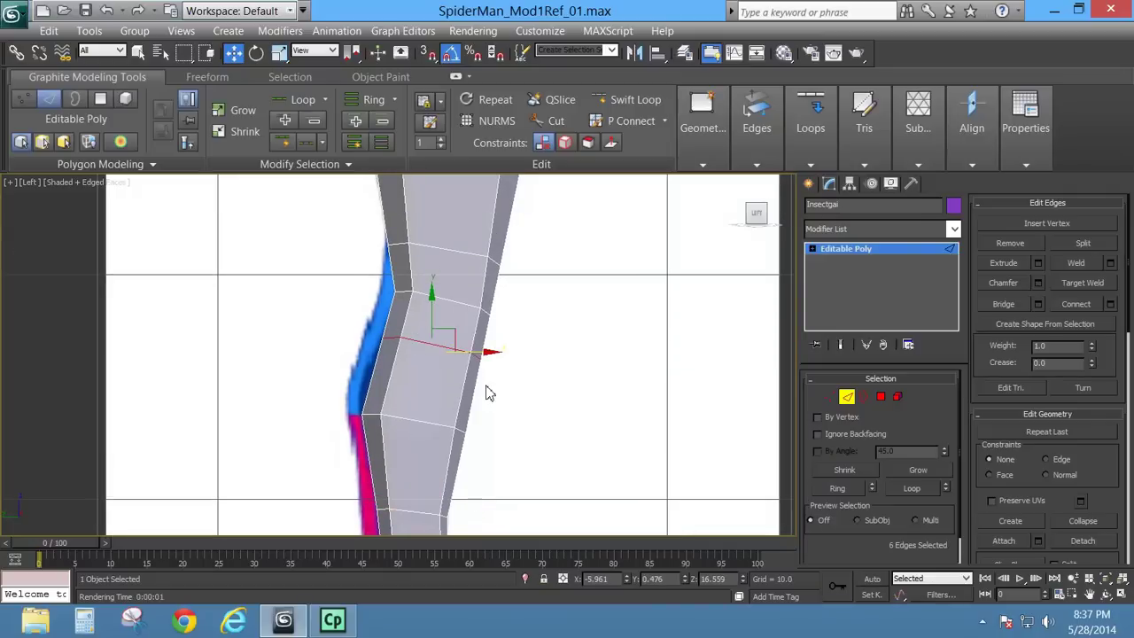
mouse_move(486, 393)
middle_mouse_down()
mouse_move(488, 361)
mouse_move(481, 387)
middle_mouse_up()
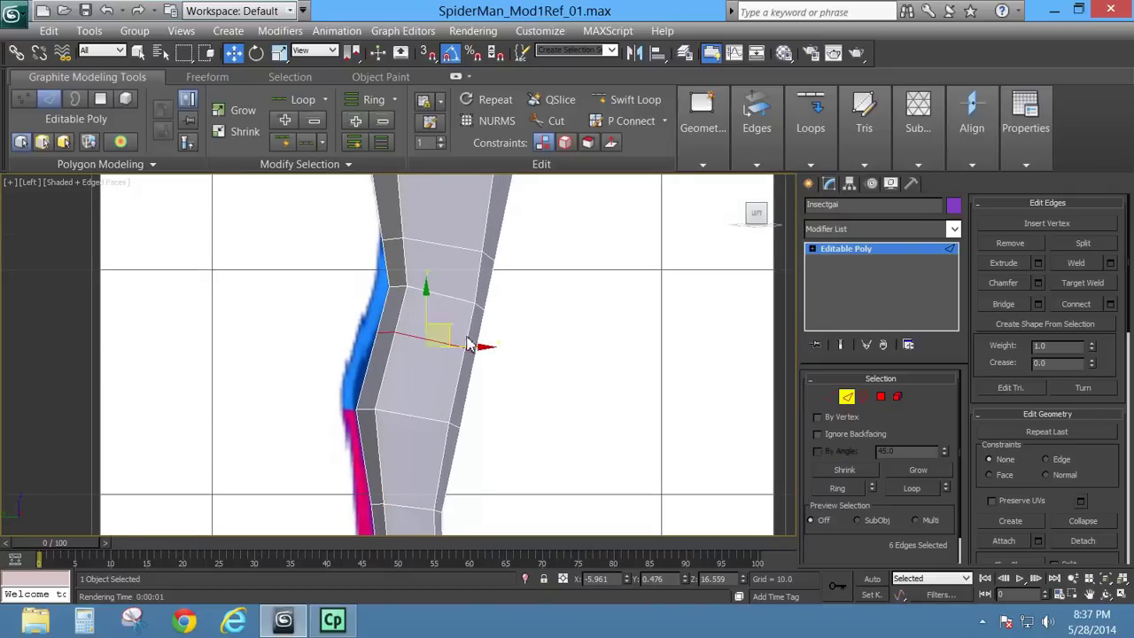
left_click_drag(475, 352, 471, 351)
middle_click_drag(472, 450, 443, 405)
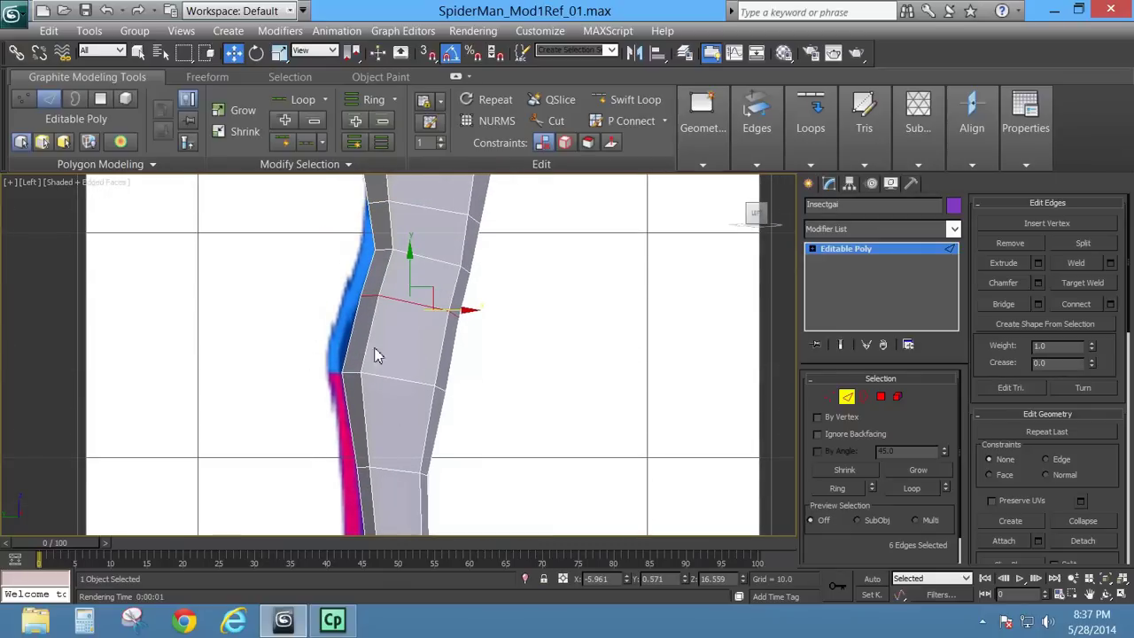
Step: Select the edge loop just above the knee and try to nudge it backward in the left view
middle_click_drag(405, 372, 434, 400)
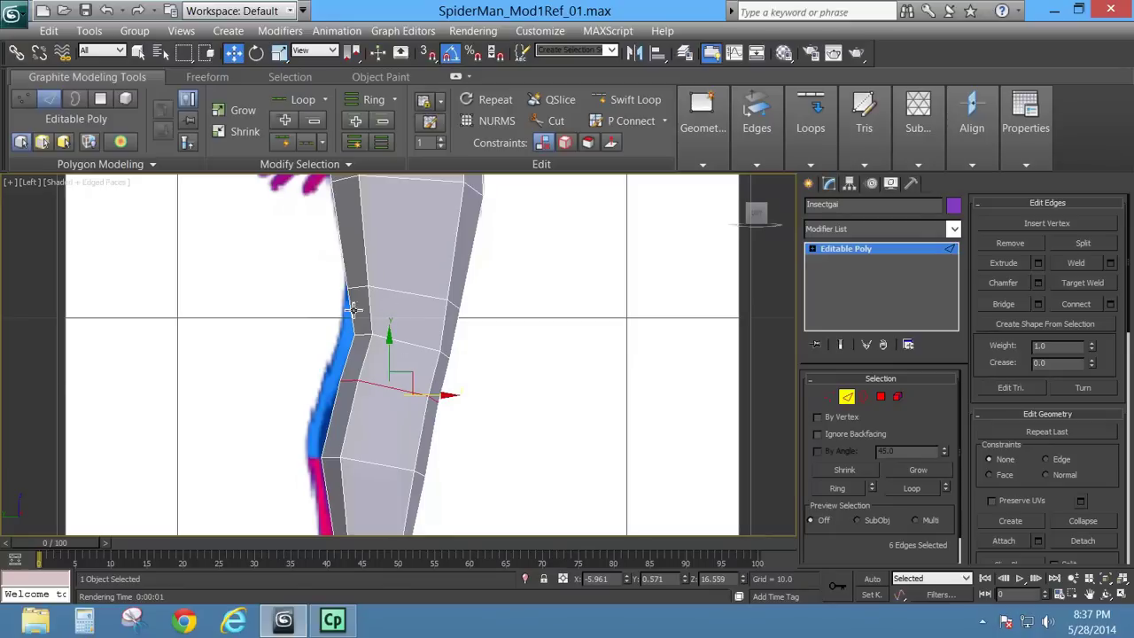
double_click(403, 294)
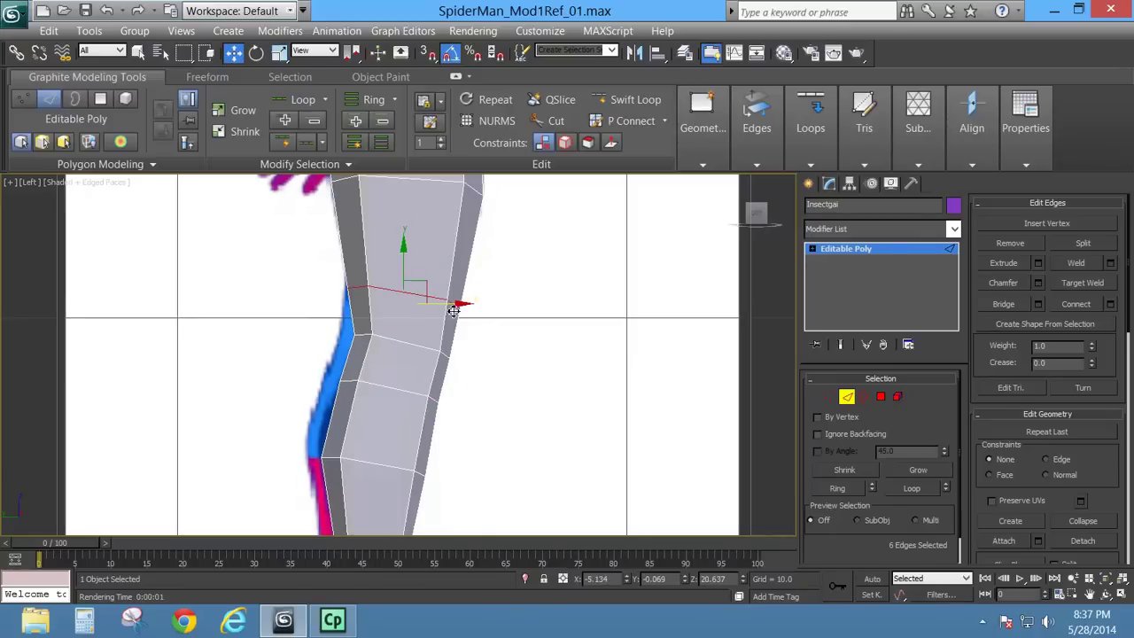
left_click_drag(452, 307, 448, 309)
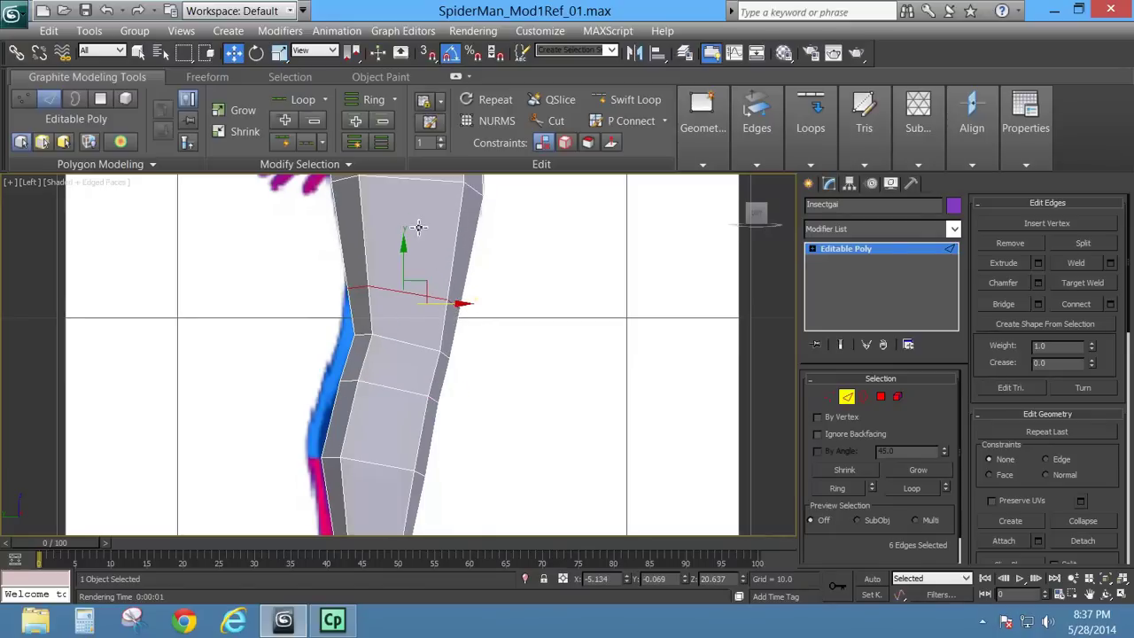
Step: In the front view, use the Edge constraint to slide the inner and outer vertices of the above-knee loop down along their edges
key("f")
middle_click_drag(430, 295, 426, 484)
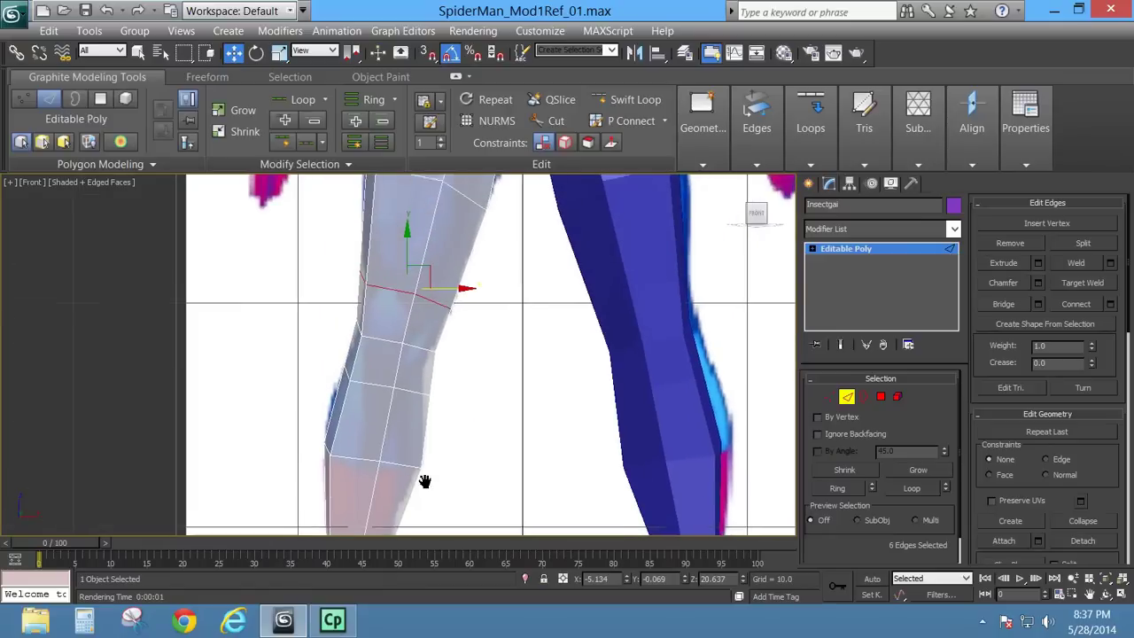
middle_click_drag(434, 330, 438, 346)
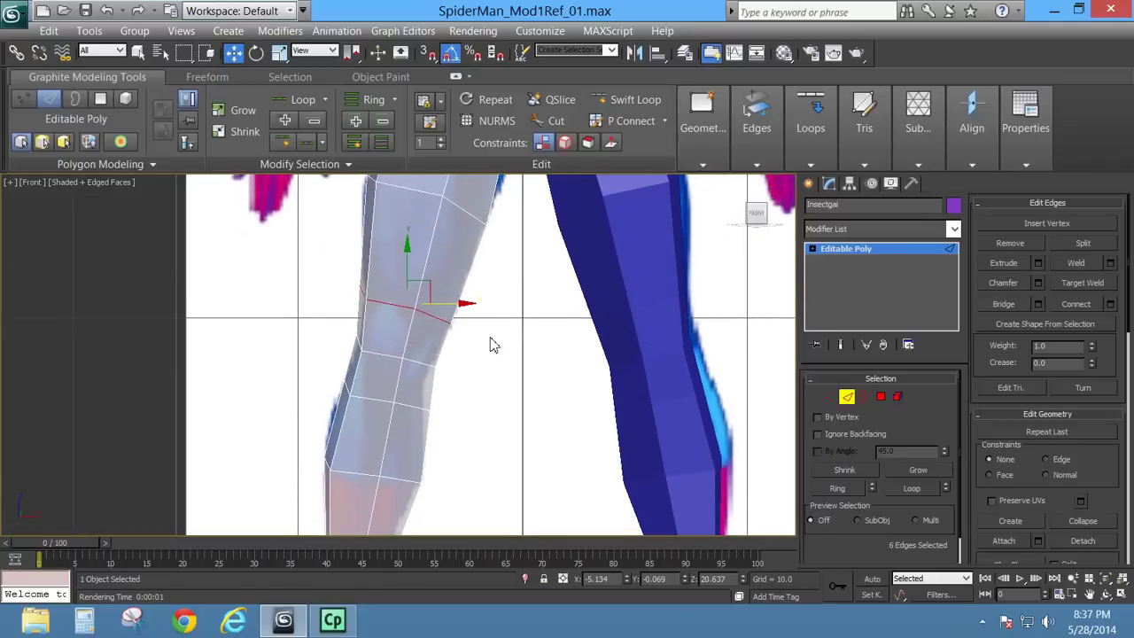
key("1")
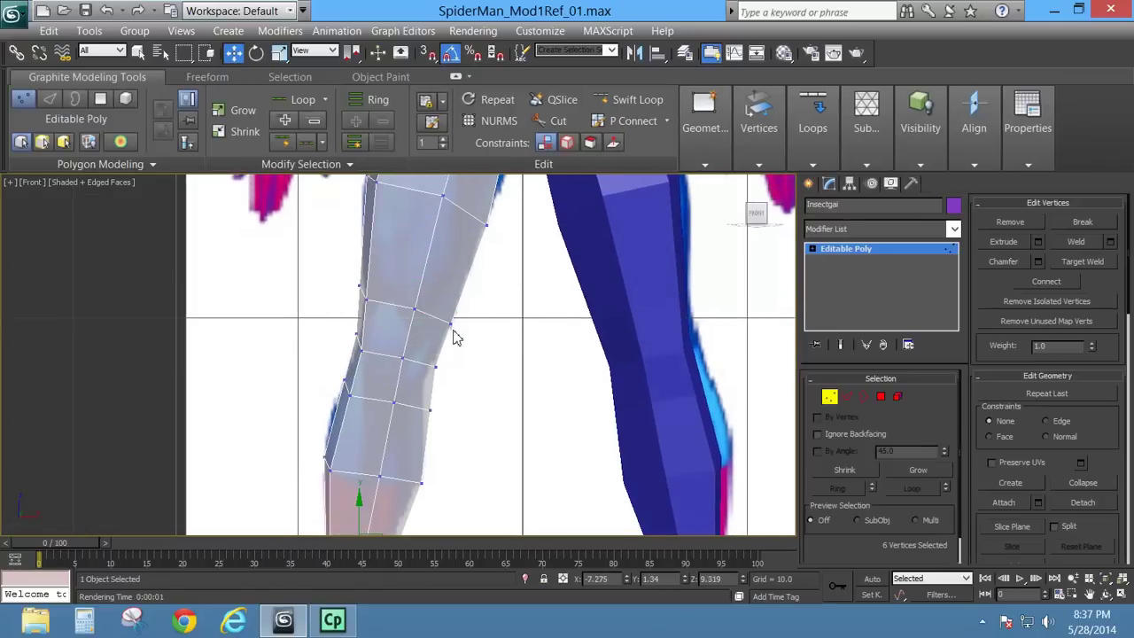
left_click(453, 326)
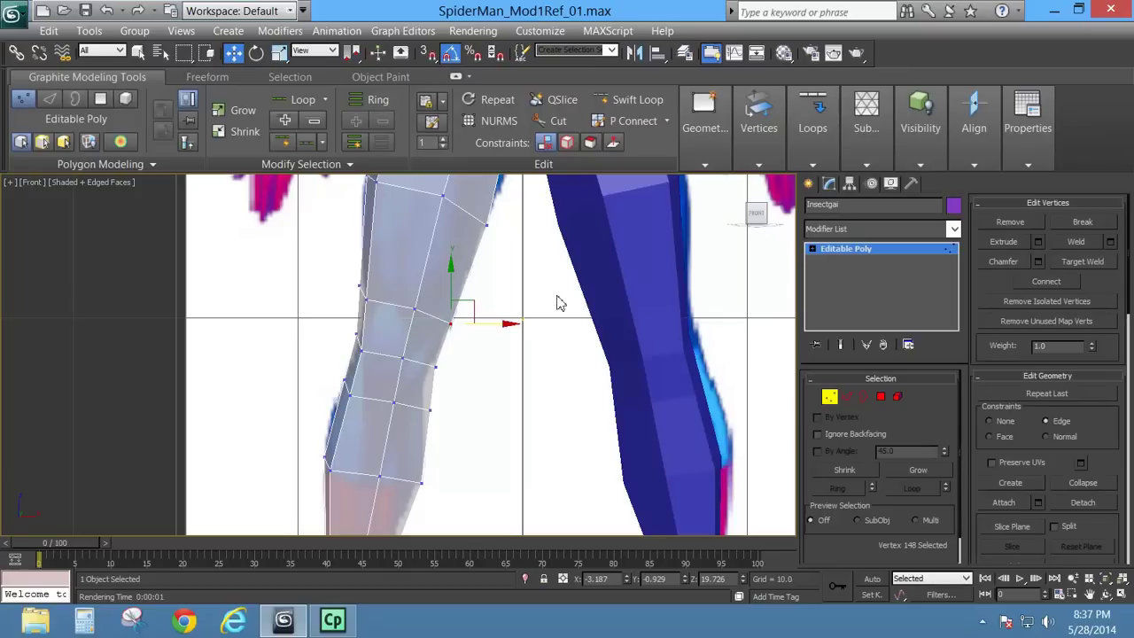
left_click_drag(475, 309, 467, 318)
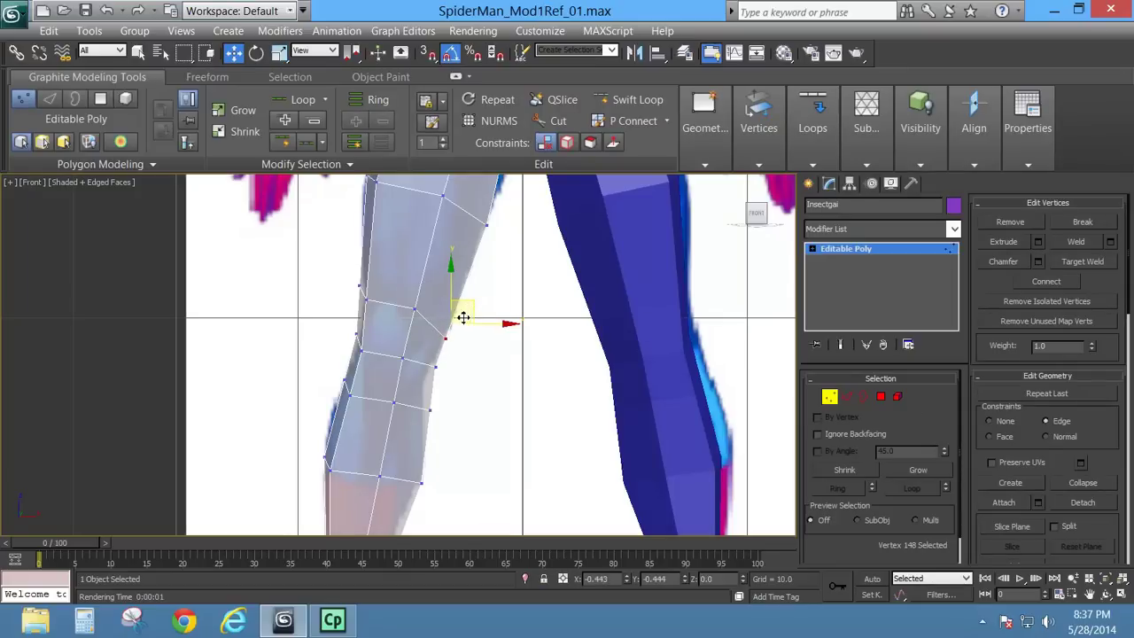
left_click(374, 285)
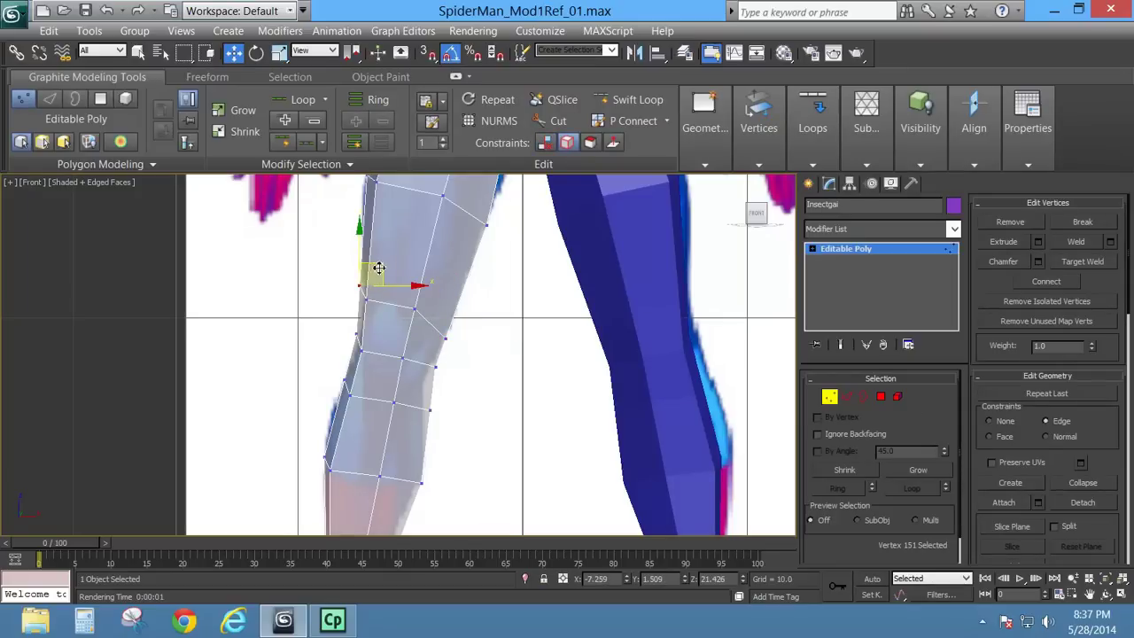
left_click_drag(378, 267, 359, 308)
Step: Slide the inner and outer vertices of the loop just below the knee up along their edges
left_click(433, 410)
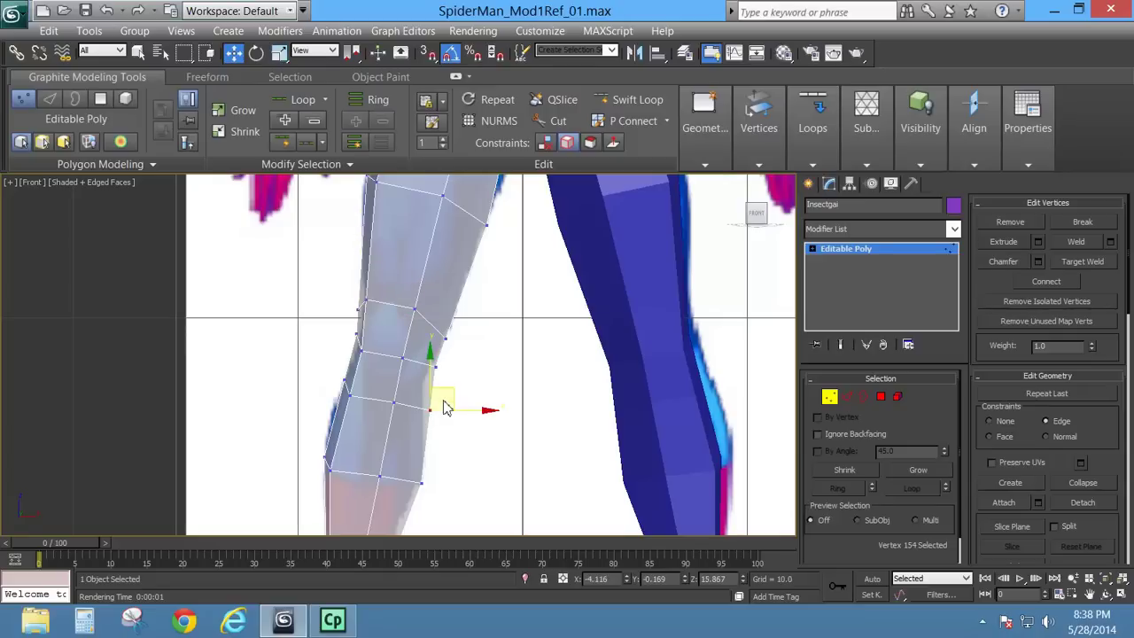
left_click_drag(453, 390, 451, 373)
left_click(348, 379)
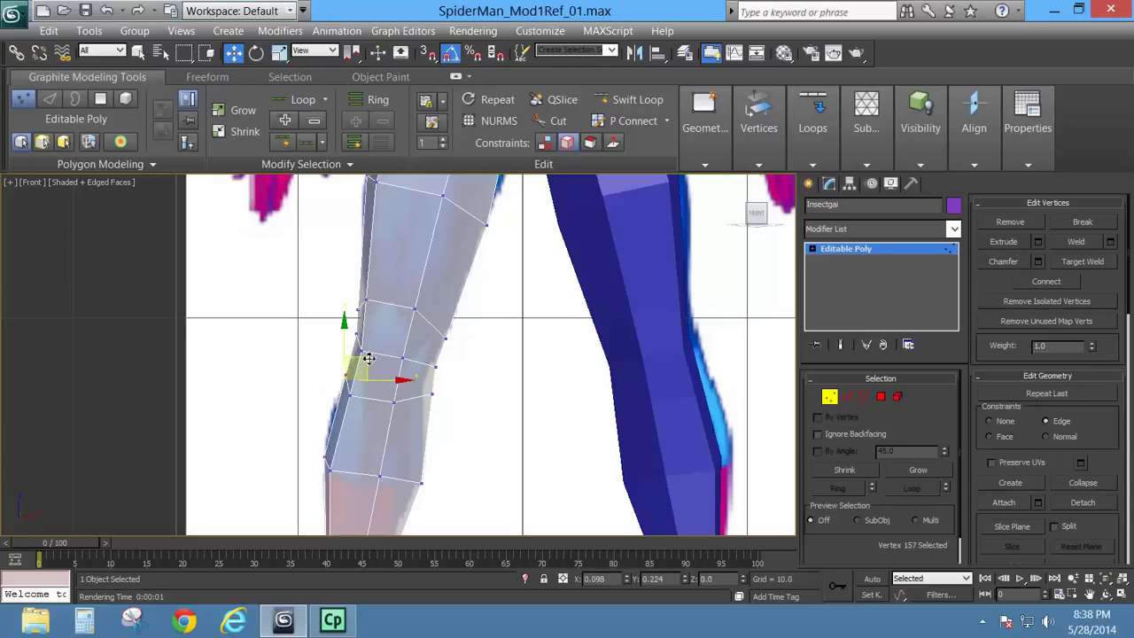
left_click_drag(373, 357, 373, 348)
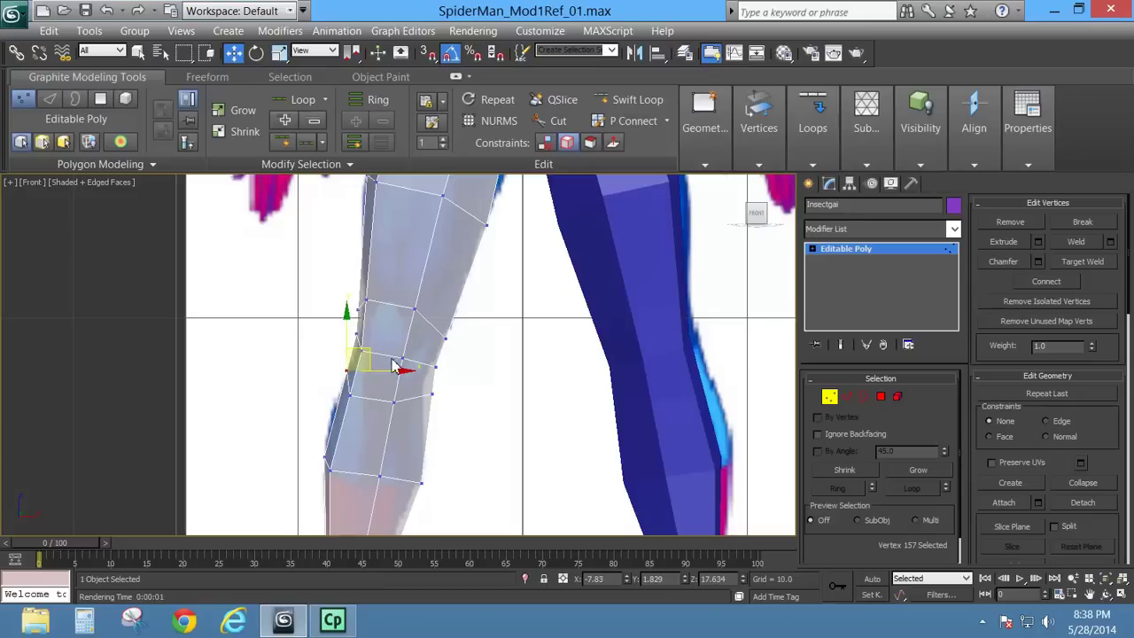
Step: Set the constraint to None and reposition the inner below-knee vertices and the inner and outer knee vertices to match the front outline
left_click(433, 395)
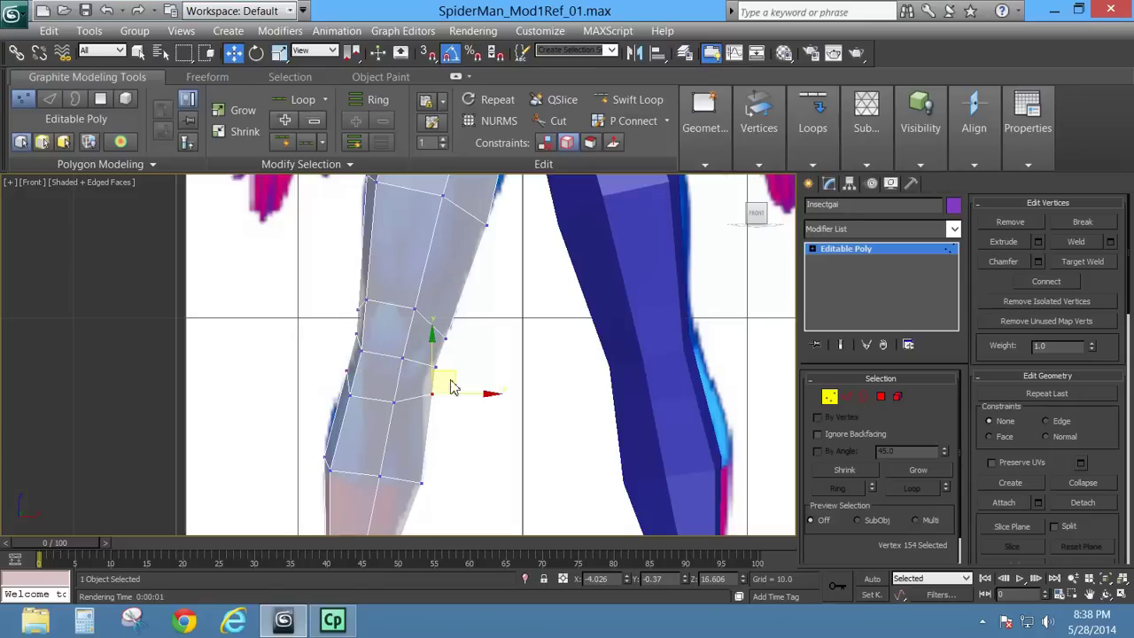
right_click(443, 375)
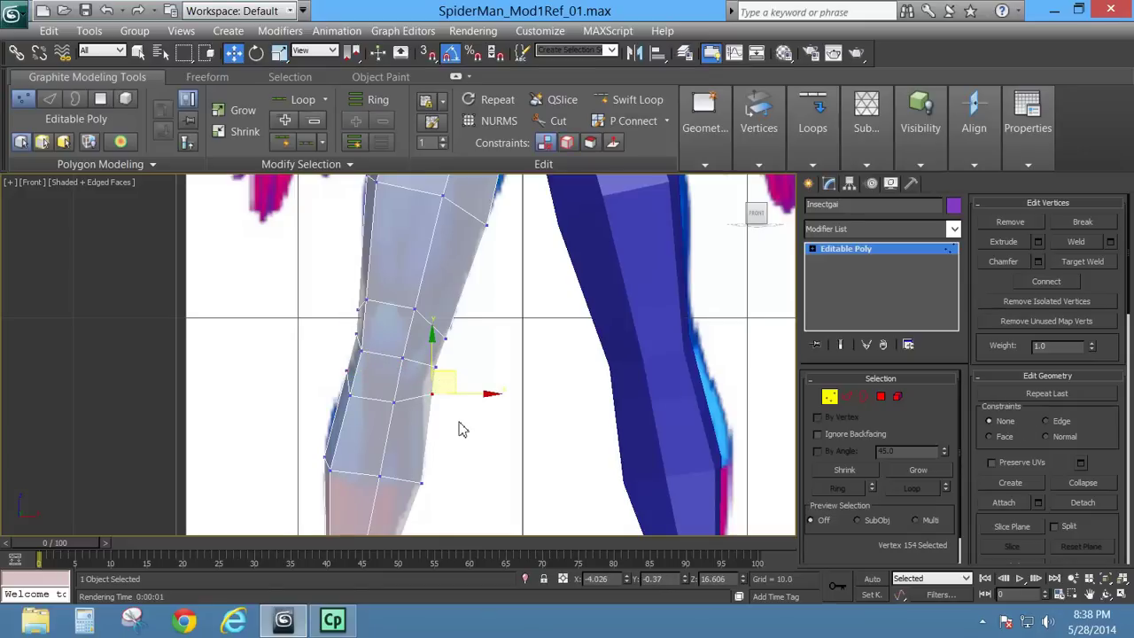
left_click_drag(458, 422, 446, 385)
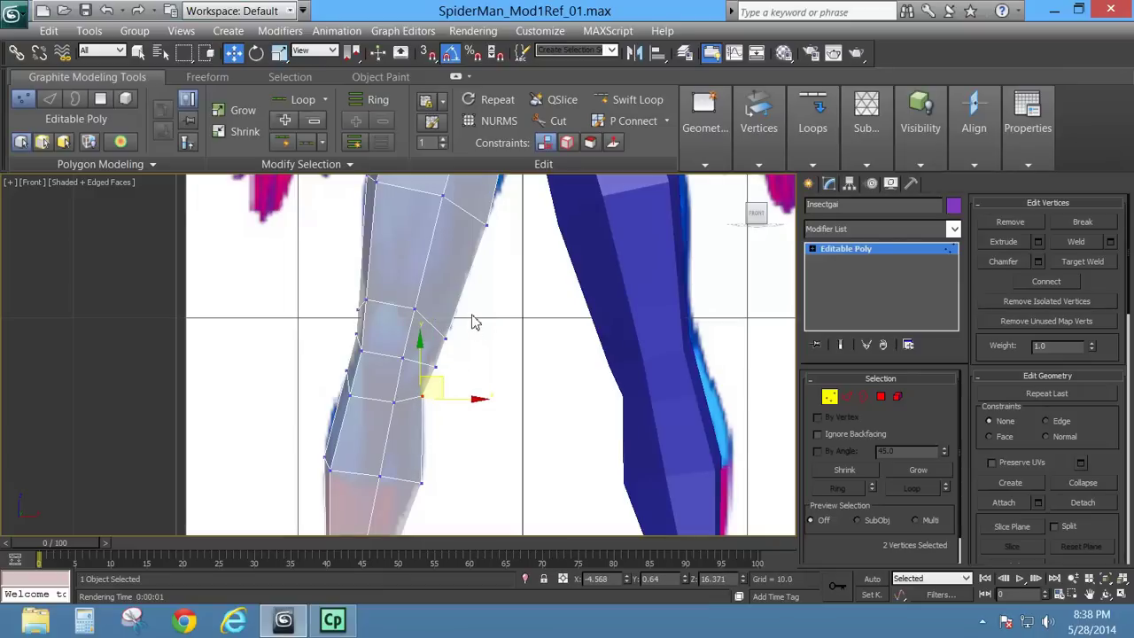
left_click(439, 368)
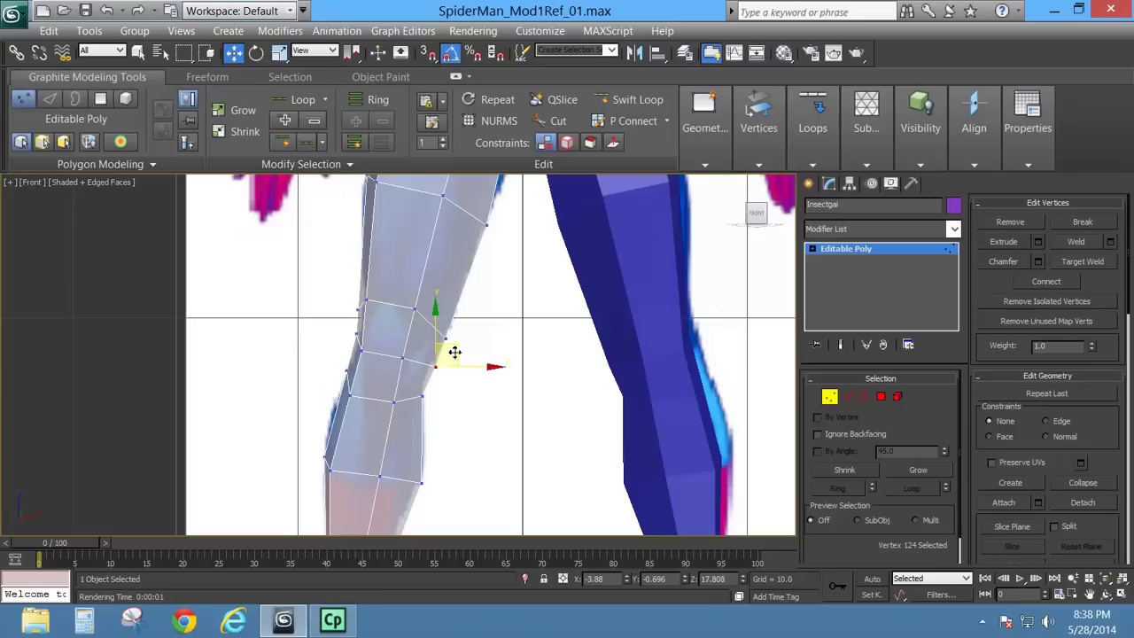
left_click_drag(454, 351, 444, 355)
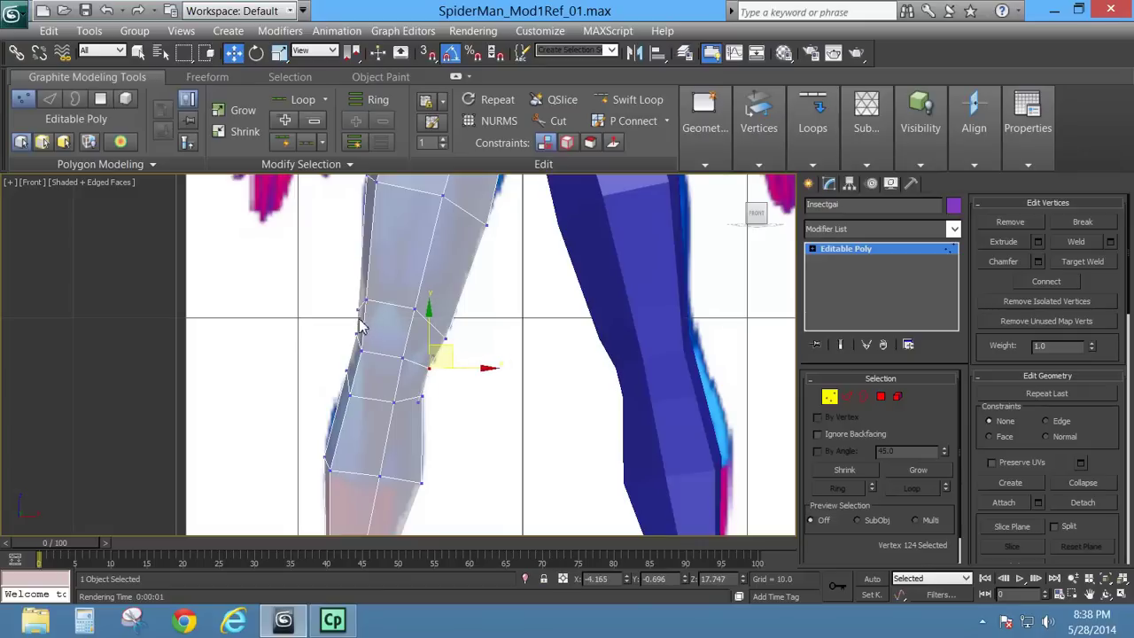
left_click_drag(360, 343, 362, 345)
Step: Move the outer vertex of the mid-thigh loop slightly outward and down to fill the thigh outline
middle_click_drag(395, 280, 385, 344)
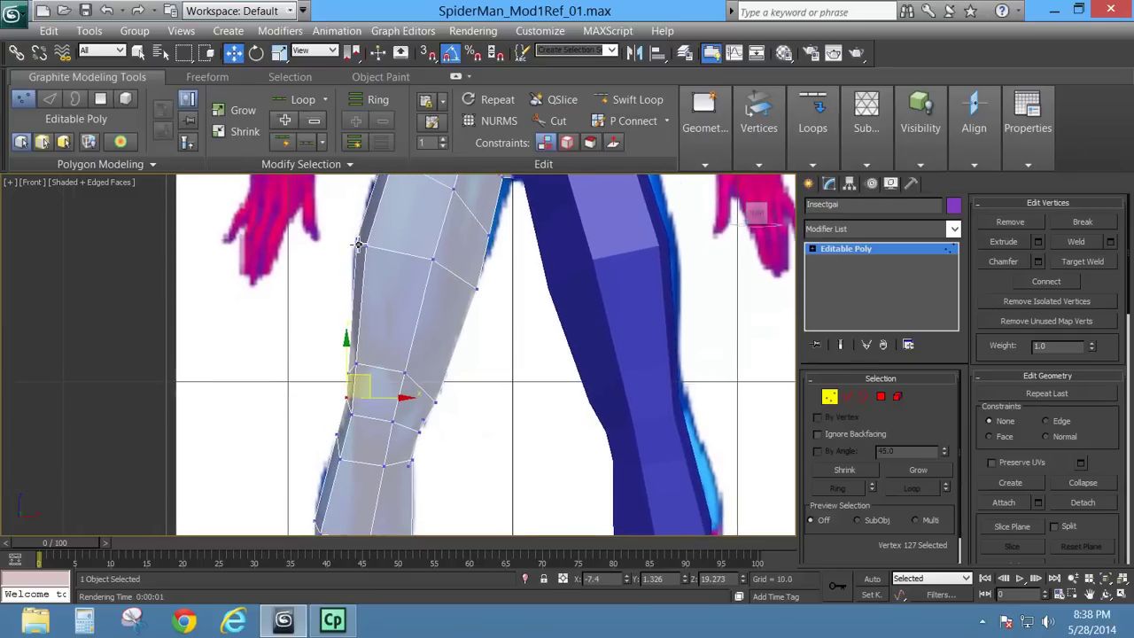
left_click(358, 242)
left_click_drag(382, 221, 376, 229)
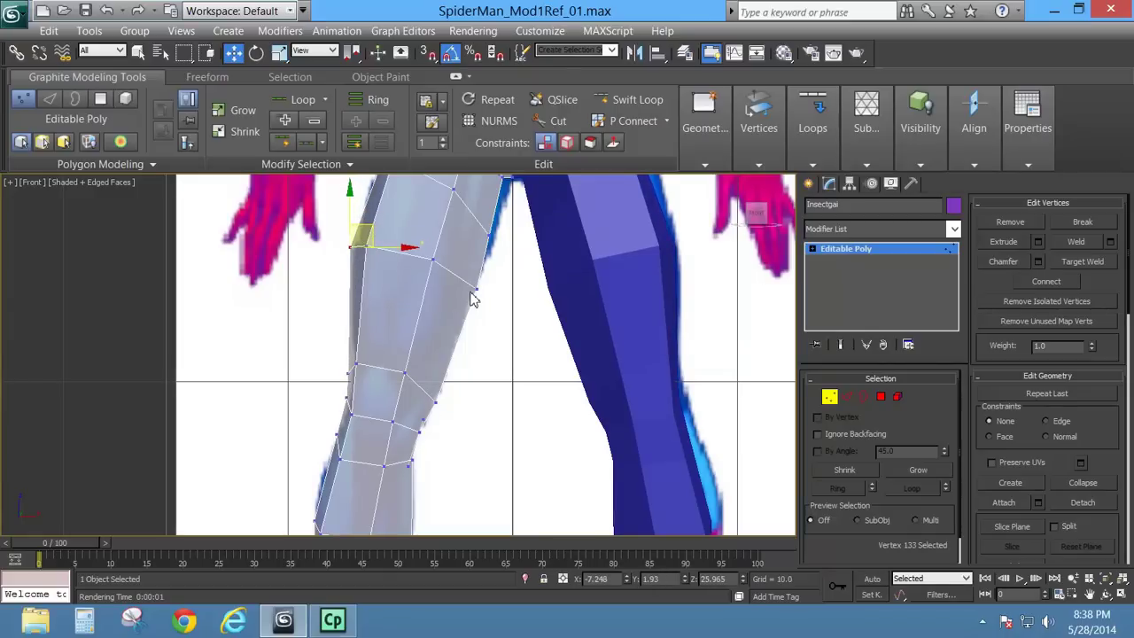
Step: In the left view, use the Edge constraint to slide the back vertices of the above-knee and below-knee loops toward the knee
key("l")
middle_click_drag(481, 319, 532, 364)
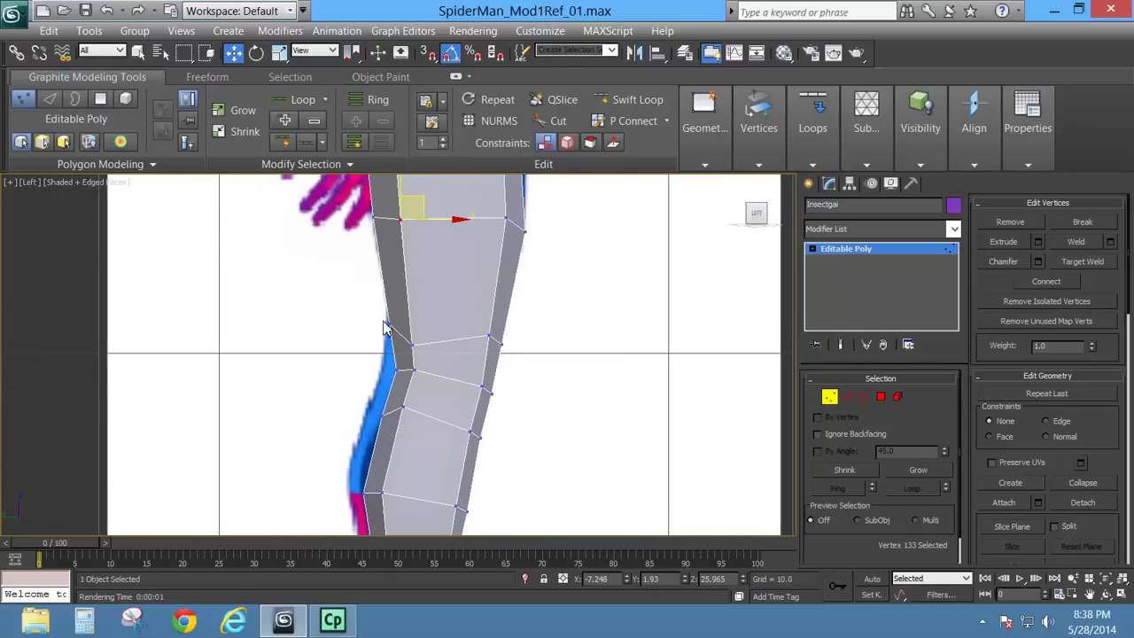
left_click(391, 327)
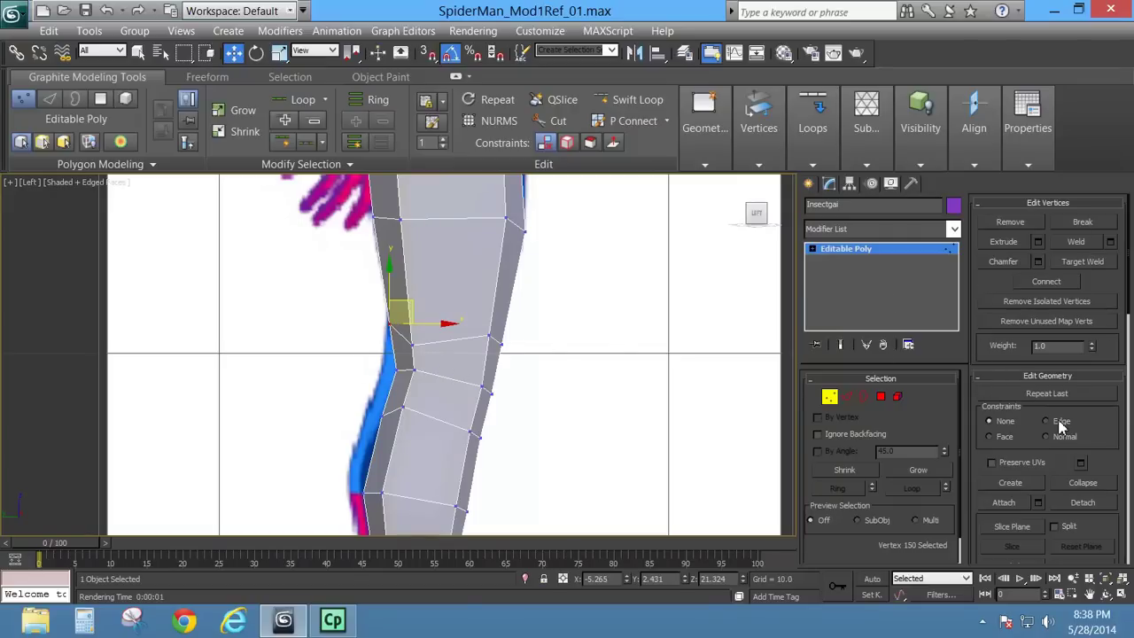
left_click_drag(407, 292, 382, 359)
left_click(383, 416)
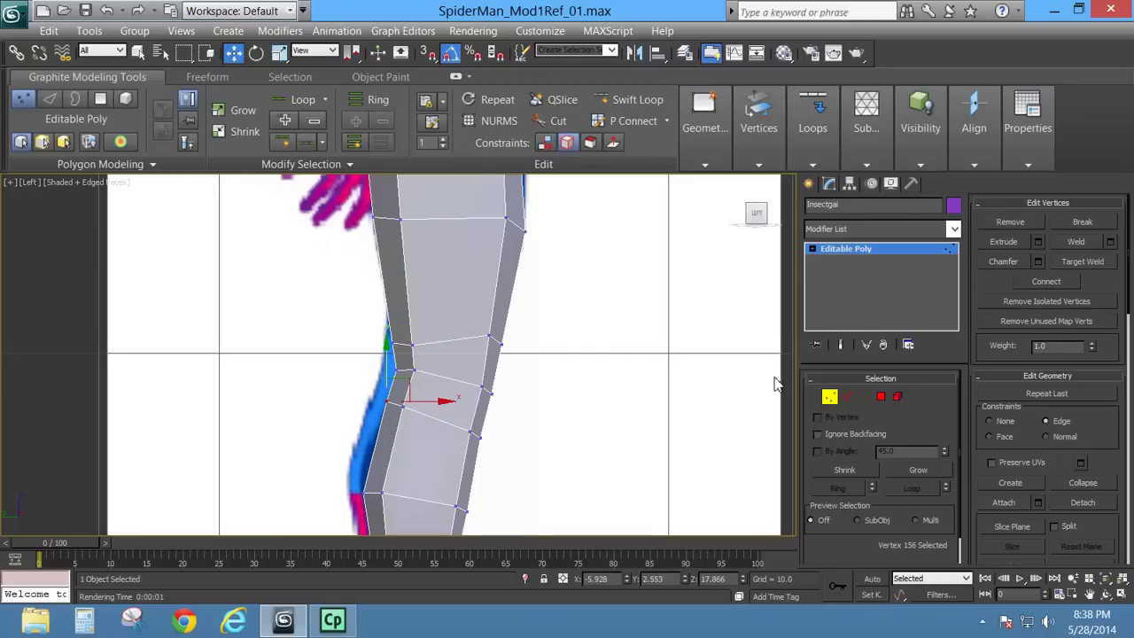
Step: Add two edge loops around the lower leg with Swift Loop, one just above and one just below the mid-calf loop
scroll(513, 297, "down", 3)
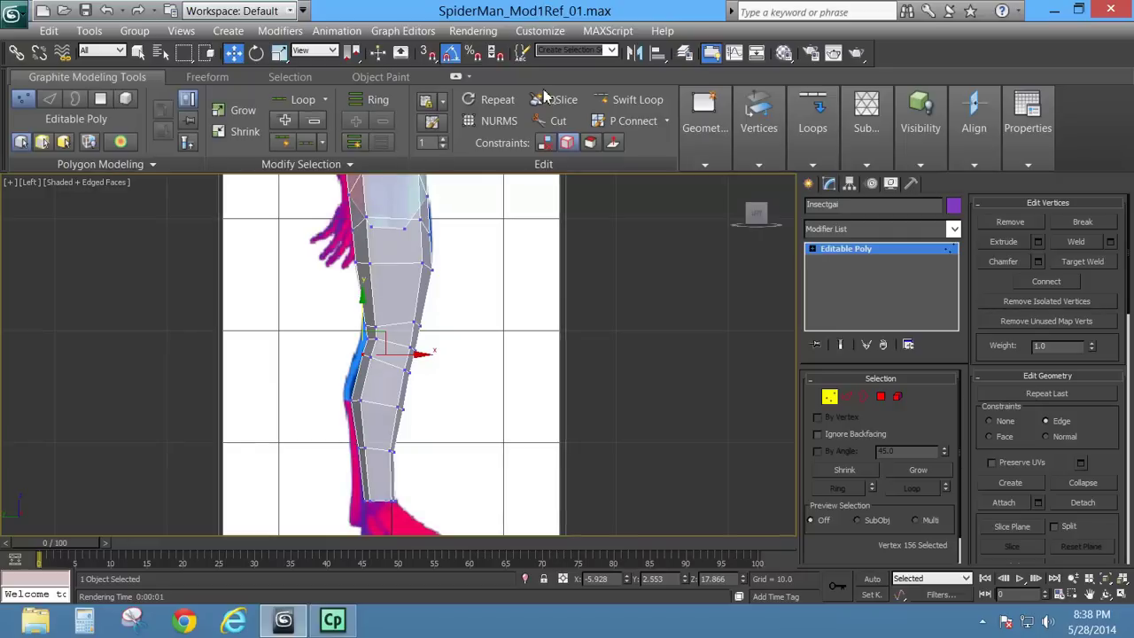
left_click(631, 98)
middle_click_drag(509, 372, 506, 325)
scroll(372, 284, "up", 3)
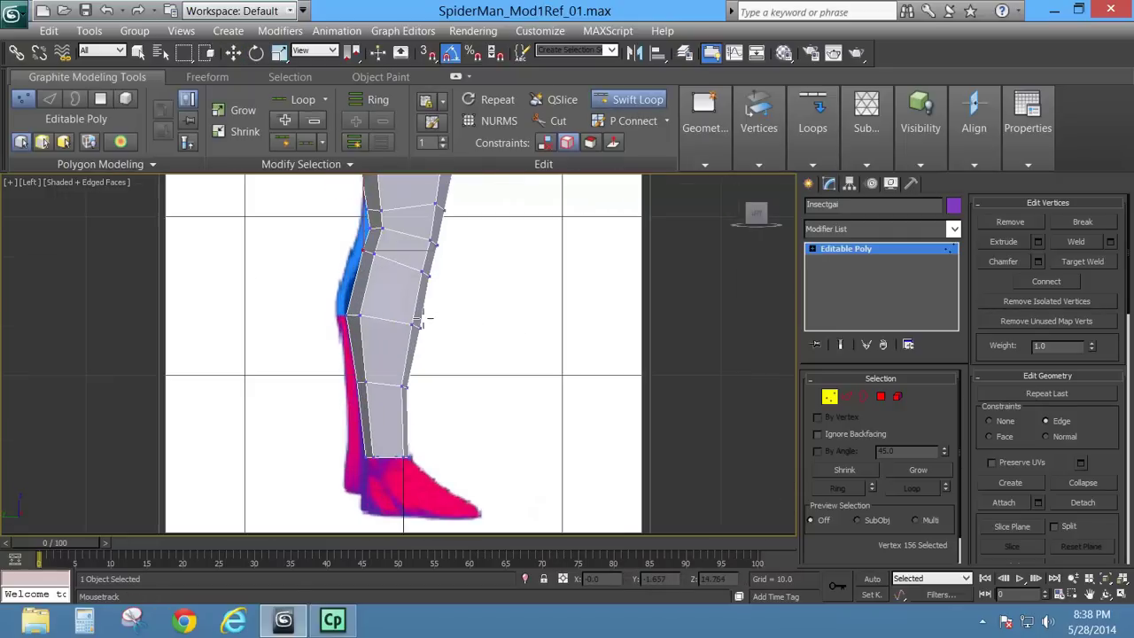
left_click(363, 286)
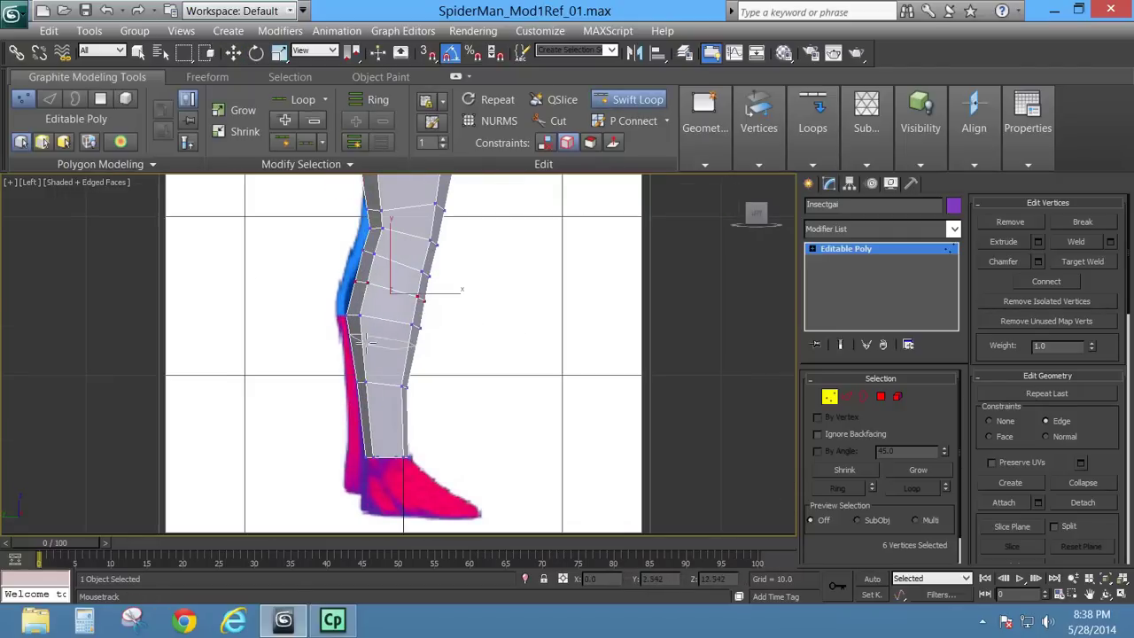
left_click(363, 346)
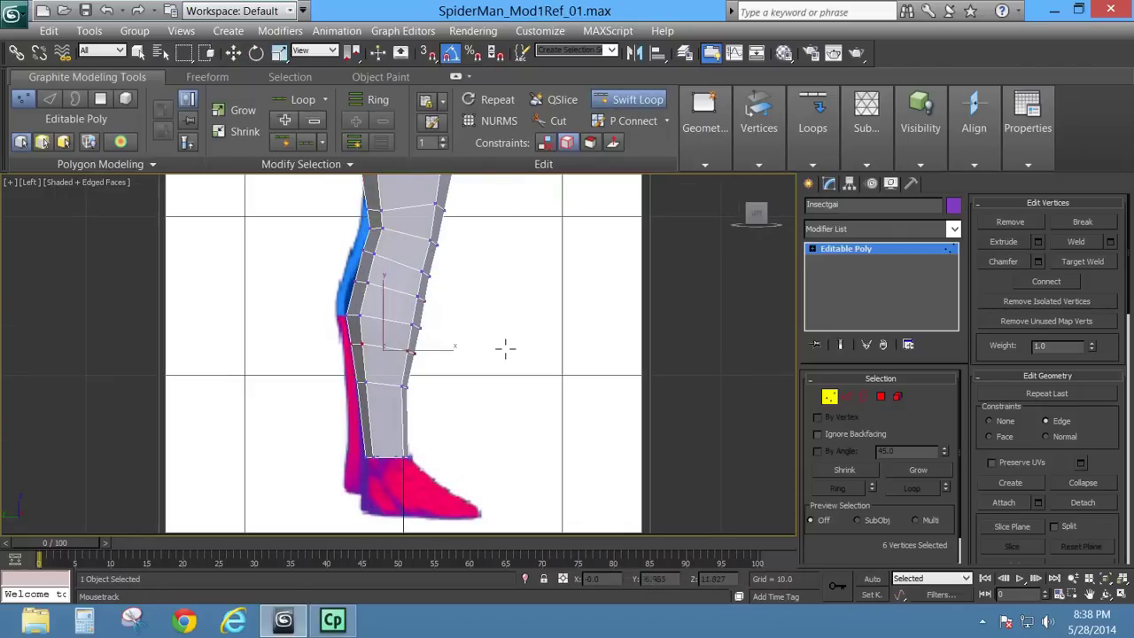
key("w")
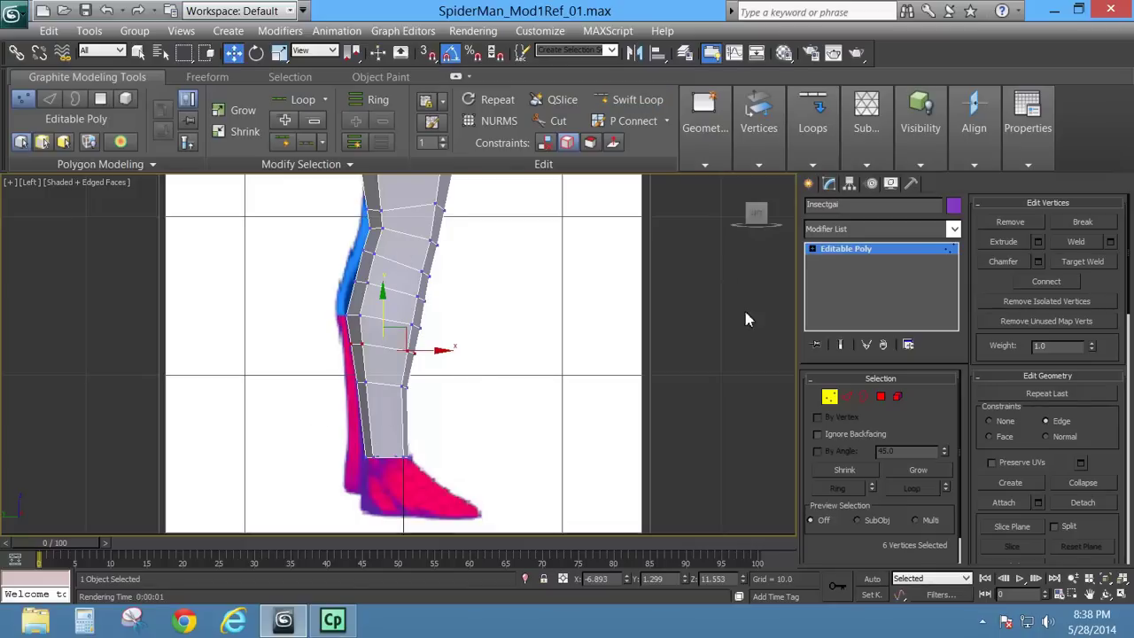
Step: Select the new loop above mid-calf, set the constraint to None, scale it to about 104%, and shift it slightly toward the back
left_click(856, 397)
double_click(398, 290)
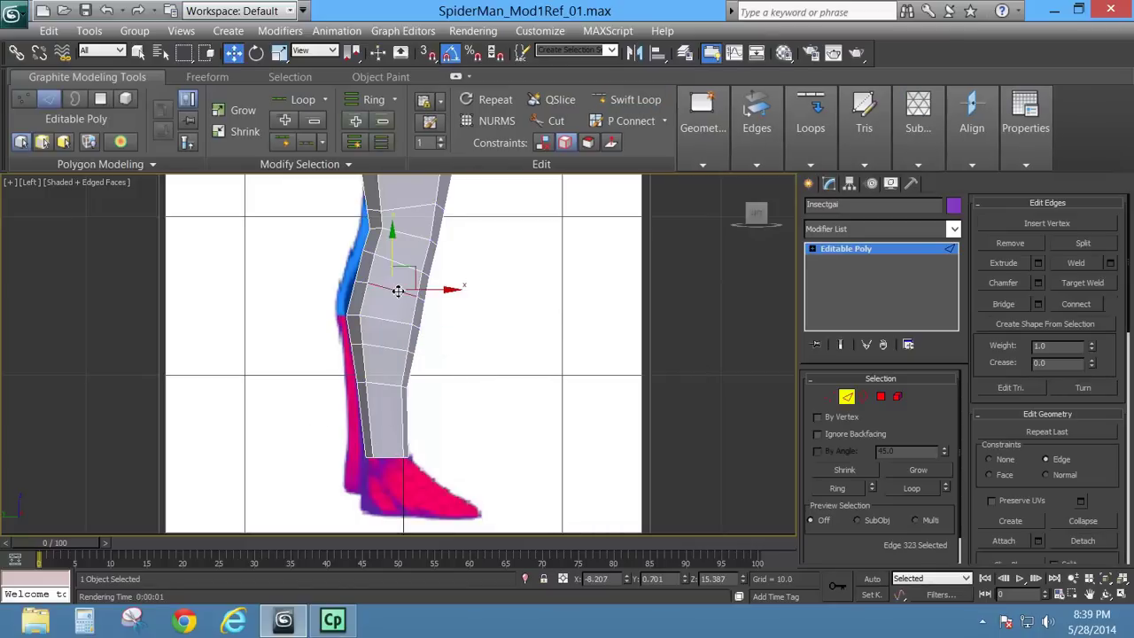
scroll(436, 319, "up", 3)
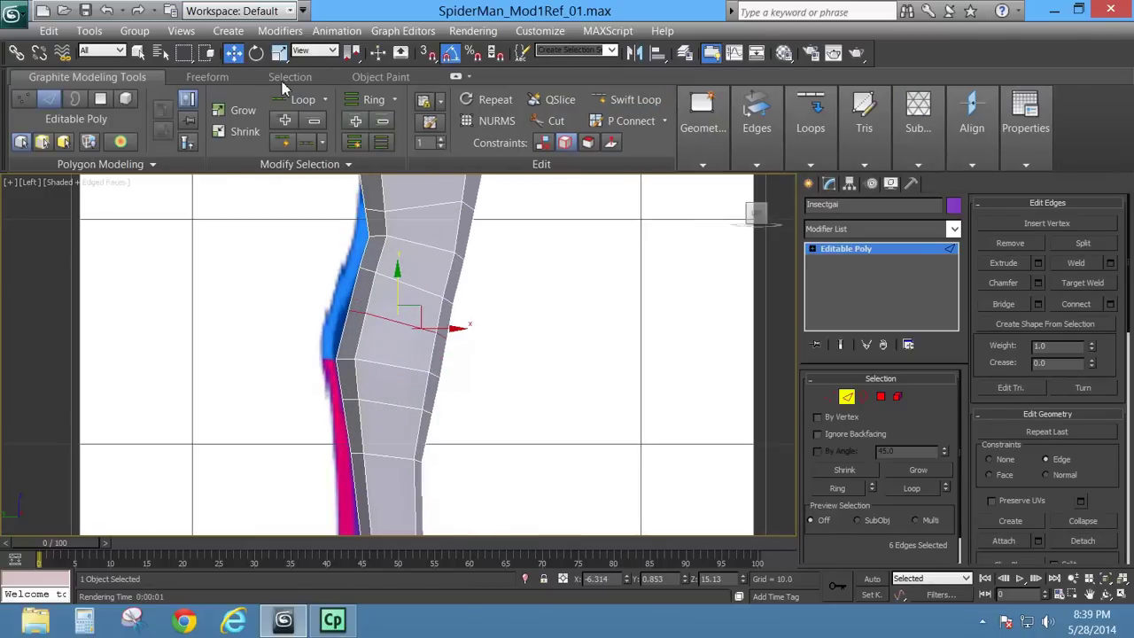
left_click(279, 52)
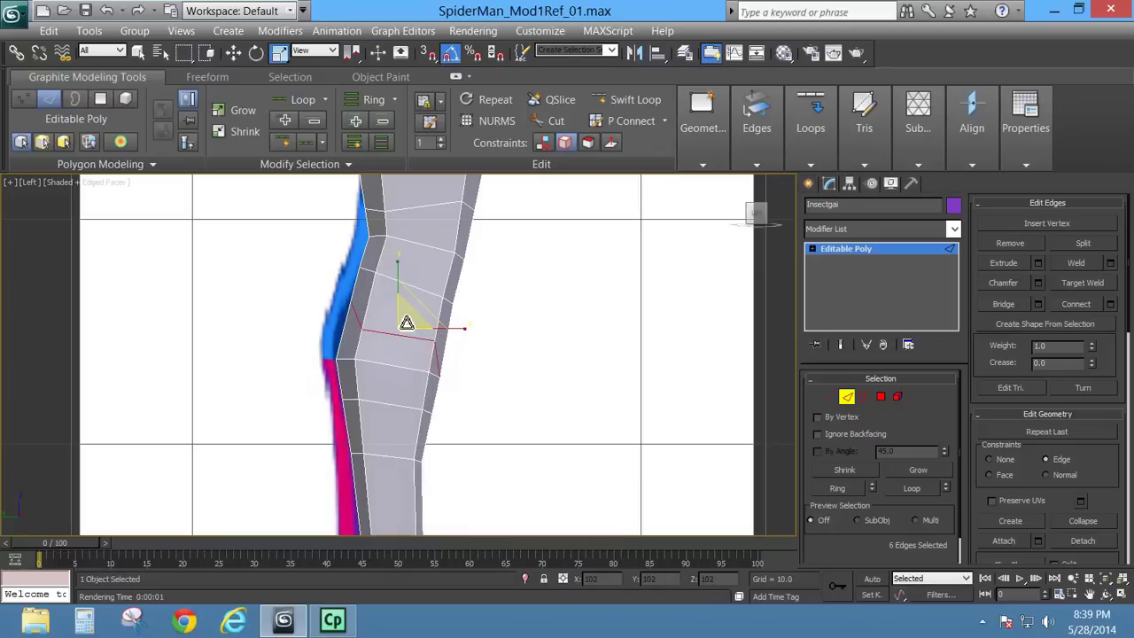
left_click(988, 459)
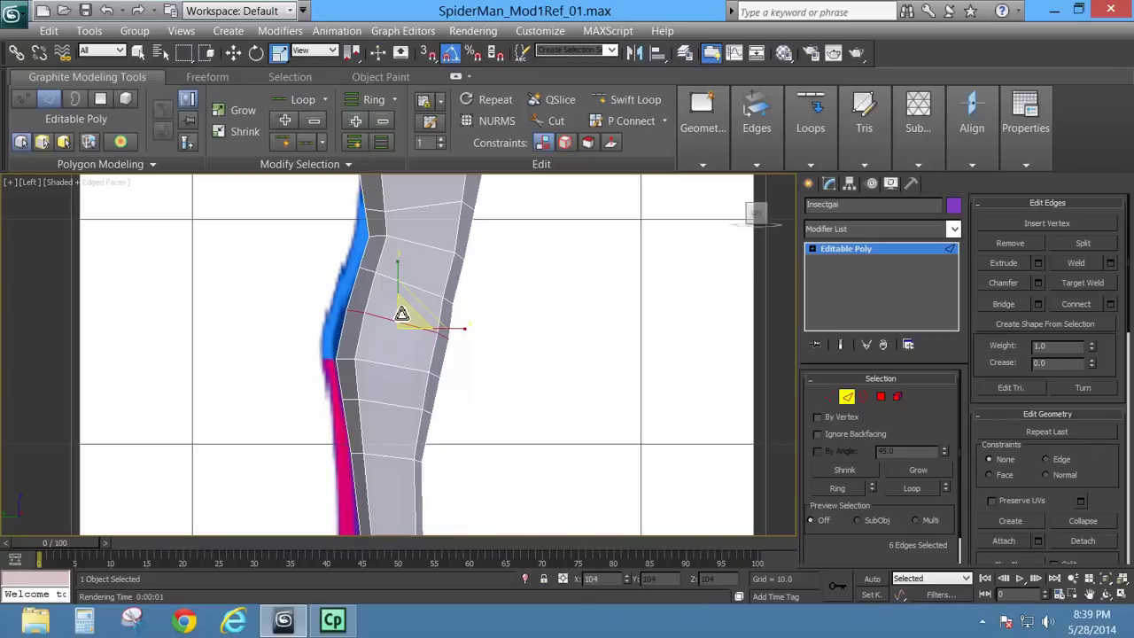
left_click(233, 52)
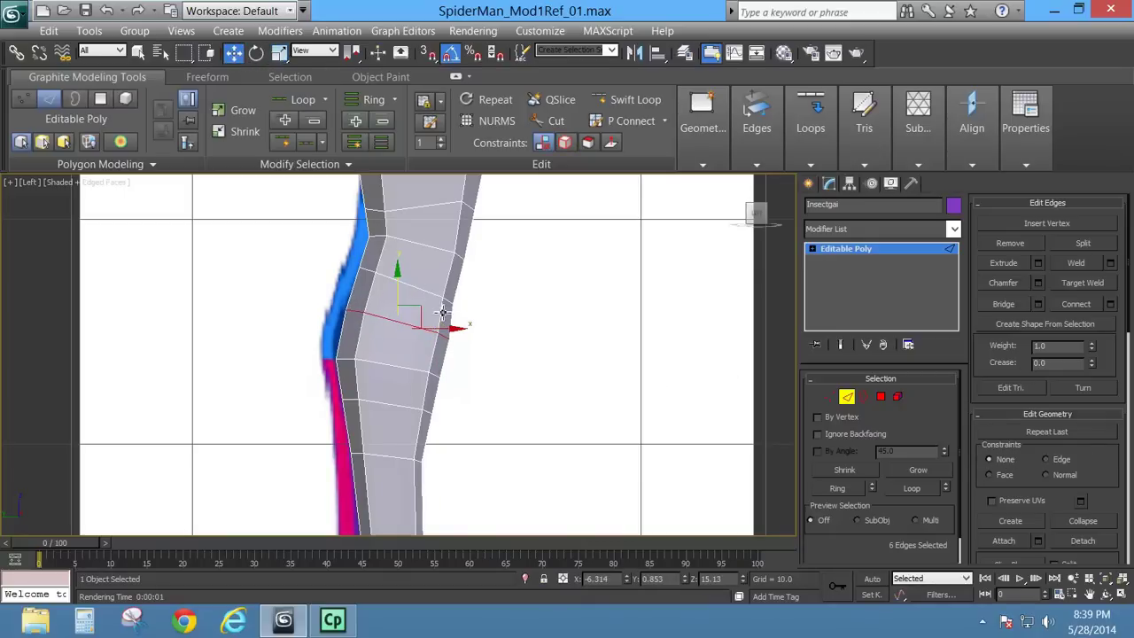
left_click_drag(449, 332, 455, 335)
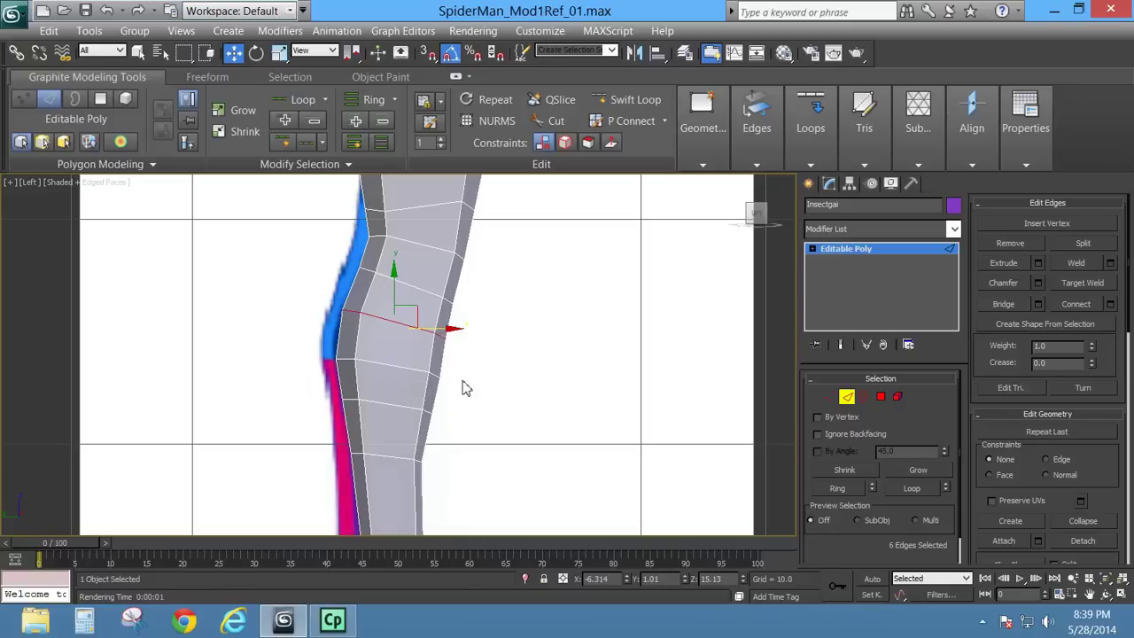
Step: In the front view, scale the upper-calf loop up slightly to fill the calf outline
key("f")
scroll(470, 354, "up", 5)
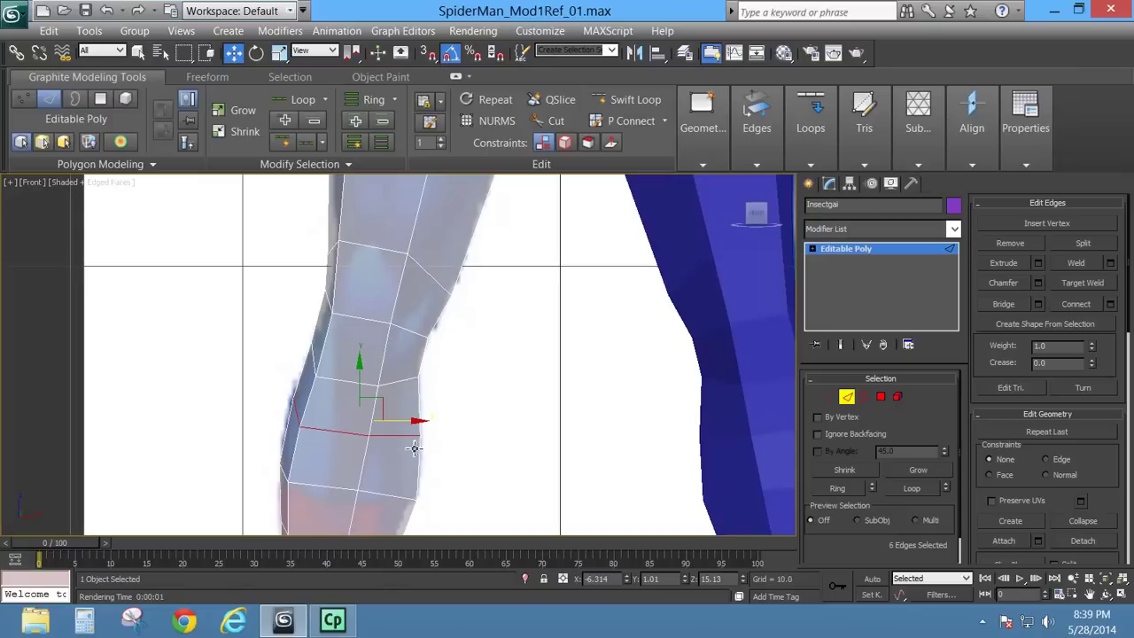
left_click(278, 53)
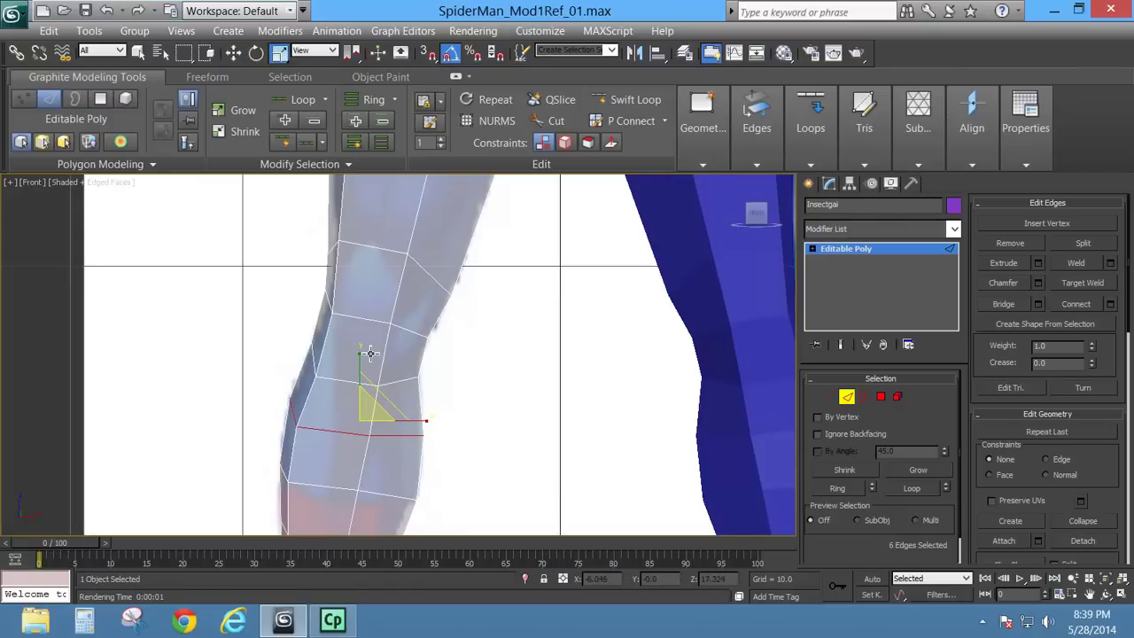
Step: In the left view, select the loop below mid-calf, enlarge it slightly, and shift it toward the back of the leg
key("l")
middle_click_drag(386, 354, 401, 299)
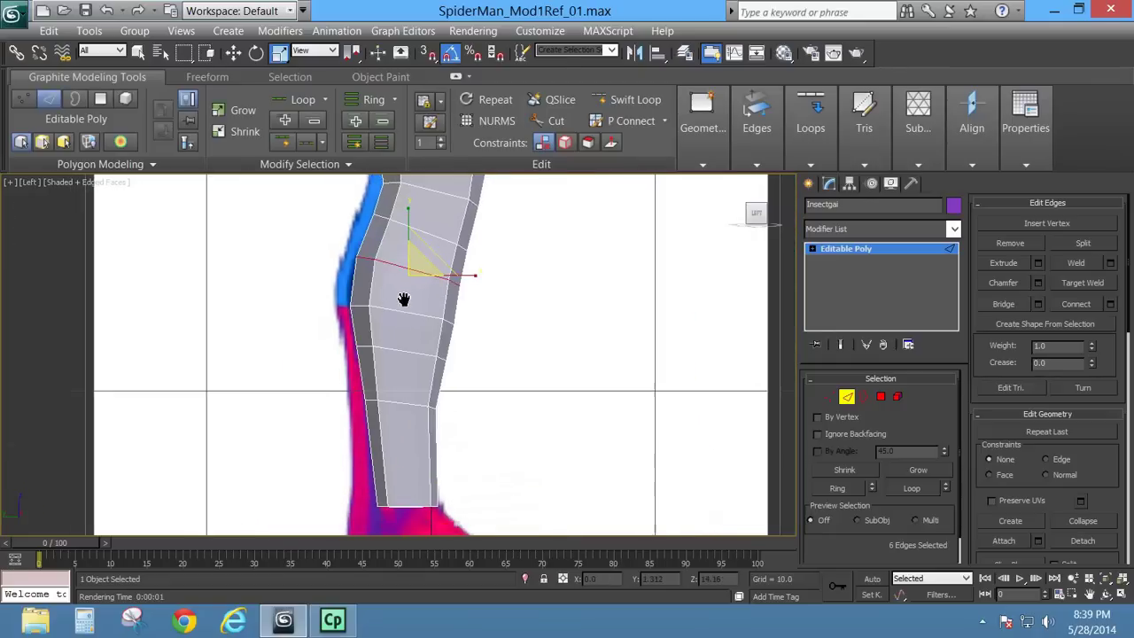
left_click(395, 352)
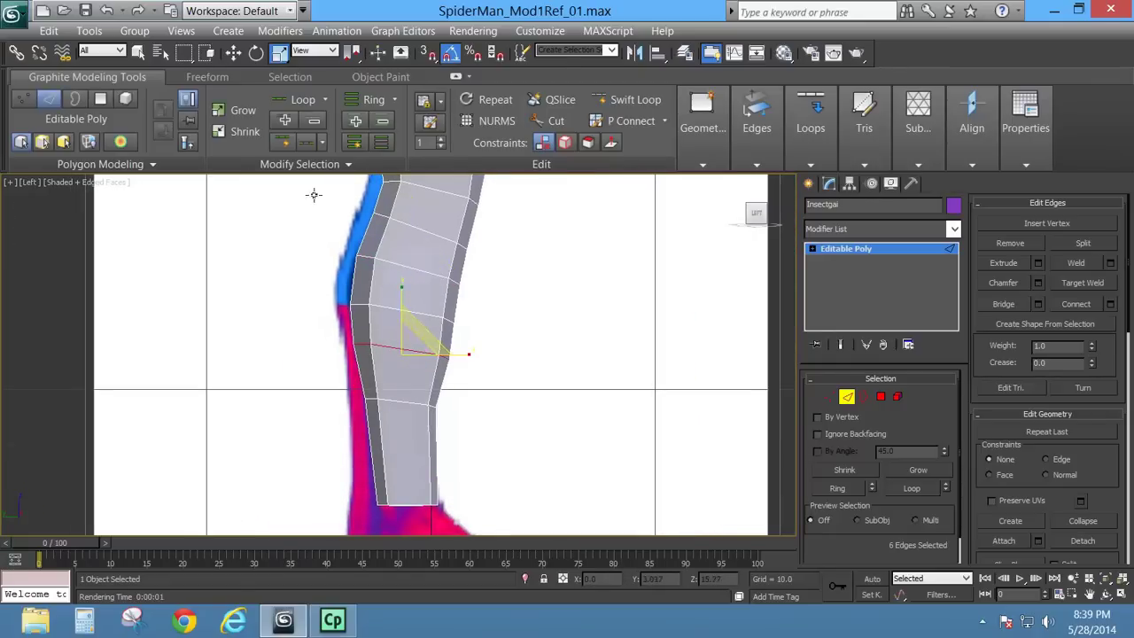
left_click(233, 52)
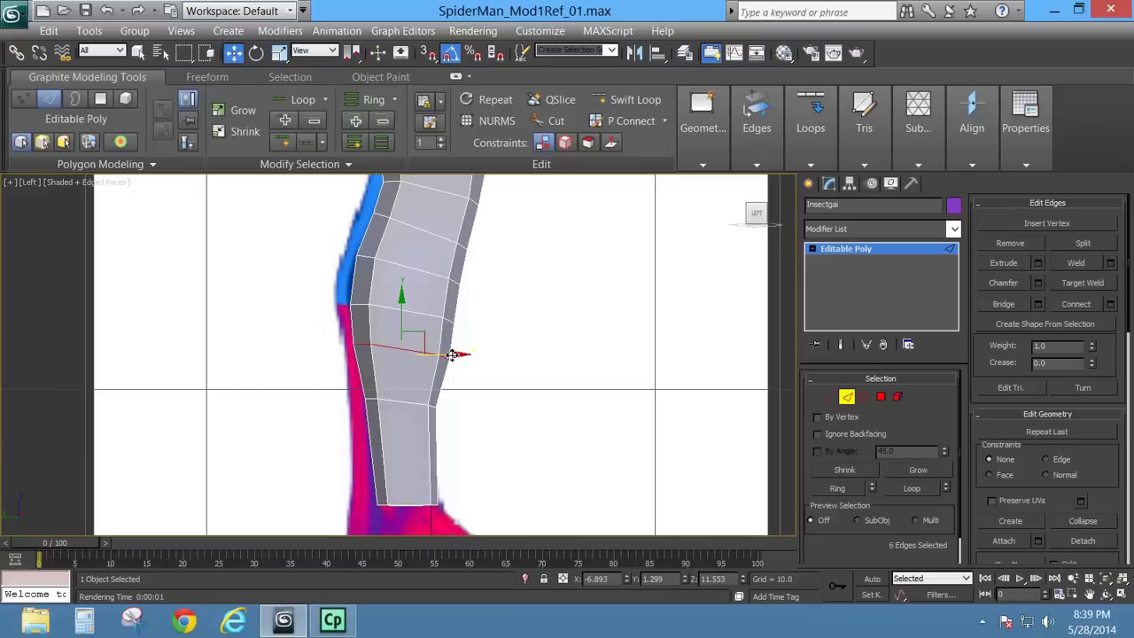
left_click_drag(452, 355, 449, 354)
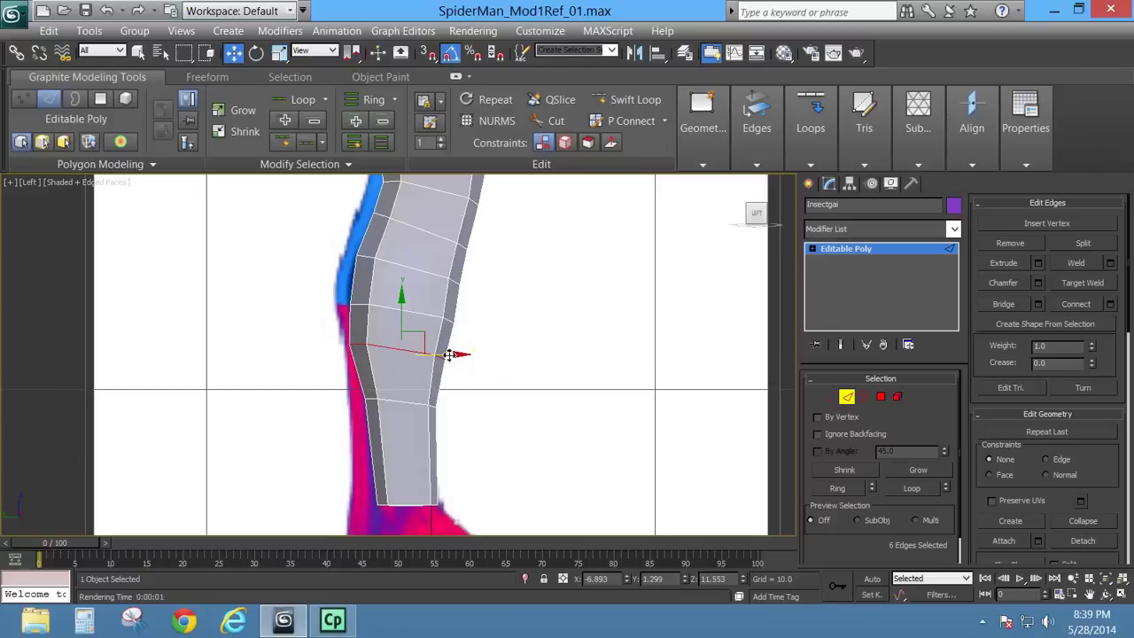
Step: Move the back vertices of the mid-calf and lower-calf loops slightly backward to follow the side reference outline
key("1")
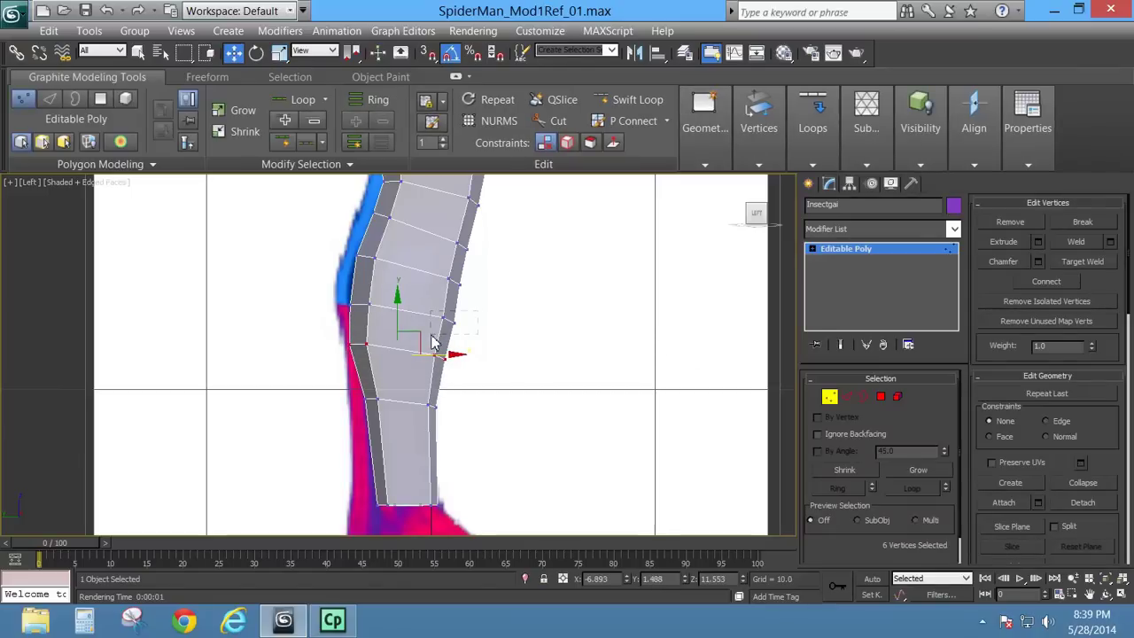
left_click_drag(431, 334, 463, 308)
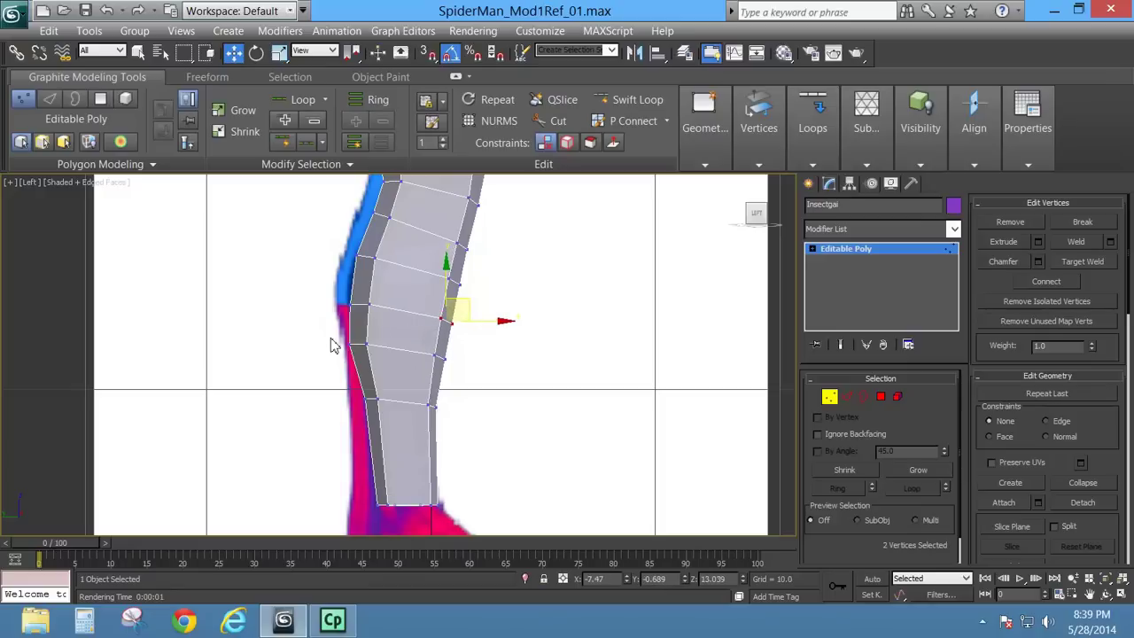
left_click_drag(380, 364, 364, 289)
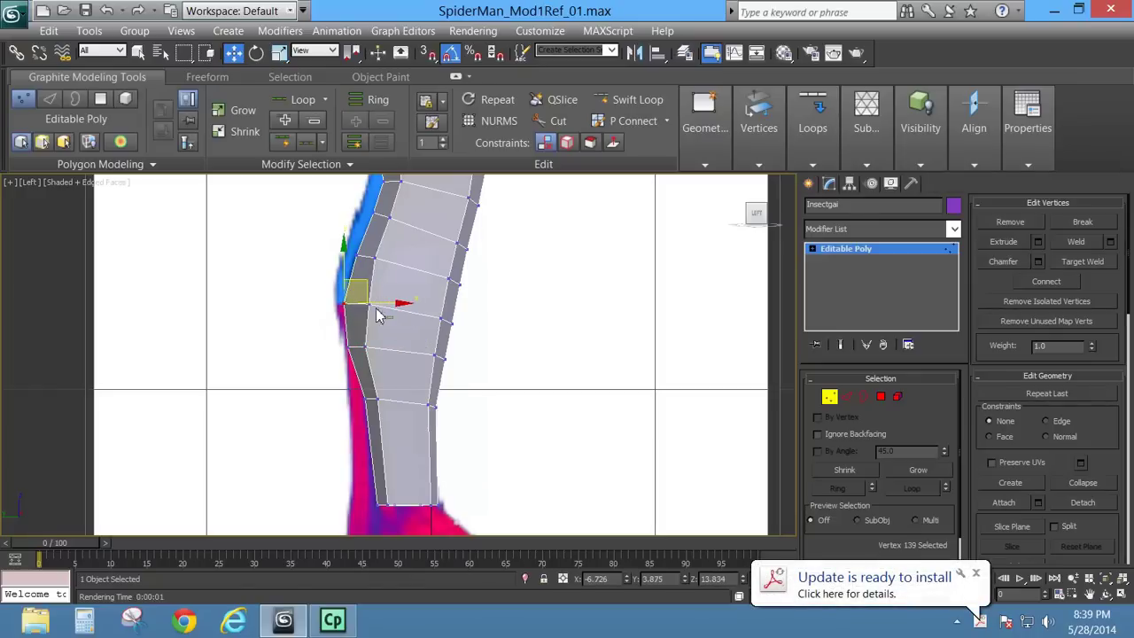
left_click(368, 308)
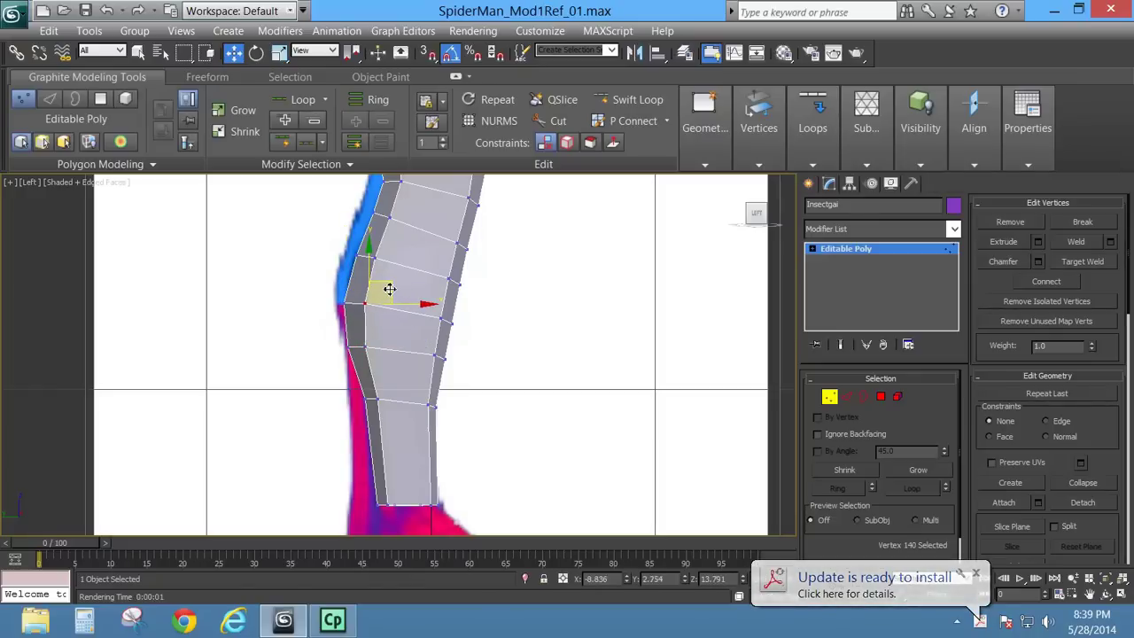
left_click_drag(390, 289, 397, 278)
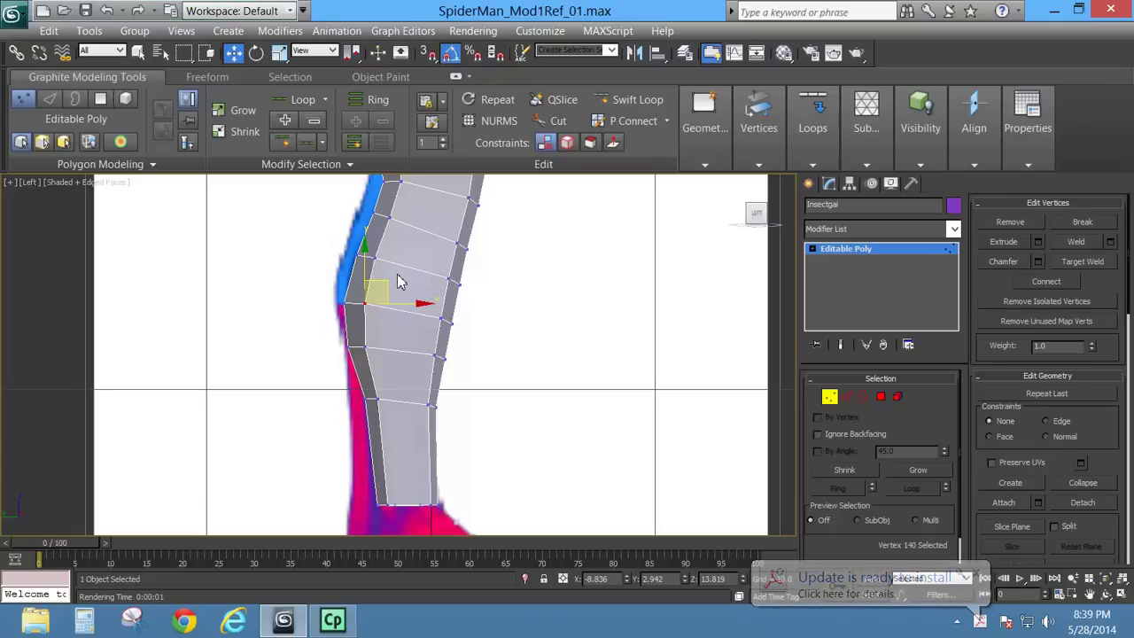
Step: In the front view, pull the inner lower-calf vertex inward to the outline and lower the inner mid-calf vertex slightly
key("f")
middle_click_drag(417, 269, 473, 138)
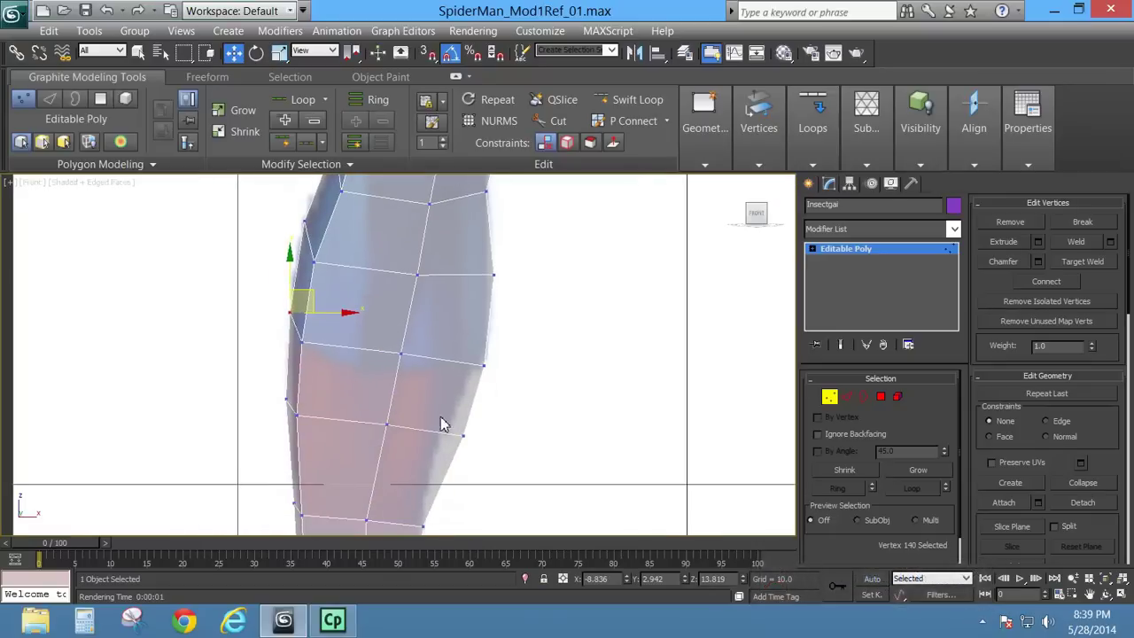
middle_click_drag(440, 424, 475, 329)
left_click(499, 341)
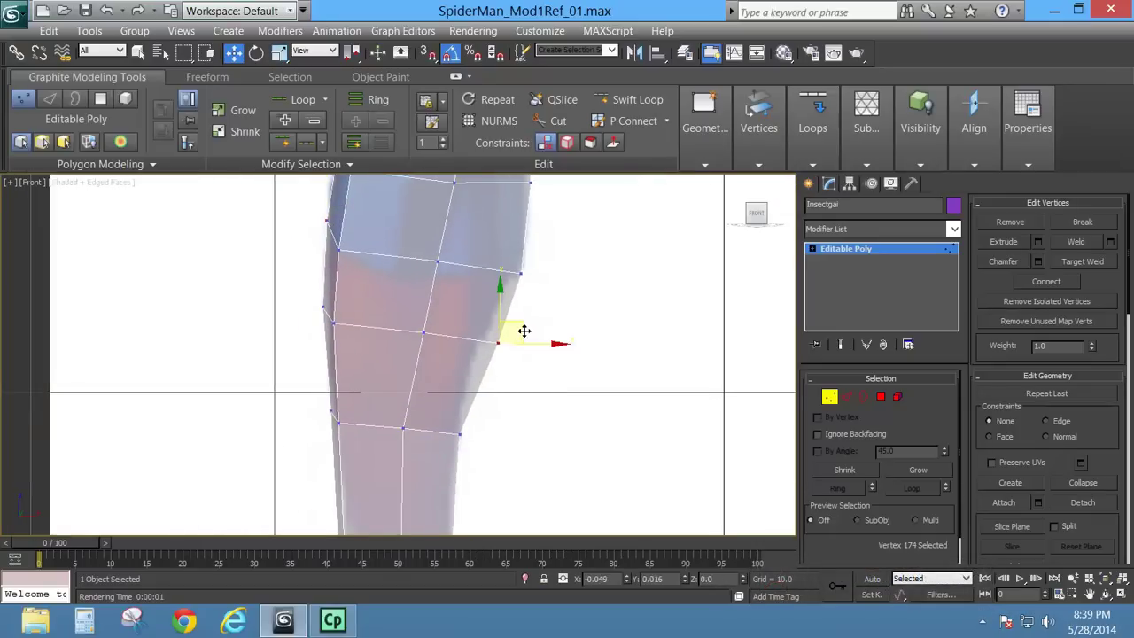
left_click_drag(556, 398, 497, 328)
mouse_move(541, 266)
left_mouse_down()
mouse_move(502, 287)
mouse_move(546, 264)
left_mouse_up()
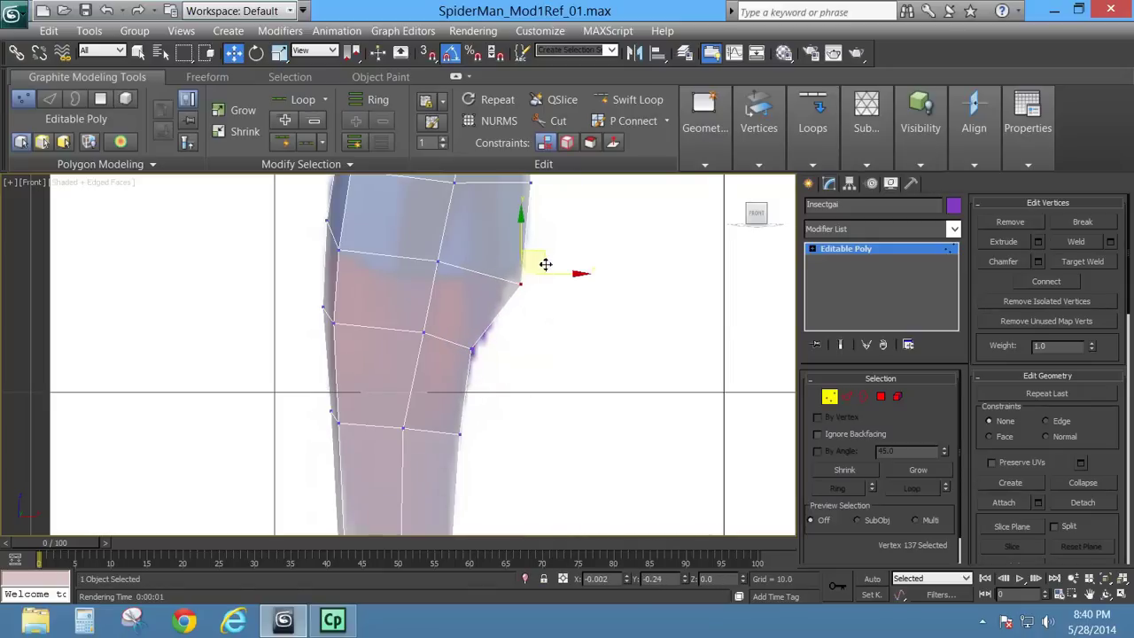
Step: Move the outer mid-calf vertex slightly outward to match the front reference outline
middle_click_drag(307, 298, 344, 324)
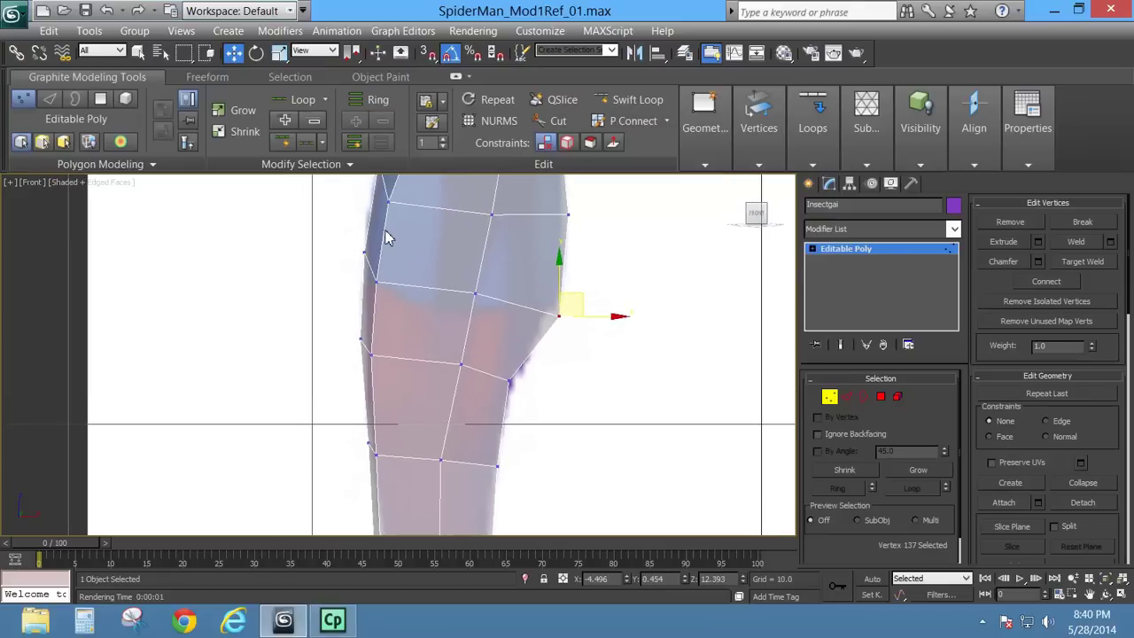
middle_click_drag(387, 236, 379, 312)
left_click_drag(337, 301, 351, 336)
left_click_drag(362, 344, 363, 346)
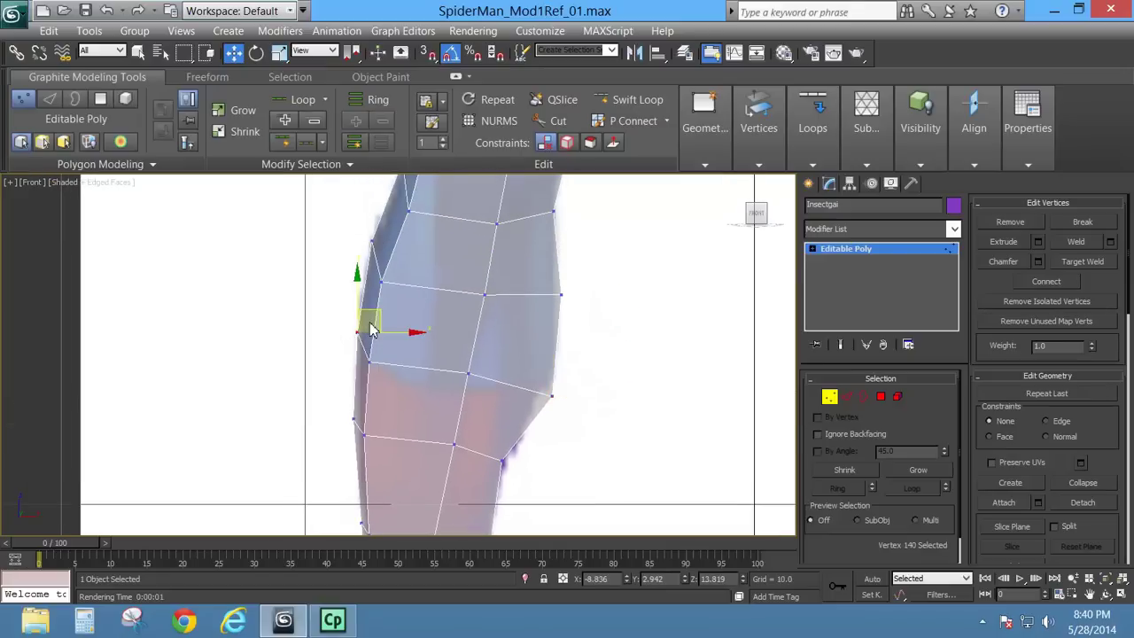
Step: In the front view, select the upper-thigh edge loop just below the crotch and scale it slightly
scroll(412, 292, "down", 6)
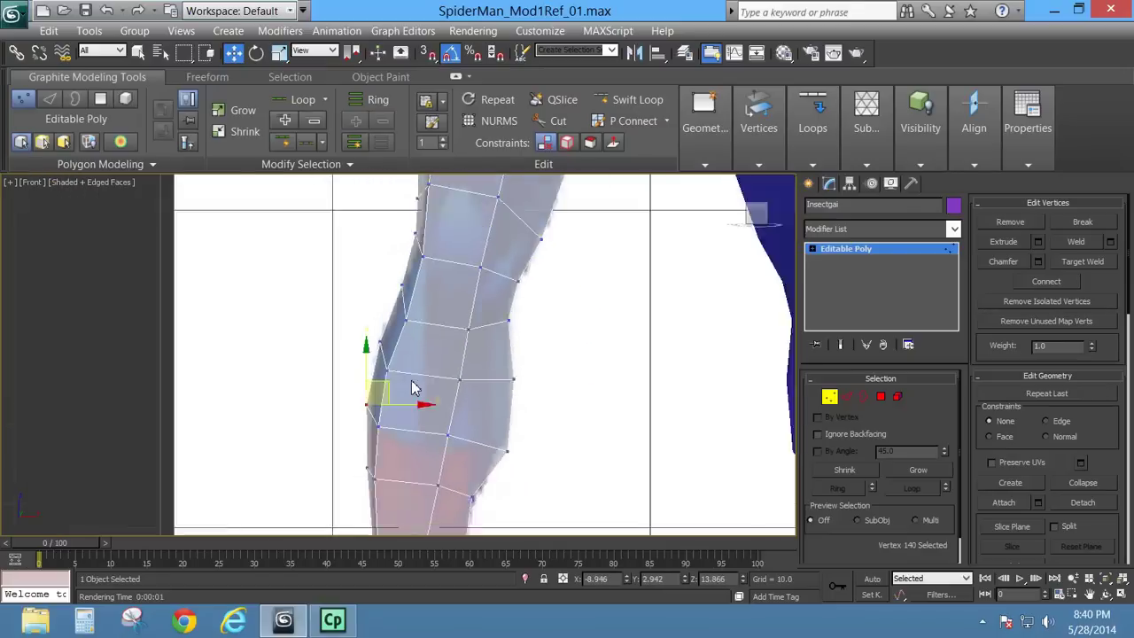
middle_click_drag(441, 352, 462, 375)
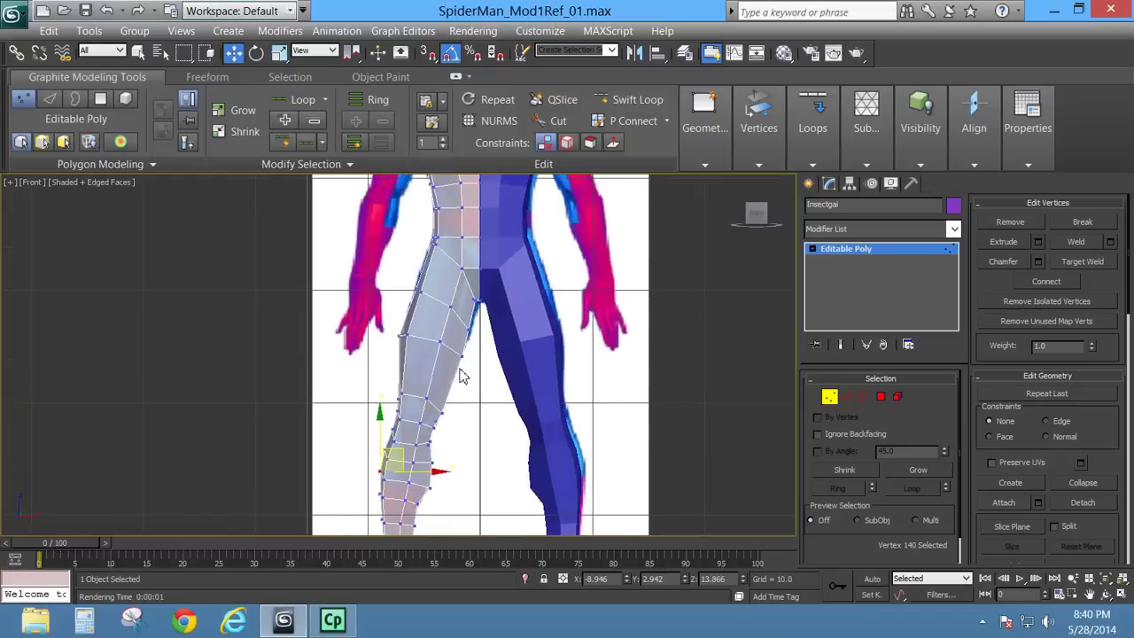
scroll(479, 412, "up", 2)
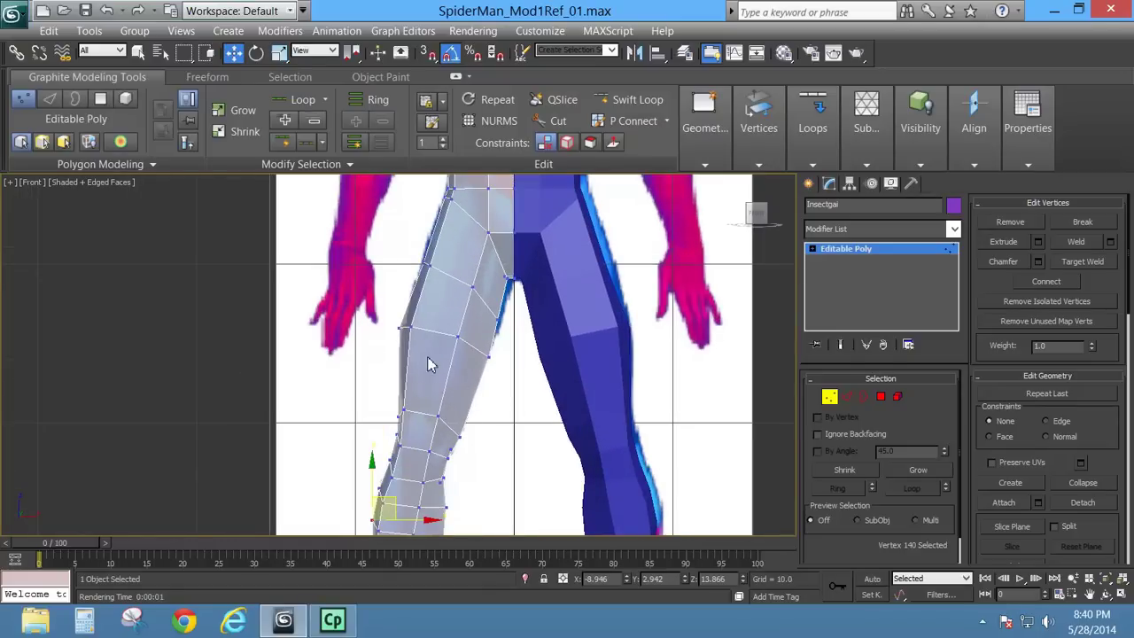
middle_click_drag(477, 317, 456, 375)
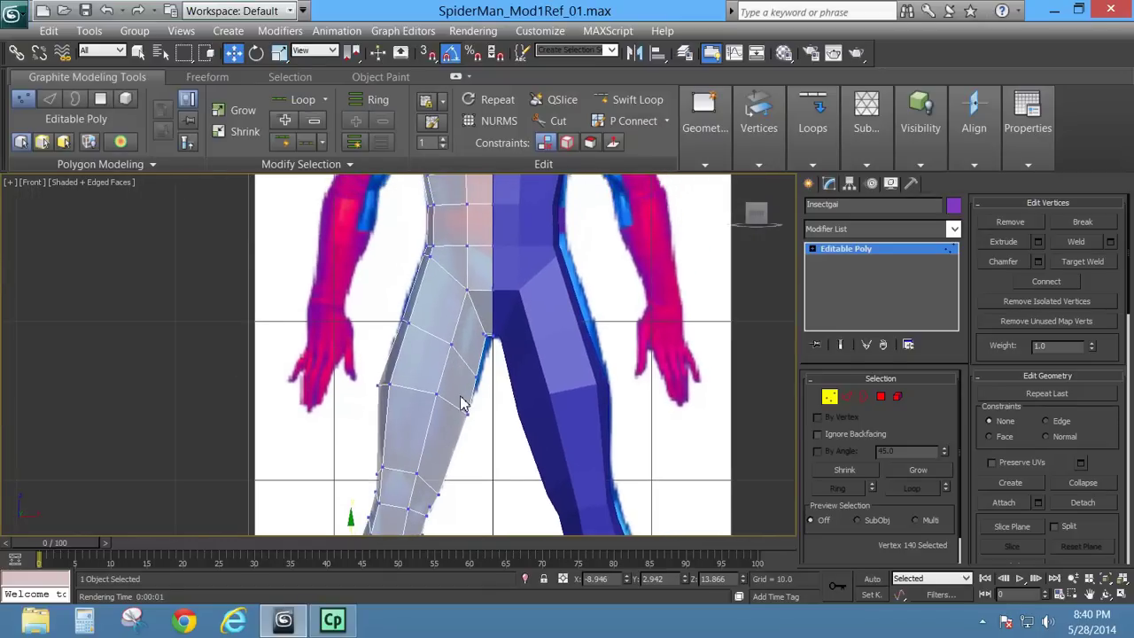
scroll(460, 348, "up", 2)
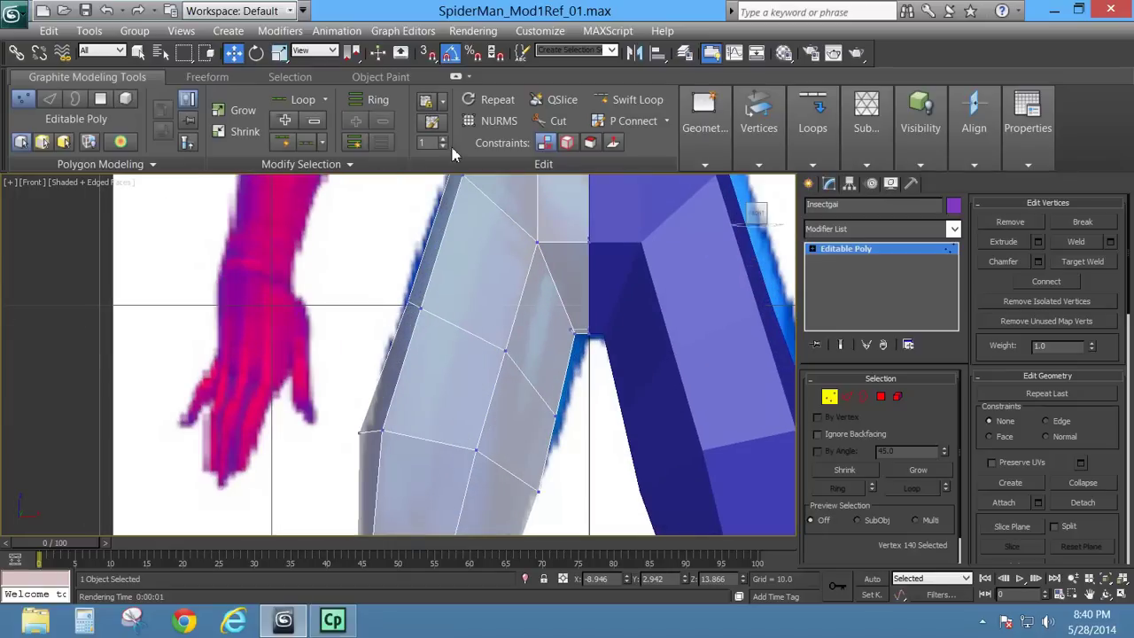
left_click(845, 399)
double_click(473, 339)
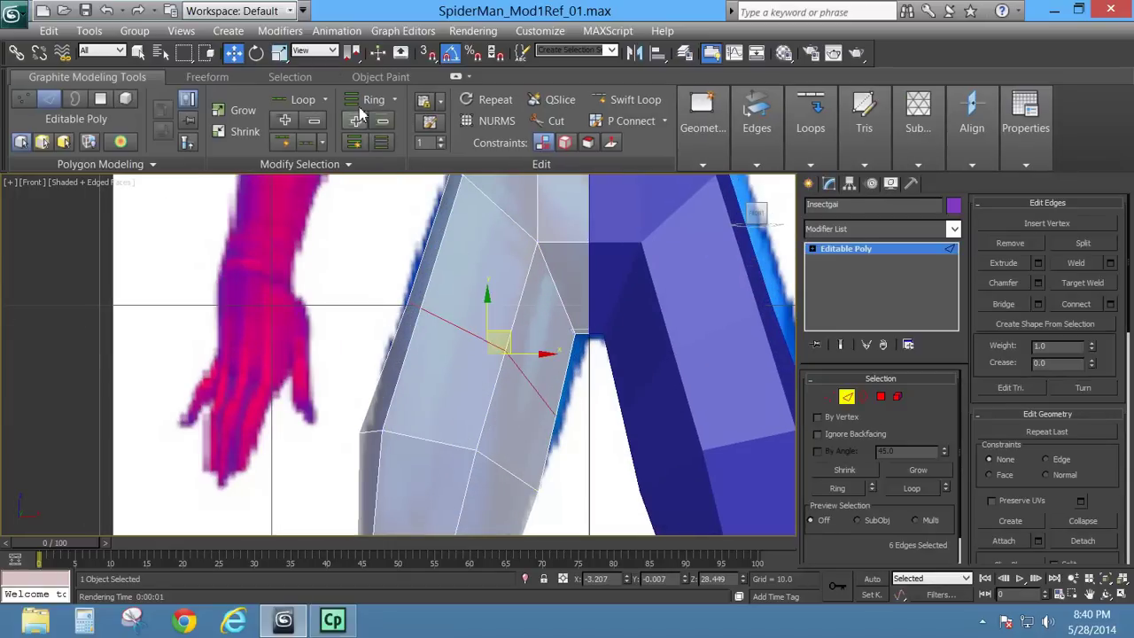
left_click(279, 53)
left_click_drag(485, 331, 489, 336)
Step: In the left view, move the rear buttock vertices and the rear vertices above them backward to fill out the side reference outline
key("l")
middle_click_drag(472, 295, 465, 469)
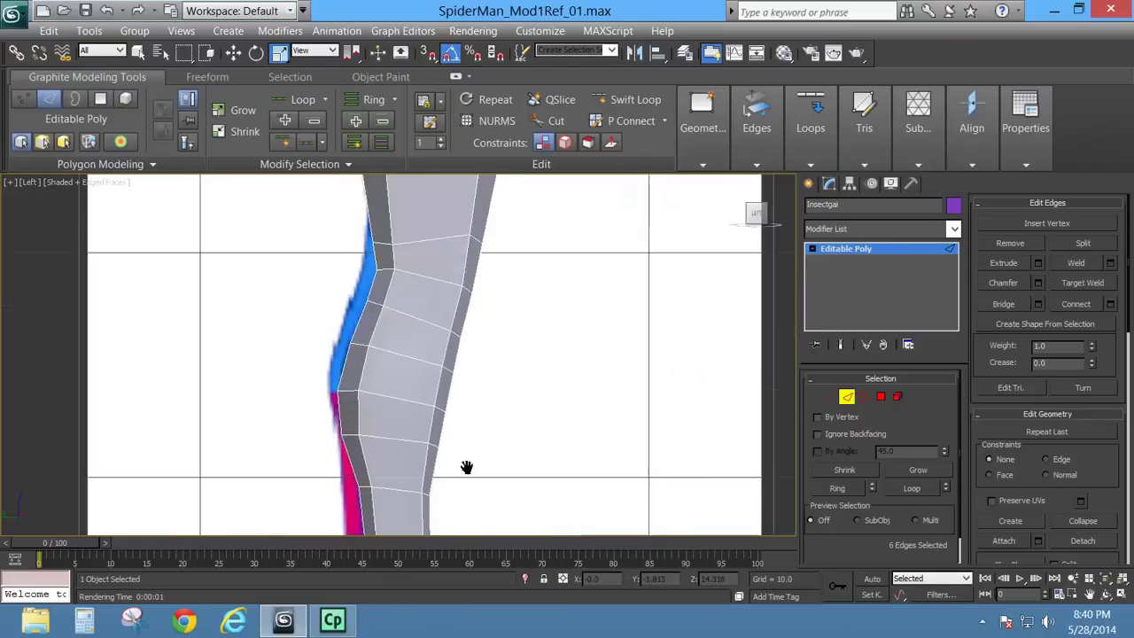
middle_click_drag(501, 266, 496, 417)
middle_click_drag(486, 337, 472, 439)
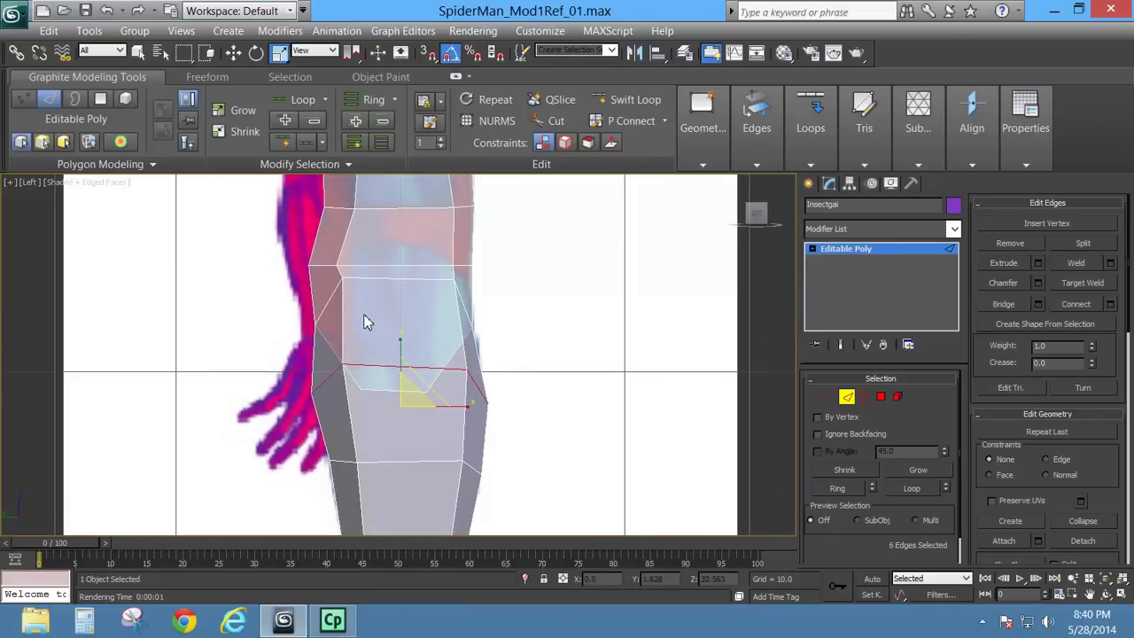
left_click(829, 396)
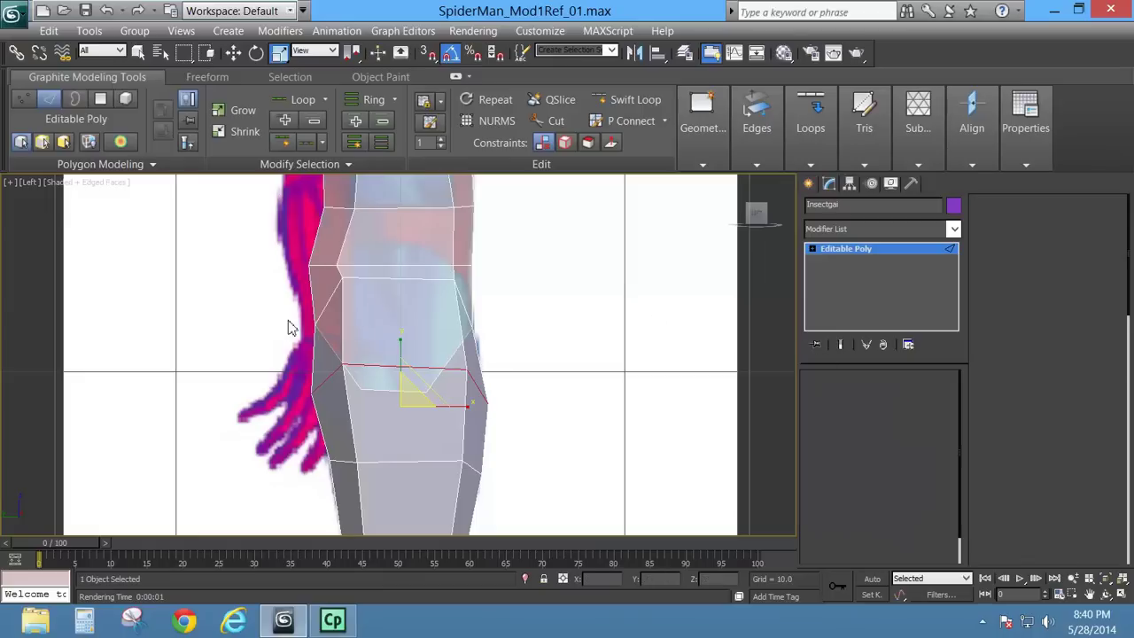
left_click_drag(303, 316, 328, 327)
left_click(234, 55)
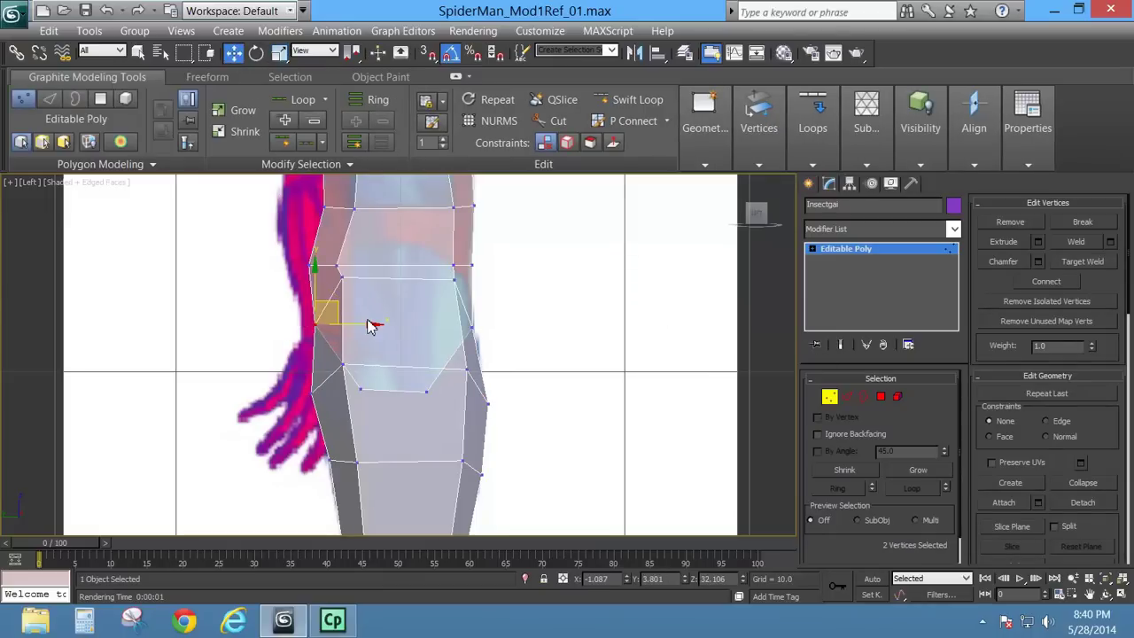
left_click(368, 328)
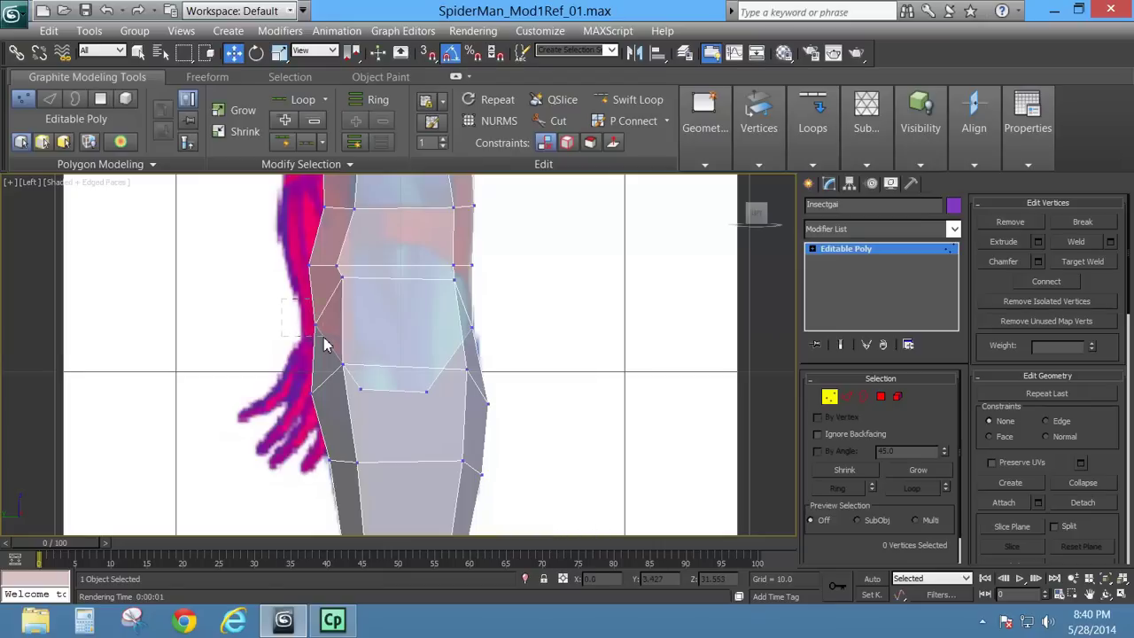
mouse_move(324, 337)
left_mouse_down()
mouse_move(357, 329)
mouse_move(337, 333)
left_mouse_up()
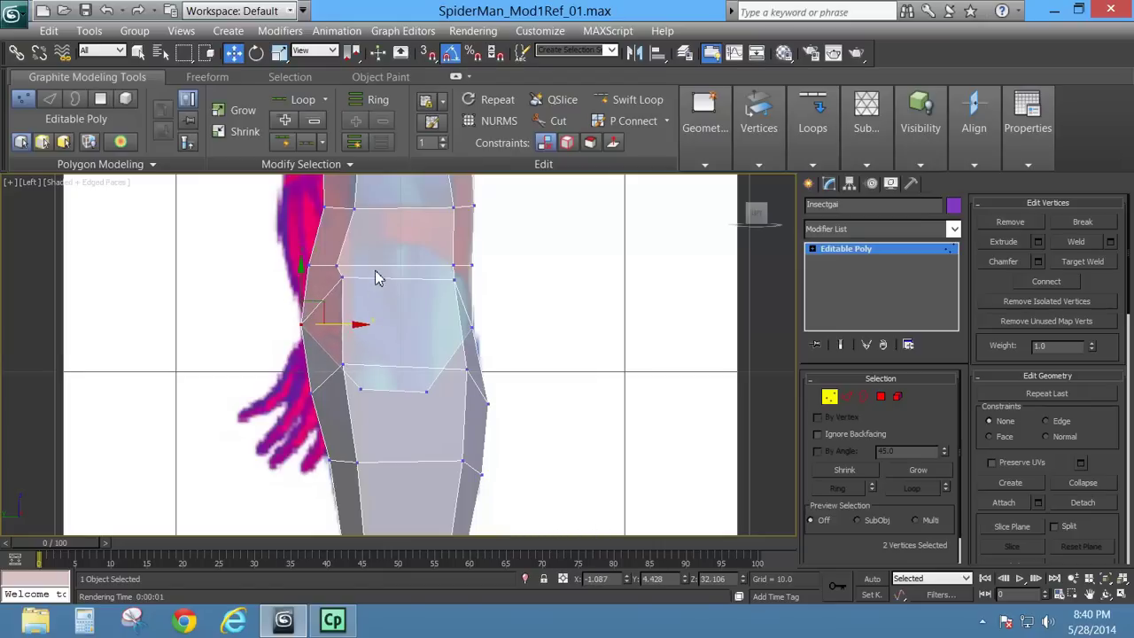
middle_click_drag(380, 273, 384, 375)
mouse_move(323, 378)
left_mouse_down()
mouse_move(330, 358)
mouse_move(341, 386)
left_mouse_up()
Step: From behind in the perspective view, move the buttock vertex beside the centre line down and outward
middle_click_drag(366, 422, 382, 265)
key("p")
scroll(379, 272, "down", 3)
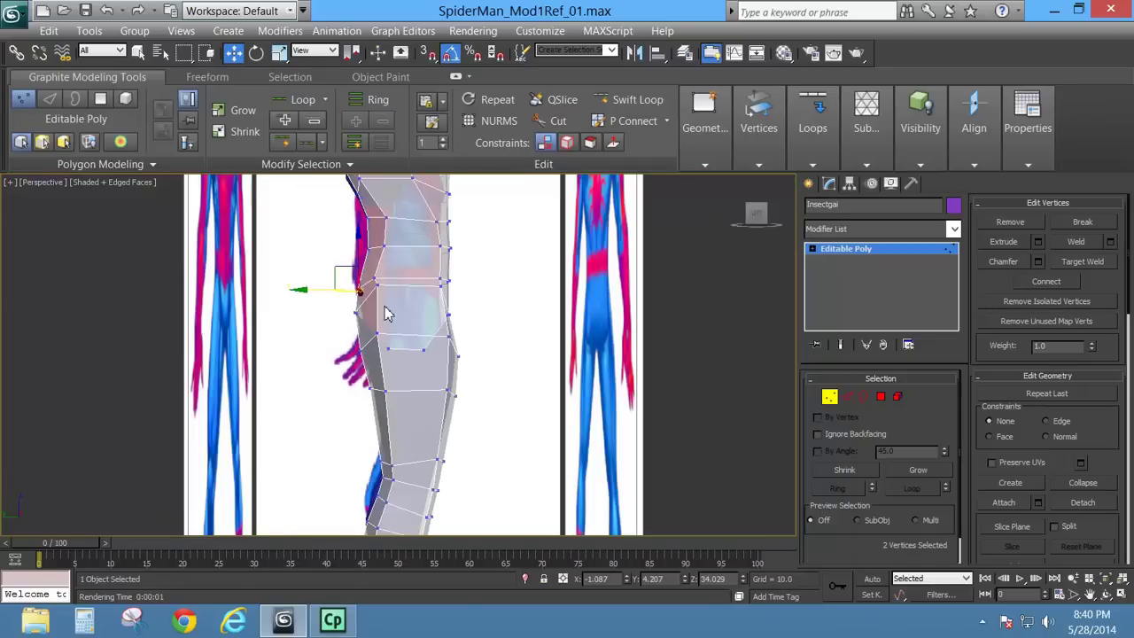
middle_click_drag(385, 306, 505, 394, "alt")
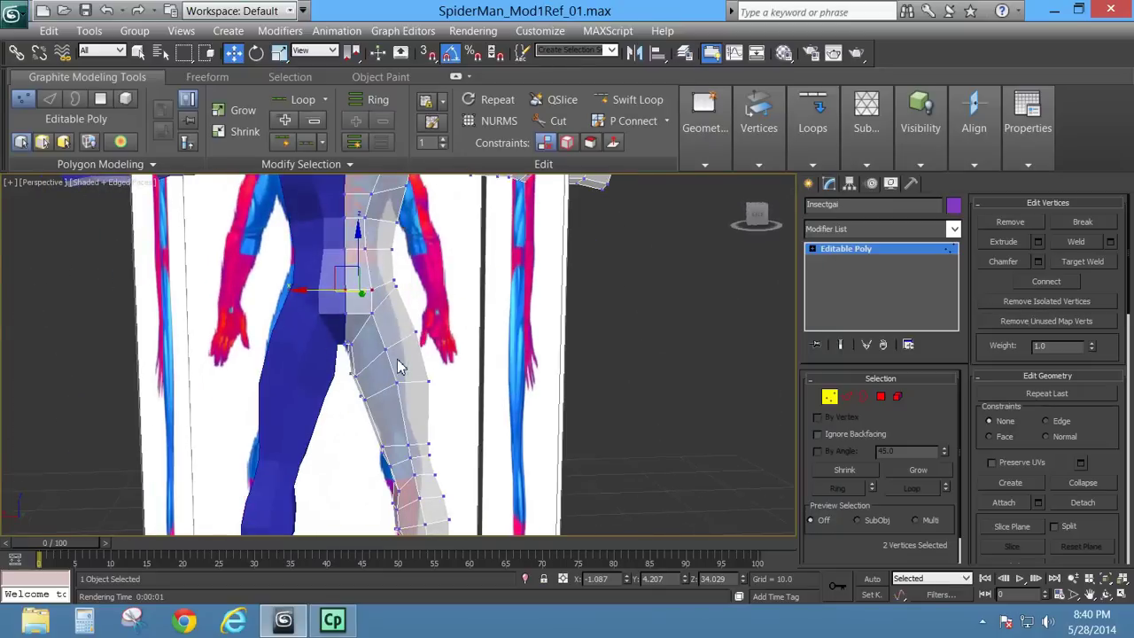
middle_click_drag(399, 367, 398, 349, "alt")
left_click(372, 312)
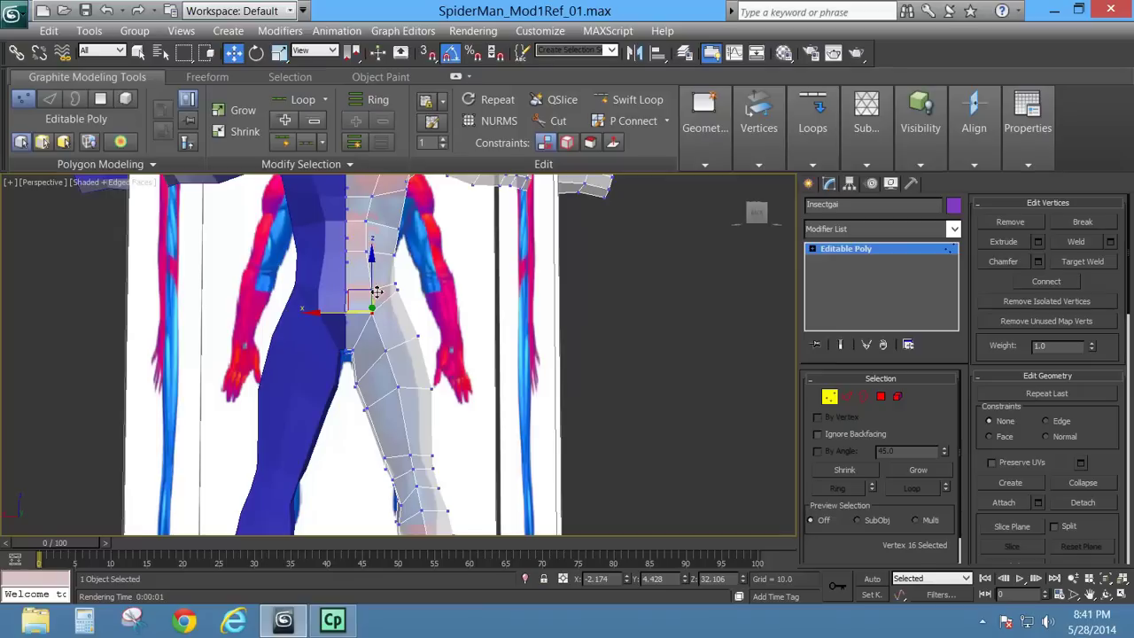
left_click_drag(361, 304, 356, 305)
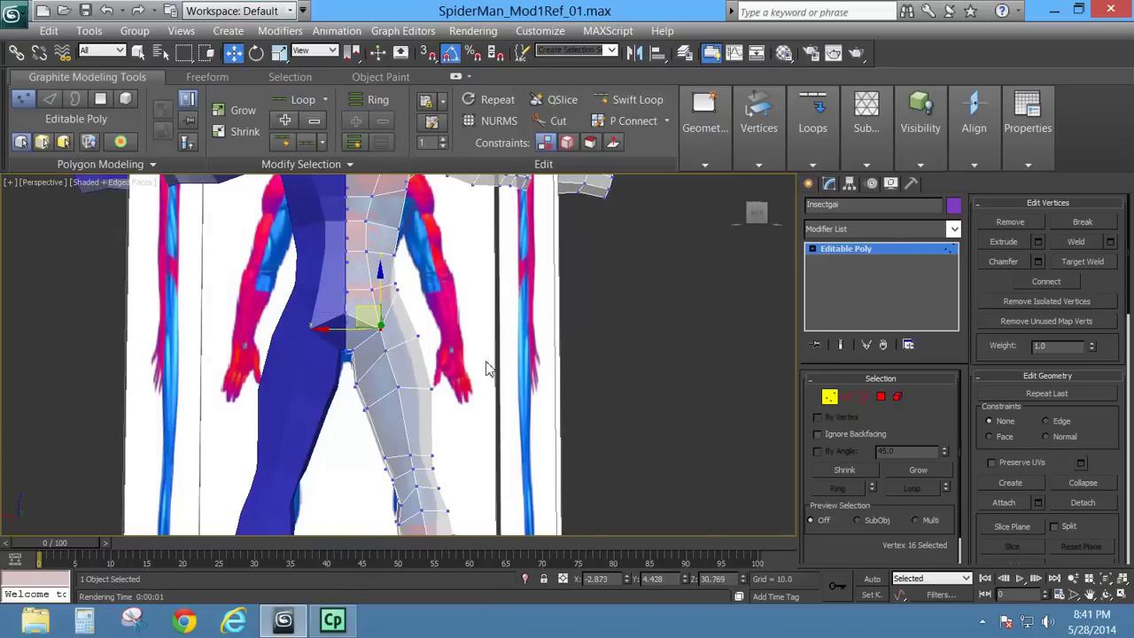
Step: In the front view, select the centre-line crotch vertices and lower them slightly
middle_click_drag(359, 305, 294, 376, "alt")
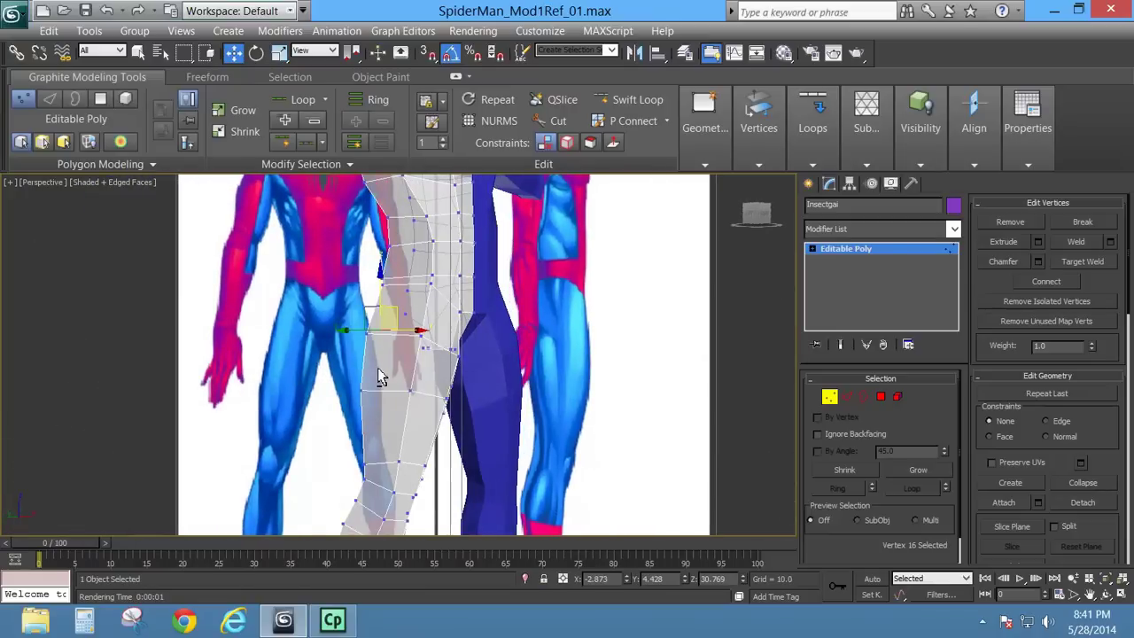
key("f")
middle_click_drag(453, 349, 426, 379)
middle_click_drag(514, 325, 501, 434)
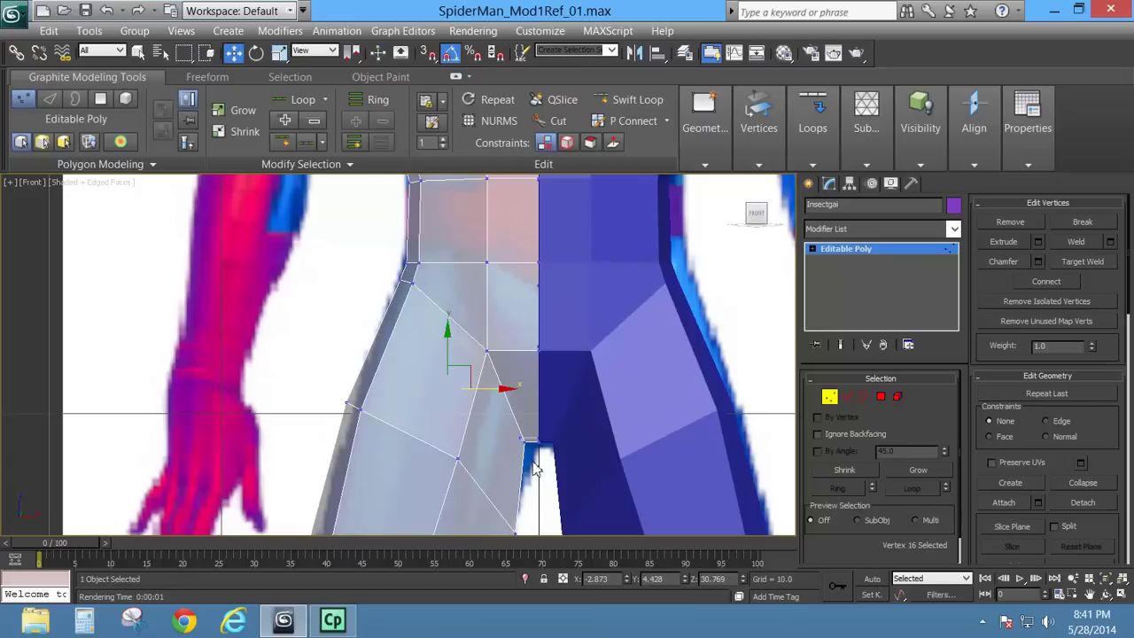
left_click_drag(543, 422, 537, 413)
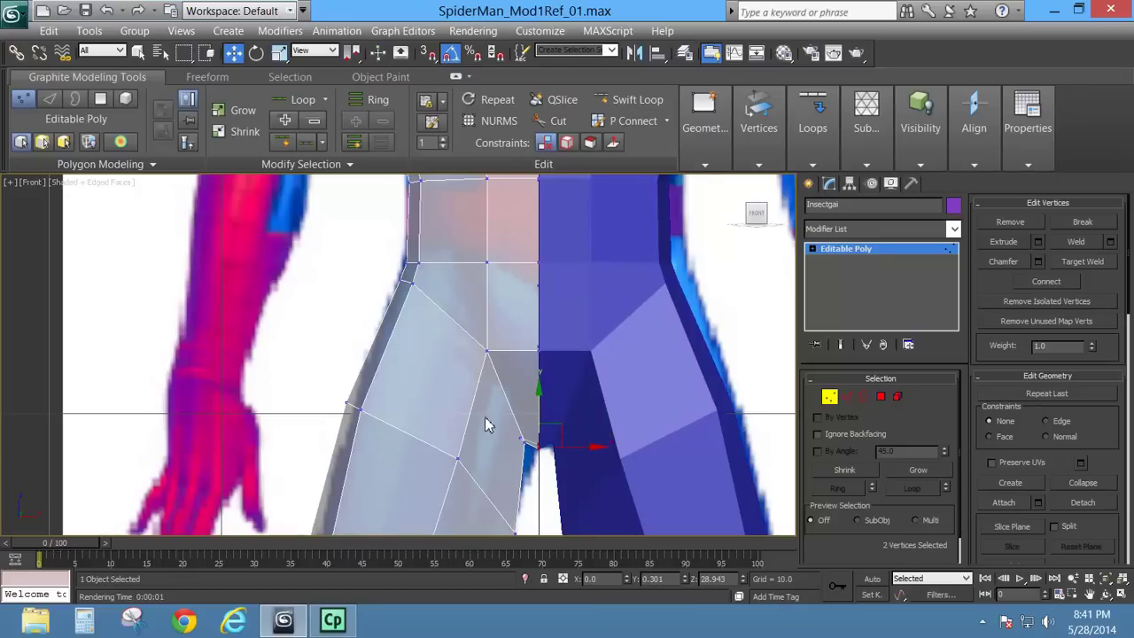
left_click(541, 351)
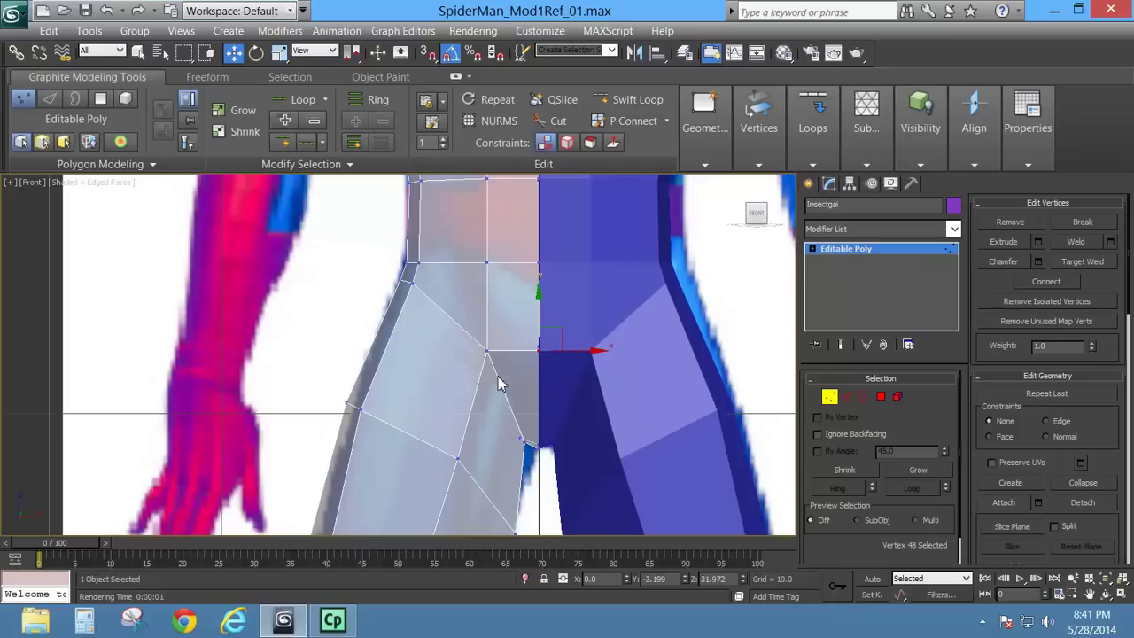
Step: Add a Swift Loop around the uppermost thigh between the hip and crotch-level loops, and scale it slightly
scroll(494, 459, "down", 5)
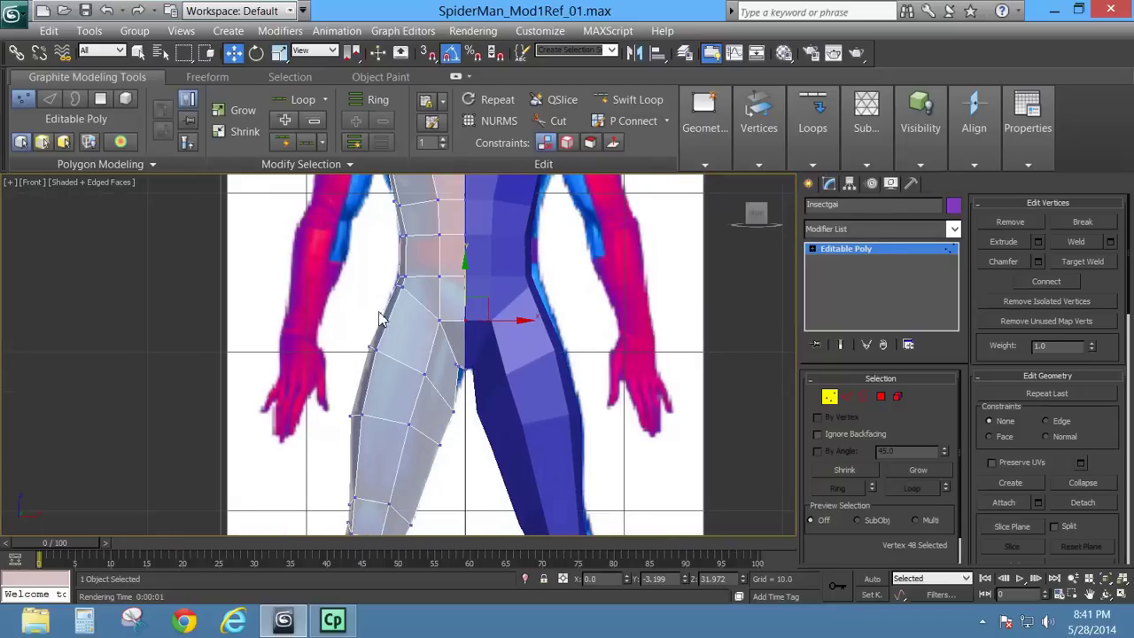
left_click(647, 100)
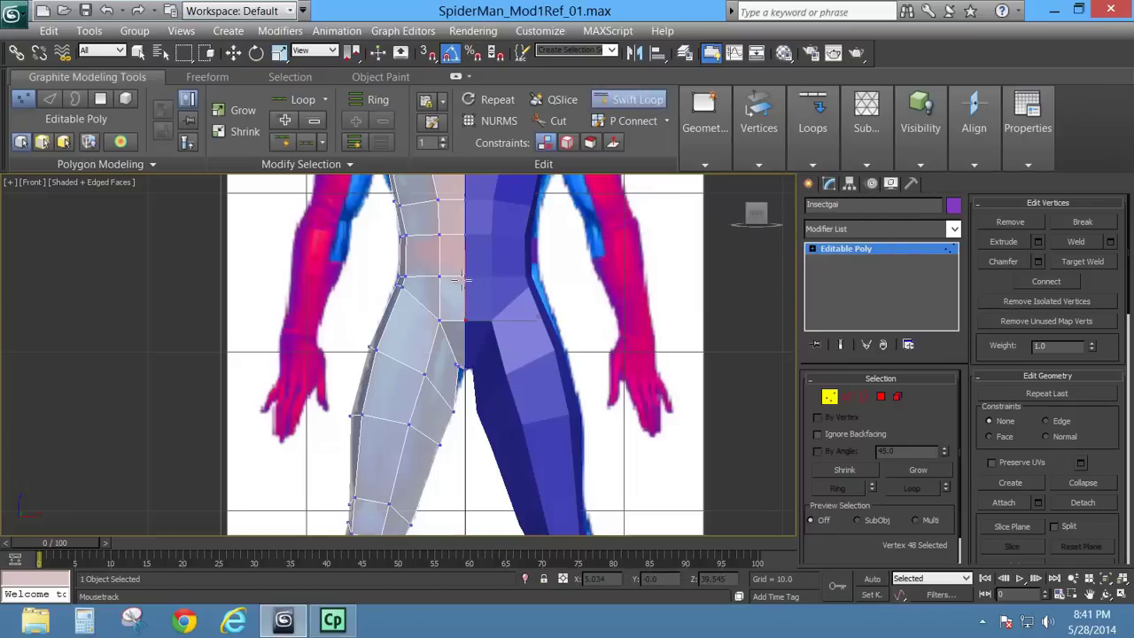
left_click(434, 346)
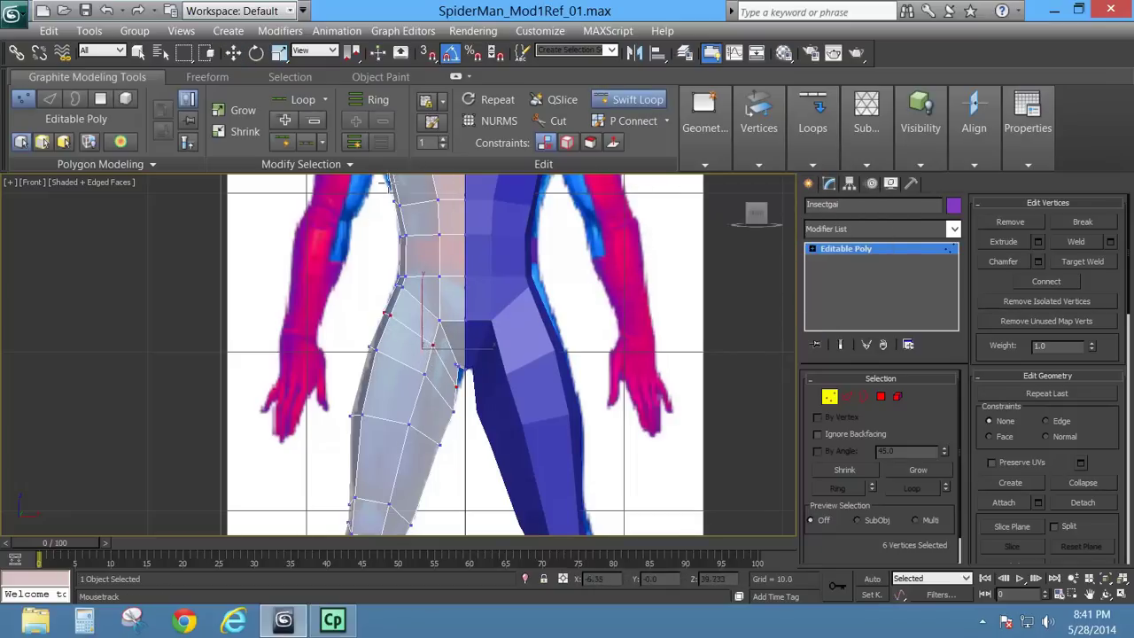
key("w")
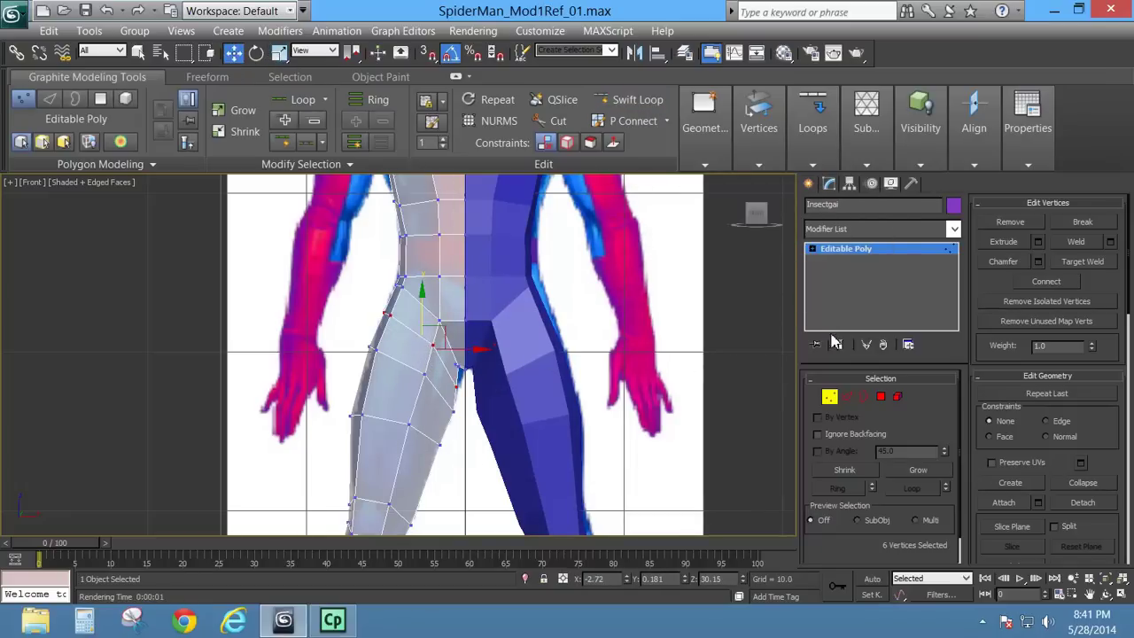
left_click(279, 53)
left_click_drag(434, 341, 430, 339)
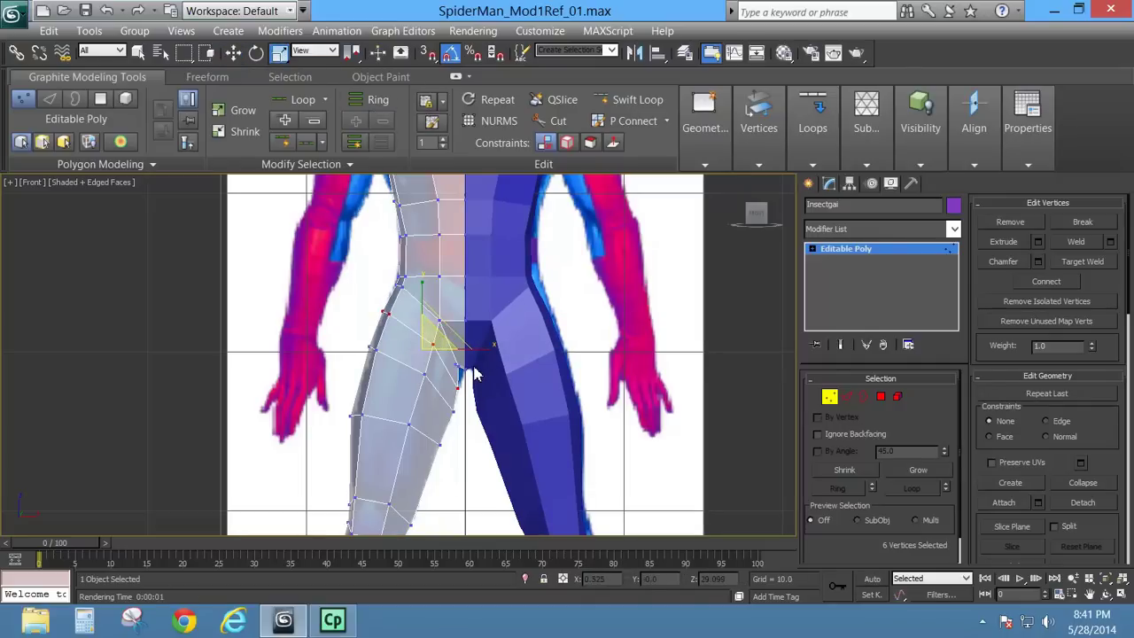
Step: In the left view, raise the rear buttock vertex slightly backward and nudge the new loop's rear vertex slightly back and down
key("l")
middle_click_drag(468, 353, 470, 398)
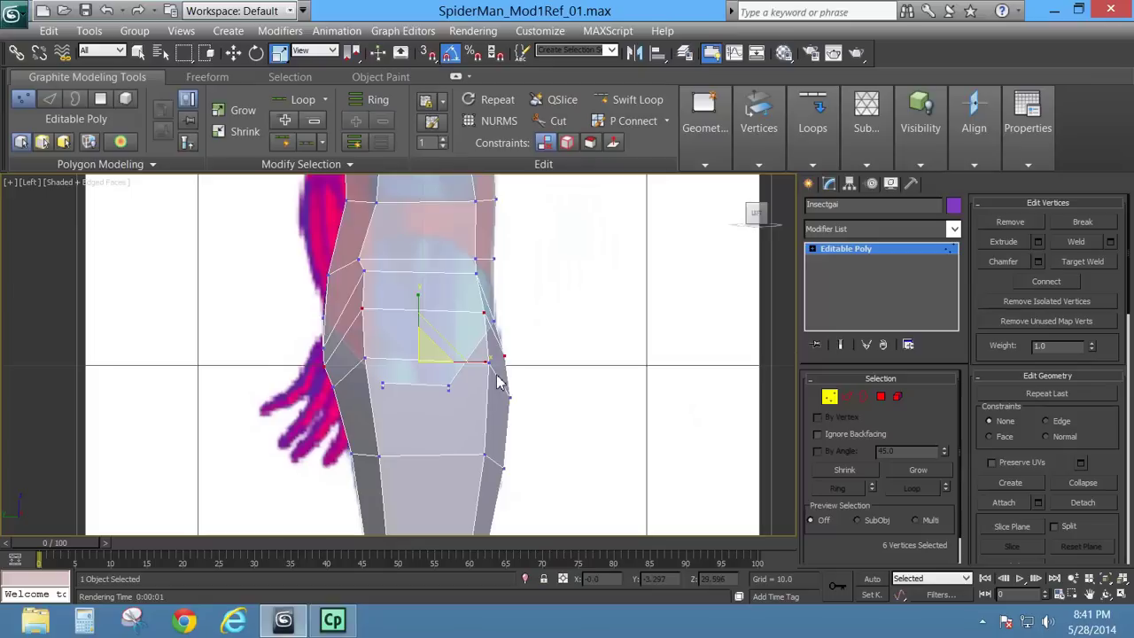
left_click(323, 349)
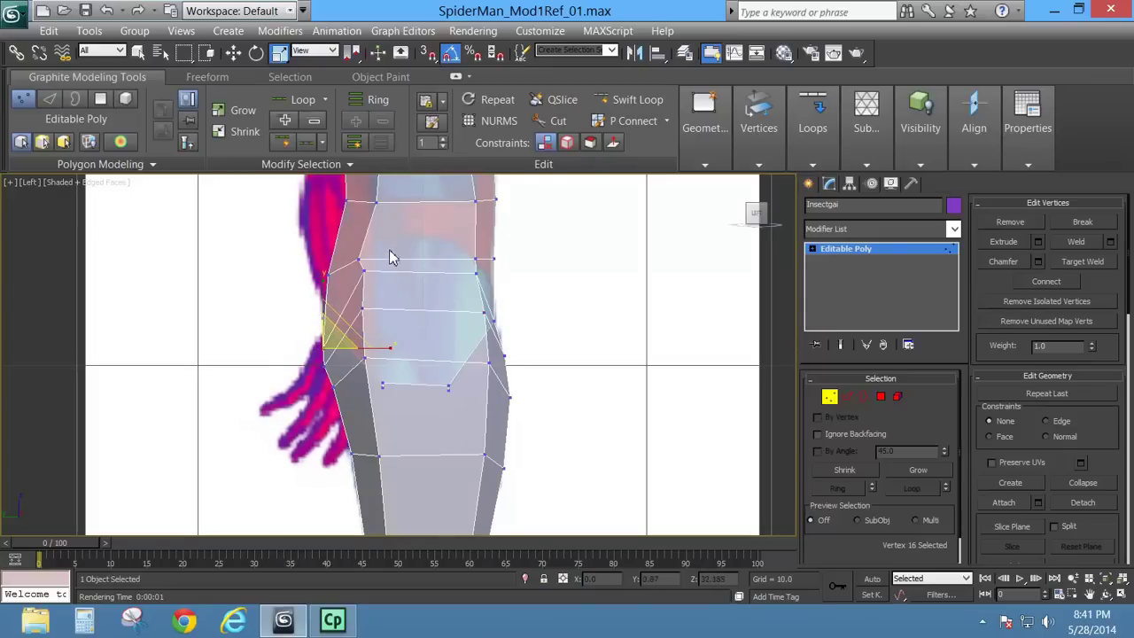
left_click(233, 52)
left_click_drag(349, 335, 341, 307)
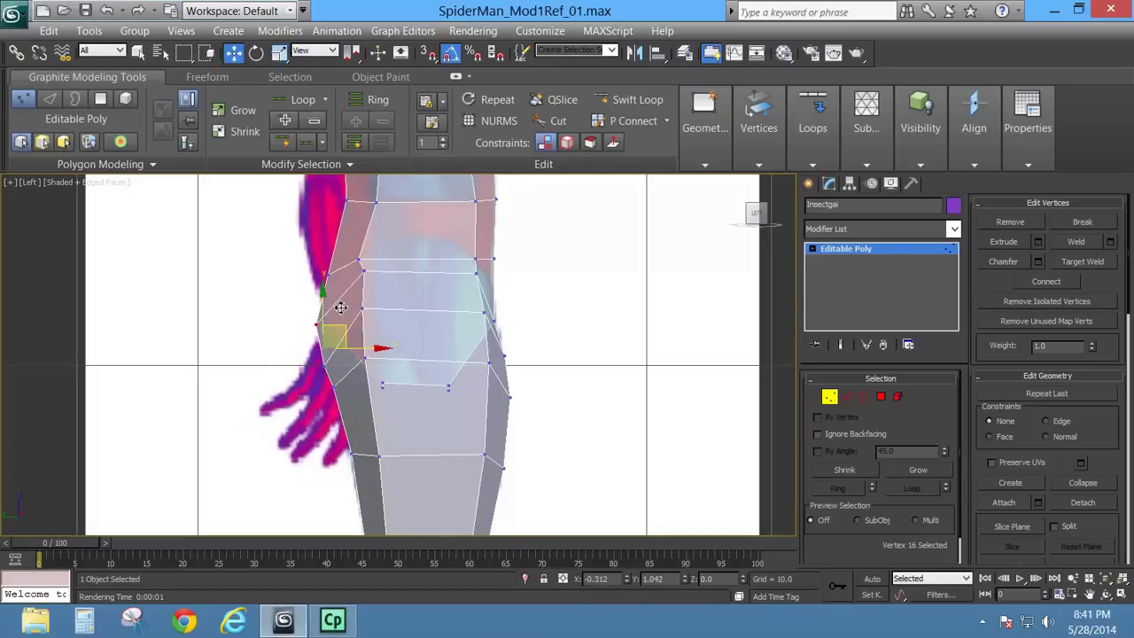
left_click(341, 356)
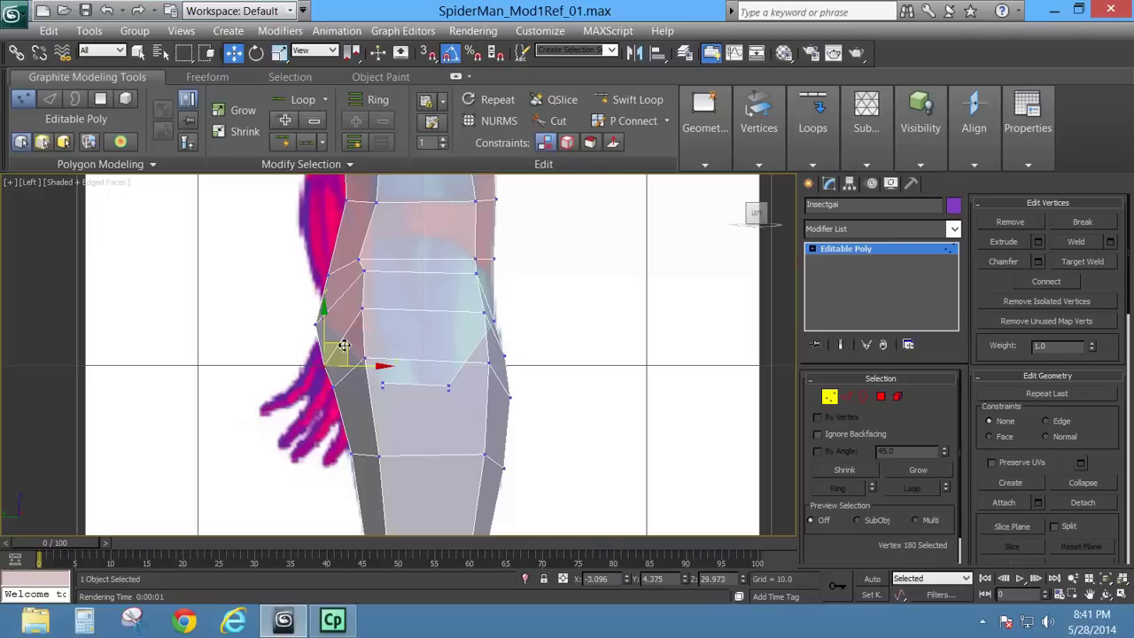
left_click_drag(342, 347, 341, 352)
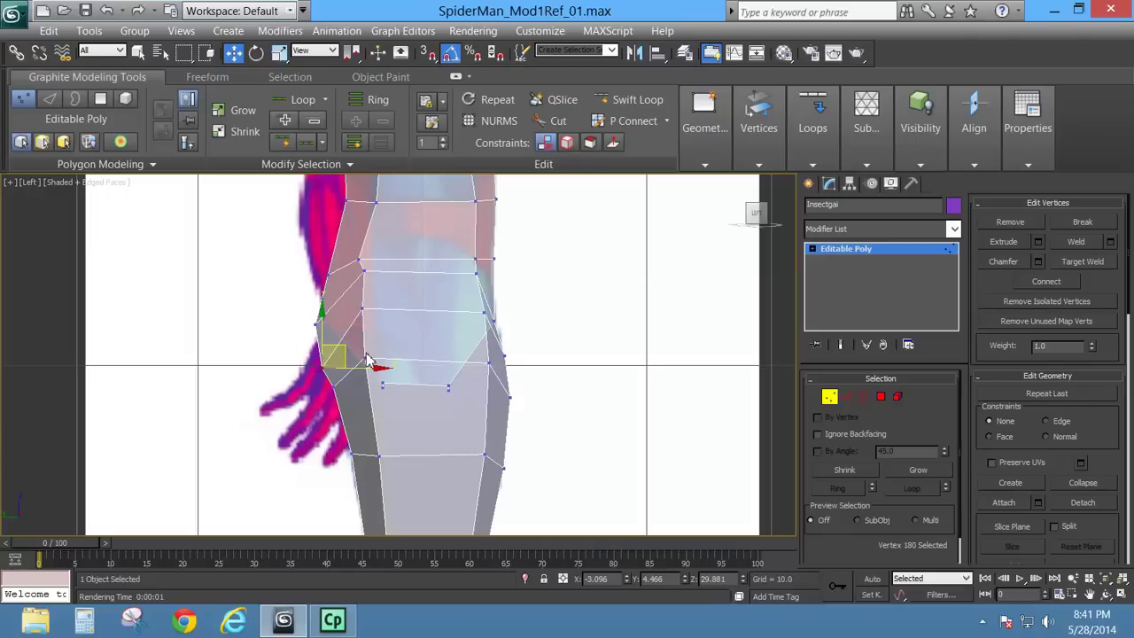
Step: From behind in the perspective view, move the buttock vertex inward toward the centre line
key("p")
middle_click_drag(347, 341, 392, 388, "alt")
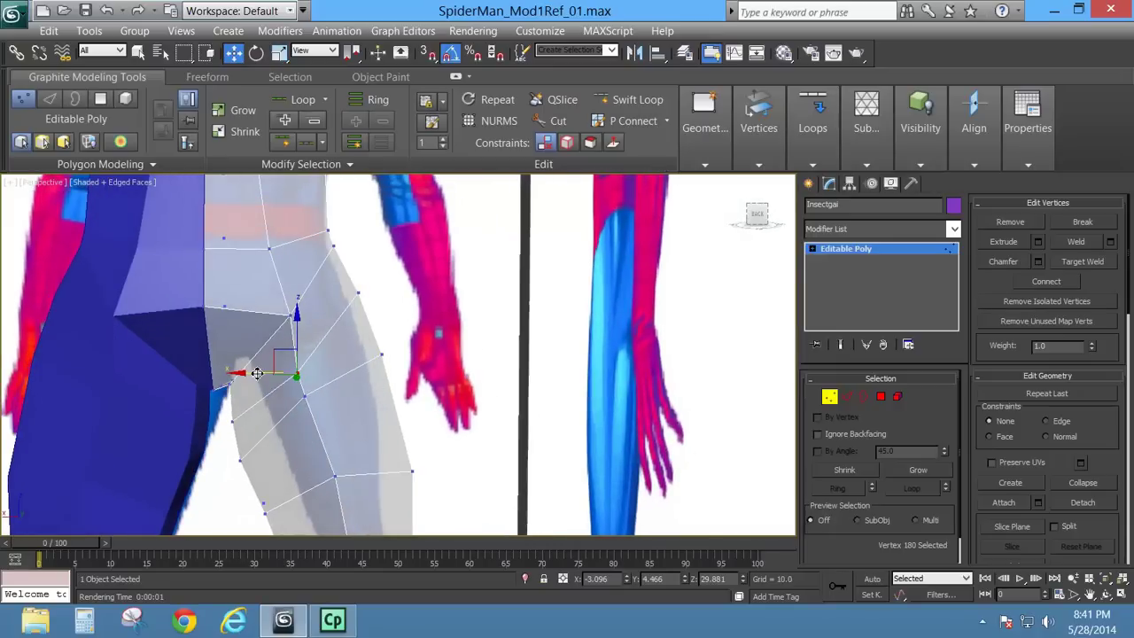
left_click(293, 316)
left_click_drag(251, 318, 225, 329)
Step: Bridge the two open edges on the underside of the crotch to close the gap between the legs
mouse_move(225, 329)
middle_mouse_down("alt")
mouse_move(185, 369)
mouse_move(208, 322)
mouse_move(348, 301)
mouse_move(331, 308)
mouse_move(315, 364)
mouse_move(237, 399)
mouse_move(309, 405)
mouse_move(299, 366)
mouse_move(354, 384)
mouse_move(410, 348)
mouse_move(400, 319)
mouse_move(373, 281)
mouse_move(284, 443)
mouse_move(314, 403)
mouse_move(527, 393)
middle_mouse_up("alt")
scroll(313, 399, "up", 4)
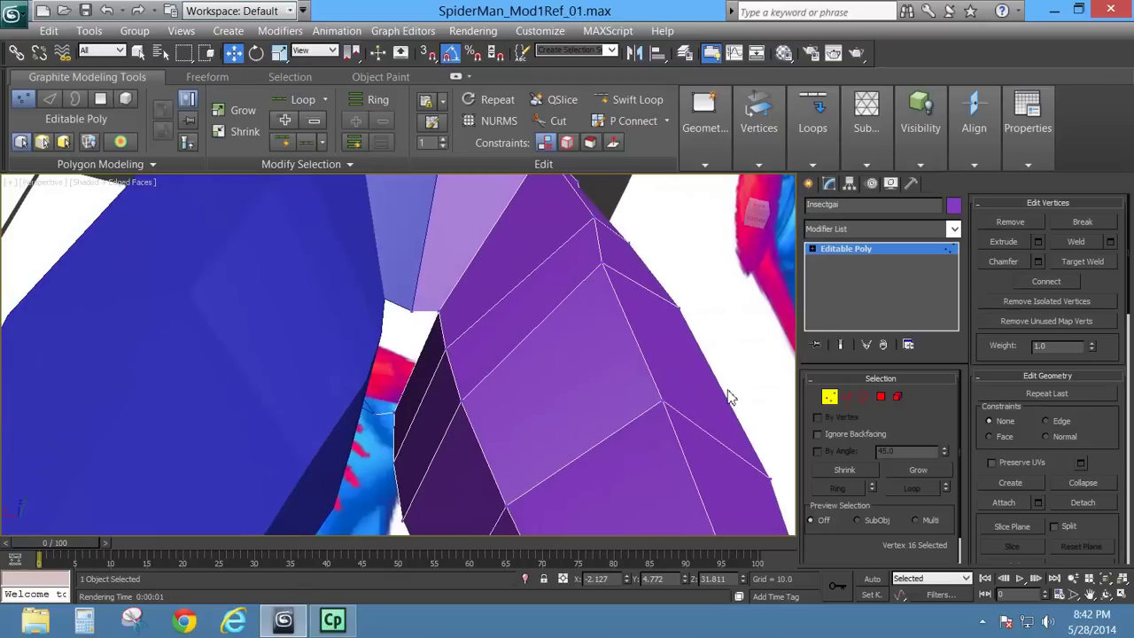
left_click(848, 397)
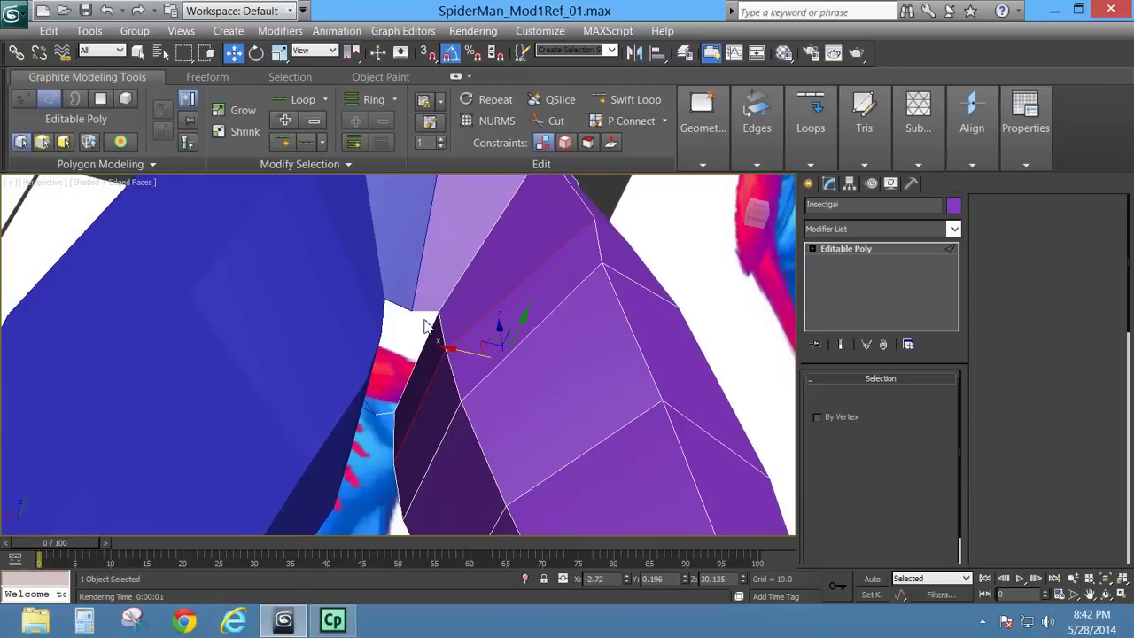
left_click(383, 417, "ctrl")
left_click(1010, 304)
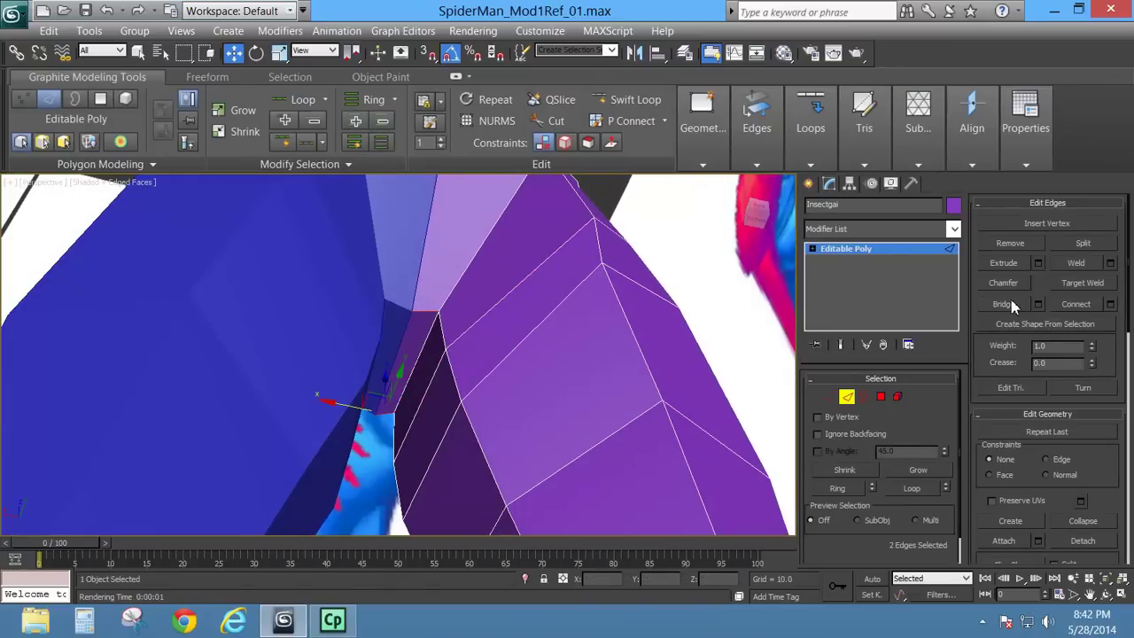
middle_click_drag(615, 331, 344, 382, "alt")
scroll(344, 382, "down", 8)
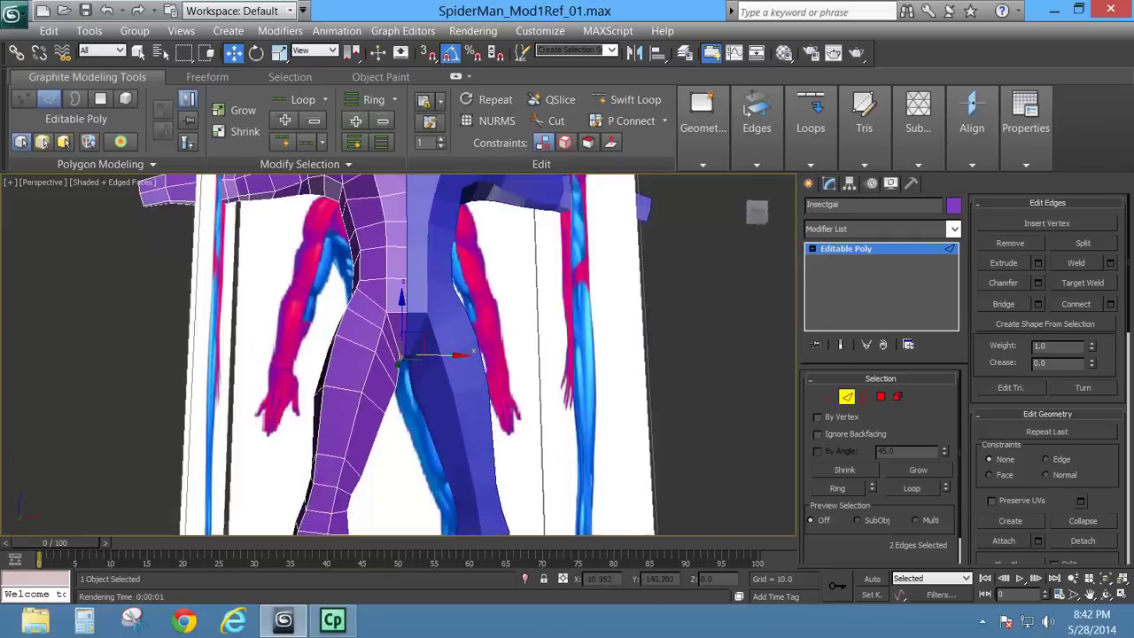
Step: Move the rear centre-line vertex at the base of the buttocks slightly forward into the body
middle_click_drag(430, 421, 620, 354)
scroll(379, 363, "up", 6)
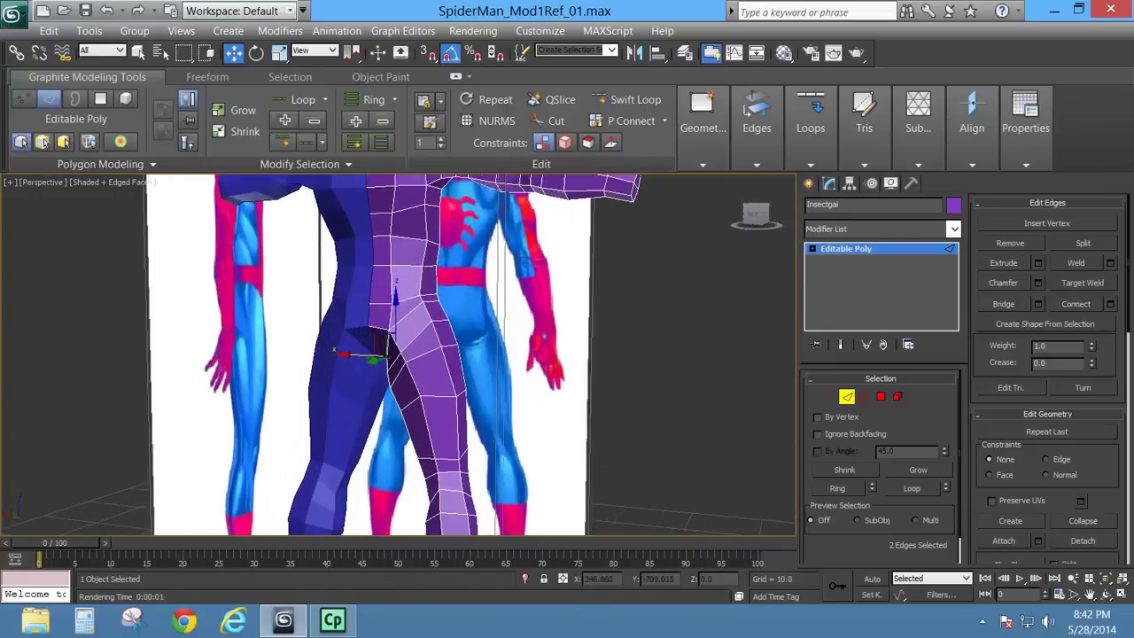
middle_click_drag(375, 348, 388, 195, "alt")
left_click(830, 397)
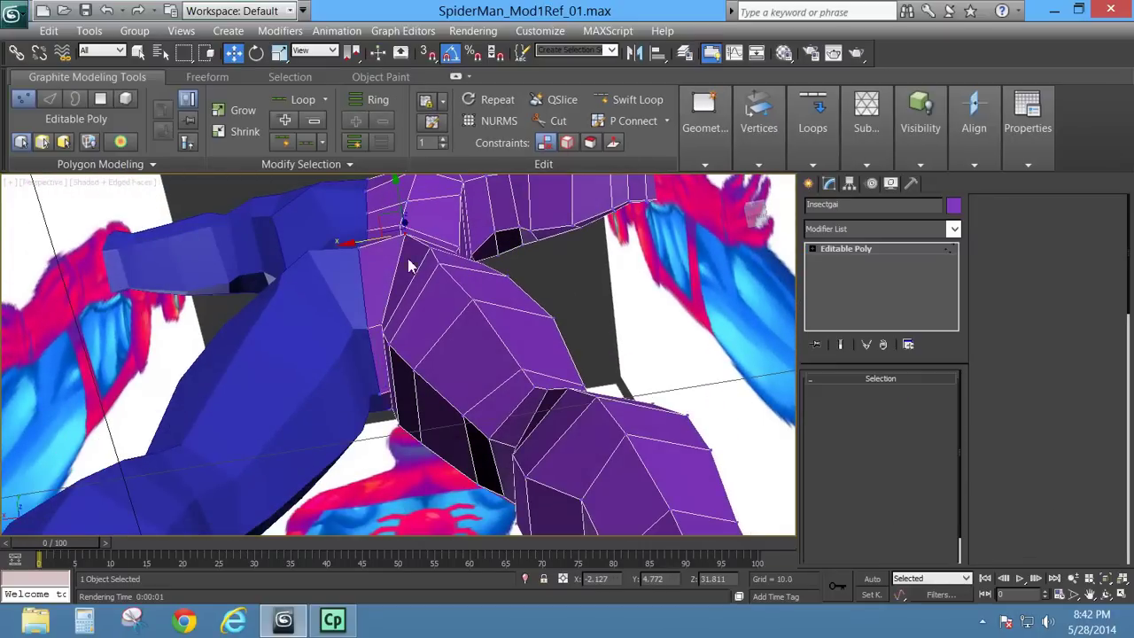
left_click(356, 238)
left_click_drag(347, 208, 343, 212)
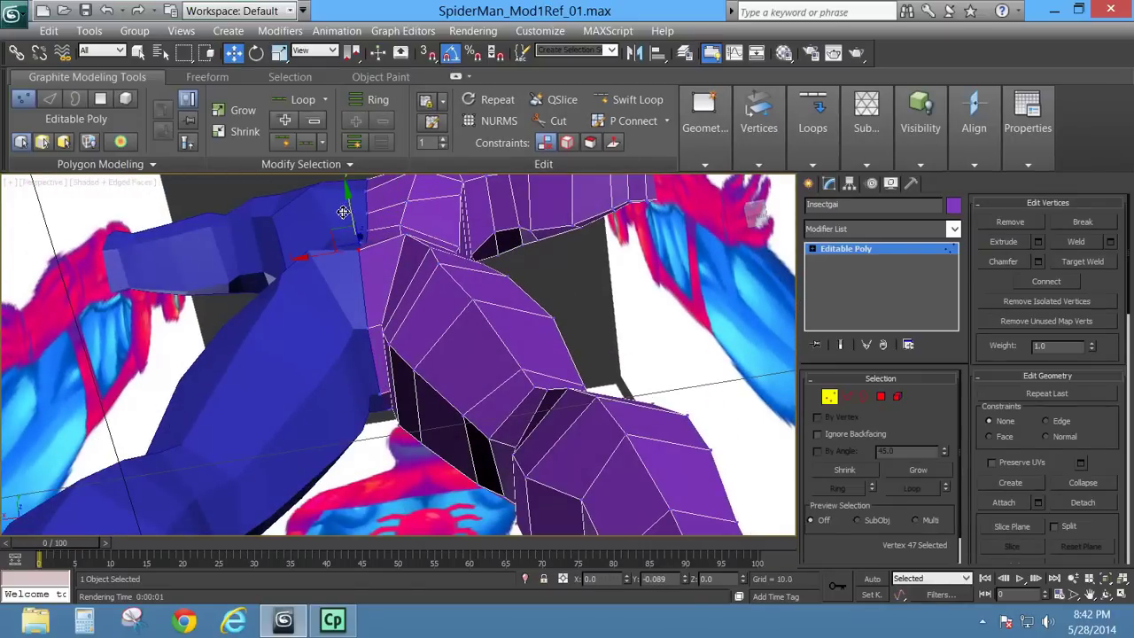
middle_click_drag(363, 229, 462, 390, "alt")
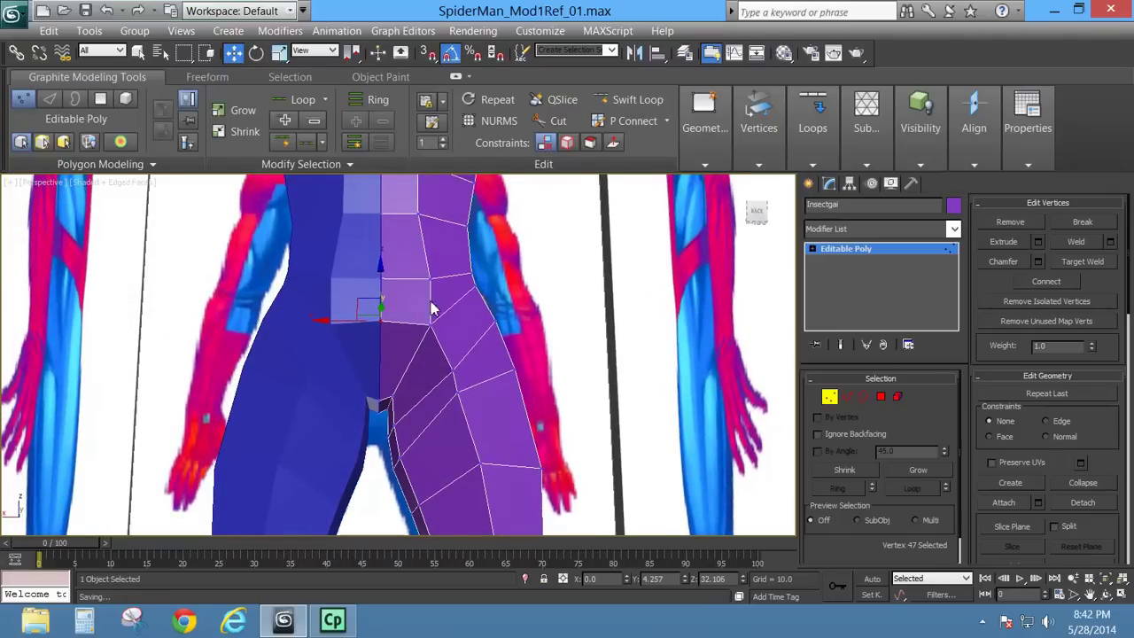
Step: Adjust the centre-line vertex above the buttocks, then move it and a second back centre-line vertex slightly forward
middle_click_drag(431, 305, 395, 323, "alt")
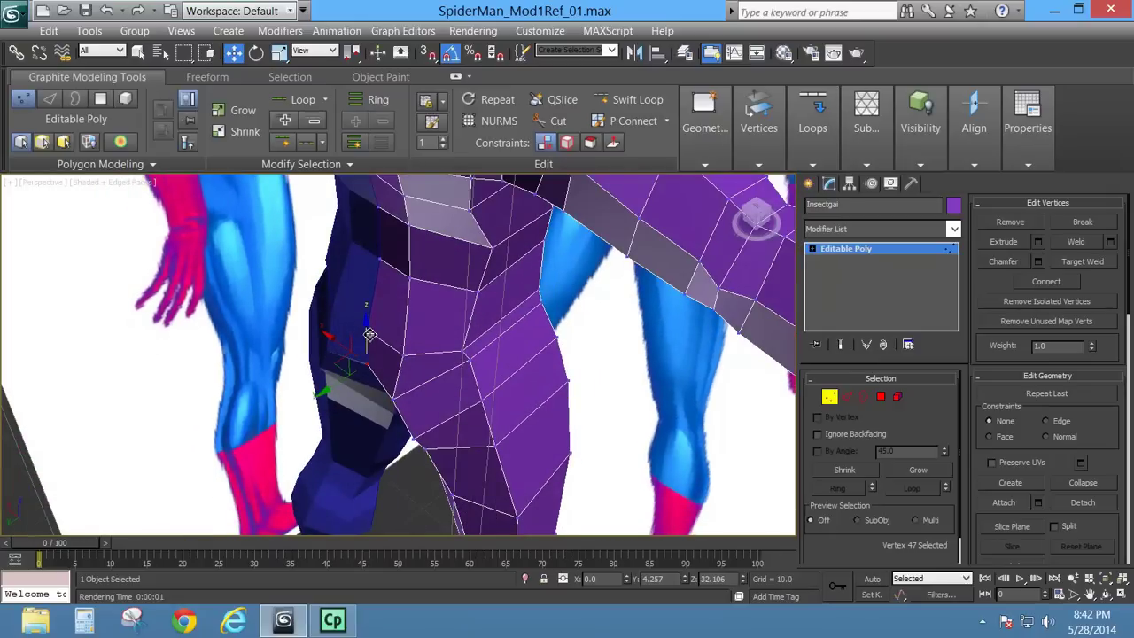
left_click(342, 347)
left_click_drag(334, 354, 338, 353)
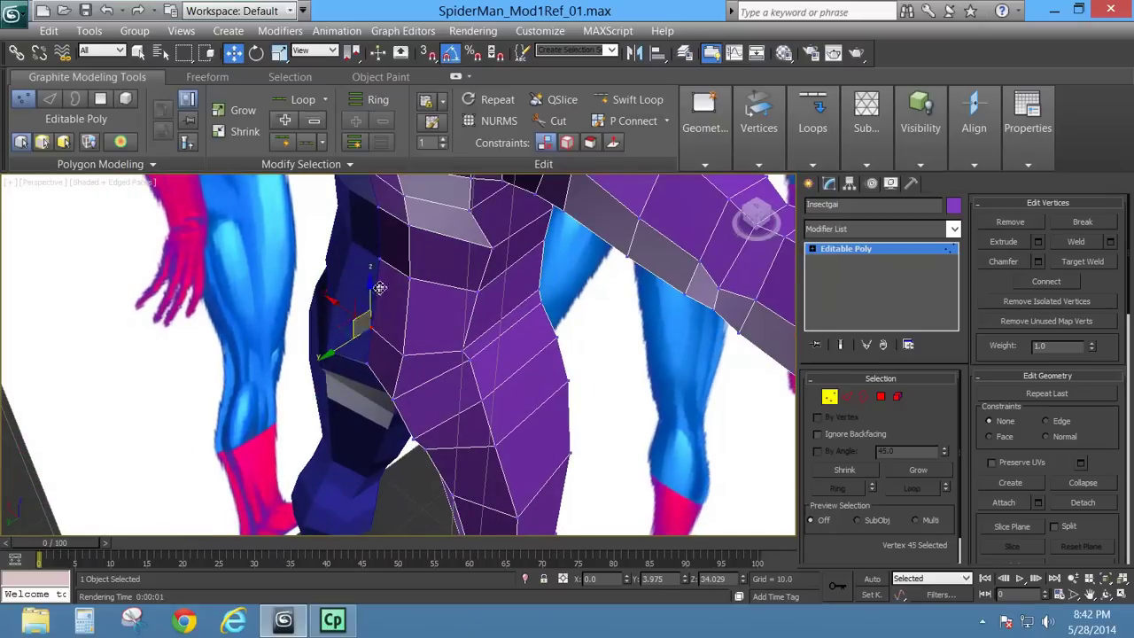
middle_click_drag(384, 307, 437, 332, "alt")
left_click(368, 392, "ctrl")
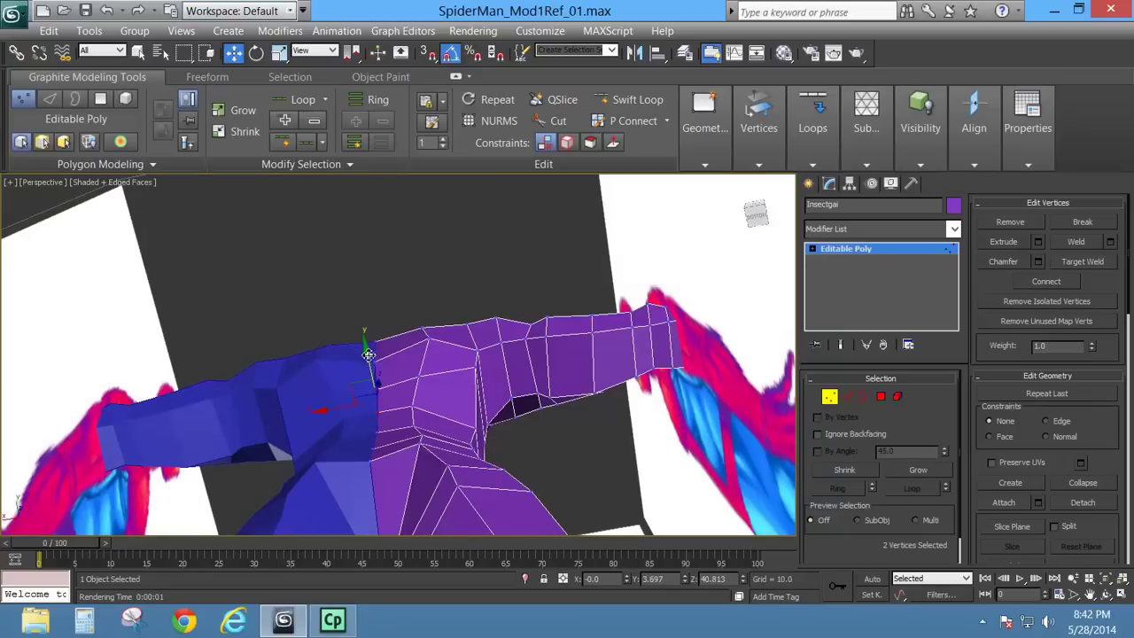
left_click_drag(369, 355, 369, 361)
middle_click_drag(506, 396, 361, 465, "alt")
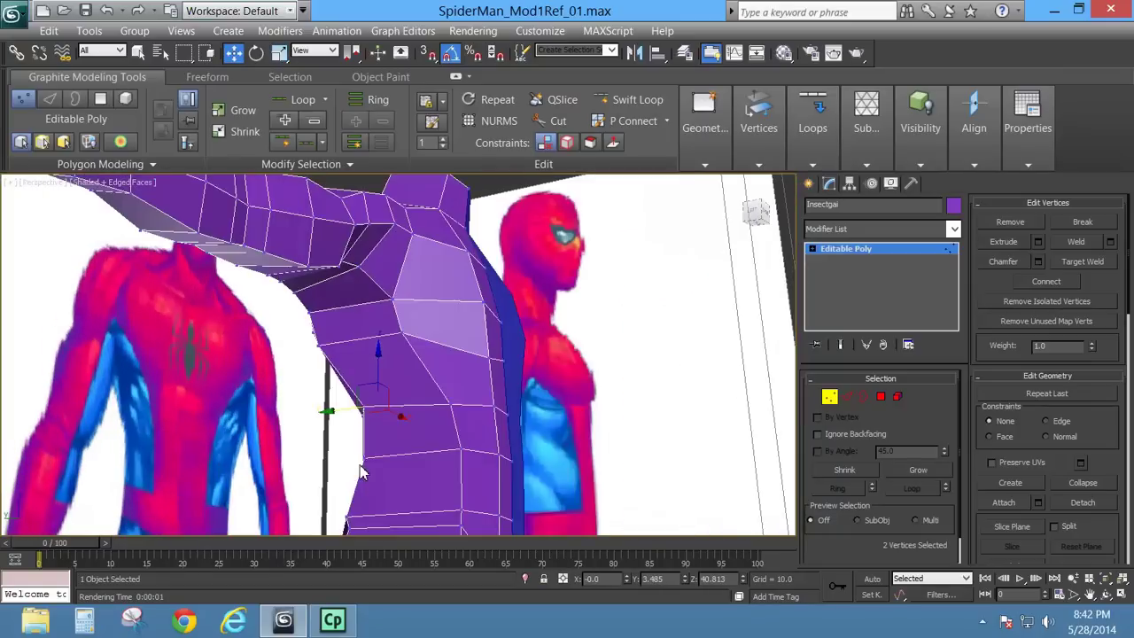
Step: Select the two end polygons at the bottom of the leg and rotate them in the left view to match the ankle's slope
scroll(361, 465, "down", 5)
middle_click_drag(453, 409, 617, 391)
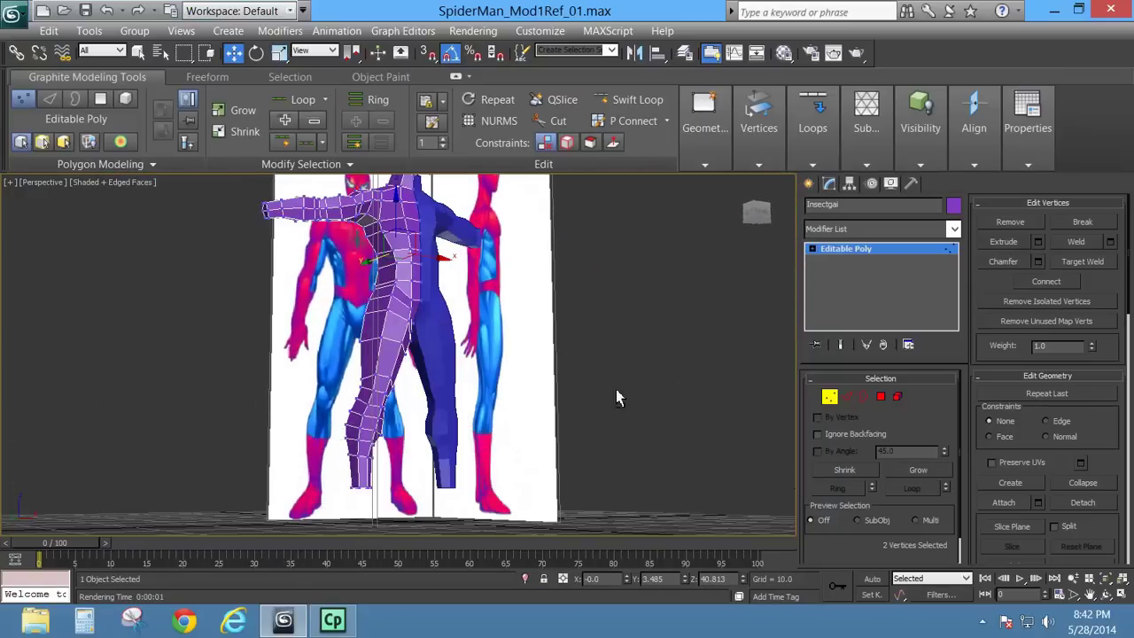
left_click(882, 397)
middle_click_drag(488, 379, 504, 311)
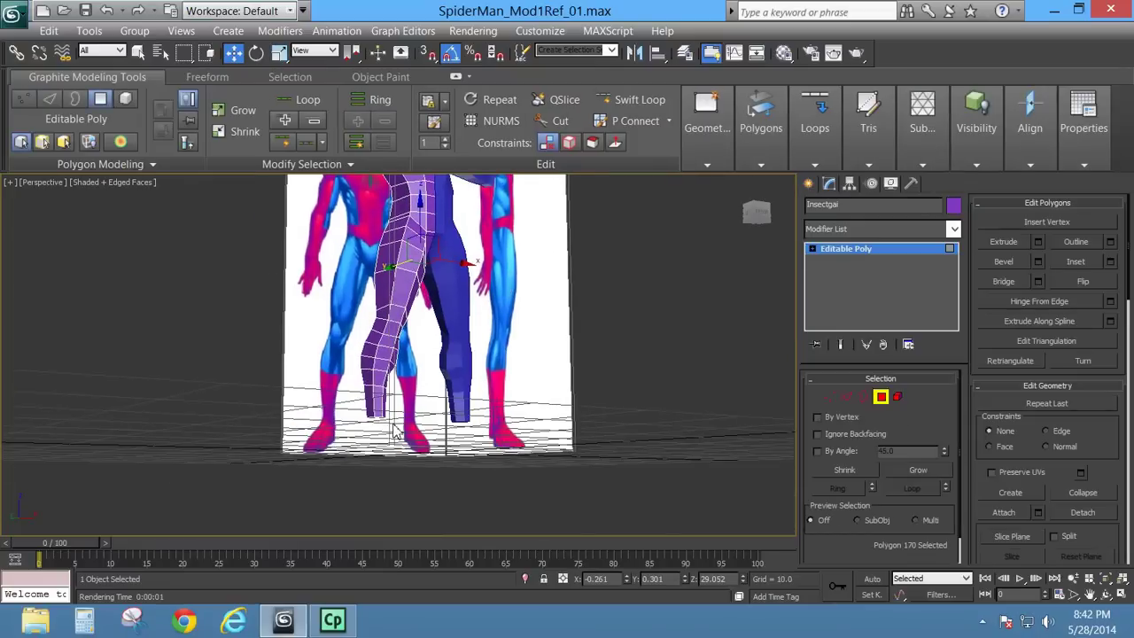
middle_click_drag(412, 433, 425, 402, "alt")
scroll(377, 387, "up", 3)
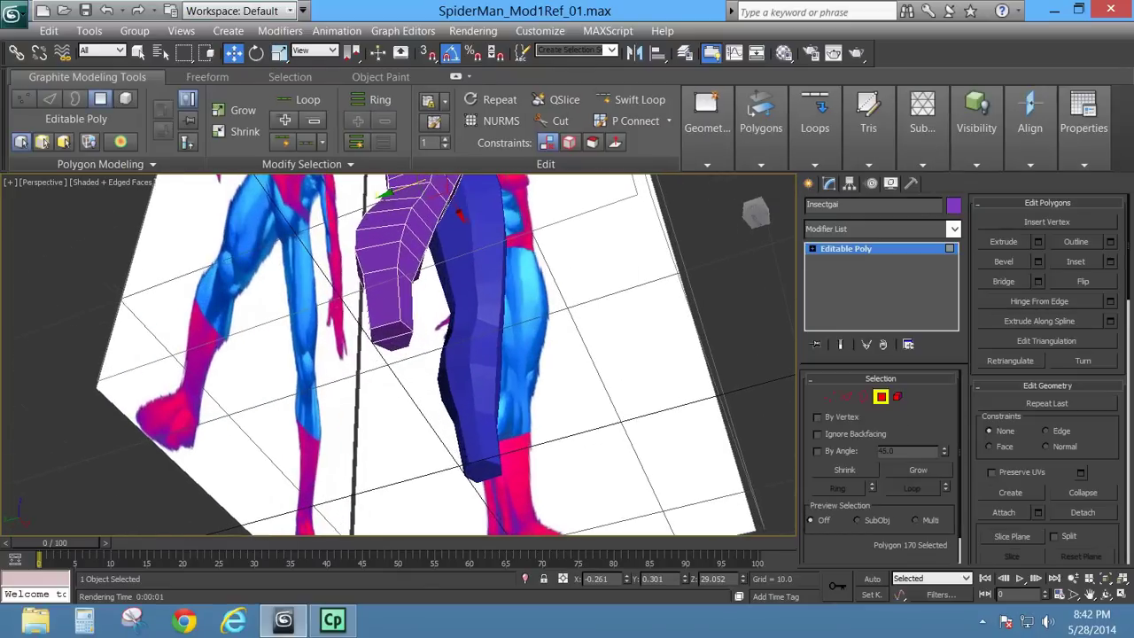
left_click(391, 338)
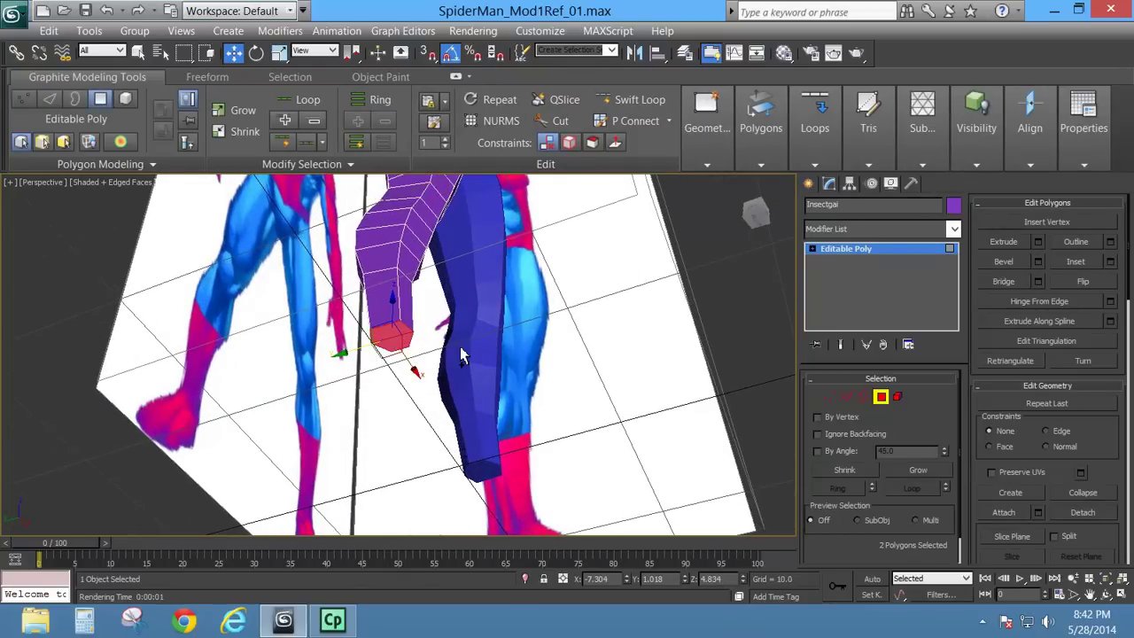
key("l")
middle_click_drag(445, 395, 456, 226)
middle_click_drag(425, 490, 438, 249)
middle_click_drag(474, 464, 467, 315)
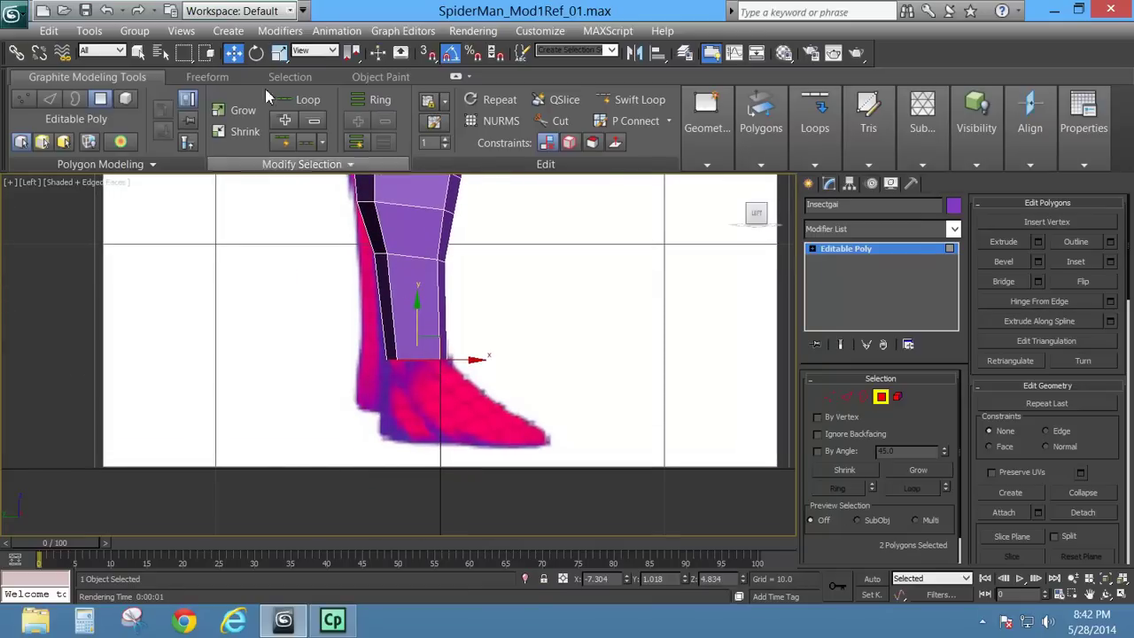
left_click(255, 52)
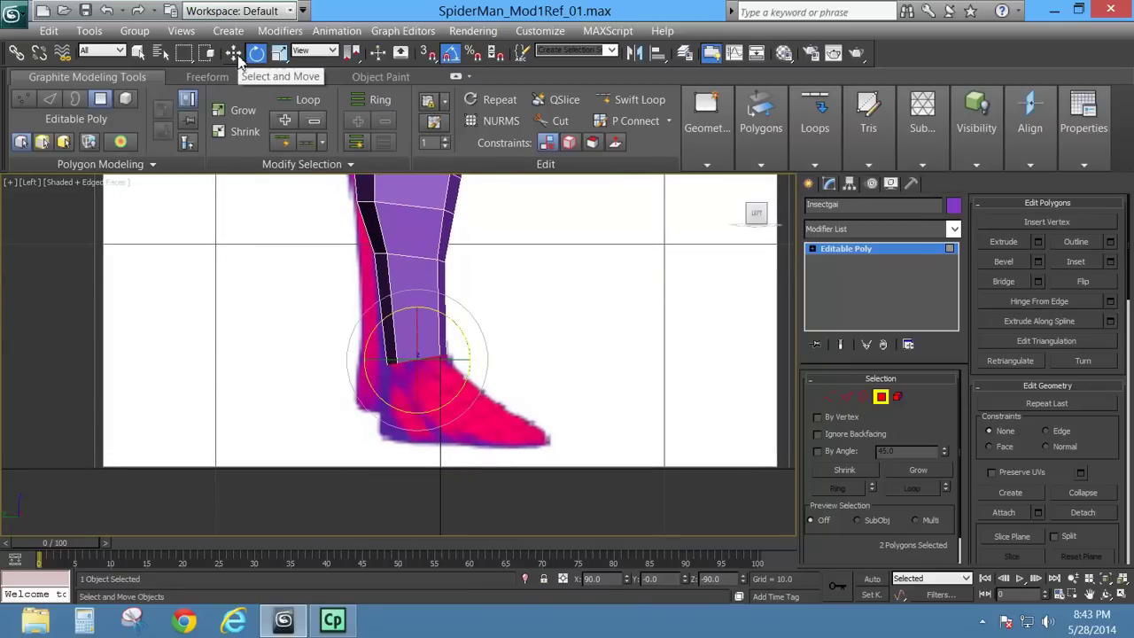
Step: Extrude the ankle's end polygons by 0.916 and move the new end slightly down to follow the foot reference
left_click(1038, 241)
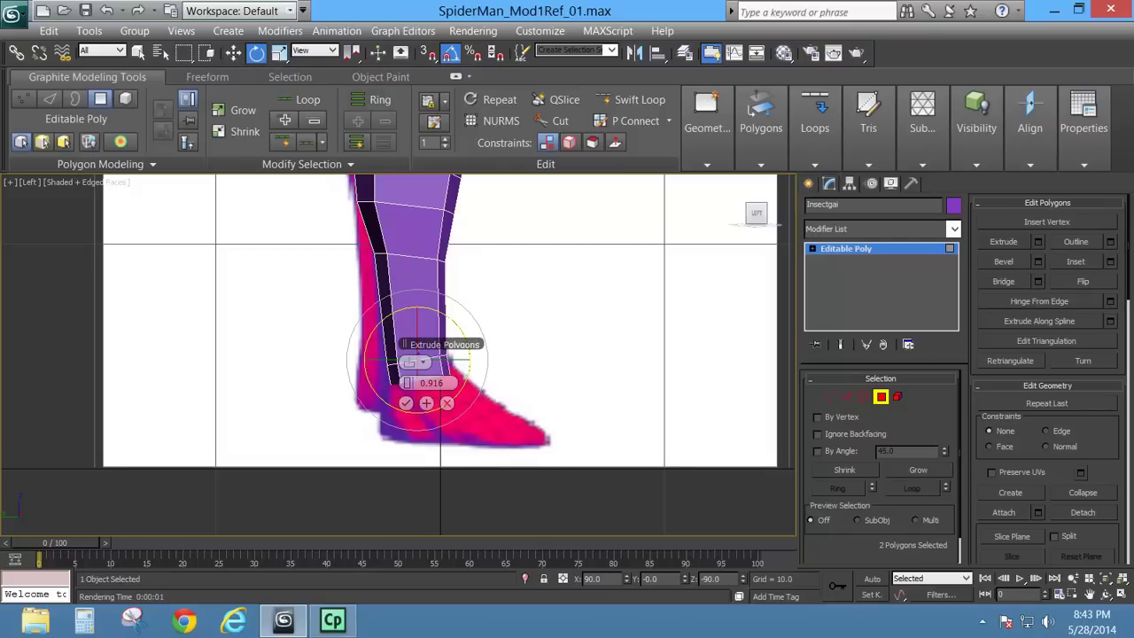
left_click(405, 400)
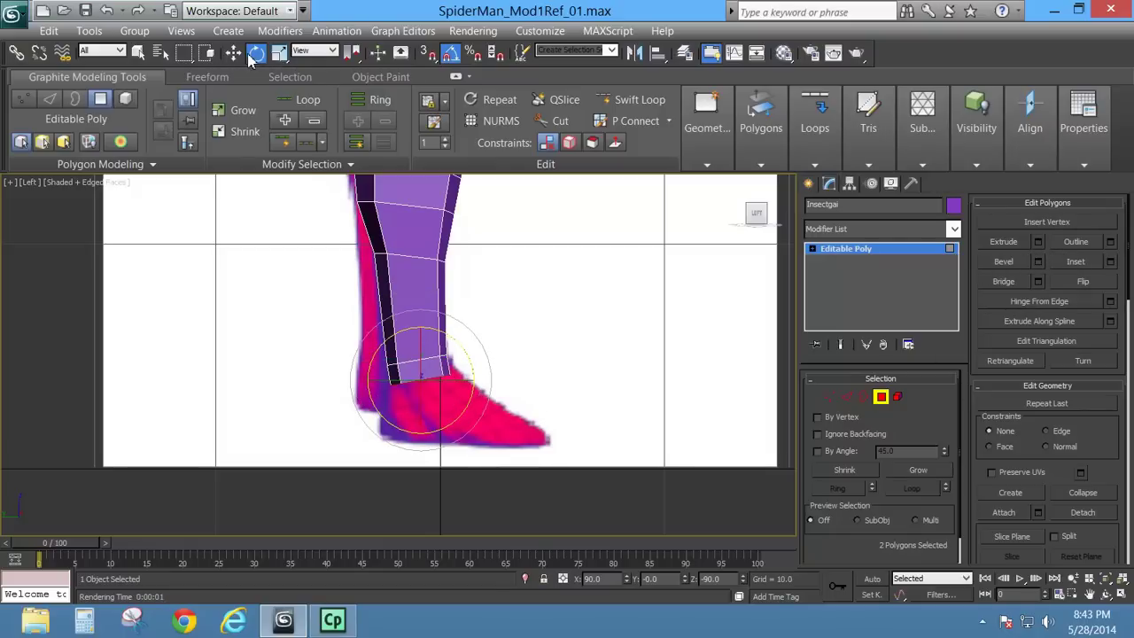
left_click(233, 53)
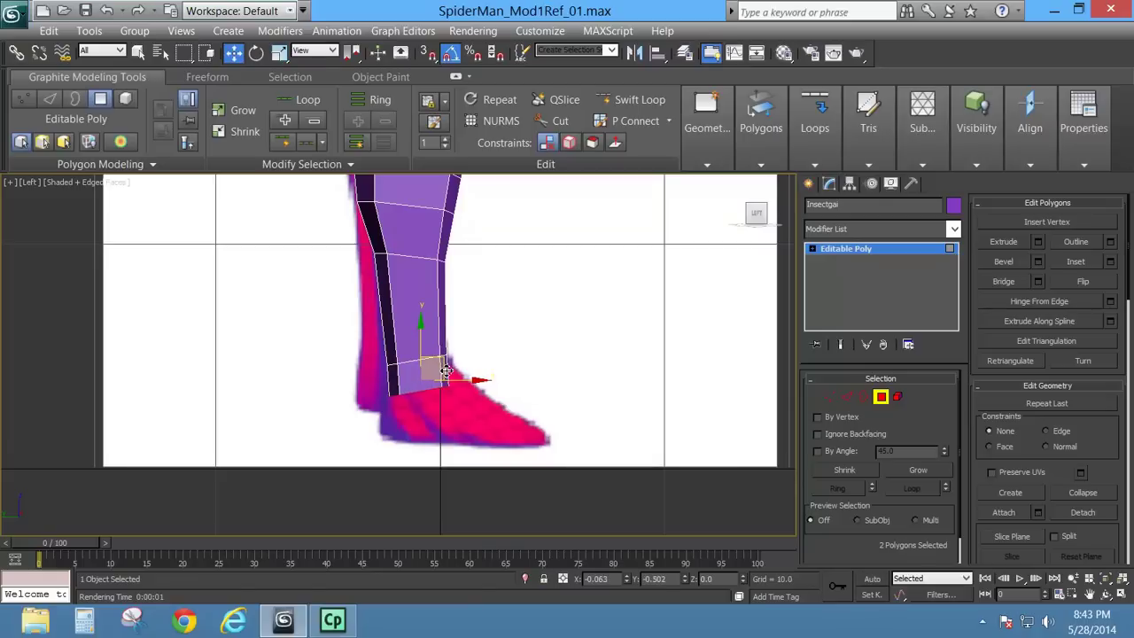
left_click_drag(446, 370, 469, 377)
Step: Move the front vertices of the new ankle section forward onto the instep, and compare the ankle with the front reference
left_click(830, 398)
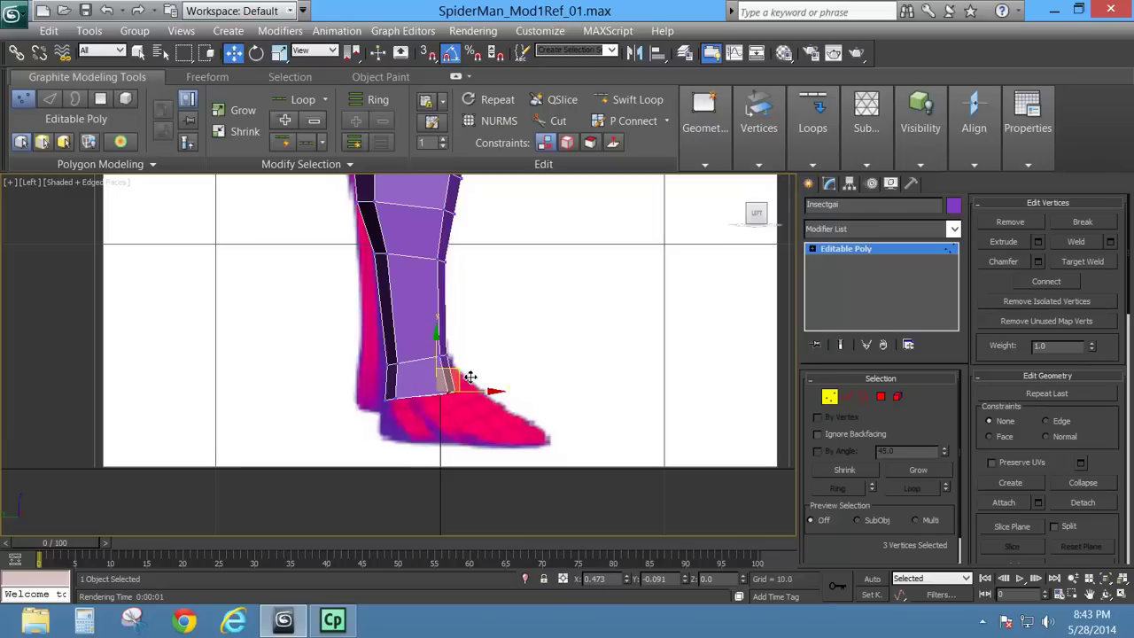
left_click_drag(470, 378, 480, 379)
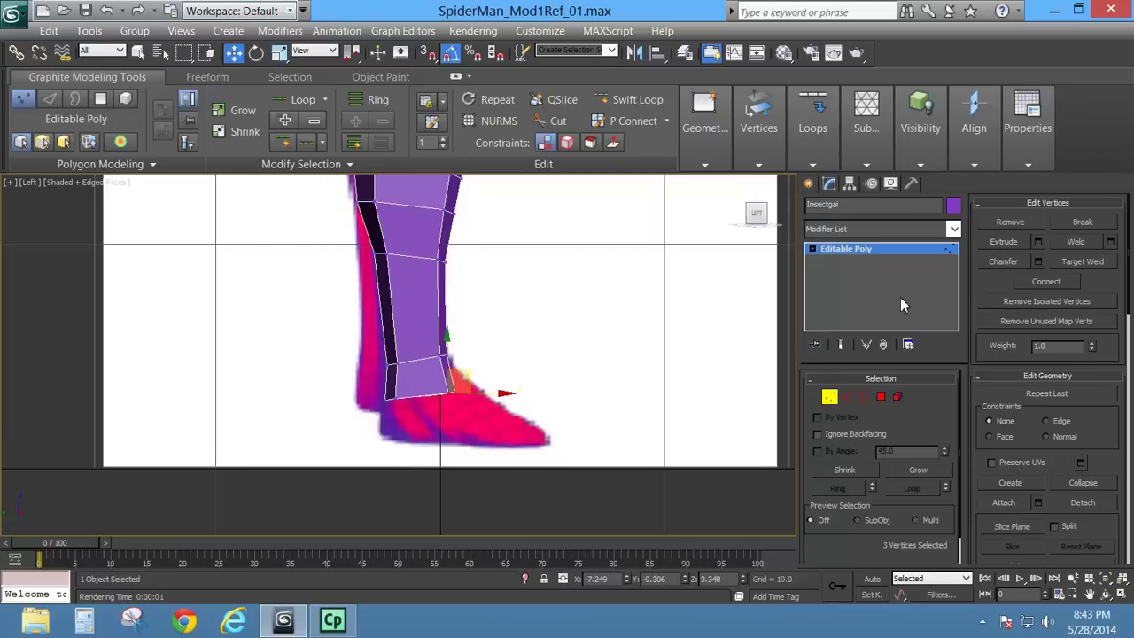
key("f")
middle_click_drag(465, 370, 500, 206)
middle_click_drag(428, 516, 445, 287)
scroll(399, 385, "up", 3)
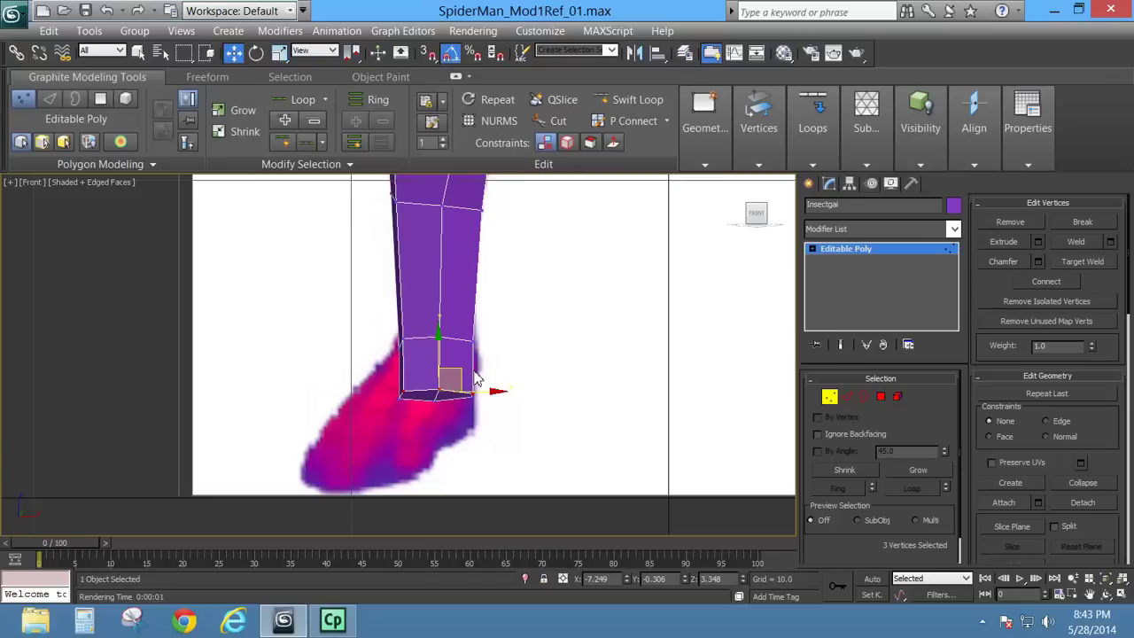
key("l")
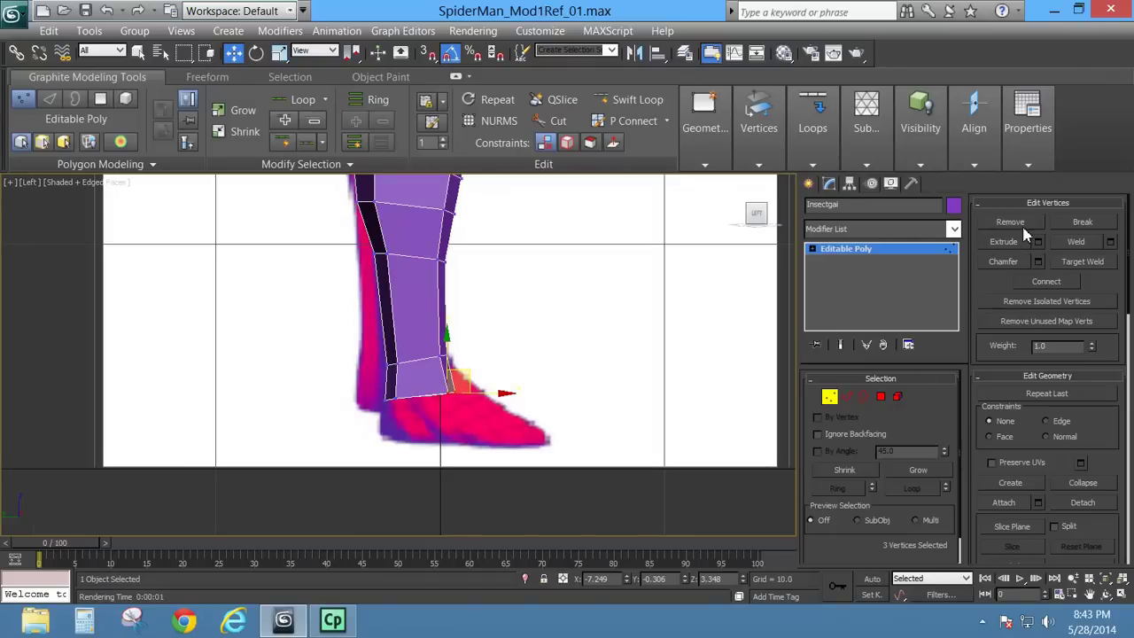
Step: Extrude the two end polygons of the ankle by another 0.916
left_click(881, 398)
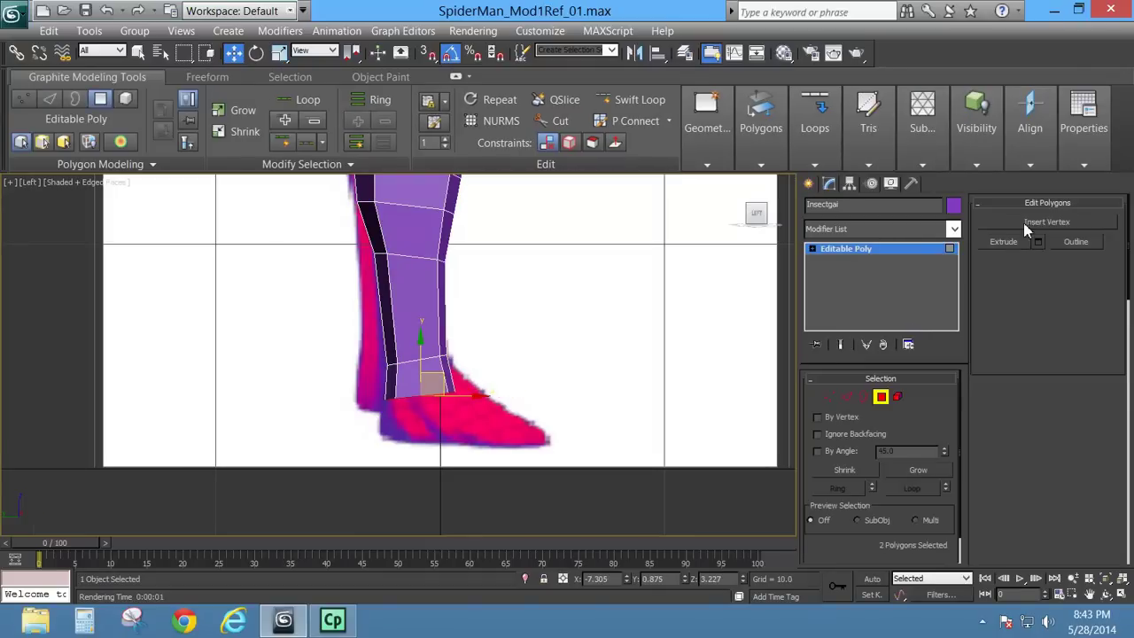
left_click(1038, 242)
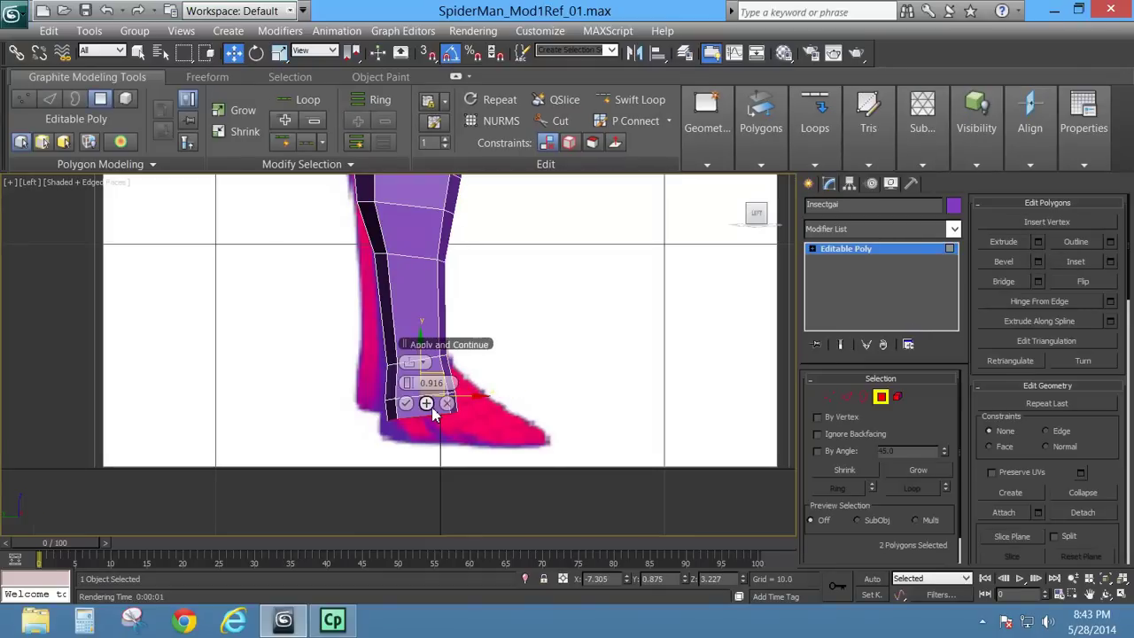
left_click(407, 403)
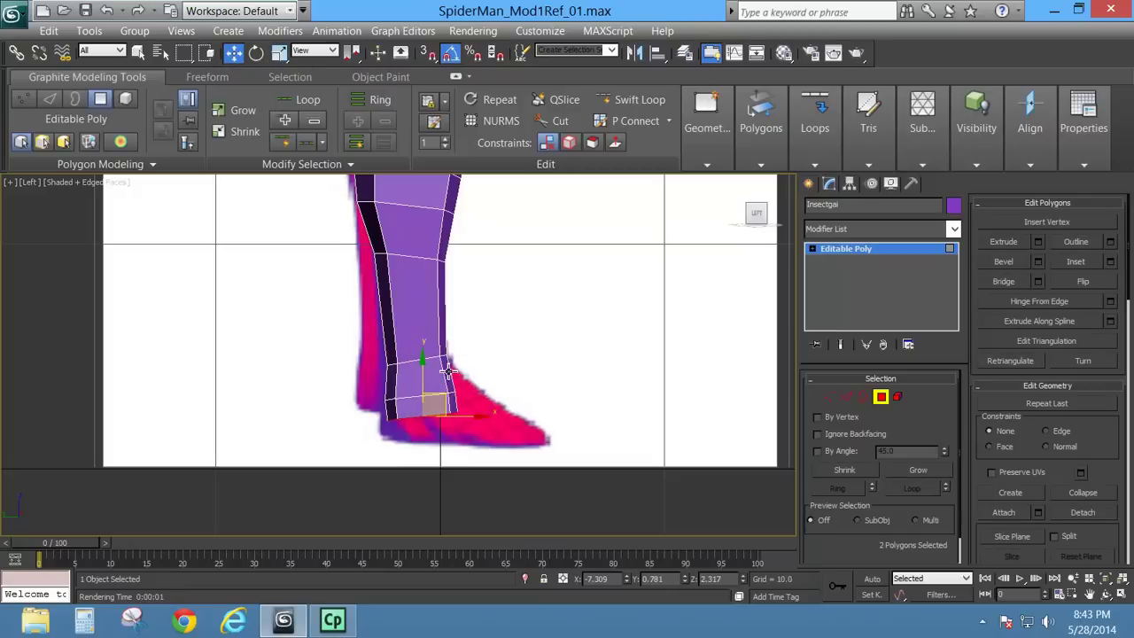
Step: Lower the extruded end polygons to the sole of the reference foot and scale them flat vertically
left_click_drag(450, 400, 450, 442)
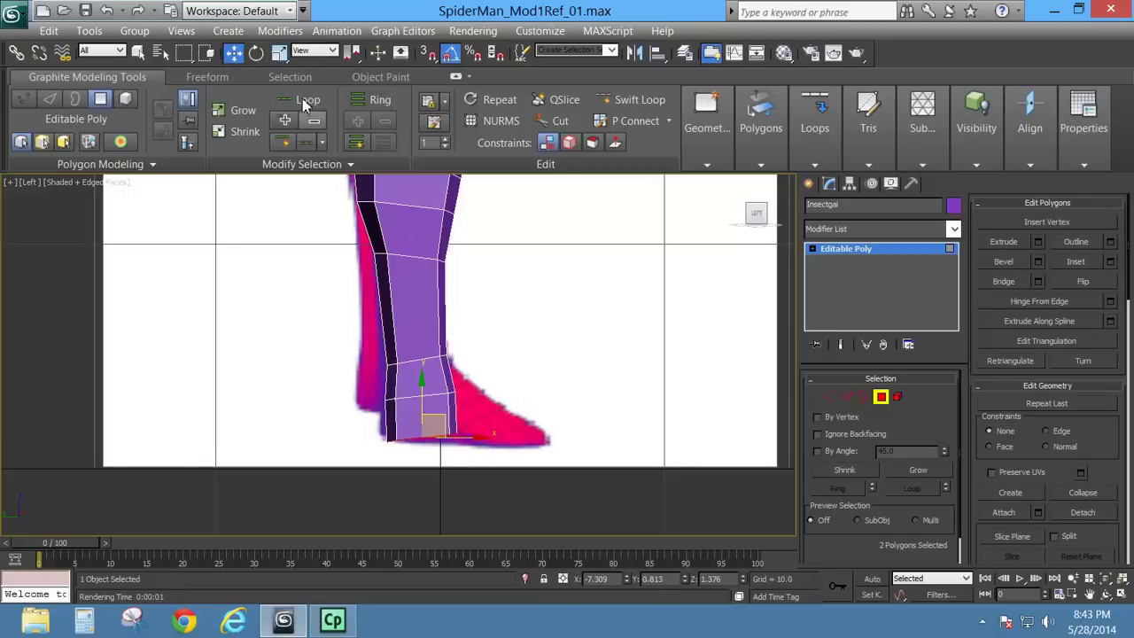
left_click(279, 55)
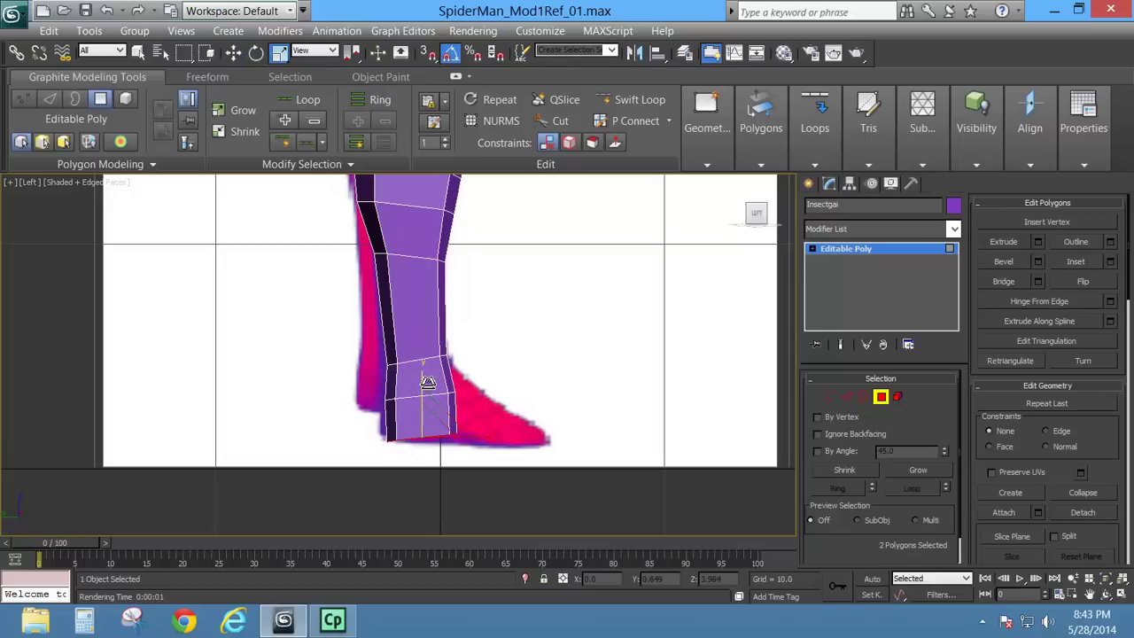
left_click_drag(425, 379, 443, 520)
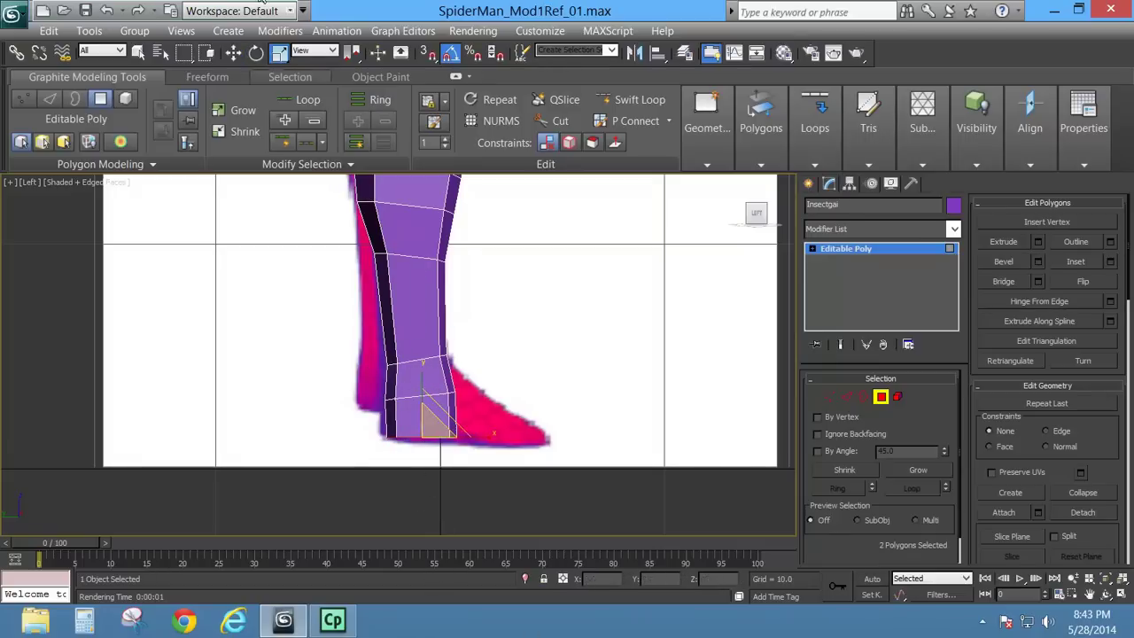
Step: Move the rear ankle vertices above the sole slightly backward and down to match the heel
left_click(233, 52)
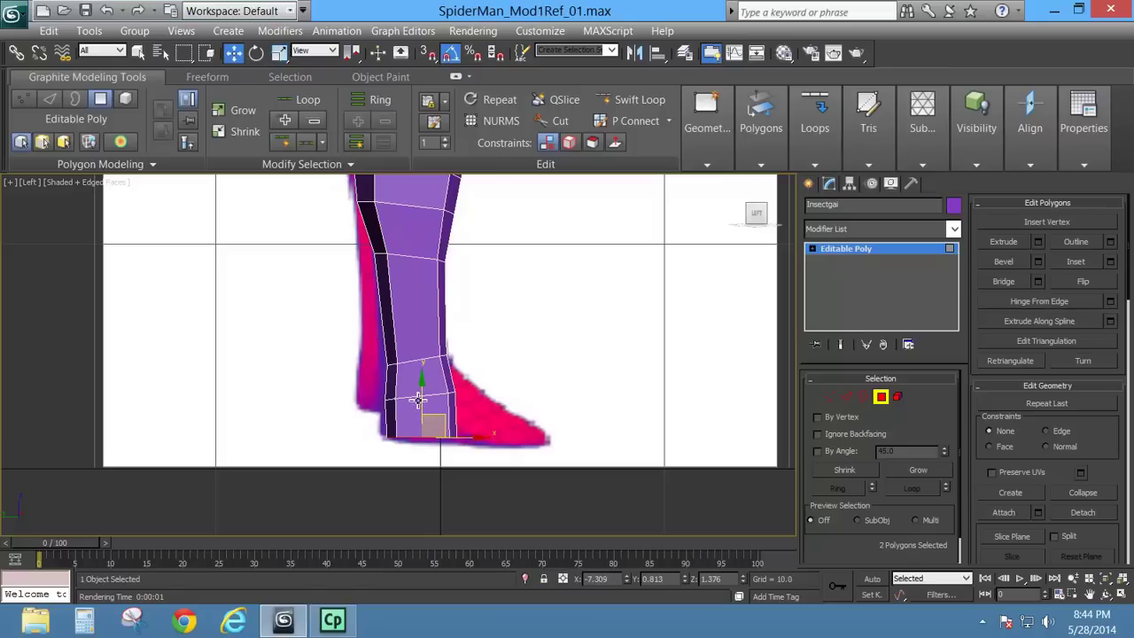
left_click(830, 398)
left_click_drag(357, 395, 411, 388)
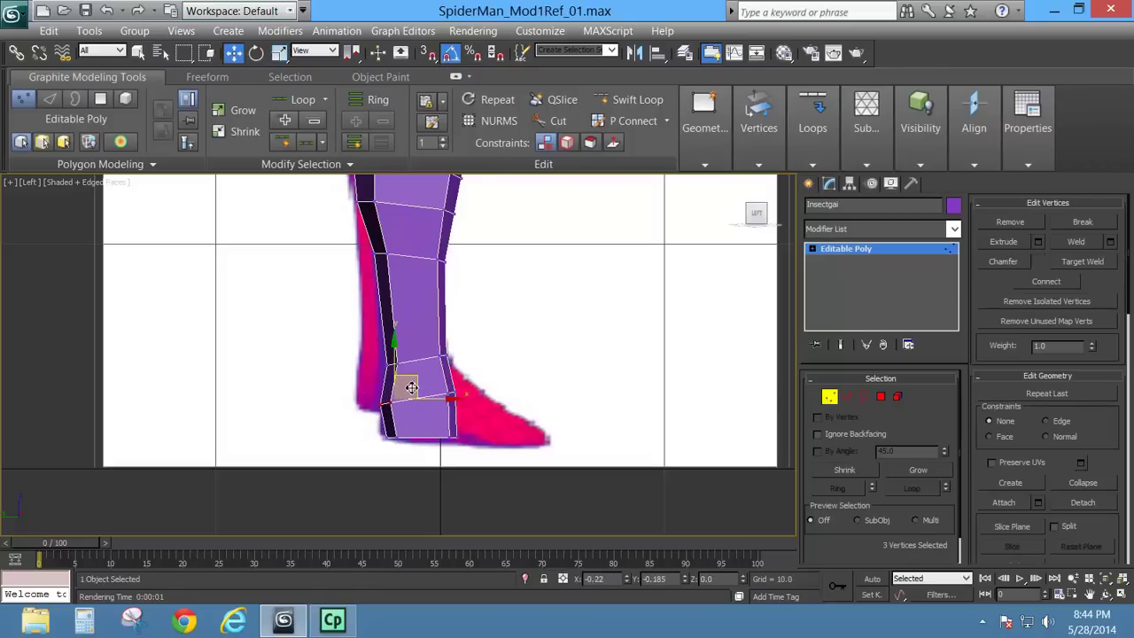
Step: In the perspective view, widen the ankle loop above the sole by moving its outer and inner side edges apart
key("p")
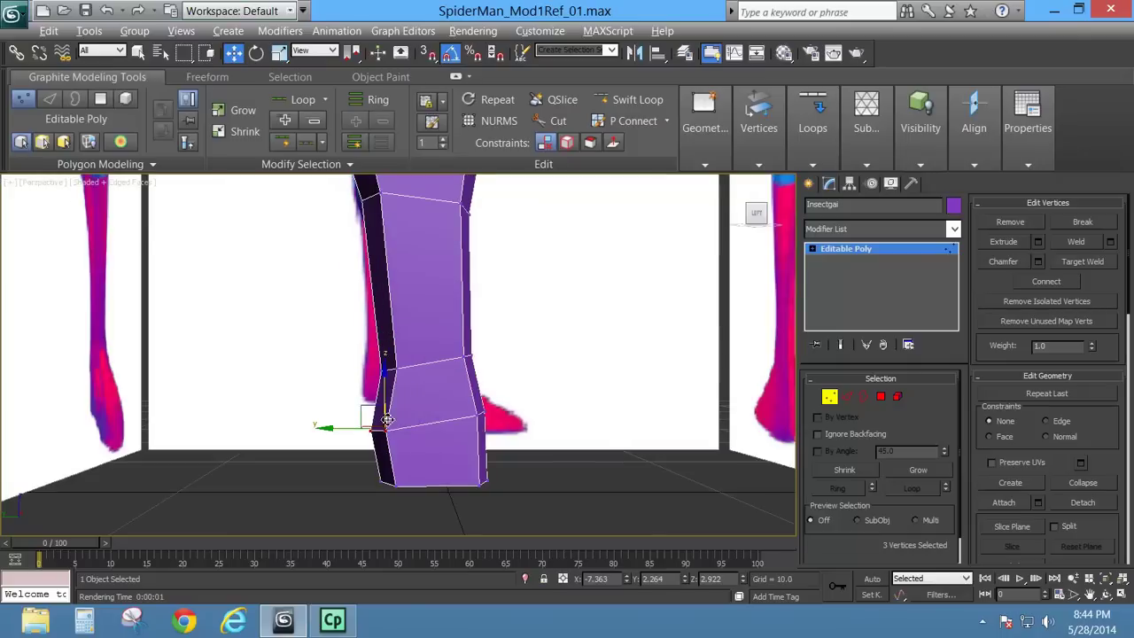
middle_click_drag(423, 395, 482, 408, "alt")
left_click(847, 397)
middle_click_drag(558, 416, 410, 316, "alt")
left_click(425, 202)
left_click_drag(389, 291, 395, 289)
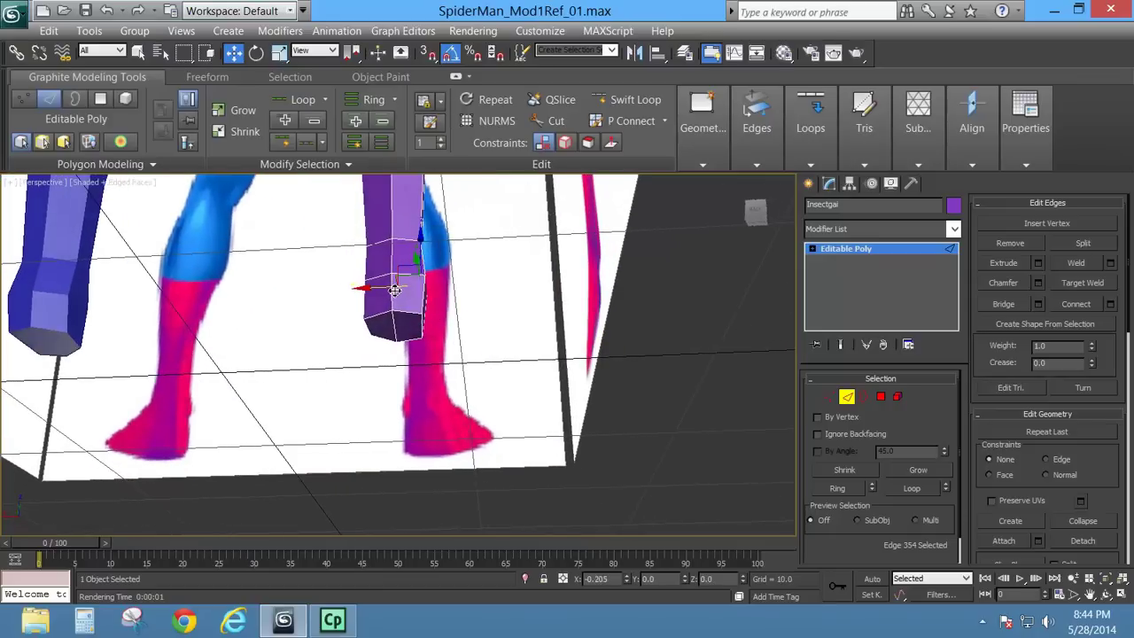
mouse_move(396, 289)
middle_mouse_down("alt")
mouse_move(330, 289)
mouse_move(375, 281)
middle_mouse_up("alt")
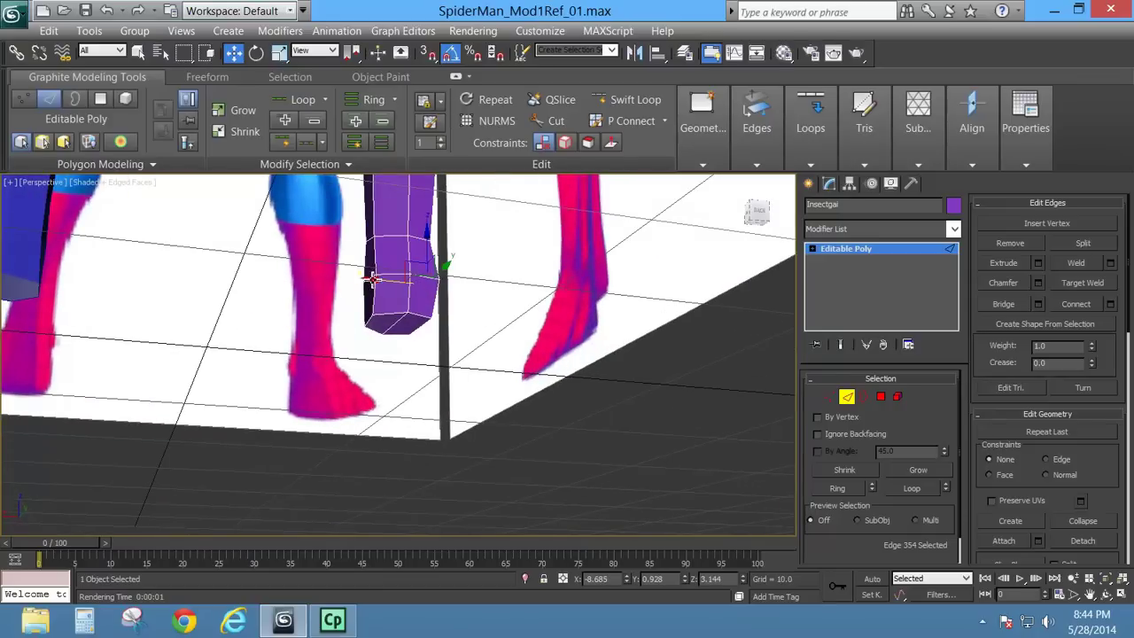
left_click(370, 280)
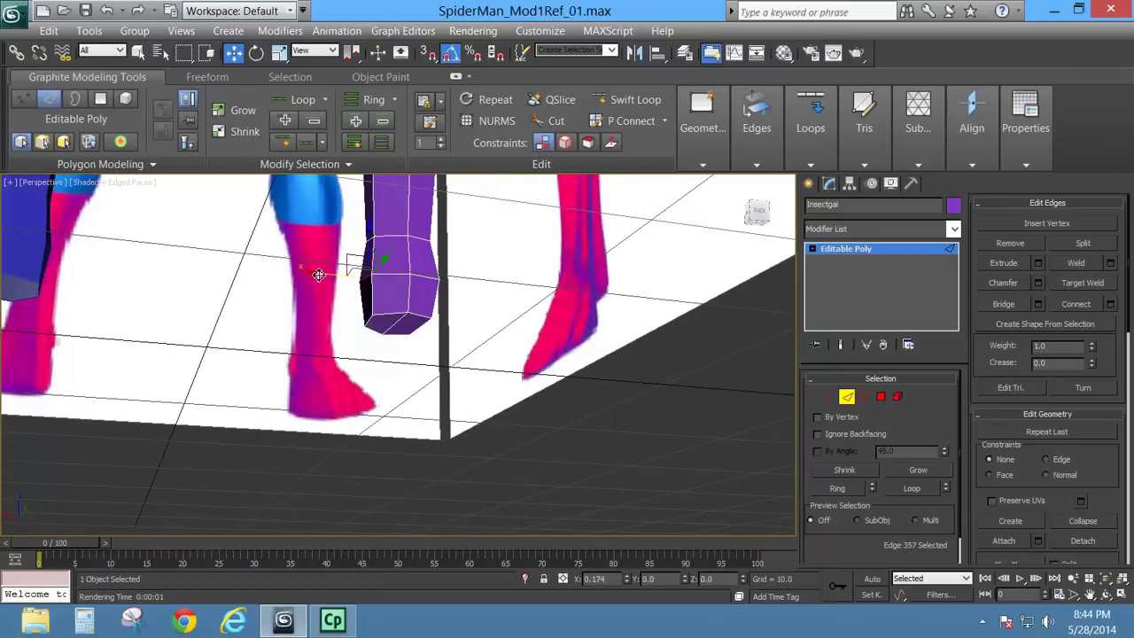
Step: Widen the sole by moving the outer and inner side edges of the foot's bottom face apart
left_click(381, 329)
middle_click_drag(430, 342, 421, 326, "alt")
left_click(426, 323)
left_click_drag(385, 332, 397, 333)
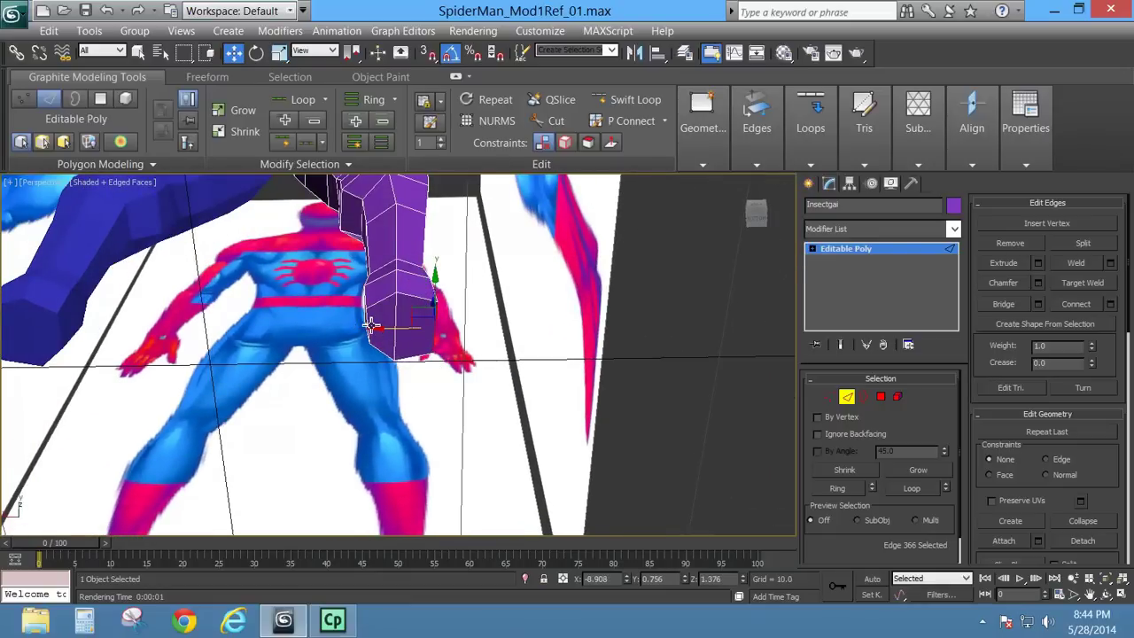
left_click(370, 325)
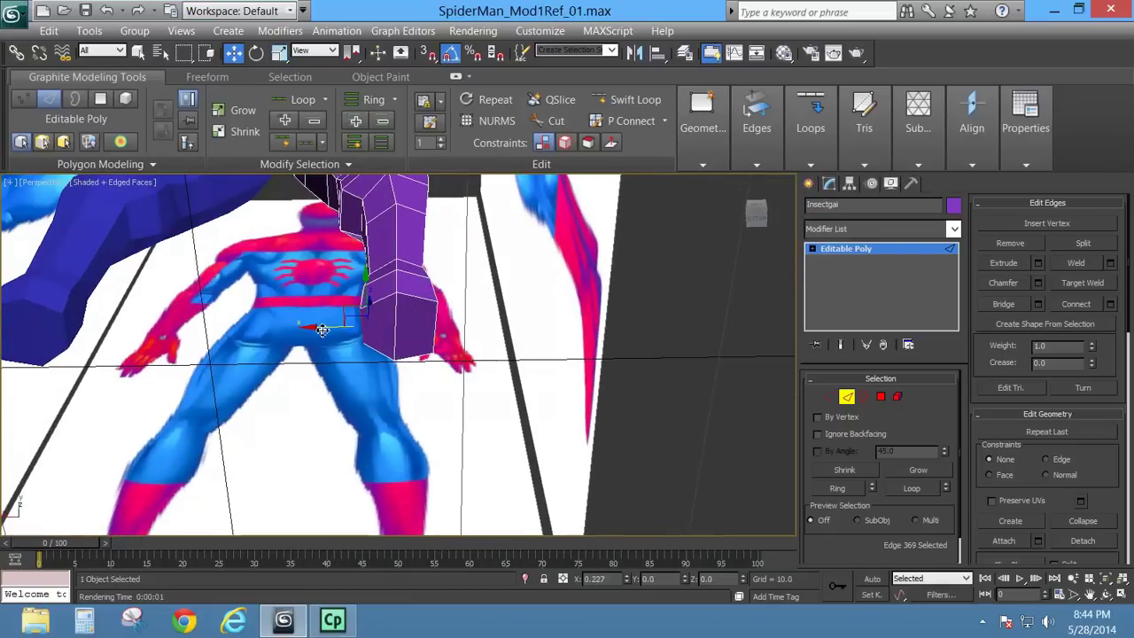
Step: Extrude the four front polygons of the ankle and foot, then pull the new faces forward to the reference toe tip
middle_click_drag(319, 325, 173, 407, "alt")
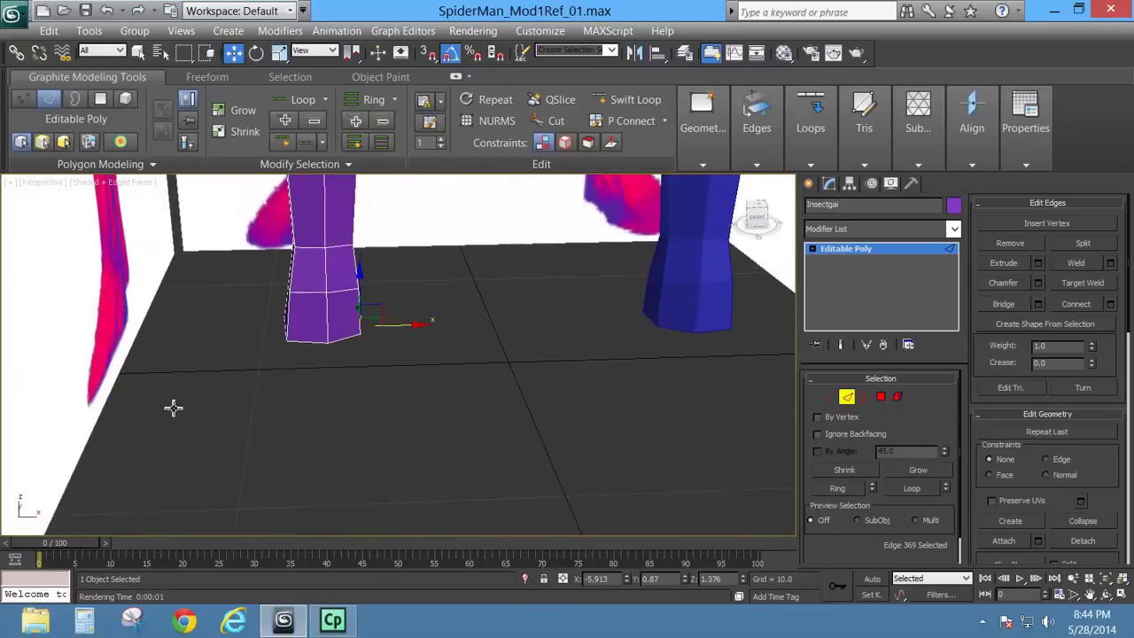
left_click(831, 397)
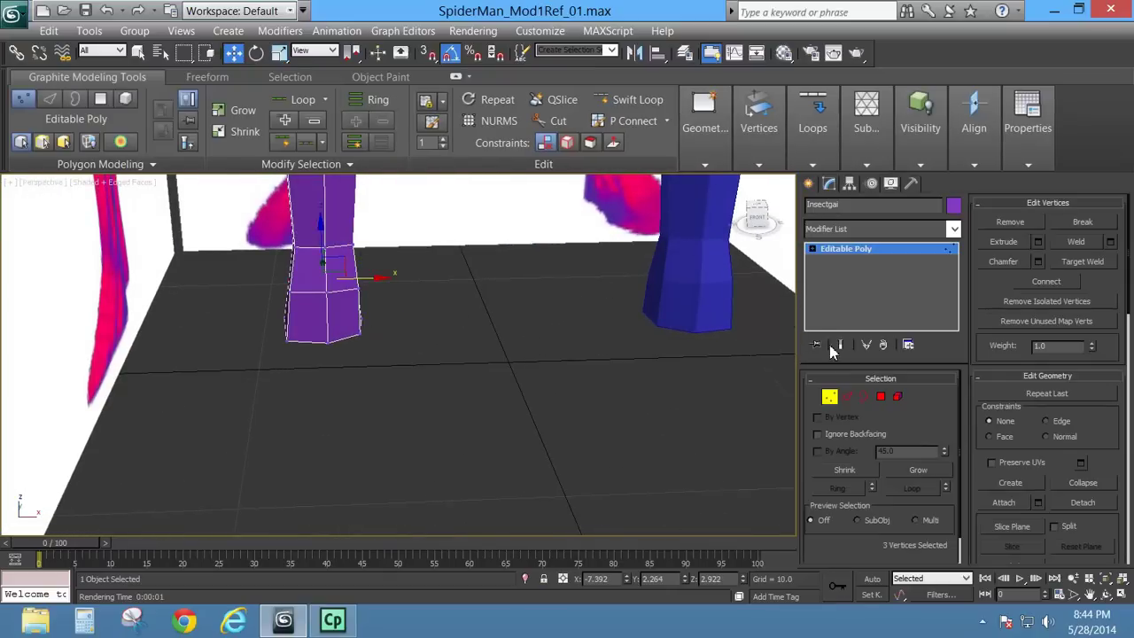
key("4")
left_click(319, 278)
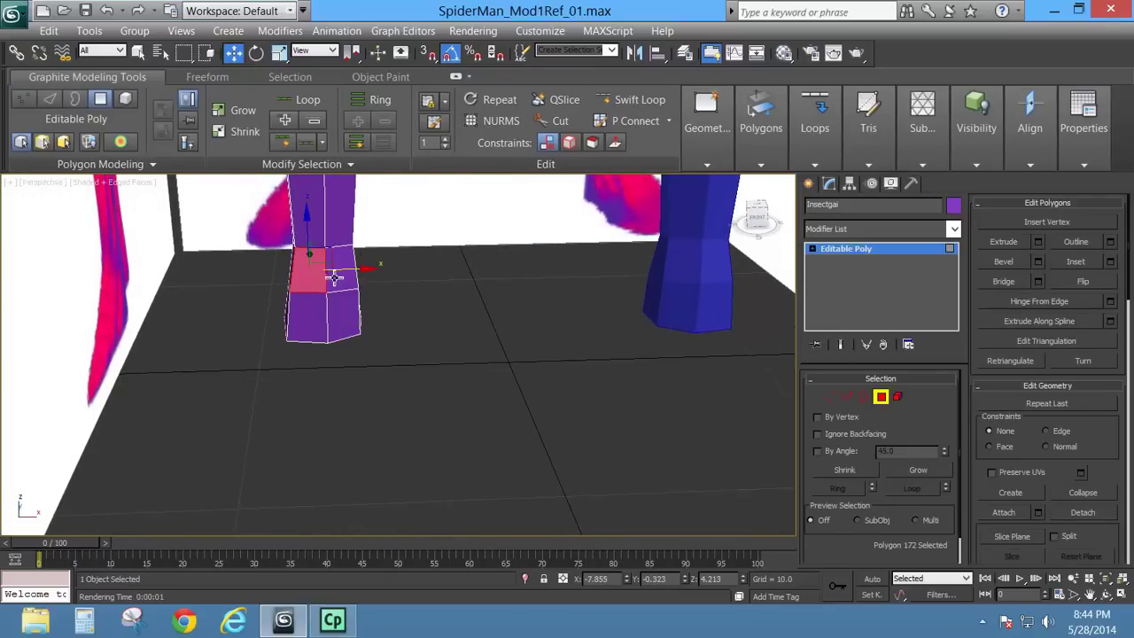
left_click(338, 278, "ctrl")
left_click(353, 314, "ctrl")
left_click(318, 317, "ctrl")
key("l")
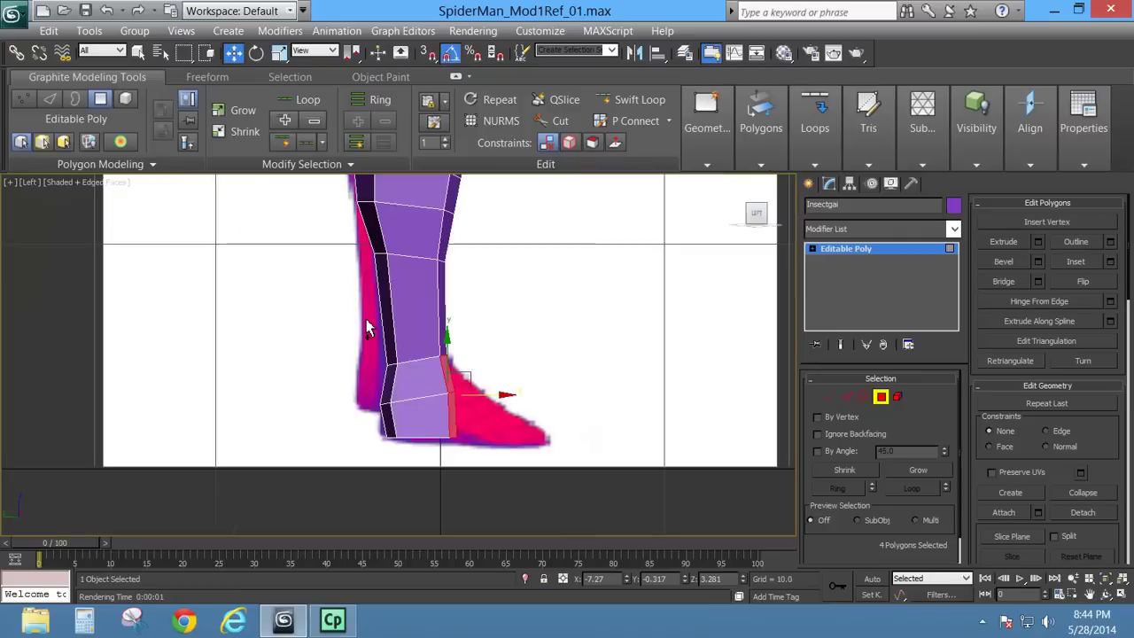
scroll(372, 354, "down", 3)
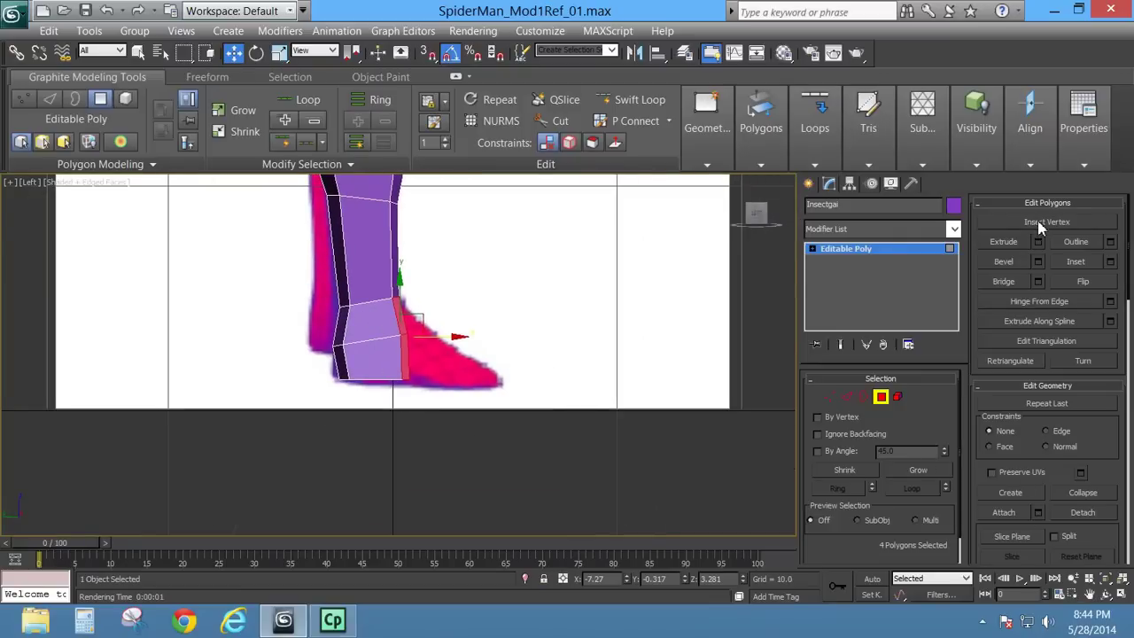
left_click(1038, 241)
left_click(404, 398)
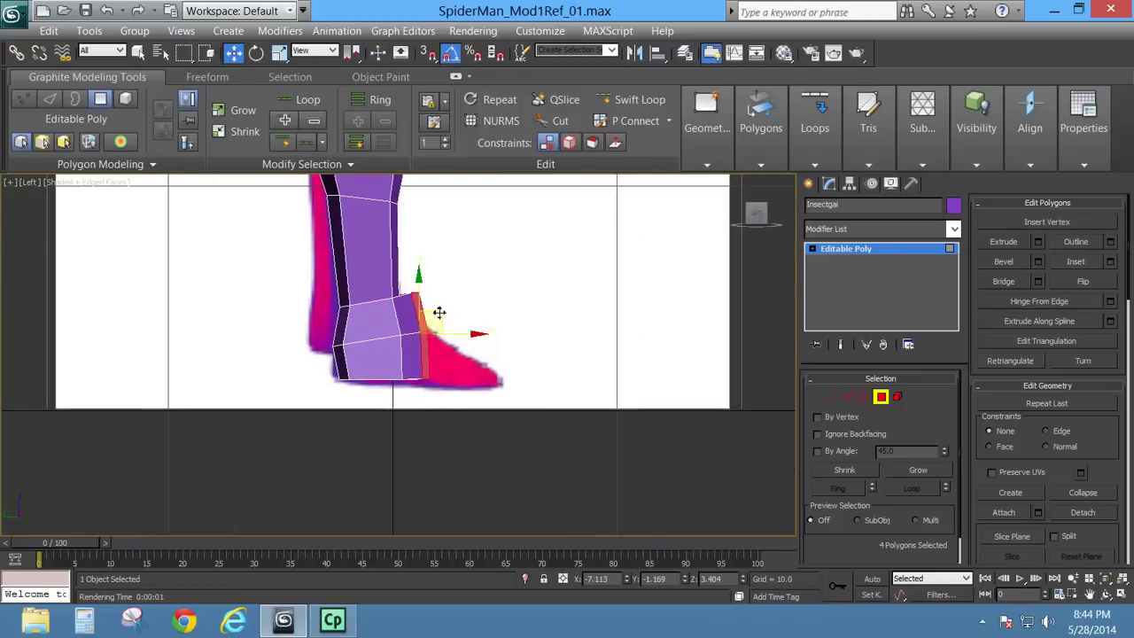
left_click_drag(439, 313, 538, 348)
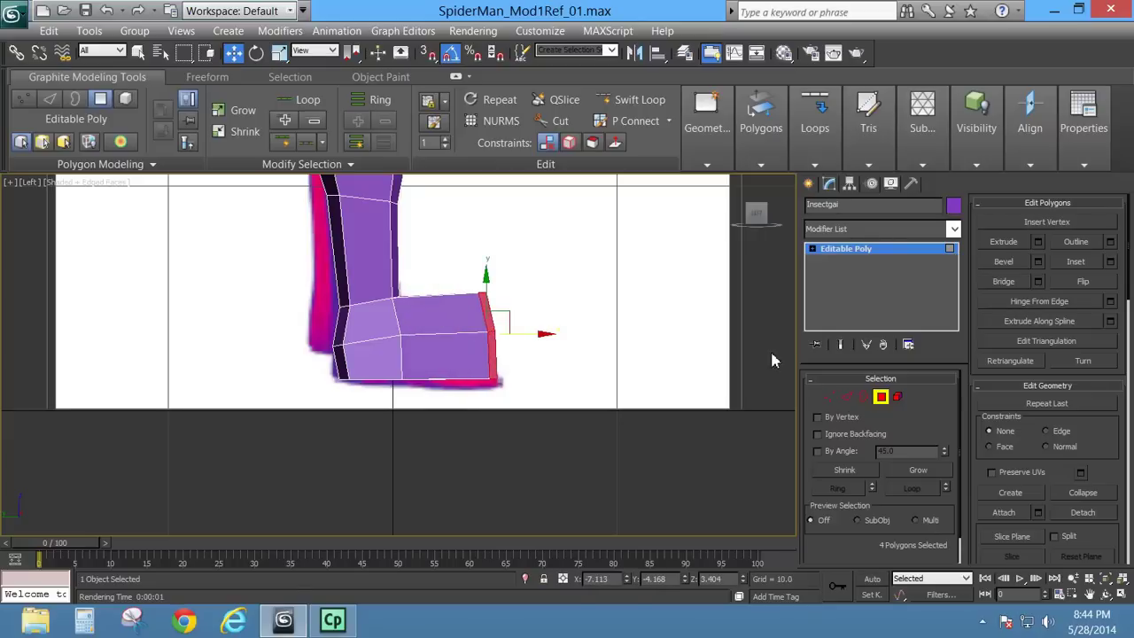
Step: Lower the middle and upper vertices of the extruded toe end to slope the foot like the side reference
left_click(830, 396)
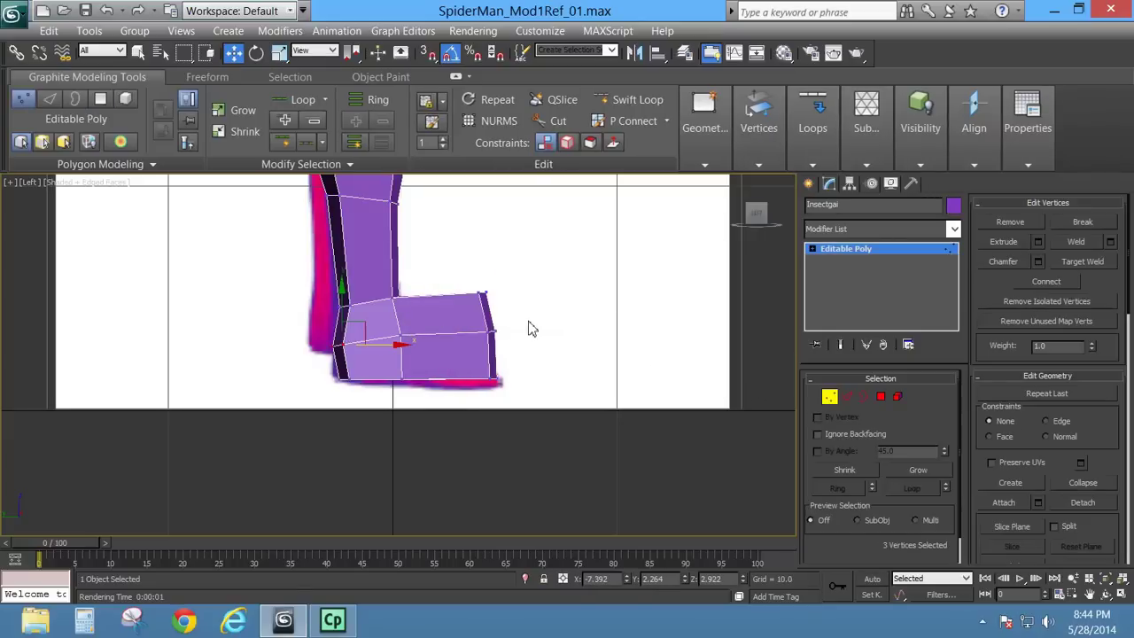
left_click_drag(528, 323, 465, 350)
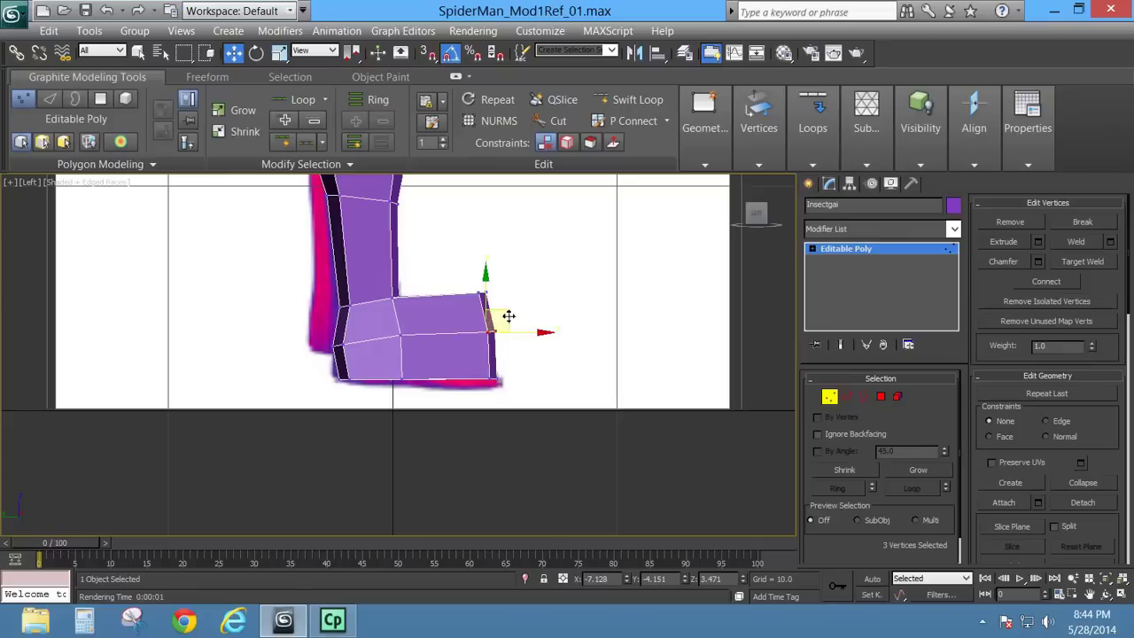
left_click_drag(509, 316, 518, 354)
left_click_drag(464, 319, 514, 342)
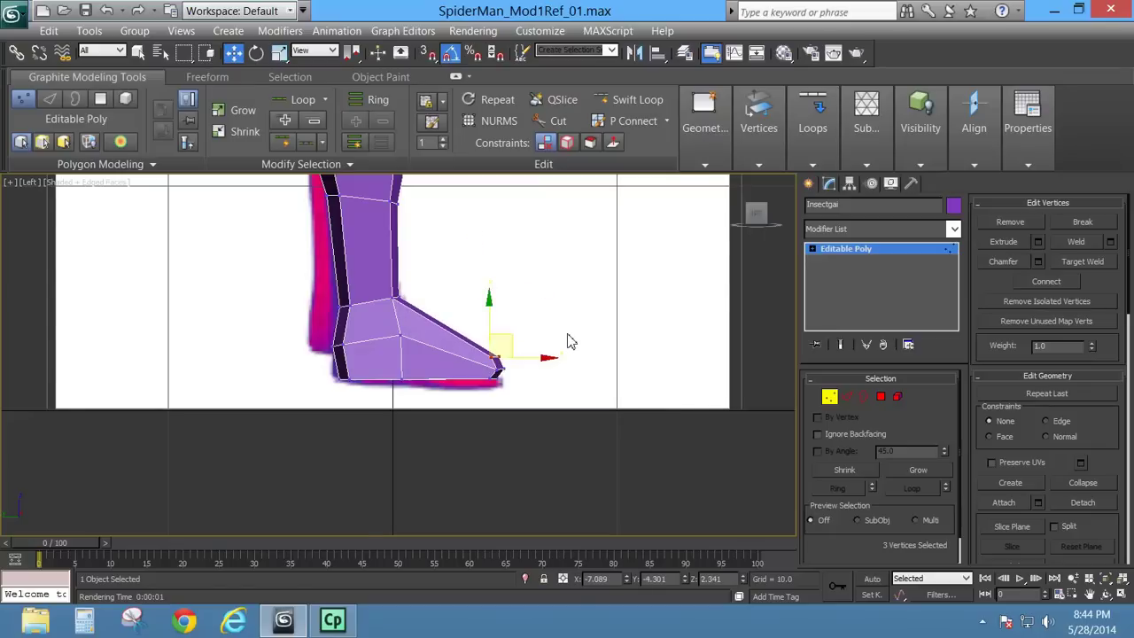
Step: In the perspective view, scale the toe-end polygons wider along the X axis
key("p")
middle_click_drag(549, 329, 420, 362, "alt")
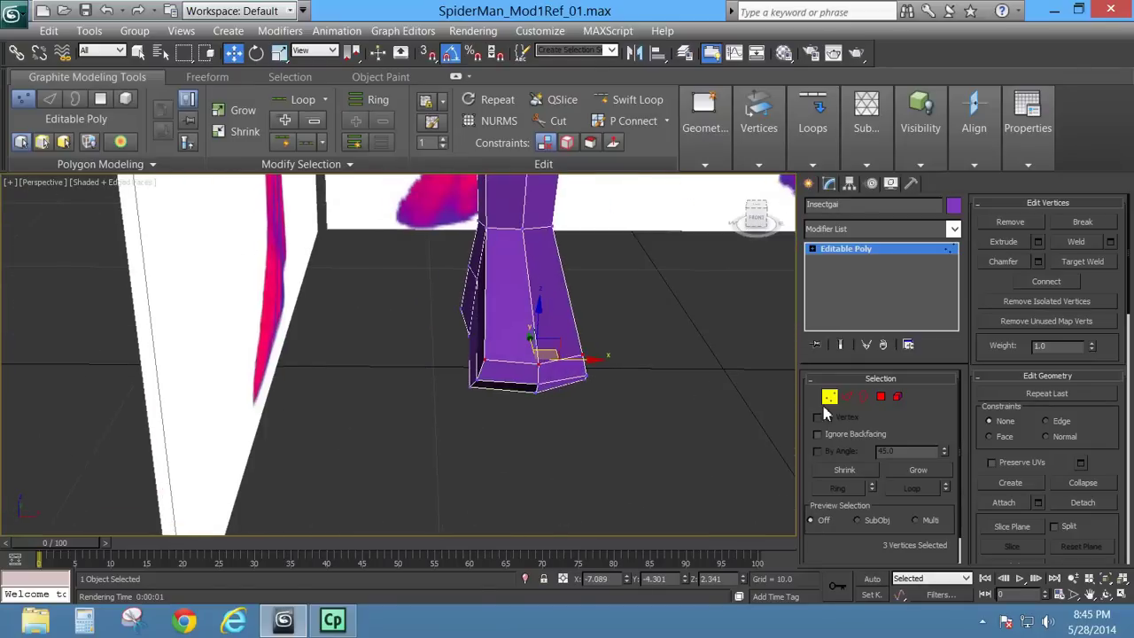
left_click(882, 398)
key("r")
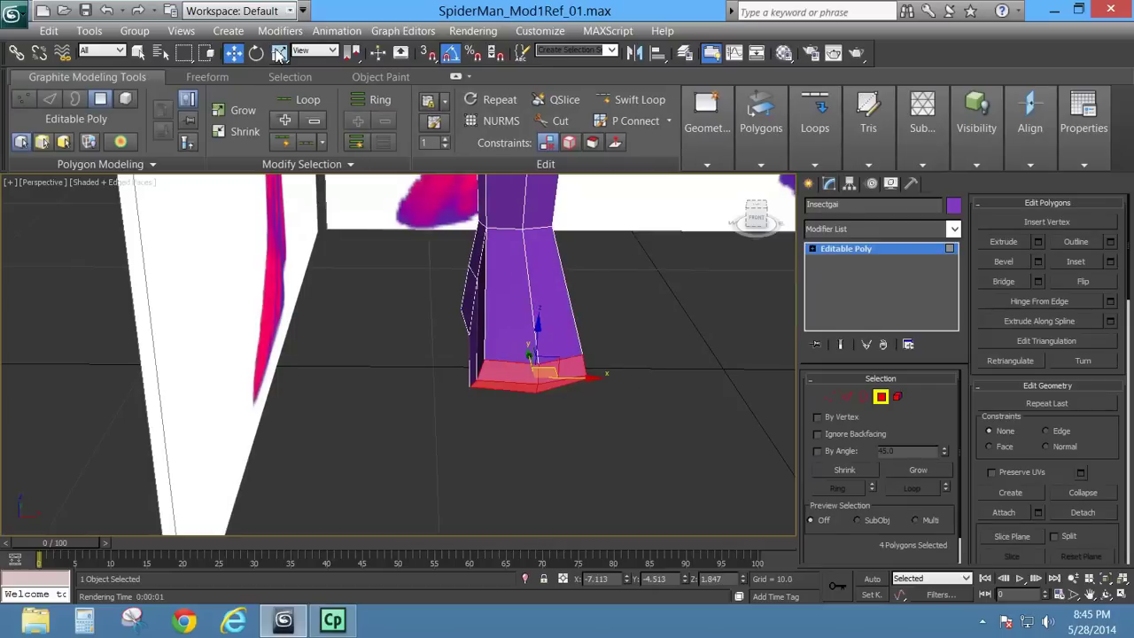
left_click_drag(594, 380, 608, 382)
middle_click_drag(608, 381, 767, 384, "alt")
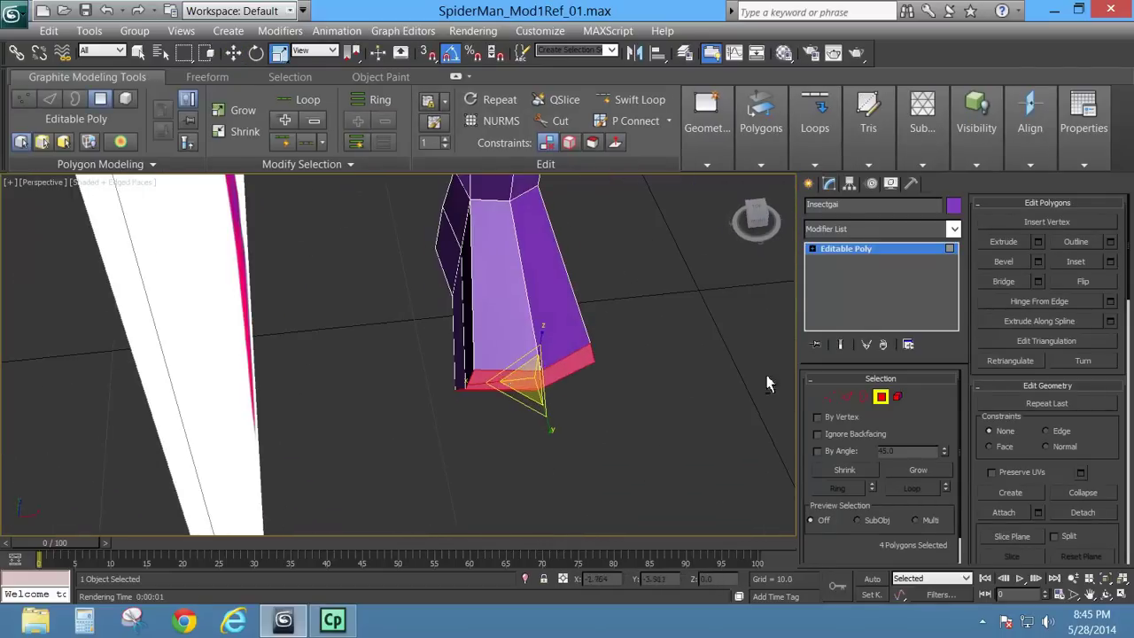
Step: Move the two central vertical edges of the toe end slightly forward along Y to round the foot's front
left_click(849, 396)
middle_click_drag(633, 392, 431, 260, "alt")
left_click(438, 268)
left_click(437, 288, "ctrl")
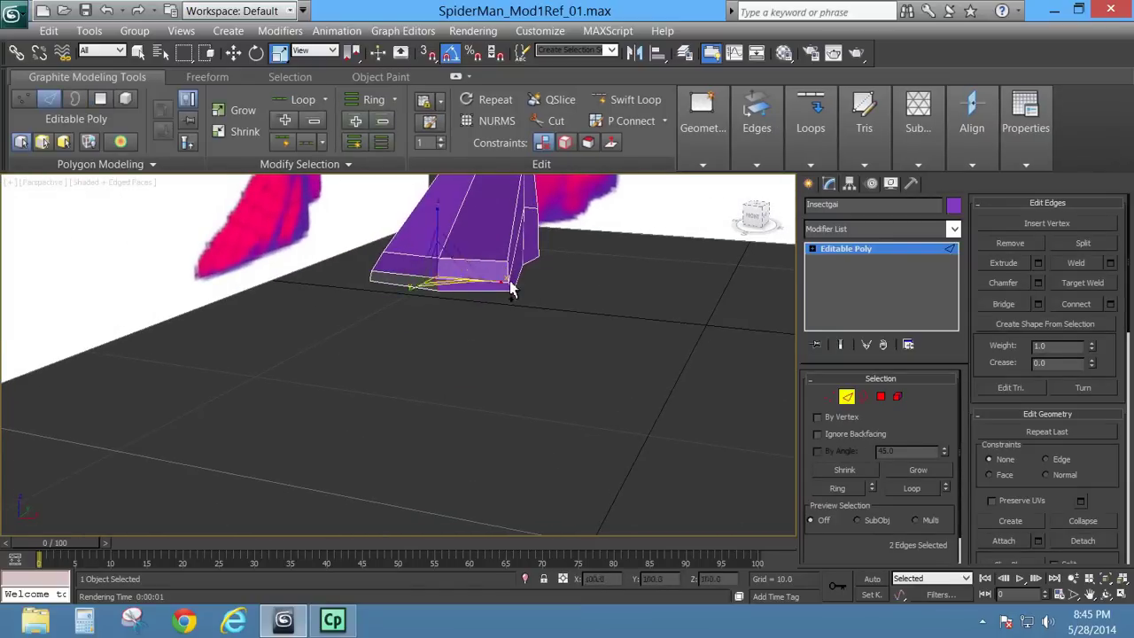
left_click(234, 53)
middle_click_drag(372, 292, 447, 239, "alt")
left_click_drag(447, 233, 446, 239)
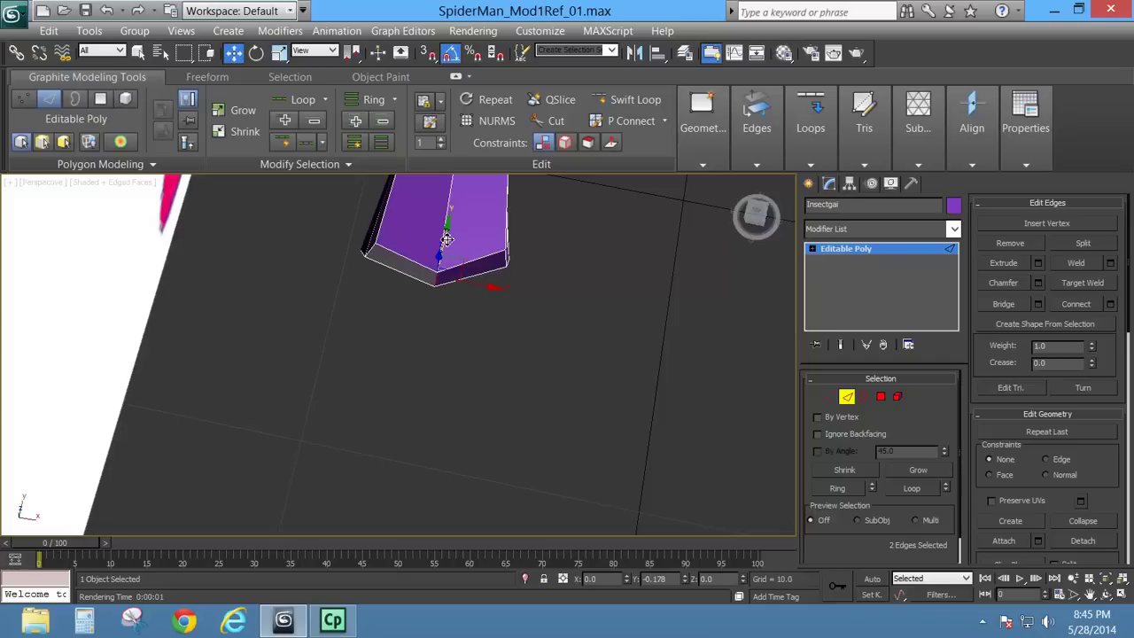
middle_click_drag(489, 257, 669, 258, "alt")
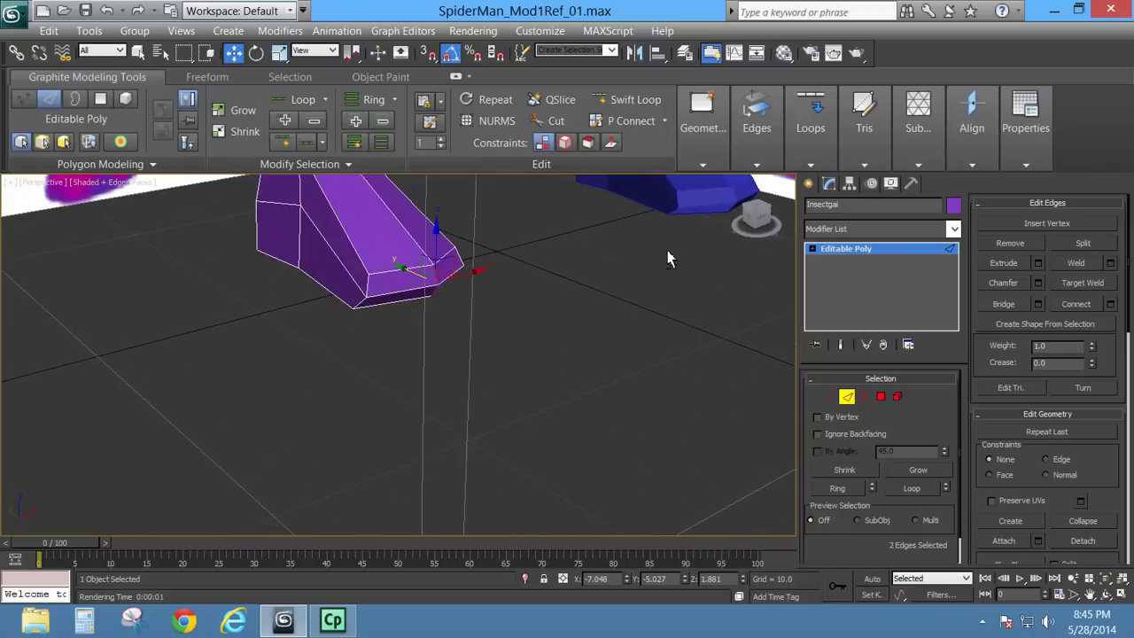
Step: Move the outer side vertex of the ankle slightly outward
left_click(829, 398)
left_click(302, 209)
middle_click_drag(302, 209, 370, 335, "alt")
left_click_drag(343, 331, 337, 333)
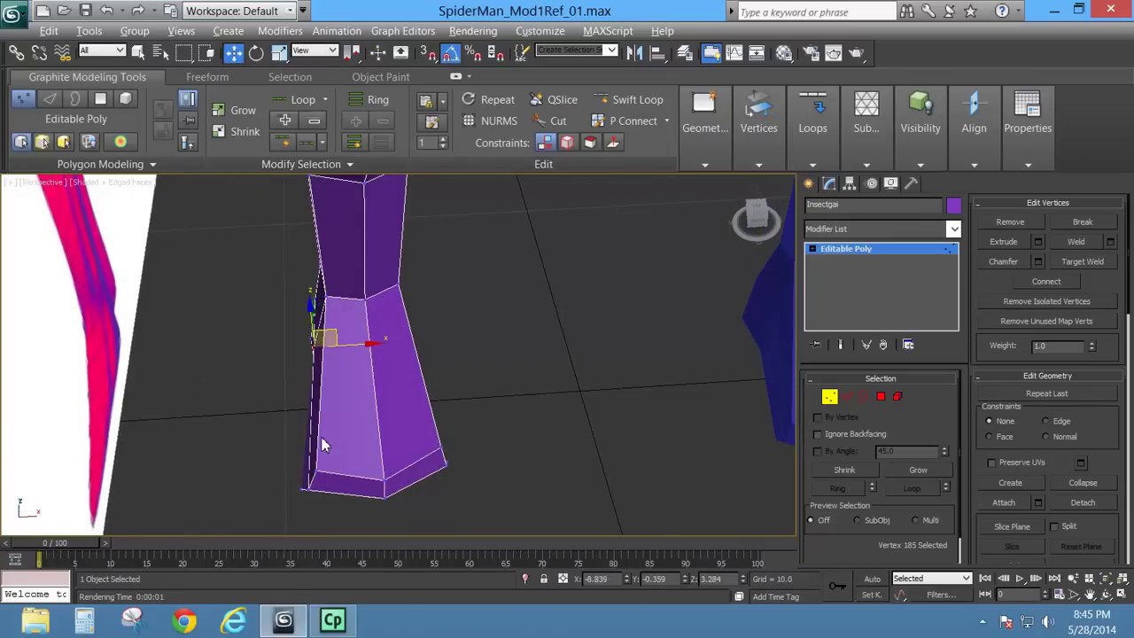
Step: Widen the toe end by moving its outer and inner side vertices above the sole outward
middle_click_drag(324, 445, 299, 416, "alt")
left_click(300, 416)
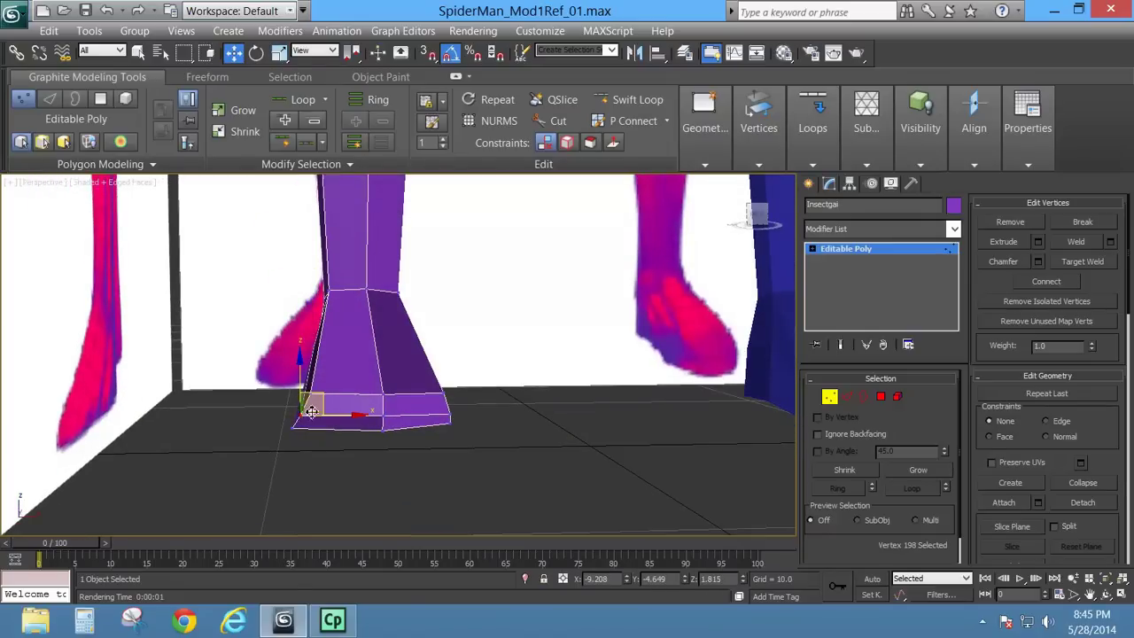
left_click_drag(317, 390, 309, 391)
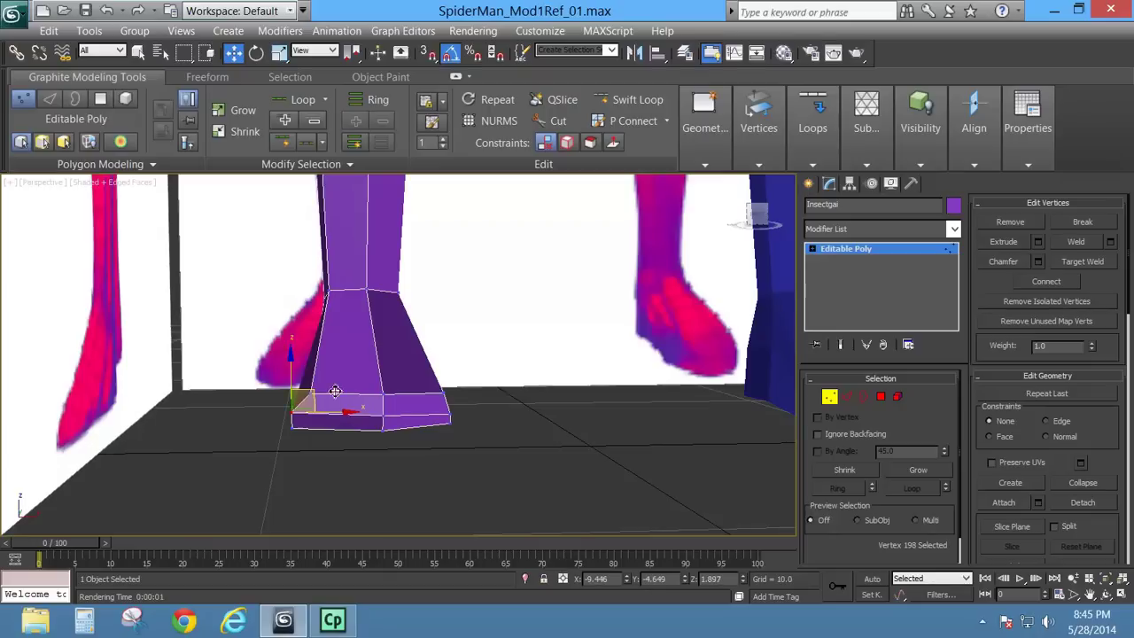
left_click(451, 414)
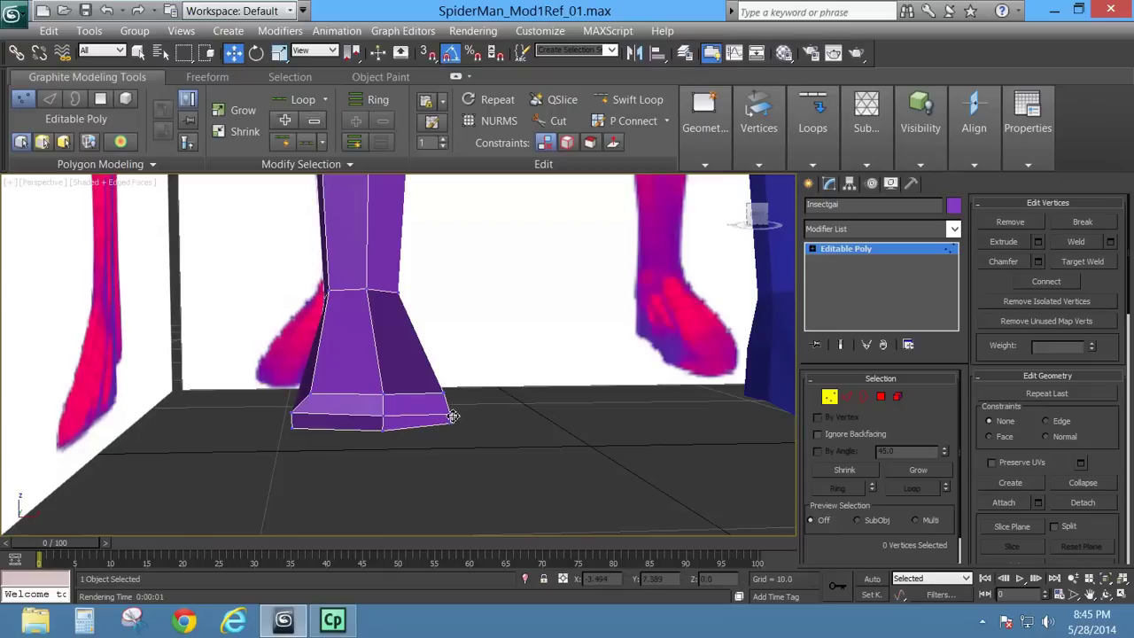
left_click(450, 409)
left_click_drag(468, 394, 494, 394)
middle_click_drag(493, 394, 398, 459, "alt")
Step: Lower the two side vertices at the front of the ankle, about 0.46 units along Z
middle_click_drag(410, 295, 503, 251, "alt")
left_click(505, 253)
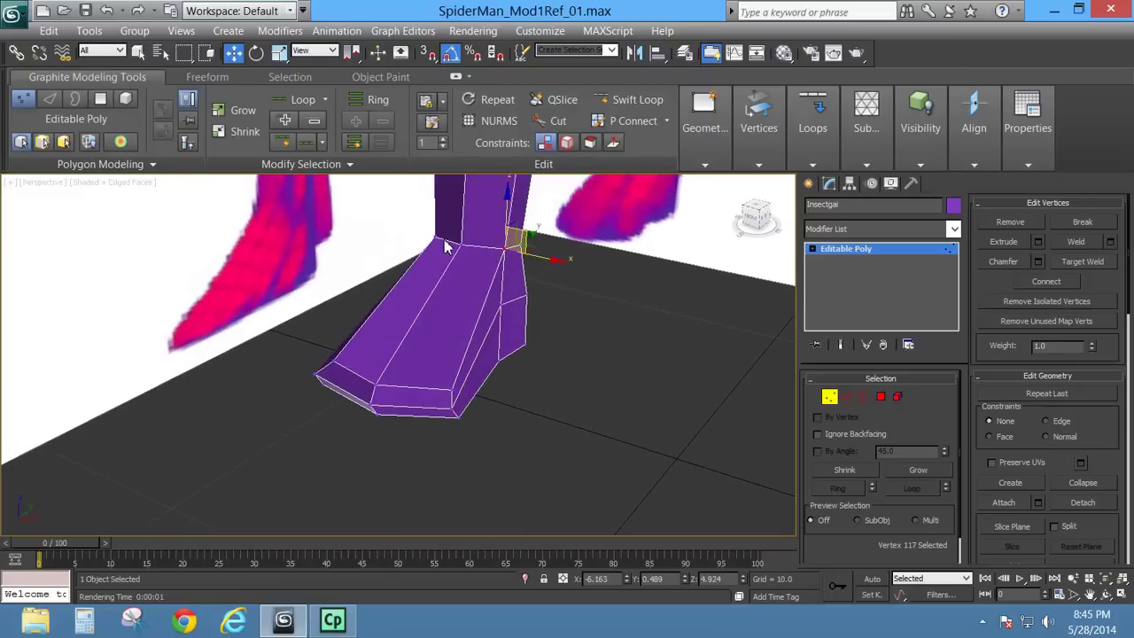
left_click(470, 211, "ctrl")
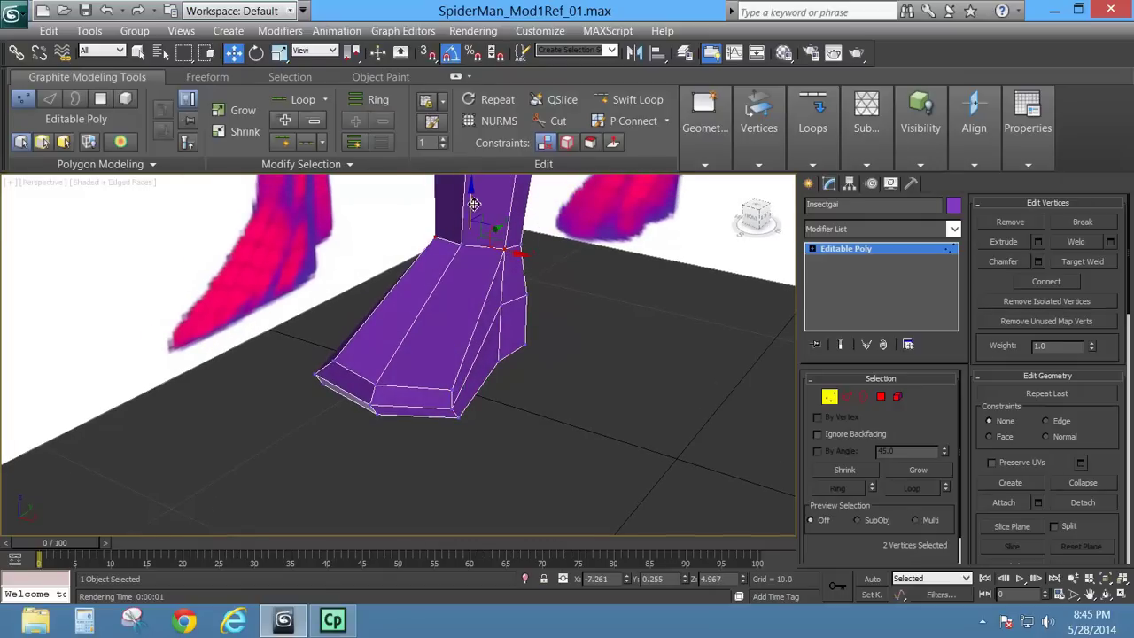
left_click_drag(470, 211, 468, 216)
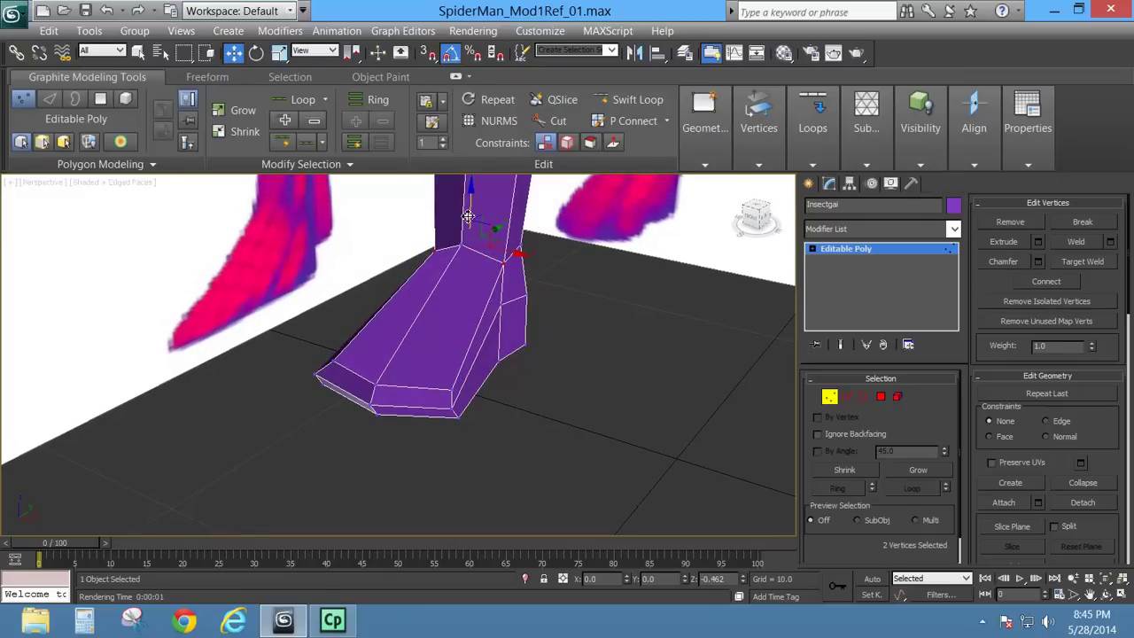
Step: Insert an edge loop with Swift Loop across the foot, midway between the ankle and the toes
middle_click_drag(519, 278, 554, 257, "alt")
left_click(628, 99)
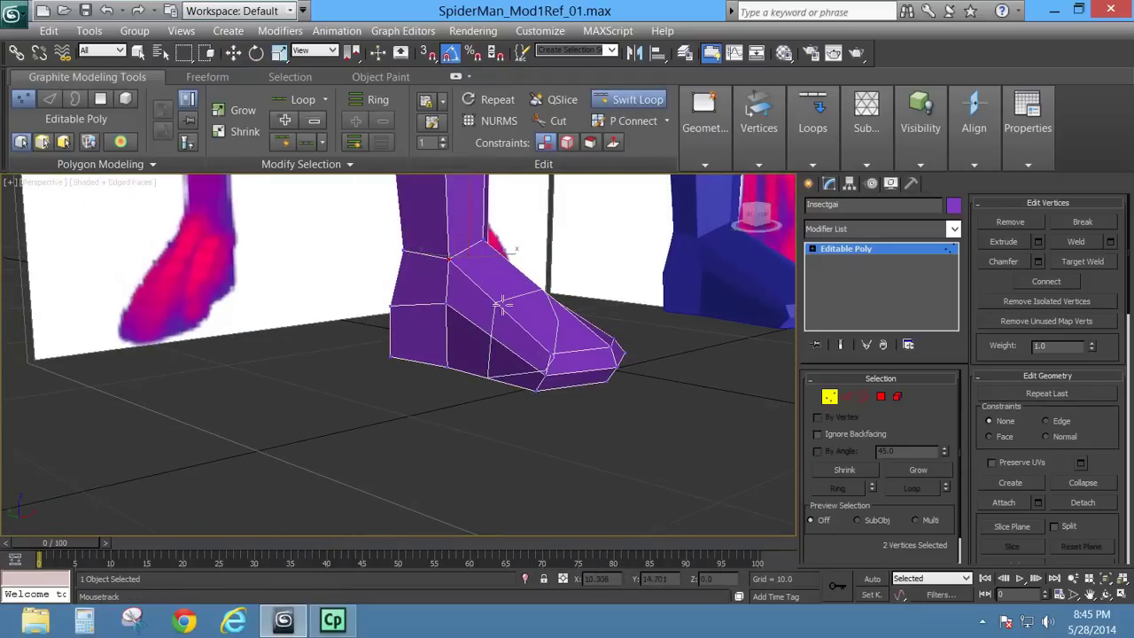
left_click(501, 304)
key("w")
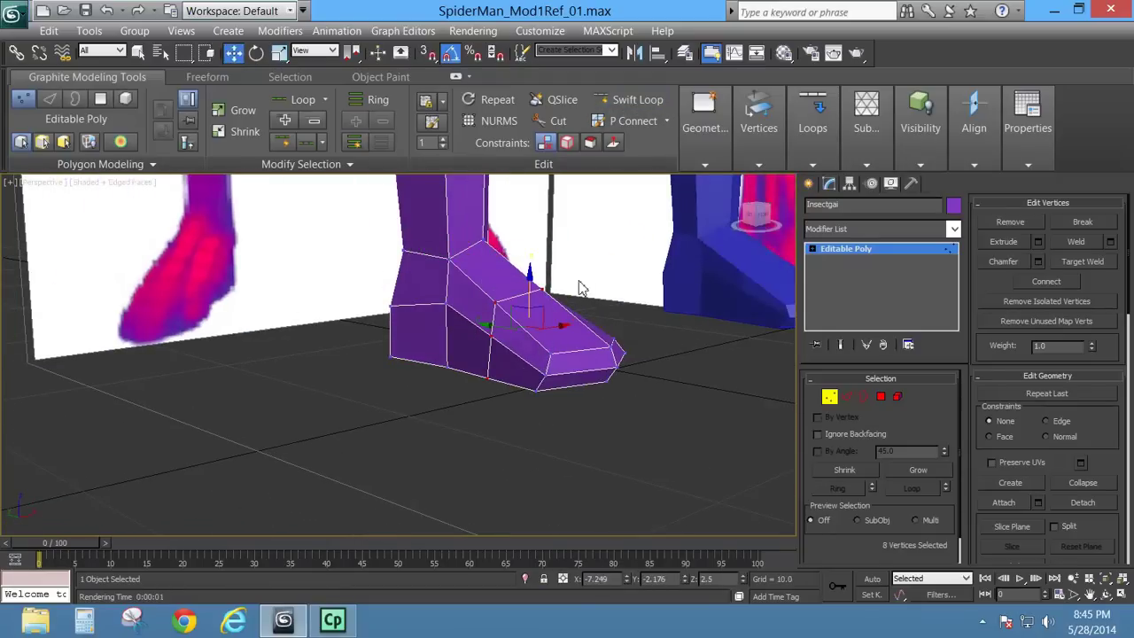
Step: In the Left view, move the new loop's upper vertices down and slightly back to match the reference instep
key("l")
scroll(571, 417, "up", 4)
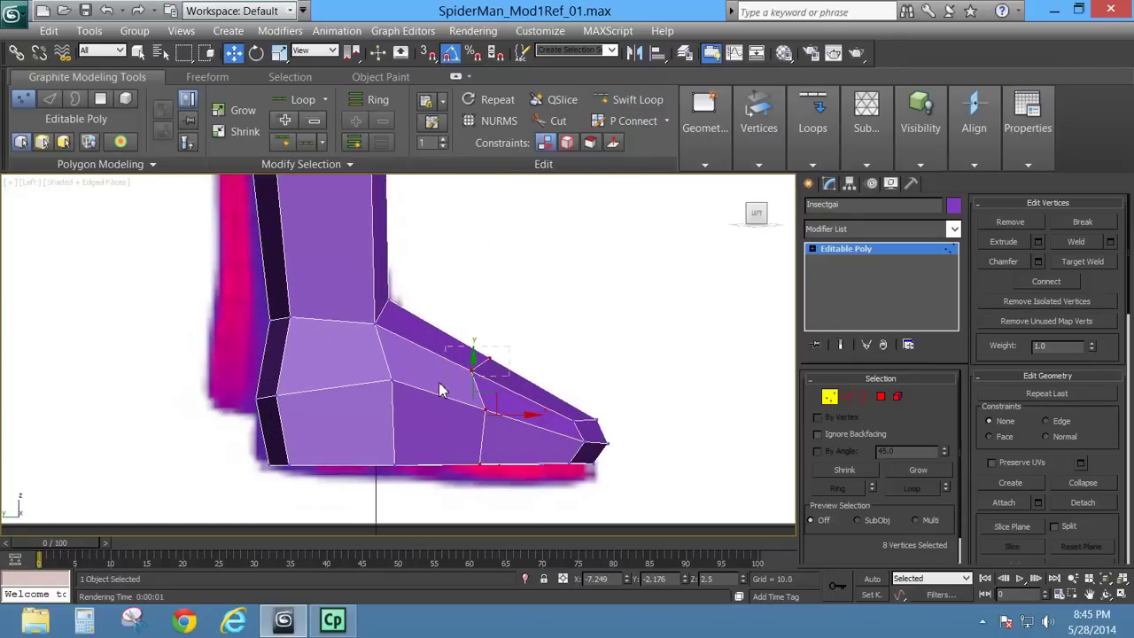
left_click_drag(460, 415, 460, 420)
left_click_drag(503, 372, 485, 392)
right_click(485, 392)
left_click_drag(553, 304, 425, 448)
left_click_drag(503, 378, 492, 398)
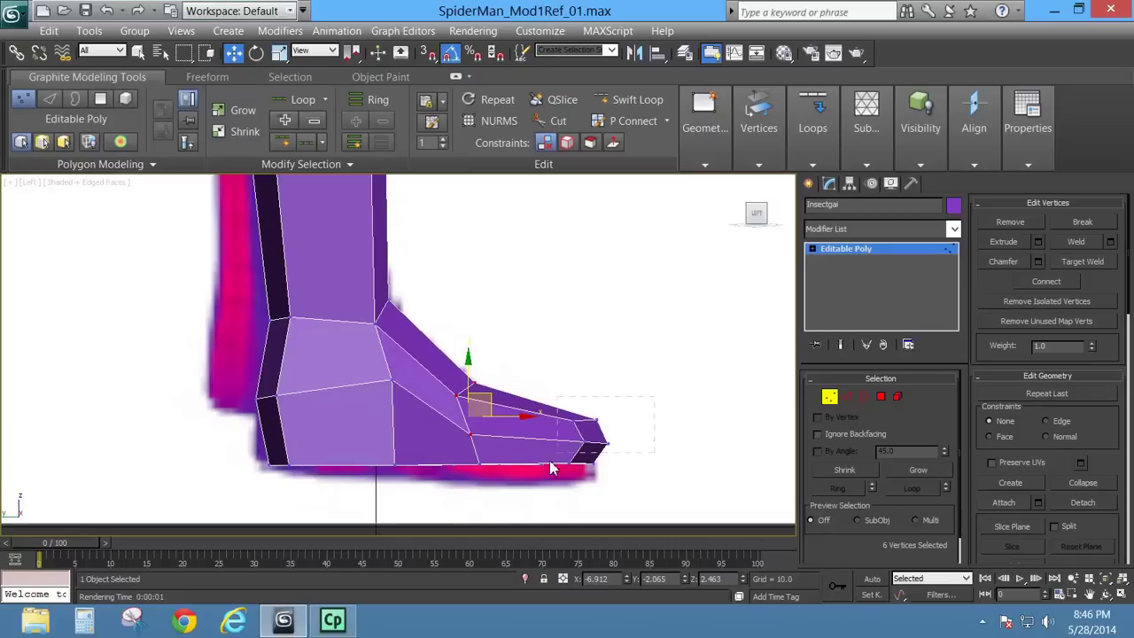
Step: From beneath the foot in the perspective view, move the edge at the toe end's inner corner forward along Y
left_click_drag(539, 501, 540, 501)
key("p")
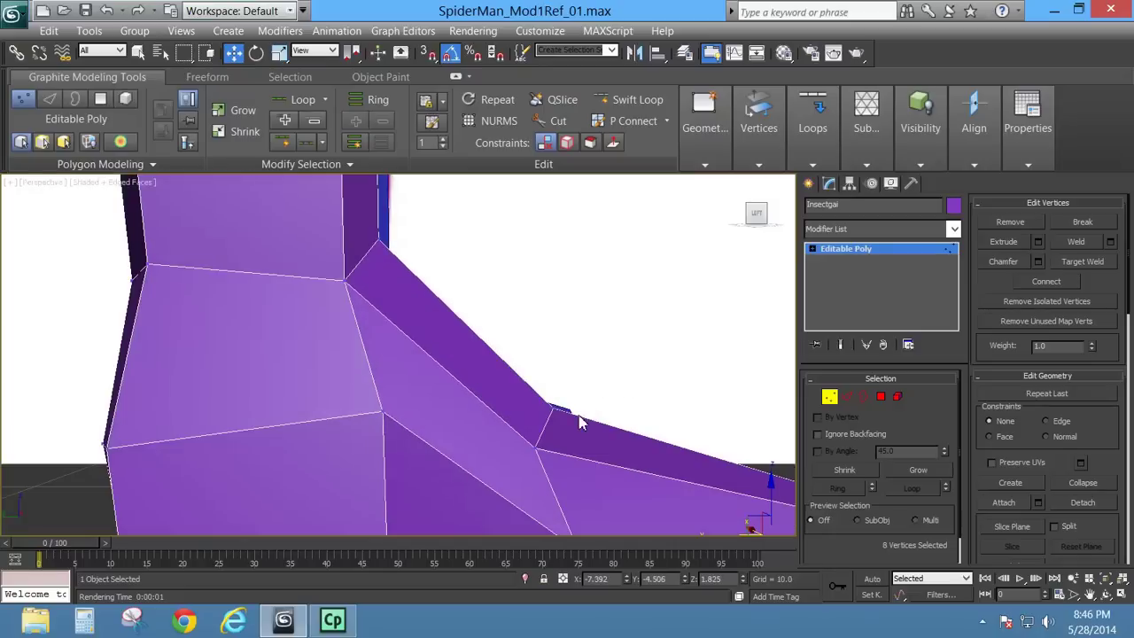
middle_click_drag(578, 414, 529, 345, "alt")
scroll(532, 425, "down", 5)
scroll(484, 400, "up", 4)
scroll(529, 364, "down", 5)
middle_click_drag(489, 391, 489, 351, "alt")
middle_click_drag(466, 412, 470, 346, "alt")
scroll(468, 395, "up", 4)
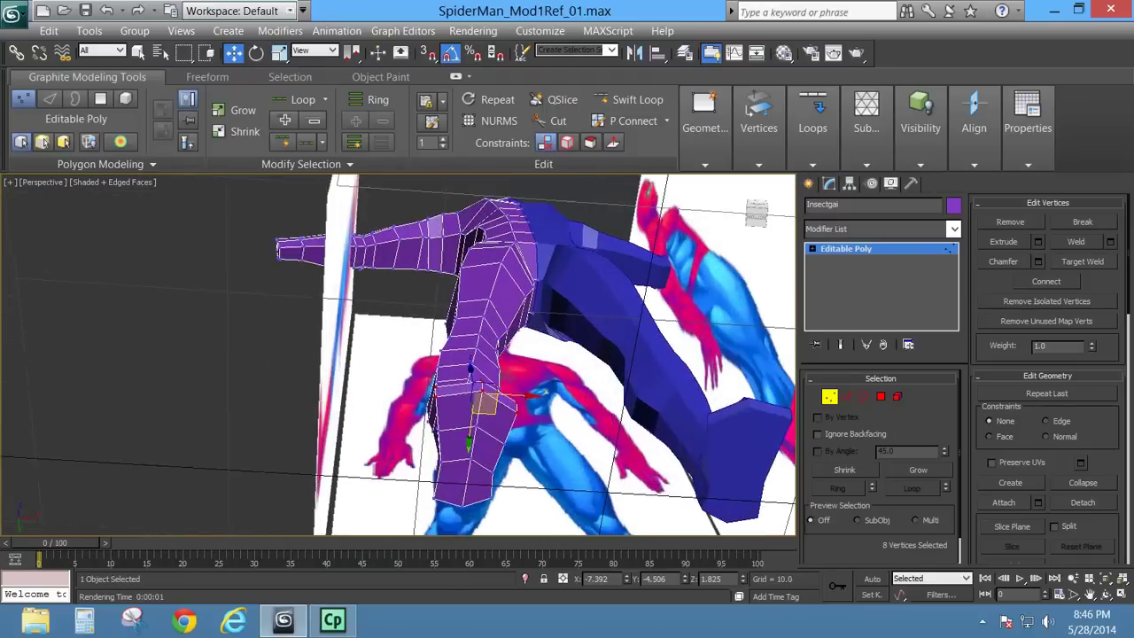
middle_click_drag(519, 418, 529, 388, "alt")
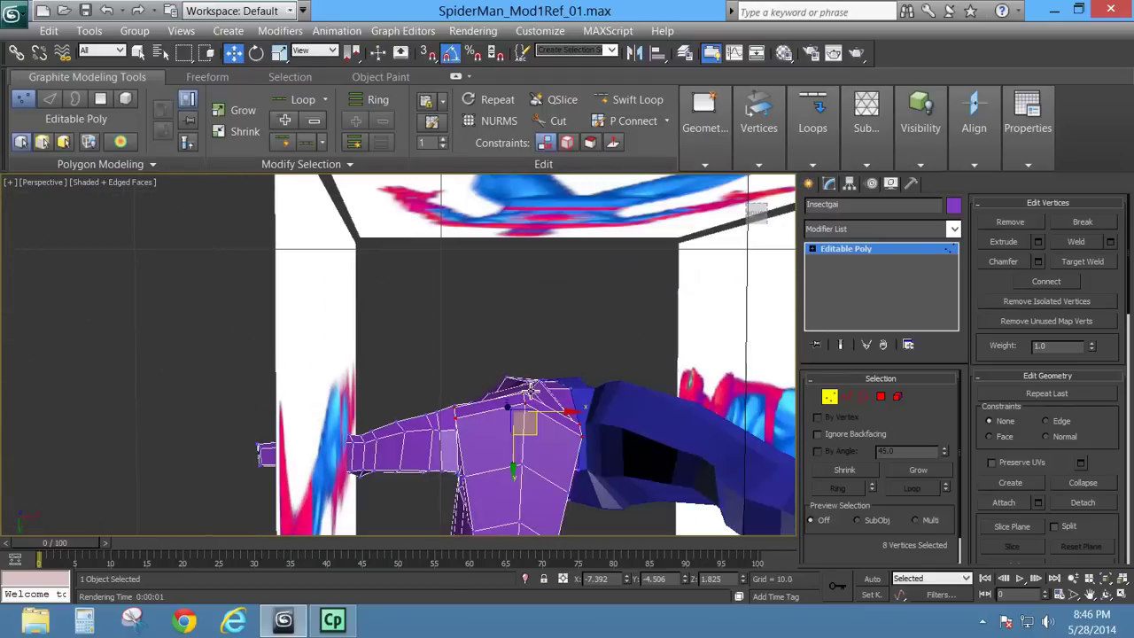
left_click(846, 396)
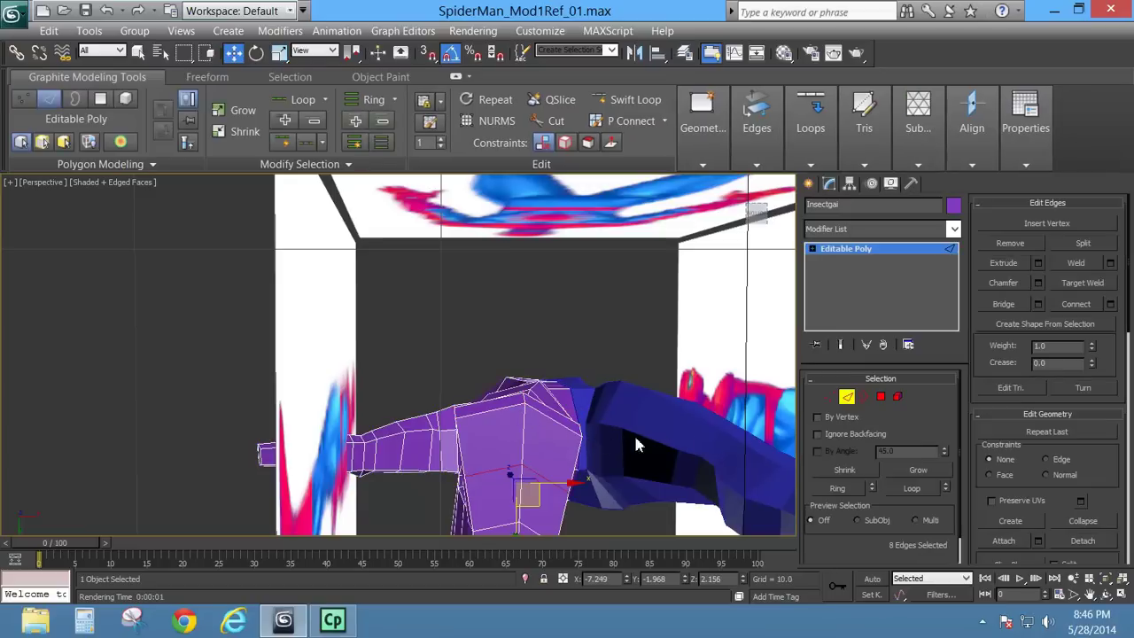
left_click(583, 432)
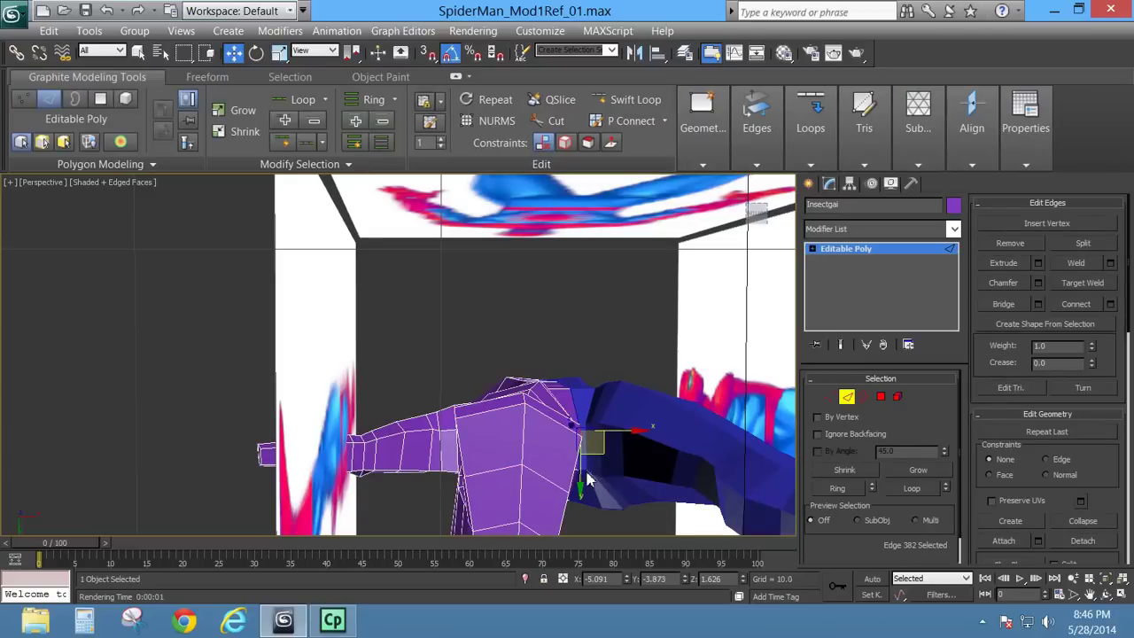
left_click_drag(587, 456, 587, 427)
middle_click_drag(573, 387, 809, 387, "alt")
Step: Move the inner toe vertex above the sole forward to line up with the extended inner corner
left_click(829, 397)
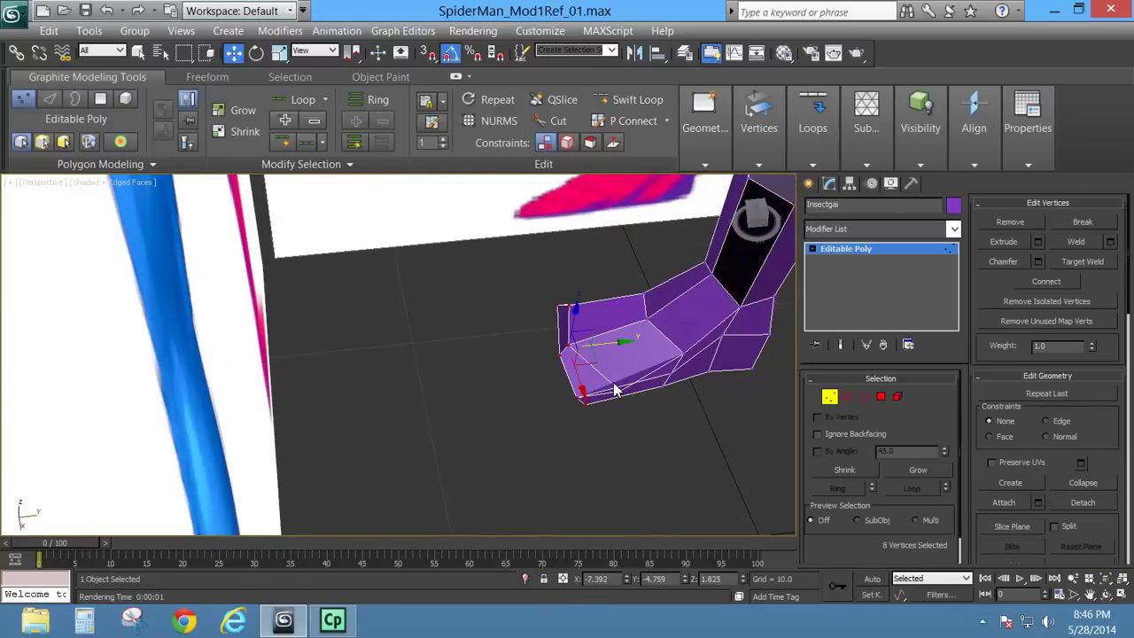
middle_click_drag(620, 394, 671, 431, "alt")
left_click(638, 370)
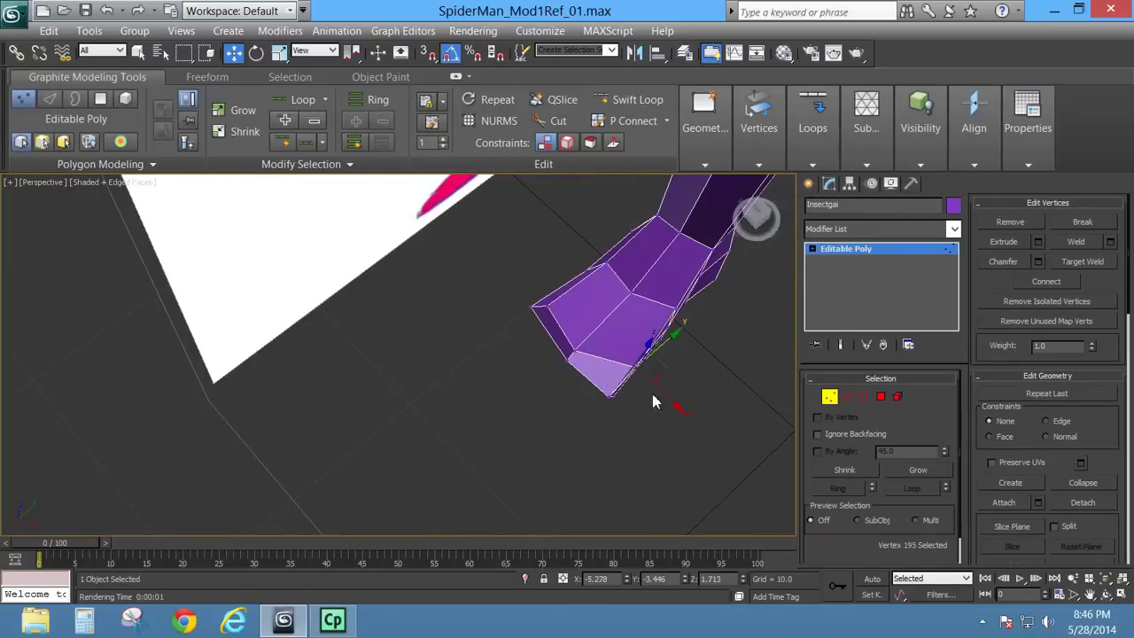
left_click_drag(667, 364, 646, 358)
middle_click_drag(654, 410, 693, 375, "alt")
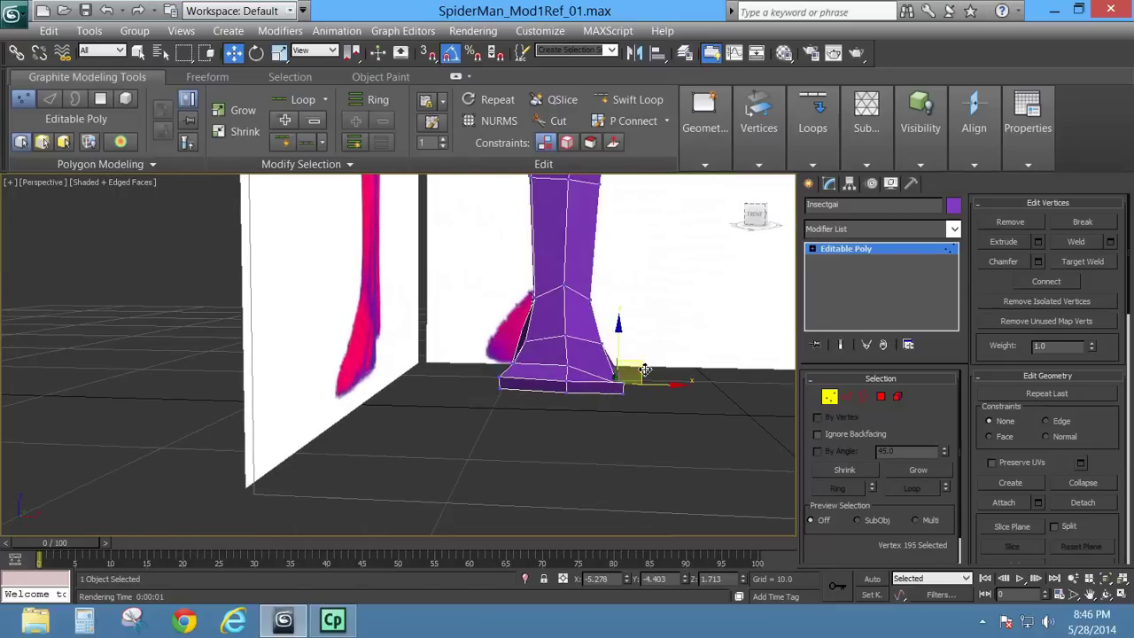
Step: Move the inner toe vertex above the sole up and slightly toward the middle of the foot in the XZ plane
left_click_drag(645, 370, 632, 352)
middle_click_drag(634, 390, 691, 376, "alt")
Step: Select all polygons of the foot from the toes back to the heel and up to the ankle, including the sole
left_click(882, 397)
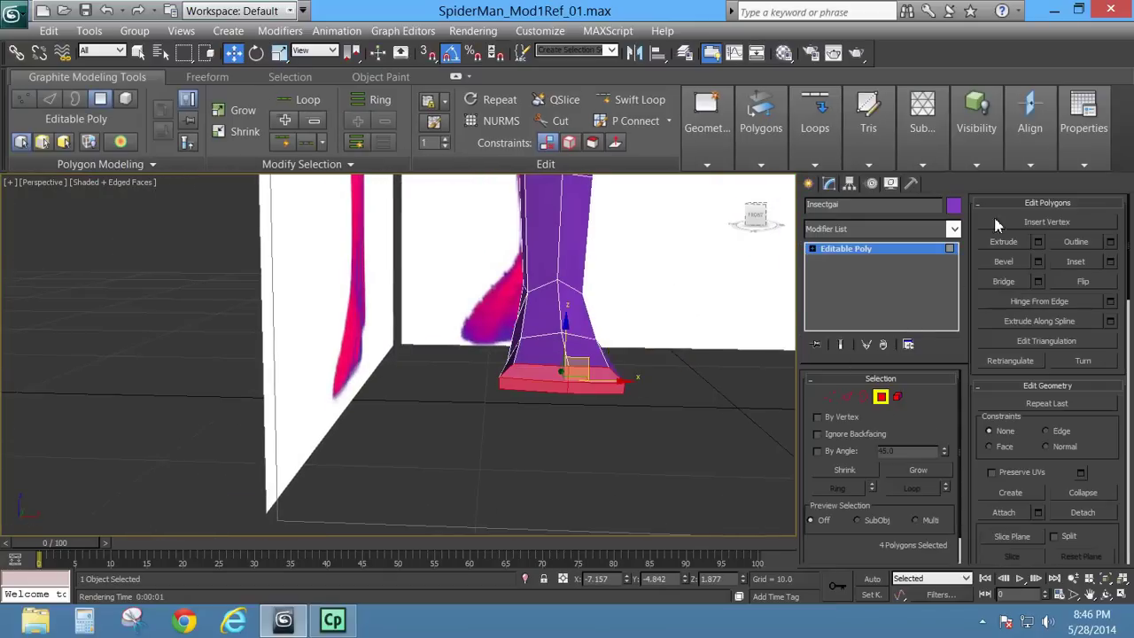
left_click(918, 474)
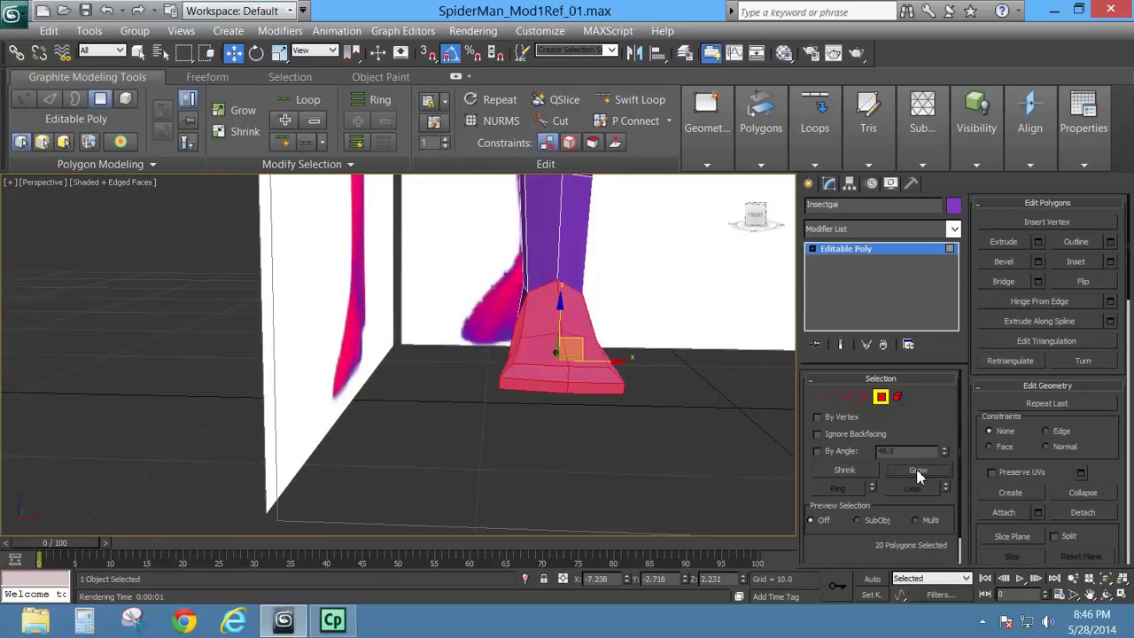
middle_click_drag(434, 393, 602, 406, "alt")
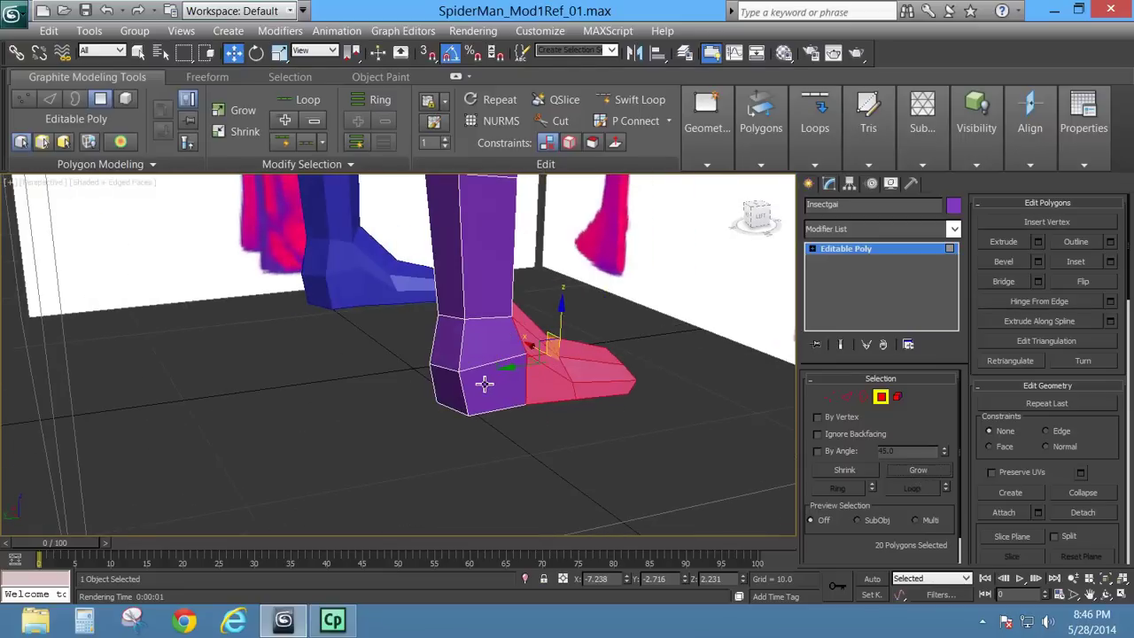
left_click(483, 382, "ctrl")
left_click(481, 349, "ctrl")
left_click(450, 385, "ctrl")
middle_click_drag(450, 384, 544, 336, "alt")
left_click(522, 347, "ctrl")
left_click(519, 396, "ctrl")
left_click(595, 359, "ctrl")
left_click(587, 392, "ctrl")
left_click(537, 340, "ctrl")
left_click(577, 339, "ctrl")
Step: Rotate the selected foot polygons -10 degrees about Z so the toes turn outward
key("e")
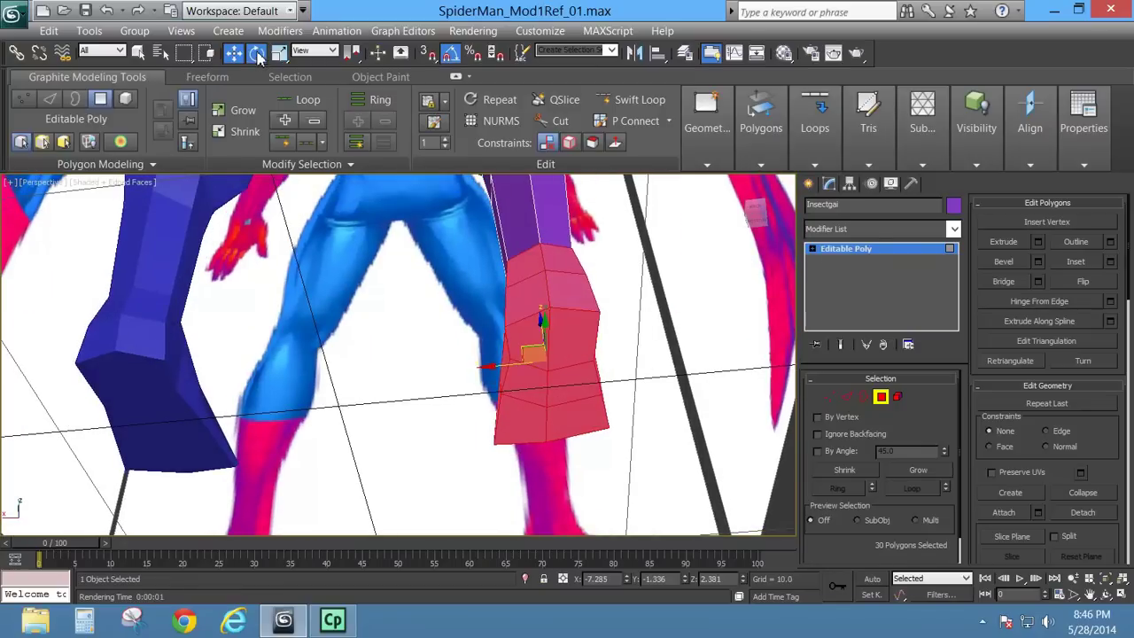
left_click_drag(546, 325, 531, 326)
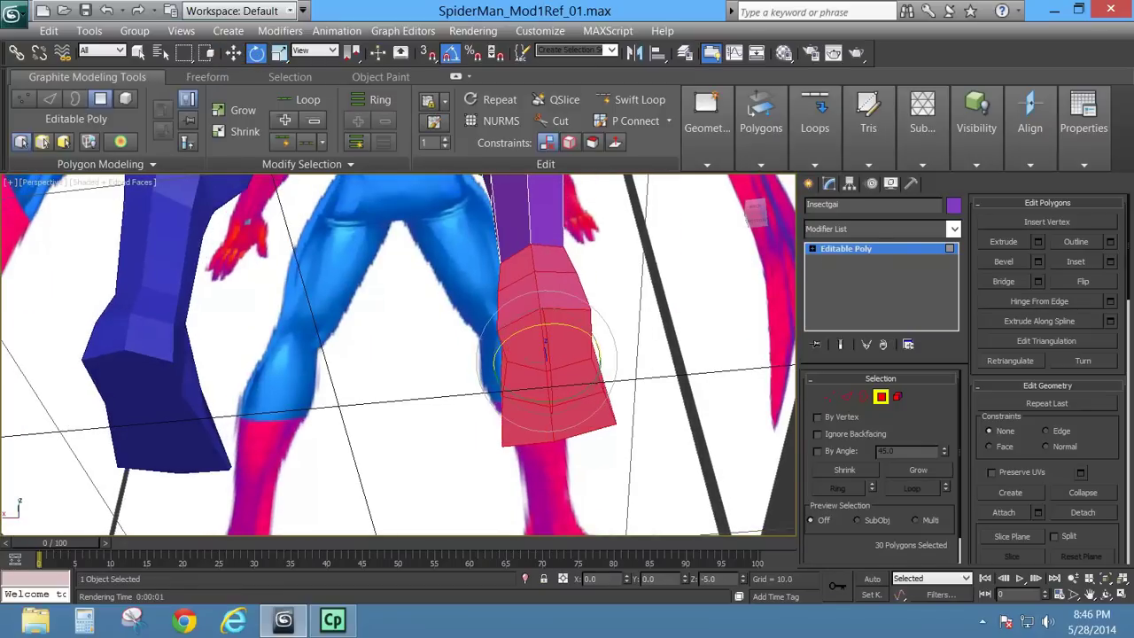
left_click_drag(593, 361, 595, 372)
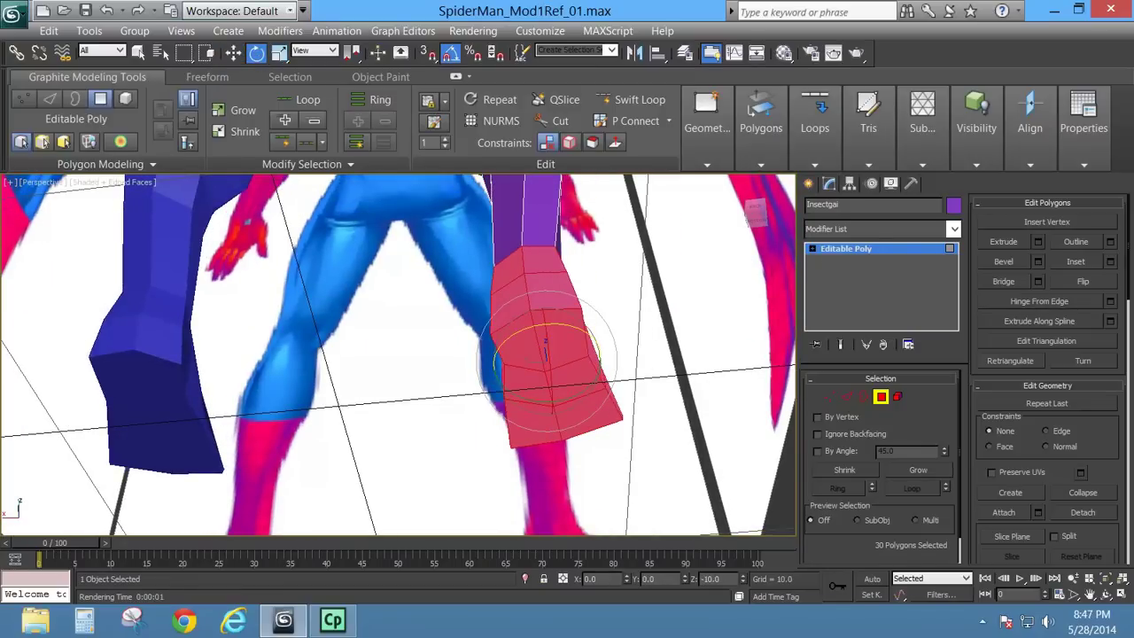
Step: In the Front view, move the rotated foot about -0.51 along X toward the reference foot and compare it in the Left view
left_click(233, 52)
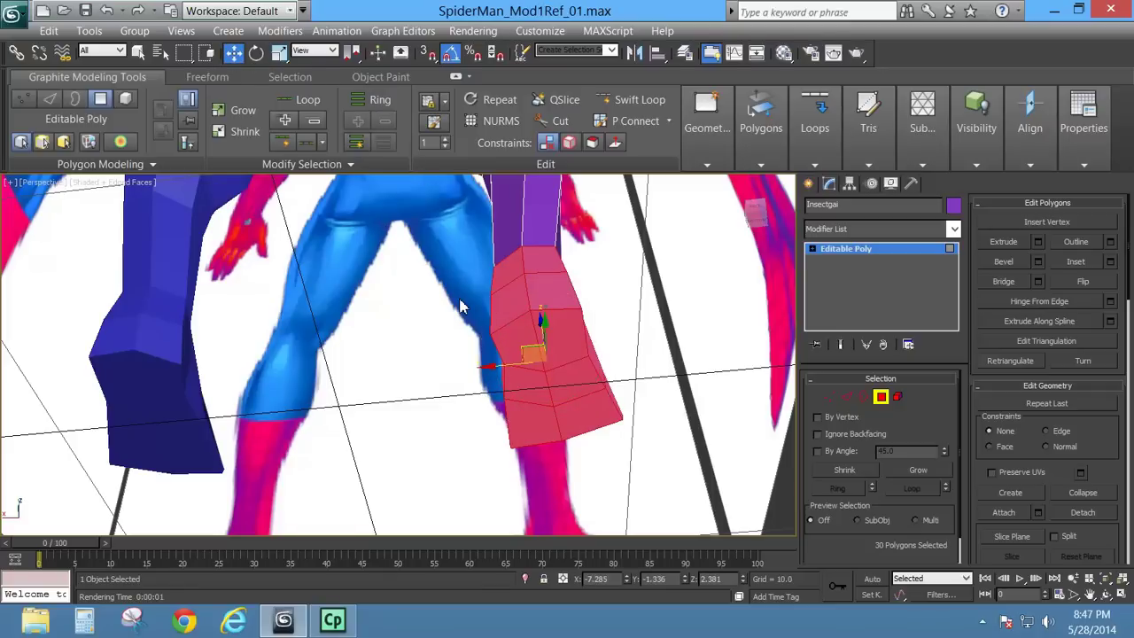
key("f")
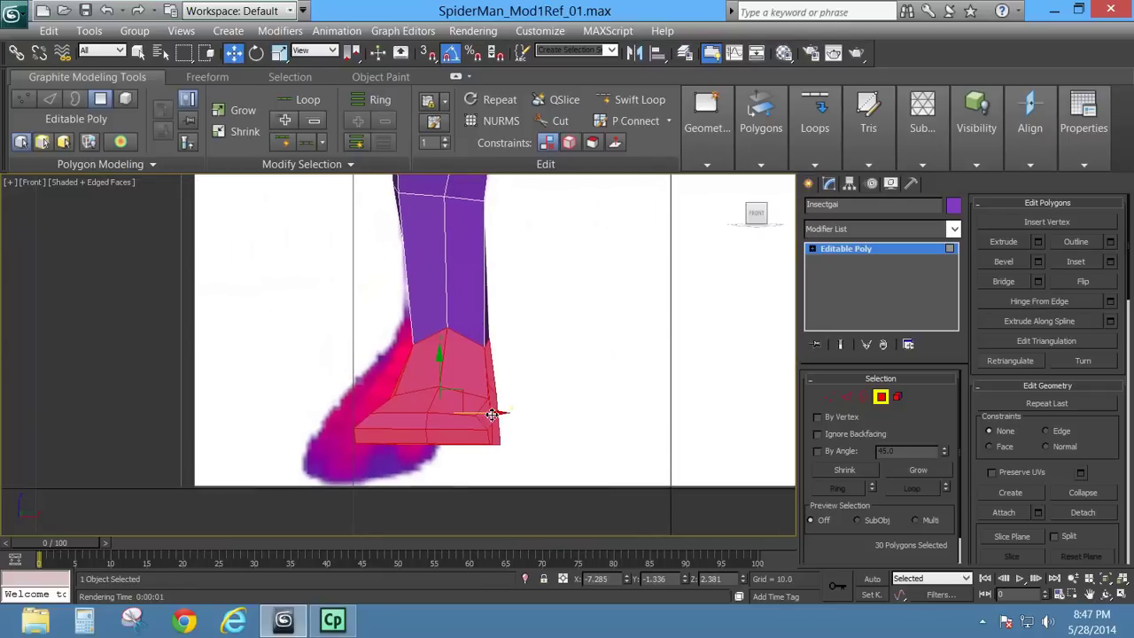
left_click_drag(492, 414, 481, 415)
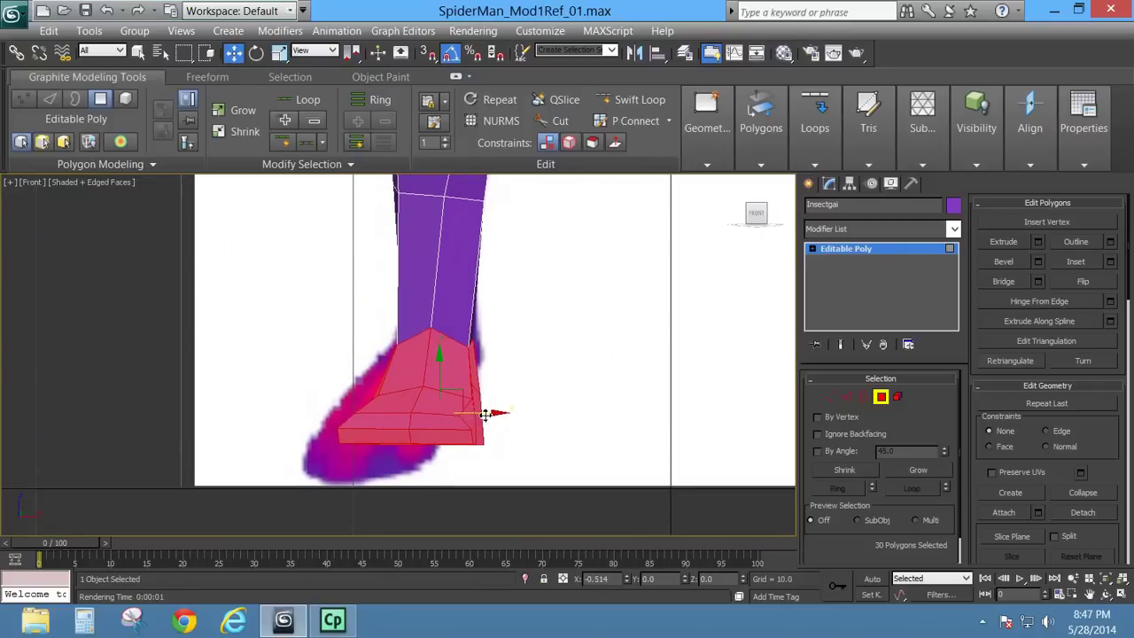
key("l")
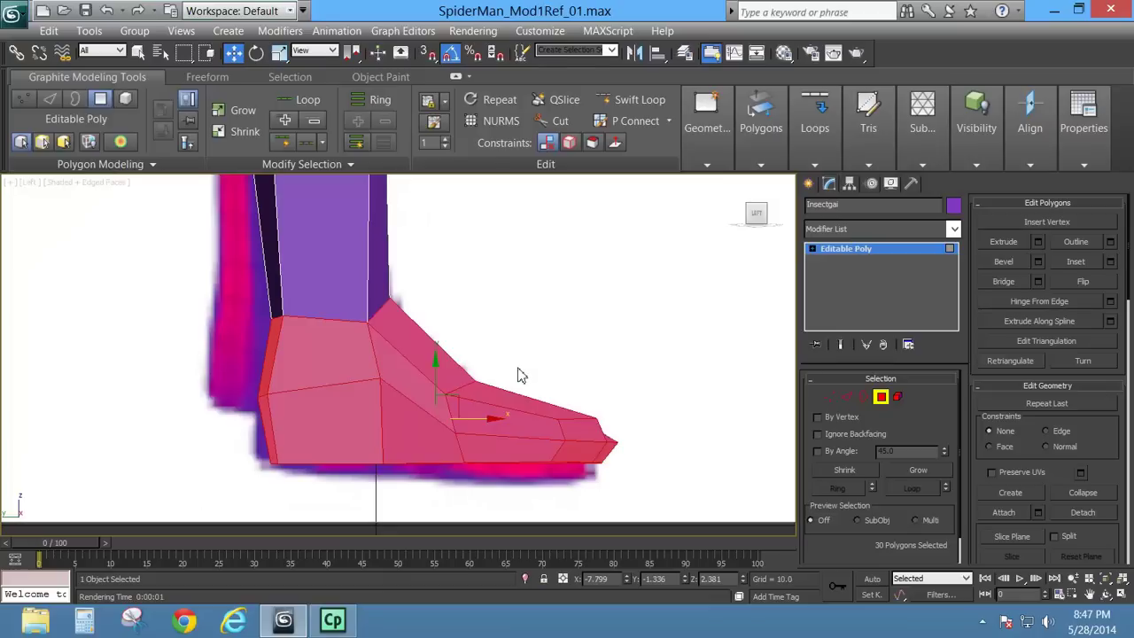
scroll(519, 375, "down", 5)
scroll(519, 375, "up", 2)
scroll(519, 375, "up", 4)
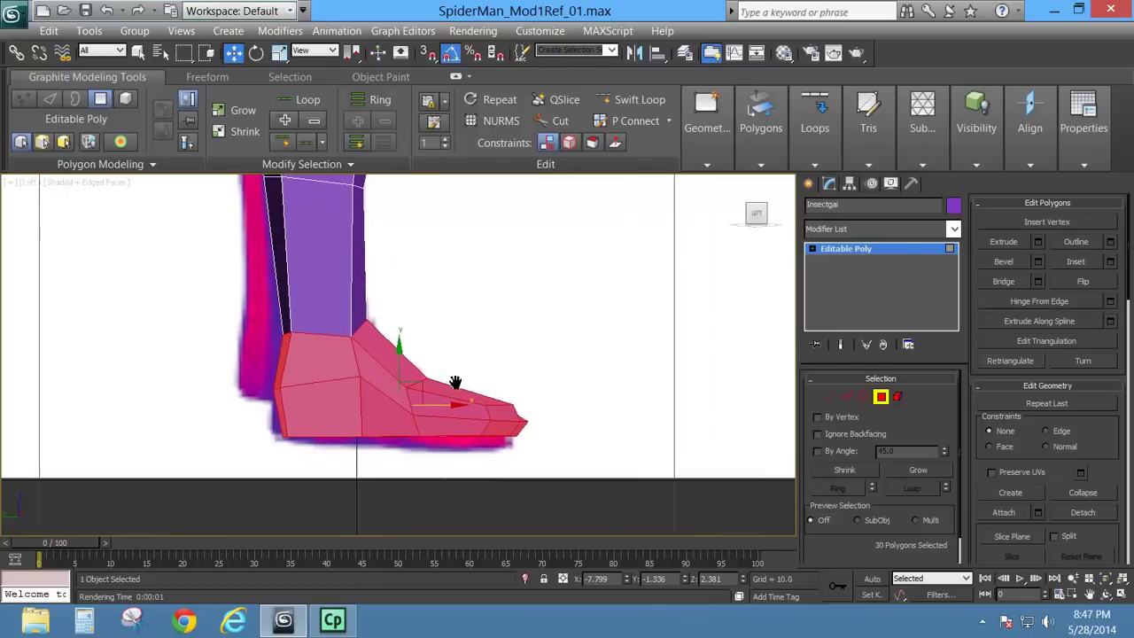
Step: Insert two edge loops with Swift Loop, one across the front of the foot and one between the ankle and the instep
left_click(881, 399)
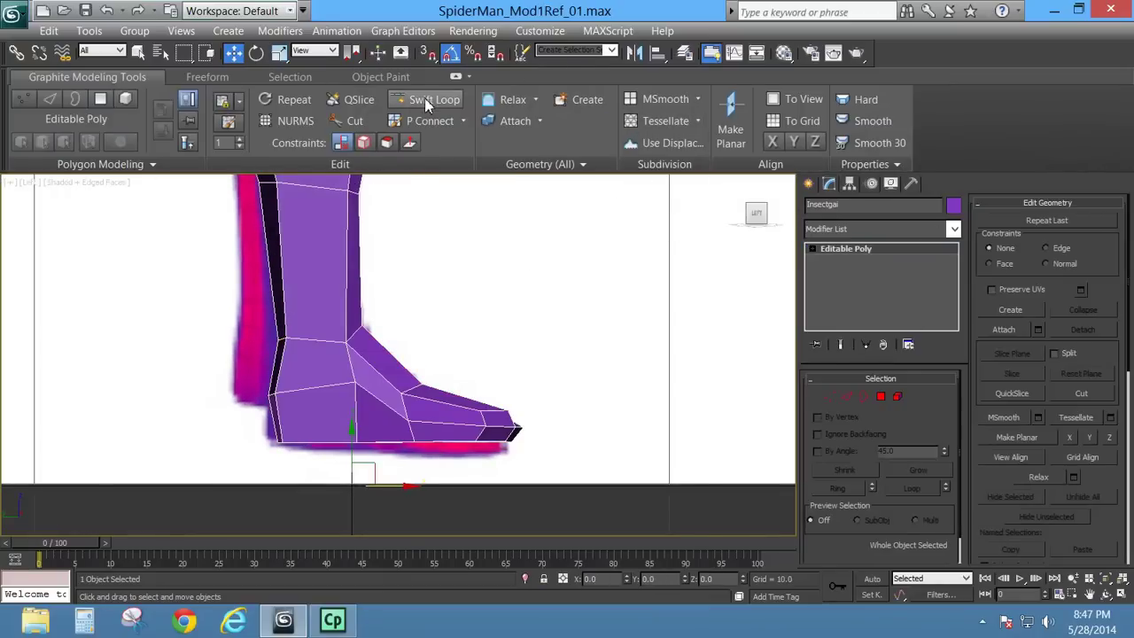
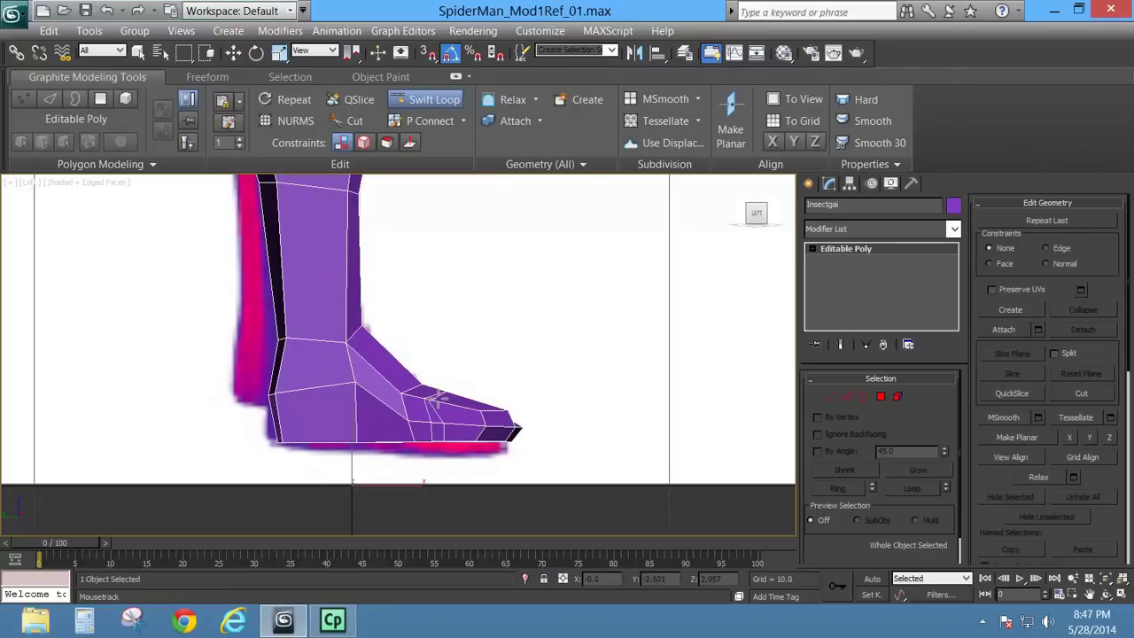
left_click(371, 374)
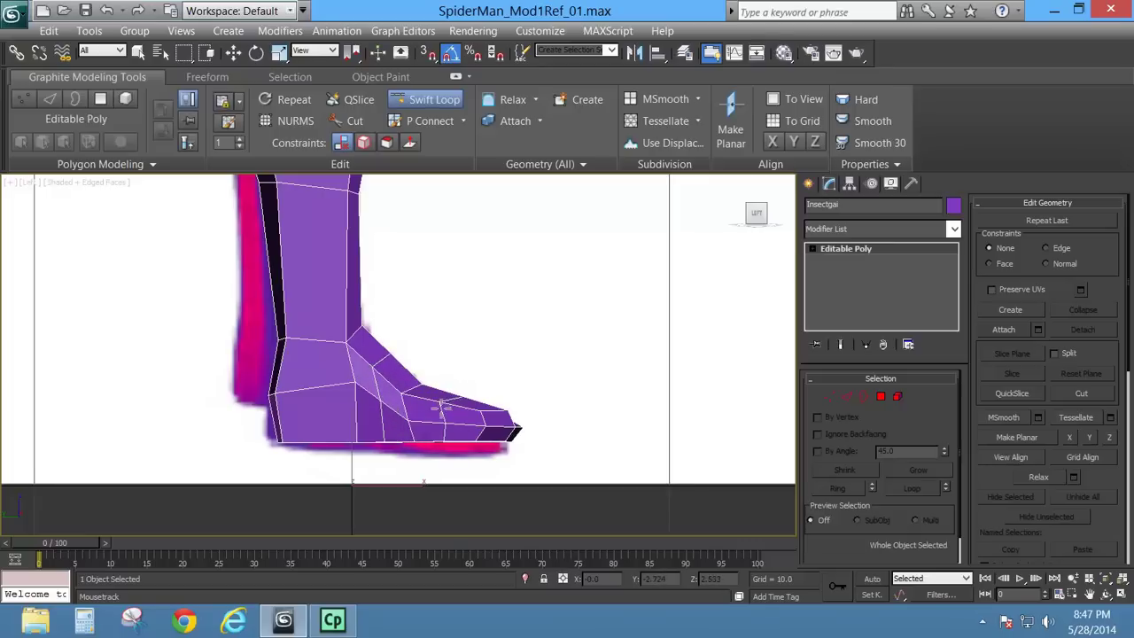
Step: In the Left view, move the outer side vertices below the ankle and on the new instep loop back and slightly down
left_click(830, 397)
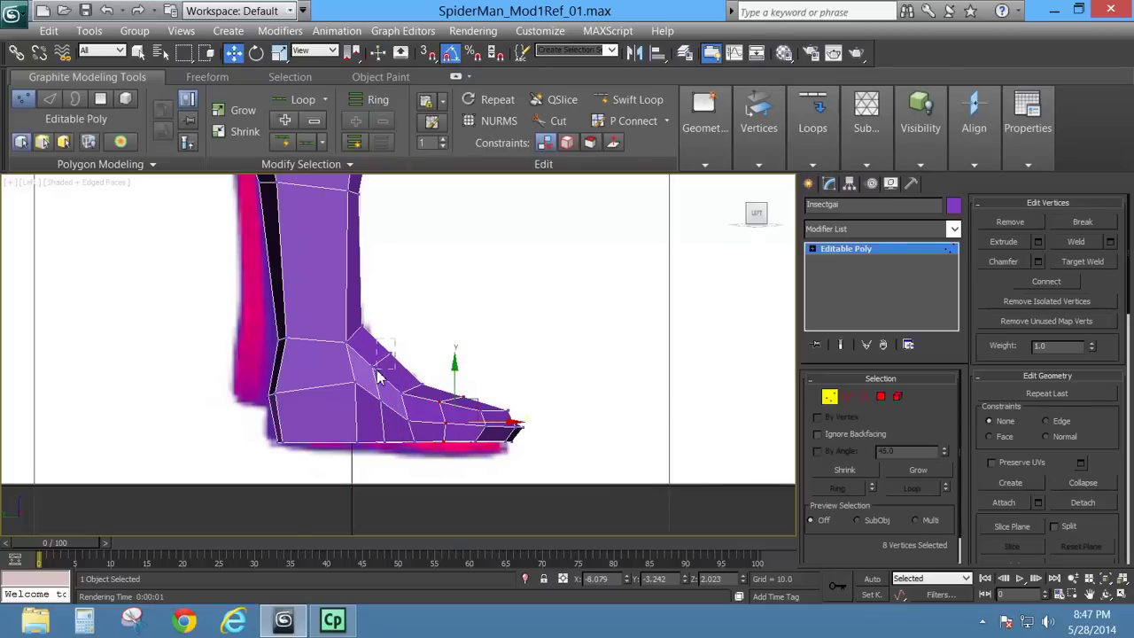
left_click_drag(368, 377, 367, 379)
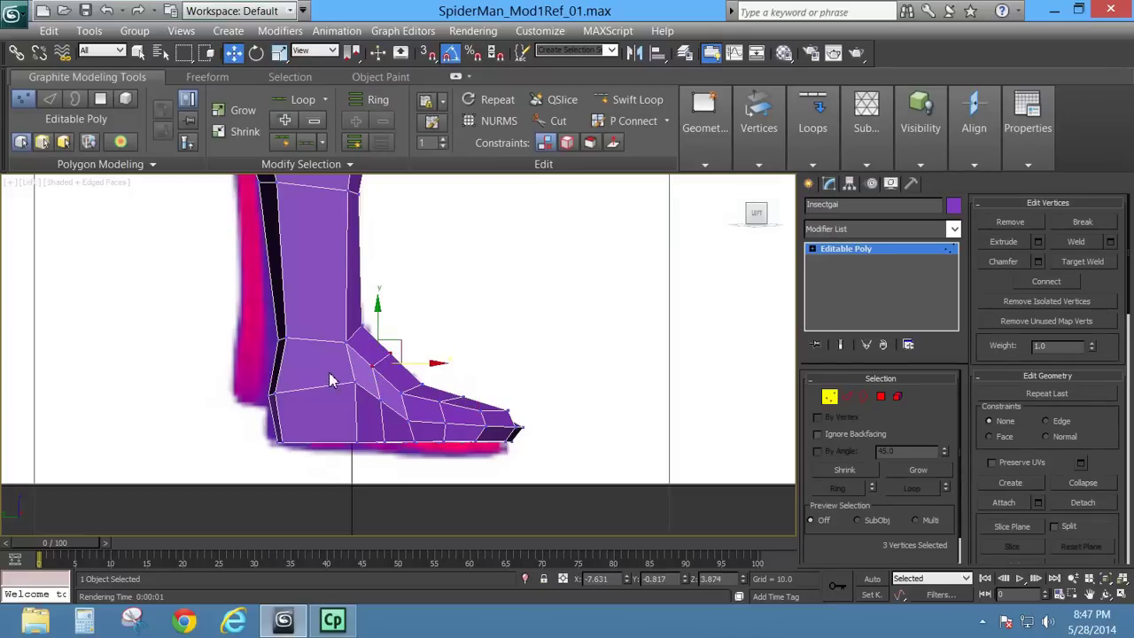
key("F3")
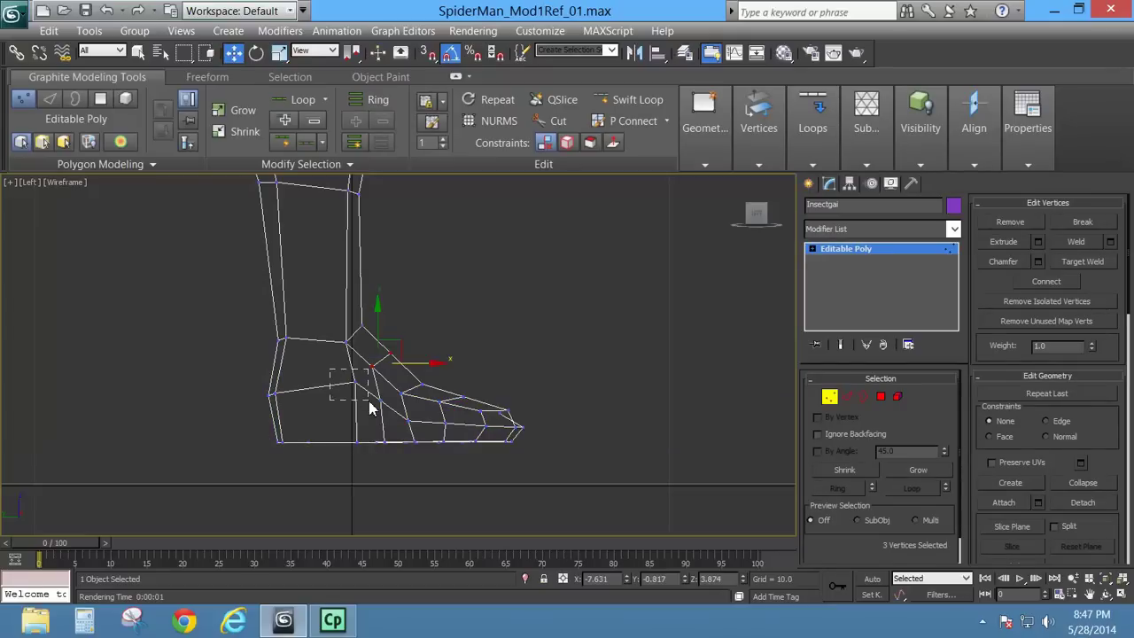
key("F3")
mouse_move(369, 401)
left_mouse_down()
mouse_move(364, 372)
mouse_move(352, 379)
mouse_move(399, 389)
mouse_move(388, 402)
left_mouse_up()
left_click(370, 416)
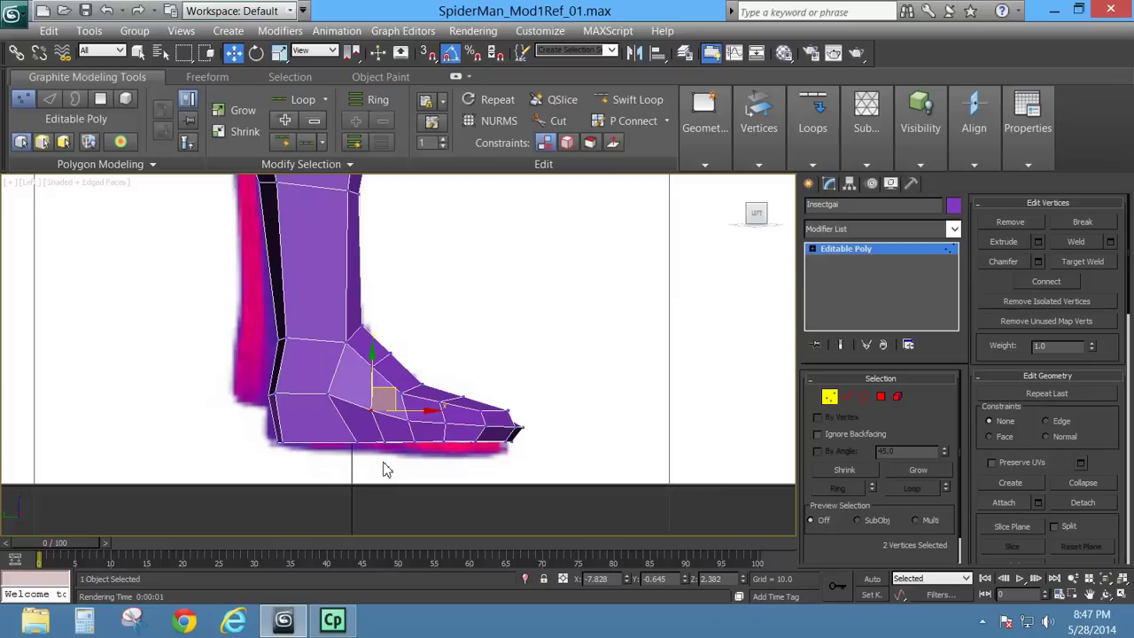
Step: From beneath the foot, move the sole's middle vertices back toward the heel along Y to straighten the crosswise edges
key("p")
middle_click_drag(406, 446, 400, 402, "alt")
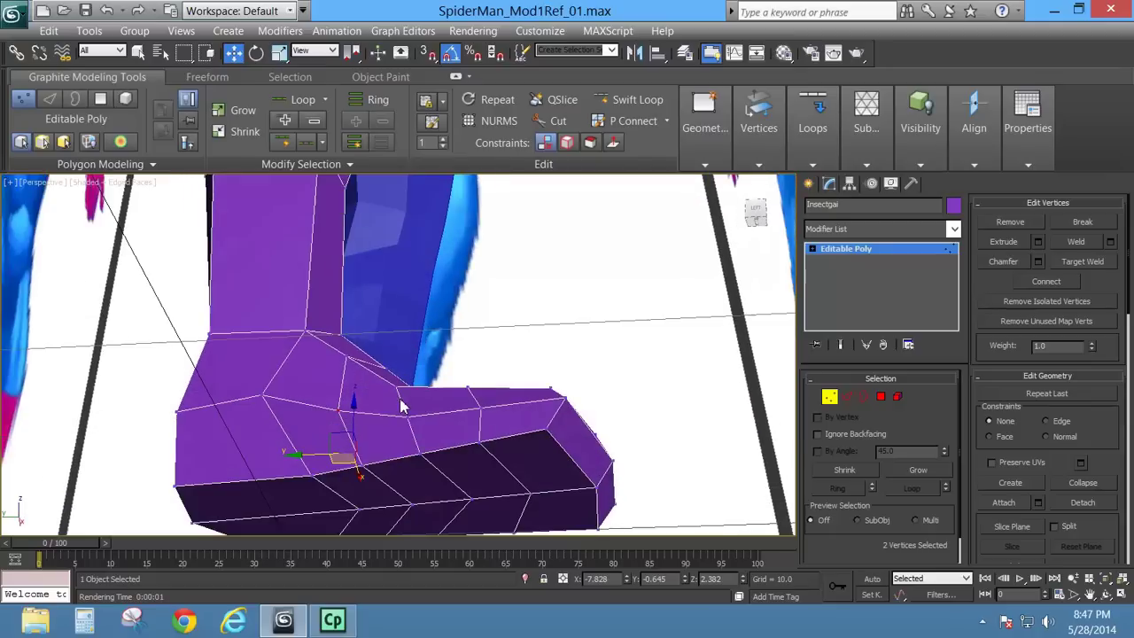
middle_click_drag(405, 466, 387, 357, "alt")
left_click(359, 398)
left_click_drag(306, 395, 265, 398)
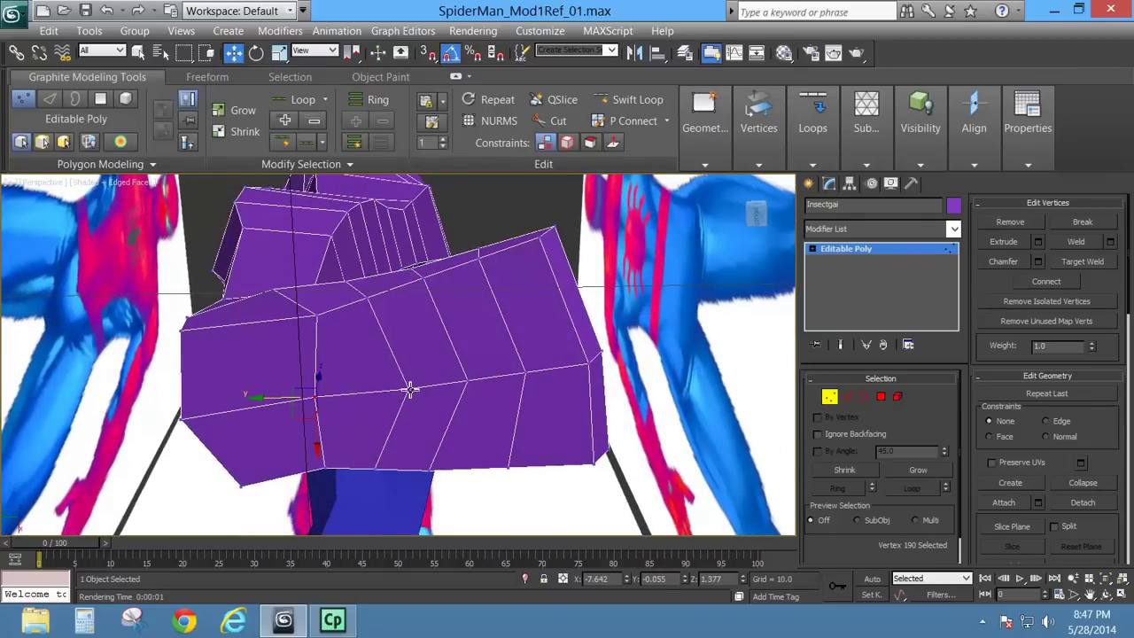
left_click(407, 388)
left_click_drag(368, 388, 335, 391)
left_click(431, 383)
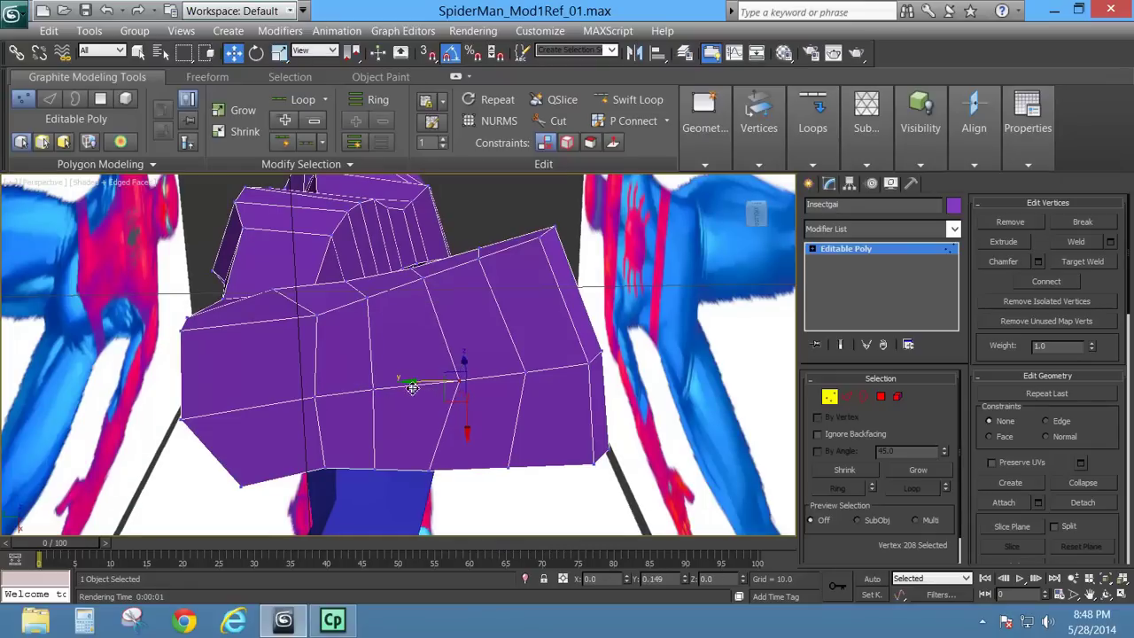
left_click(520, 374)
left_click_drag(480, 379, 452, 388)
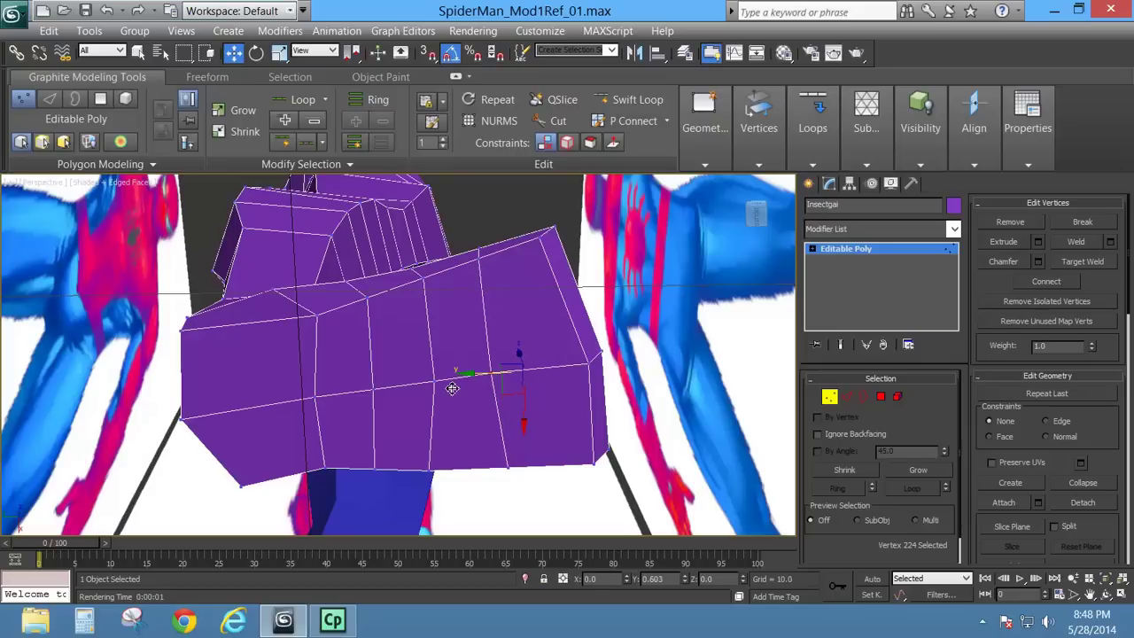
Step: Select five vertices along the inner side of the midfoot and move them inward along X to form the arch
middle_click_drag(454, 388, 573, 321, "alt")
left_click(611, 305)
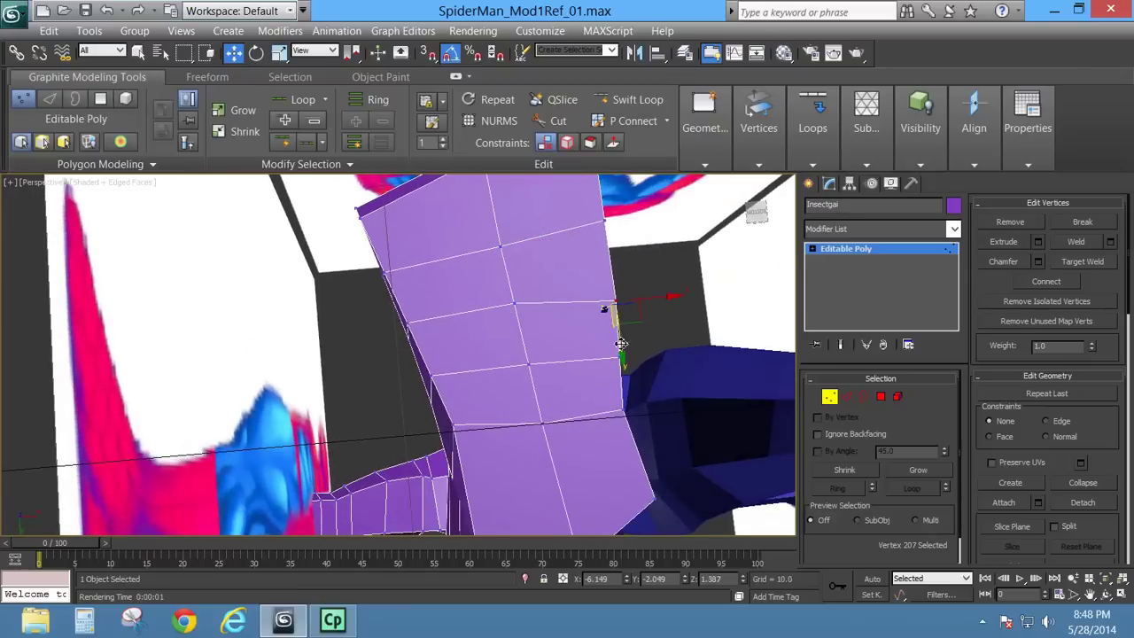
left_click(622, 358, "ctrl")
middle_click_drag(652, 352, 578, 436, "alt")
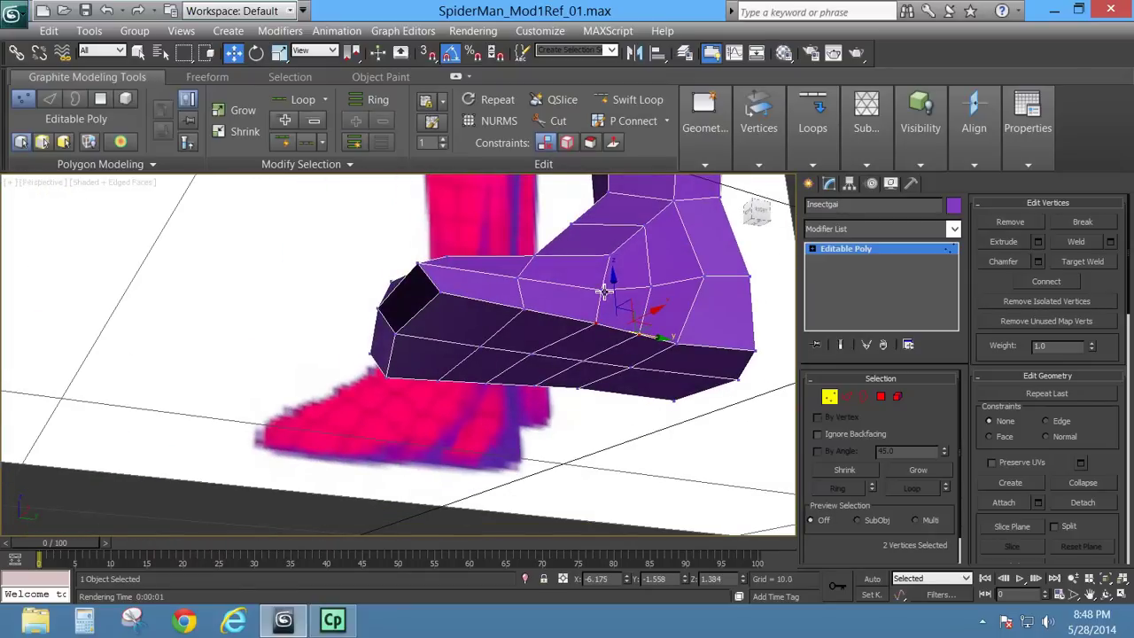
left_click(645, 284, "ctrl")
left_click(620, 256, "ctrl")
left_click(622, 334, "ctrl")
middle_click_drag(623, 334, 640, 323, "alt")
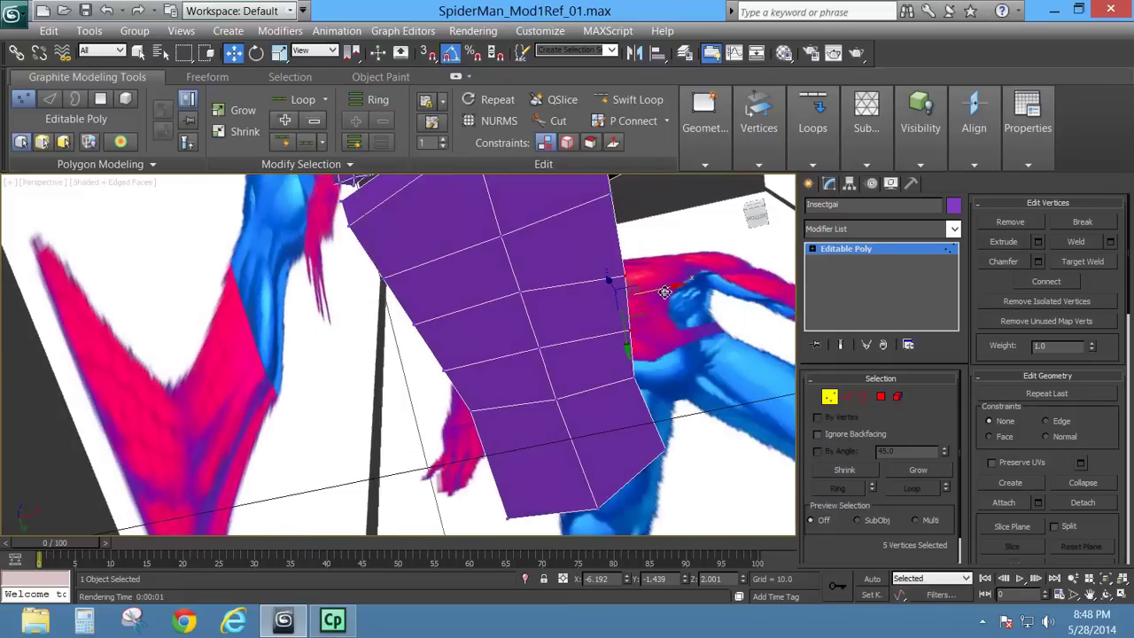
left_click_drag(665, 291, 645, 298)
Step: Move the three midfoot vertices on the sole's outer edge slightly outward along X to smooth the foot's outline
left_click(473, 413)
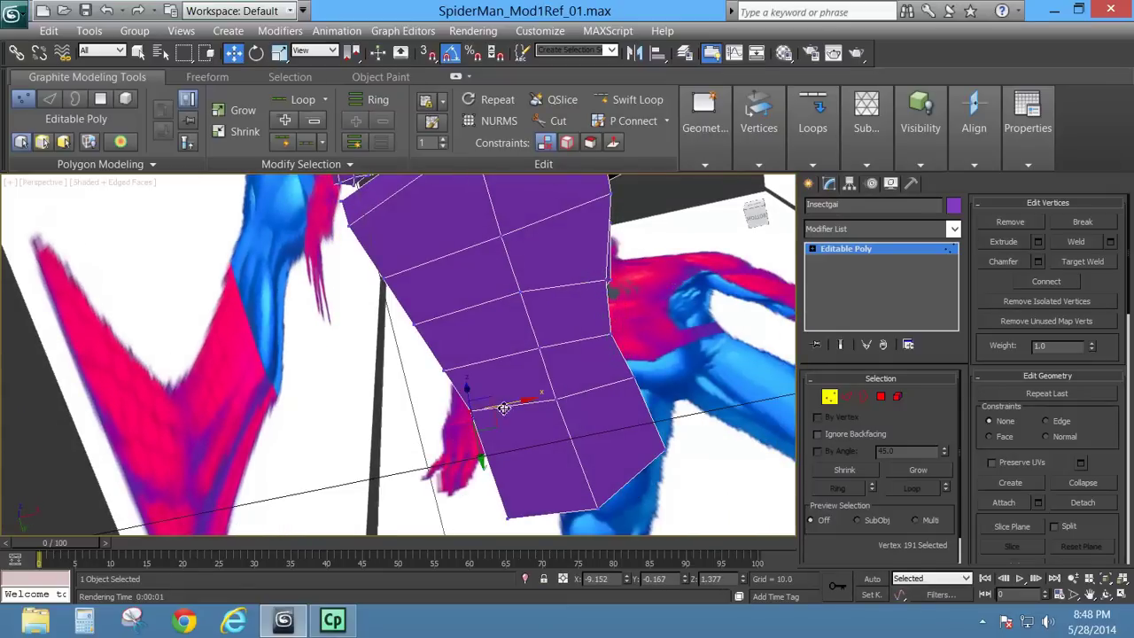
left_click(445, 373)
left_click_drag(477, 372, 447, 322)
left_click(415, 324)
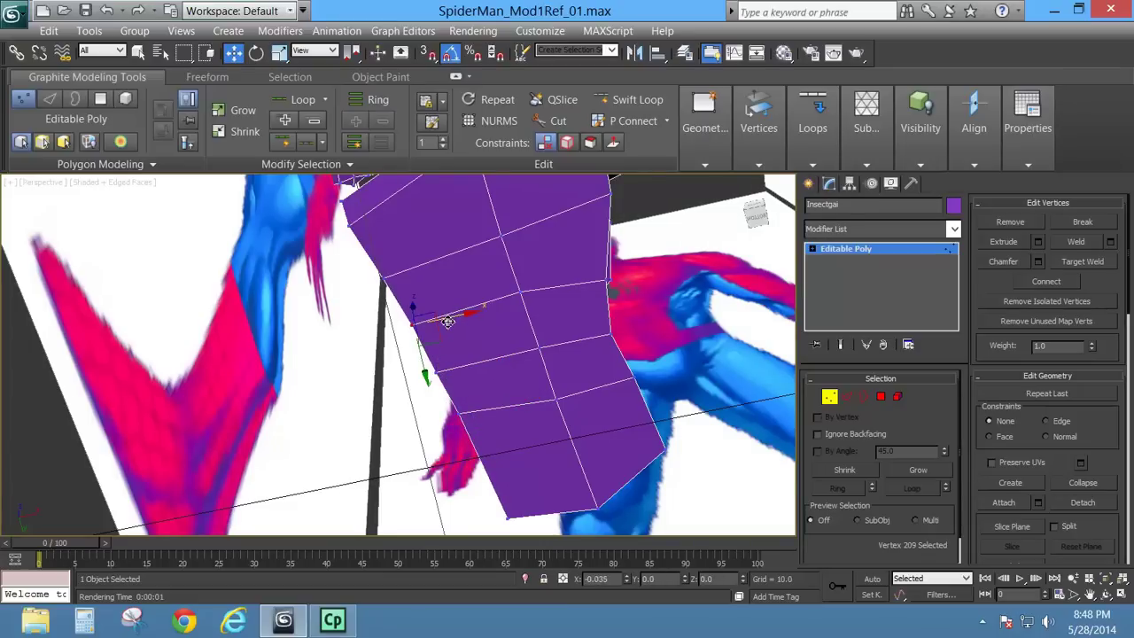
Step: On the inner side of the foot, move the side vertices behind the toes forward along Y to even out the loops
middle_click_drag(446, 324, 581, 433, "alt")
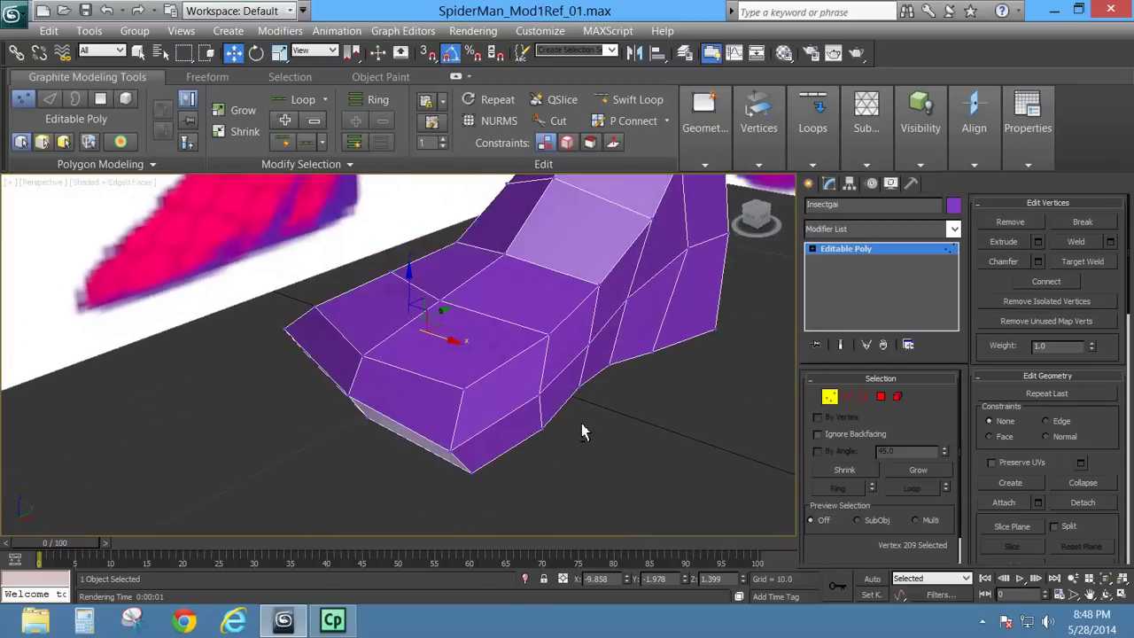
middle_click_drag(656, 329, 567, 339, "alt")
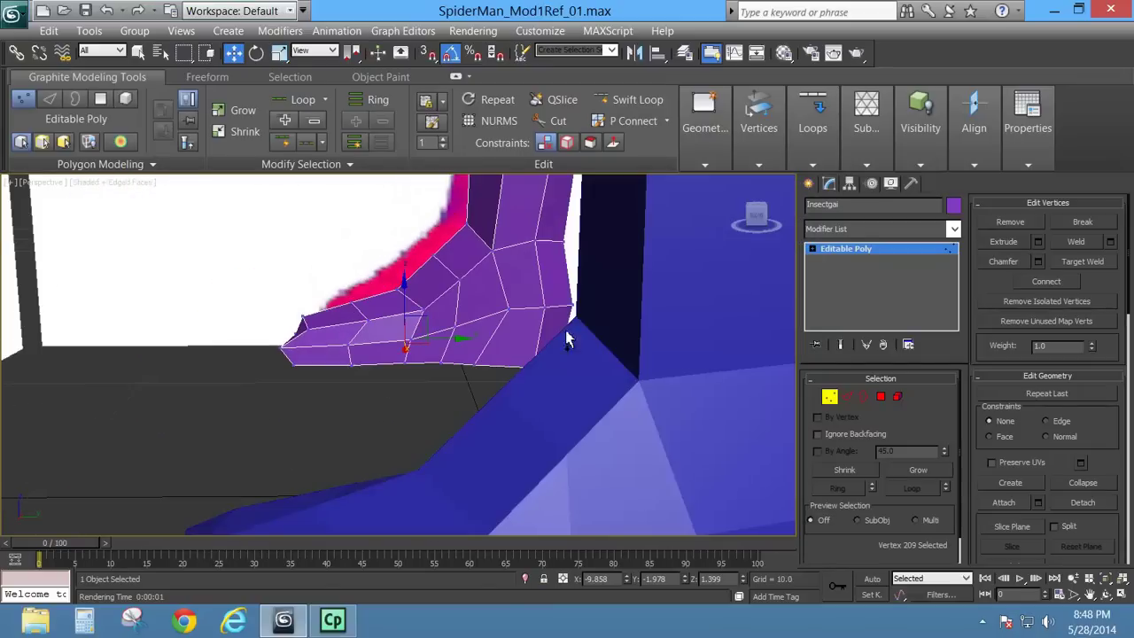
left_click(457, 331)
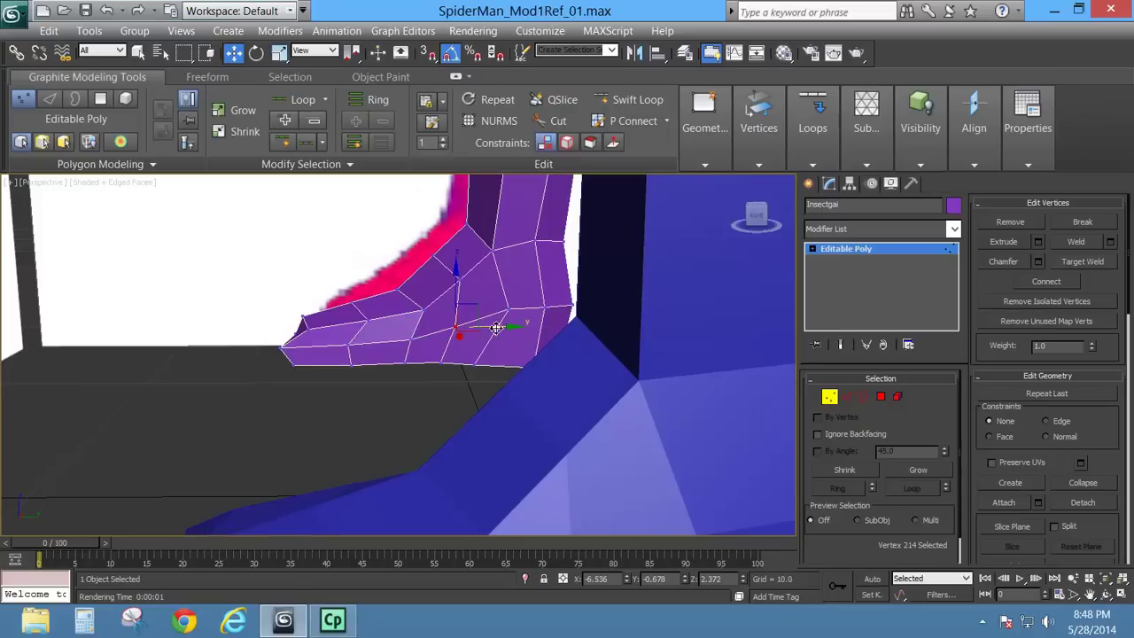
left_click_drag(496, 327, 378, 327)
left_click(424, 315)
left_click(368, 328)
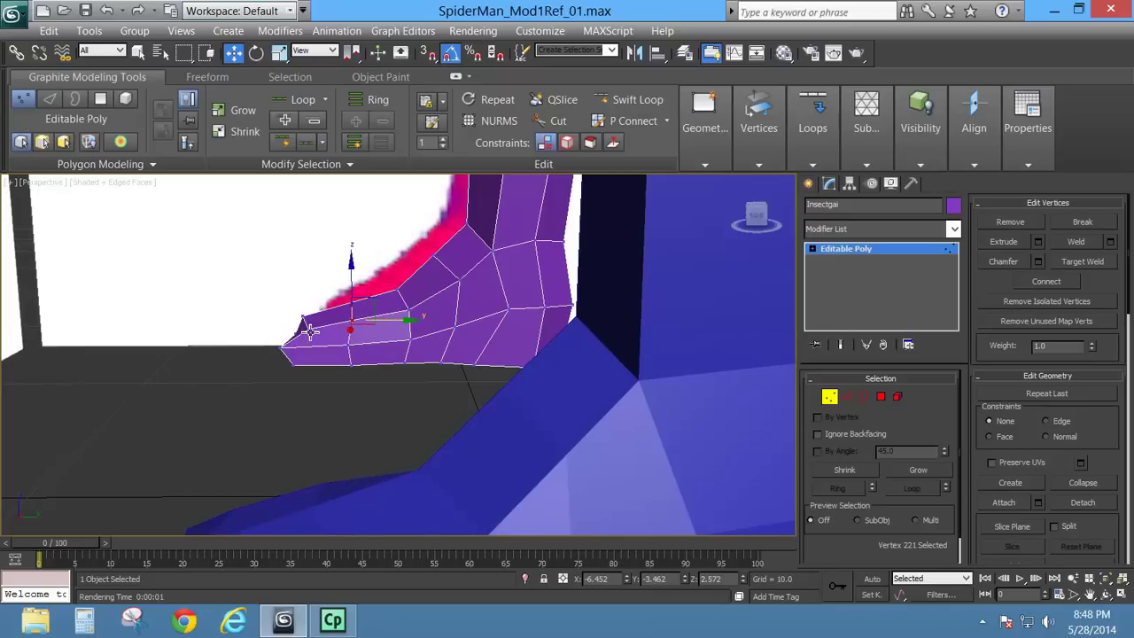
Step: Move the upper inner toe vertex forward along Y to about -5.08
left_click(310, 332)
left_click(298, 335, "ctrl")
middle_click_drag(319, 356, 408, 356, "alt")
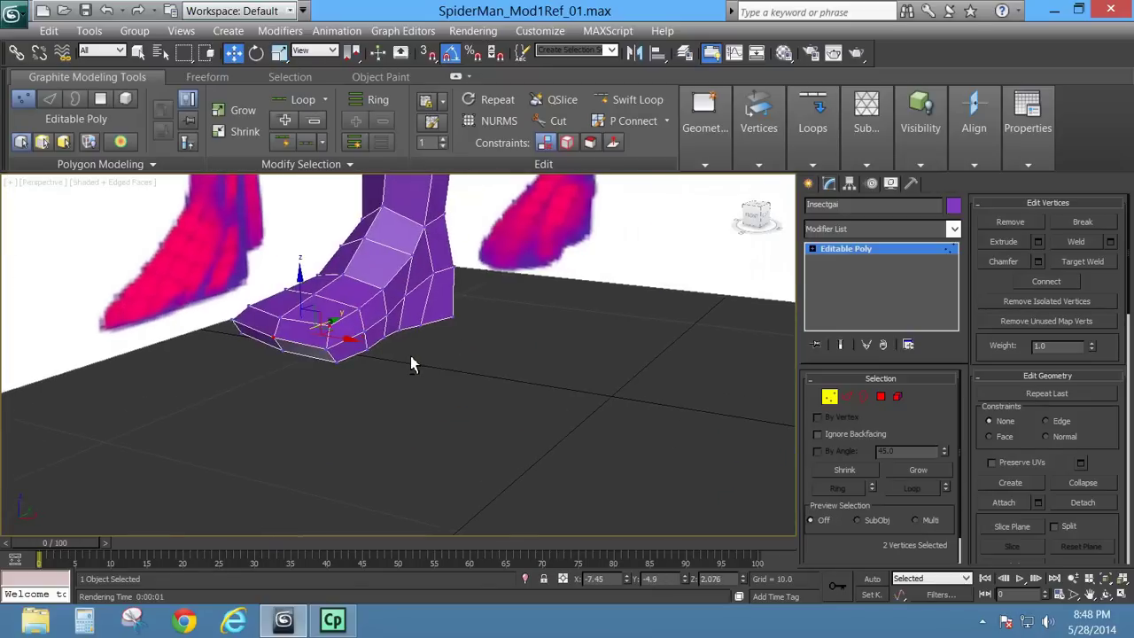
key("ctrl+z")
middle_click_drag(341, 344, 259, 345, "alt")
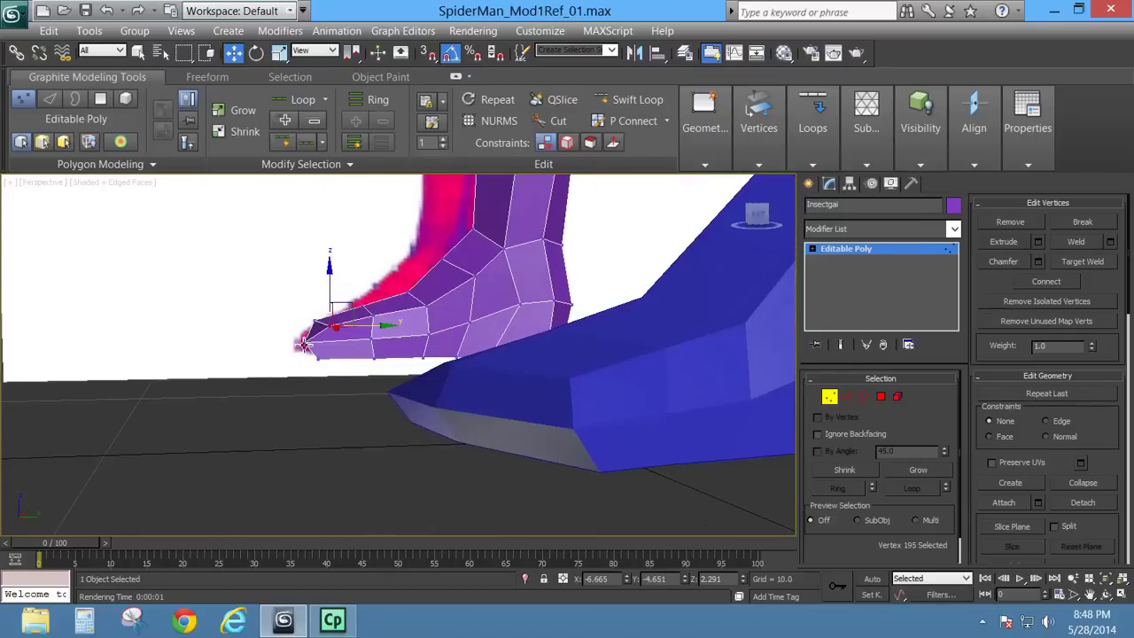
left_click_drag(380, 330, 365, 324)
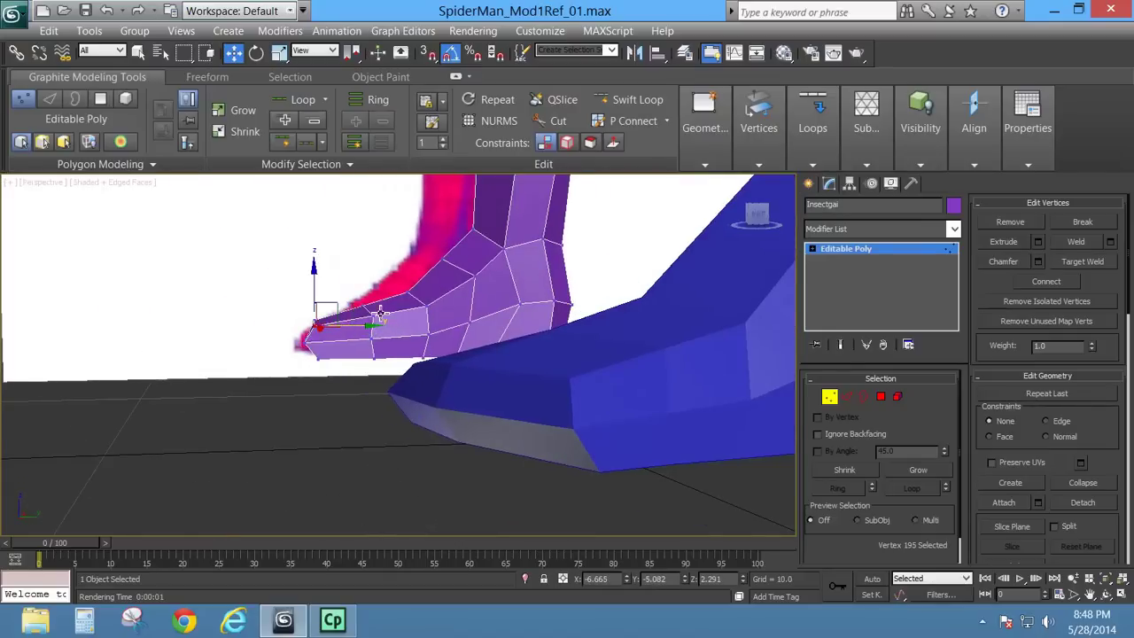
scroll(365, 324, "down", 3)
middle_click_drag(365, 324, 398, 380, "alt")
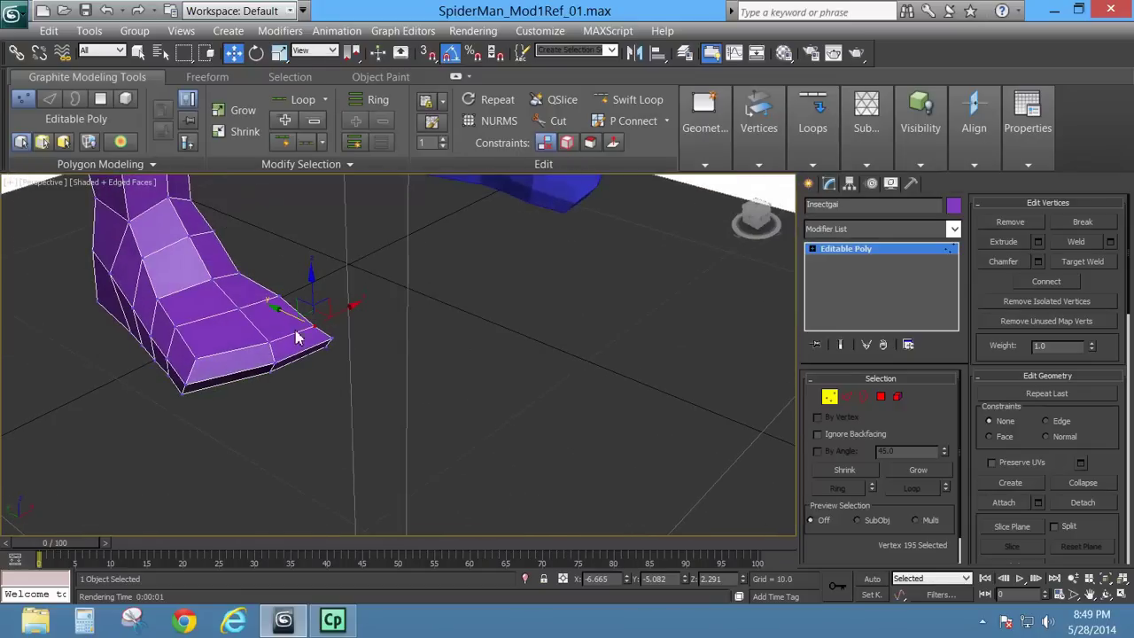
Step: Add two edge loops around the lower shin just above the ankle with Swift Loop
mouse_move(217, 340)
middle_mouse_down("alt")
mouse_move(257, 328)
mouse_move(293, 382)
mouse_move(152, 359)
mouse_move(229, 325)
middle_mouse_up("alt")
middle_click_drag(212, 363, 319, 266, "alt")
left_click(629, 100)
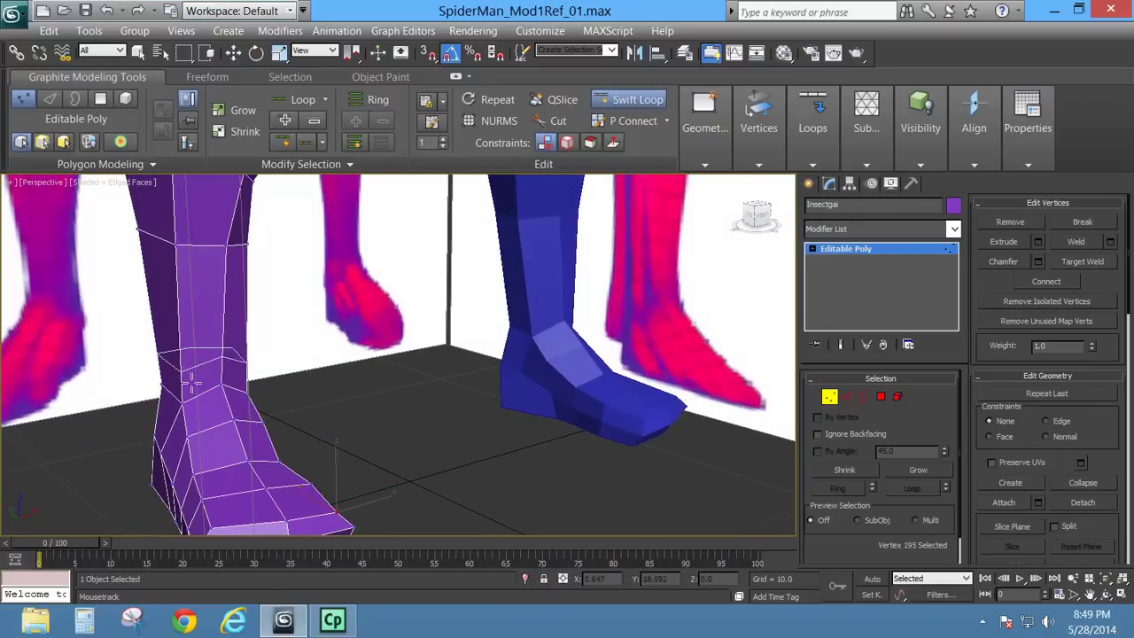
left_click(194, 369)
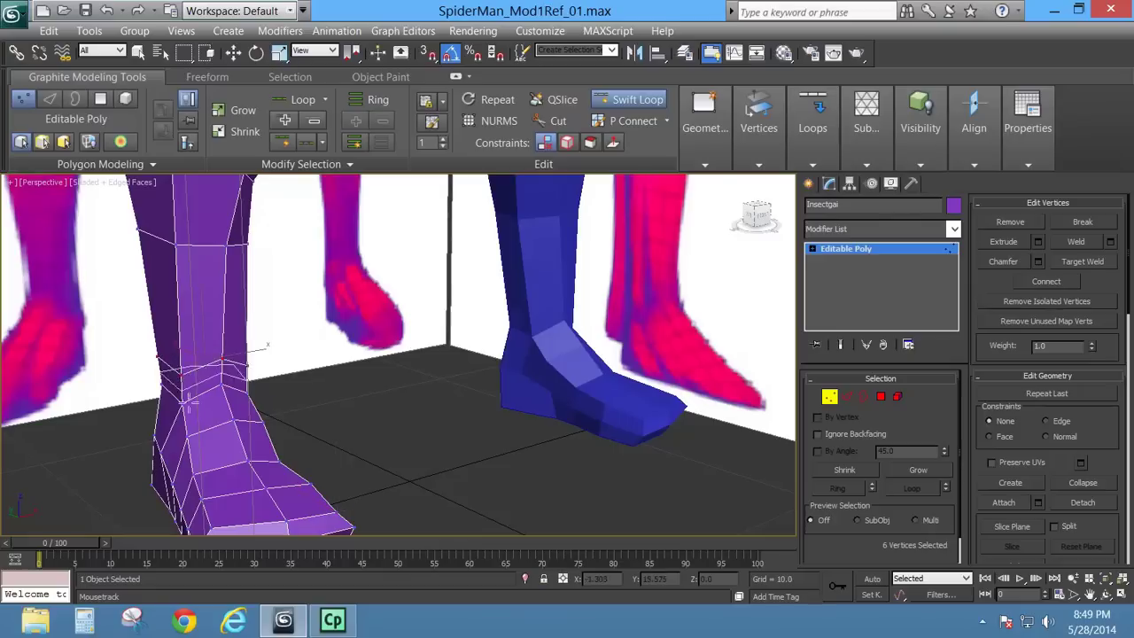
middle_click_drag(213, 394, 318, 425, "alt")
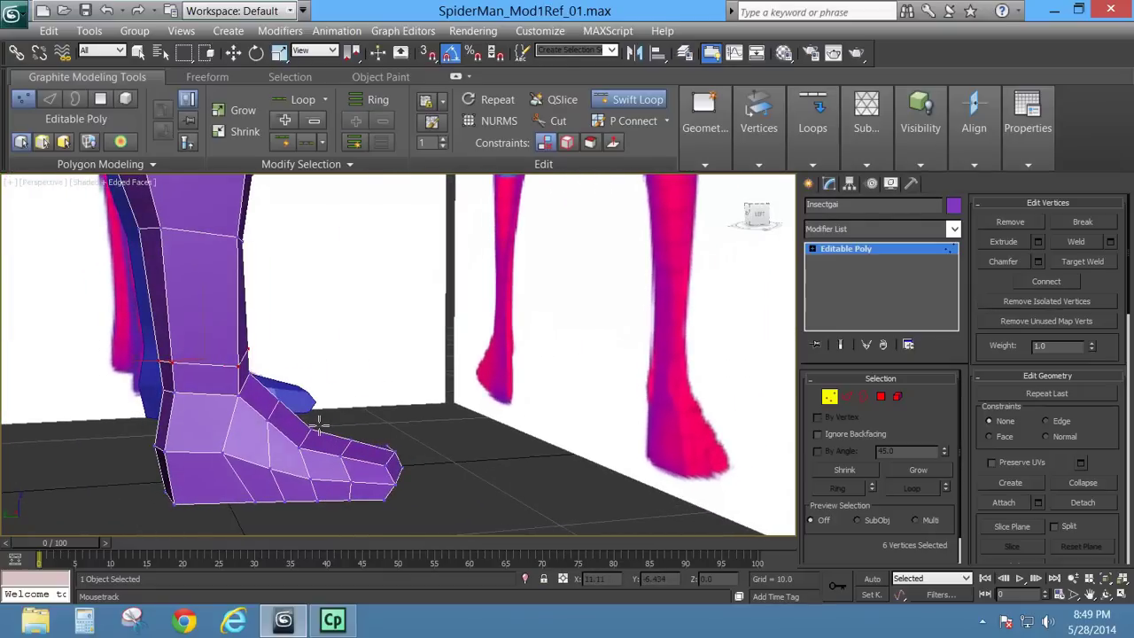
left_click(235, 345)
right_click(278, 375)
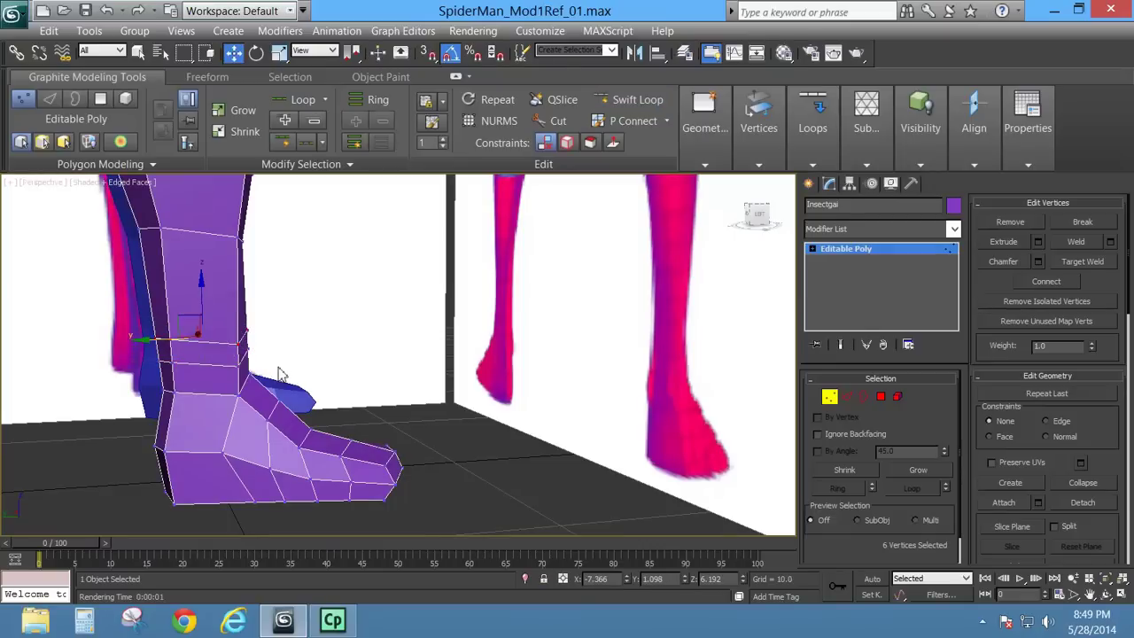
Step: Select the ankle edge loop and the loop above it in turn, lowering each slightly in the side view to even their spacing
left_click(846, 396)
double_click(186, 392)
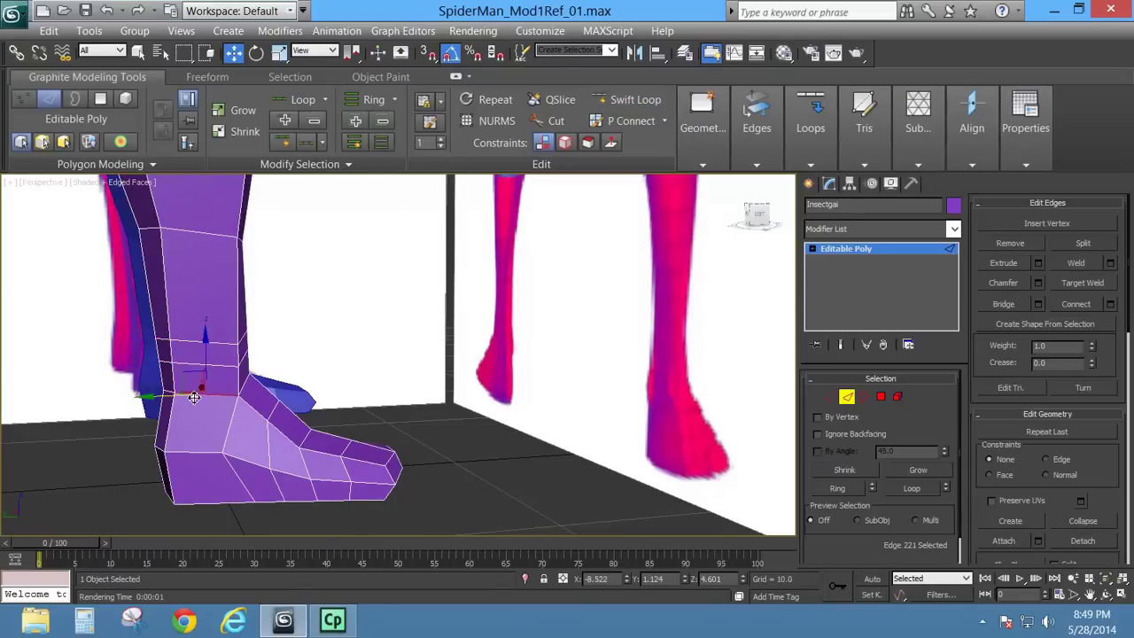
left_click(295, 397, "ctrl")
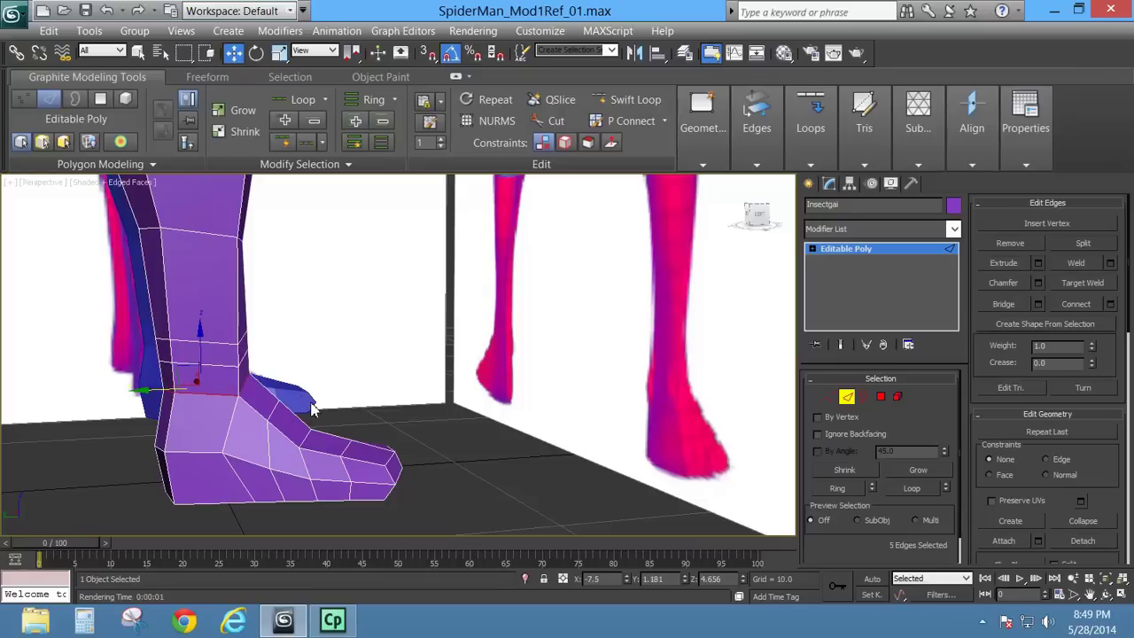
middle_click_drag(312, 409, 131, 412, "alt")
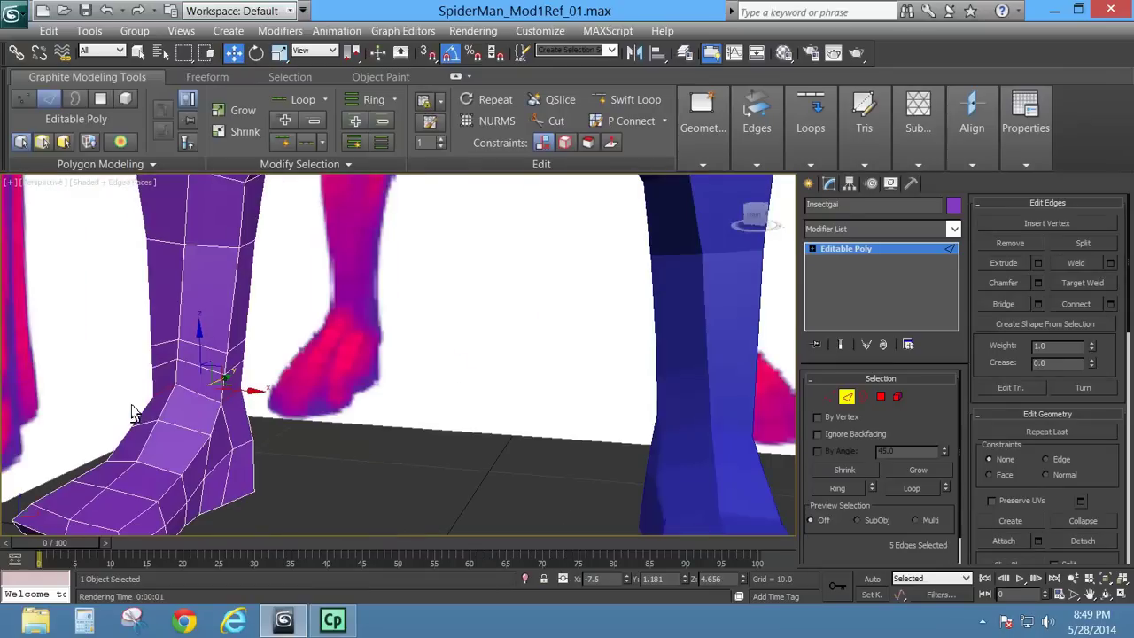
left_click(208, 422, "ctrl")
key("l")
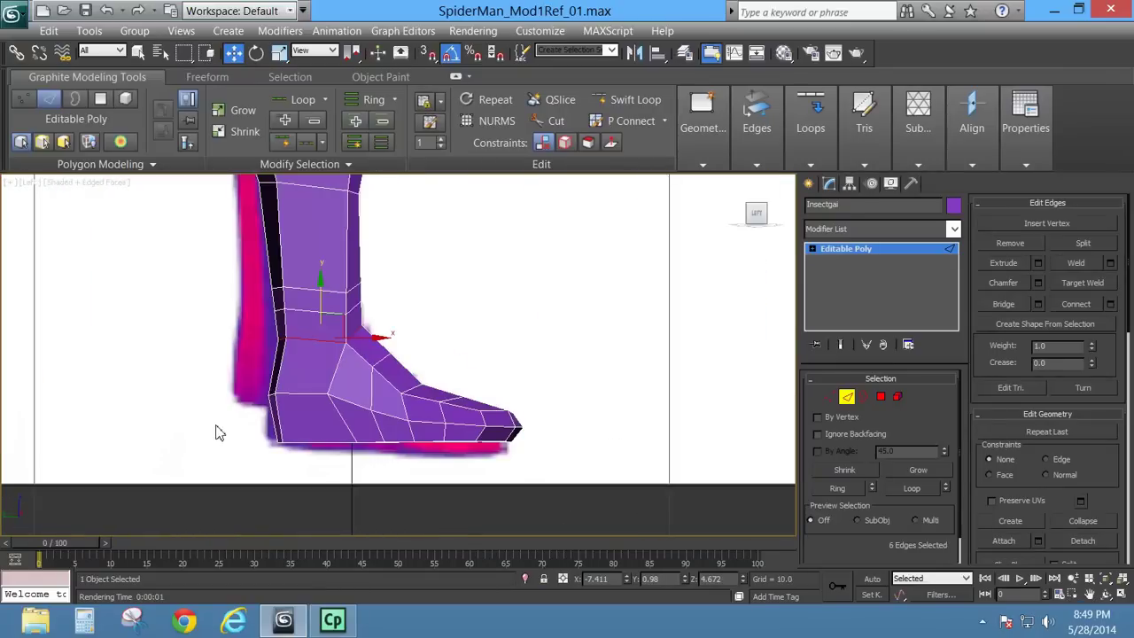
mouse_move(322, 292)
left_mouse_down()
mouse_move(324, 316)
mouse_move(318, 280)
mouse_move(324, 291)
left_mouse_up()
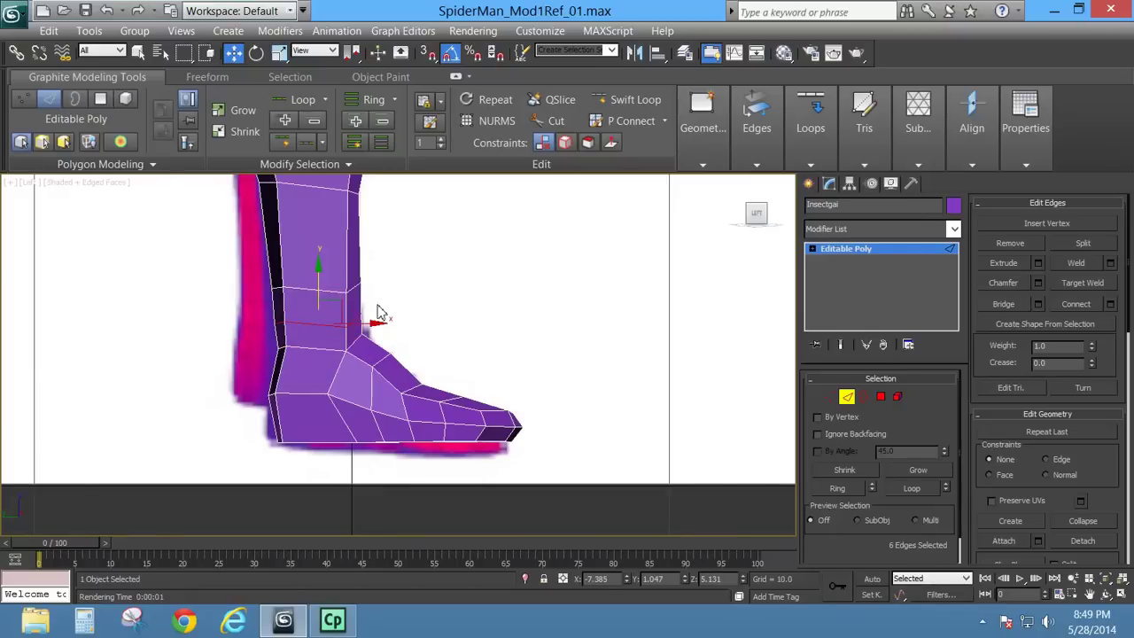
Step: Uniformly scale down the horizontal edge on the outer side of the ankle and the edge directly above it
key("p")
middle_click_drag(369, 290, 324, 345, "alt")
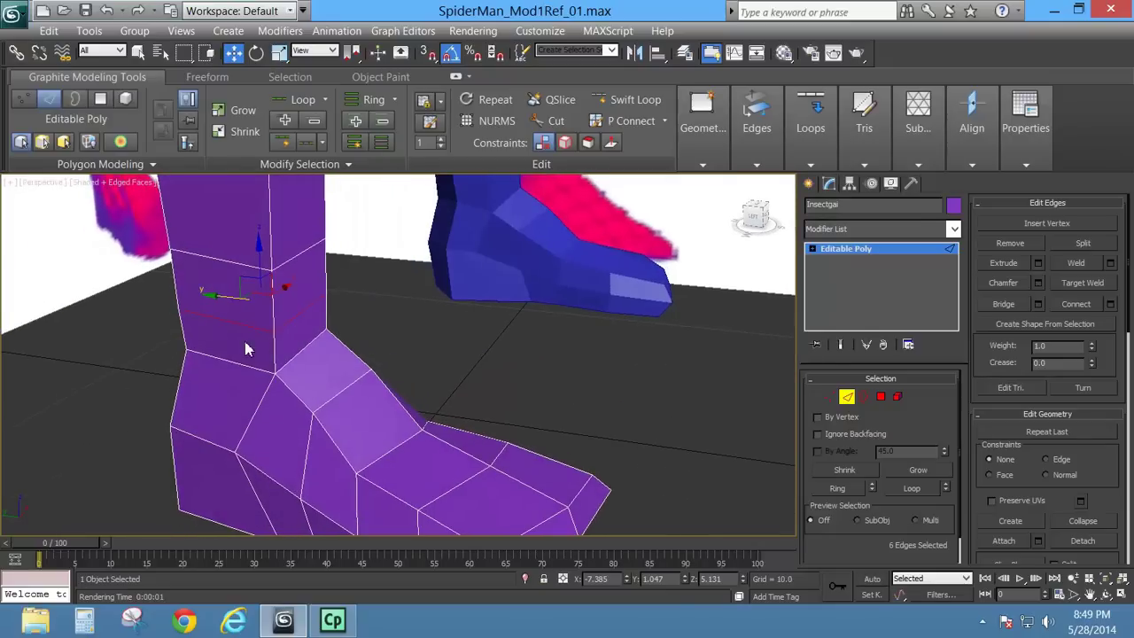
left_click(247, 331)
mouse_move(247, 331)
middle_mouse_down("alt")
mouse_move(231, 375)
mouse_move(208, 375)
mouse_move(253, 319)
middle_mouse_up("alt")
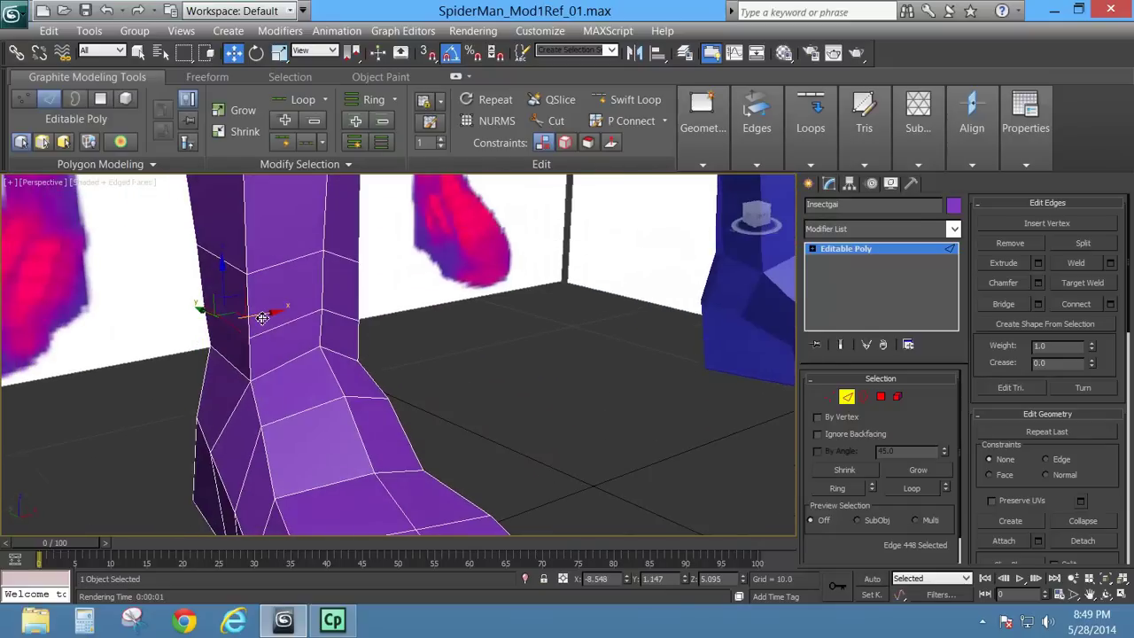
left_click(279, 52)
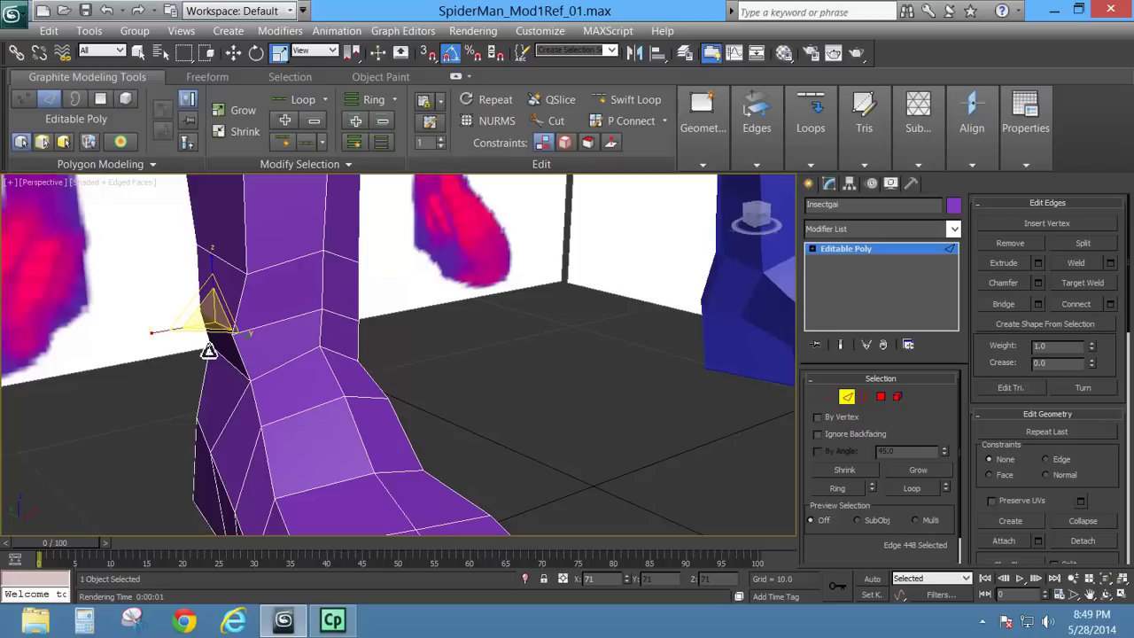
left_click(222, 257)
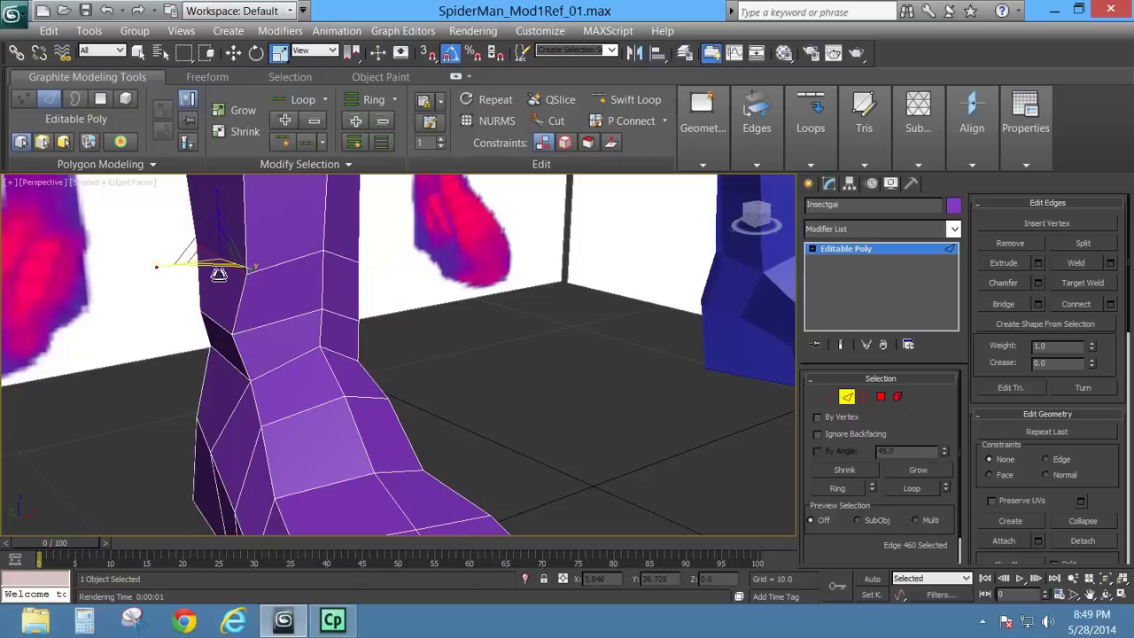
left_click_drag(220, 269, 215, 289)
Step: Uniformly scale down the matching horizontal edges on the inner side of the ankle
middle_click_drag(321, 310, 137, 312, "alt")
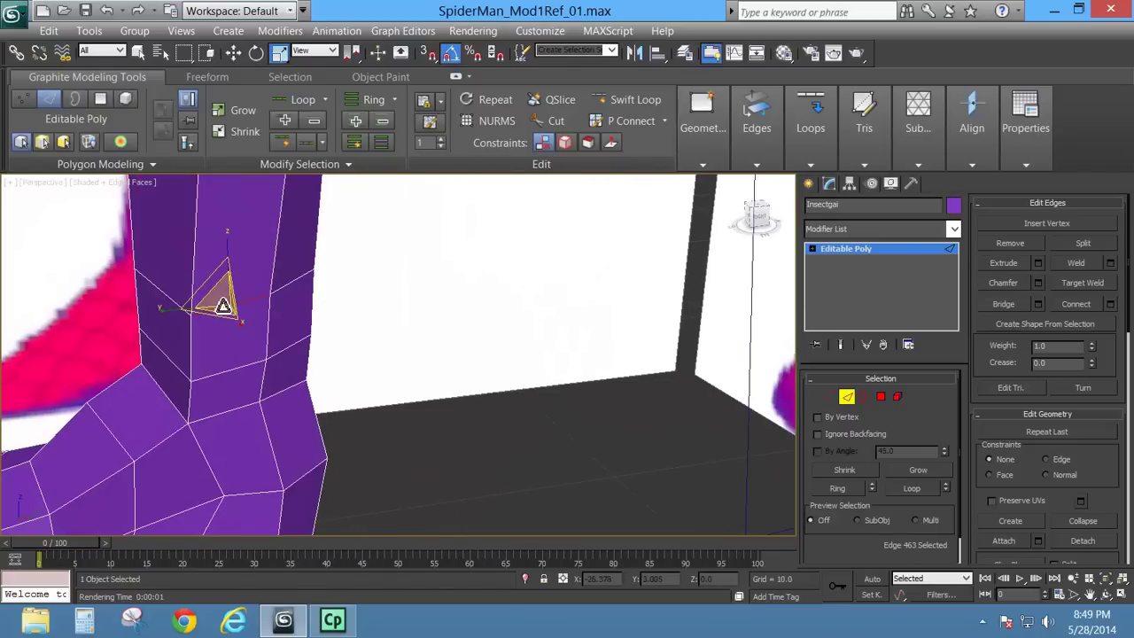
left_click(221, 312)
left_click(230, 407)
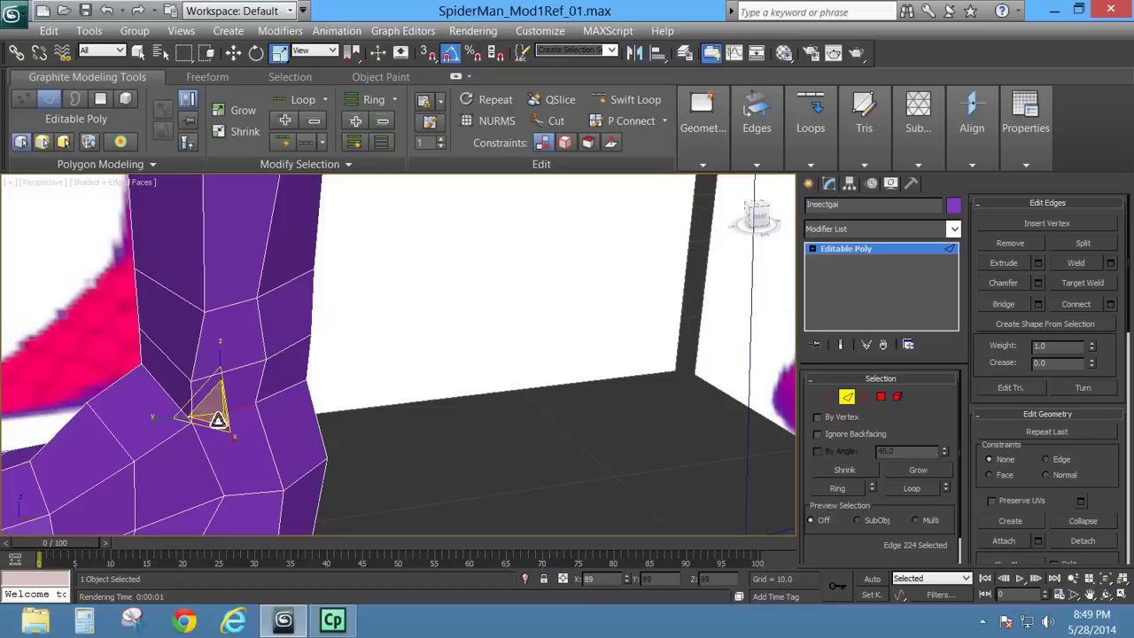
left_click(244, 369)
Step: Move the inner and outer ankle-bone edges outward along X to about -6.02 and -8.89 to form the ankle bumps
middle_click_drag(293, 398, 399, 377, "alt")
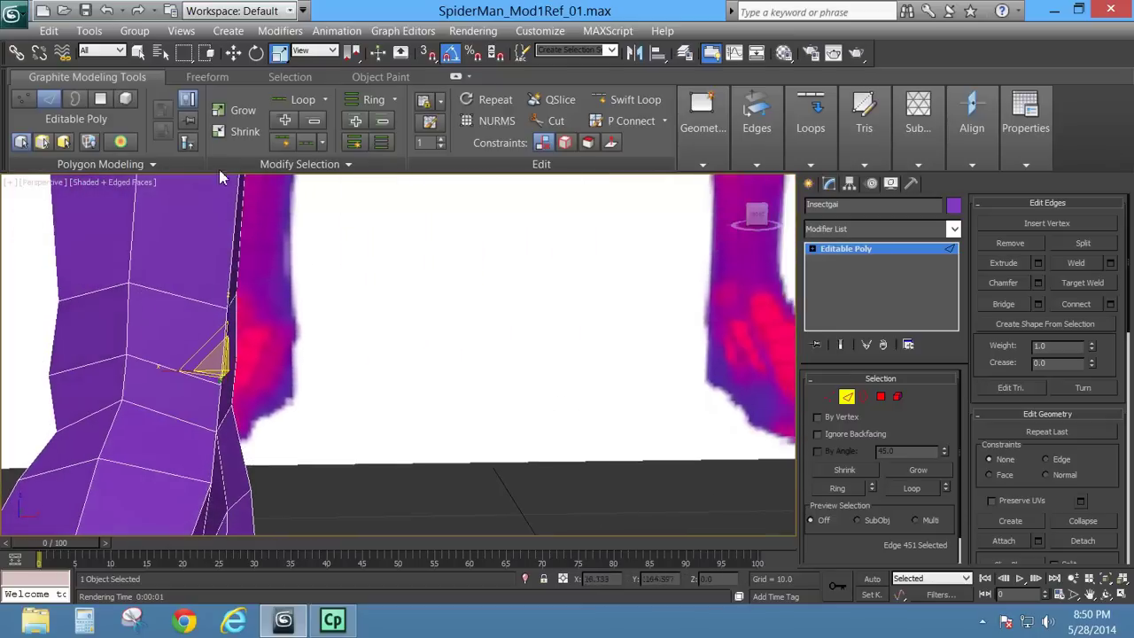
left_click(233, 52)
left_click_drag(280, 373, 293, 375)
scroll(203, 372, "up", 3)
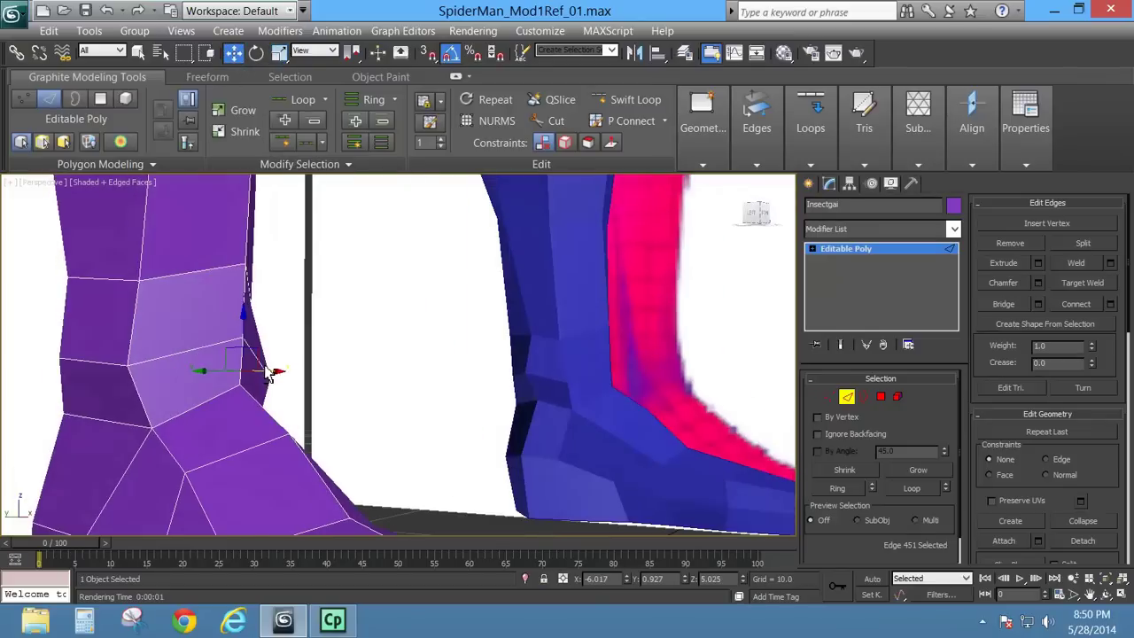
left_click(116, 364)
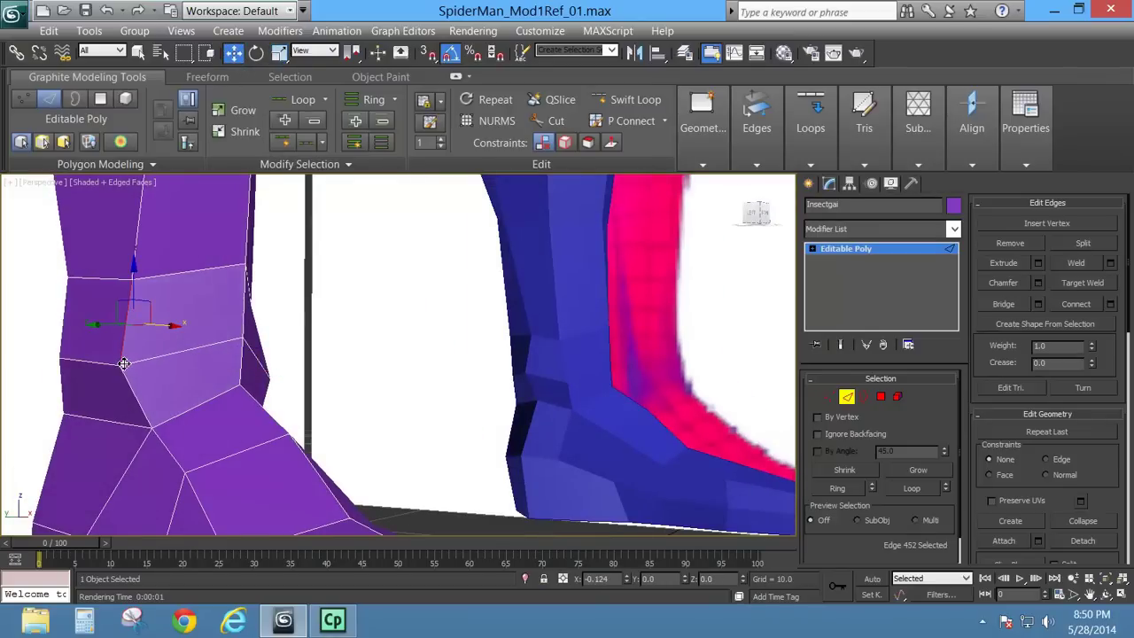
left_click_drag(129, 365, 119, 367)
Step: Examine the leg and ankle shape from the back and front against the reference images
middle_click_drag(140, 370, 253, 344, "alt")
scroll(224, 343, "down", 5)
scroll(224, 344, "up", 1)
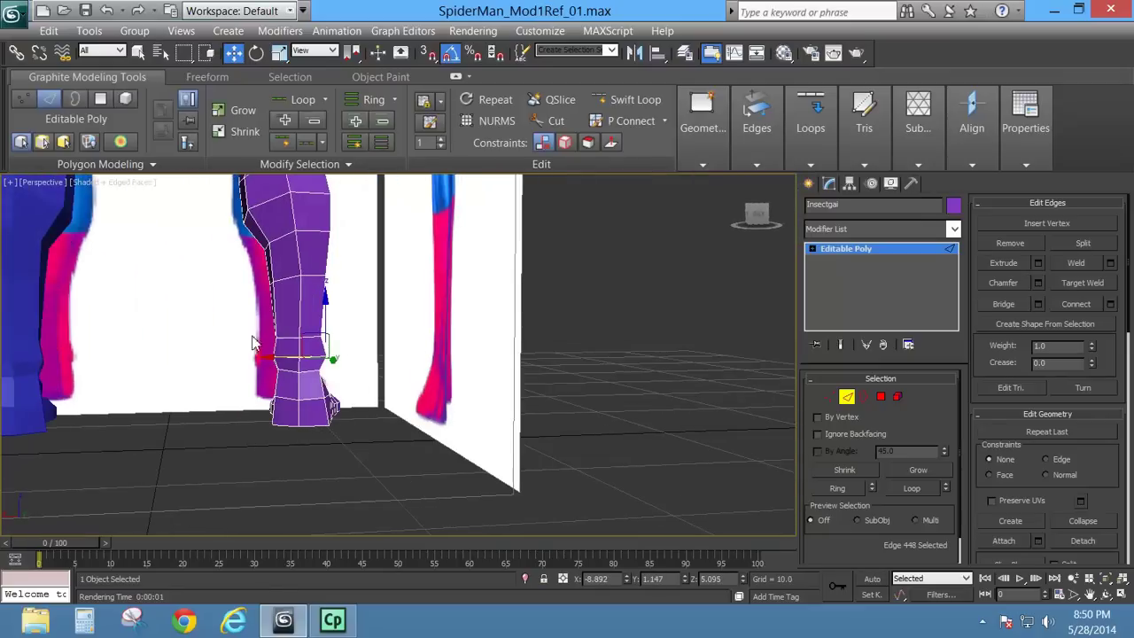
middle_click_drag(299, 282, 294, 388)
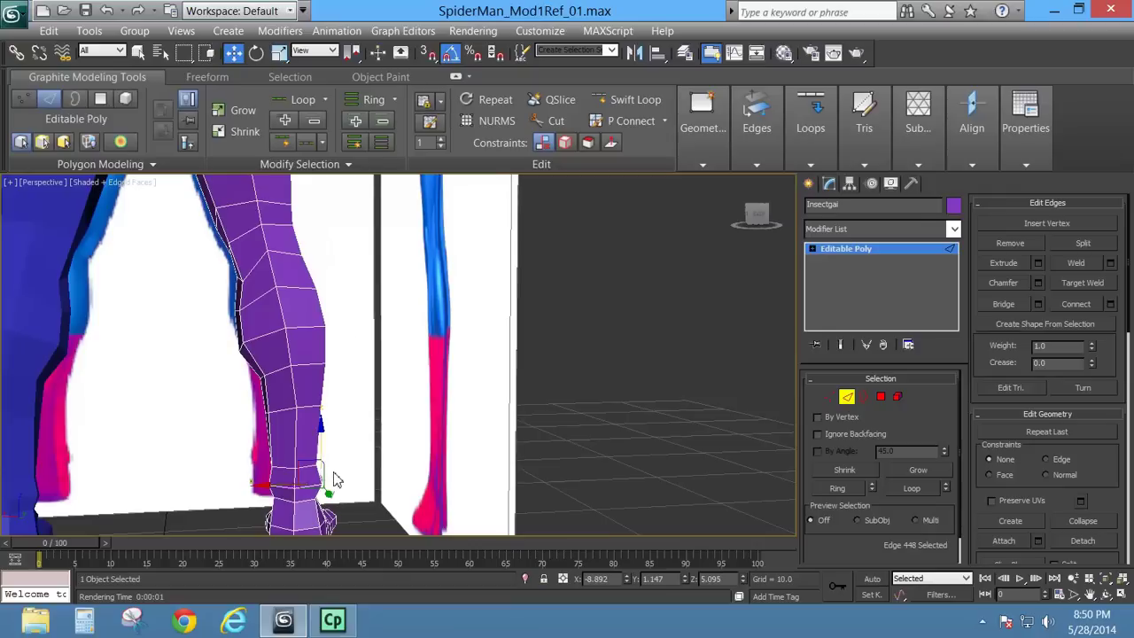
middle_click_drag(335, 478, 346, 339)
scroll(346, 345, "up", 4)
scroll(332, 364, "down", 2)
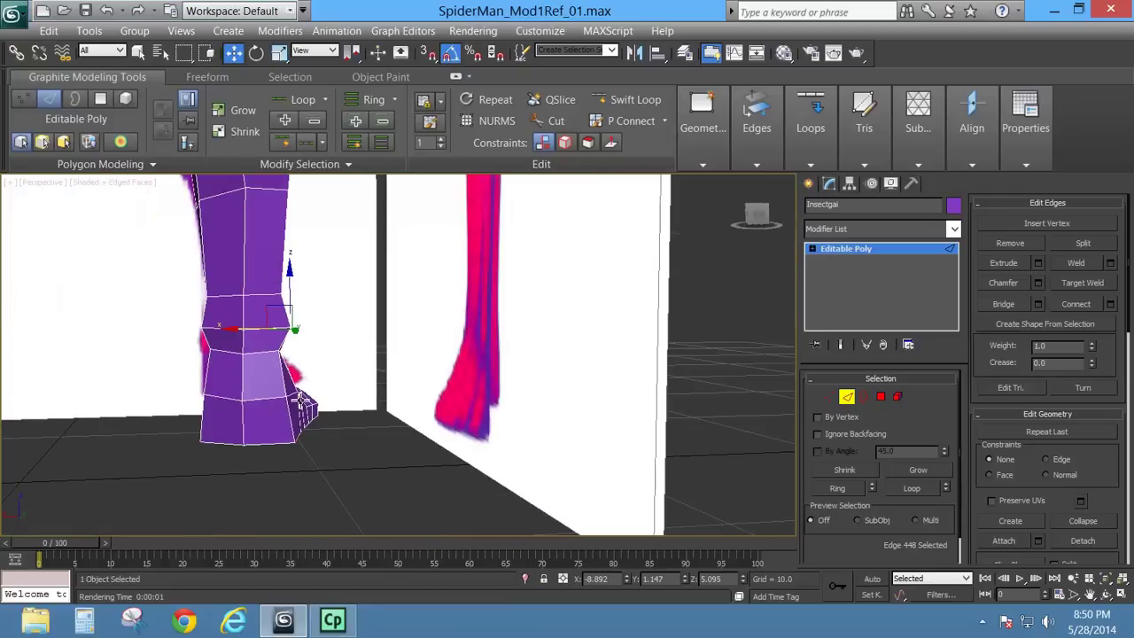
middle_click_drag(301, 401, 64, 381, "alt")
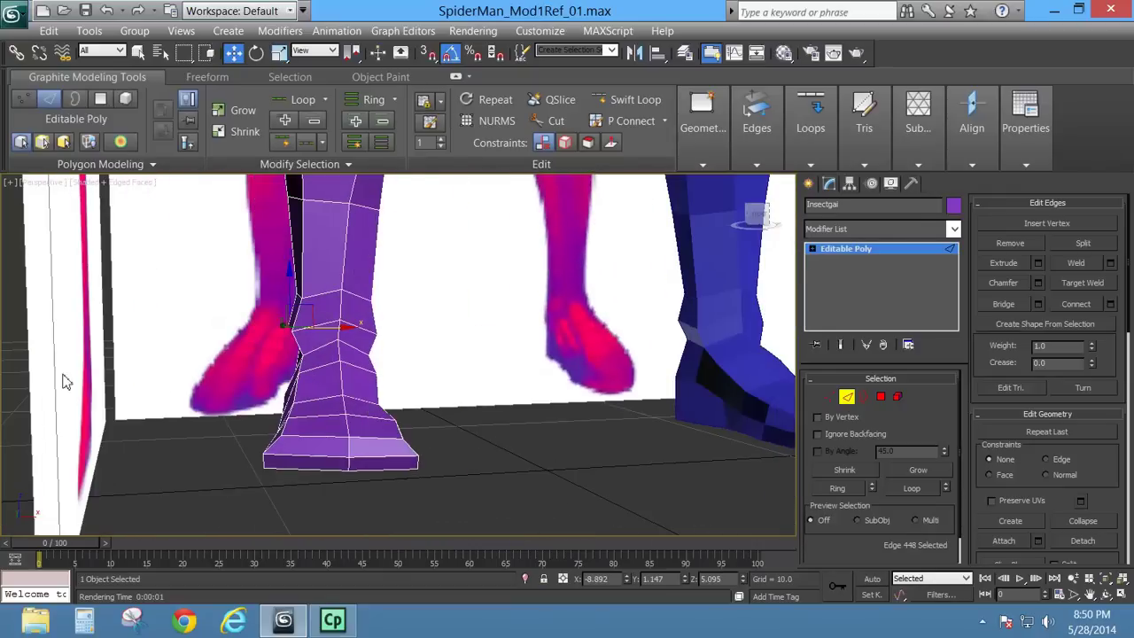
Step: Select the four front polygons of the toes and bevel them with height 0.915 and outline -0.402
middle_click_drag(247, 471, 302, 403, "alt")
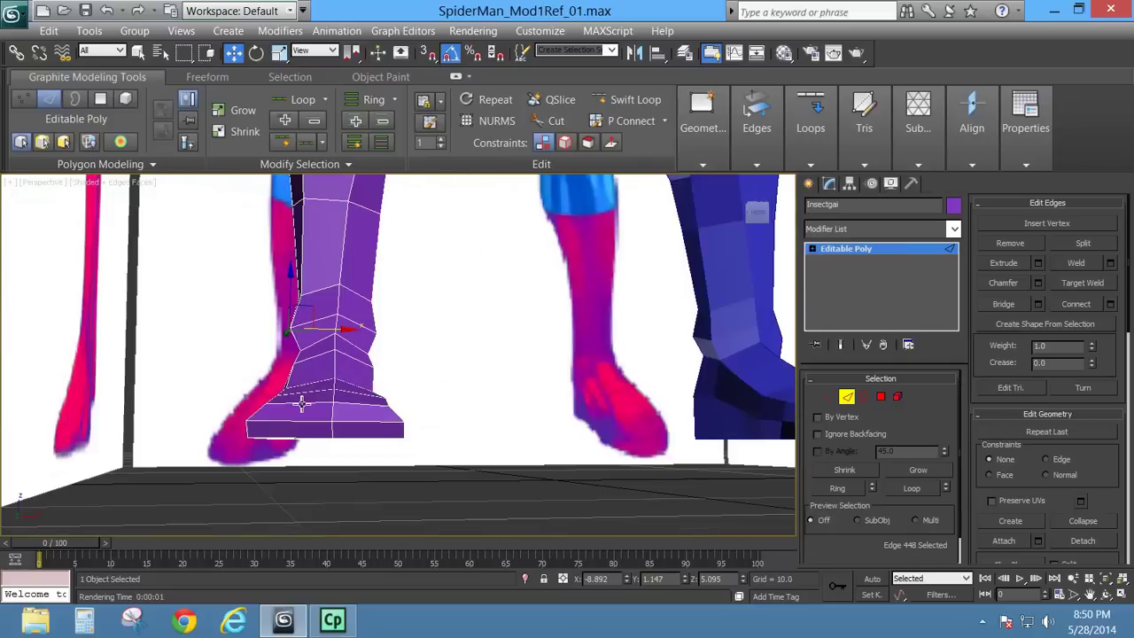
left_click(880, 397)
left_click(316, 410)
left_click(308, 420)
left_click(347, 419, "ctrl")
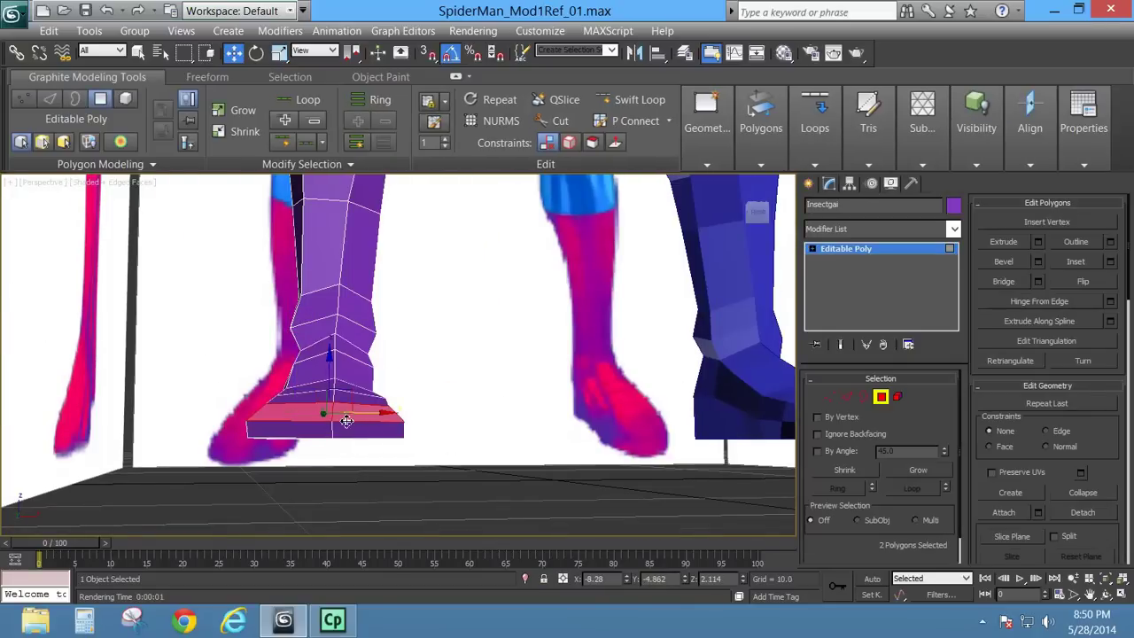
left_click(346, 423, "ctrl")
left_click(365, 431, "ctrl")
middle_click_drag(635, 356, 668, 410, "alt")
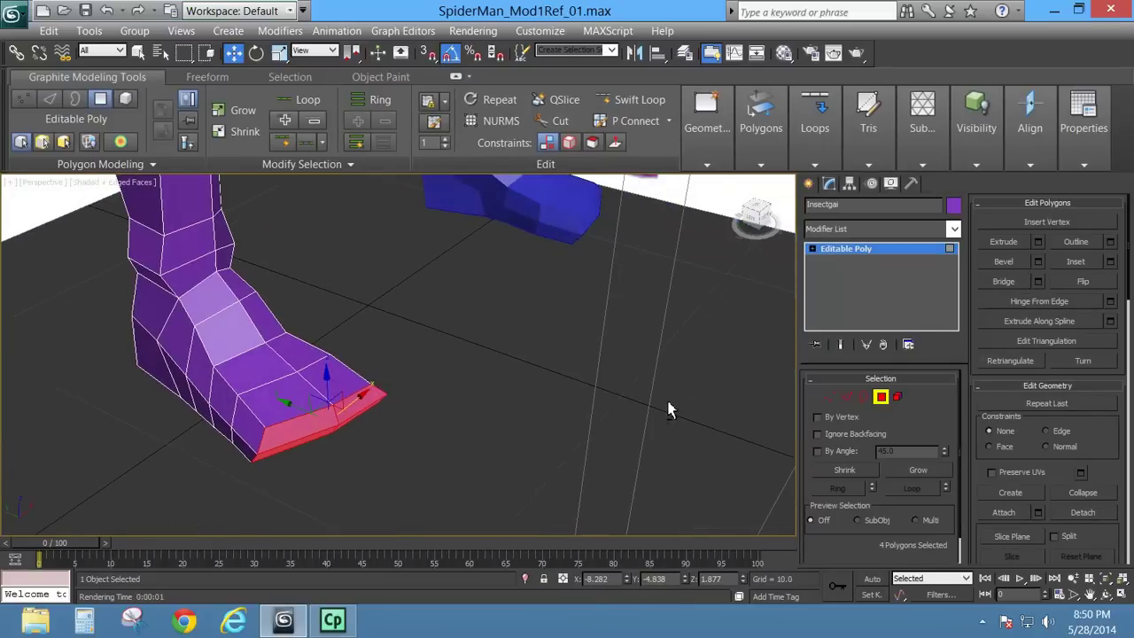
left_click(1037, 261)
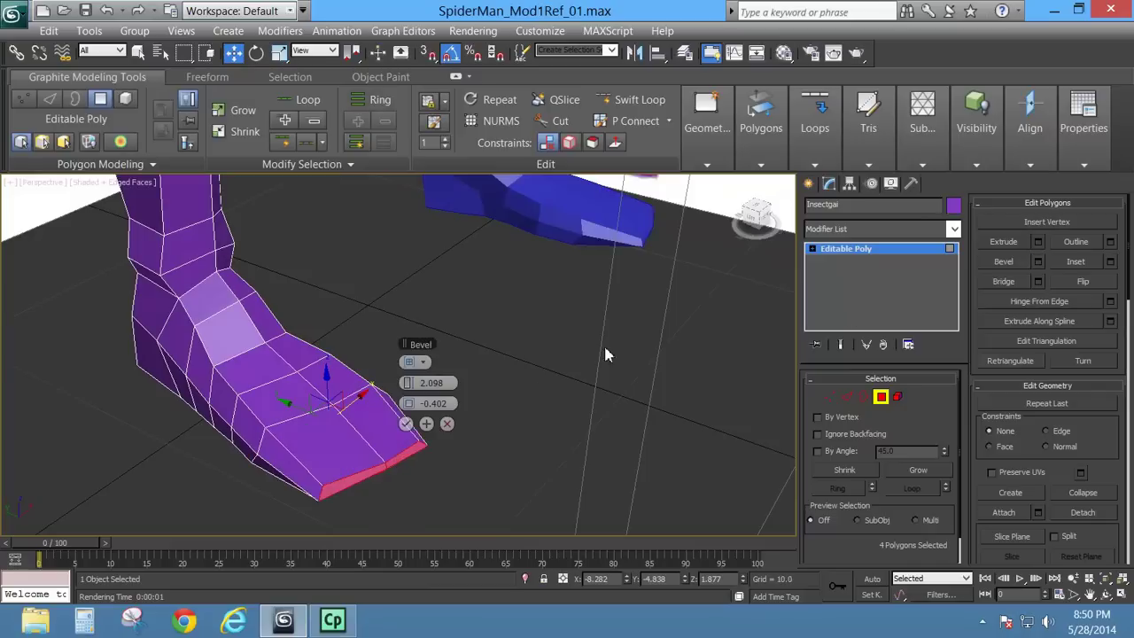
left_click_drag(412, 390, 403, 388)
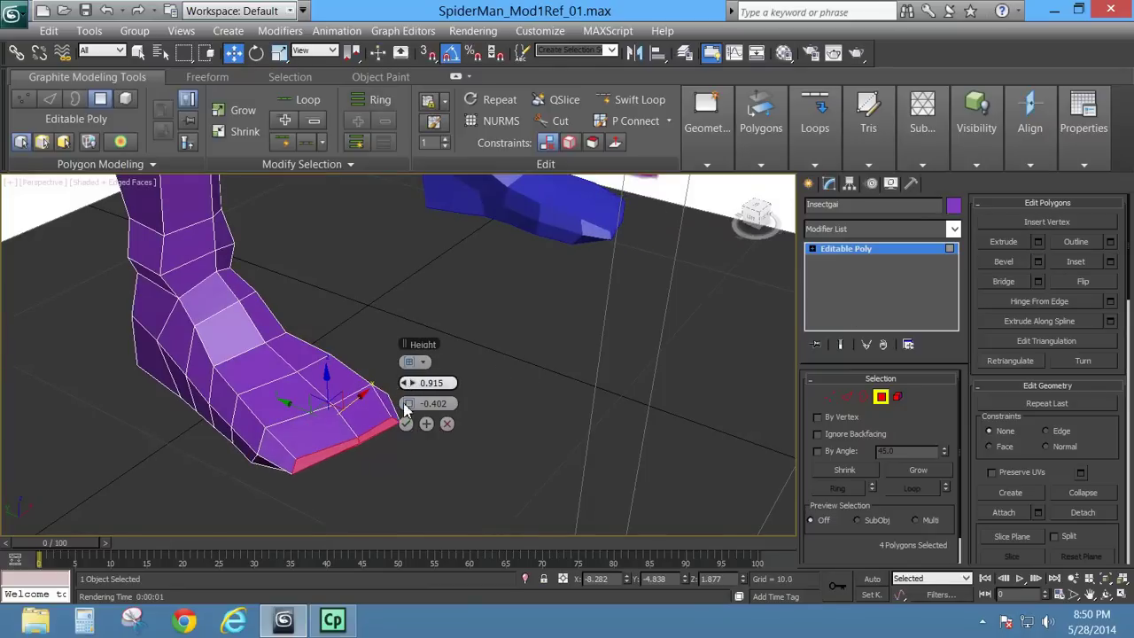
left_click(406, 423)
Step: Select the two bottom edges of the toe tip and move them down and back in the side view to Y -5.582, Z 1.4
middle_click_drag(420, 435, 373, 412, "alt")
left_click(846, 397)
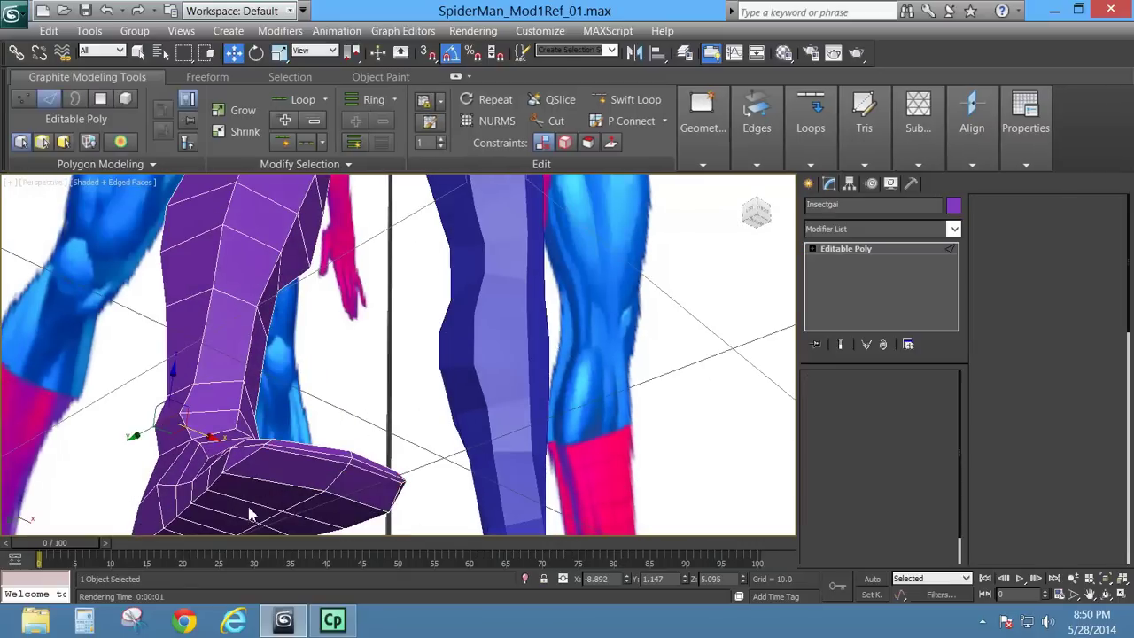
left_click(253, 505)
middle_click_drag(372, 499, 346, 443, "alt")
left_click(338, 386)
left_click(291, 383, "ctrl")
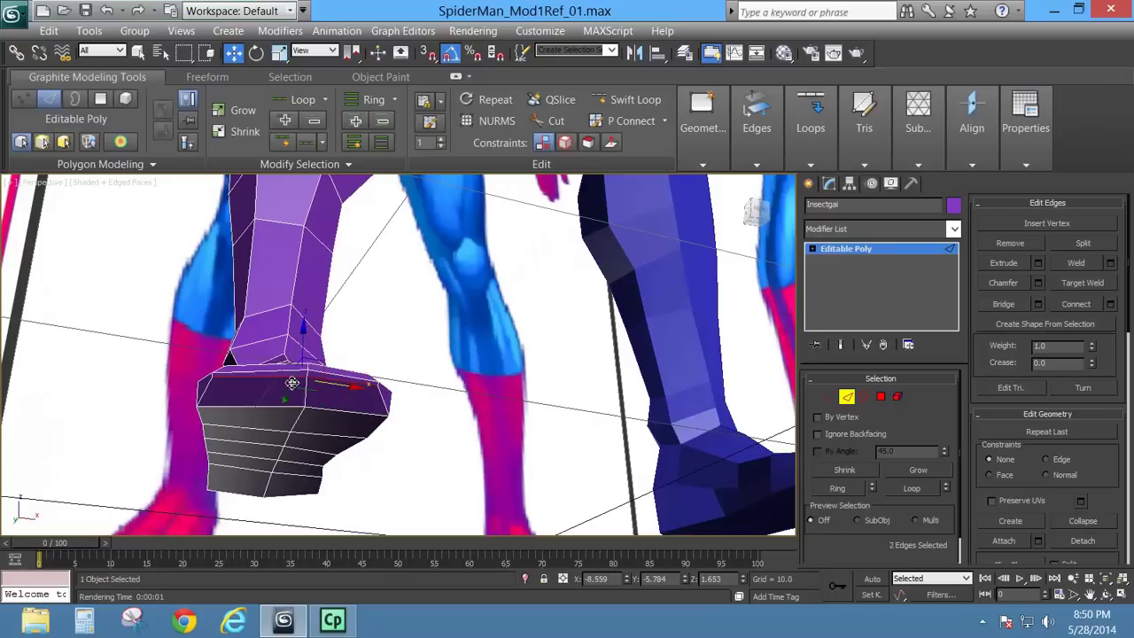
key("l")
scroll(240, 413, "up", 1)
scroll(367, 424, "up", 3)
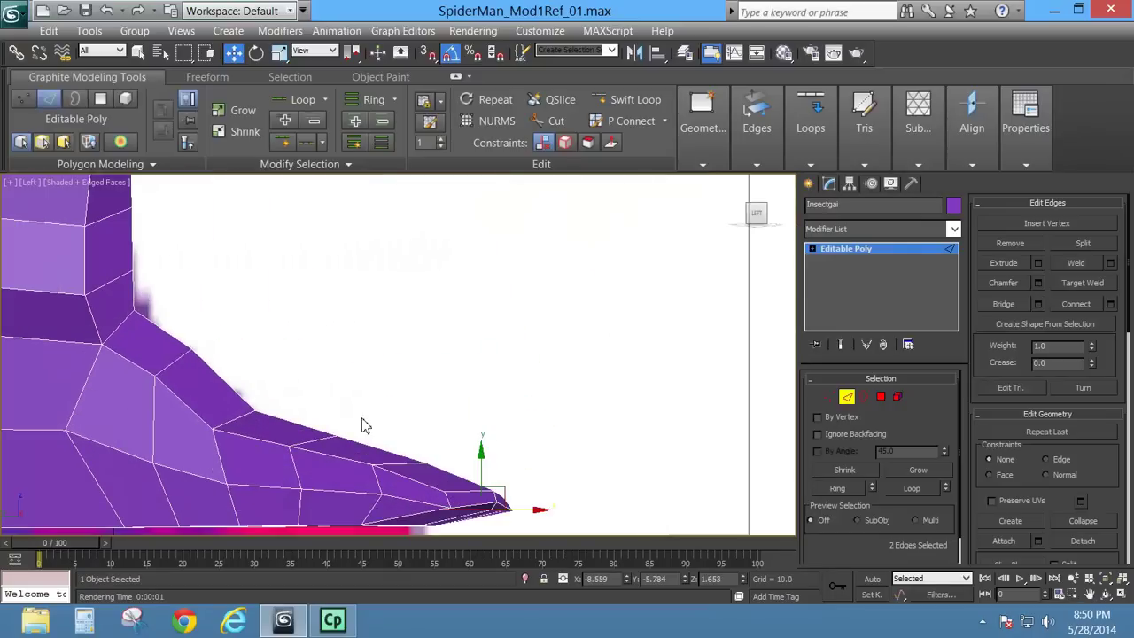
middle_click_drag(461, 434, 445, 365)
left_click_drag(494, 437, 482, 453)
Step: Select the three middle vertices at the toe tip and move them forward along Y to about -6.54
key("p")
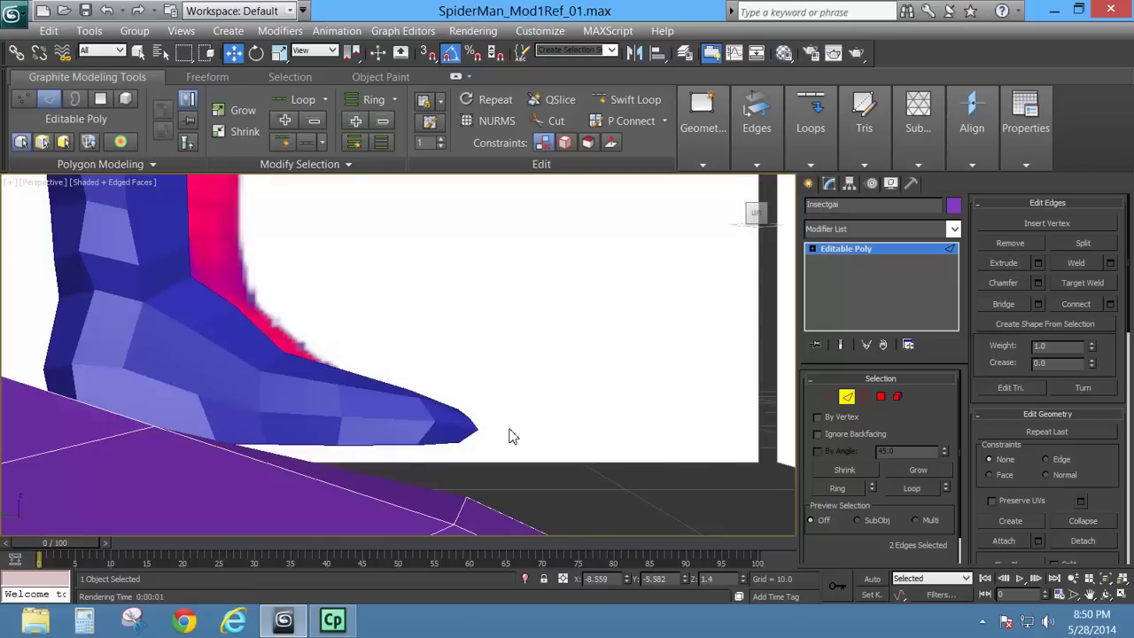
middle_click_drag(508, 431, 467, 441, "alt")
scroll(440, 417, "down", 4)
left_click(829, 397)
left_click_drag(461, 449, 488, 431)
middle_click_drag(500, 458, 562, 390, "alt")
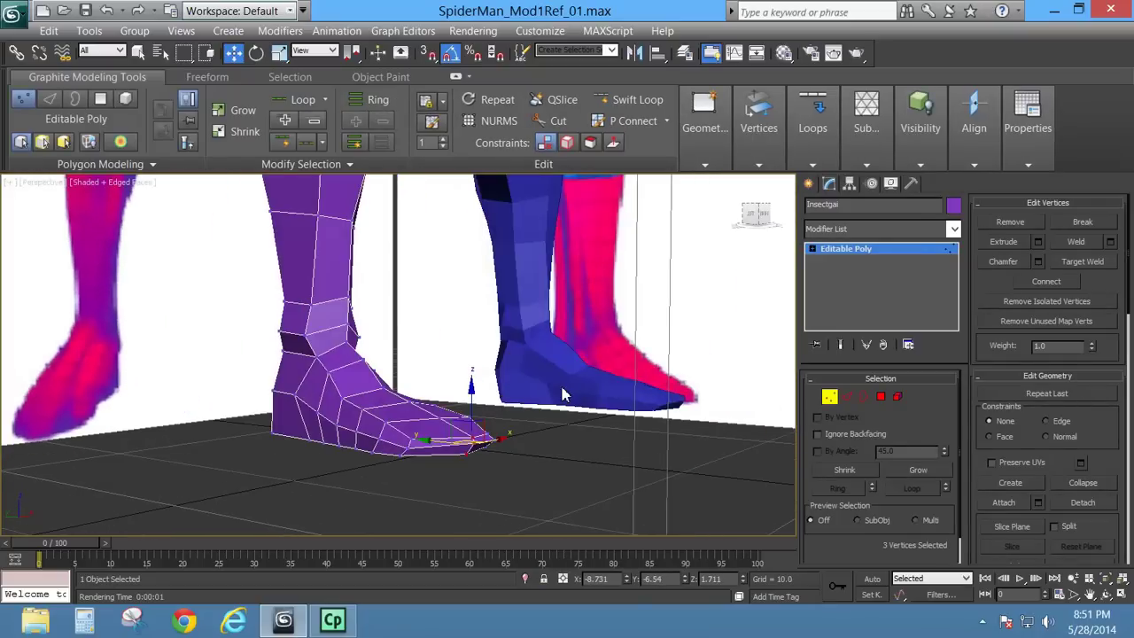
Step: Select all polygons of the purple foot up to the ankle by growing the toe selection and adding the heel polygons
left_click(880, 396)
mouse_move(531, 425)
middle_mouse_down("alt")
mouse_move(480, 459)
mouse_move(531, 447)
middle_mouse_up("alt")
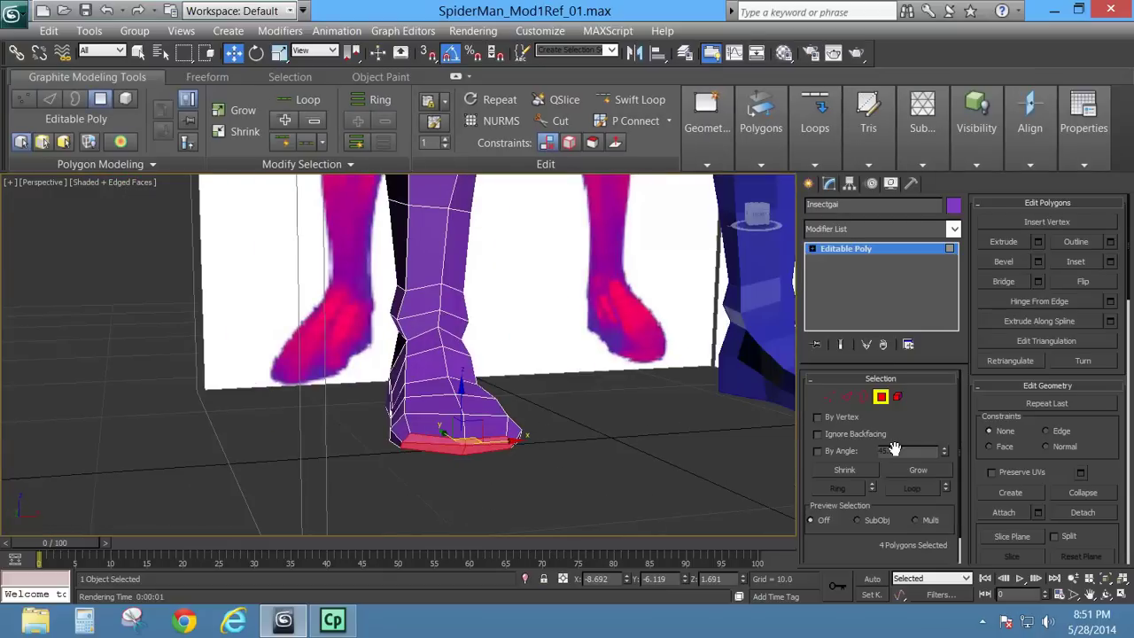
left_click(919, 469)
left_click(919, 470)
left_click(920, 469)
left_click(919, 469)
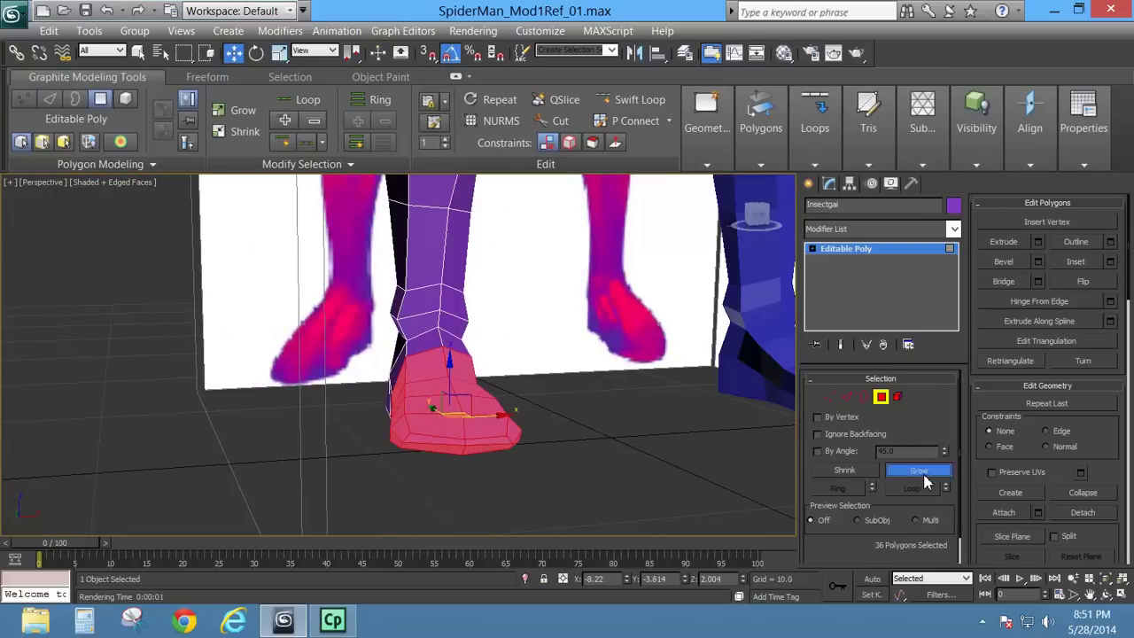
left_click(921, 470)
middle_click_drag(543, 413, 264, 471, "alt")
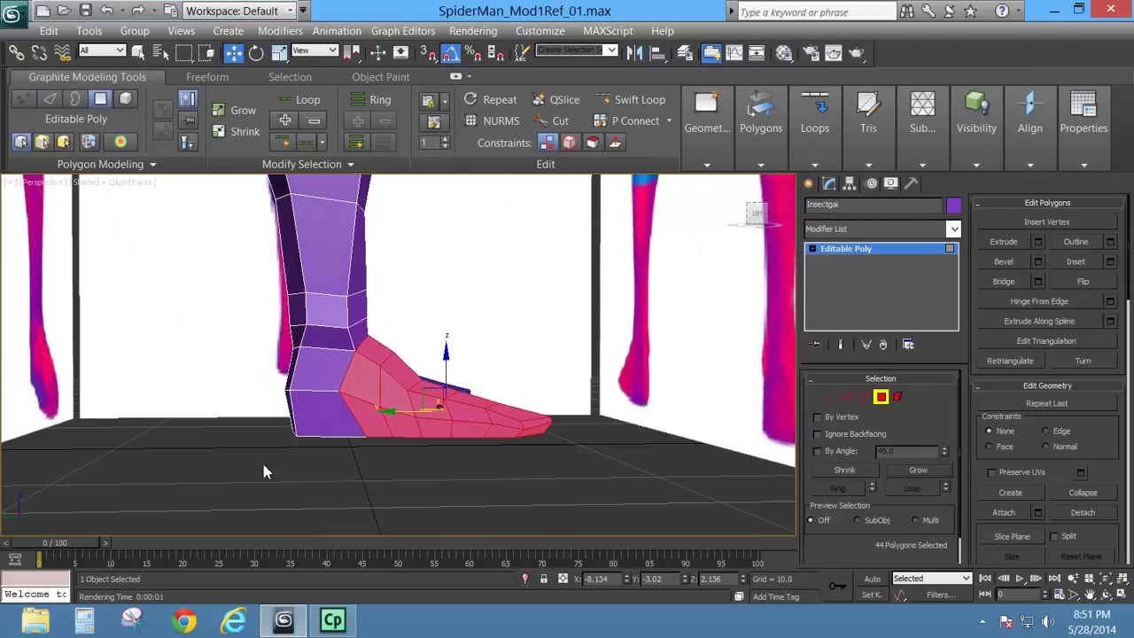
left_click_drag(311, 381, 310, 380, "ctrl")
middle_click_drag(346, 430, 749, 491, "alt")
left_click(464, 379, "ctrl")
left_click(457, 415, "ctrl")
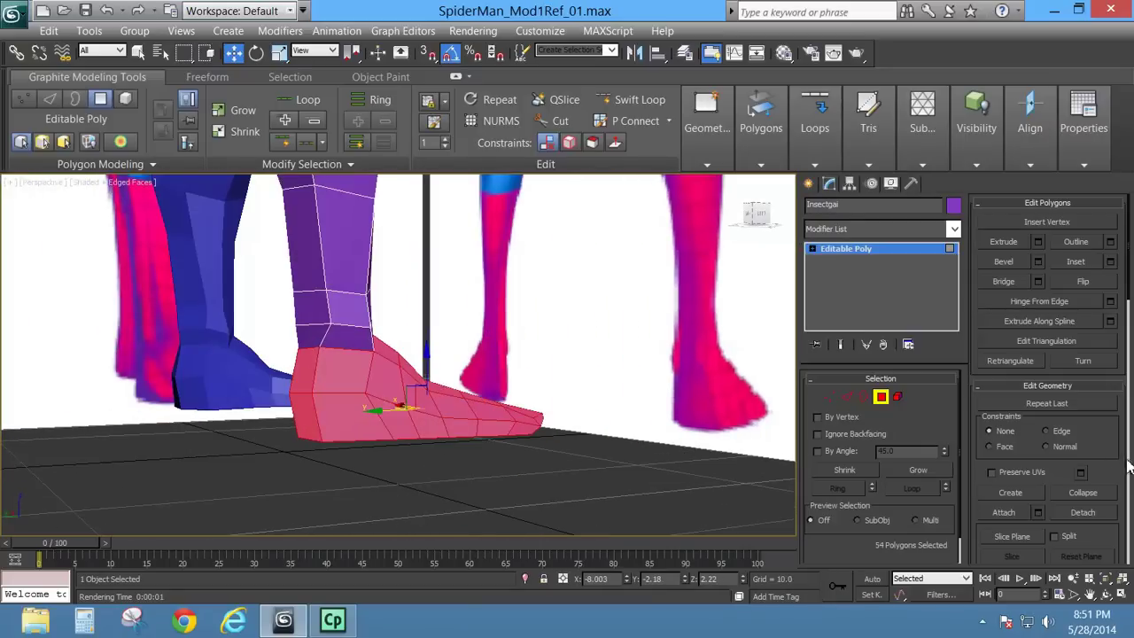
Step: Apply Relax to the selected foot polygons through its settings
left_click_drag(1107, 463, 1072, 158)
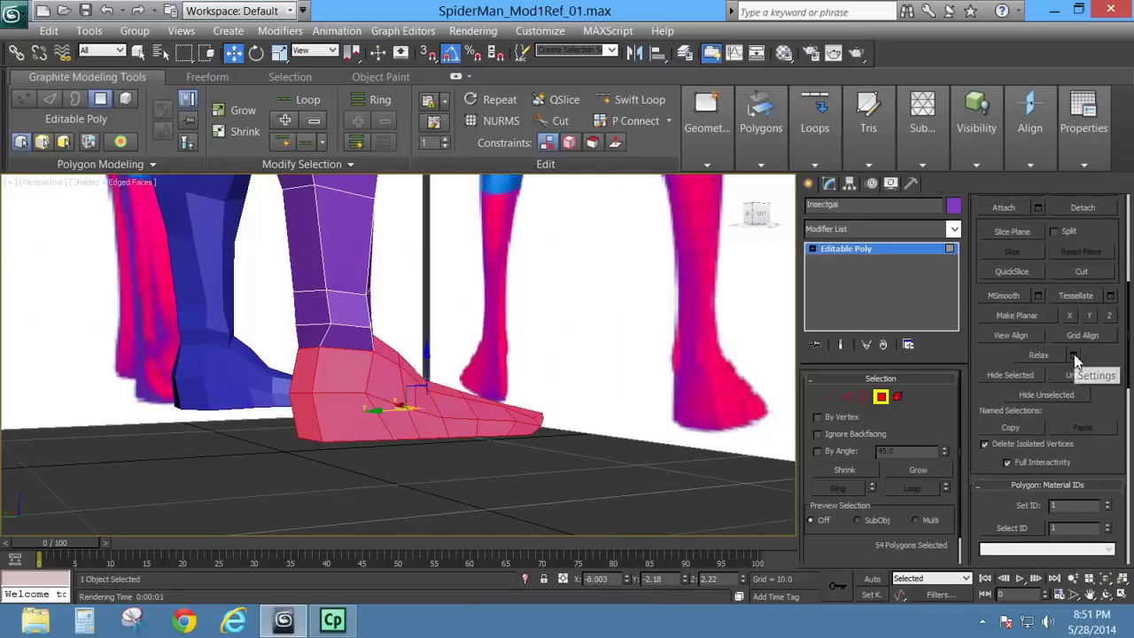
left_click(1074, 358)
middle_click_drag(522, 464, 484, 422, "alt")
left_click(406, 424)
Step: Scale the foot polygons to 104% overall and 110% in height in the side view, and move them down to Z 1.97
left_click(280, 53)
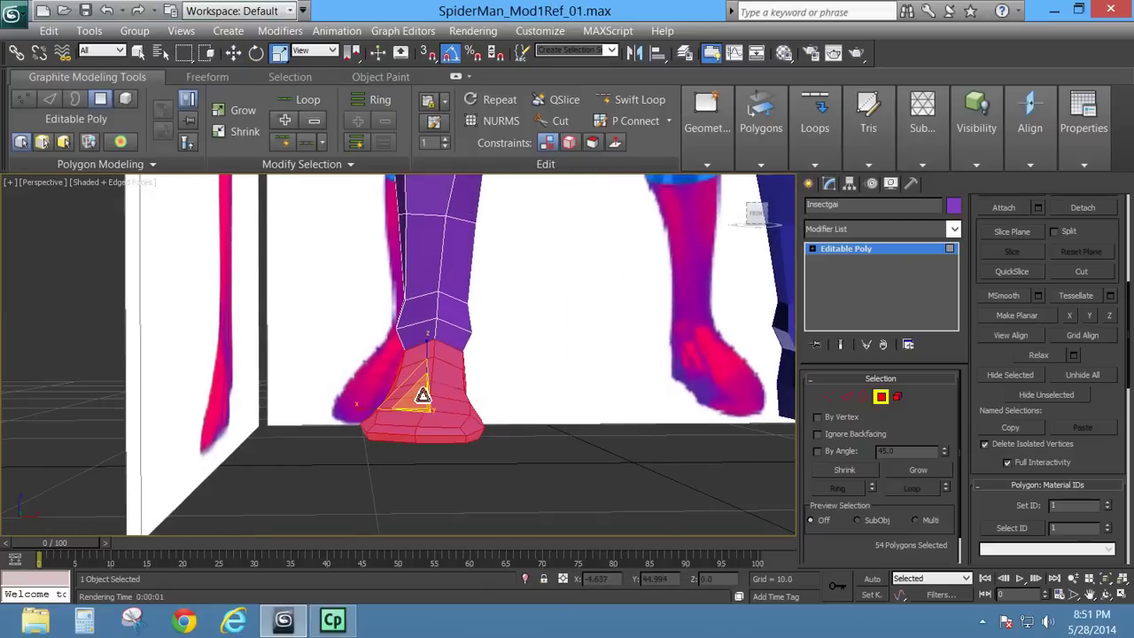
key("l")
scroll(443, 425, "down", 4)
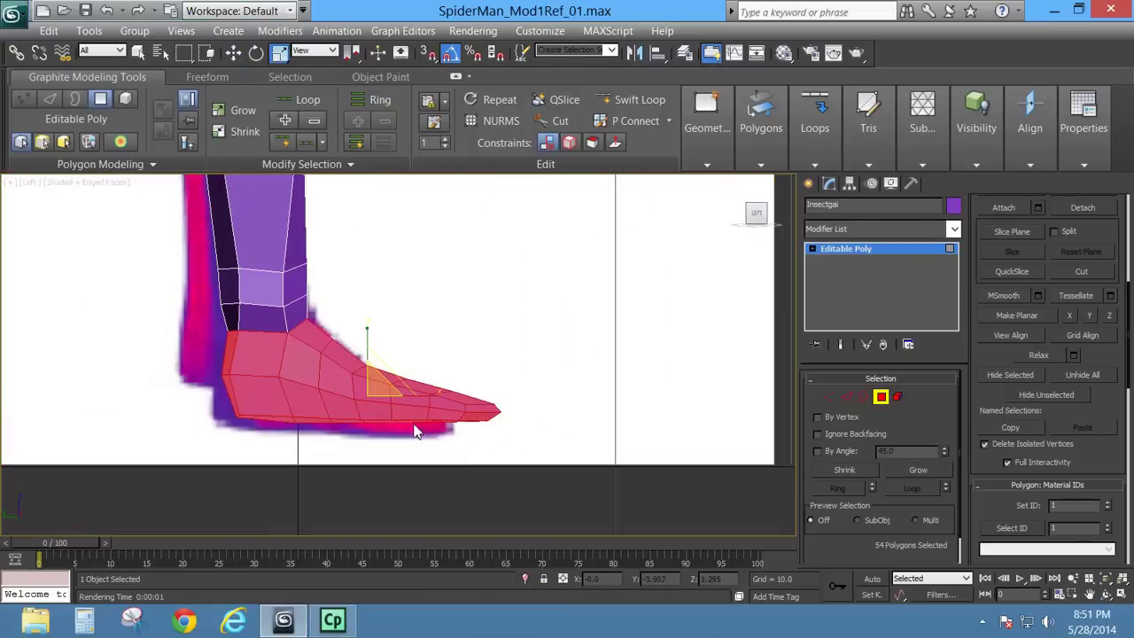
left_click_drag(381, 391, 377, 387)
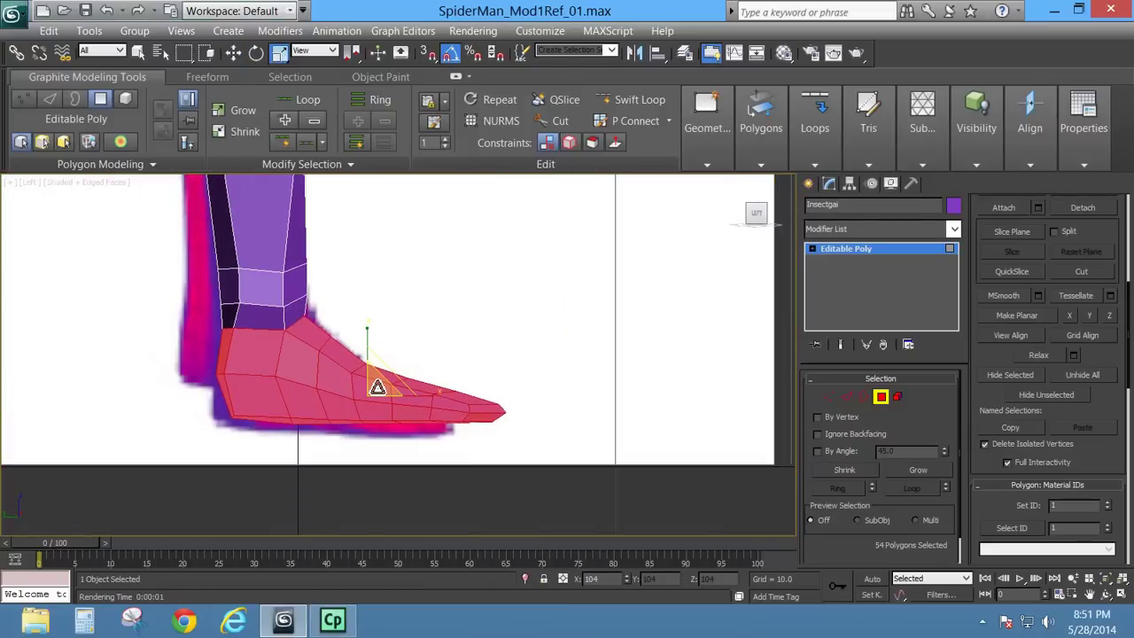
left_click_drag(368, 330, 366, 327)
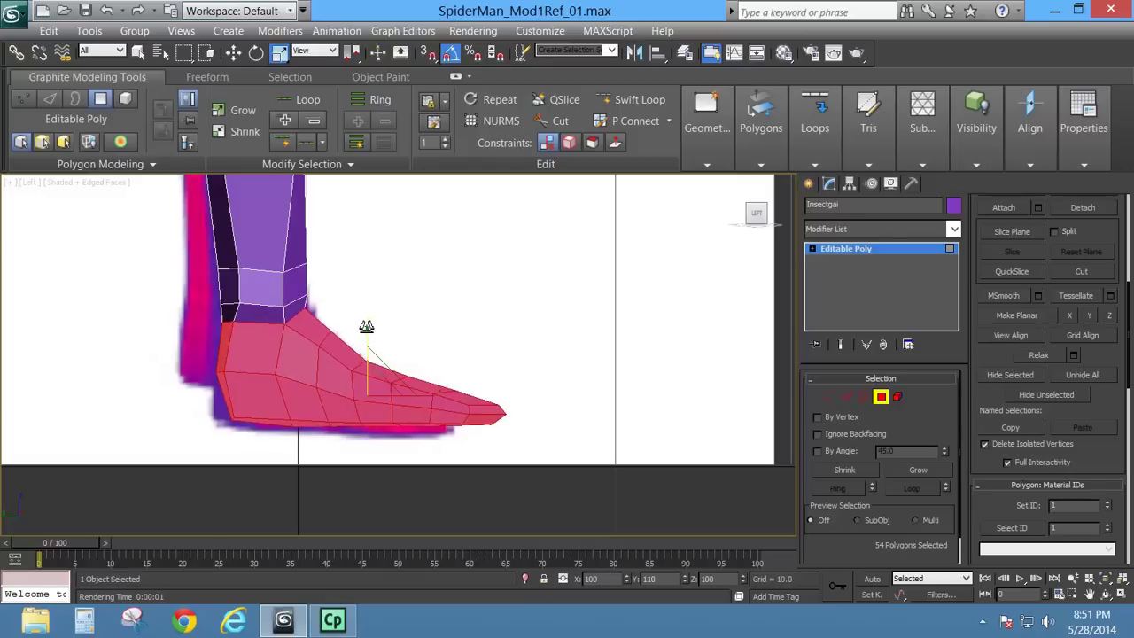
left_click(233, 52)
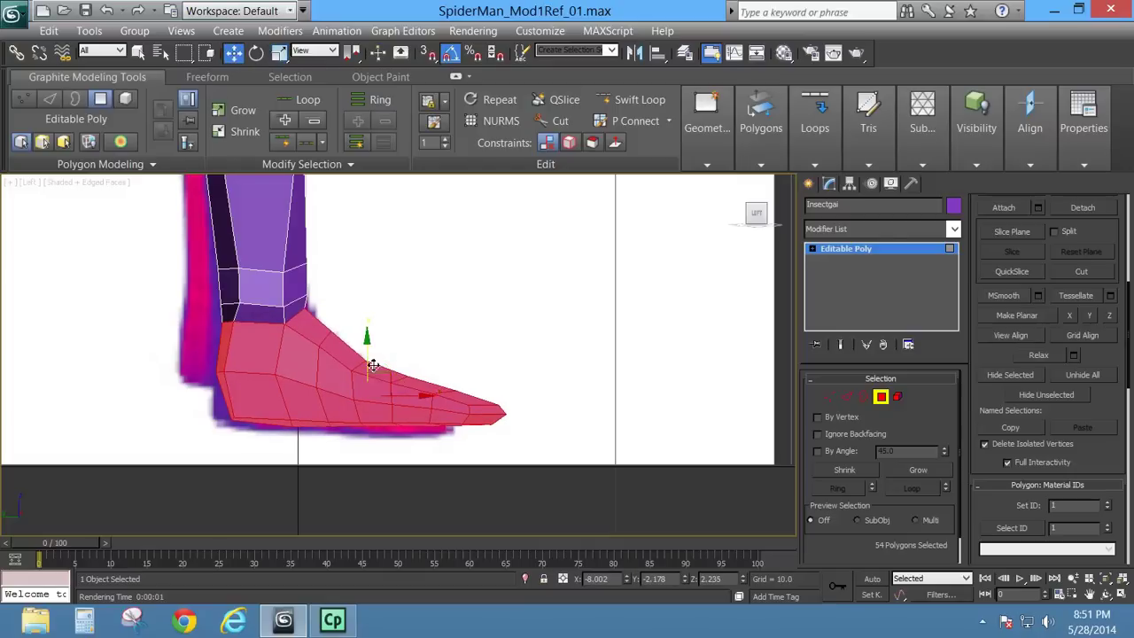
left_click_drag(367, 355, 366, 372)
Step: Leave polygon editing and examine the torso, arms and legs shaded without edges against the reference images
key("p")
scroll(441, 357, "down", 5)
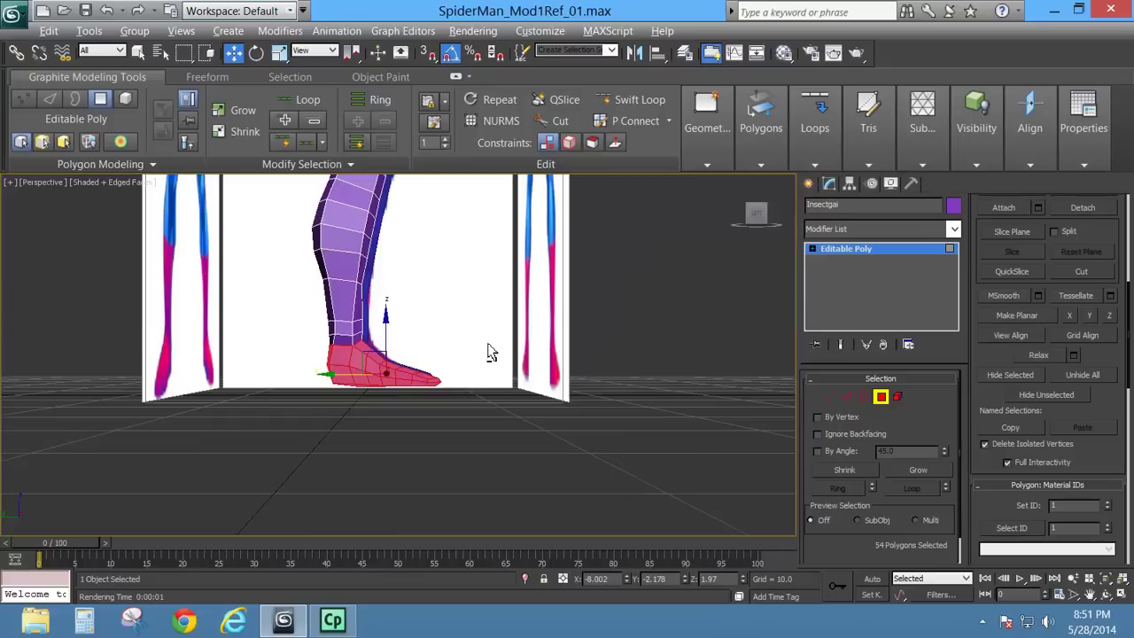
middle_click_drag(488, 352, 376, 507, "alt")
scroll(395, 375, "down", 2)
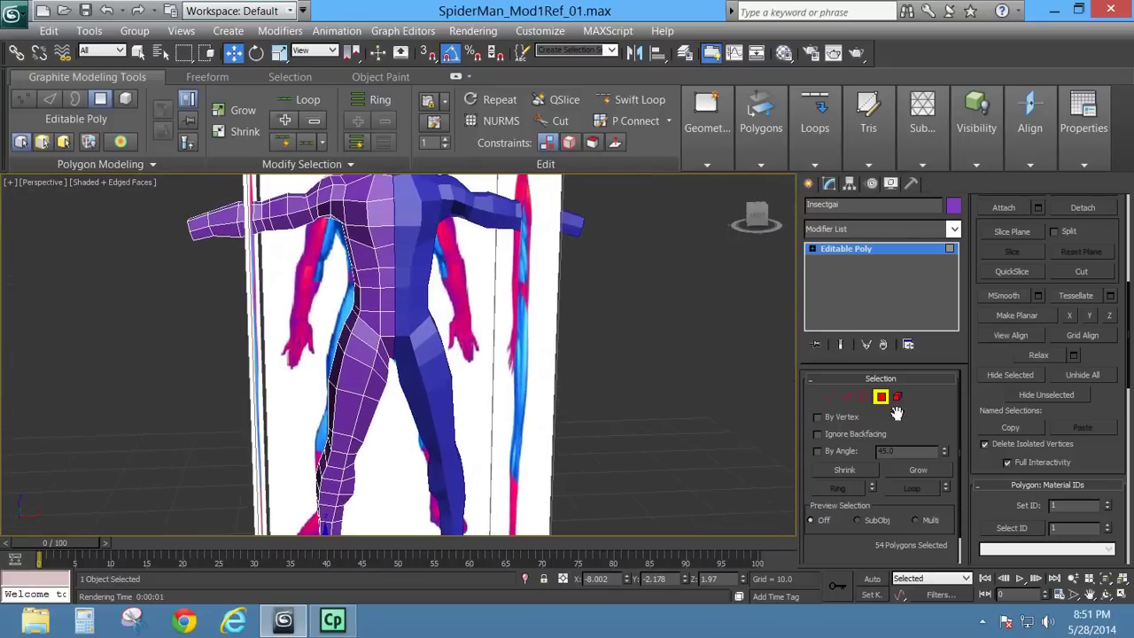
left_click(881, 397)
mouse_move(406, 346)
middle_mouse_down()
mouse_move(402, 390)
mouse_move(451, 380)
mouse_move(437, 259)
mouse_move(398, 336)
mouse_move(404, 355)
mouse_move(372, 374)
mouse_move(435, 334)
mouse_move(431, 353)
mouse_move(411, 364)
middle_mouse_up()
scroll(438, 259, "down", 1)
scroll(437, 272, "down", 3)
key("F4")
scroll(411, 364, "up", 2)
scroll(411, 364, "up", 3)
middle_click_drag(400, 292, 501, 406)
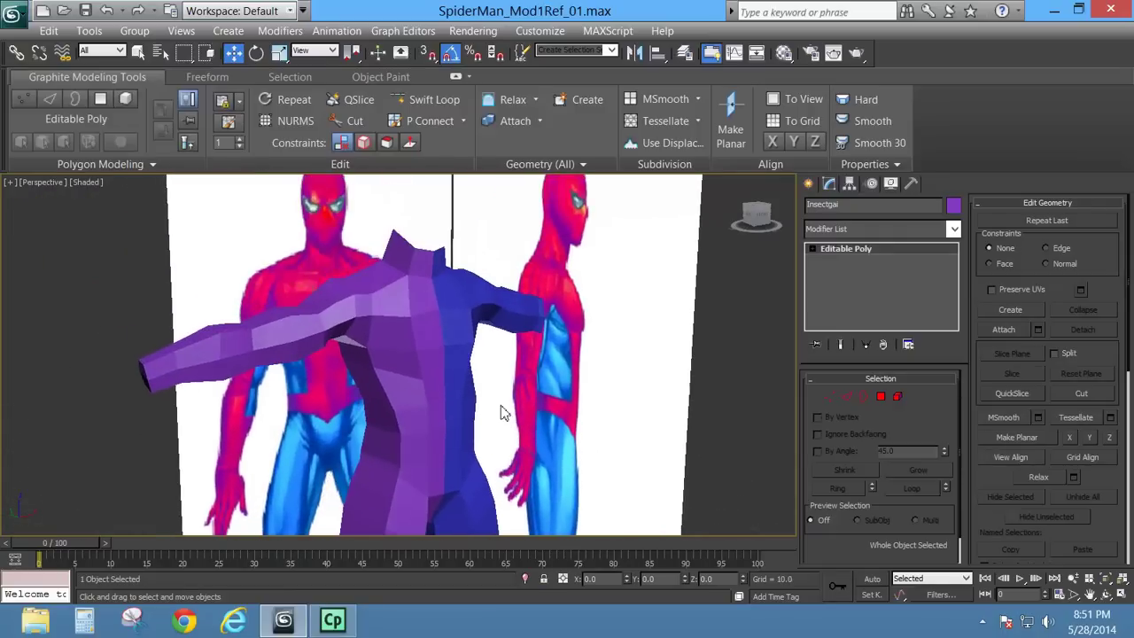
middle_click_drag(344, 398, 394, 182)
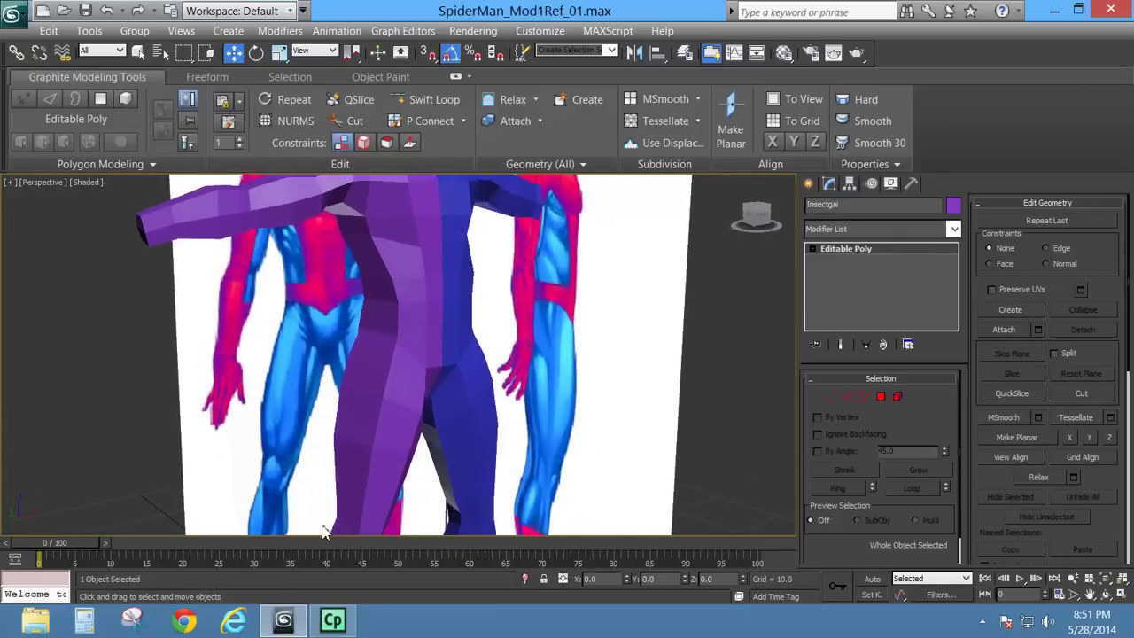
middle_click_drag(388, 431, 389, 330)
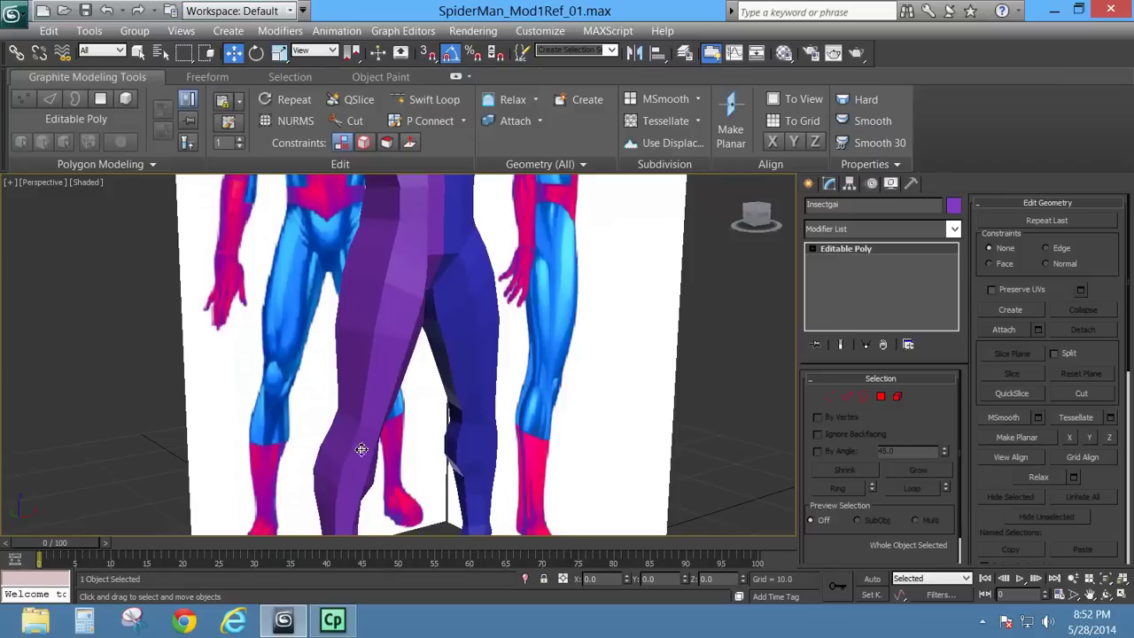
middle_click_drag(361, 449, 423, 423, "alt")
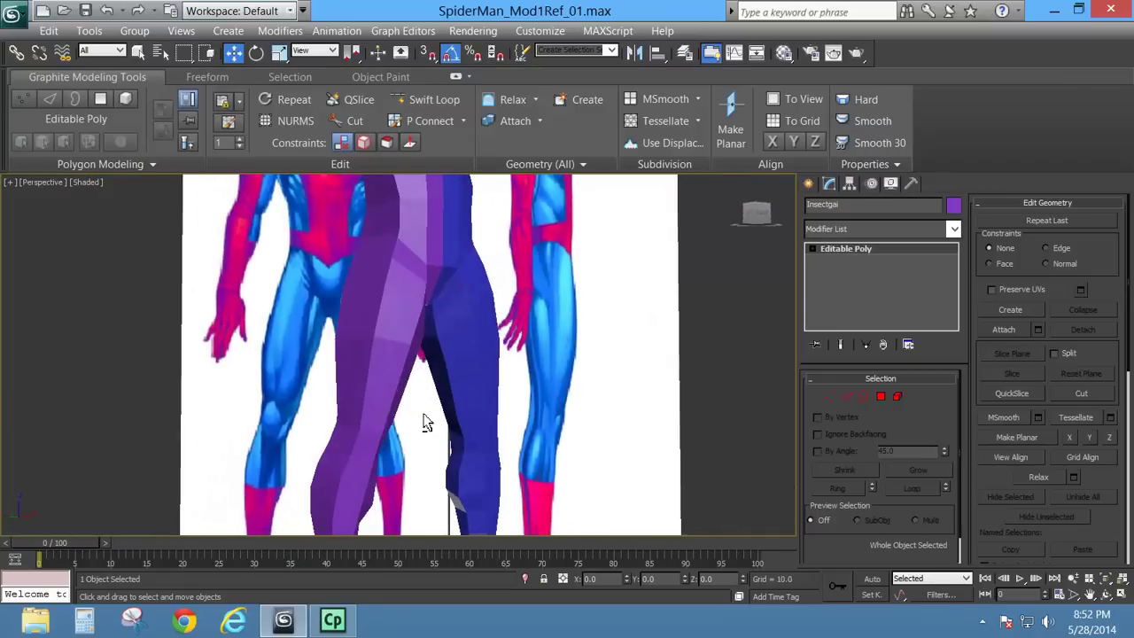
Step: Show the edges again and assign smoothing group 1 to the entire body element
key("F4")
scroll(523, 360, "down", 5)
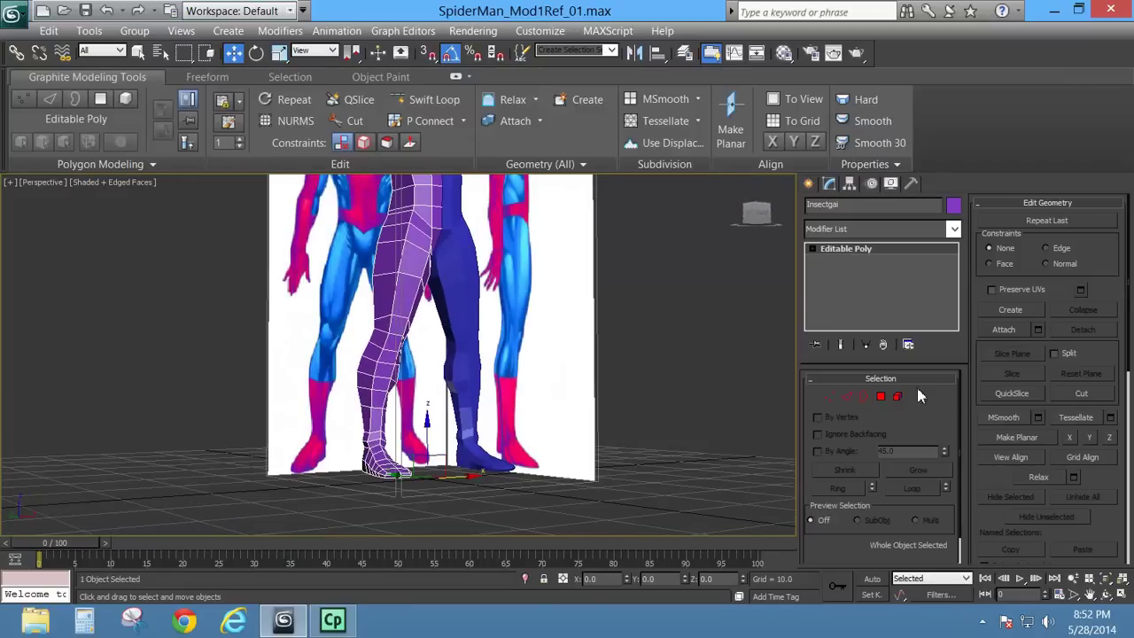
left_click(897, 396)
left_click(384, 299)
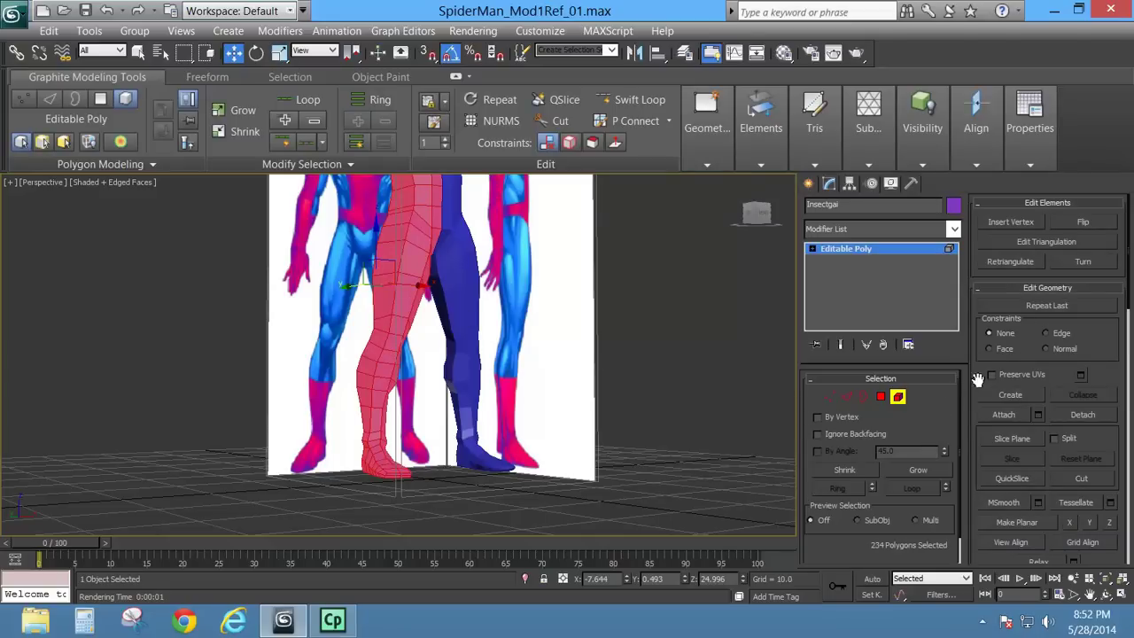
left_click_drag(1107, 446, 1100, 19)
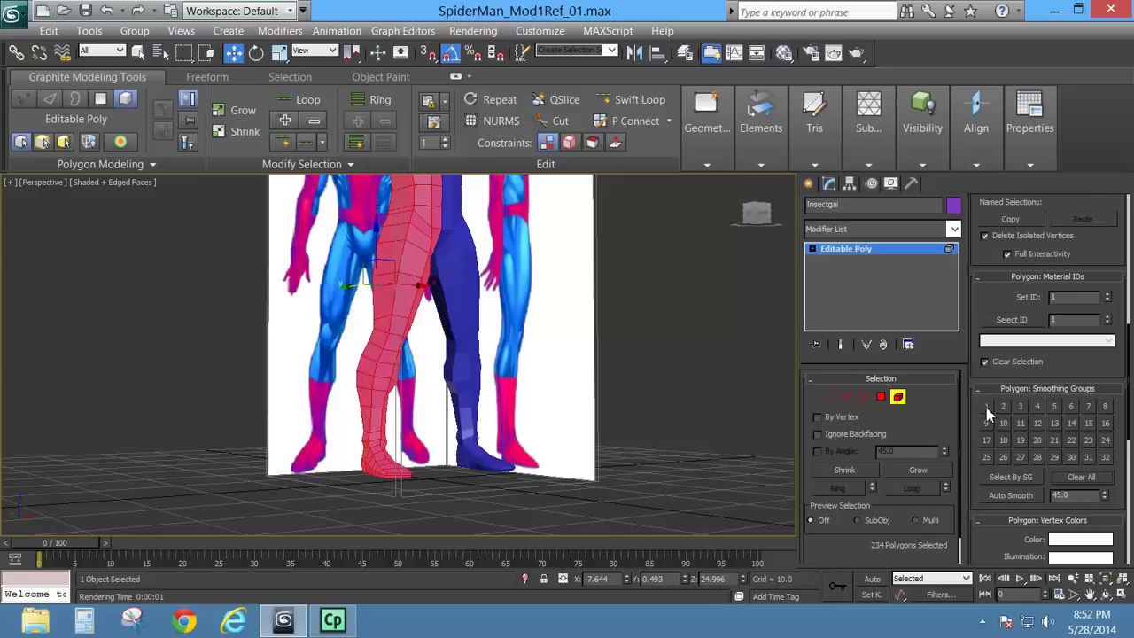
left_click(987, 406)
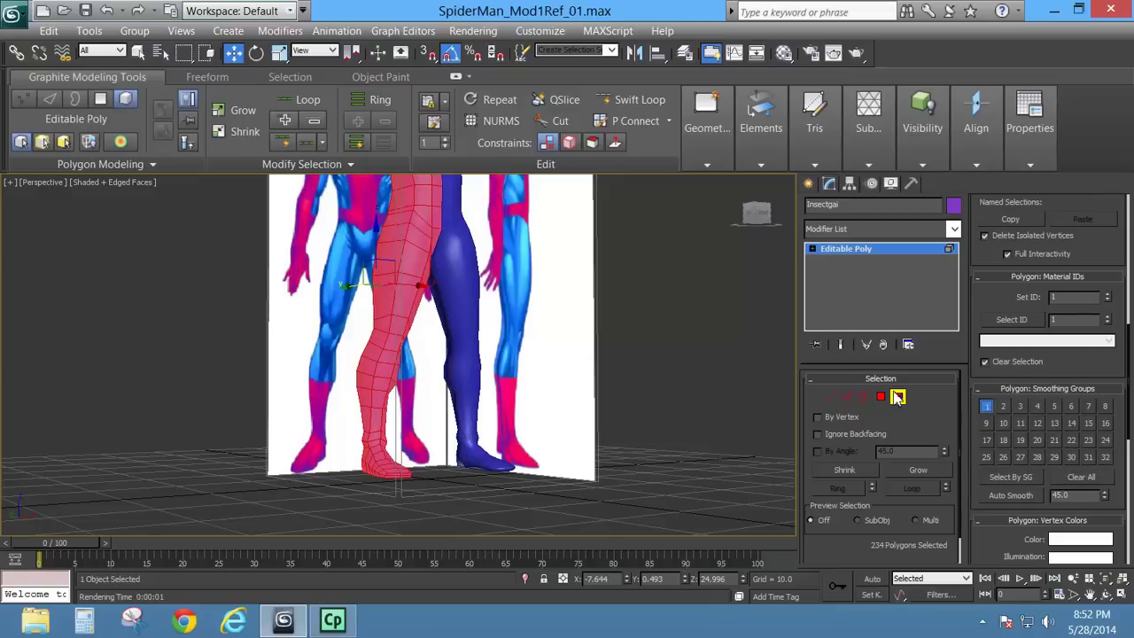
left_click(897, 397)
Step: Select the two polygons capping the wrist end of the purple arm and delete them
middle_click_drag(577, 354, 494, 416)
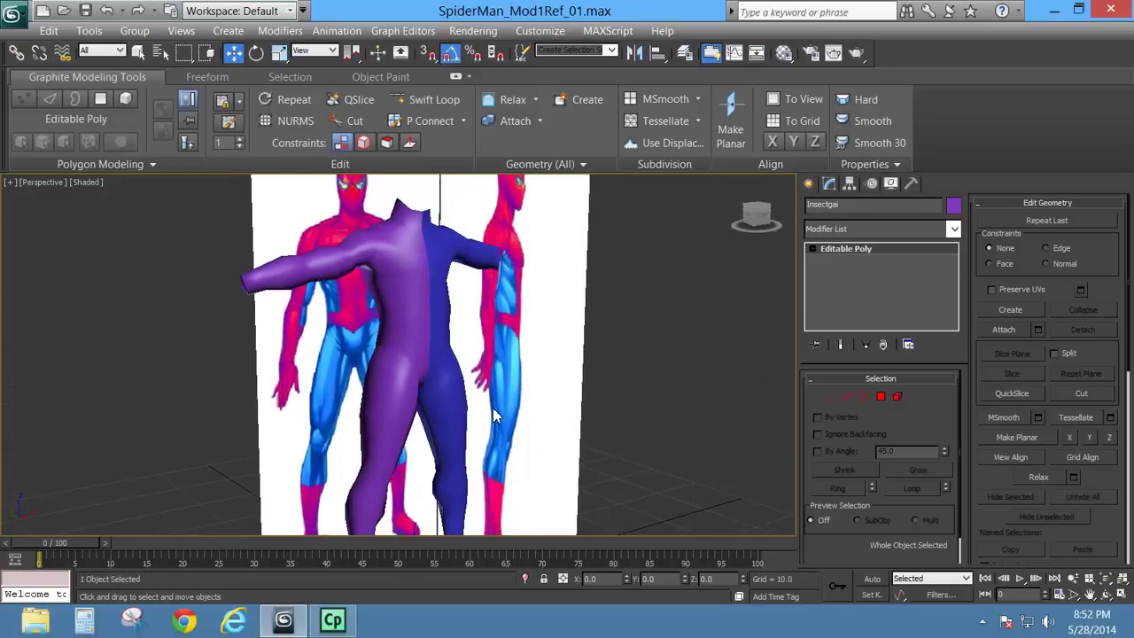
key("F4")
mouse_move(450, 380)
middle_mouse_down("alt")
mouse_move(446, 323)
mouse_move(434, 456)
mouse_move(451, 494)
mouse_move(460, 437)
middle_mouse_up("alt")
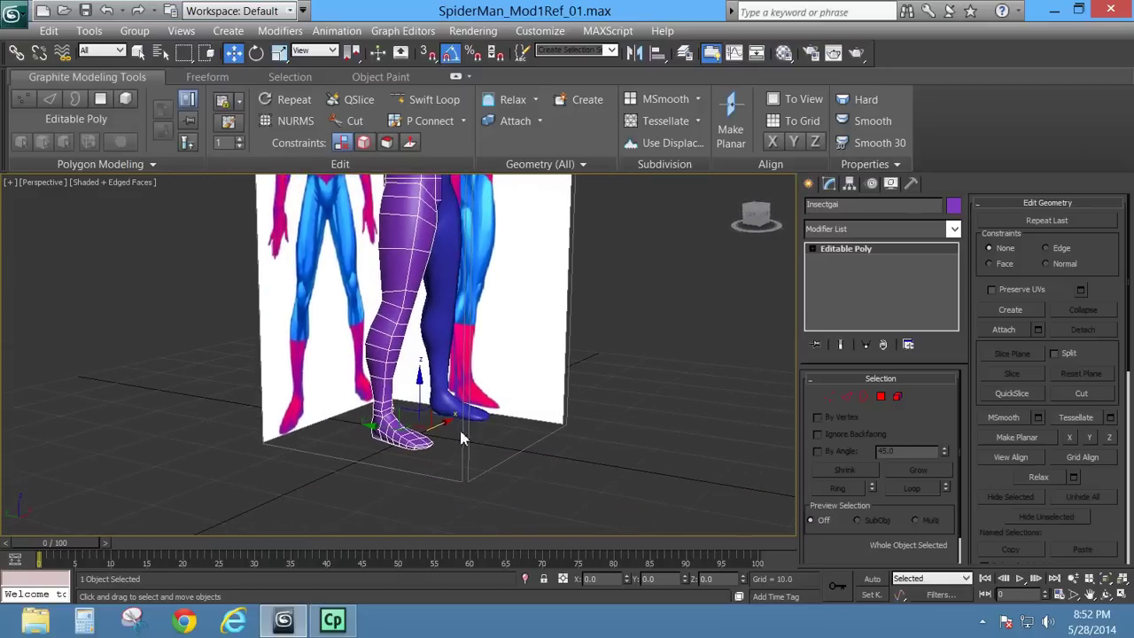
scroll(461, 438, "up", 2)
middle_click_drag(440, 498, 376, 380, "alt")
scroll(430, 485, "up", 3)
left_click(882, 397)
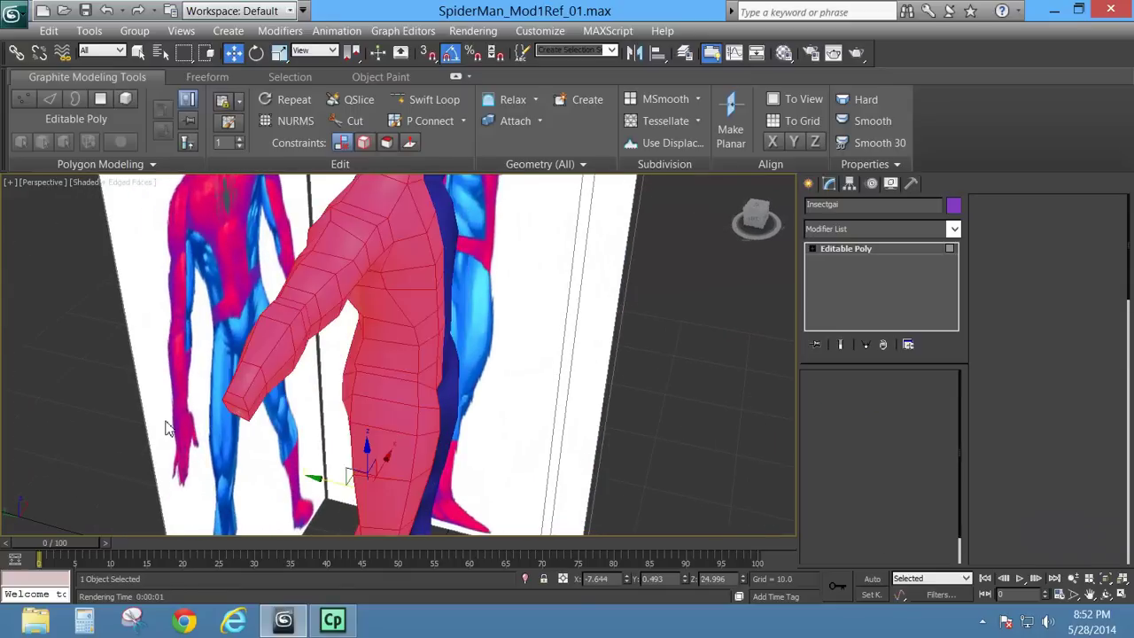
left_click(234, 408)
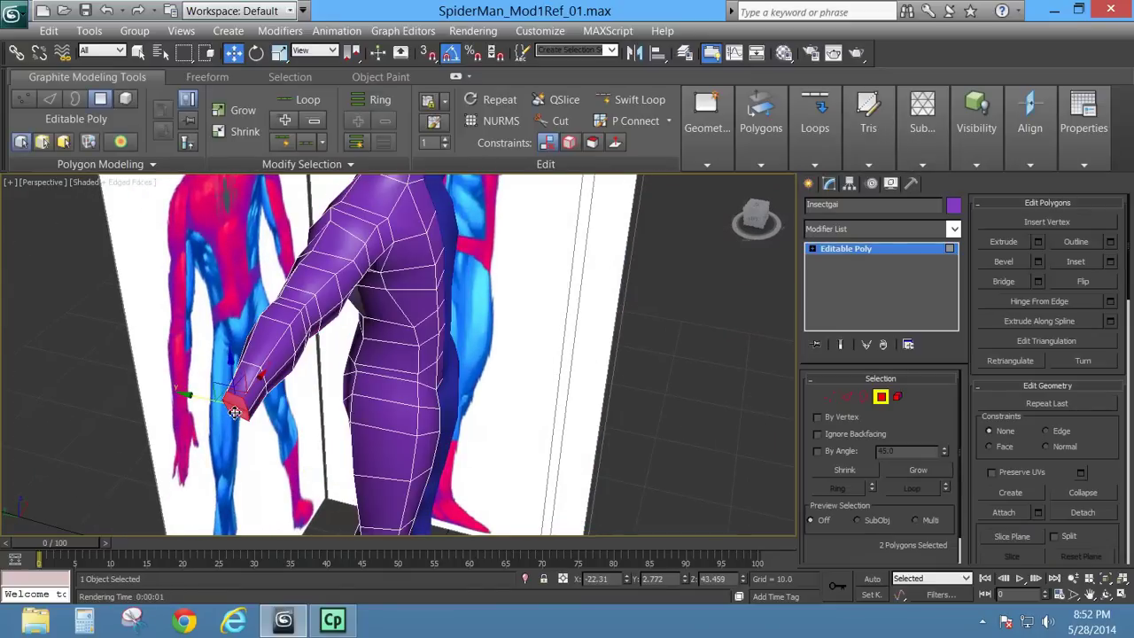
key("Delete")
Step: Minimize the modeling ribbon to enlarge the viewport, and delete the blue mirrored copy of the body
middle_click_drag(429, 308, 431, 341, "alt")
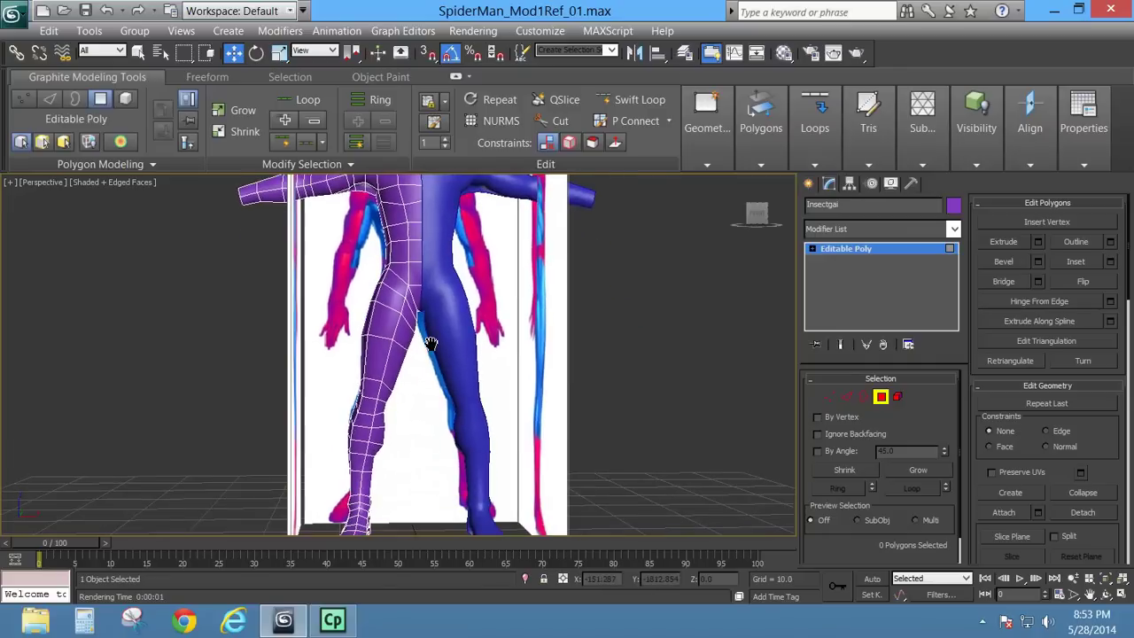
scroll(446, 356, "down", 2)
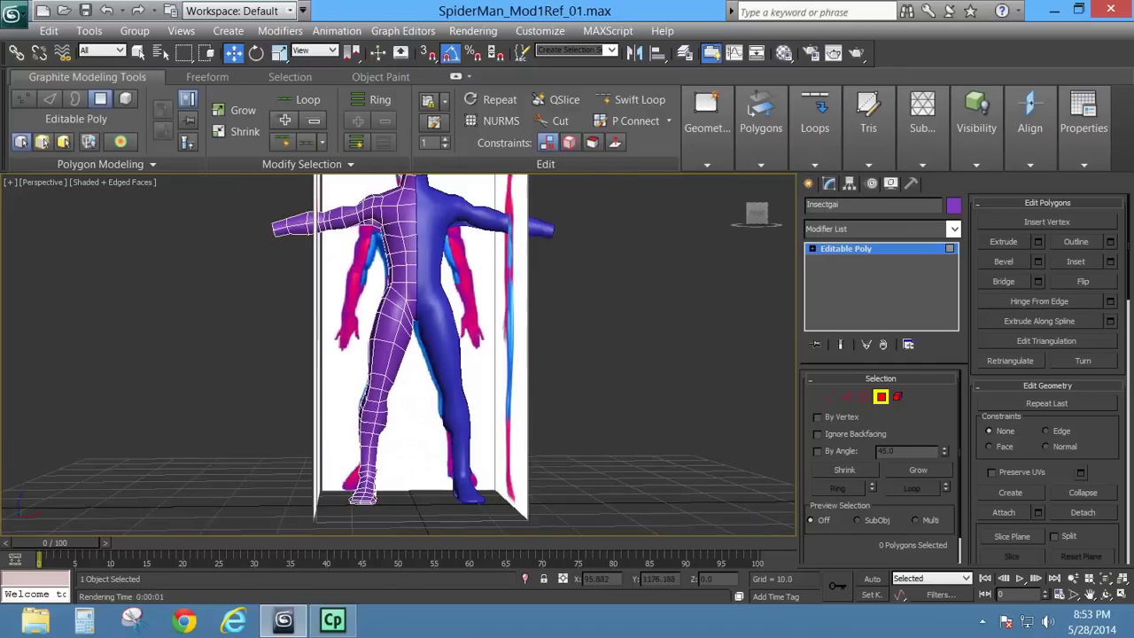
left_click(455, 76)
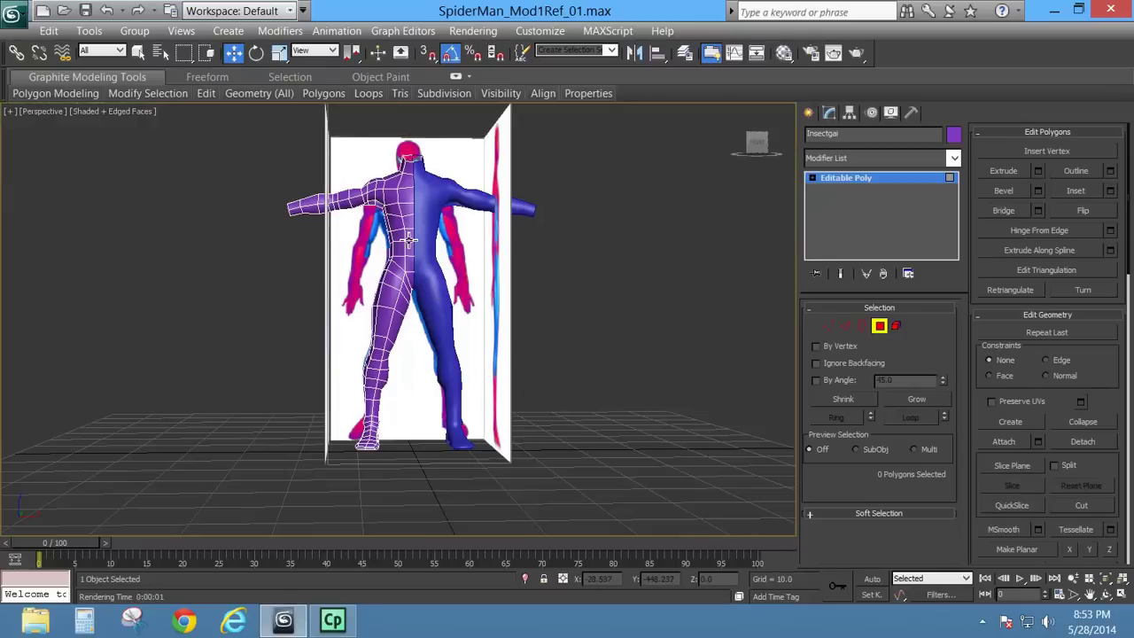
middle_click_drag(406, 241, 409, 317)
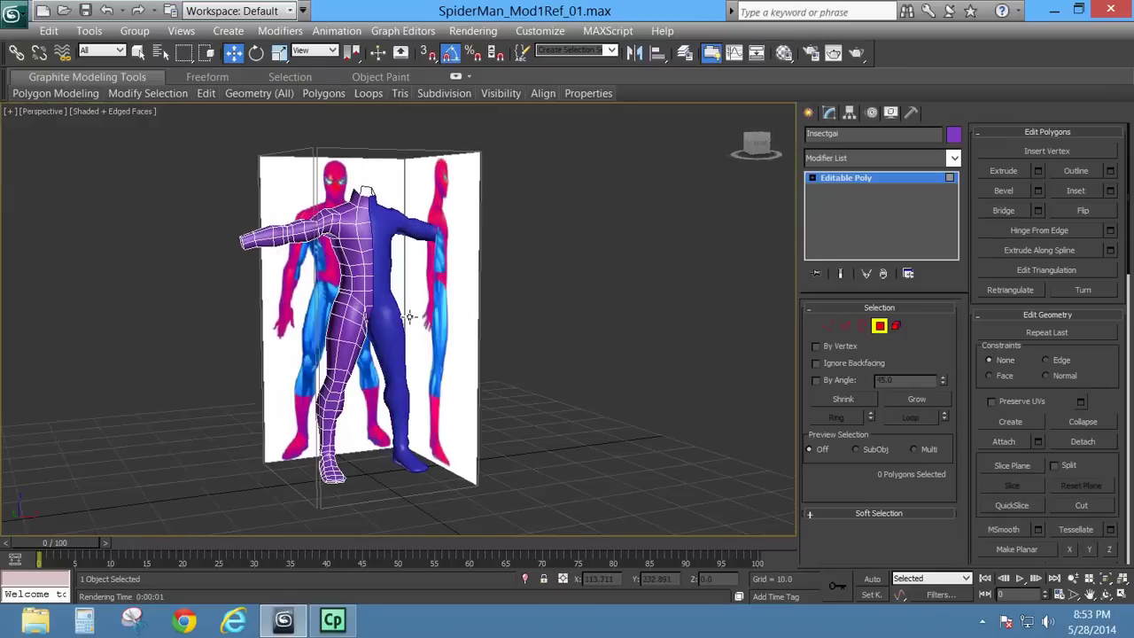
left_click(878, 325)
left_click(401, 225)
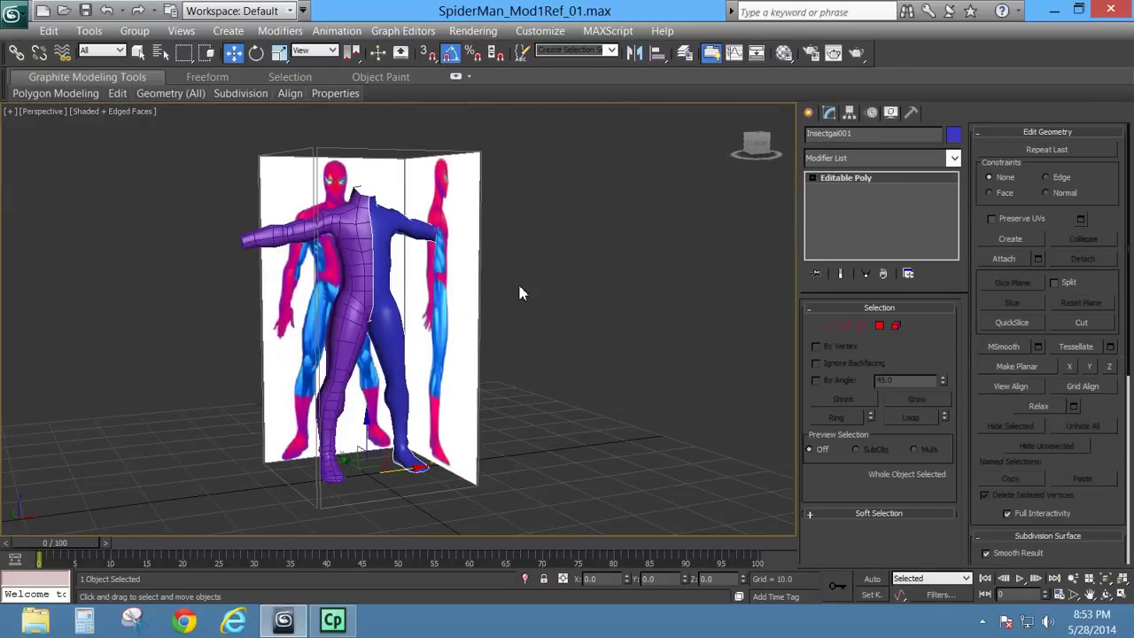
key("Delete")
Step: Add a Symmetry modifier to the purple body half, mirrored on the X axis with Flip enabled
left_click(372, 253)
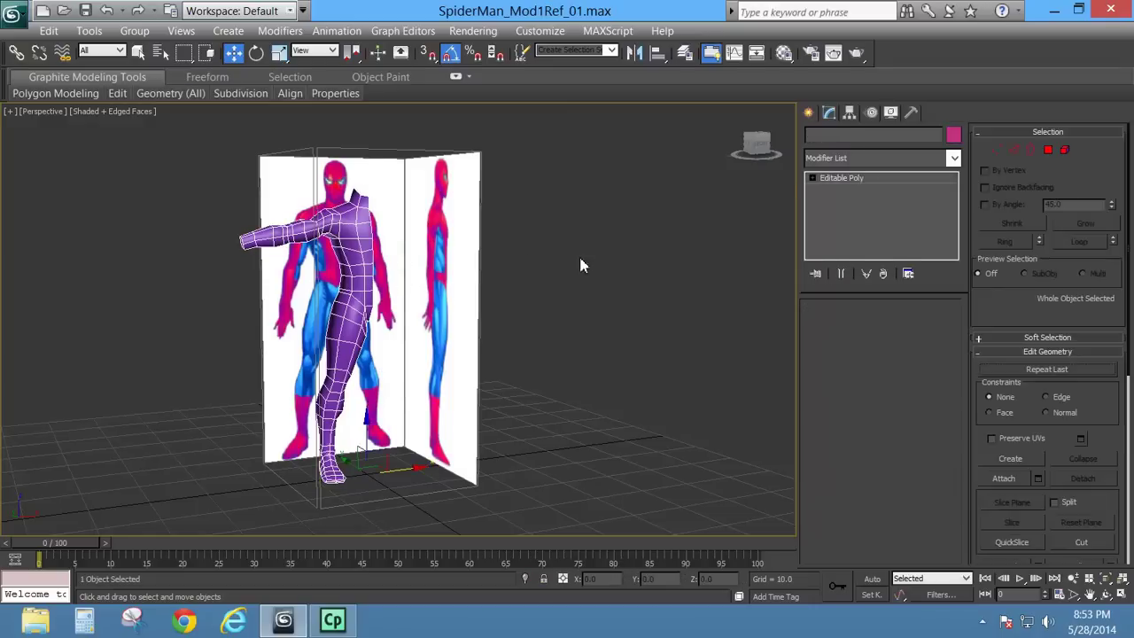
left_click(955, 159)
left_click_drag(955, 178, 963, 427)
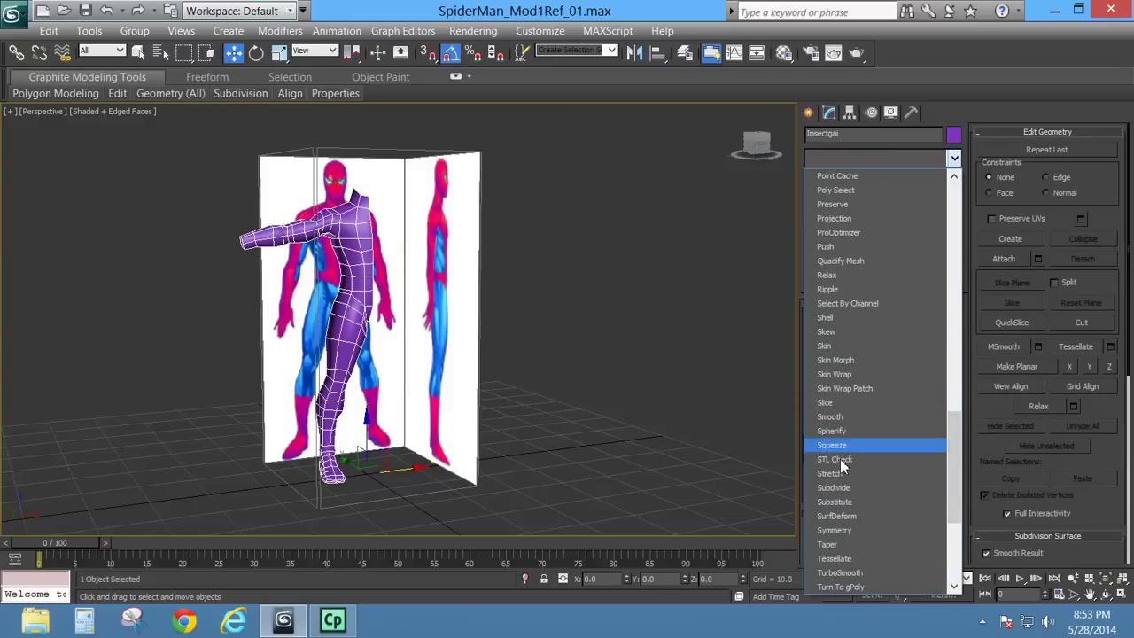
left_click(835, 530)
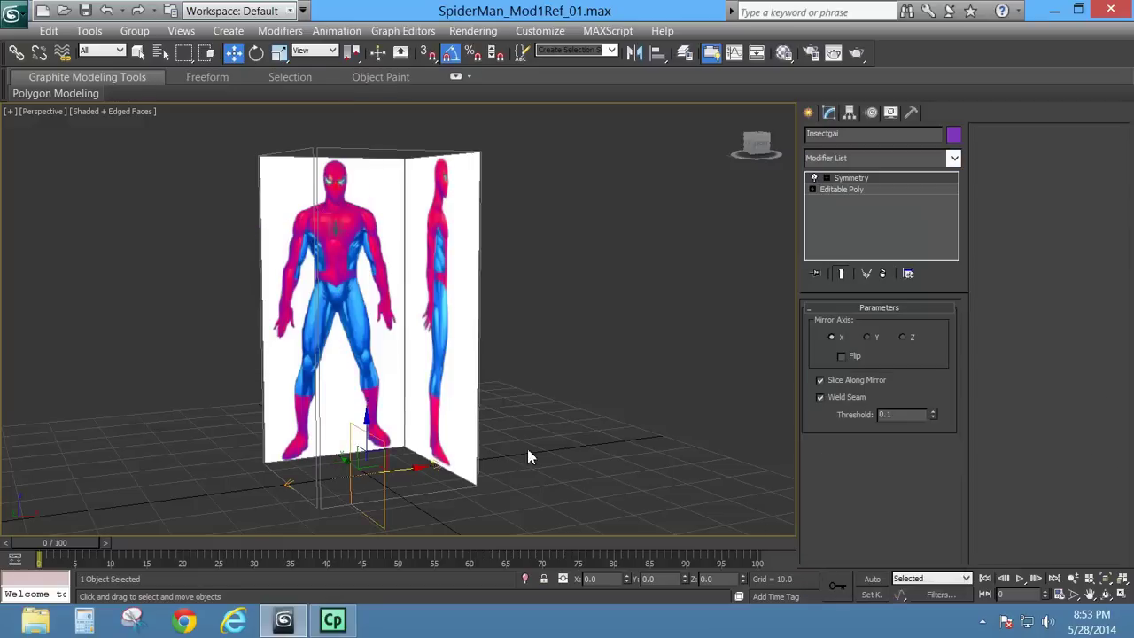
middle_click_drag(529, 456, 493, 324, "alt")
scroll(479, 448, "up", 3)
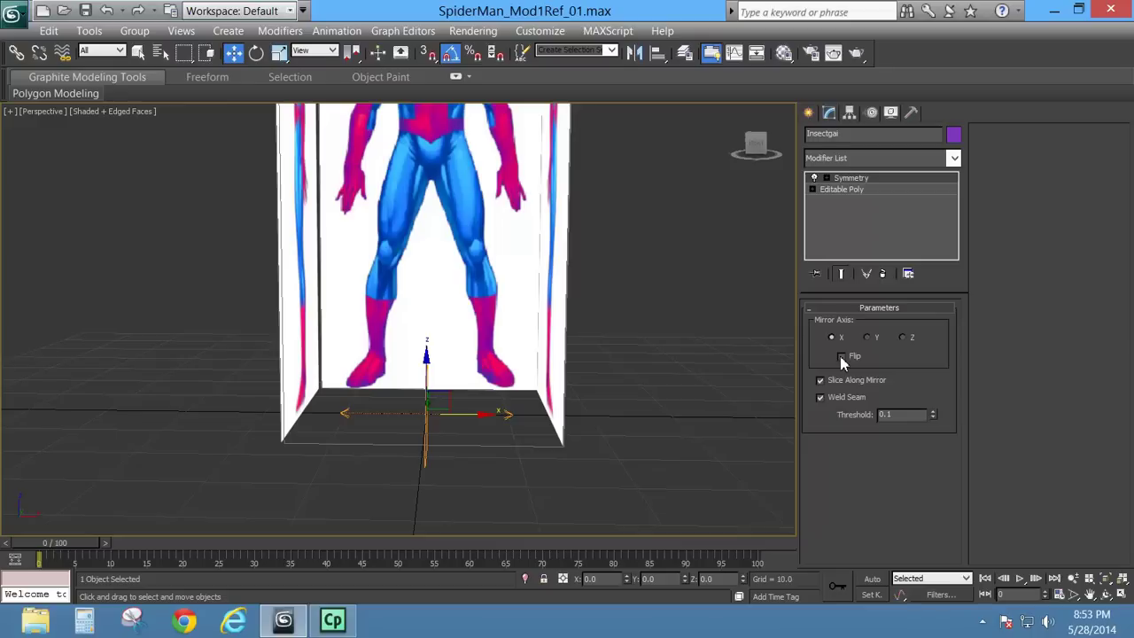
left_click(842, 357)
middle_click_drag(485, 222, 509, 395)
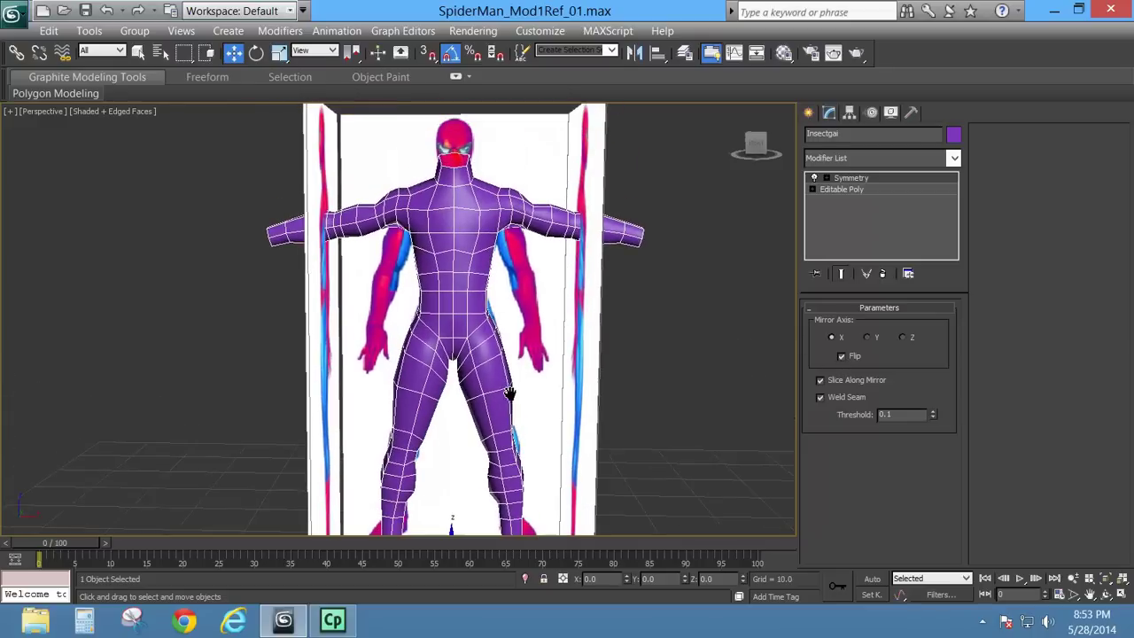
scroll(478, 291, "up", 3)
middle_click_drag(498, 292, 496, 314)
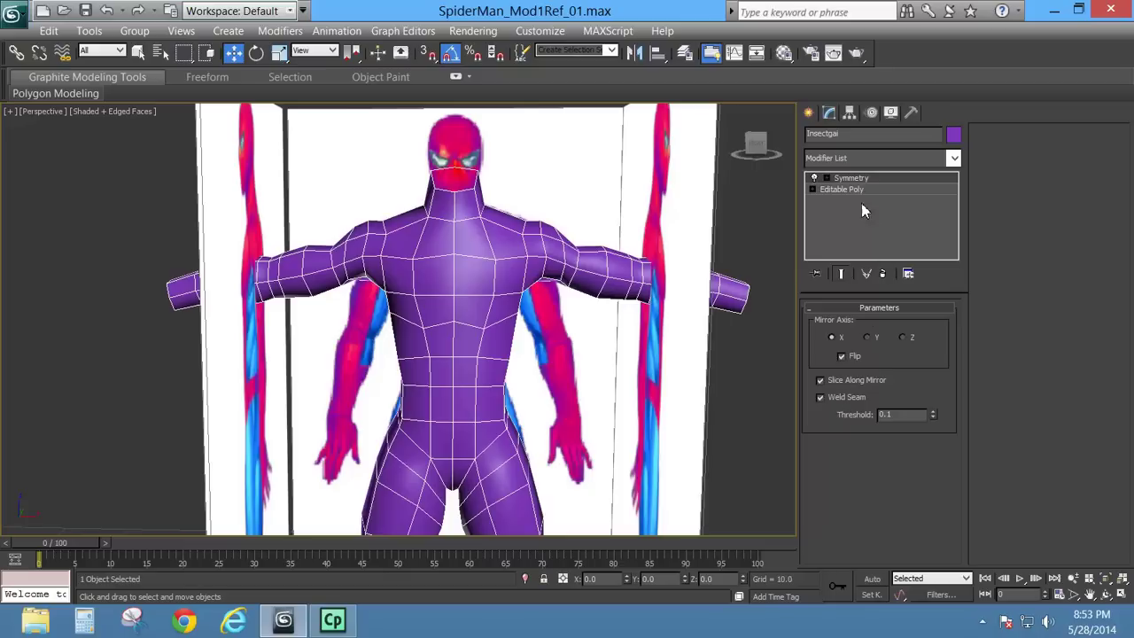
Step: Turn off Slice Along Mirror and Weld Seam in the Symmetry modifier, and convert the body to an Editable Poly
left_click(854, 396)
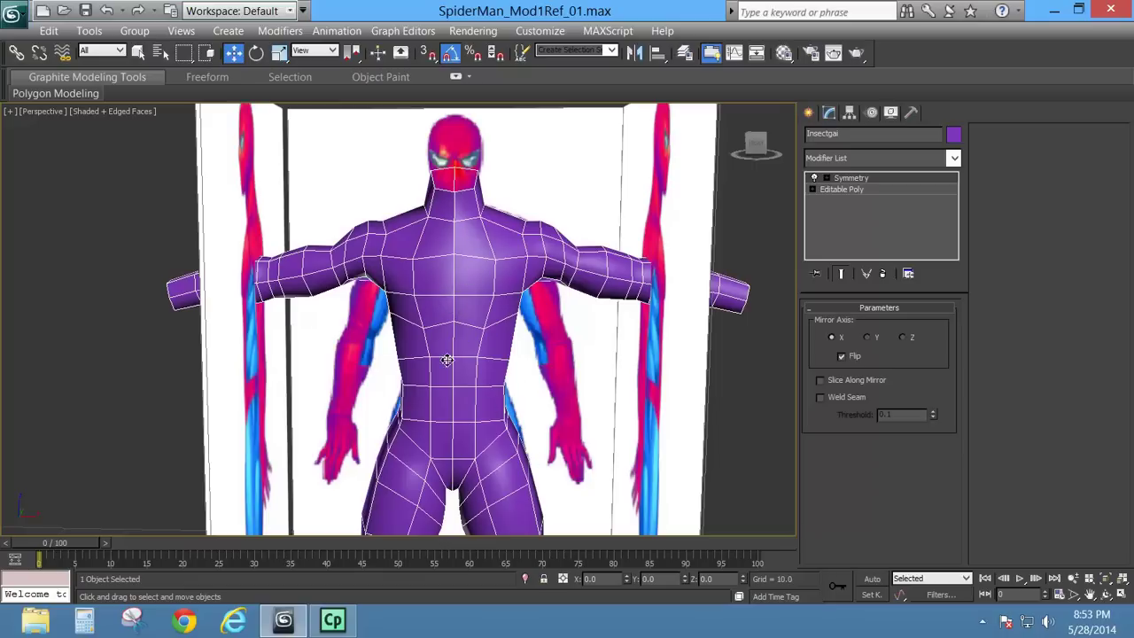
right_click(455, 292)
mouse_move(505, 452)
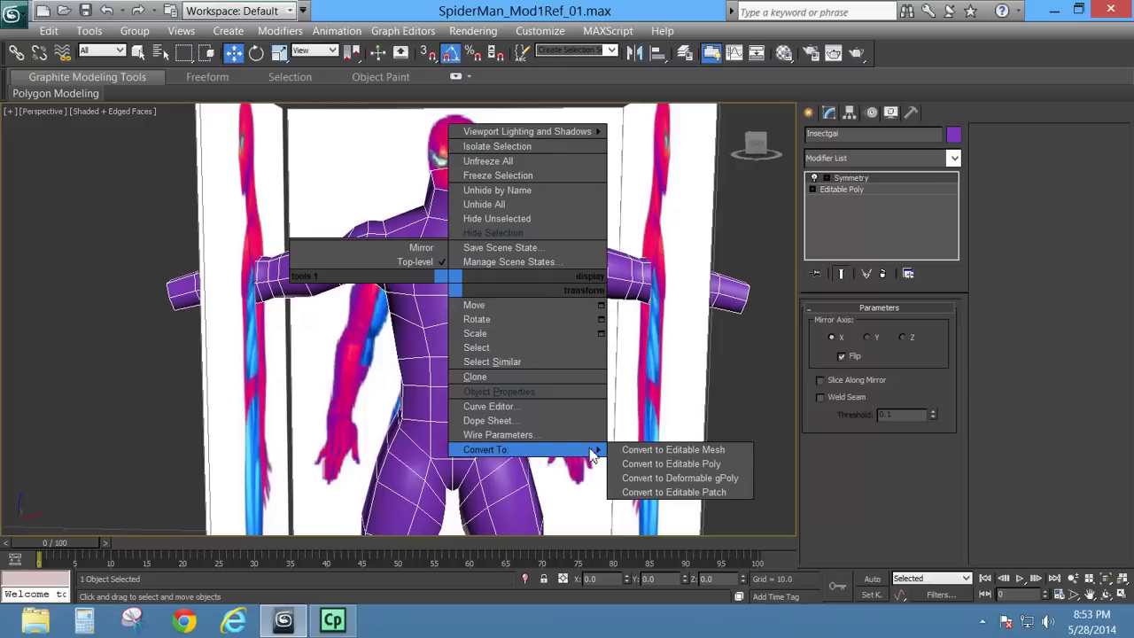
left_click(686, 464)
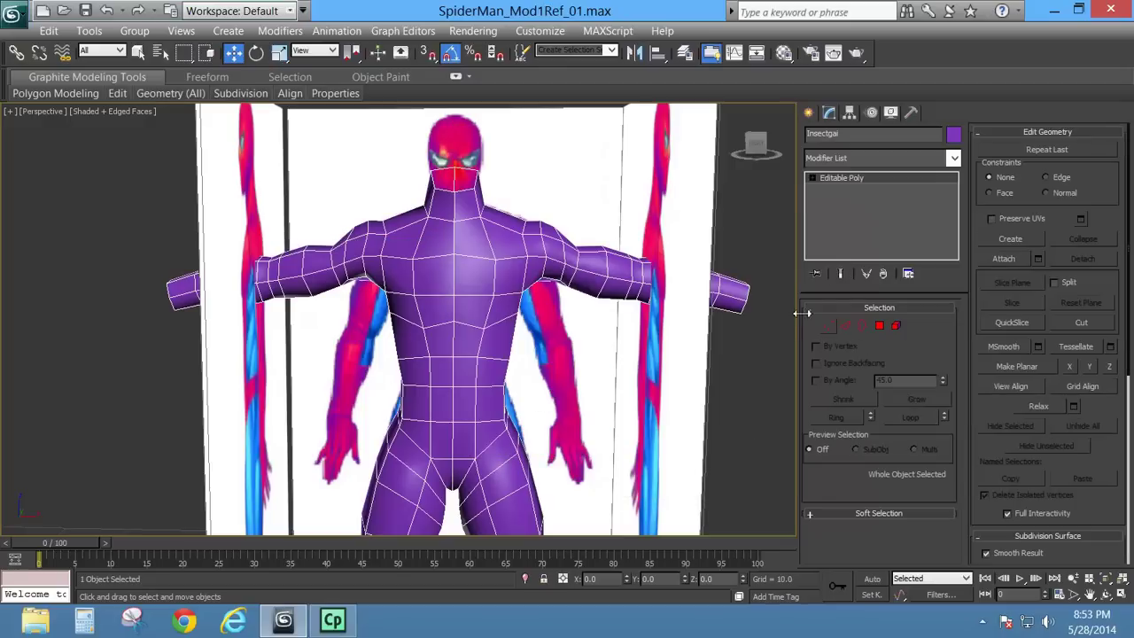
Step: Hide the edges and select each half of the body as an element to check whether the halves are joined
left_click(827, 326)
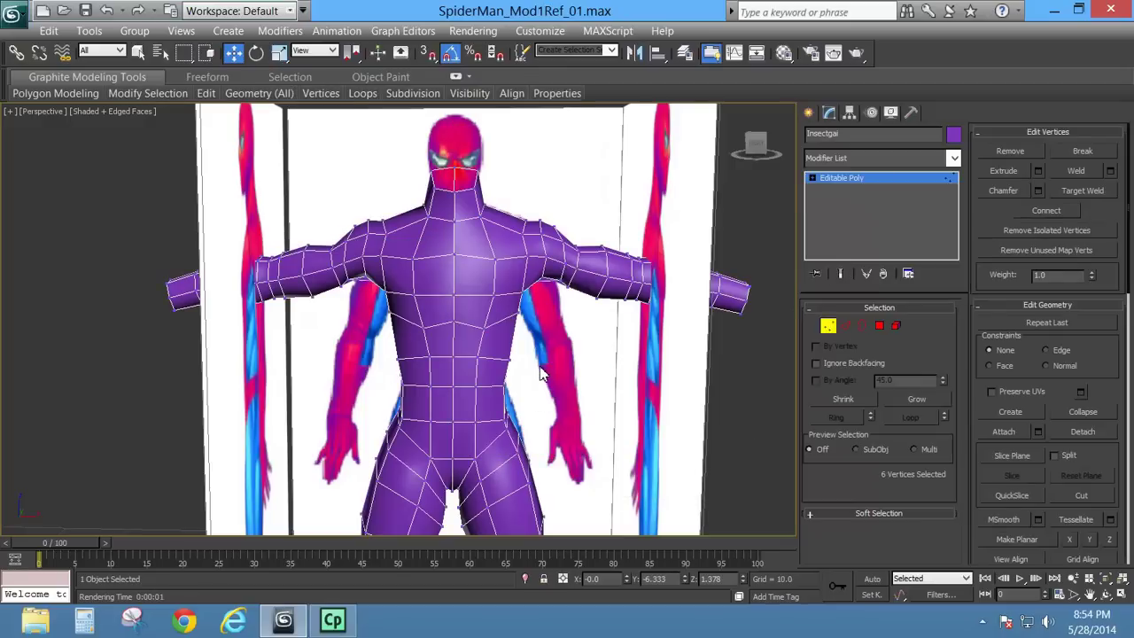
key("F4")
left_click(895, 325)
left_click(488, 405)
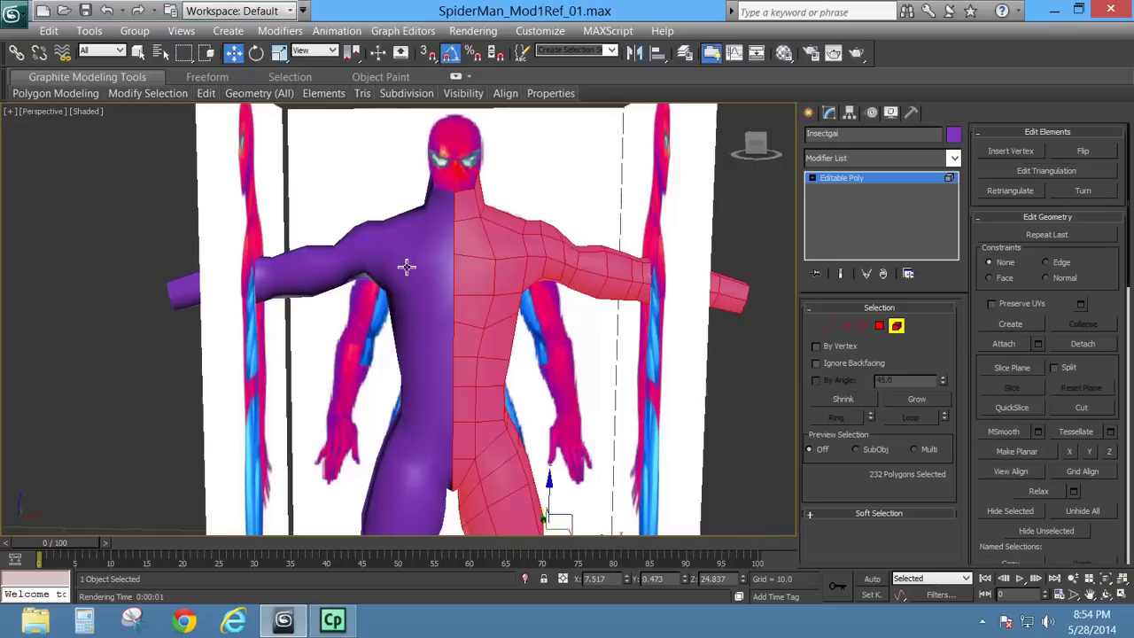
left_click(382, 267)
left_click(506, 271)
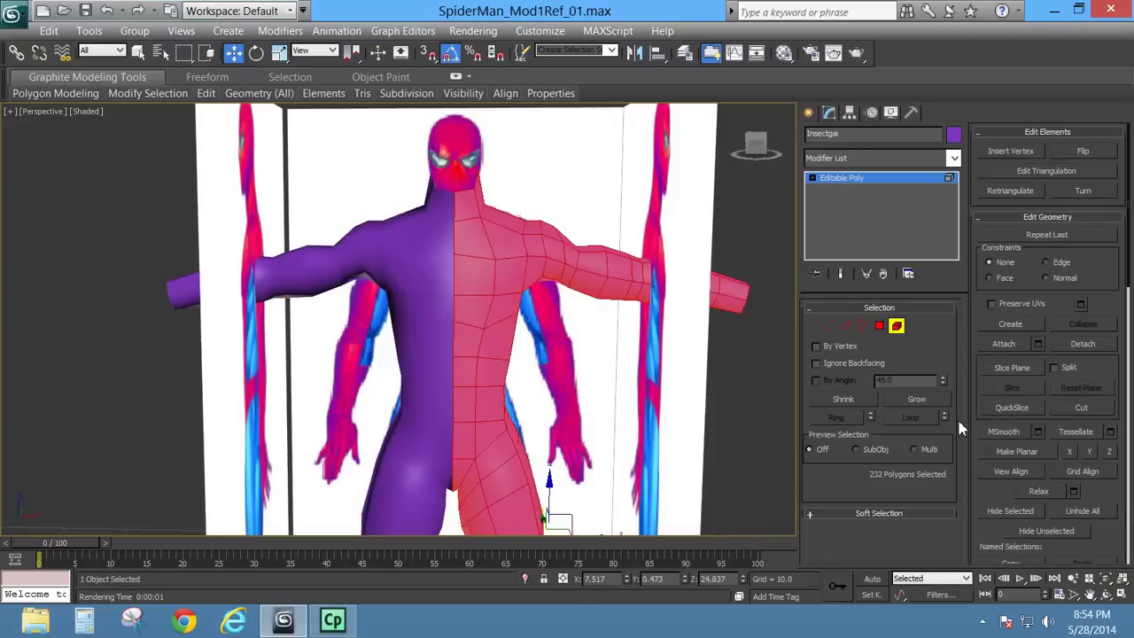
Step: Select all open borders of the body, show the edges again, and convert the border selection to vertices
left_click(863, 325)
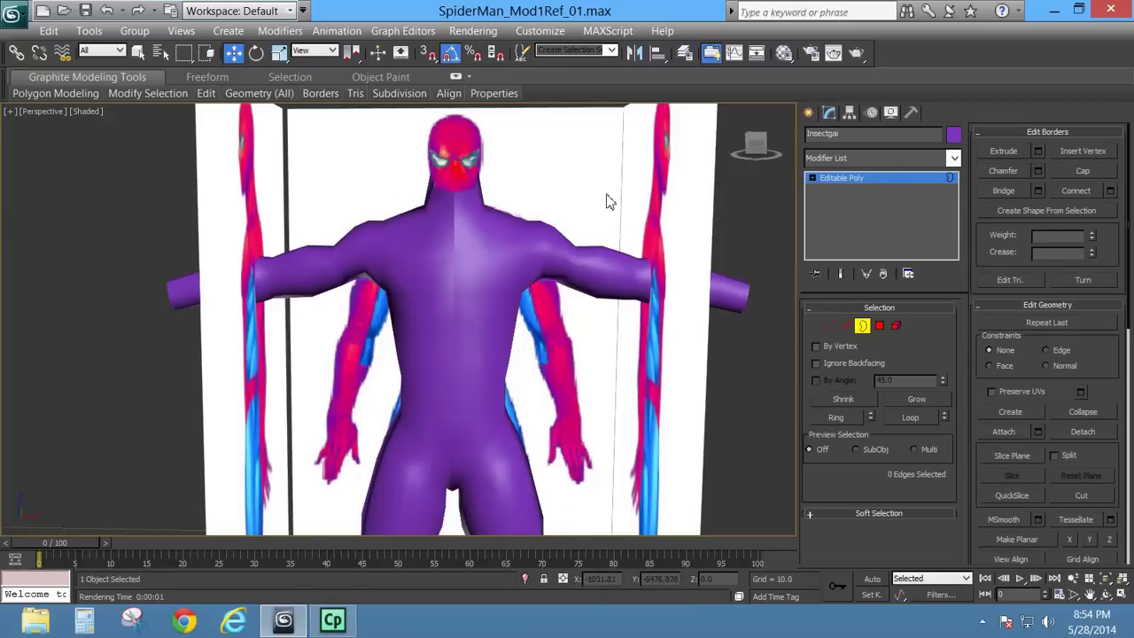
key("ctrl+a")
mouse_move(542, 364)
middle_mouse_down()
mouse_move(544, 394)
mouse_move(642, 386)
mouse_move(529, 380)
mouse_move(544, 331)
mouse_move(569, 443)
mouse_move(463, 467)
mouse_move(295, 459)
mouse_move(309, 437)
middle_mouse_up()
key("F4")
mouse_move(466, 399)
middle_mouse_down()
mouse_move(480, 459)
mouse_move(460, 393)
middle_mouse_up()
scroll(491, 452, "up", 3)
middle_click_drag(460, 392, 506, 417, "alt")
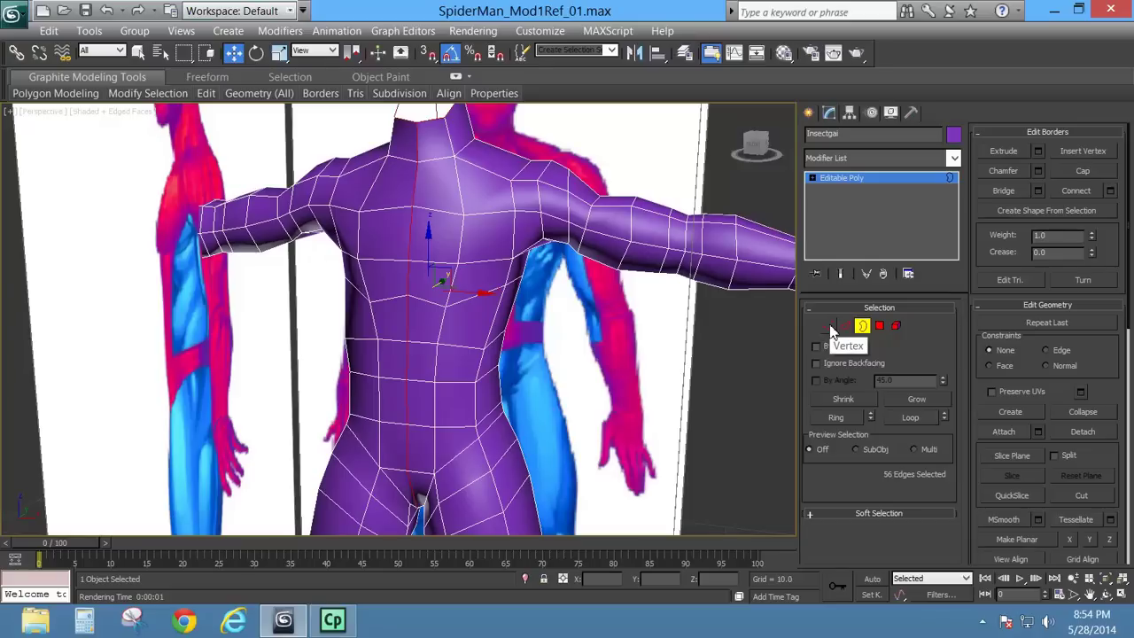
left_click(830, 328)
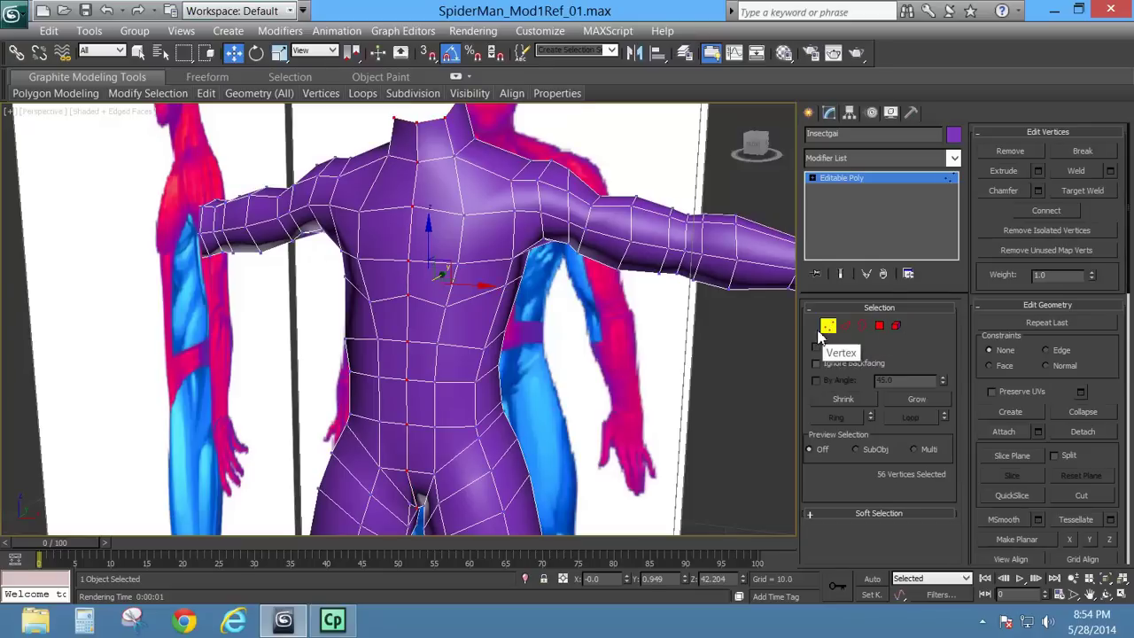
Step: Weld the selected border vertices along the body's center seam with a weld threshold of 0.1
middle_click_drag(519, 328, 716, 369, "alt")
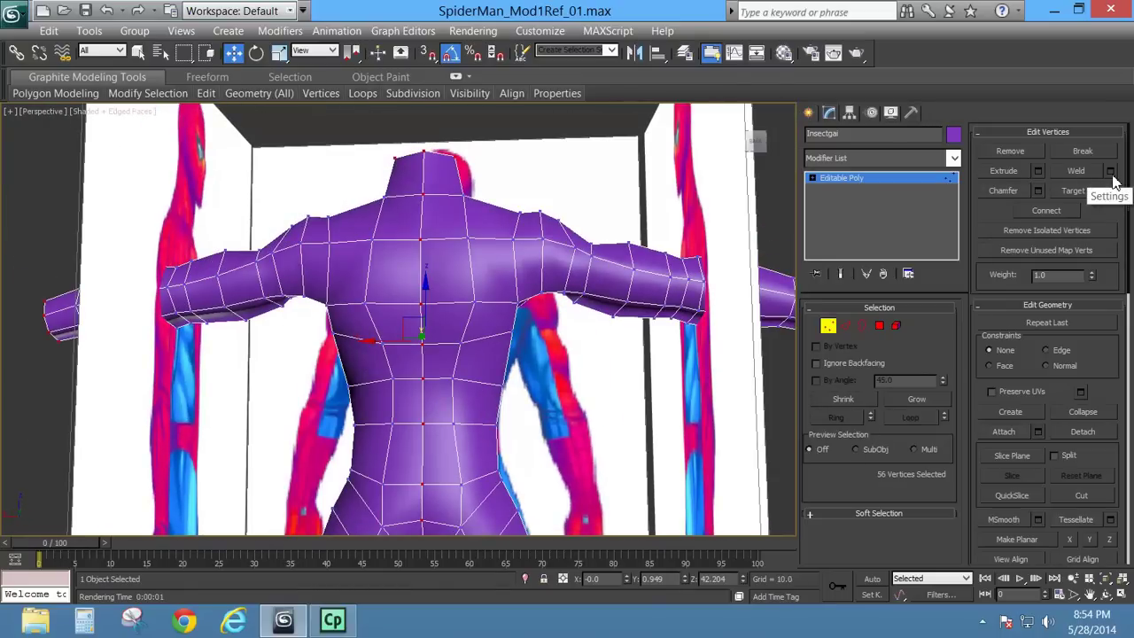
left_click(1110, 171)
middle_click_drag(542, 489, 474, 255, "alt")
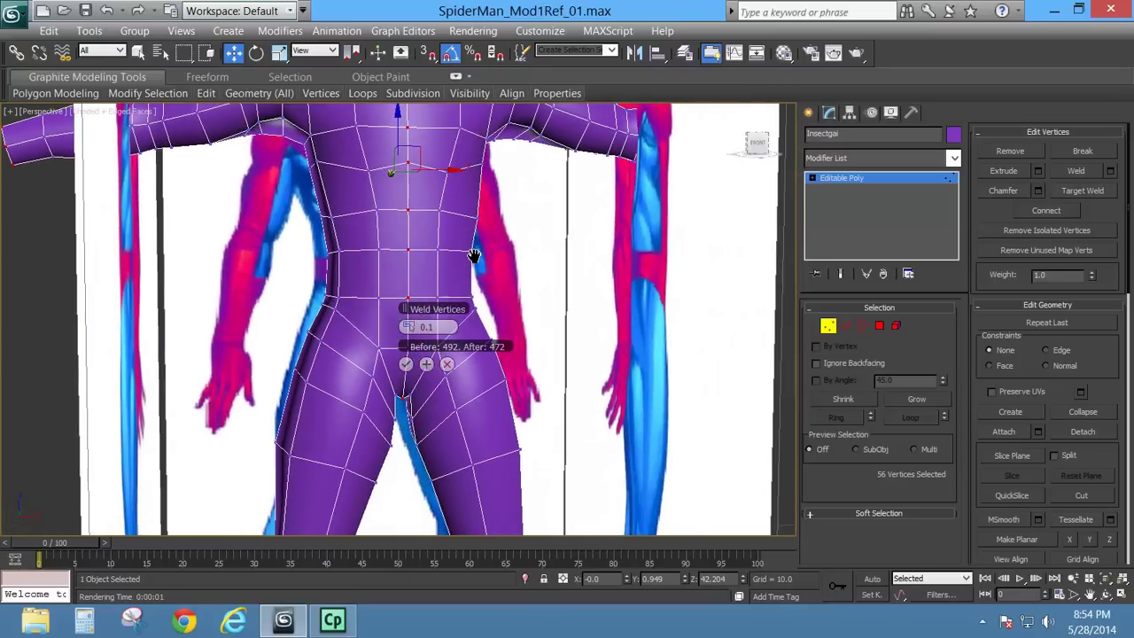
middle_click_drag(472, 422, 429, 416, "alt")
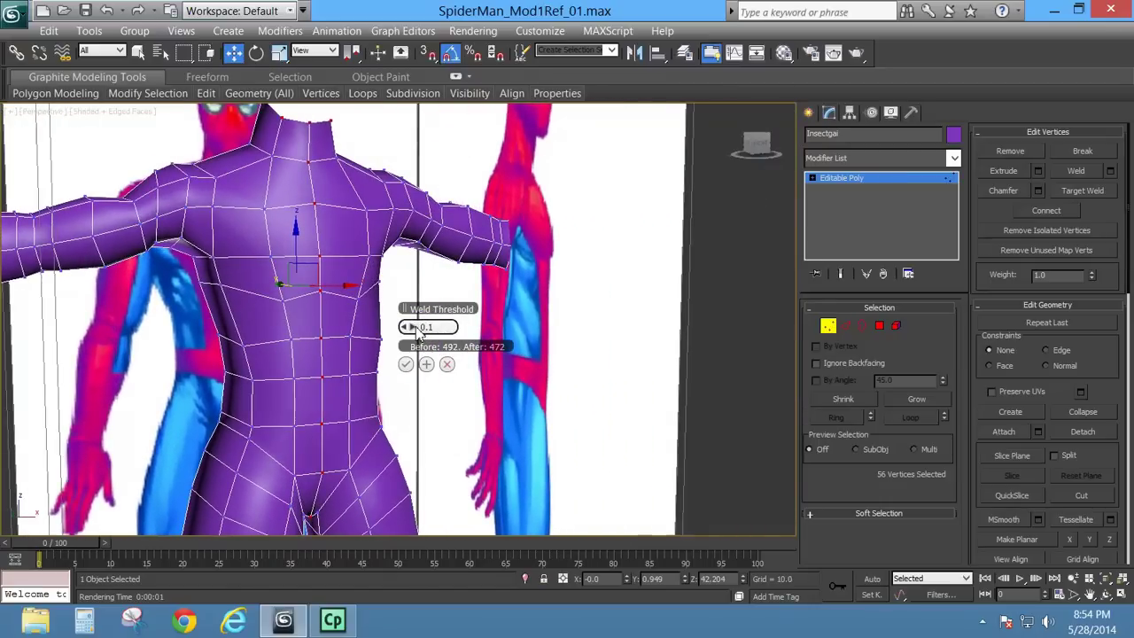
left_click_drag(418, 326, 262, 324)
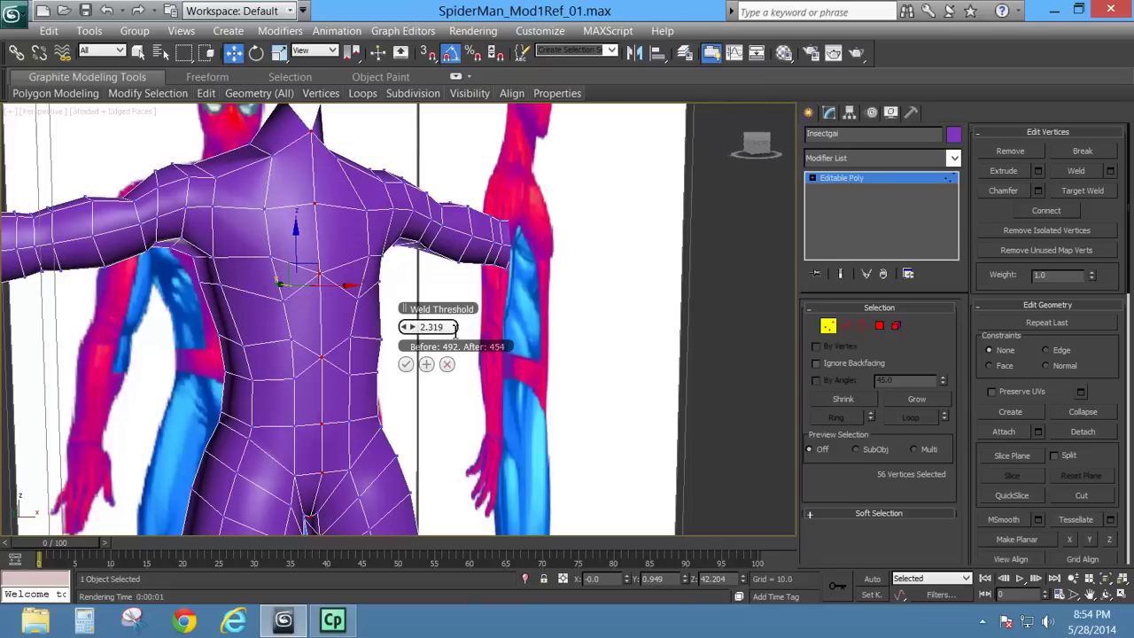
left_click_drag(455, 330, 333, 333)
type(".1")
key("Return")
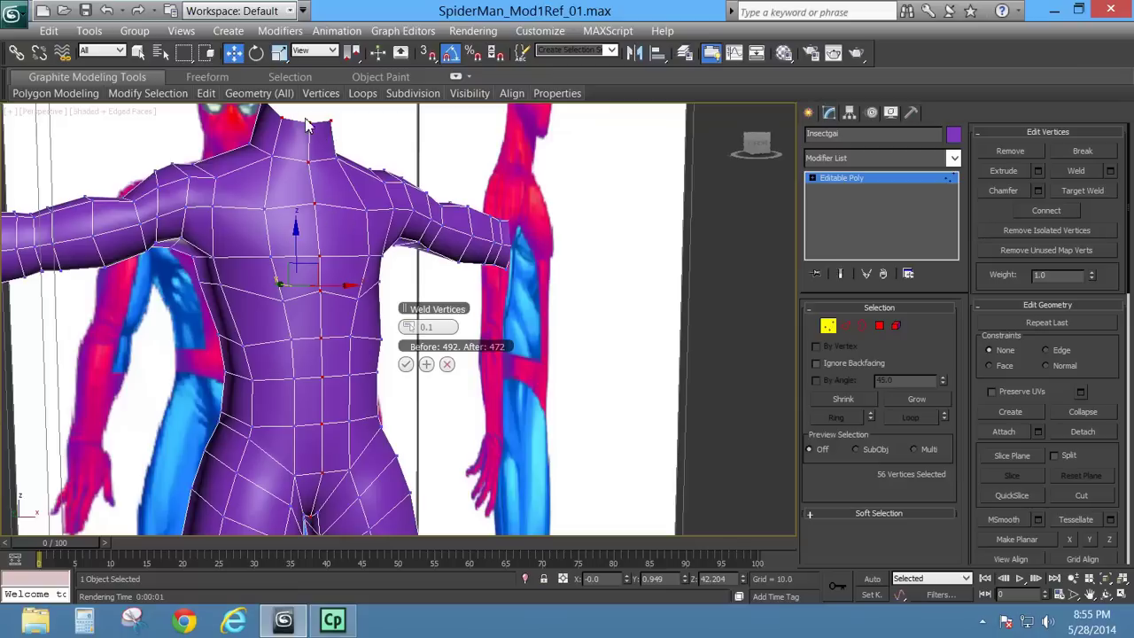
left_click(405, 363)
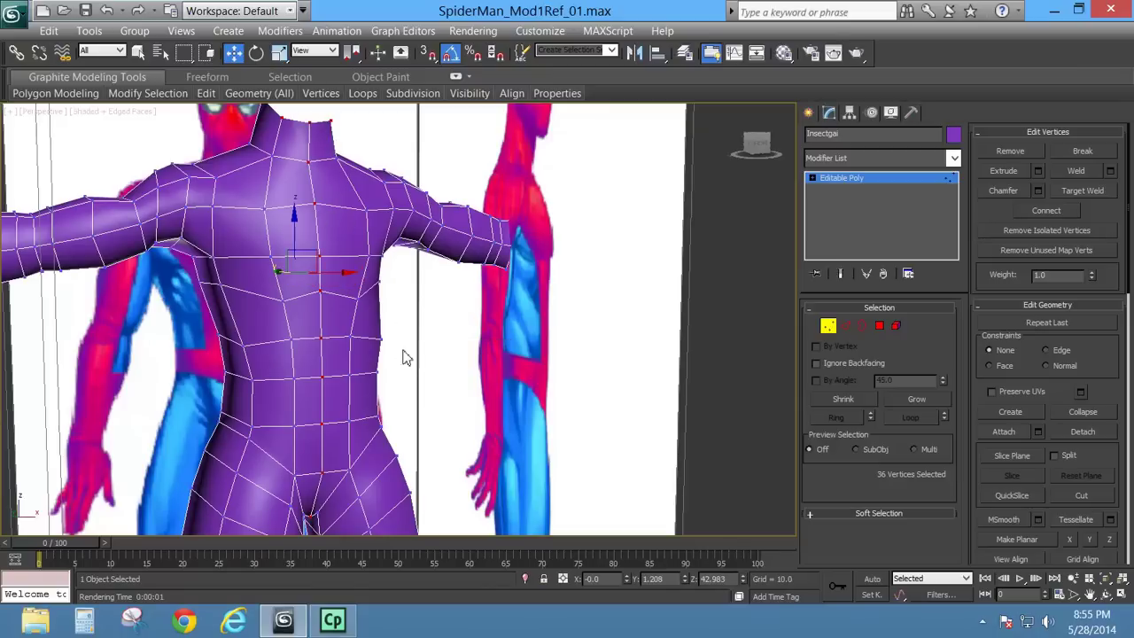
Step: Leave vertex editing, hide the edges, and examine the whole body against the reference planes
left_click(832, 326)
scroll(541, 333, "down", 2)
mouse_move(444, 373)
middle_mouse_down()
mouse_move(449, 325)
mouse_move(496, 299)
mouse_move(502, 425)
mouse_move(499, 375)
mouse_move(285, 392)
mouse_move(26, 384)
mouse_move(516, 378)
mouse_move(490, 391)
mouse_move(539, 399)
middle_mouse_up()
key("F4")
scroll(497, 290, "down", 2)
scroll(518, 374, "down", 3)
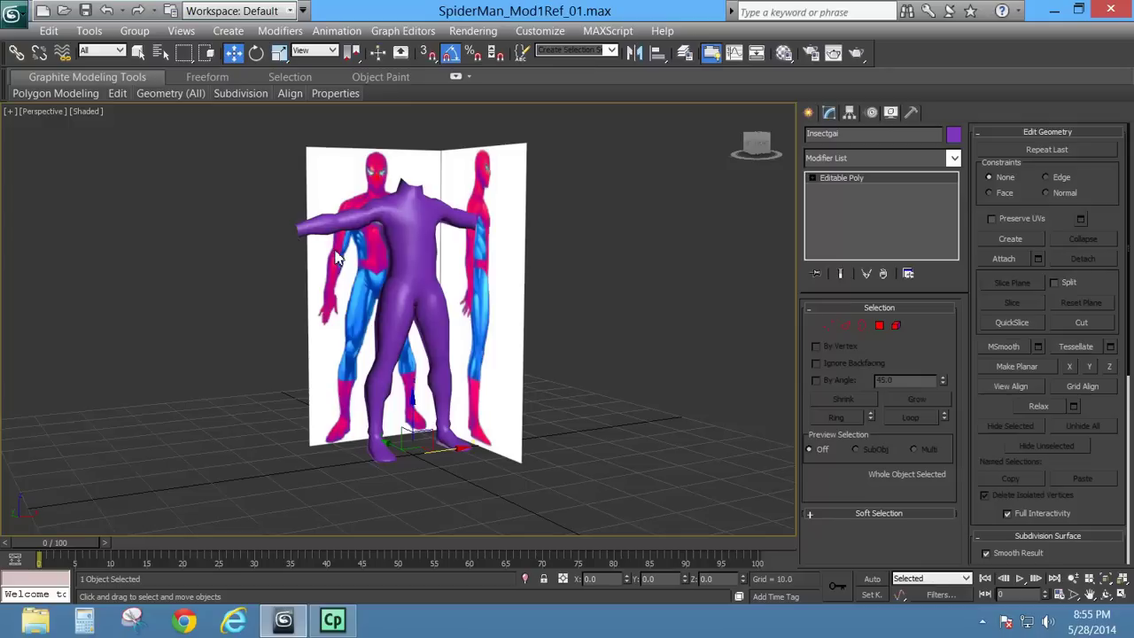
middle_click_drag(496, 310, 487, 329)
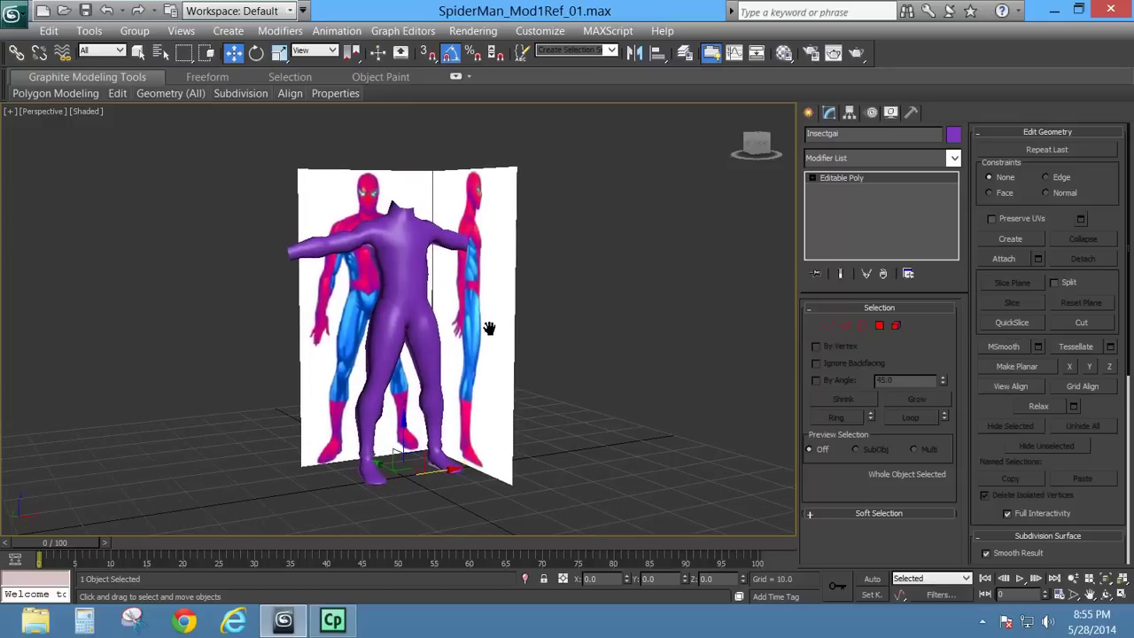
middle_click_drag(396, 453, 493, 374, "alt")
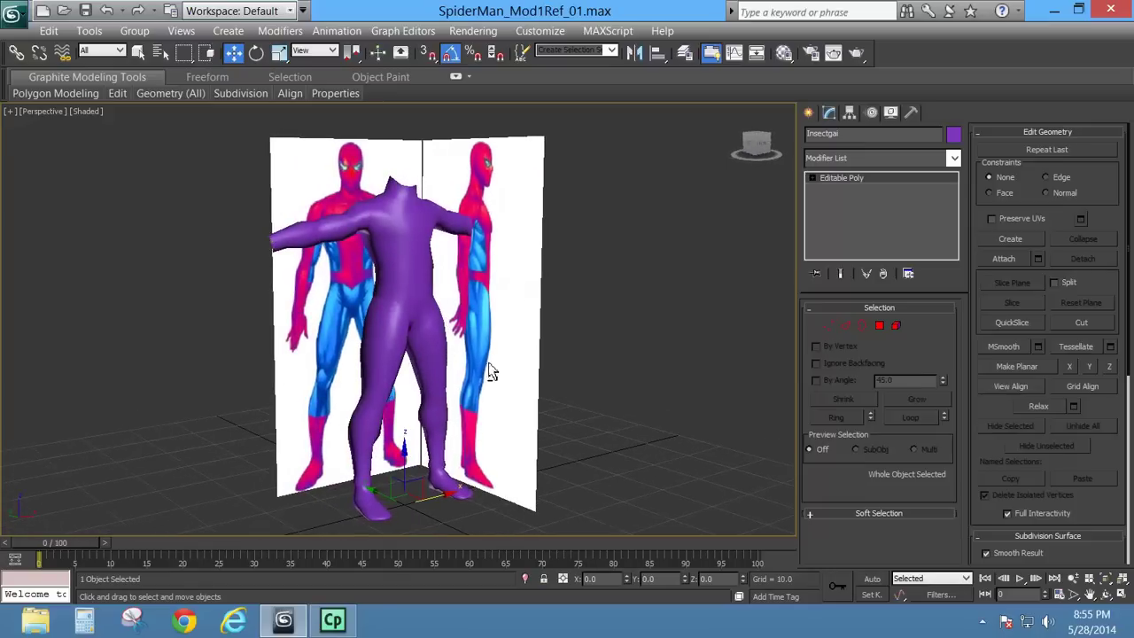